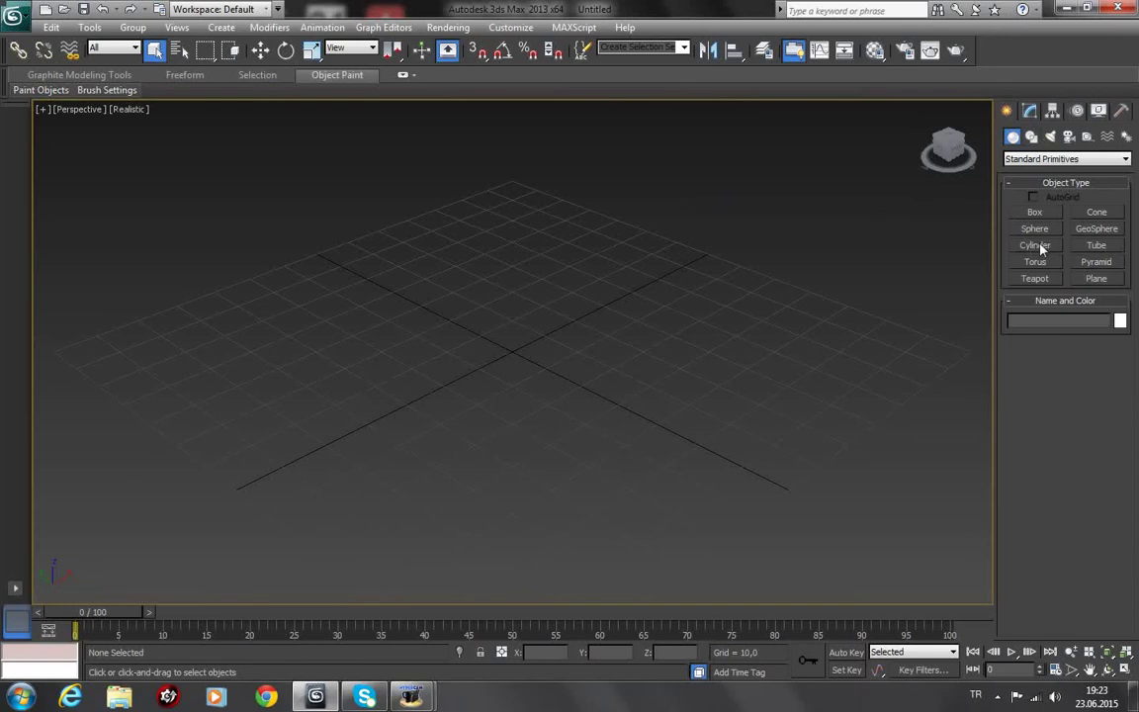
# Step: Create a flat cylinder of radius 56.171 and height 9.382 in the Perspective view
pyautogui.click(1038, 244)
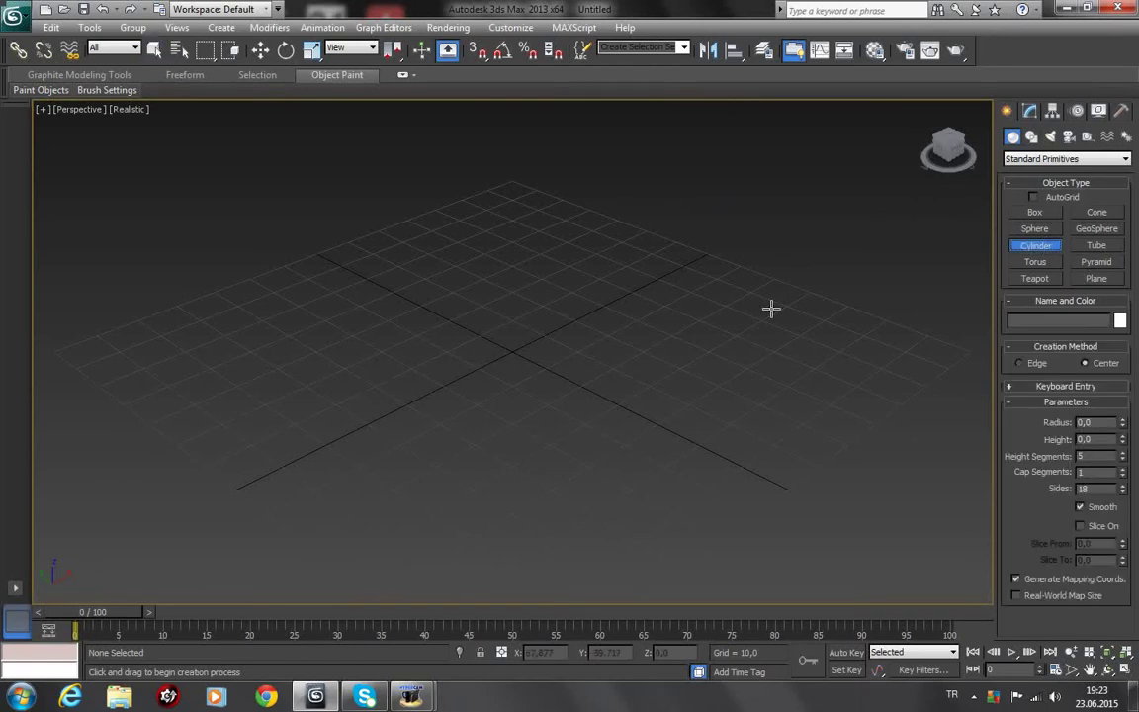
pyautogui.moveTo(453, 338); pyautogui.dragTo(641, 450)
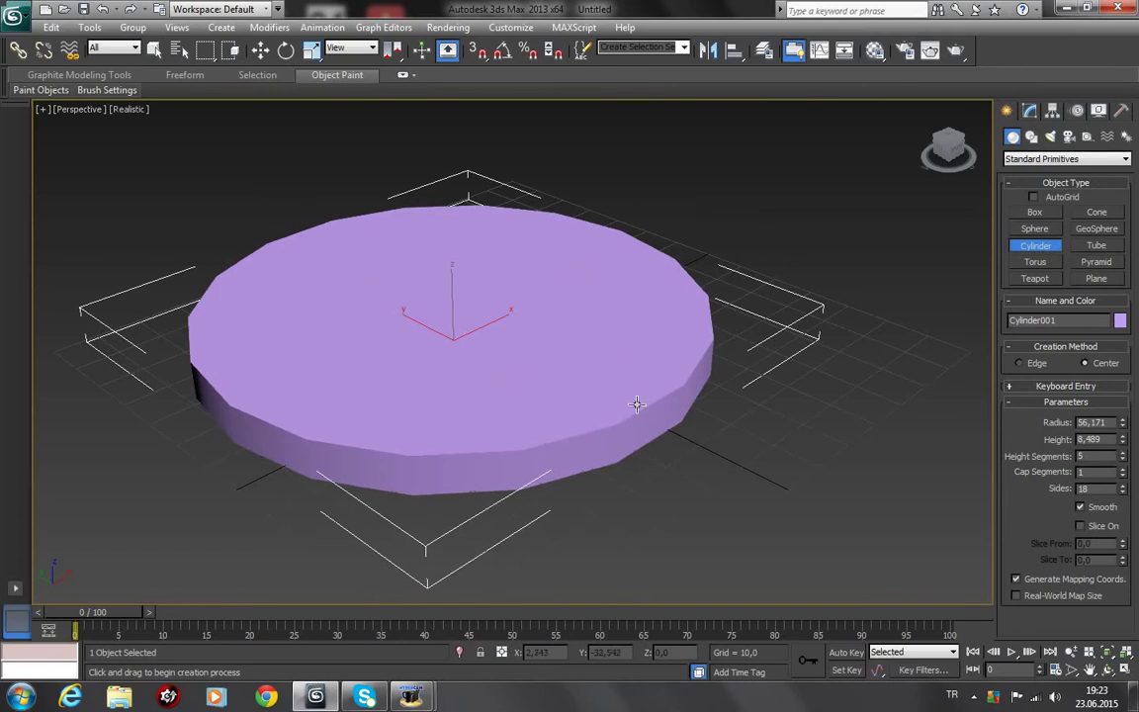
pyautogui.click(638, 400)
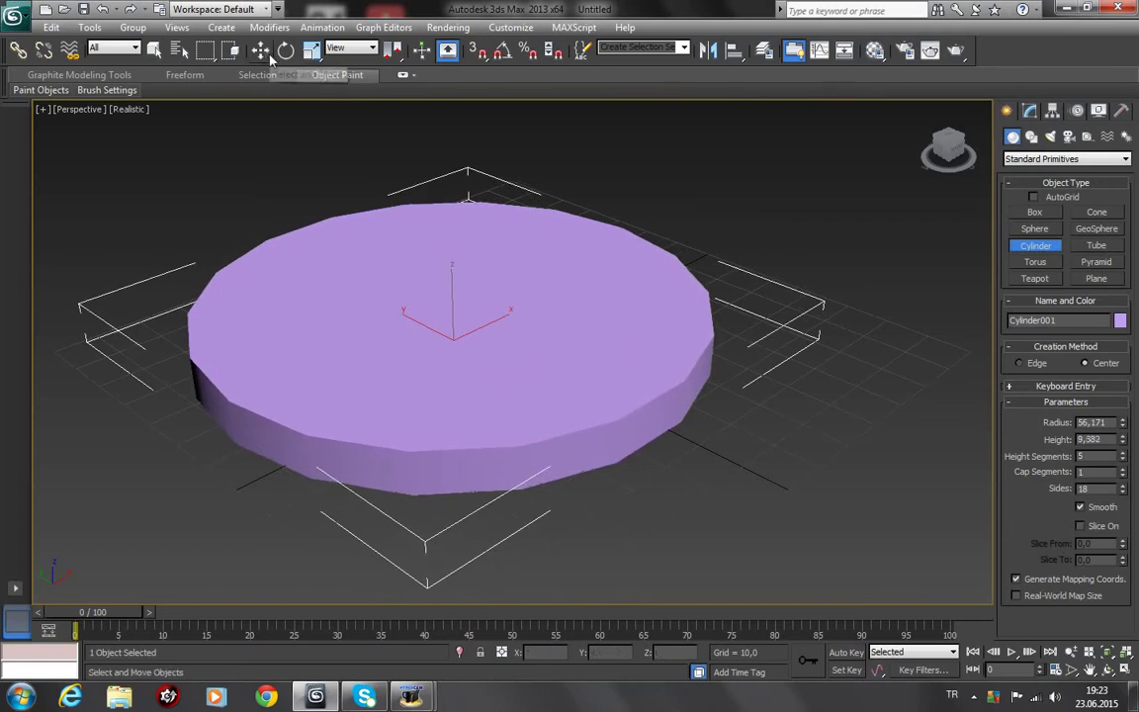
# Step: Set the cylinder's height segments to 3 and move it nearer the grid origin
pyautogui.click(262, 52)
pyautogui.click(1030, 112)
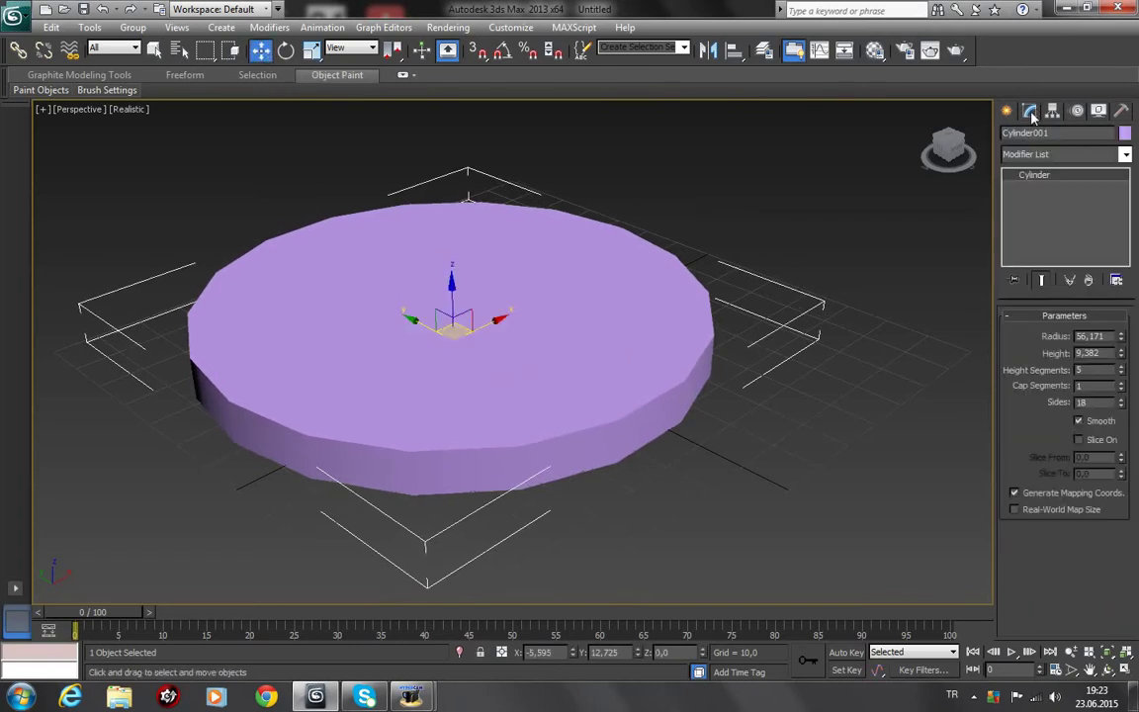
pyautogui.press('F4')
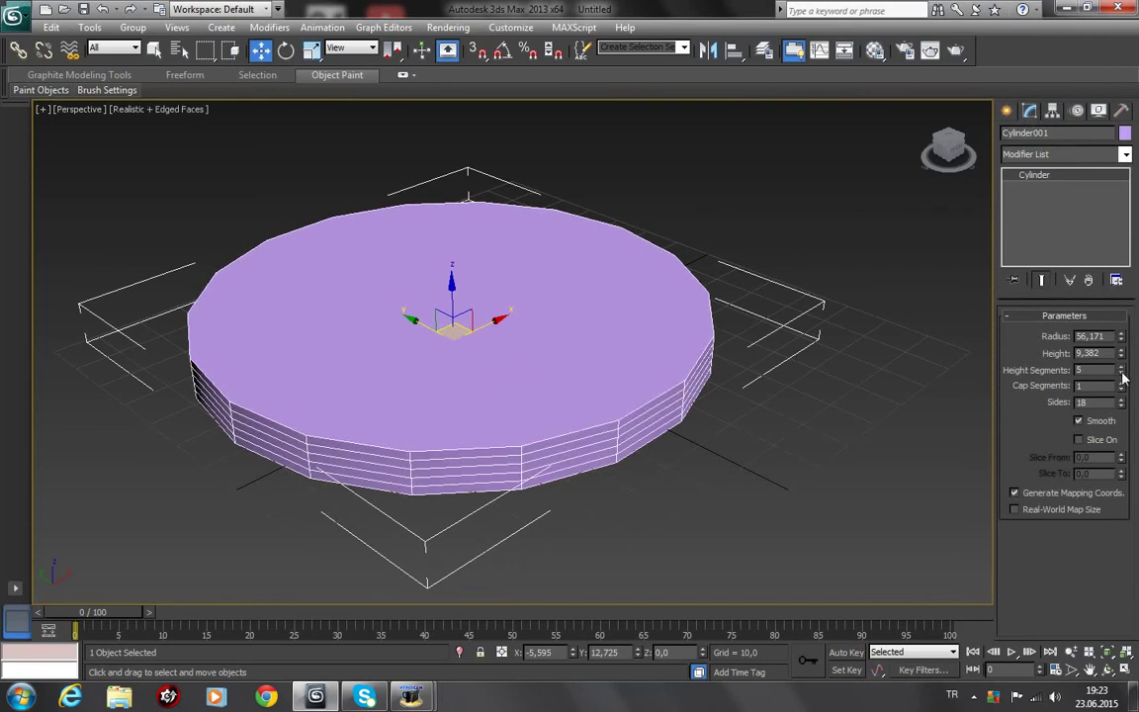
pyautogui.click(1122, 373)
pyautogui.click(1121, 373)
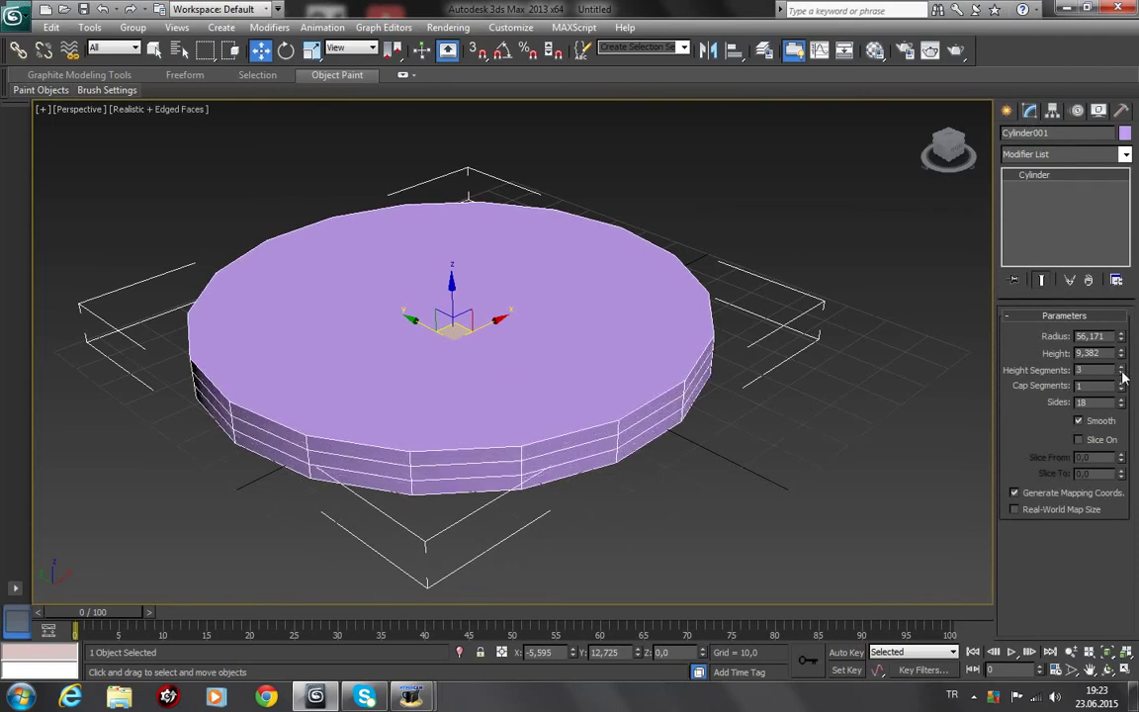
pyautogui.hotkey('ctrl', 'p')
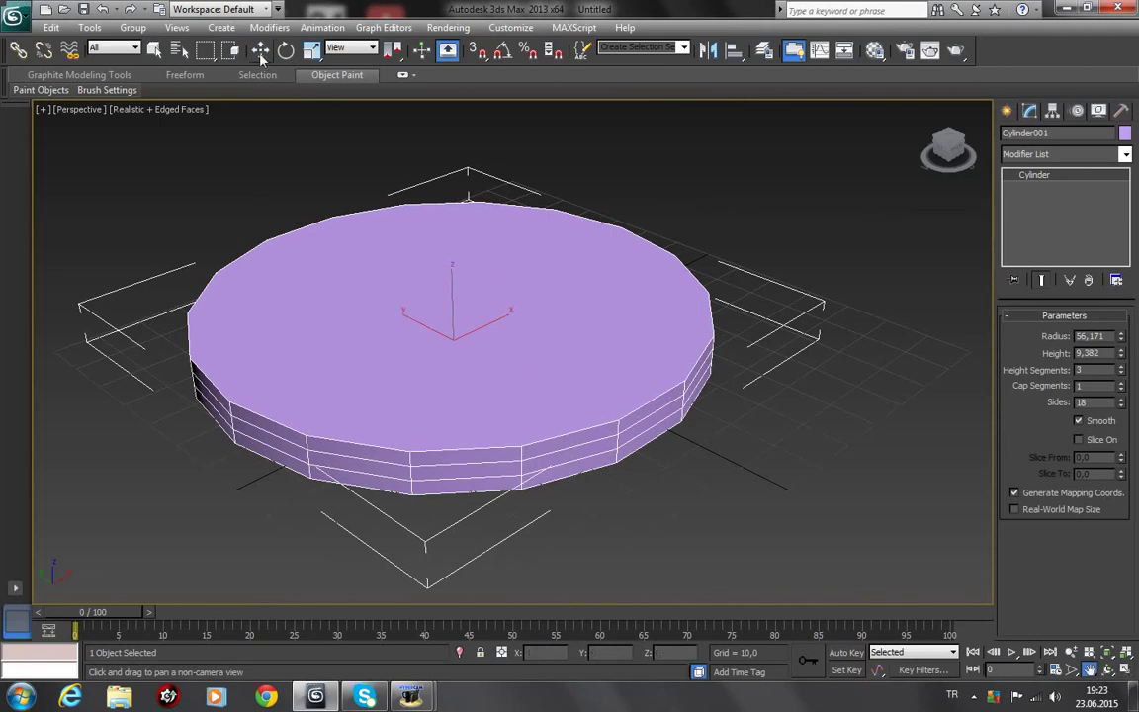
pyautogui.click(260, 52)
pyautogui.moveTo(405, 326)
pyautogui.mouseDown()
pyautogui.moveTo(545, 344)
pyautogui.moveTo(577, 327)
pyautogui.mouseUp()
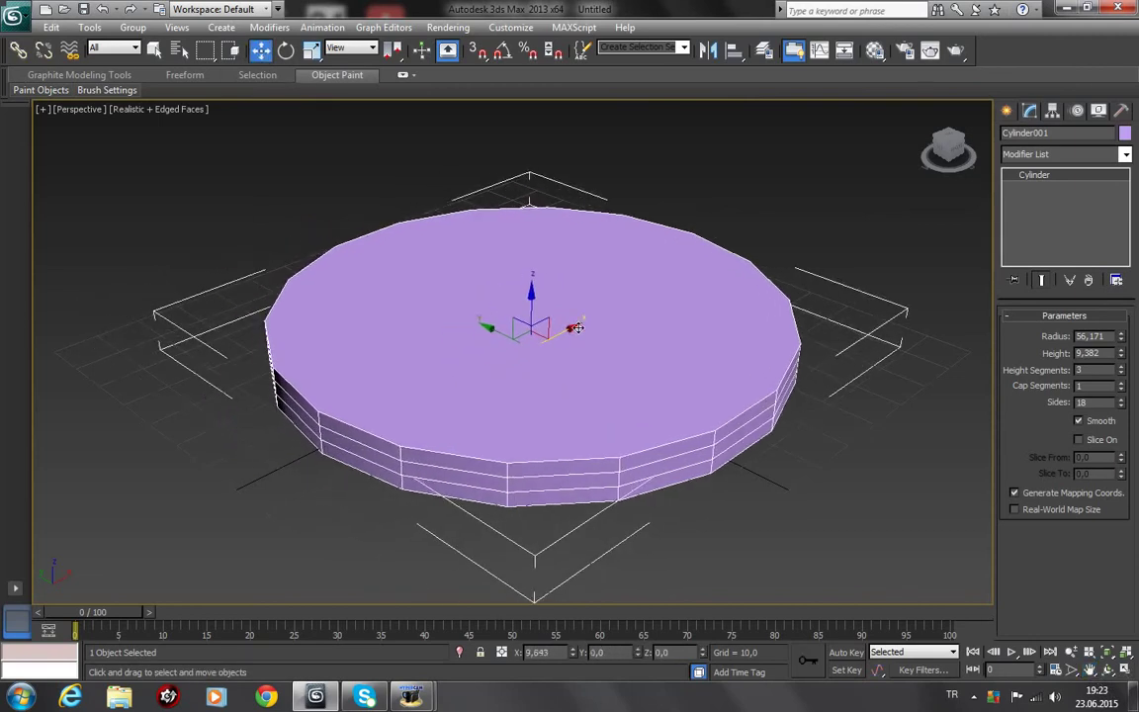
# Step: Convert the cylinder to an Editable Poly and switch to Edge mode
pyautogui.rightClick(1036, 178)
pyautogui.click(1031, 307)
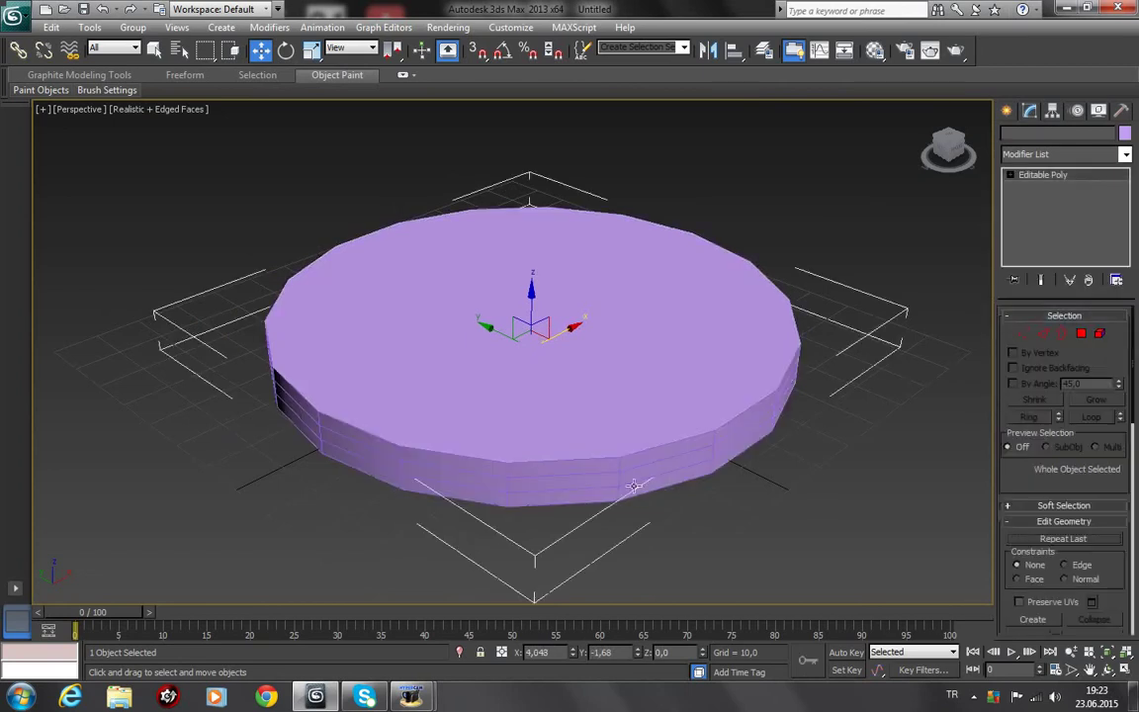
pyautogui.click(1043, 334)
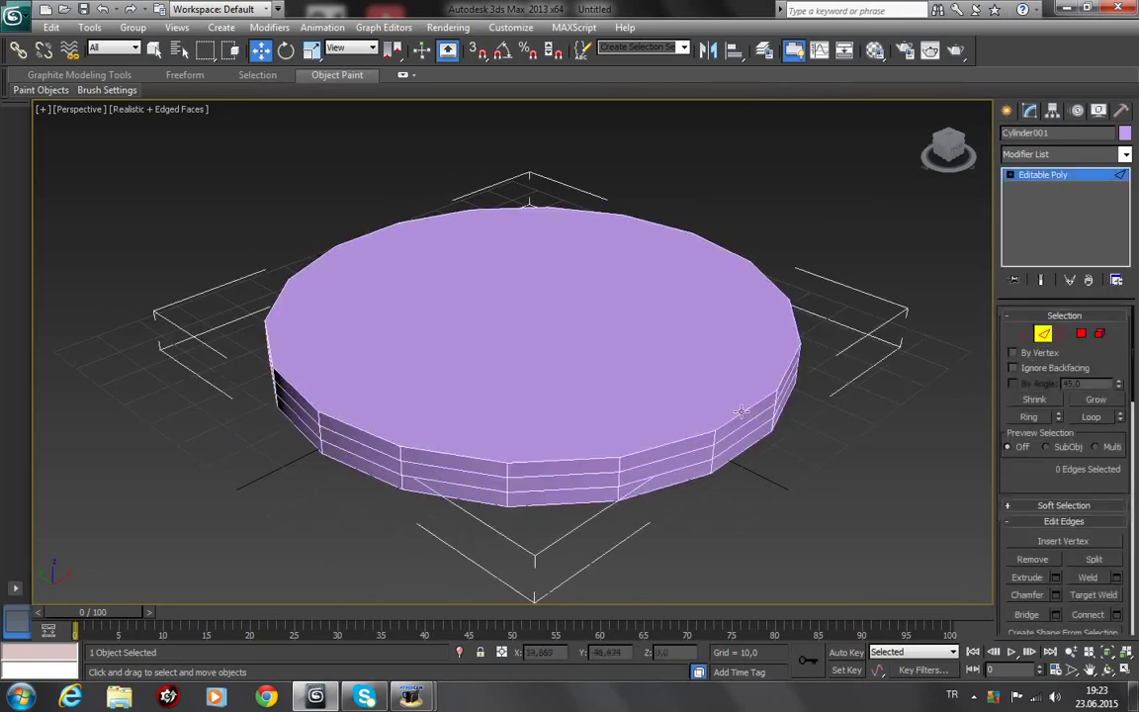
pyautogui.press('F4')
pyautogui.press('F4')
# Step: Slide one side edge loop up to the top rim and the other down to the bottom rim
pyautogui.click(585, 475)
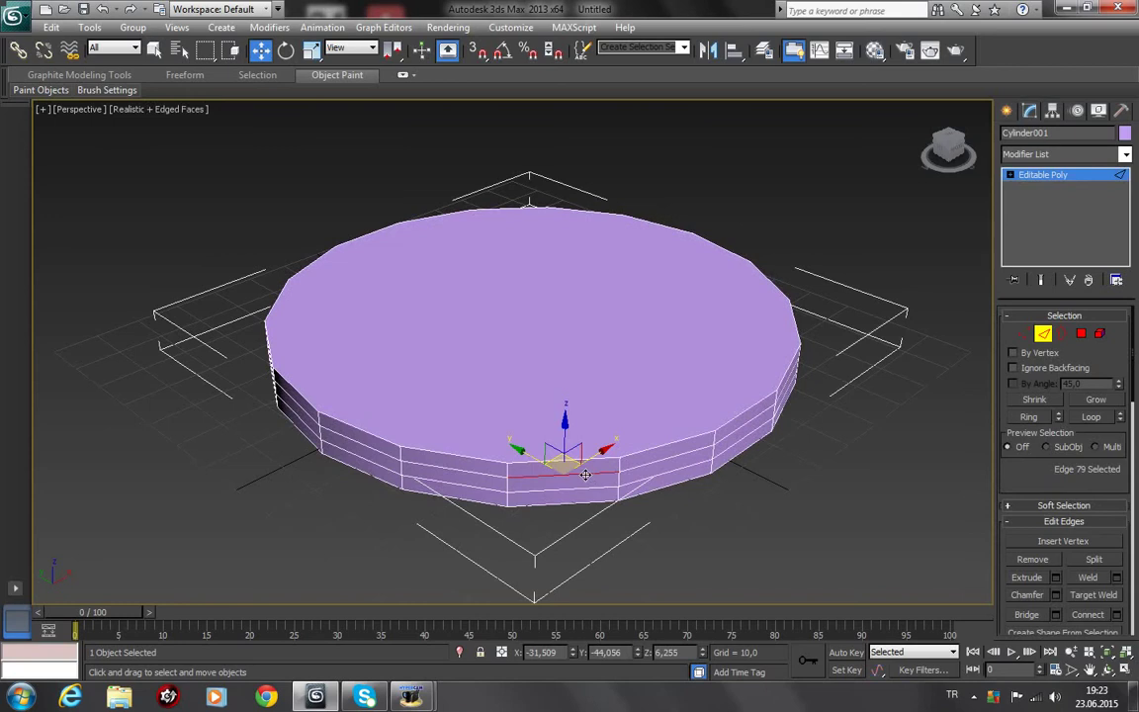
pyautogui.doubleClick(586, 475)
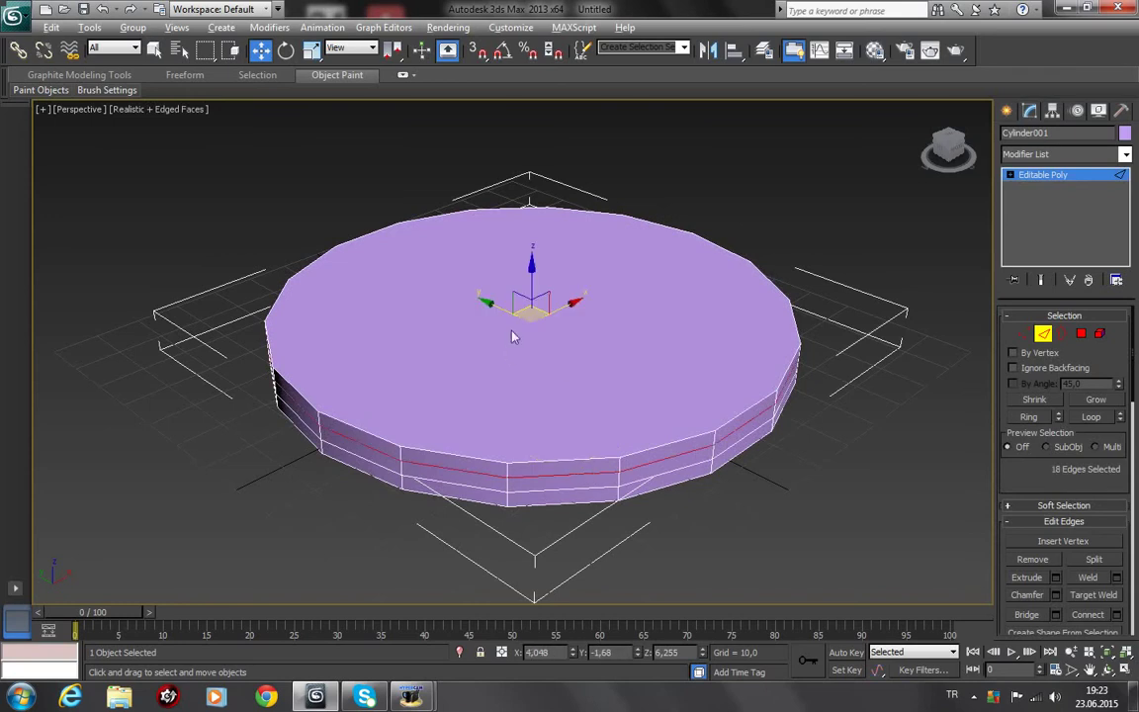
pyautogui.moveTo(532, 274); pyautogui.dragTo(537, 263)
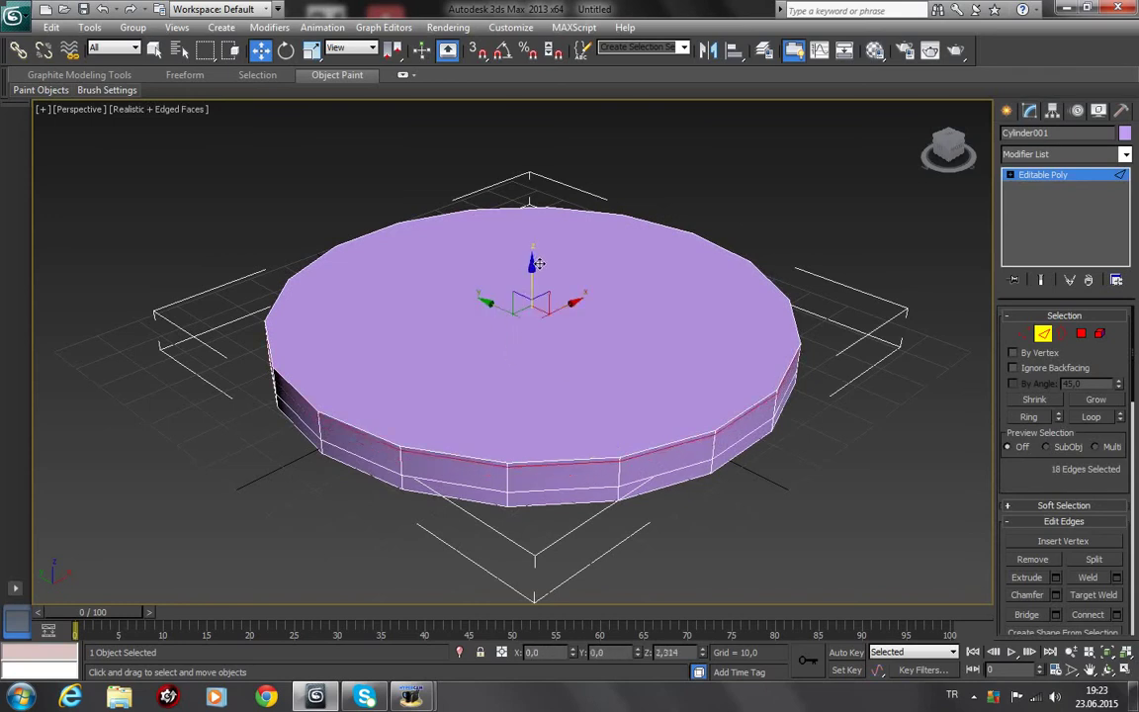
pyautogui.click(534, 469)
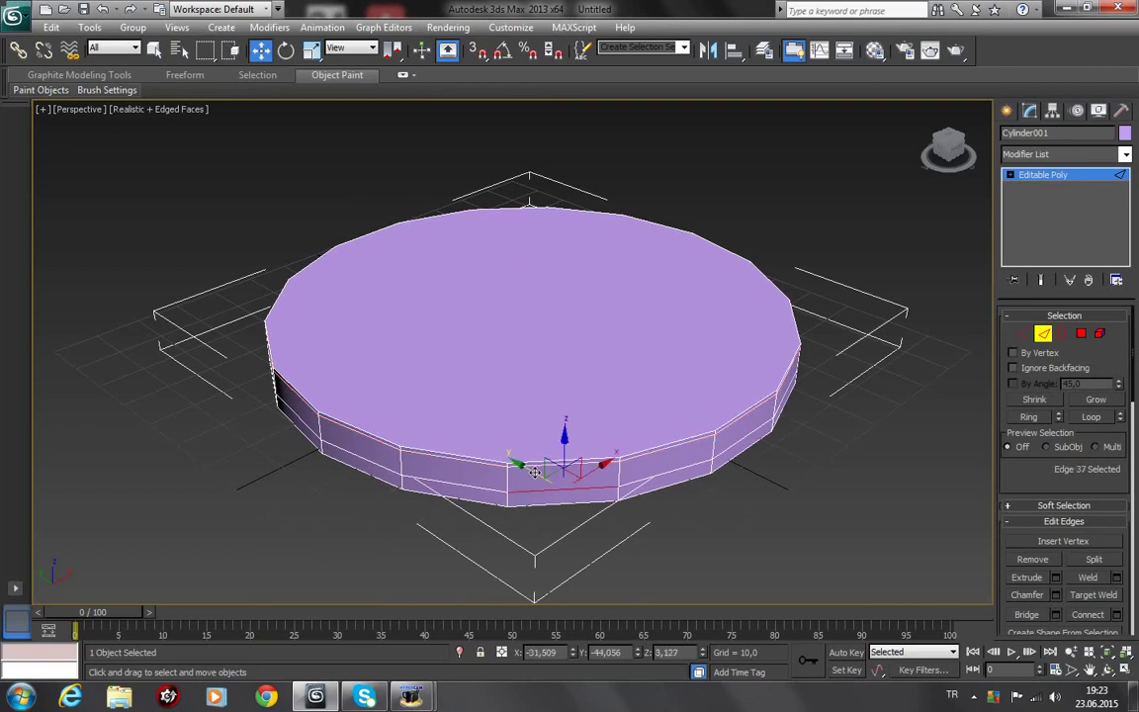
pyautogui.doubleClick(534, 472)
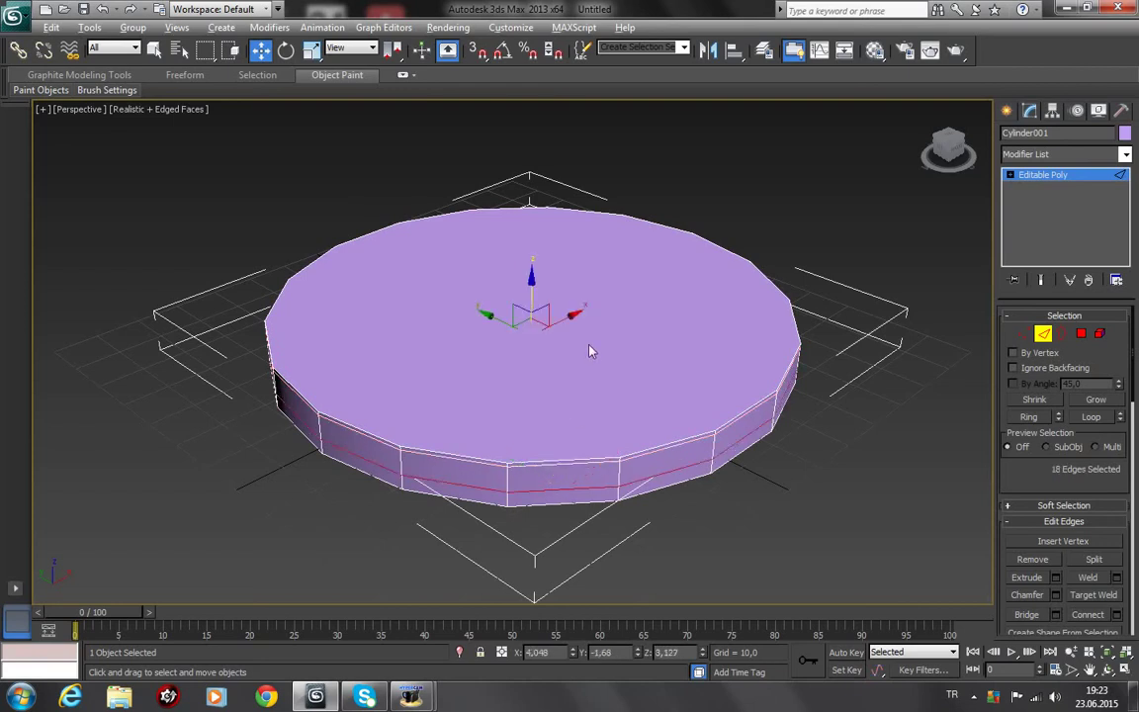
pyautogui.moveTo(529, 316)
pyautogui.mouseDown()
pyautogui.moveTo(531, 281)
pyautogui.moveTo(540, 292)
pyautogui.mouseUp()
pyautogui.click(868, 540)
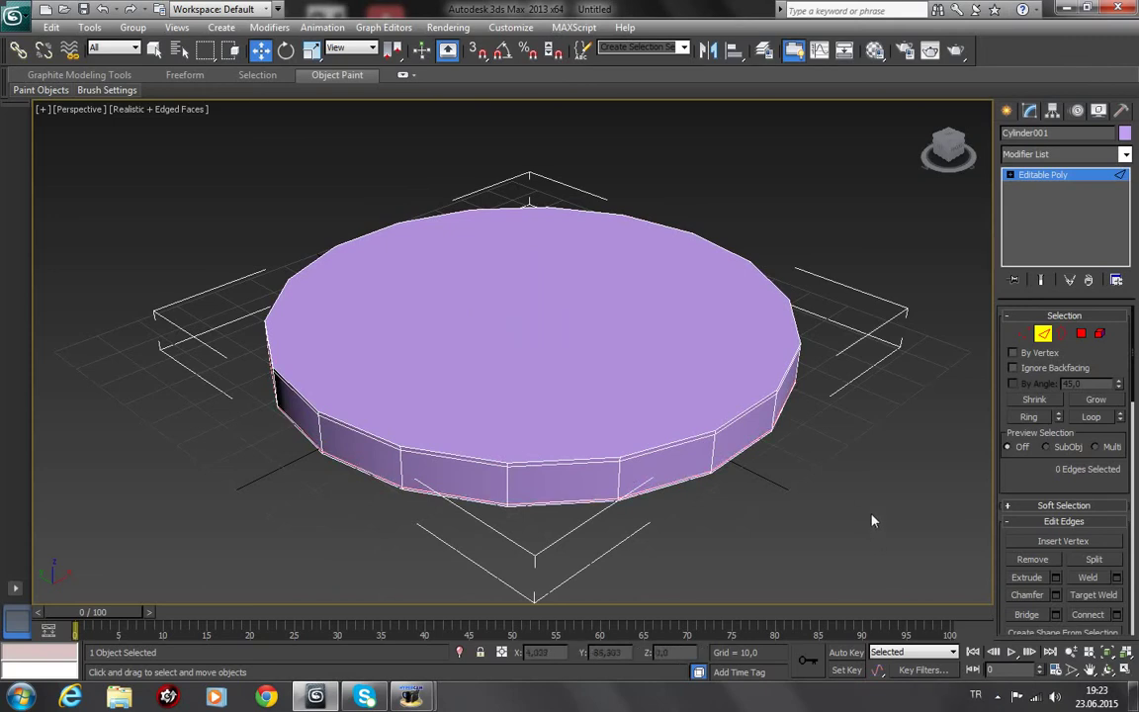
# Step: Inset the cylinder's top face by about 11-12 units
pyautogui.click(1081, 334)
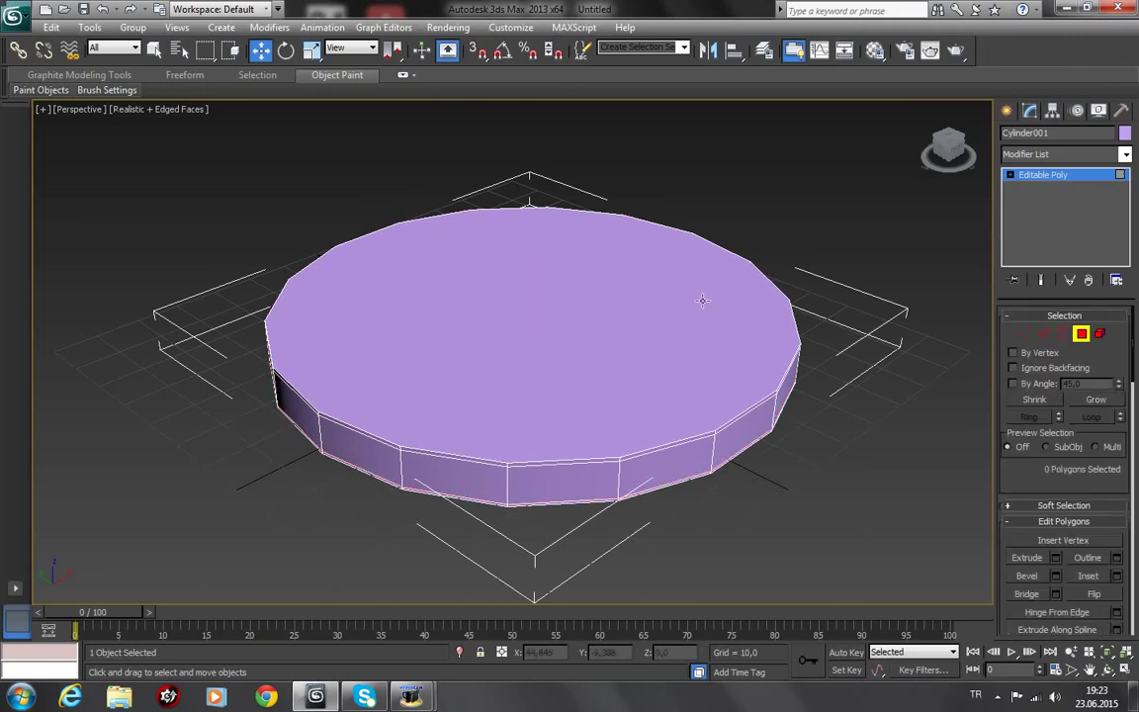
pyautogui.click(522, 295)
pyautogui.rightClick(518, 288)
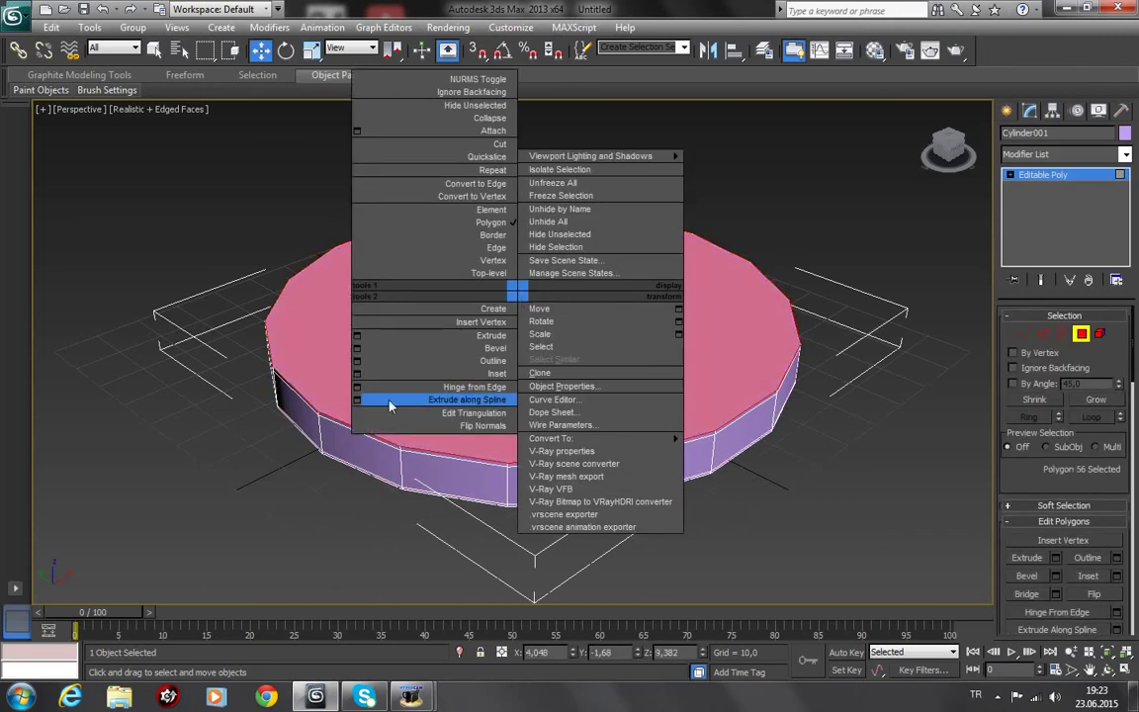
pyautogui.click(357, 374)
pyautogui.moveTo(525, 383); pyautogui.dragTo(594, 408)
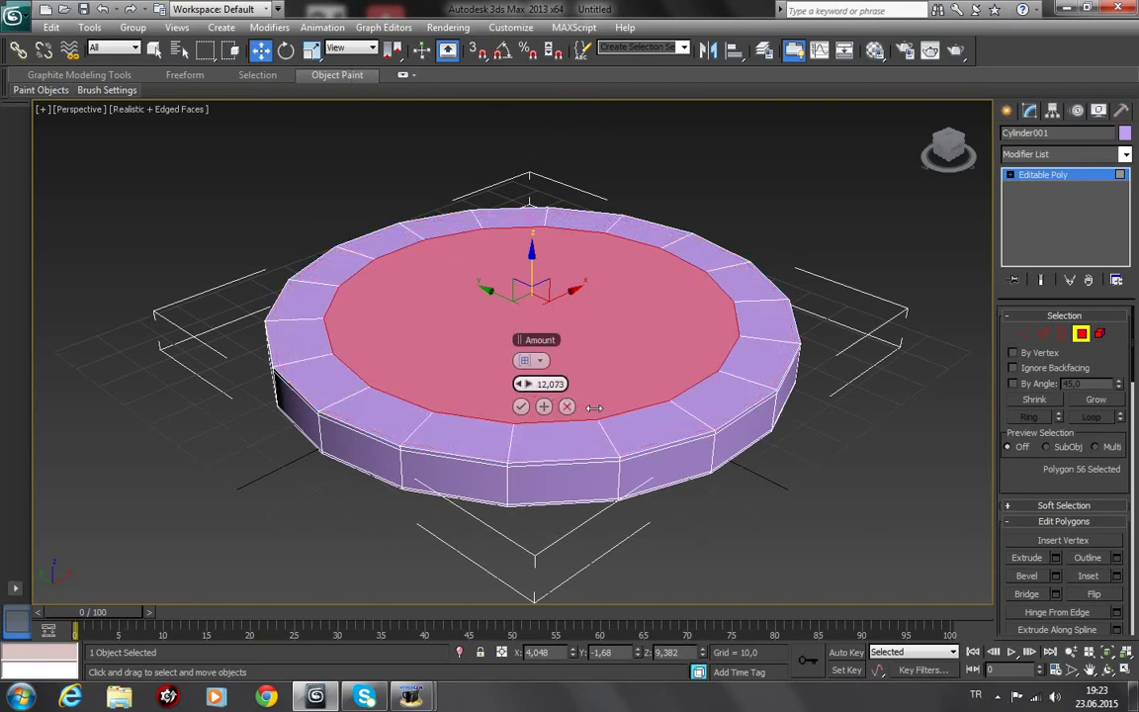
pyautogui.click(520, 406)
# Step: Extrude the inner top face inward by -1.893 to form a shallow recess
pyautogui.rightClick(573, 319)
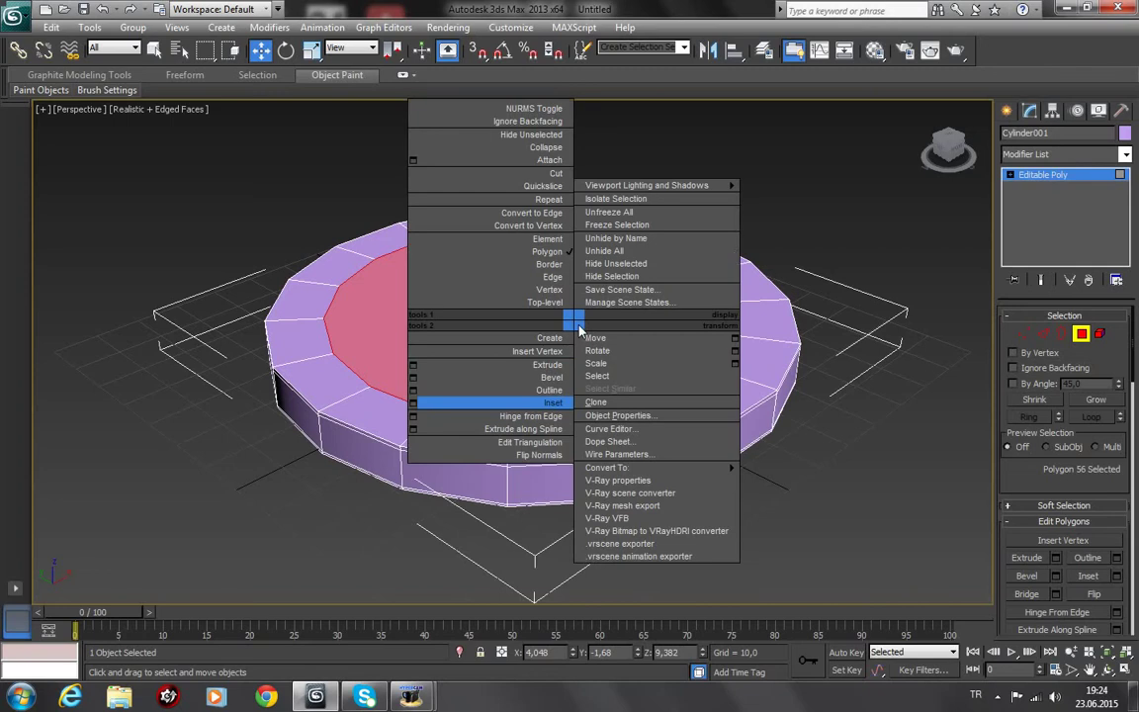
pyautogui.click(413, 364)
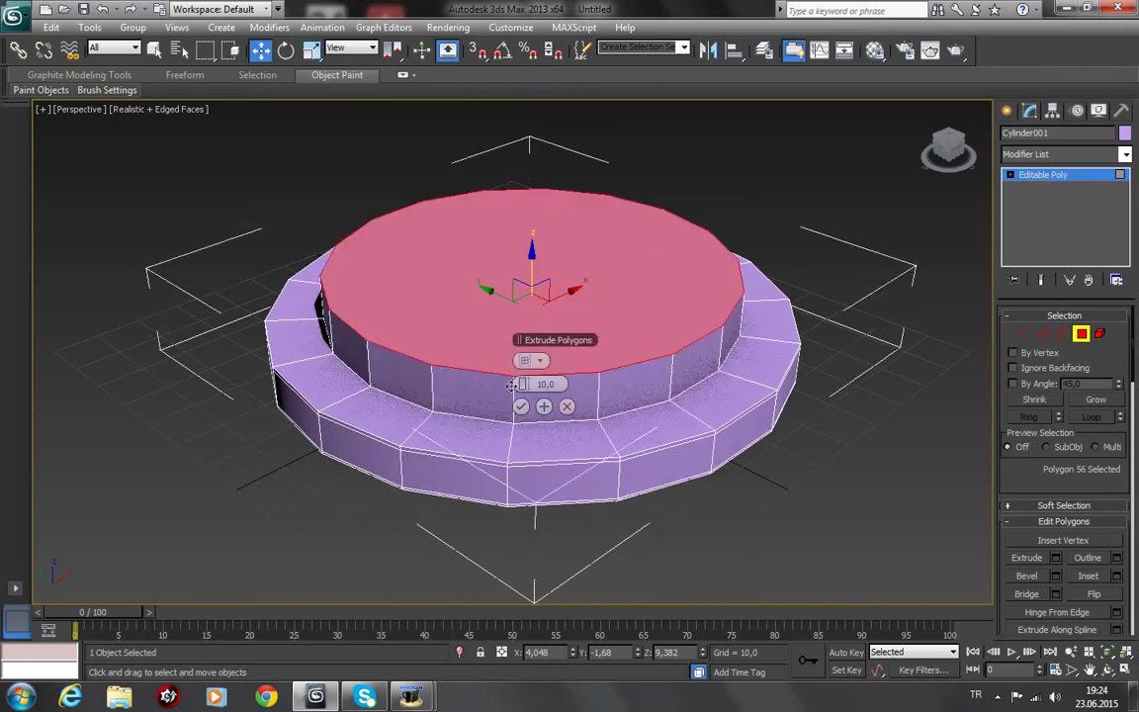
pyautogui.moveTo(522, 384)
pyautogui.mouseDown()
pyautogui.moveTo(398, 398)
pyautogui.moveTo(448, 397)
pyautogui.mouseUp()
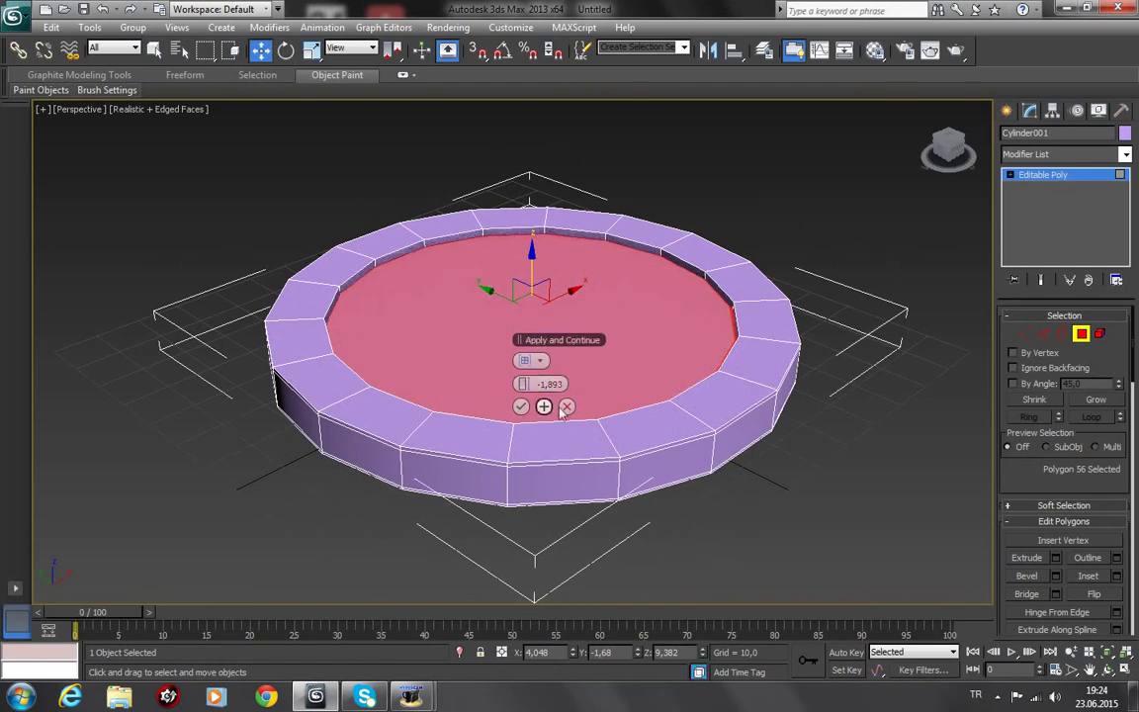
pyautogui.click(521, 406)
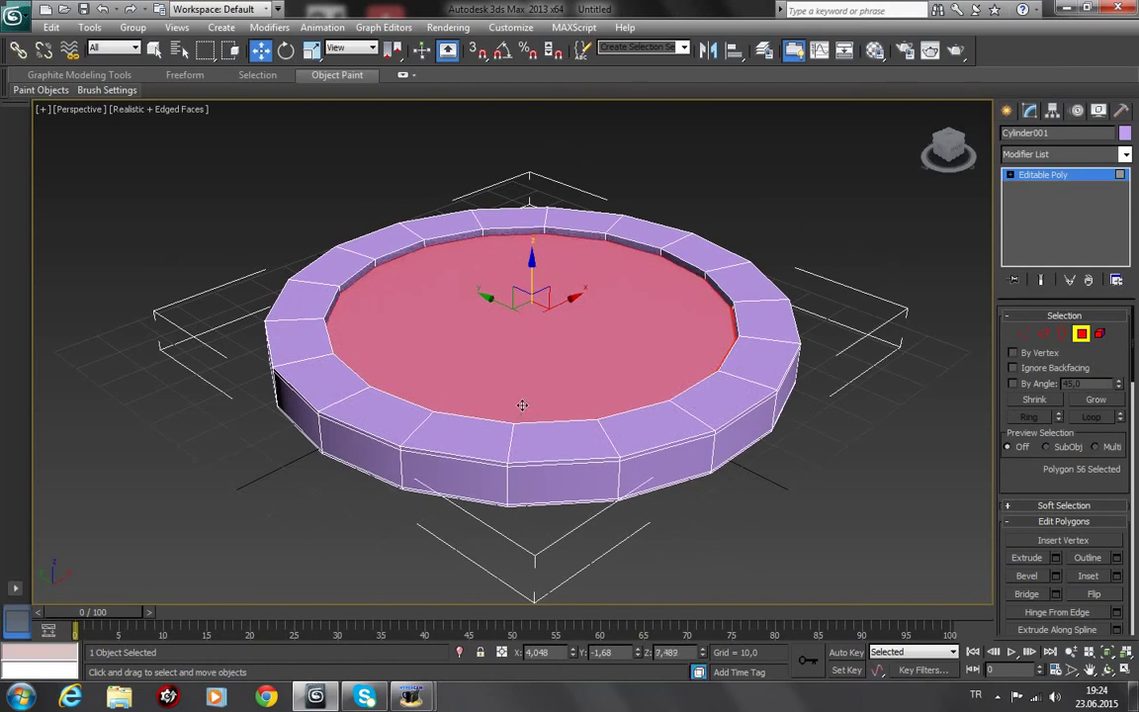
pyautogui.click(770, 514)
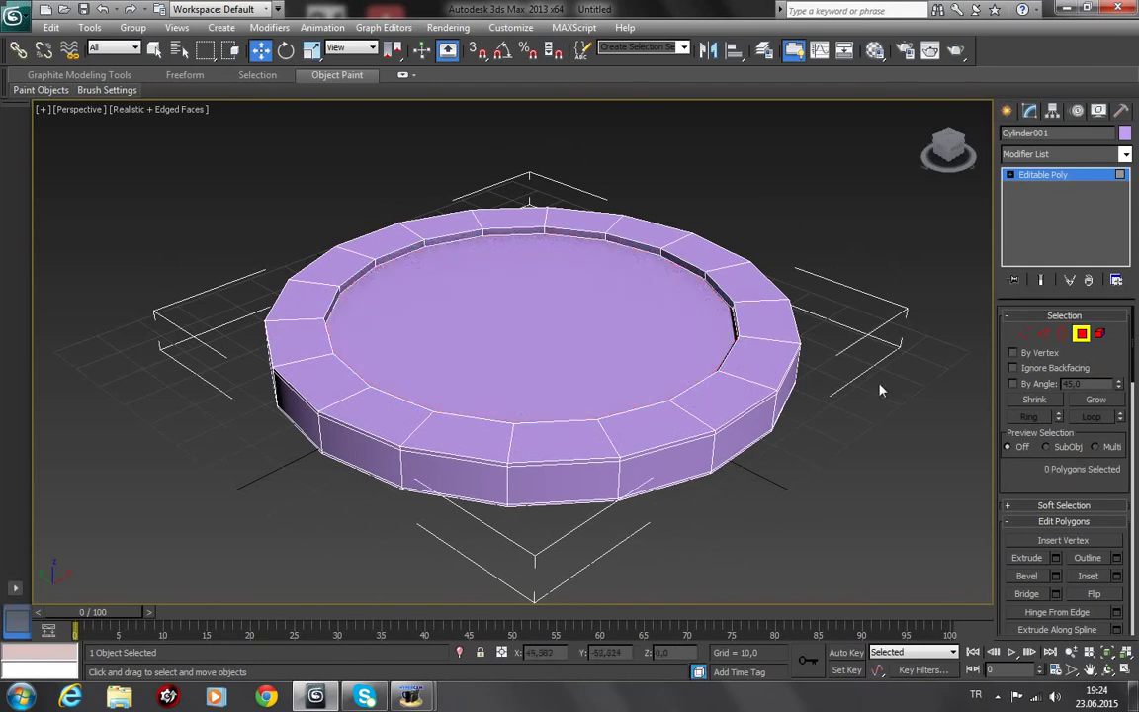
# Step: Connect the rim's ring edges with two new edge loops pinched closer together
pyautogui.press('2')
pyautogui.click(701, 423)
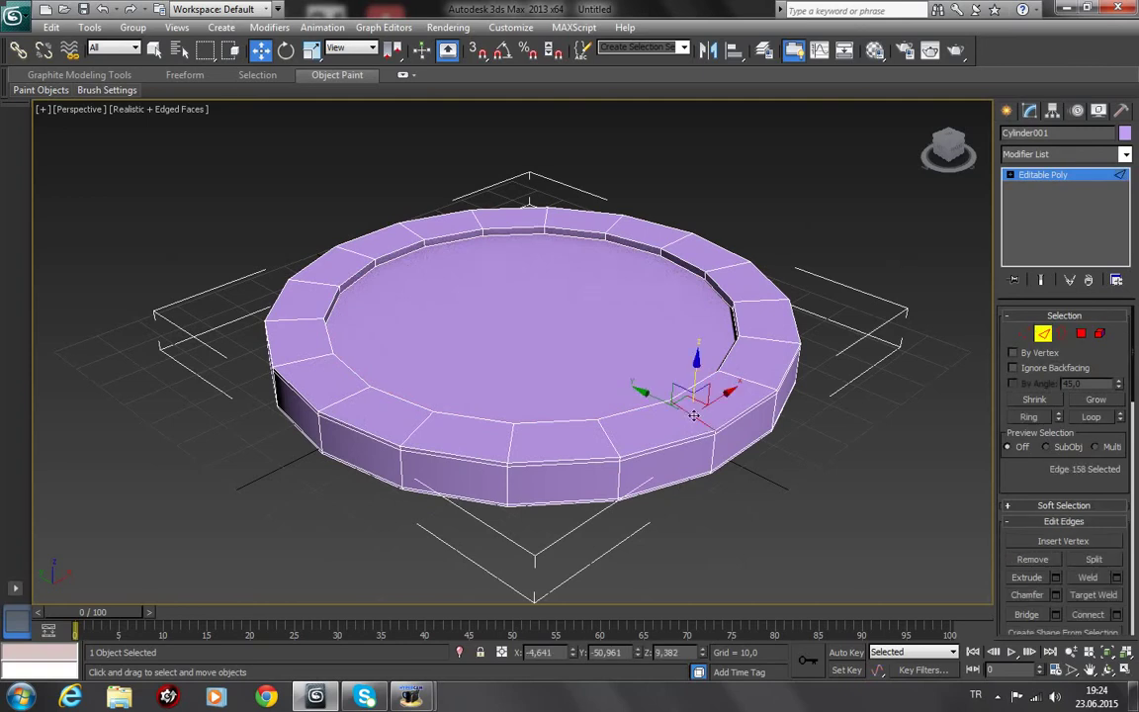
pyautogui.click(1029, 417)
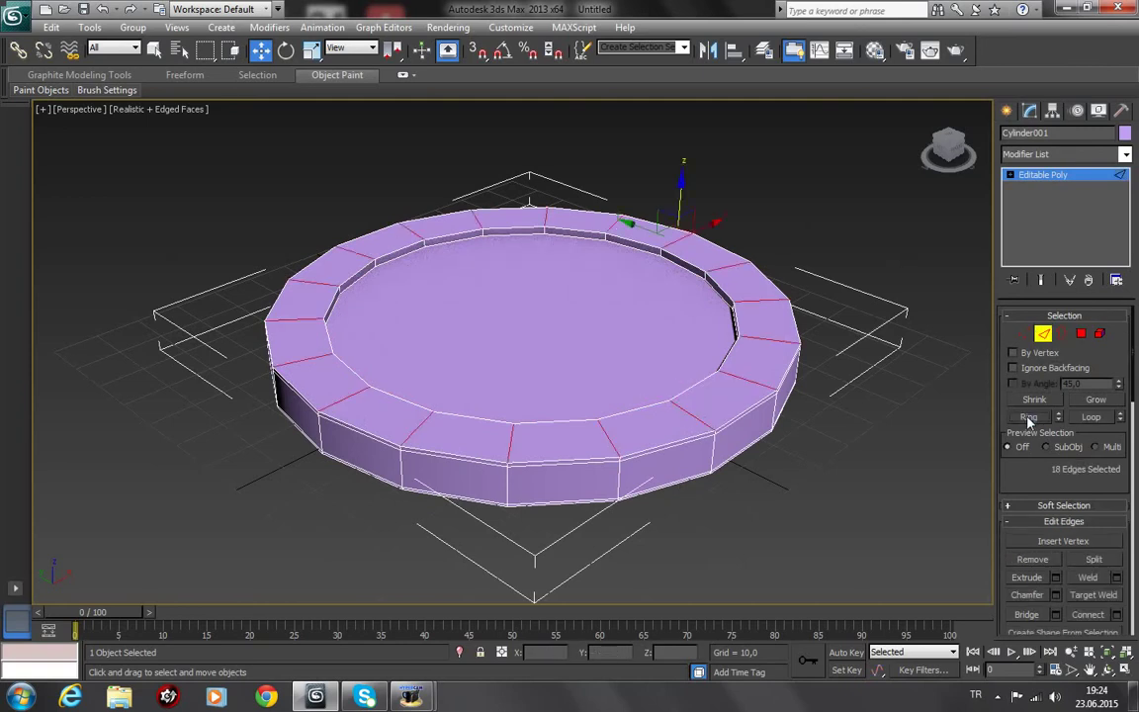
pyautogui.click(1118, 614)
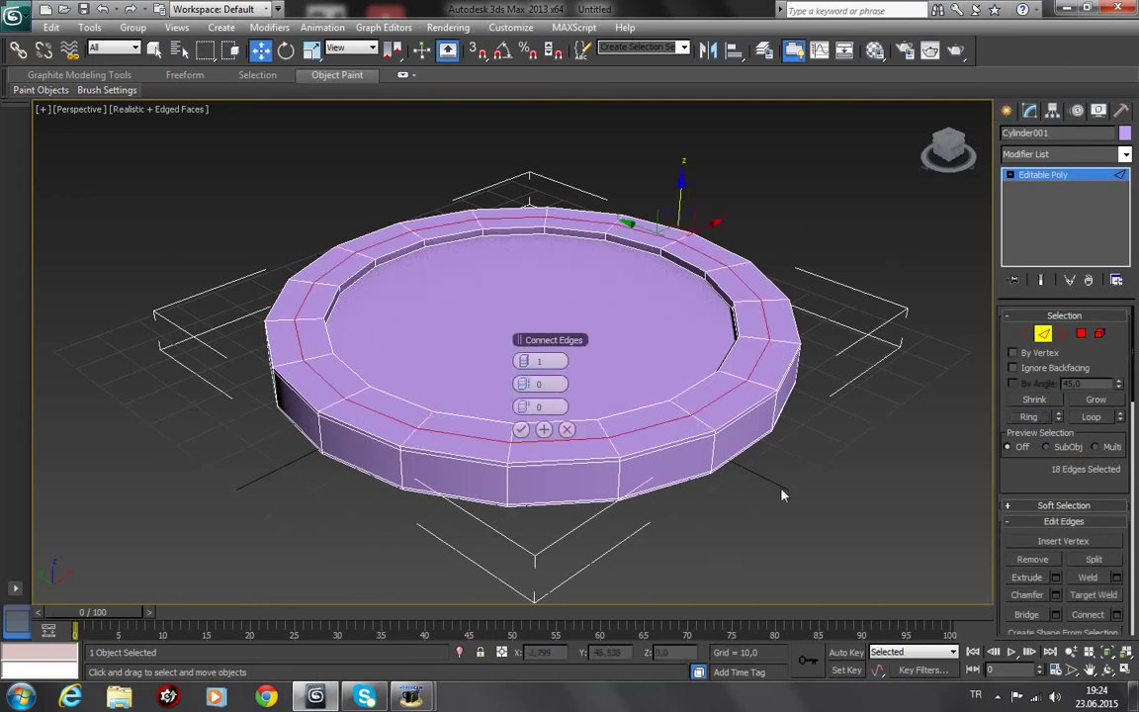
pyautogui.click(532, 362)
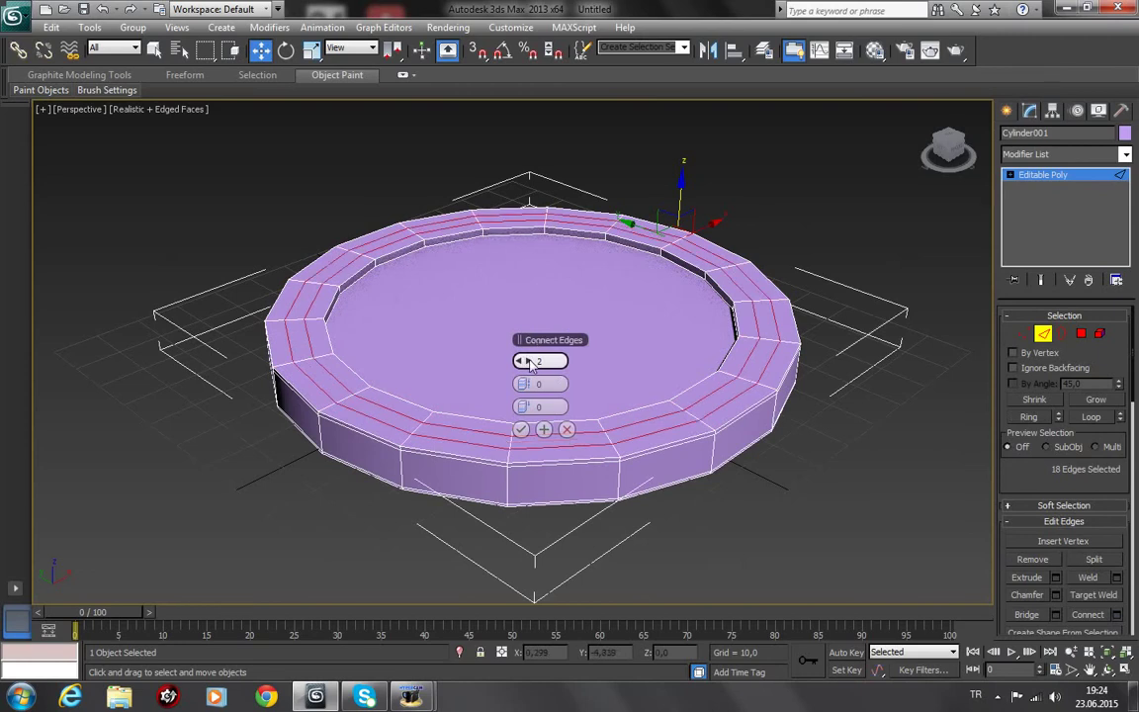
pyautogui.moveTo(525, 384)
pyautogui.mouseDown()
pyautogui.moveTo(667, 388)
pyautogui.moveTo(585, 387)
pyautogui.mouseUp()
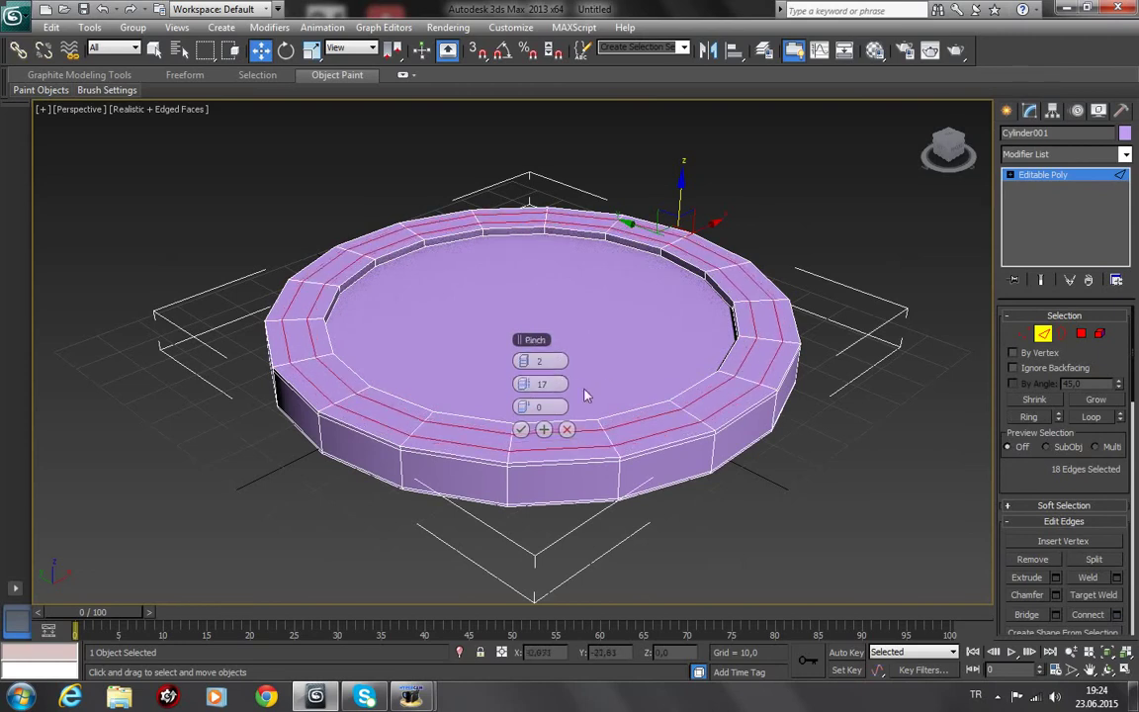
pyautogui.click(521, 429)
# Step: Chamfer the new edge loops by 1,0 so each becomes a doubled line
pyautogui.scroll(-2, 1032, 480)
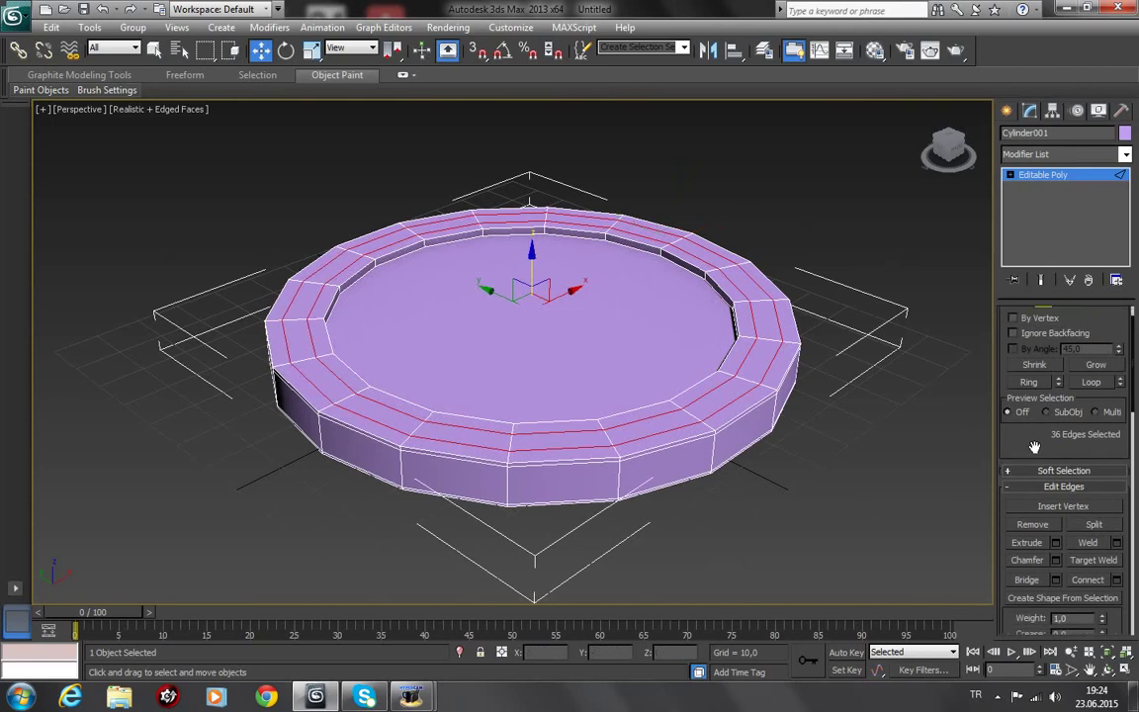
pyautogui.click(1034, 559)
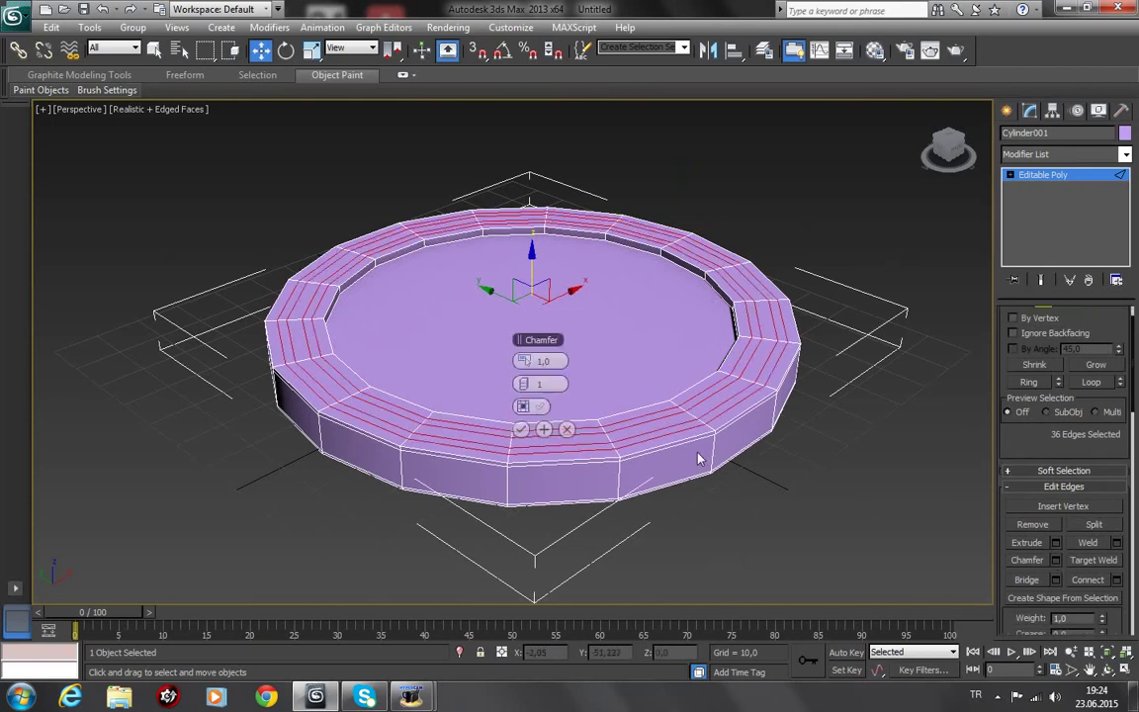
pyautogui.click(520, 429)
# Step: Convert the edge selection to faces and select the two thin polygon rings on the rim's top
pyautogui.rightClick(661, 408)
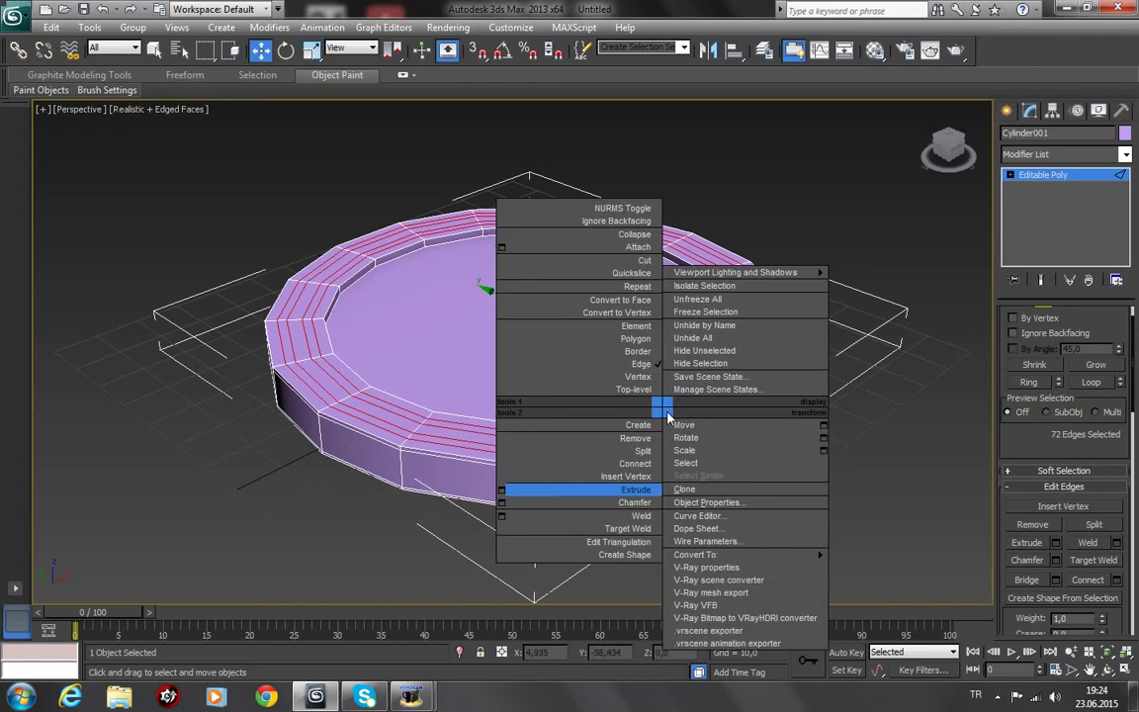
pyautogui.click(624, 300)
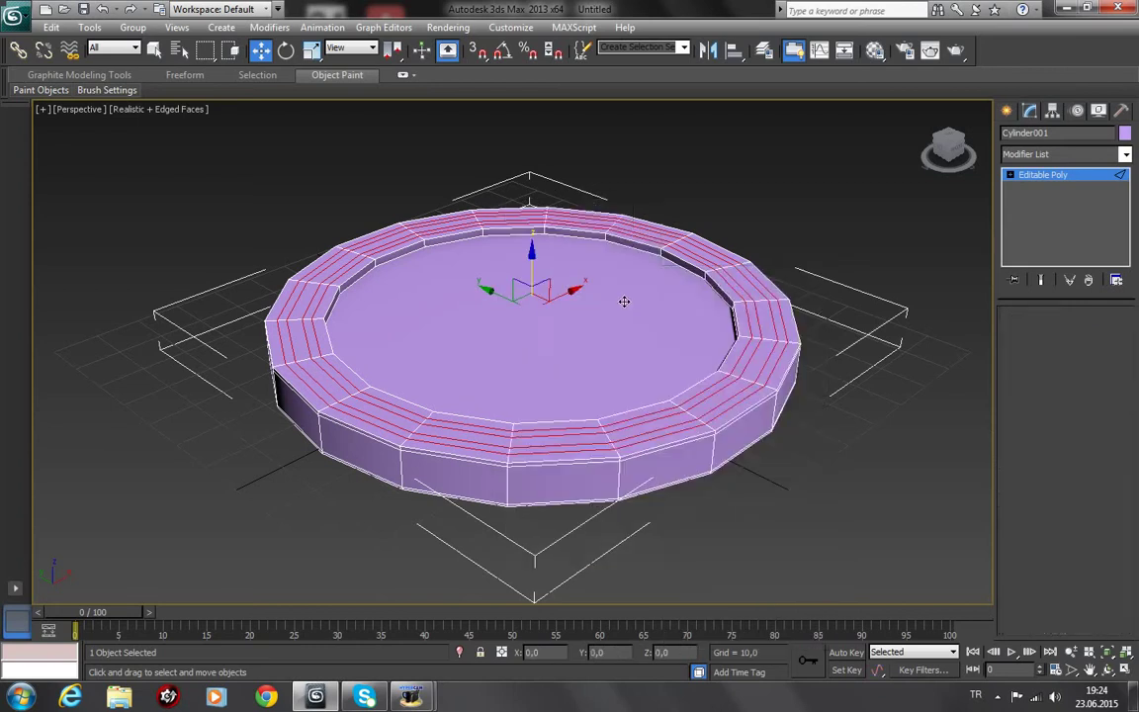
pyautogui.hotkey('ctrl', 'd')
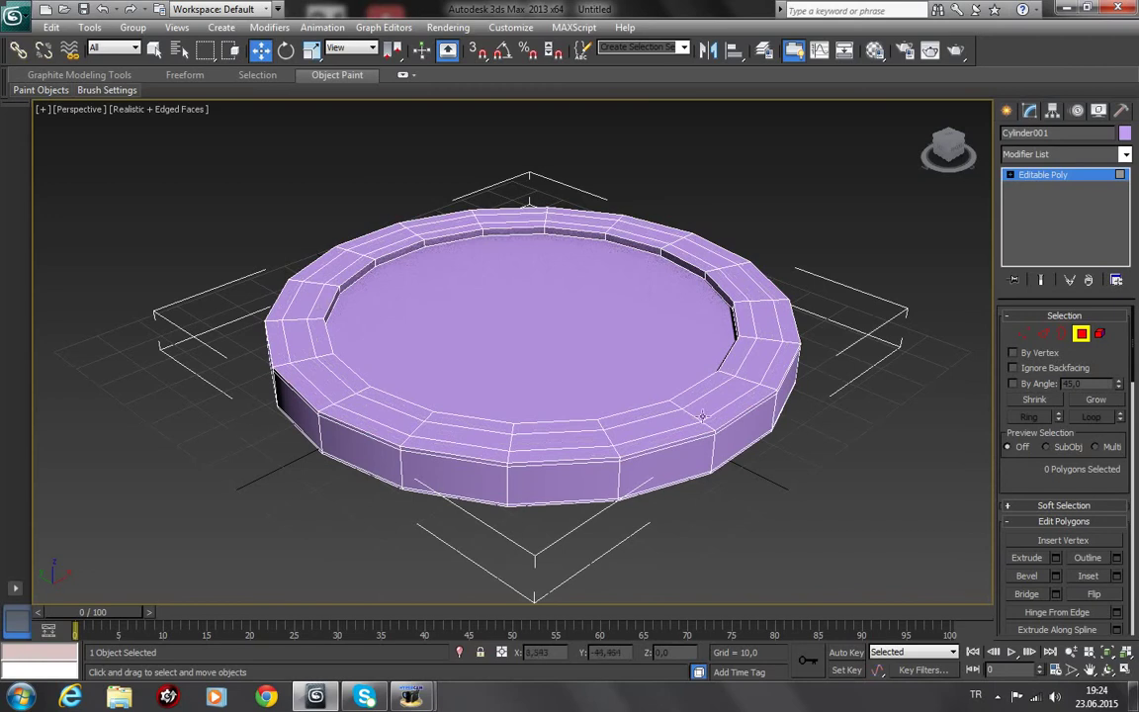
pyautogui.hotkey('ctrl', 'y')
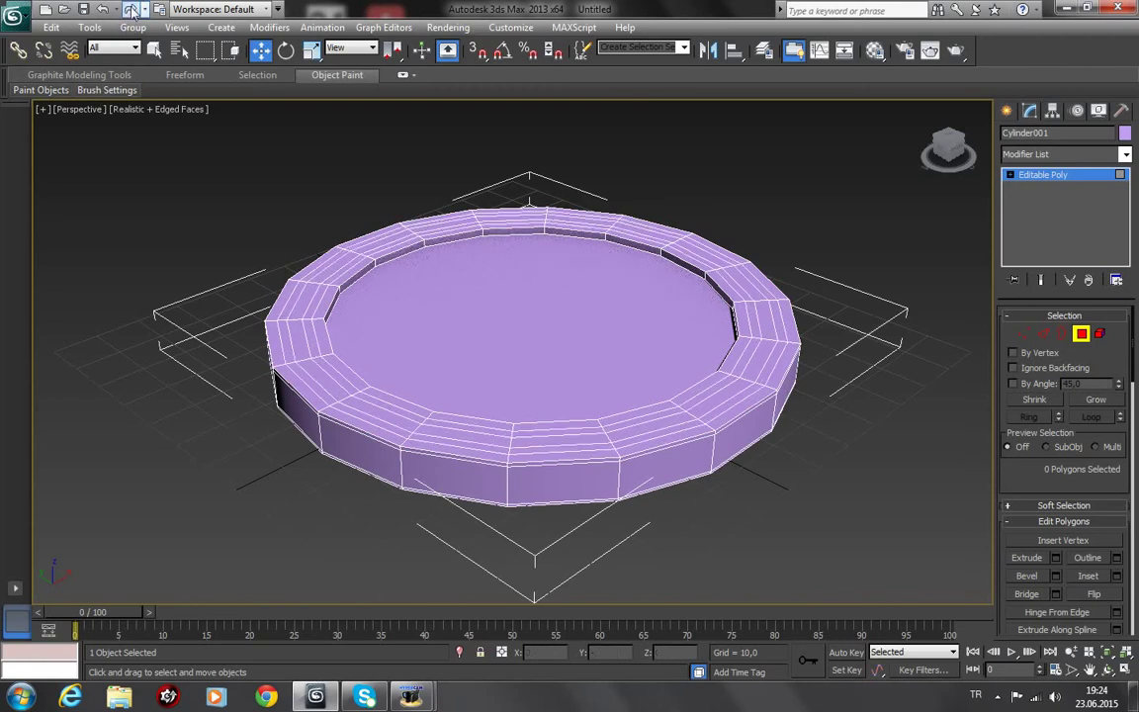
pyautogui.click(598, 425)
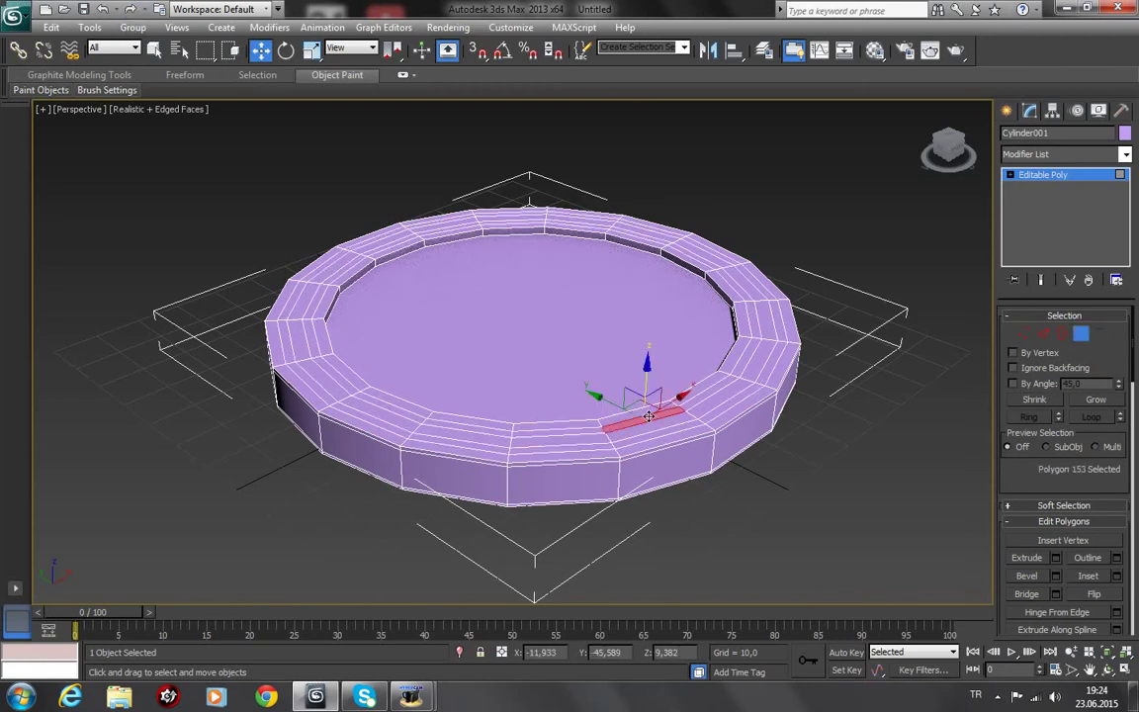
pyautogui.keyDown('shift'); pyautogui.click(581, 430); pyautogui.keyUp('shift')
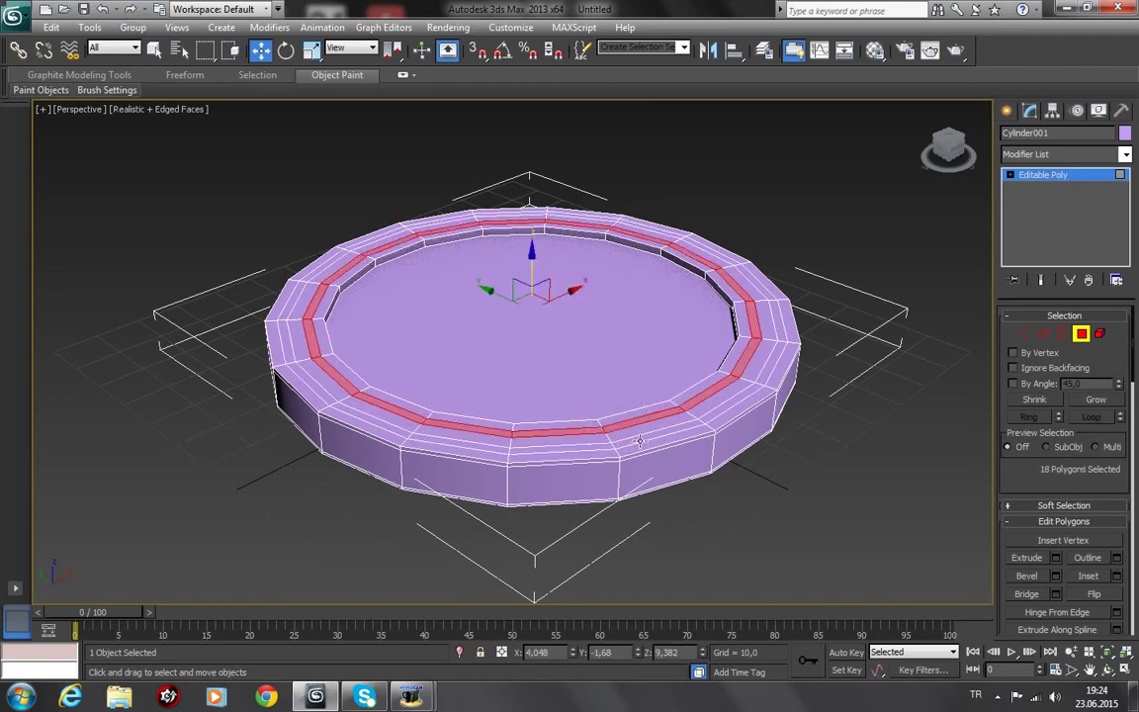
pyautogui.keyDown('shift'); pyautogui.click(593, 445); pyautogui.keyUp('shift')
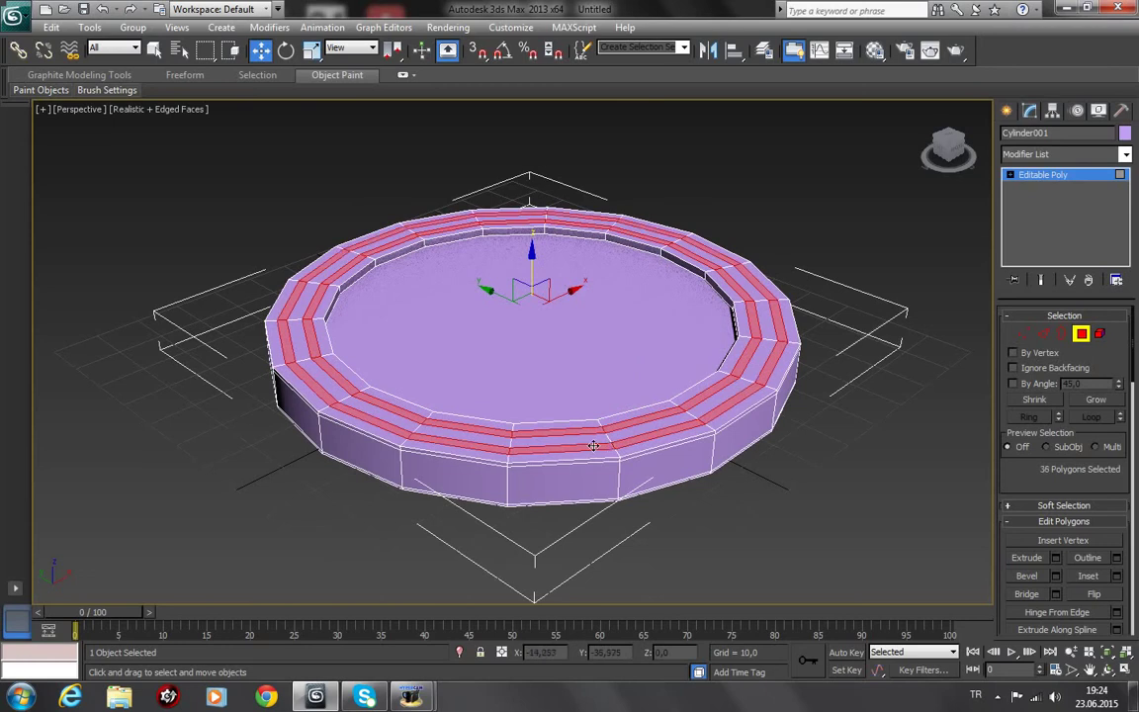
# Step: Extrude the two polygon rings outward by 1.388 into raised bands
pyautogui.rightClick(595, 449)
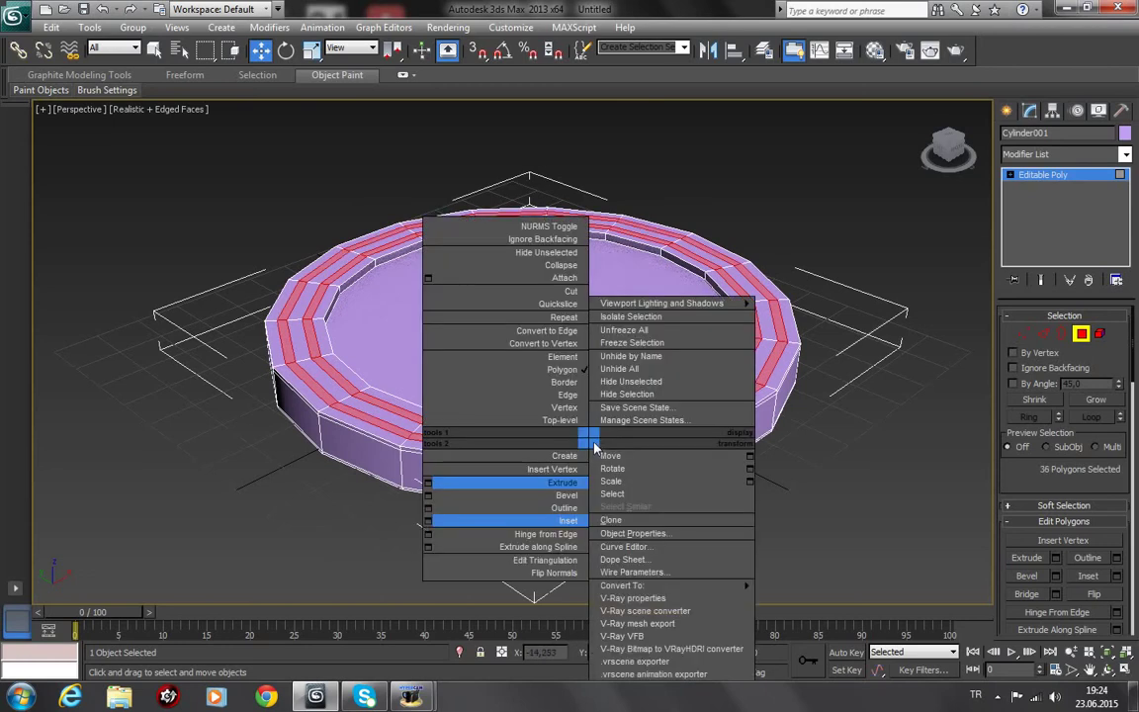
pyautogui.click(429, 481)
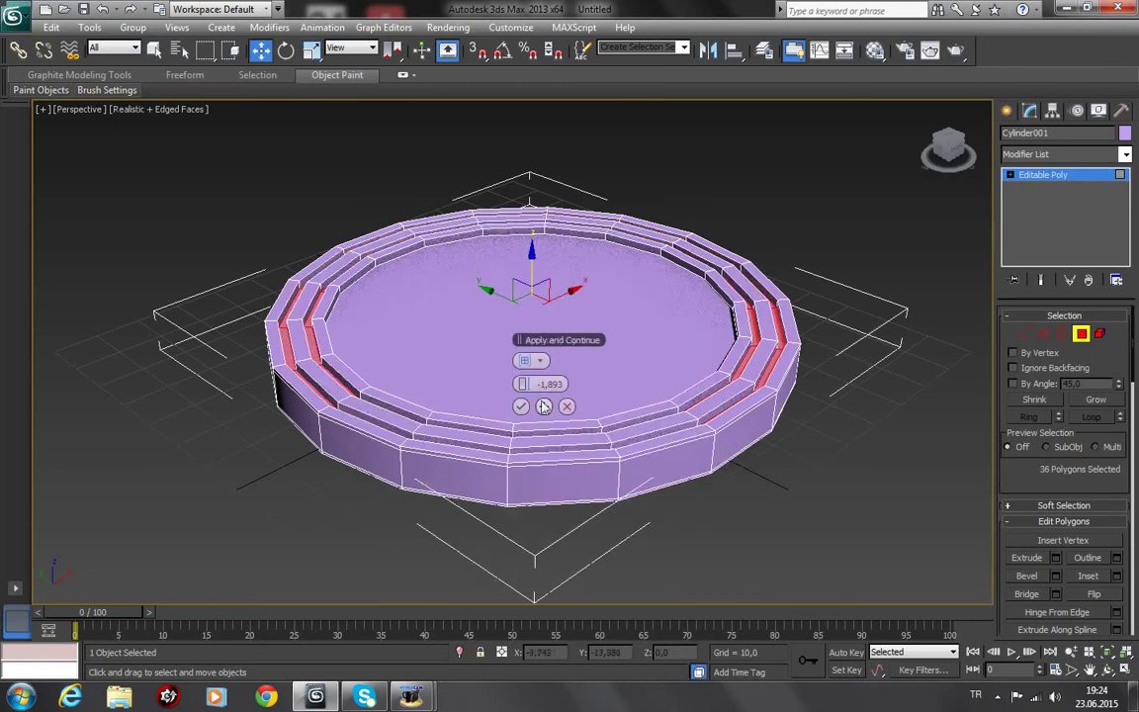
pyautogui.moveTo(543, 385); pyautogui.dragTo(547, 386)
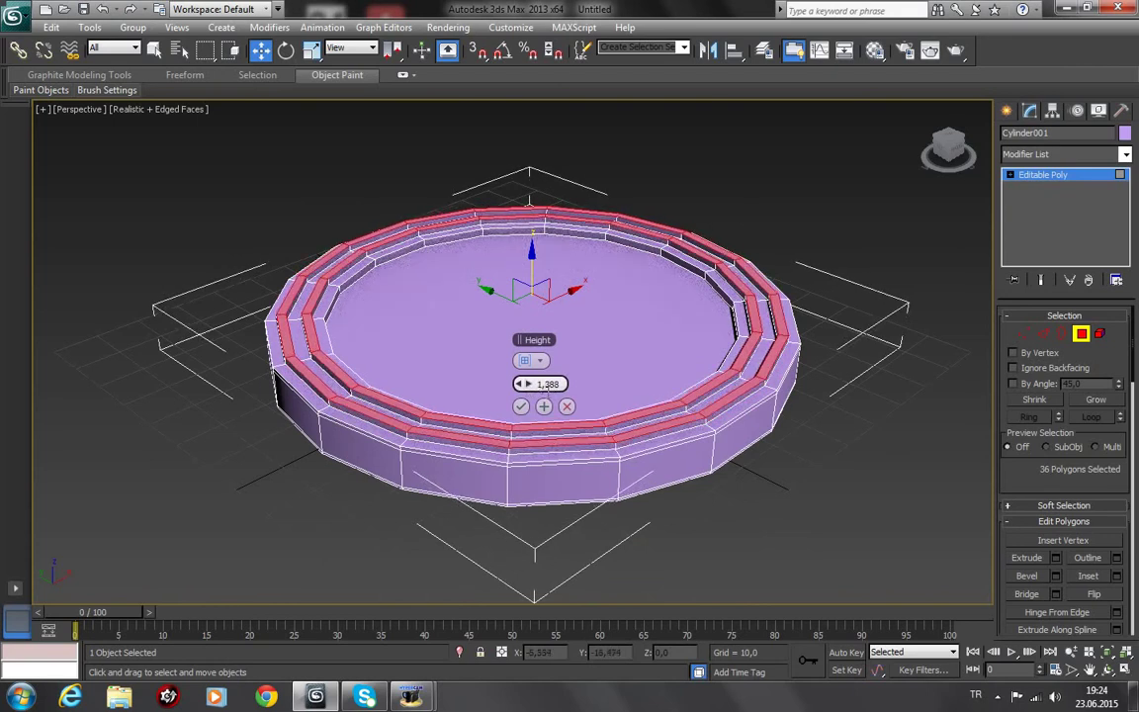
pyautogui.click(521, 406)
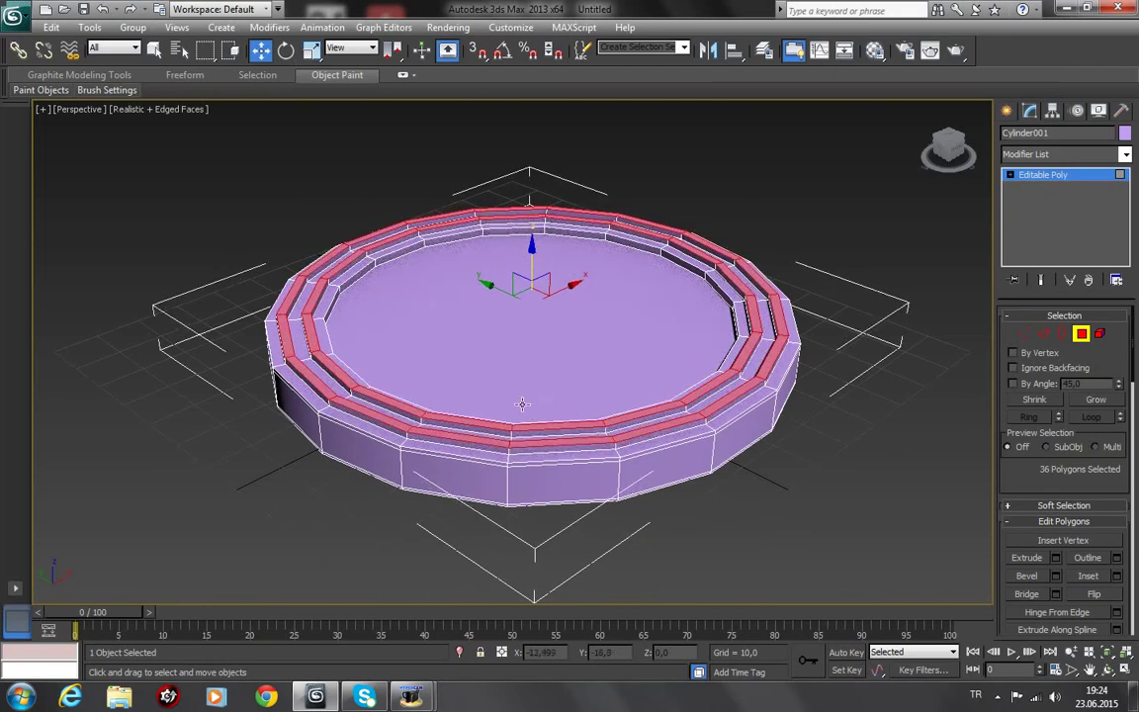
pyautogui.click(1109, 669)
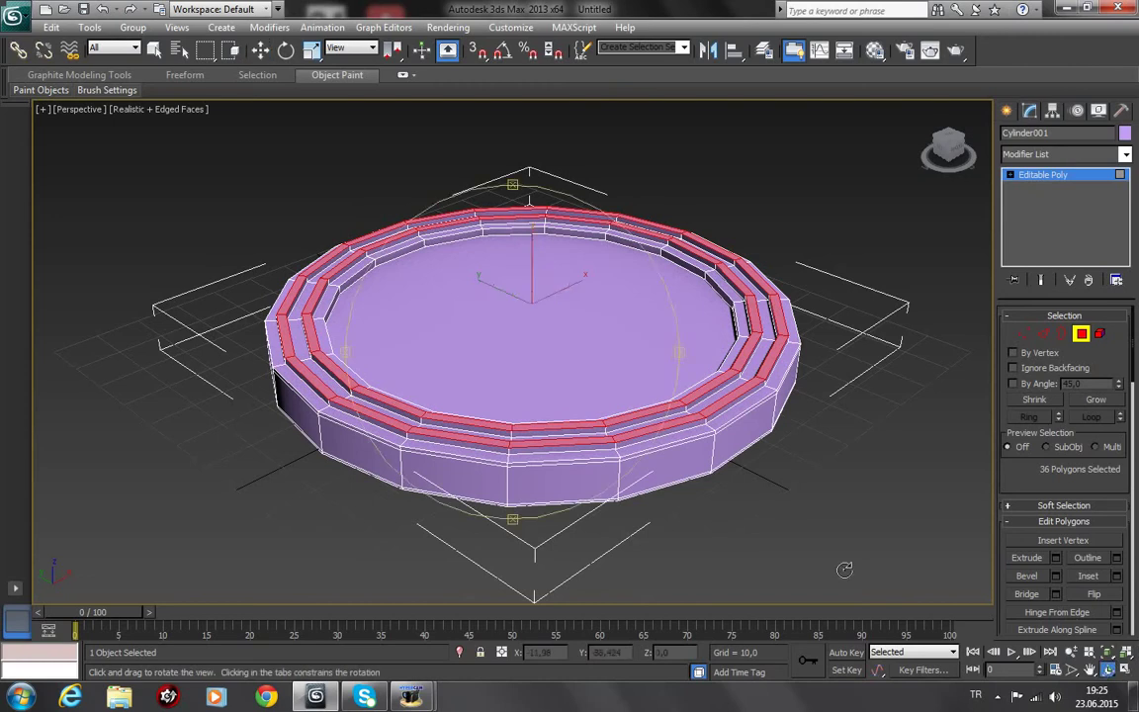
pyautogui.moveTo(527, 378)
pyautogui.mouseDown()
pyautogui.moveTo(559, 478)
pyautogui.moveTo(534, 430)
pyautogui.moveTo(547, 424)
pyautogui.mouseUp()
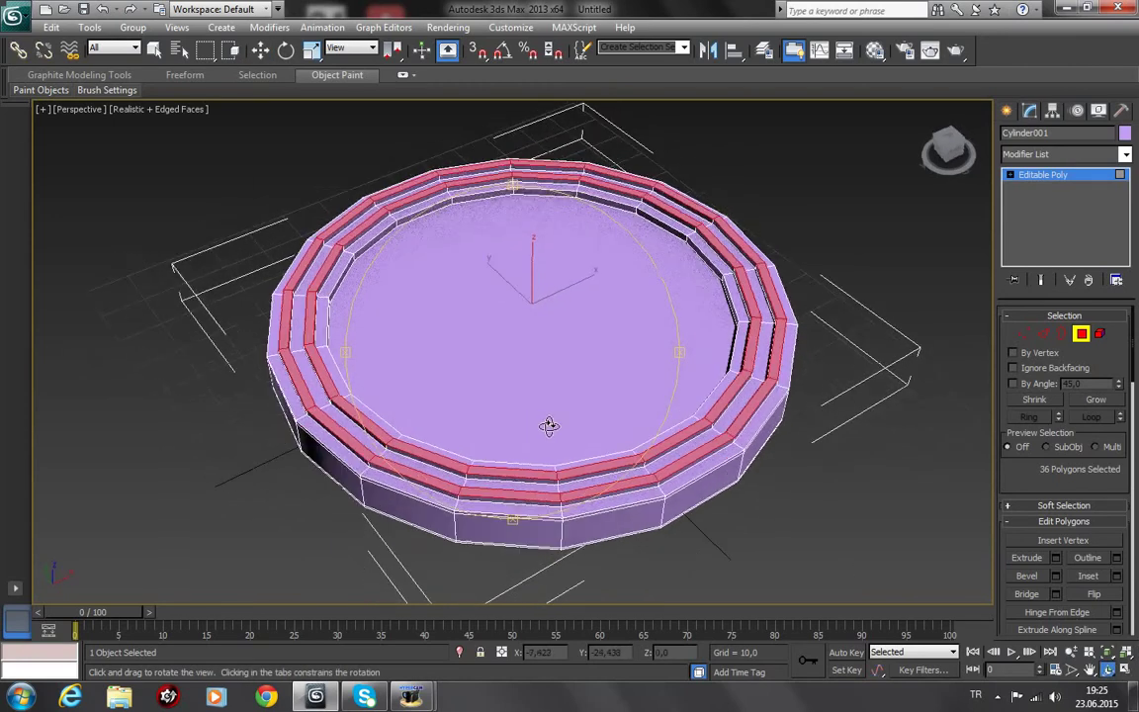
# Step: Add a TurboSmooth modifier with 2 iterations to the frame
pyautogui.click(1080, 178)
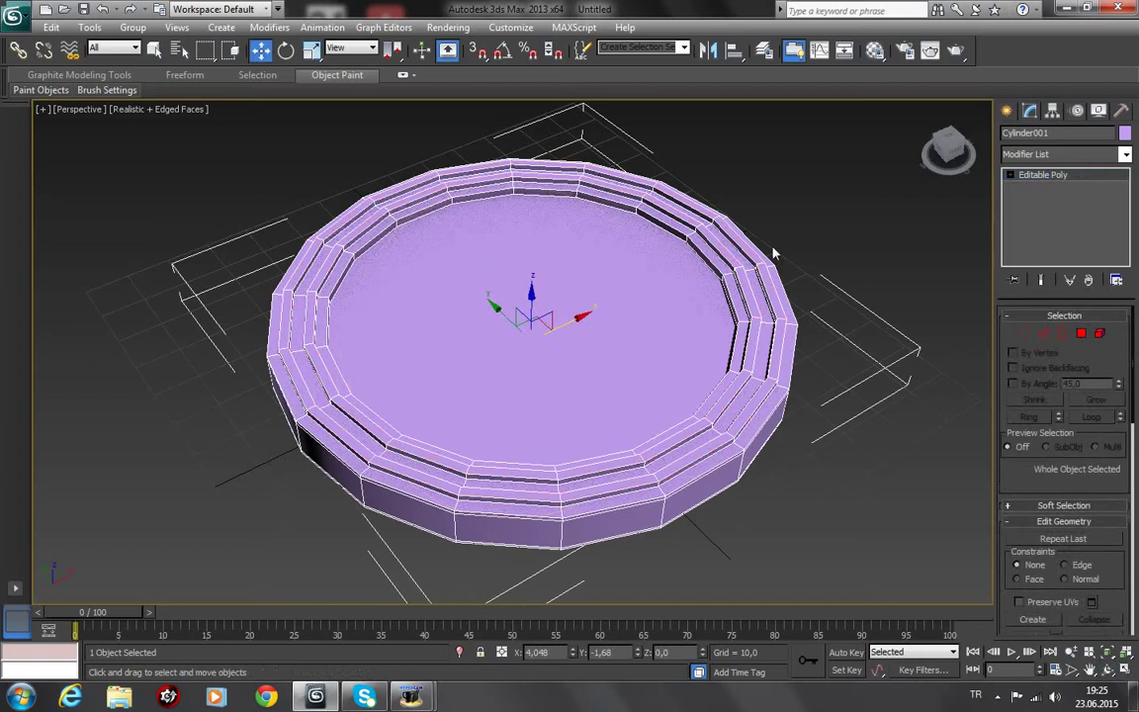
pyautogui.click(281, 147)
pyautogui.press('F4')
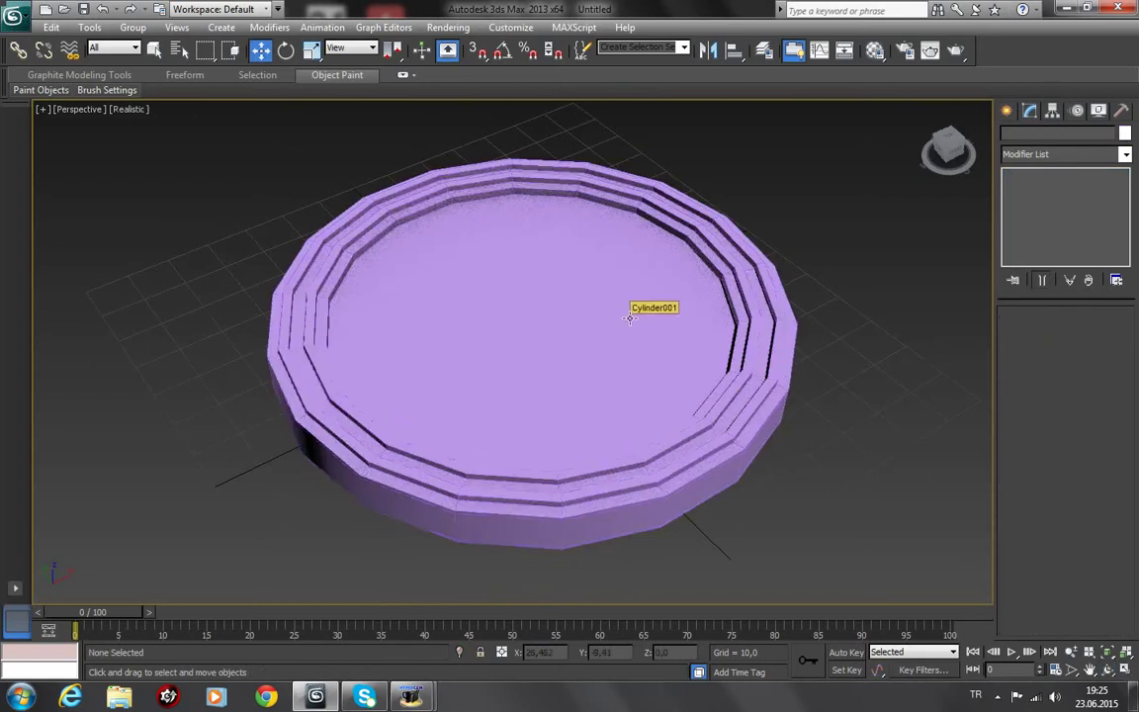
pyautogui.click(574, 314)
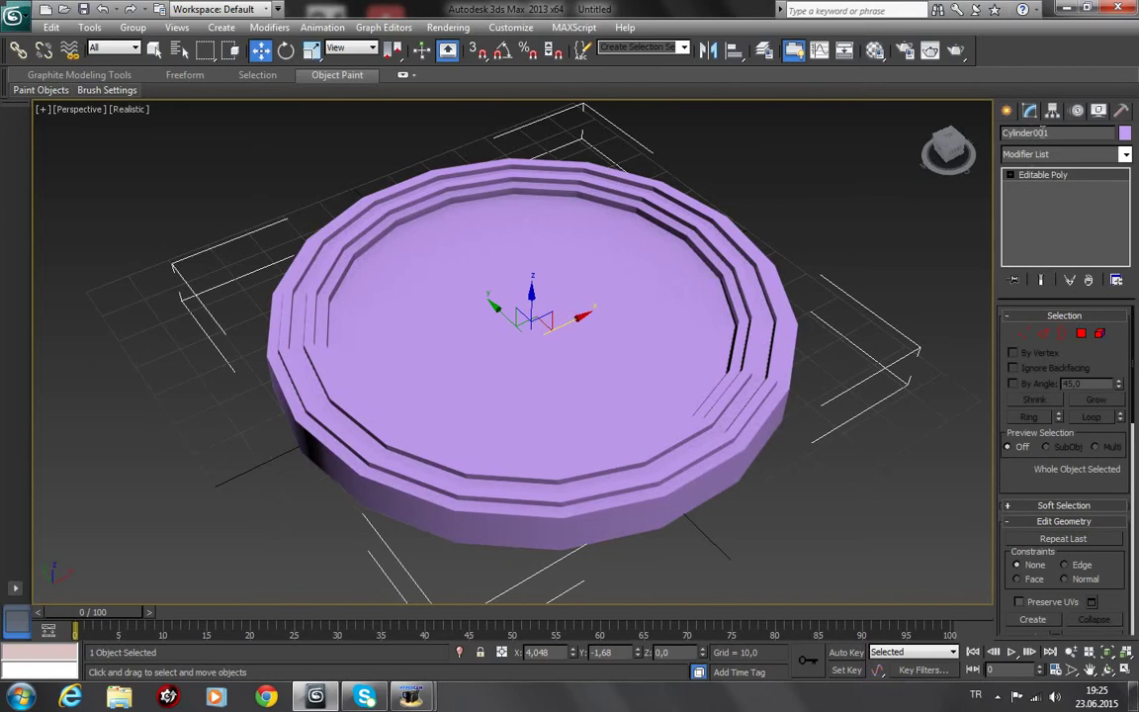
pyautogui.click(1125, 154)
pyautogui.scroll(2, 1063, 396)
pyautogui.scroll(-5, 1063, 395)
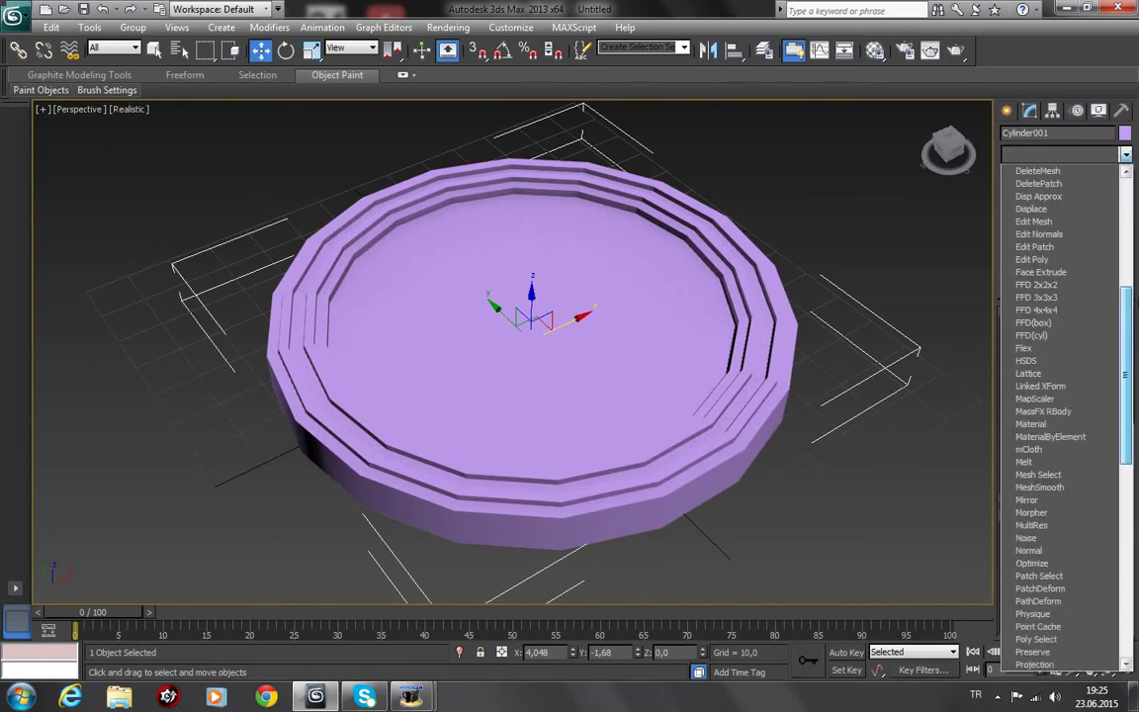
pyautogui.scroll(-5, 1063, 395)
pyautogui.scroll(-5, 1063, 396)
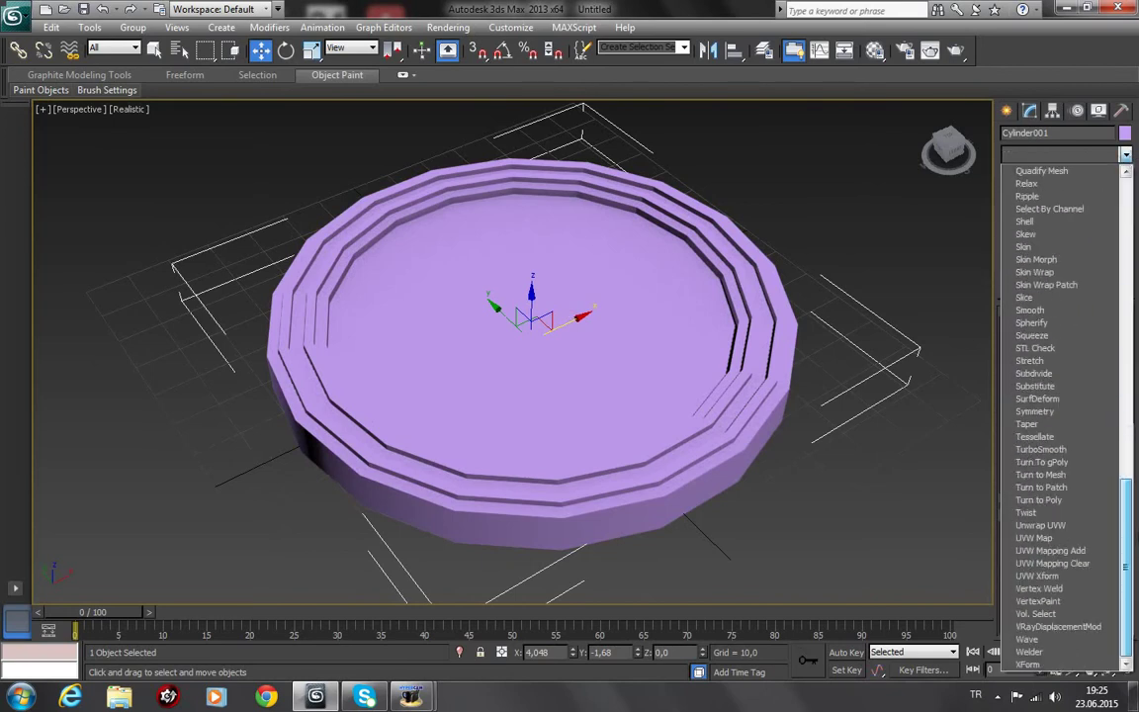
pyautogui.click(1085, 451)
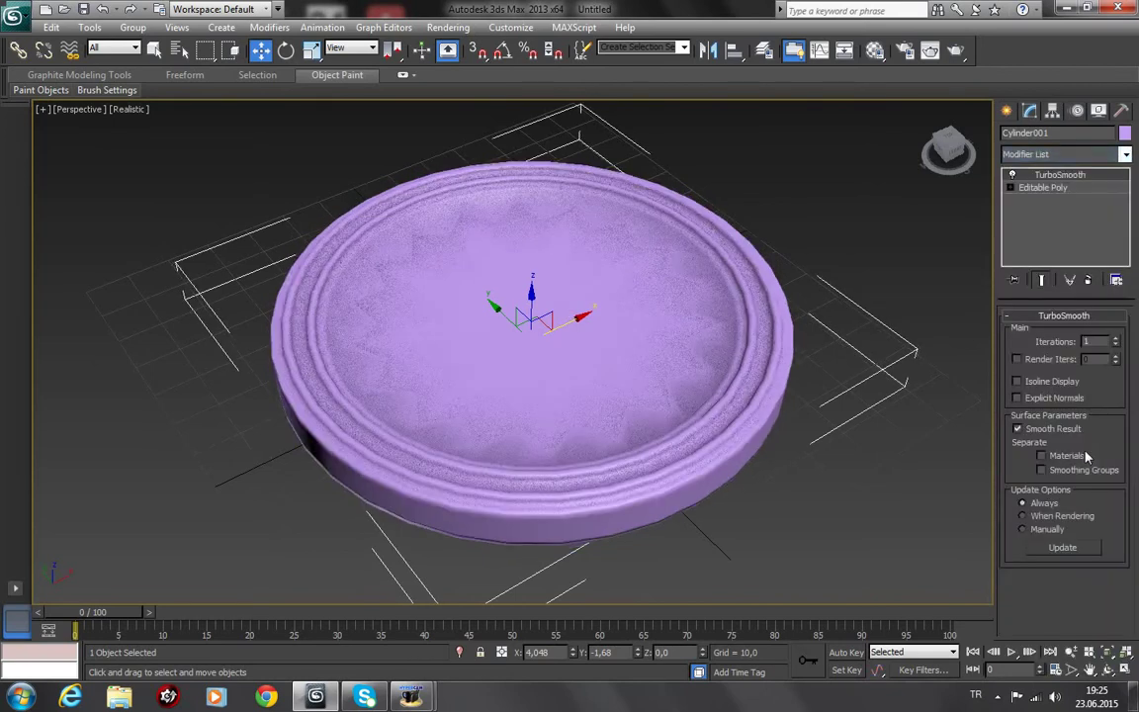
pyautogui.click(1116, 338)
# Step: Orbit around the deselected smoothed frame to inspect it, then reselect it
pyautogui.click(928, 425)
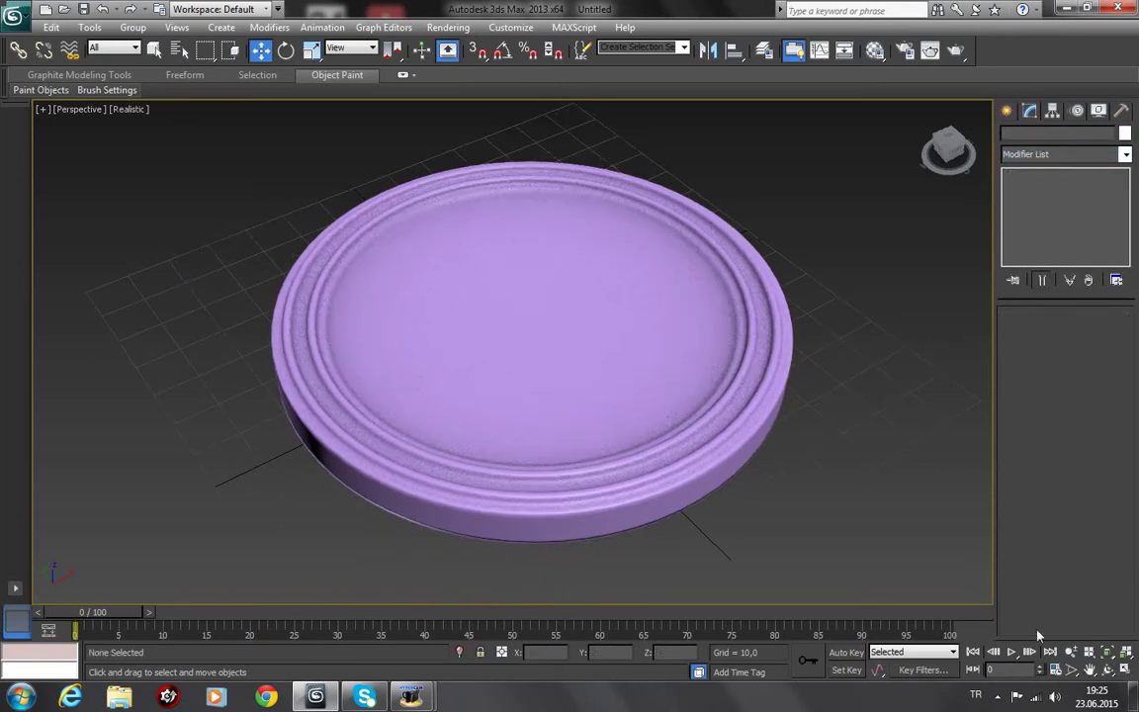
pyautogui.click(1107, 670)
pyautogui.moveTo(544, 421)
pyautogui.mouseDown()
pyautogui.moveTo(606, 356)
pyautogui.moveTo(630, 305)
pyautogui.moveTo(633, 250)
pyautogui.moveTo(559, 426)
pyautogui.moveTo(534, 414)
pyautogui.mouseUp()
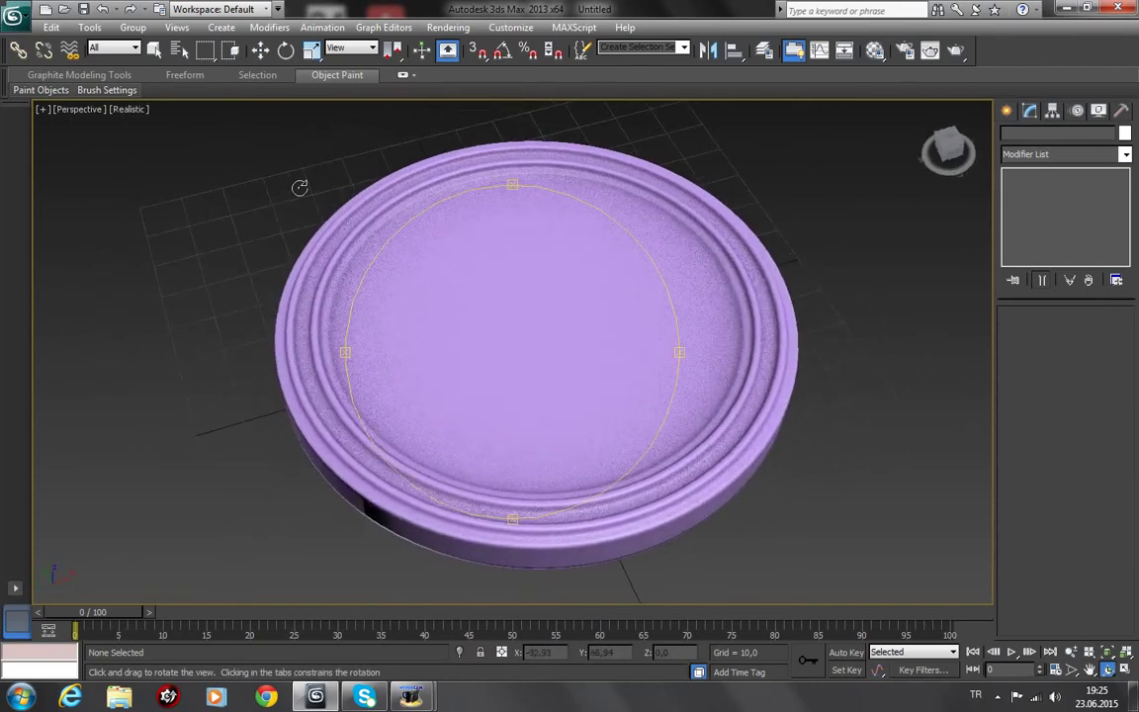
pyautogui.click(260, 50)
pyautogui.click(575, 275)
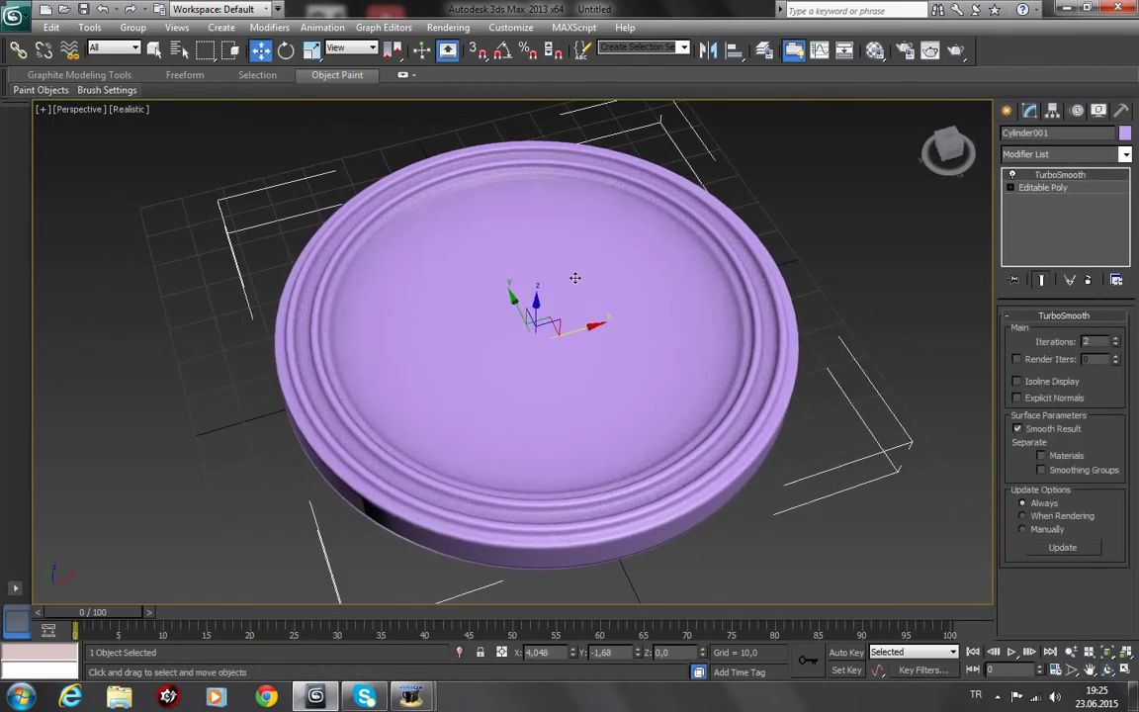
# Step: In the Editable Poly, connect the inner rim edge loop with 2 segments, pinch 17
pyautogui.click(1038, 188)
pyautogui.press('F4')
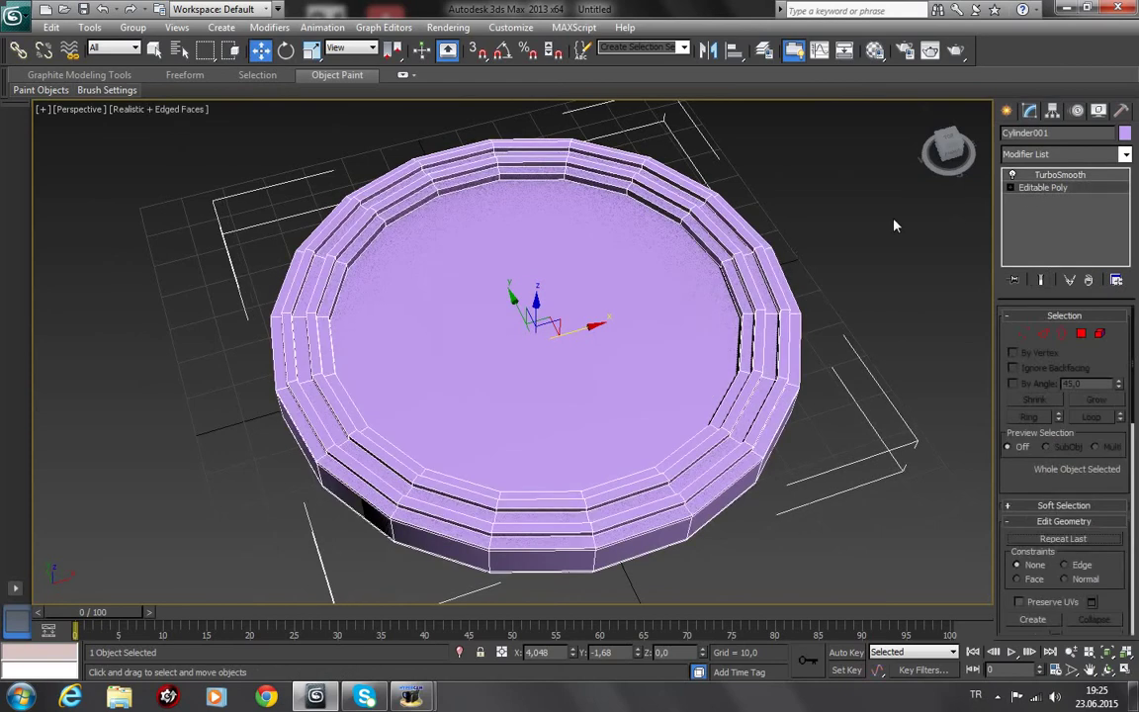
pyautogui.click(1042, 334)
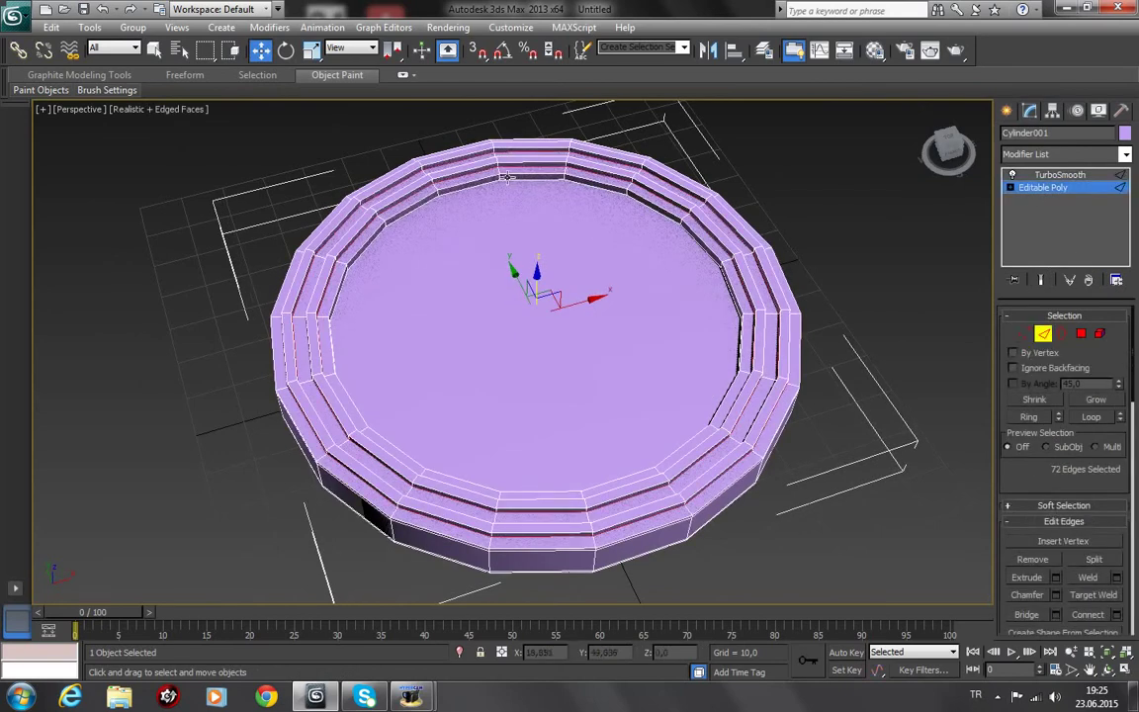
pyautogui.click(499, 176)
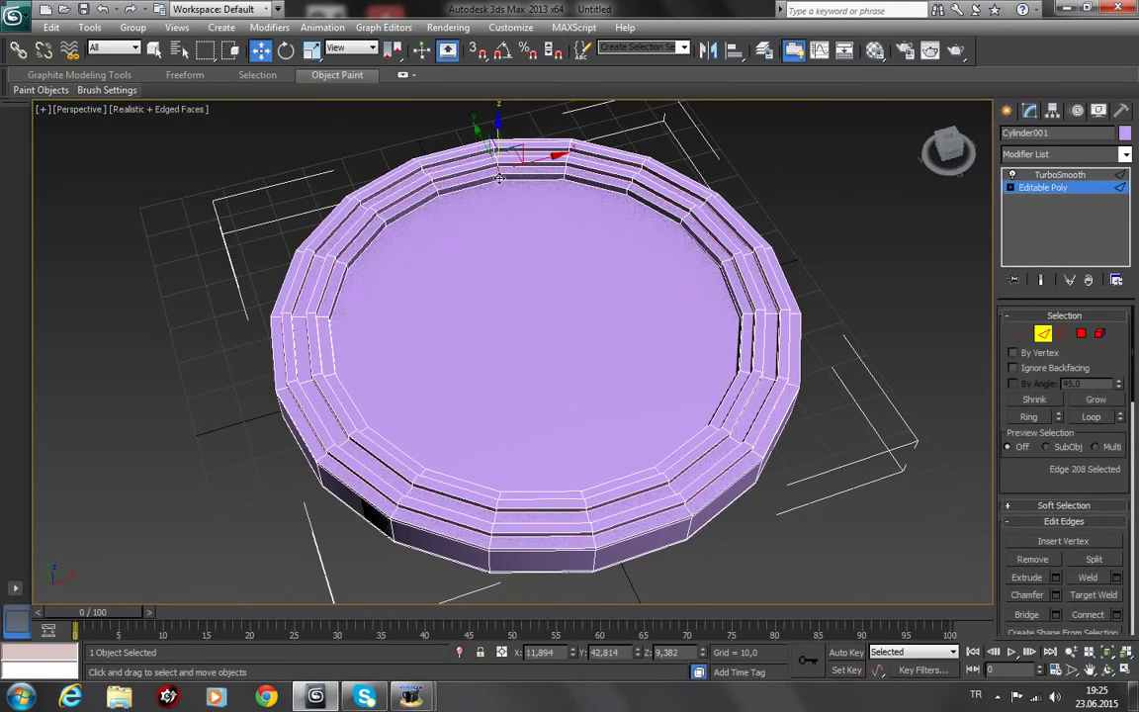
pyautogui.click(503, 182)
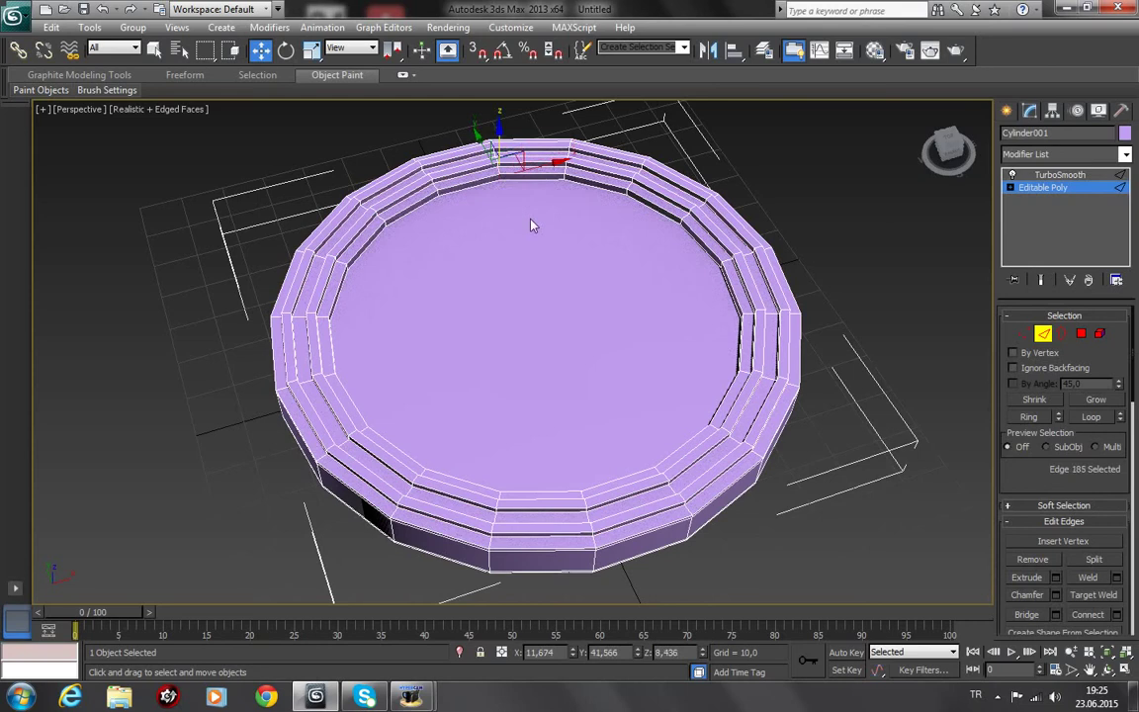
pyautogui.hotkey('alt', 'l')
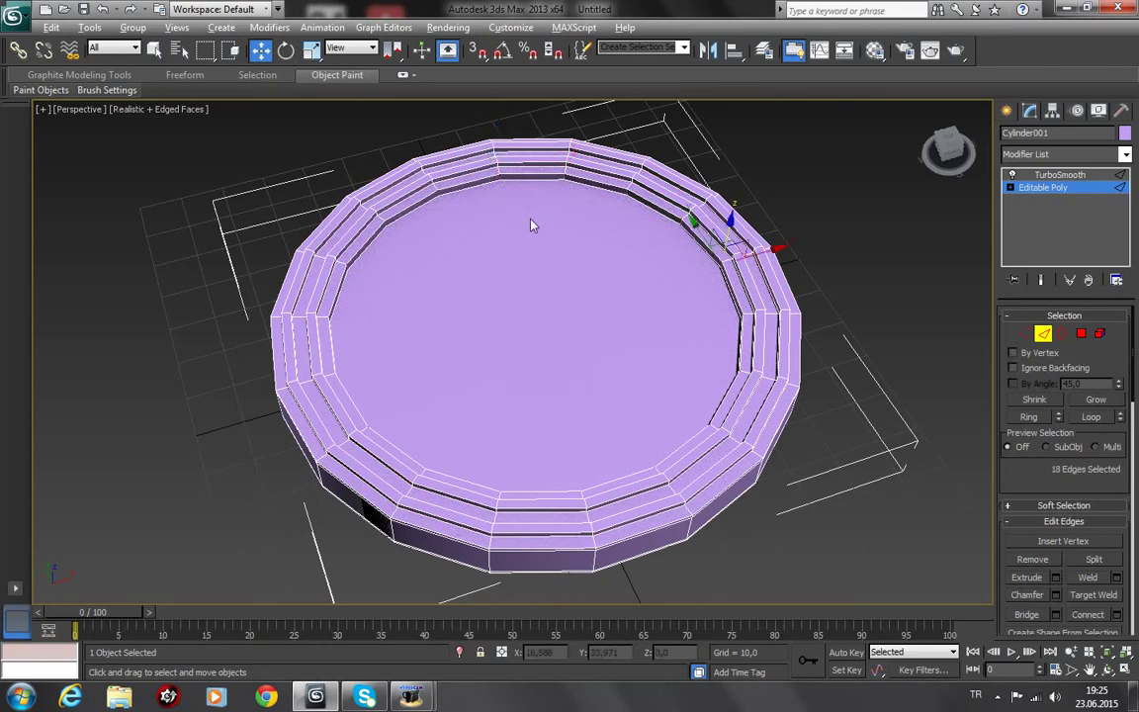
pyautogui.click(1117, 615)
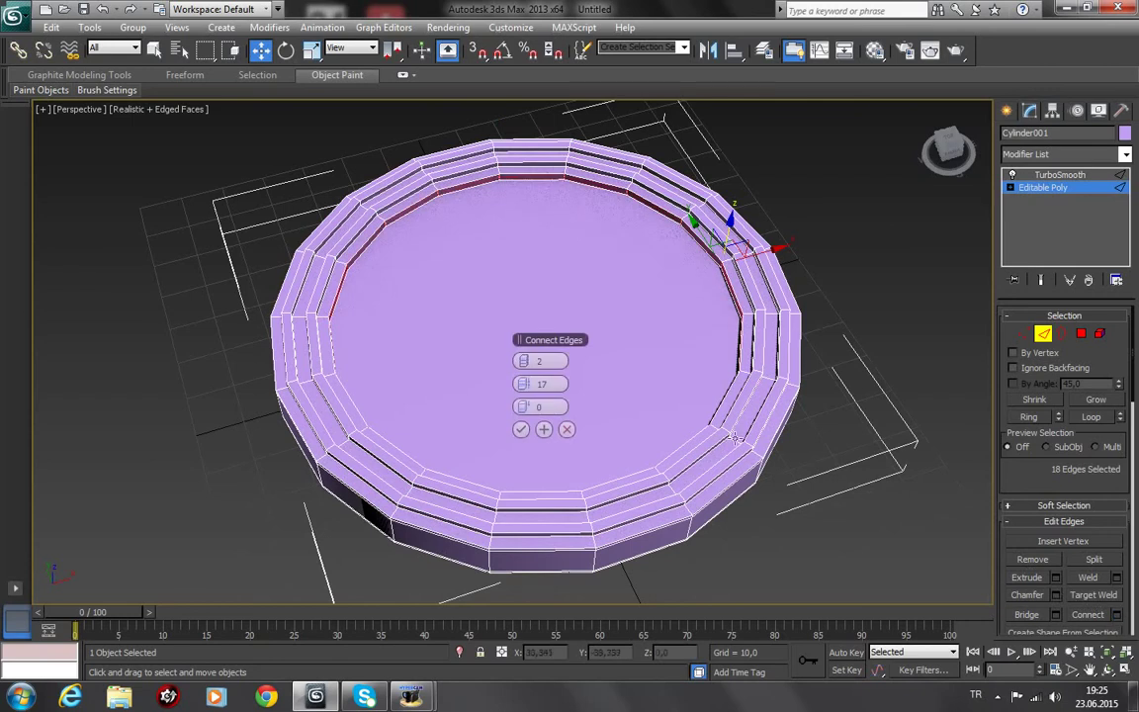
pyautogui.click(521, 429)
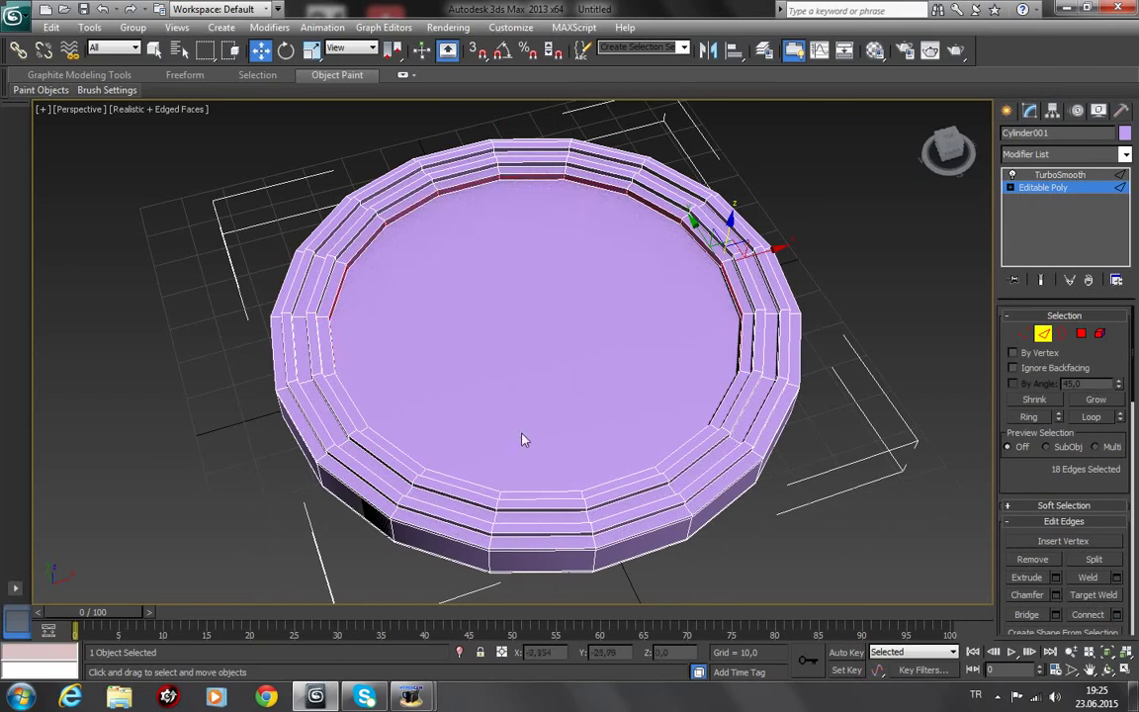
# Step: Show the TurboSmooth result without edge lines and orbit to view the frame from above and below
pyautogui.click(1056, 176)
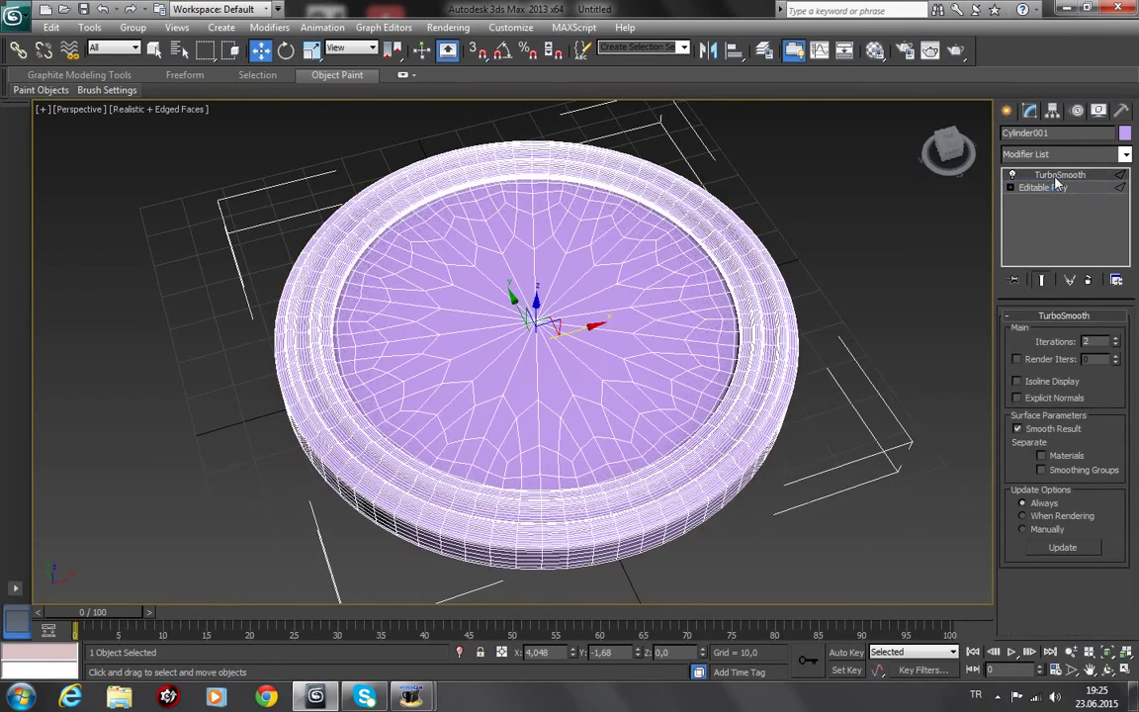
pyautogui.click(906, 213)
pyautogui.press('F4')
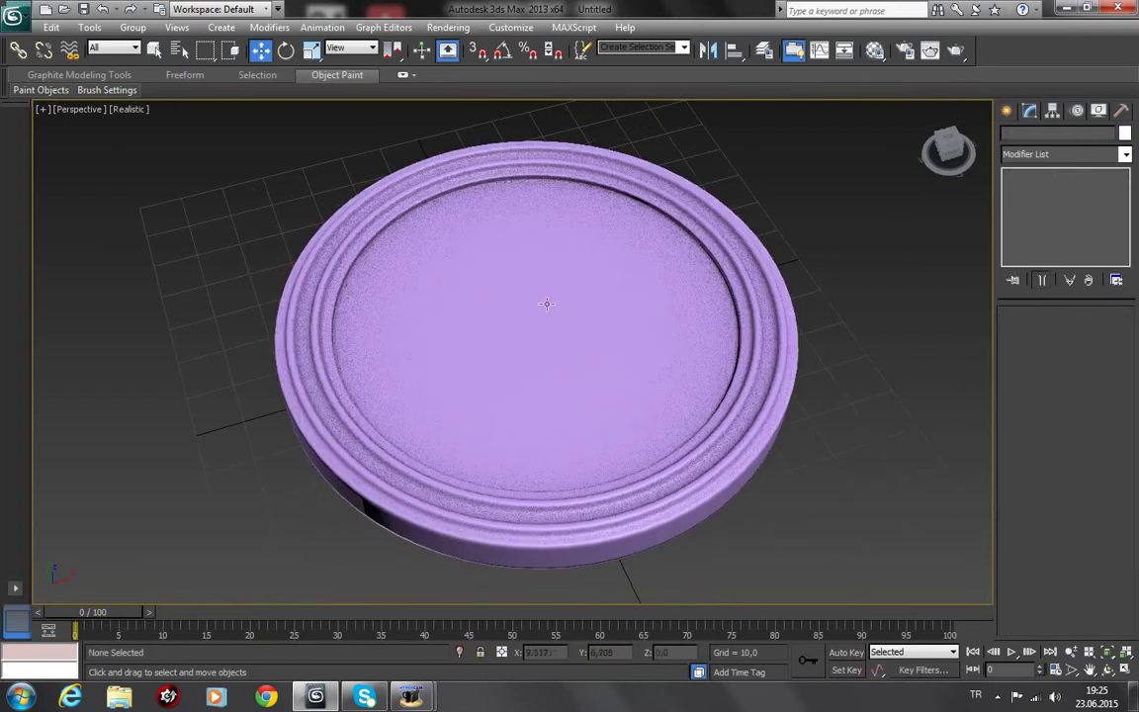
pyautogui.click(1107, 670)
pyautogui.moveTo(470, 400)
pyautogui.mouseDown()
pyautogui.moveTo(514, 415)
pyautogui.moveTo(516, 358)
pyautogui.mouseUp()
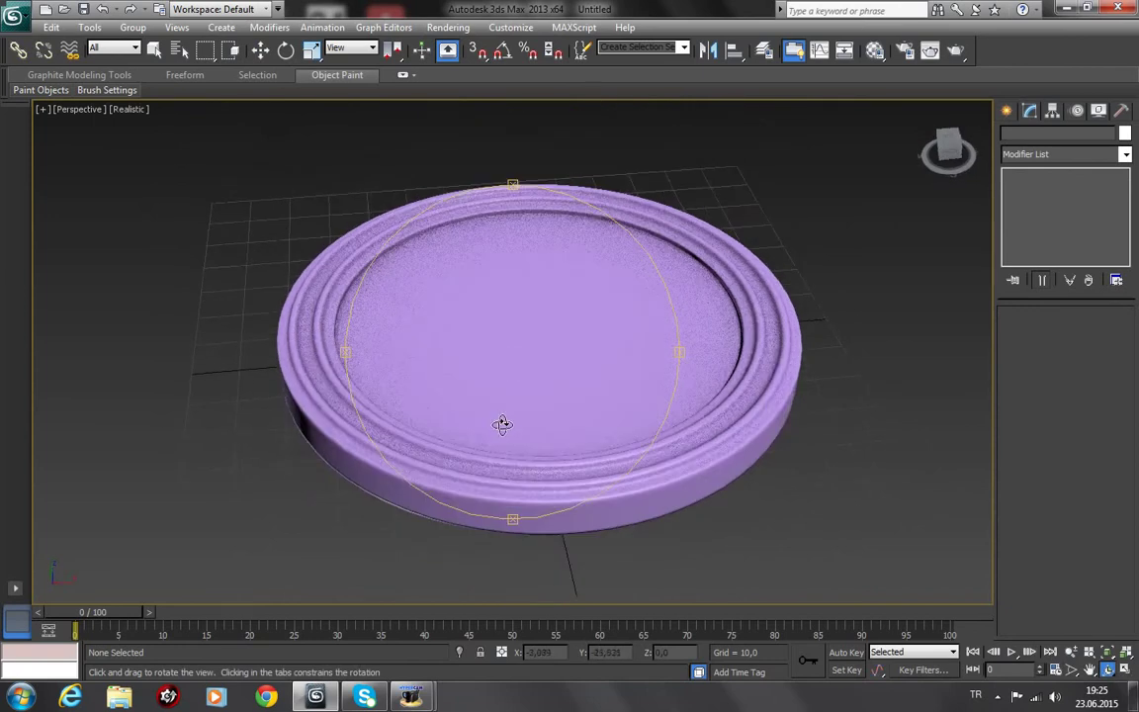
pyautogui.moveTo(501, 422)
pyautogui.mouseDown()
pyautogui.moveTo(517, 399)
pyautogui.moveTo(529, 432)
pyautogui.moveTo(563, 297)
pyautogui.mouseUp()
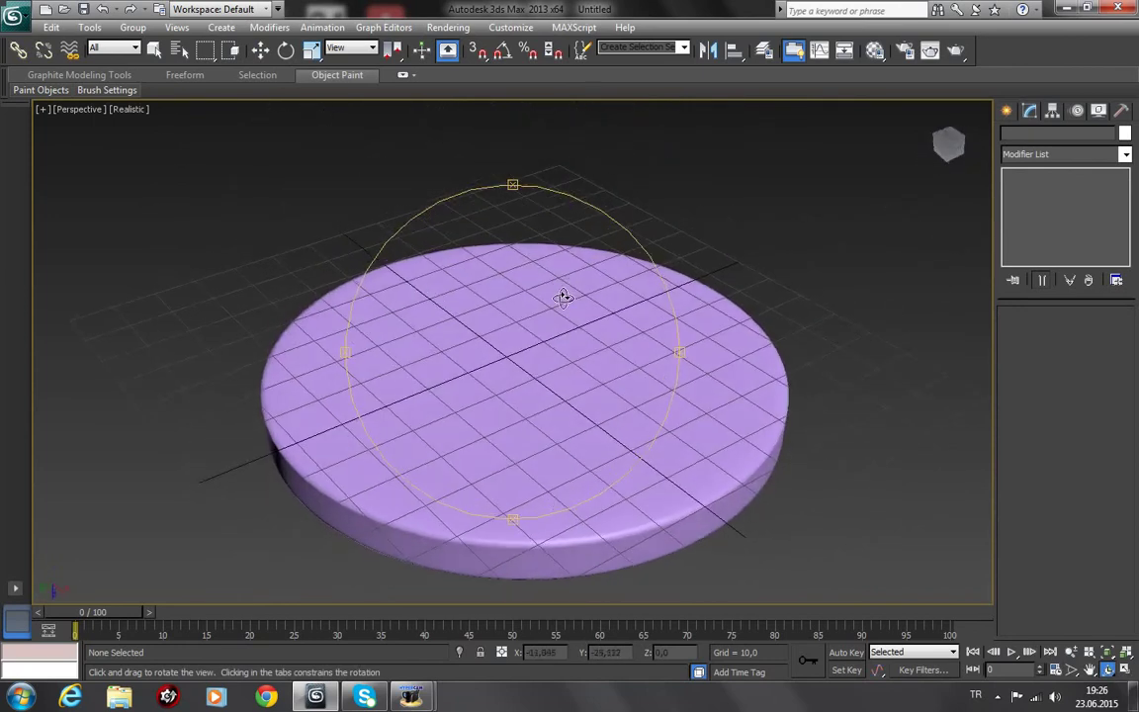
# Step: Hide the home grid and move the frame slightly to the left into position
pyautogui.click(260, 51)
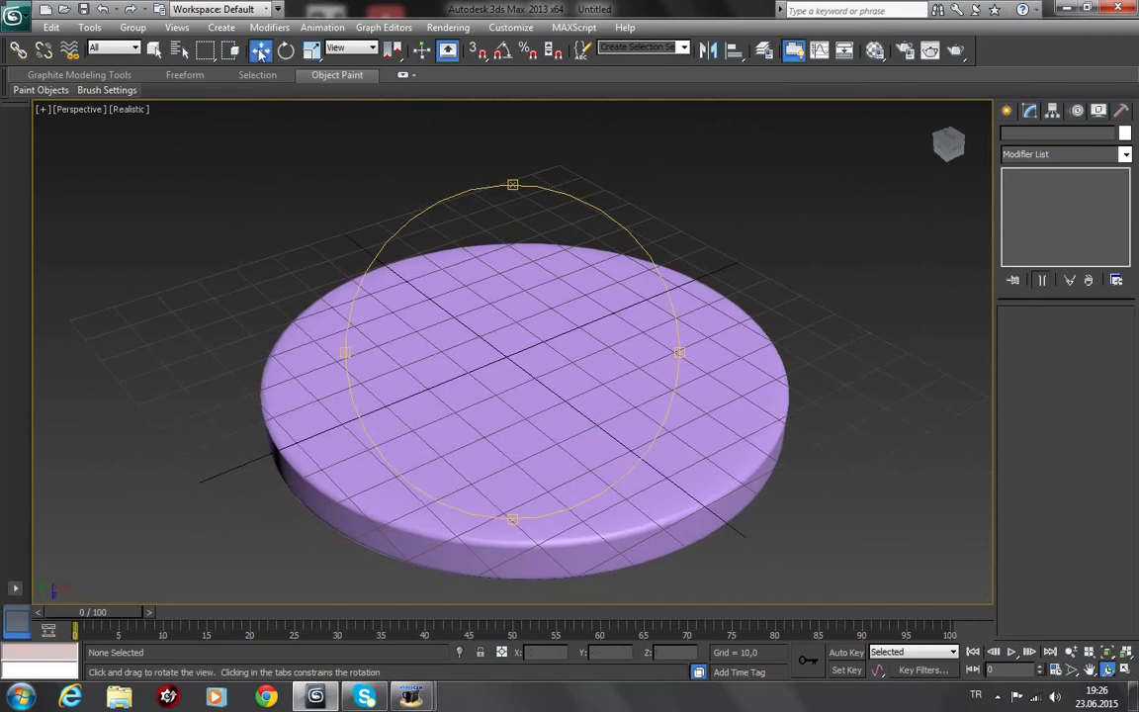
pyautogui.press('g')
pyautogui.click(489, 352)
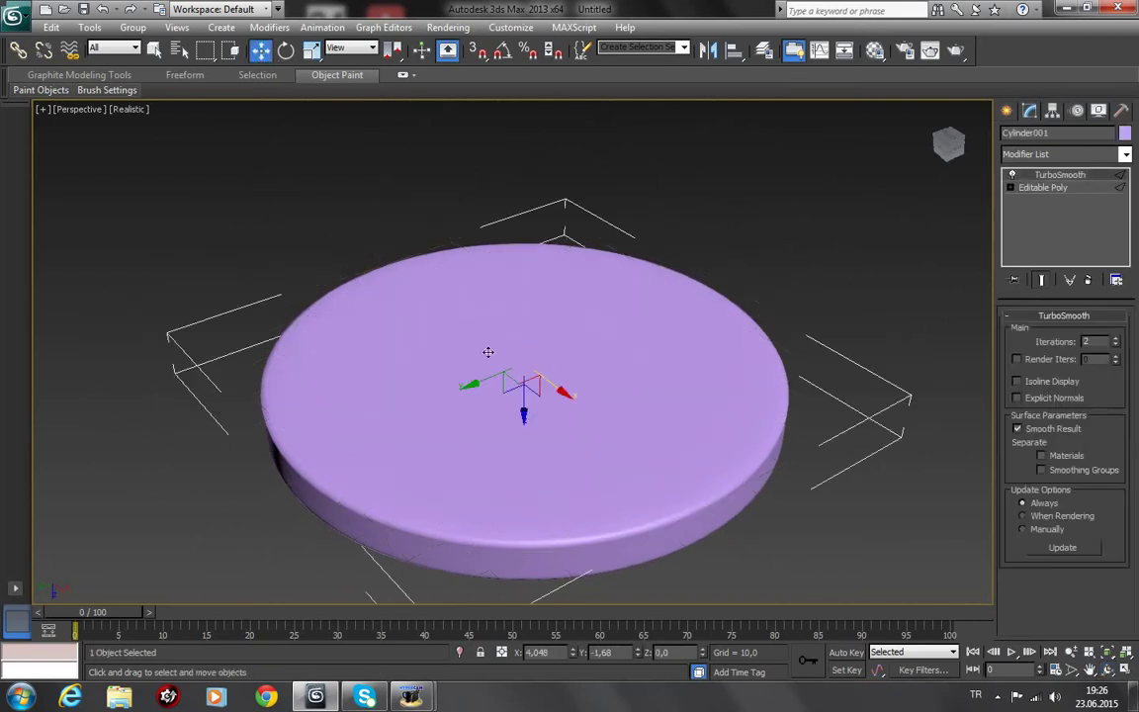
pyautogui.moveTo(573, 393); pyautogui.dragTo(531, 368)
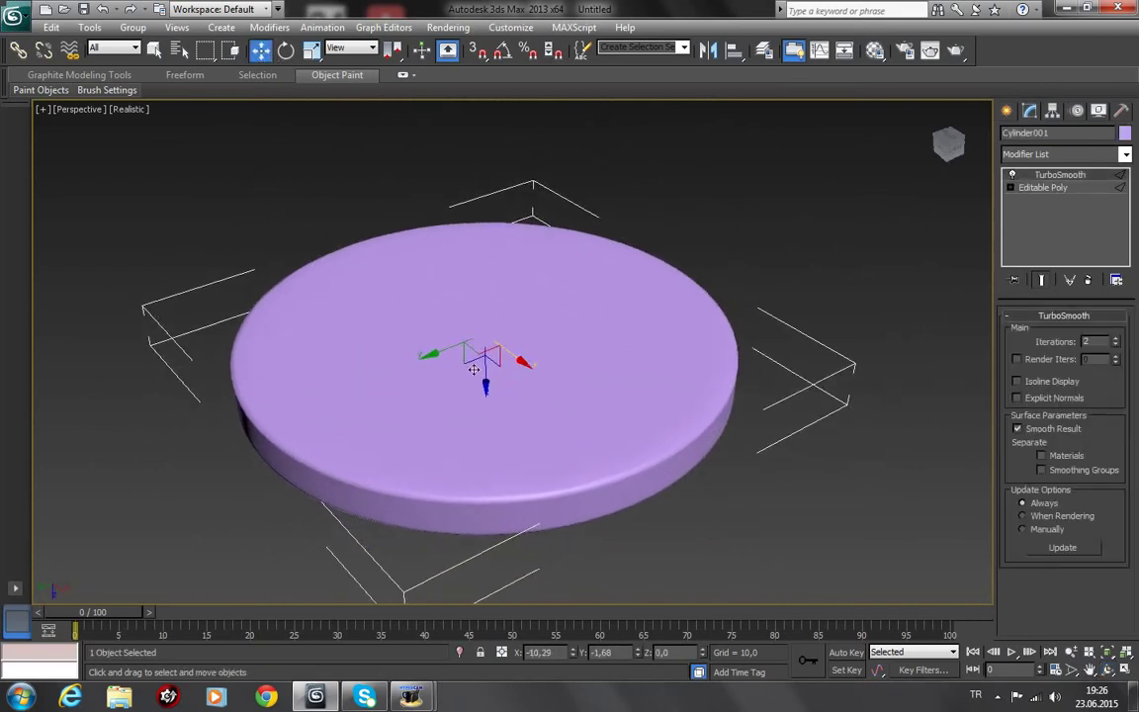
pyautogui.moveTo(396, 331)
pyautogui.mouseDown()
pyautogui.moveTo(440, 353)
pyautogui.moveTo(457, 345)
pyautogui.mouseUp()
pyautogui.press('F4')
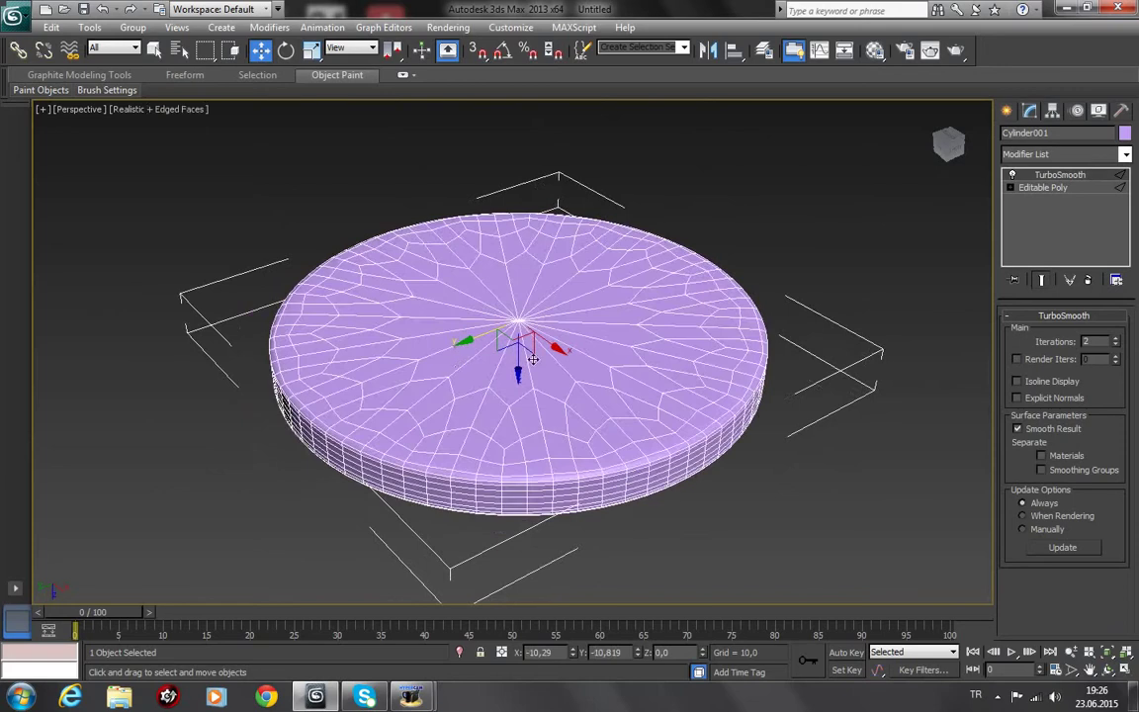
pyautogui.press('F4')
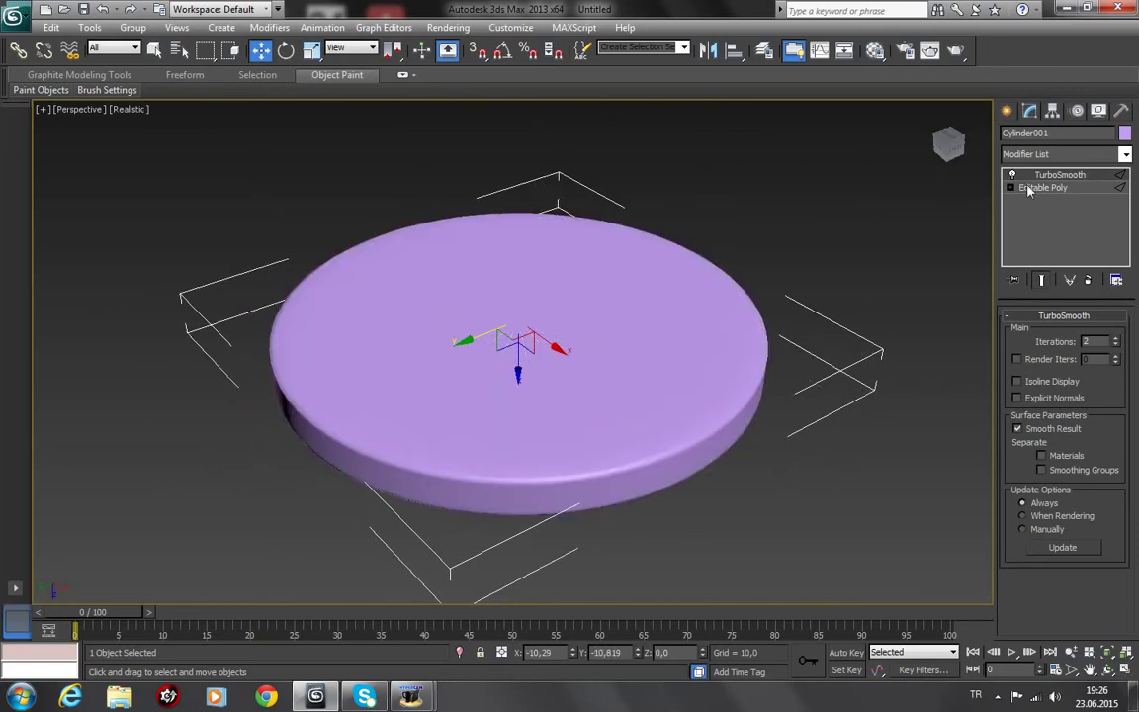
# Step: Inset the frame's flat underside face twice into rings, then return to the TurboSmooth view
pyautogui.click(1040, 188)
pyautogui.click(1080, 334)
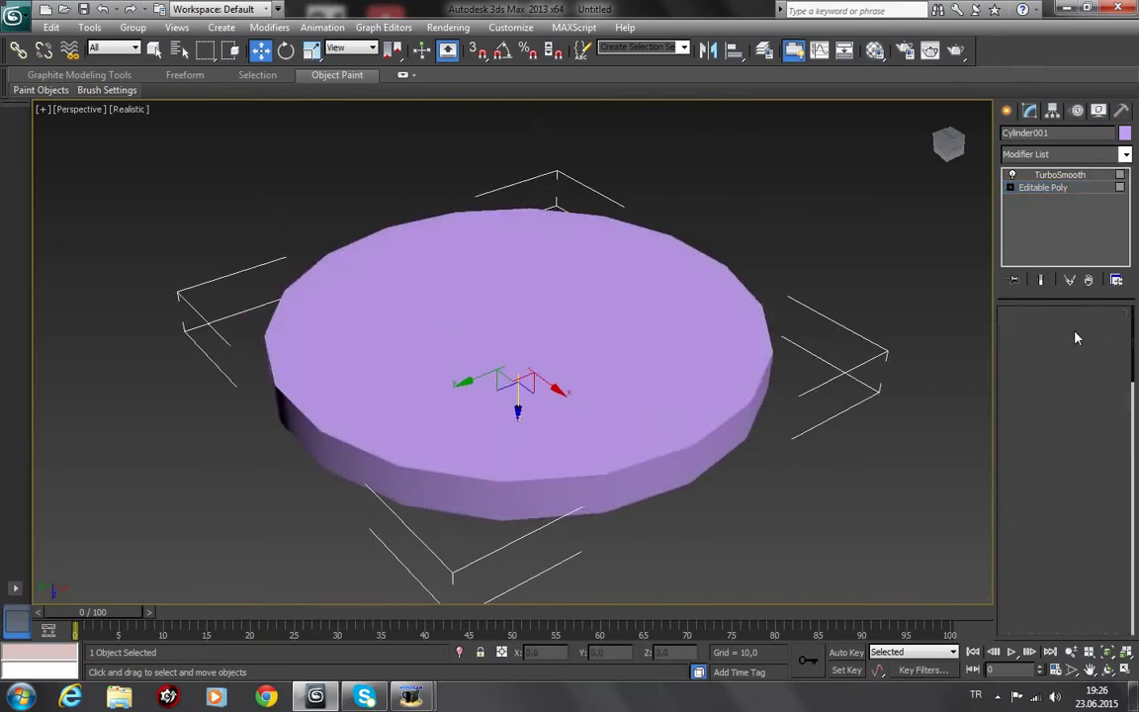
pyautogui.click(602, 331)
pyautogui.rightClick(529, 313)
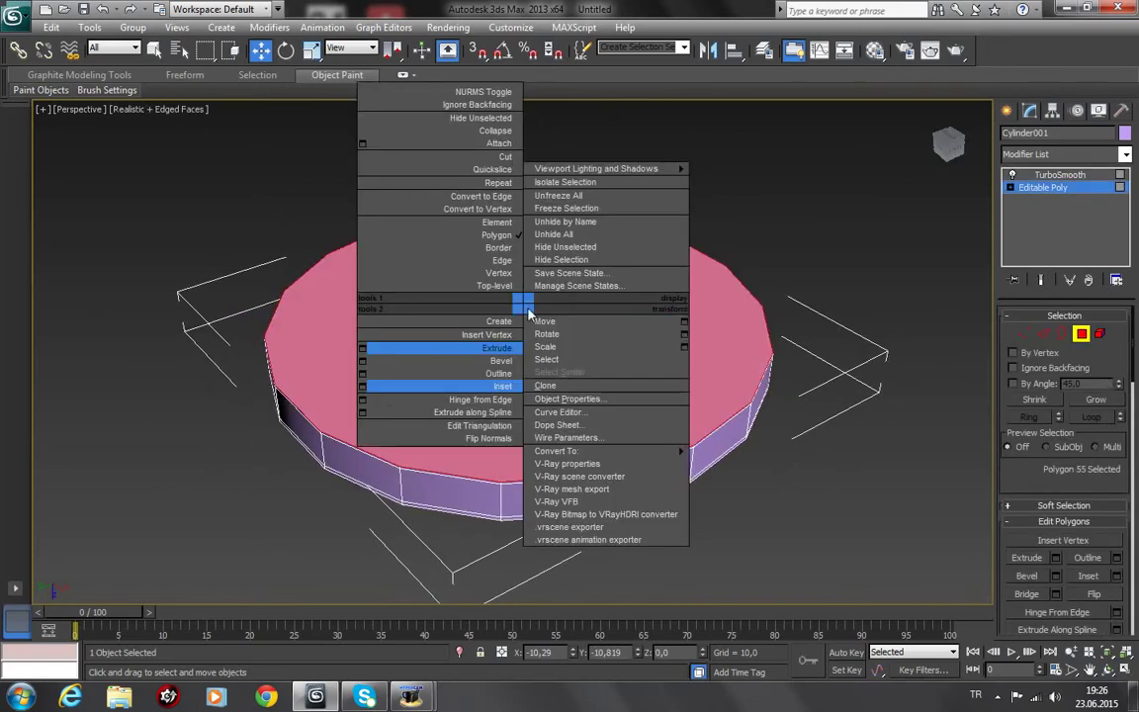
pyautogui.click(363, 386)
pyautogui.moveTo(524, 393); pyautogui.dragTo(550, 388)
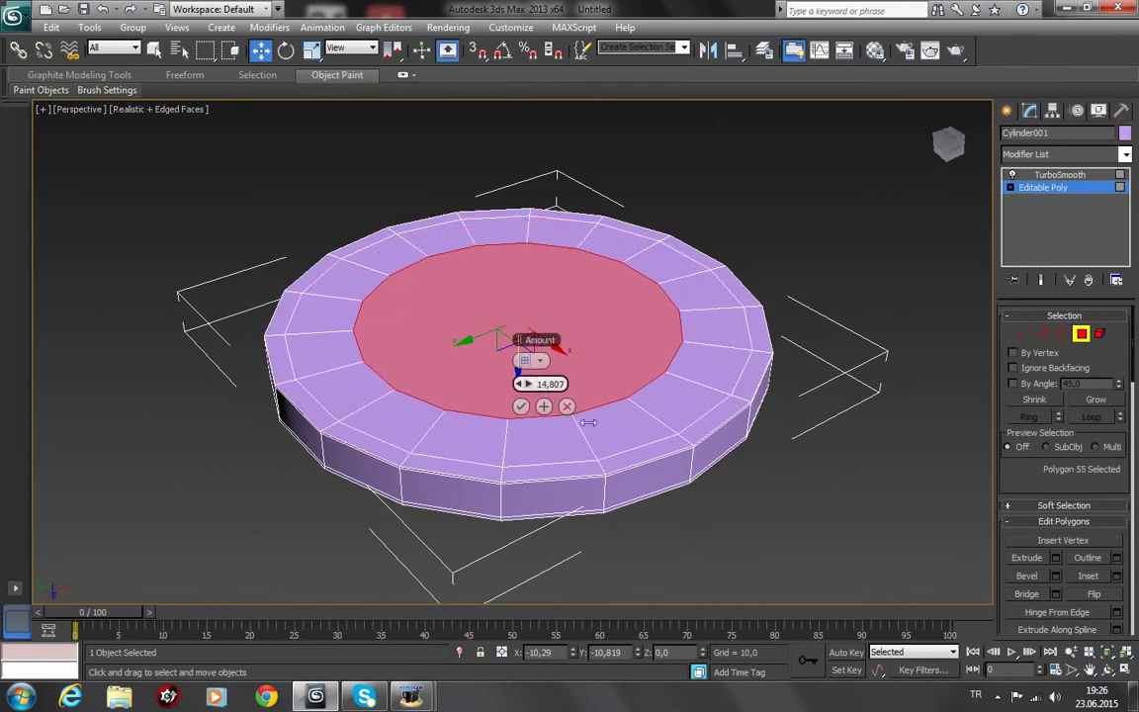
pyautogui.click(544, 406)
pyautogui.click(521, 407)
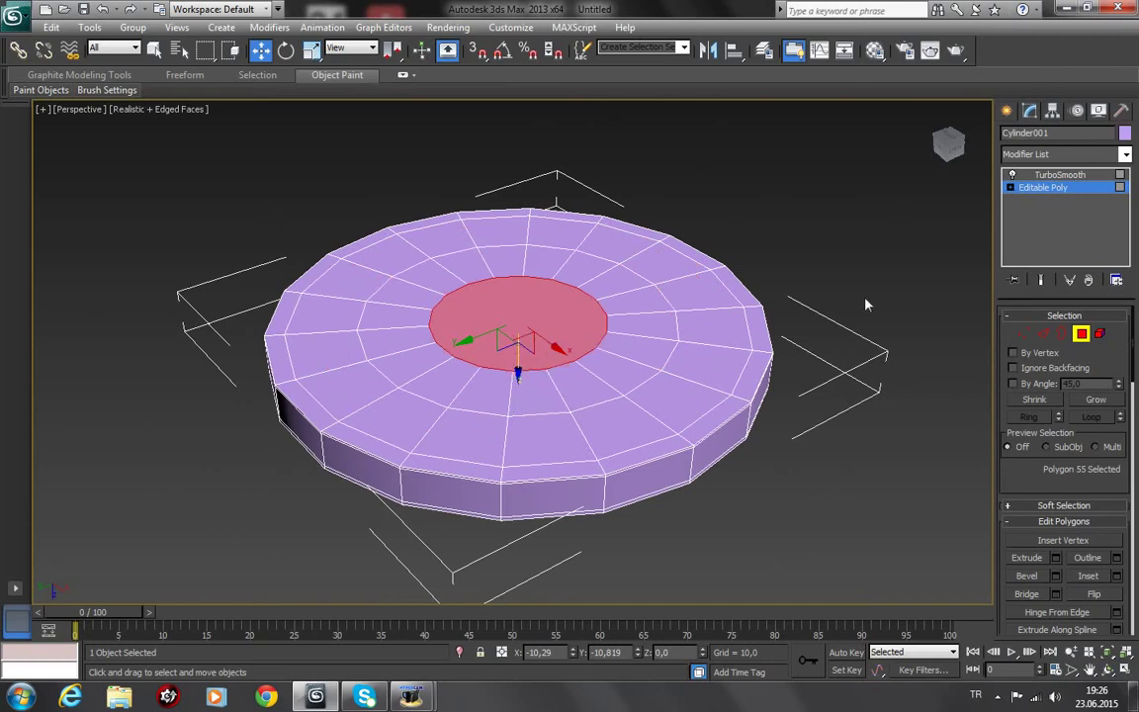
pyautogui.click(1050, 176)
pyautogui.click(903, 382)
pyautogui.press('F4')
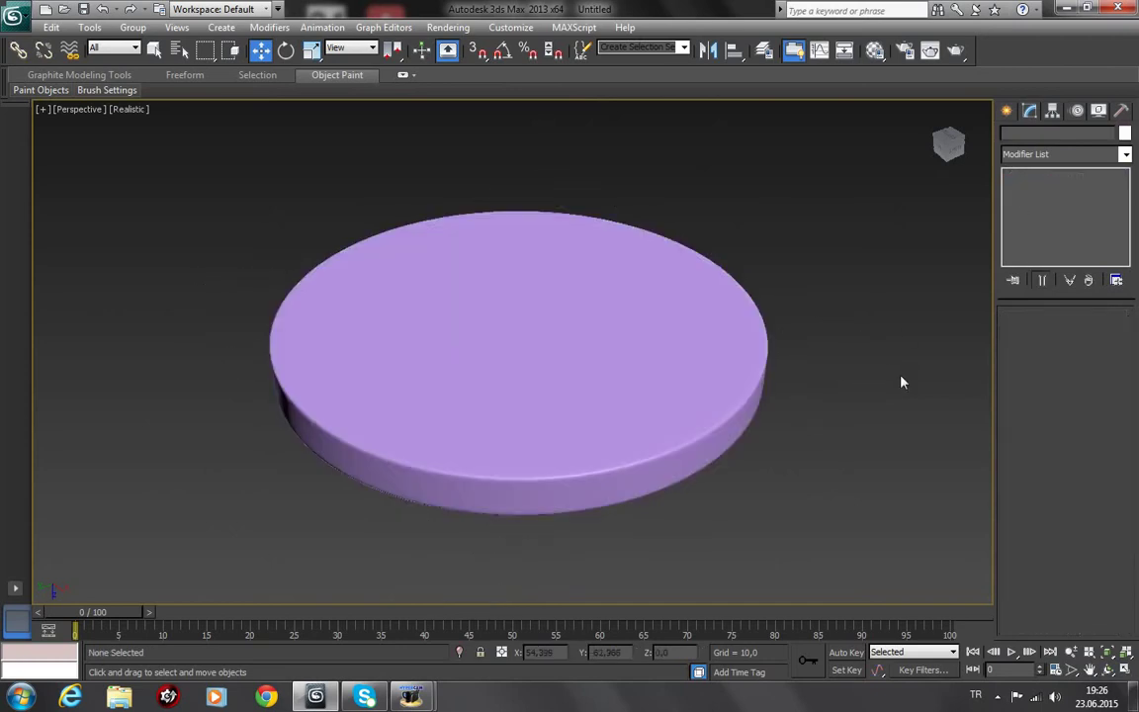
# Step: Orbit and zoom to view the frame's ringed top, then reselect it with Select and Move
pyautogui.click(1107, 670)
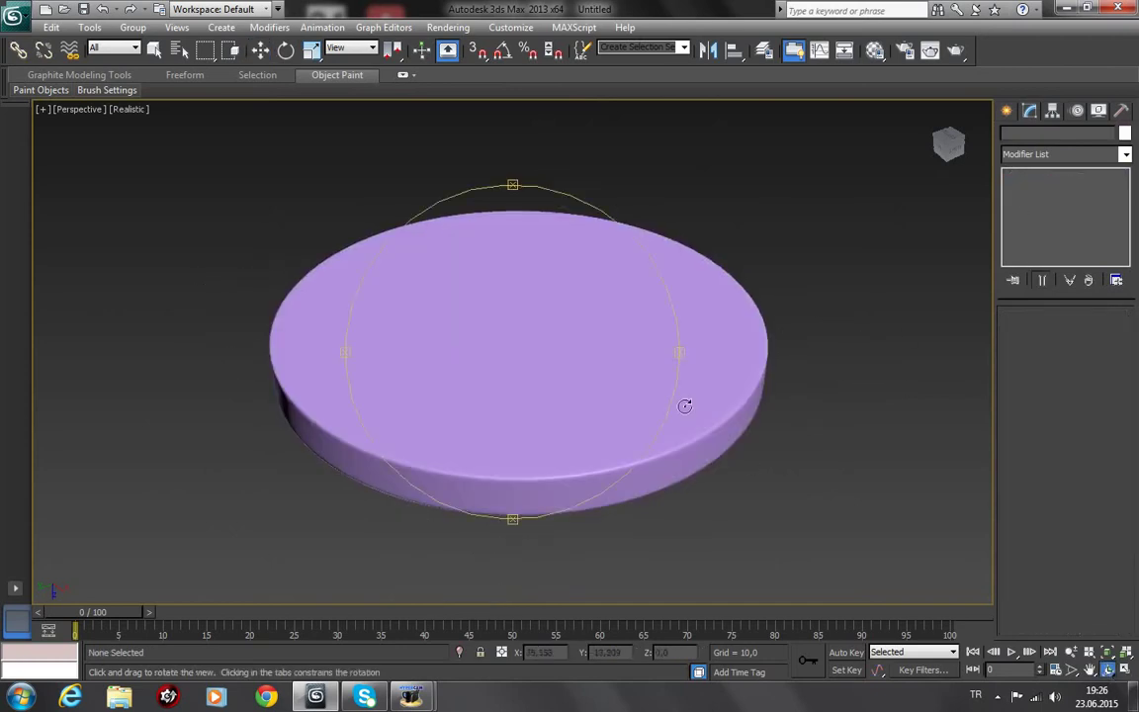
pyautogui.moveTo(681, 402)
pyautogui.mouseDown()
pyautogui.moveTo(580, 393)
pyautogui.moveTo(607, 490)
pyautogui.moveTo(577, 412)
pyautogui.moveTo(631, 428)
pyautogui.moveTo(613, 394)
pyautogui.moveTo(564, 381)
pyautogui.mouseUp()
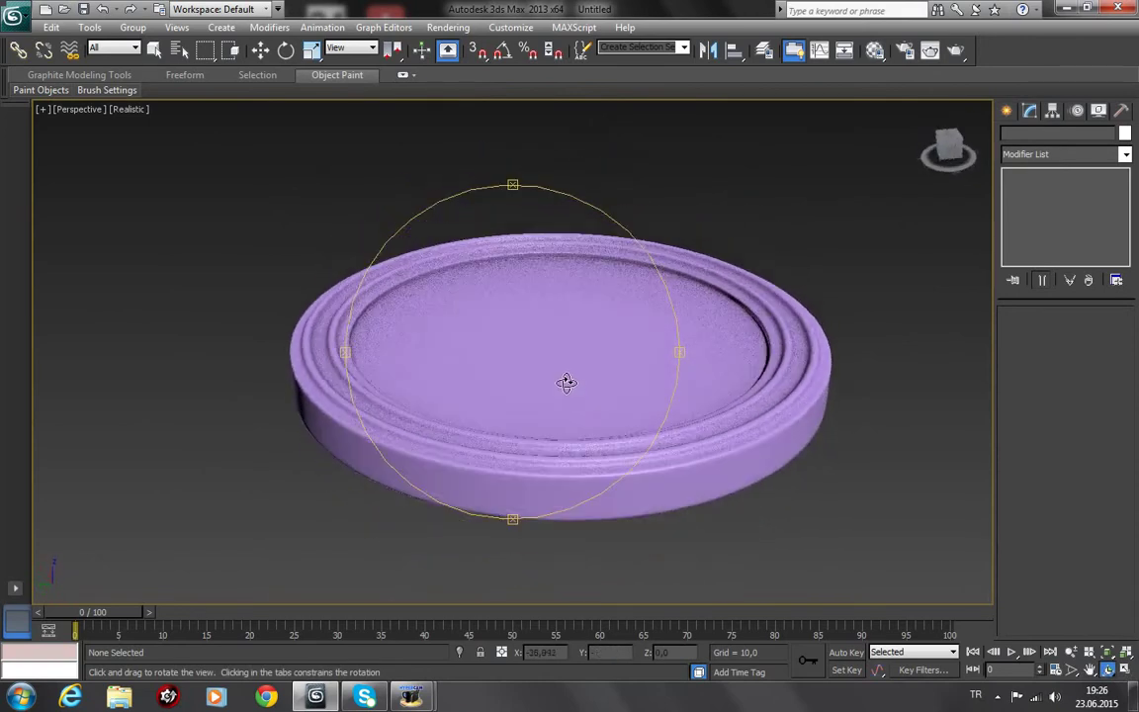
pyautogui.scroll(3, 565, 380)
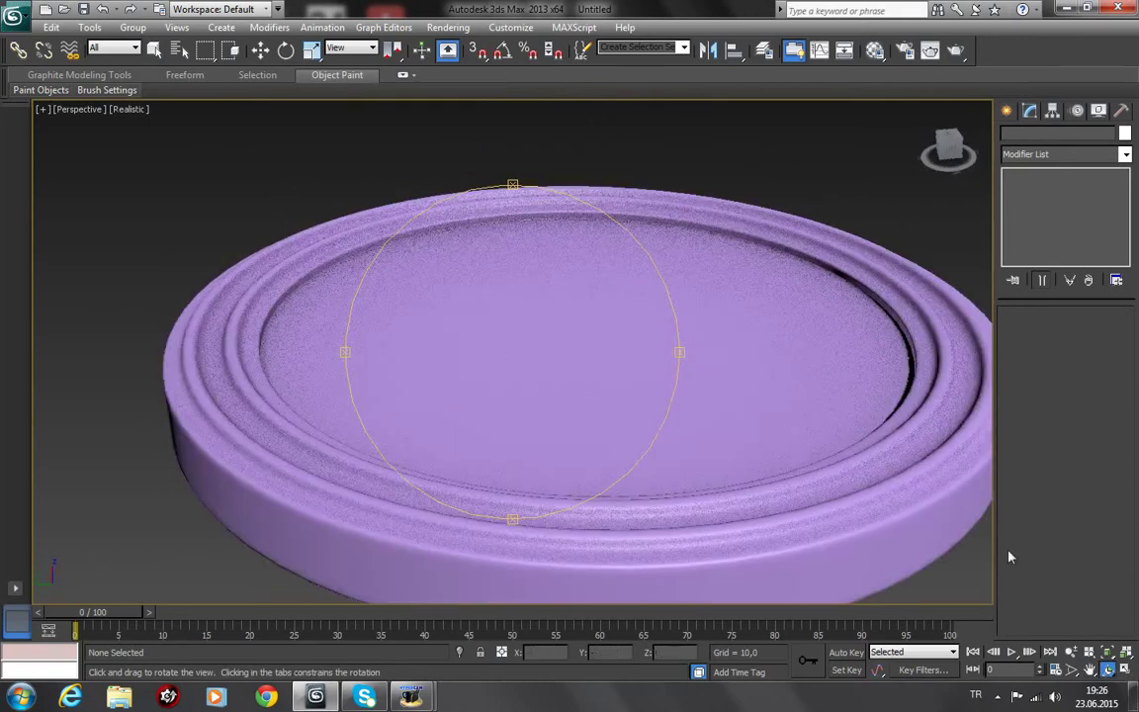
pyautogui.scroll(-3, 573, 376)
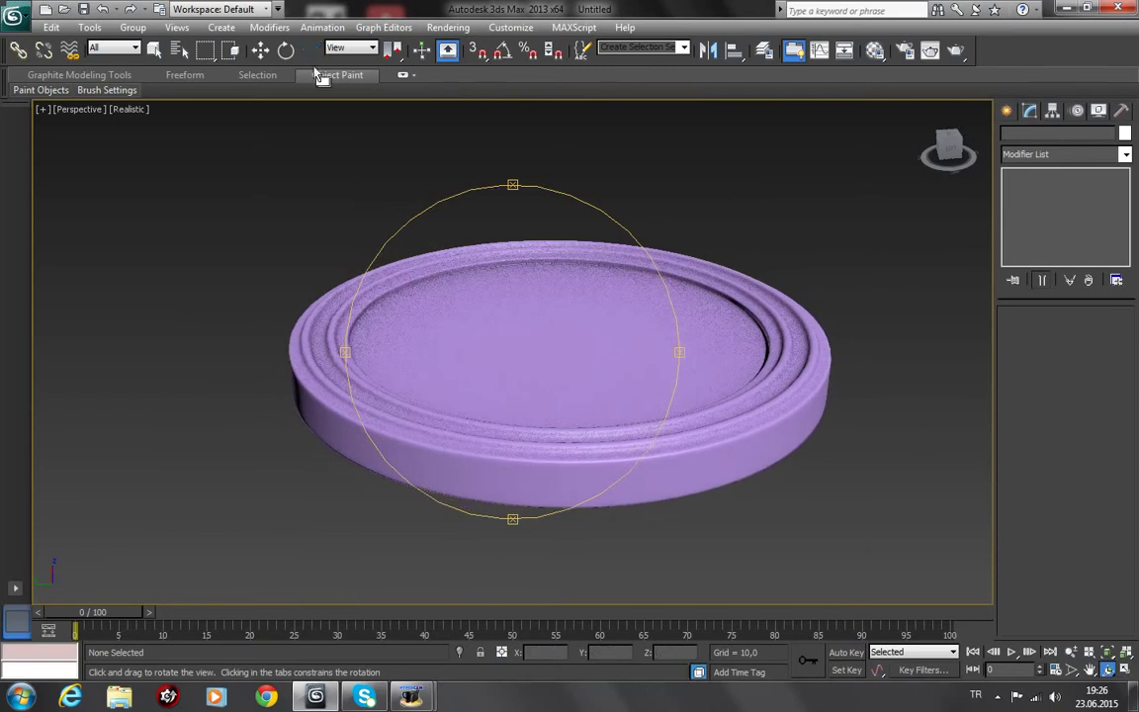
pyautogui.click(260, 51)
pyautogui.click(553, 321)
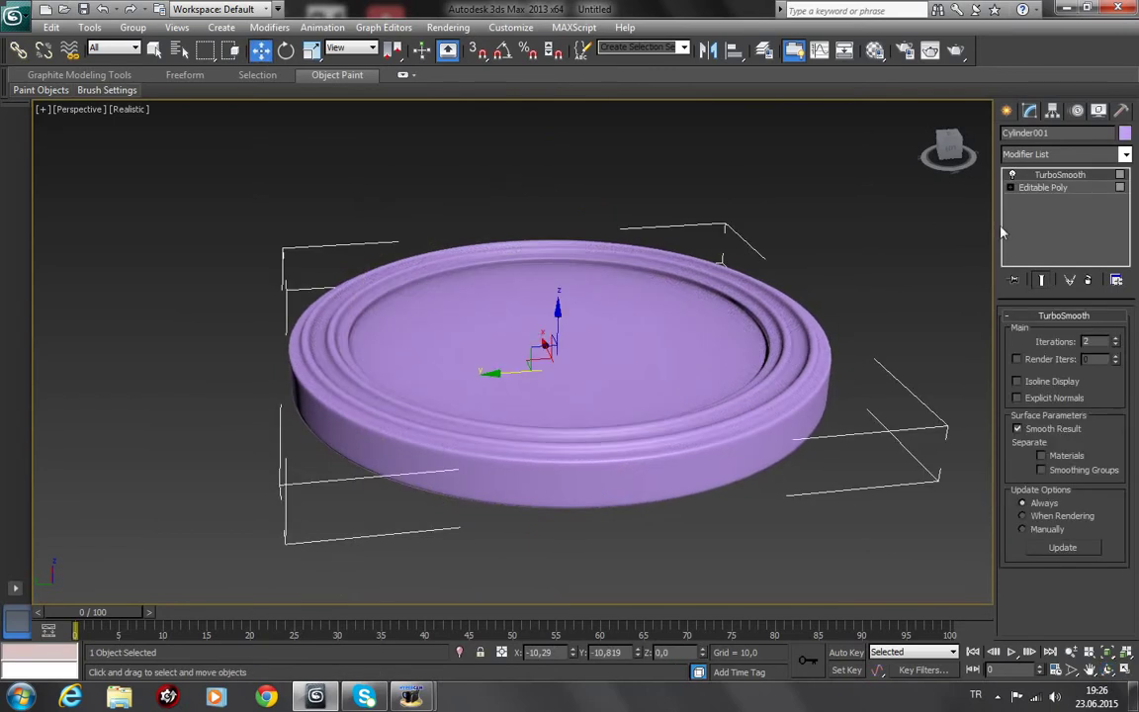
# Step: On the unsmoothed base mesh, lower the frame's inner top face down into the frame
pyautogui.click(1044, 187)
pyautogui.press('F4')
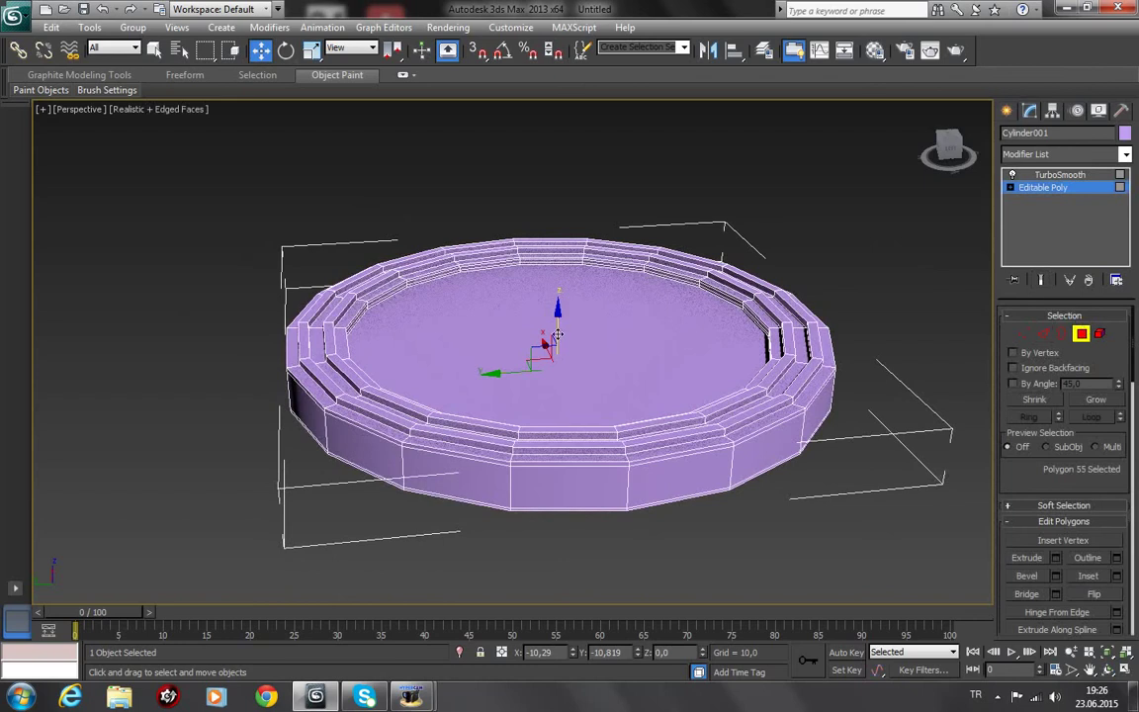
pyautogui.click(558, 334)
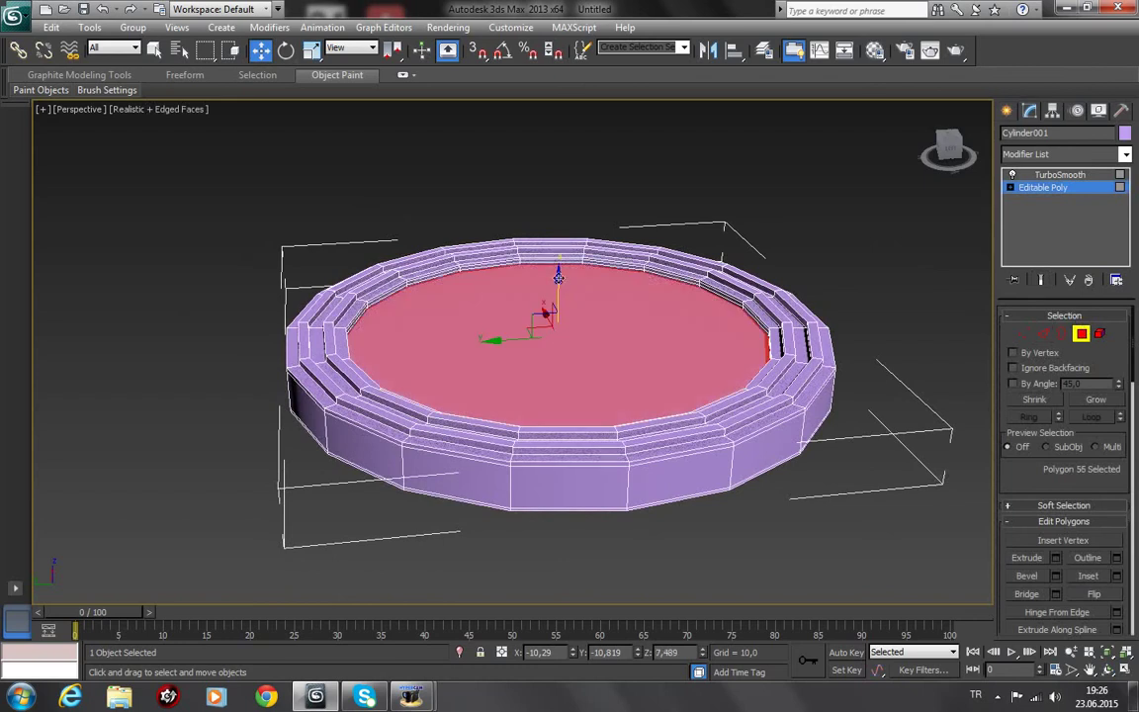
pyautogui.moveTo(557, 278); pyautogui.dragTo(560, 285)
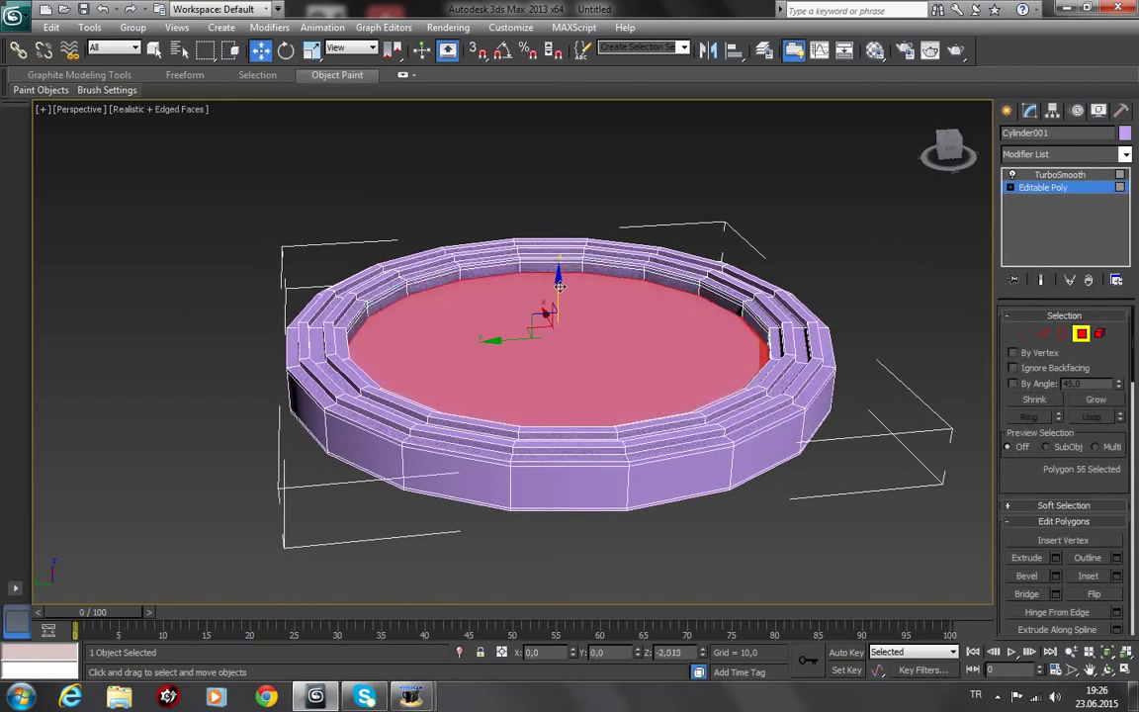
pyautogui.moveTo(560, 286); pyautogui.dragTo(561, 287)
pyautogui.moveTo(562, 286); pyautogui.dragTo(562, 294)
# Step: Select the inner rim edge loop and lower it slightly
pyautogui.click(1043, 332)
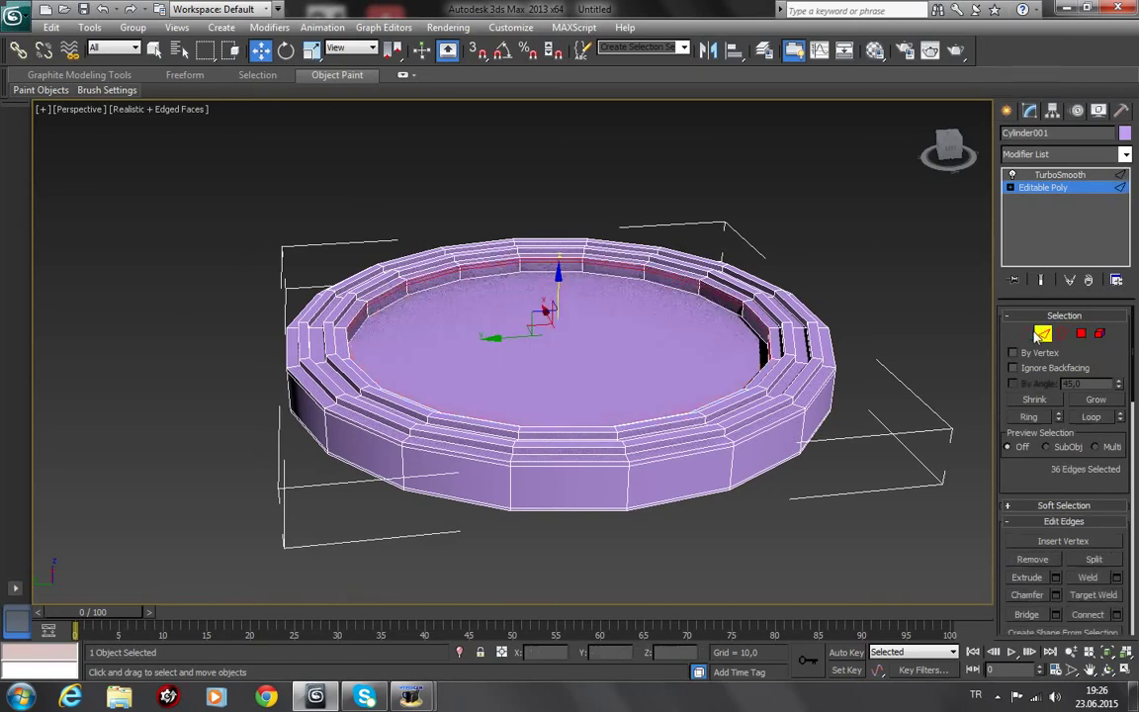
pyautogui.click(479, 268)
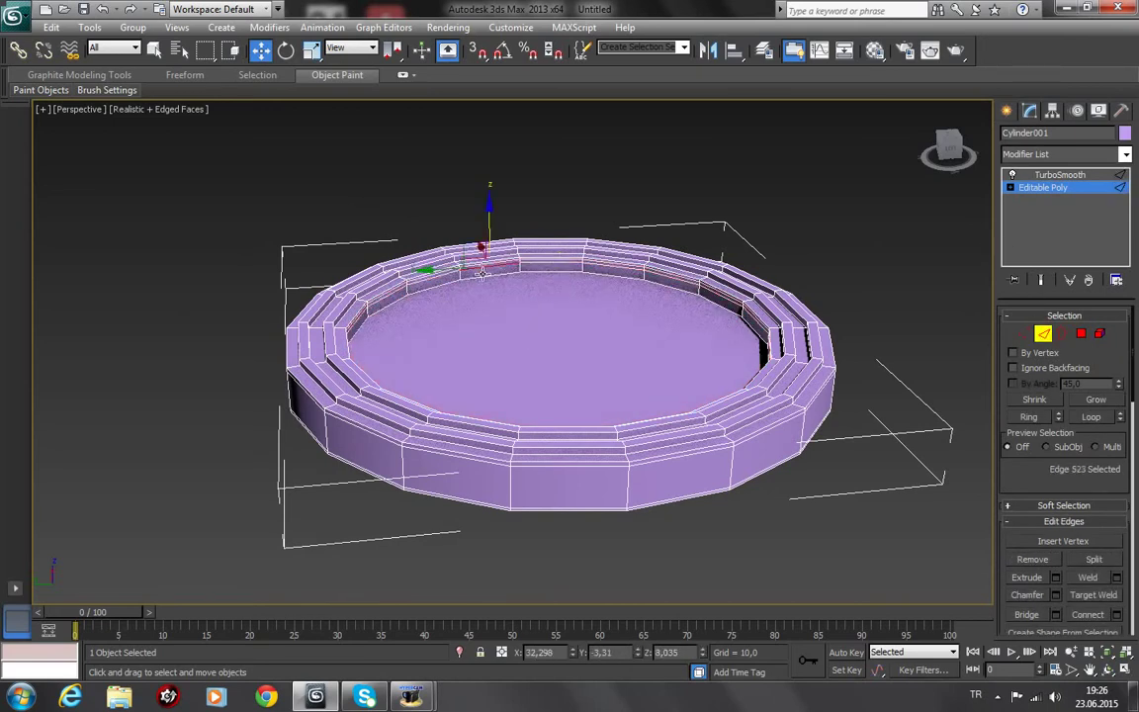
pyautogui.doubleClick(491, 278)
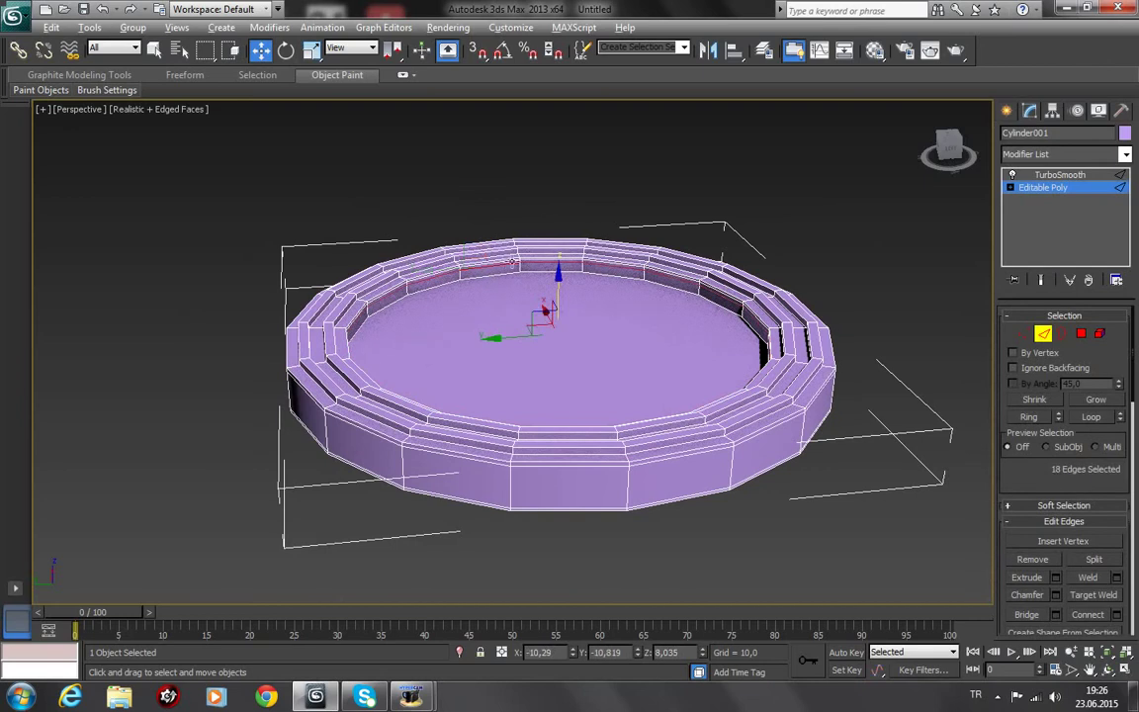
pyautogui.moveTo(558, 274); pyautogui.dragTo(555, 284)
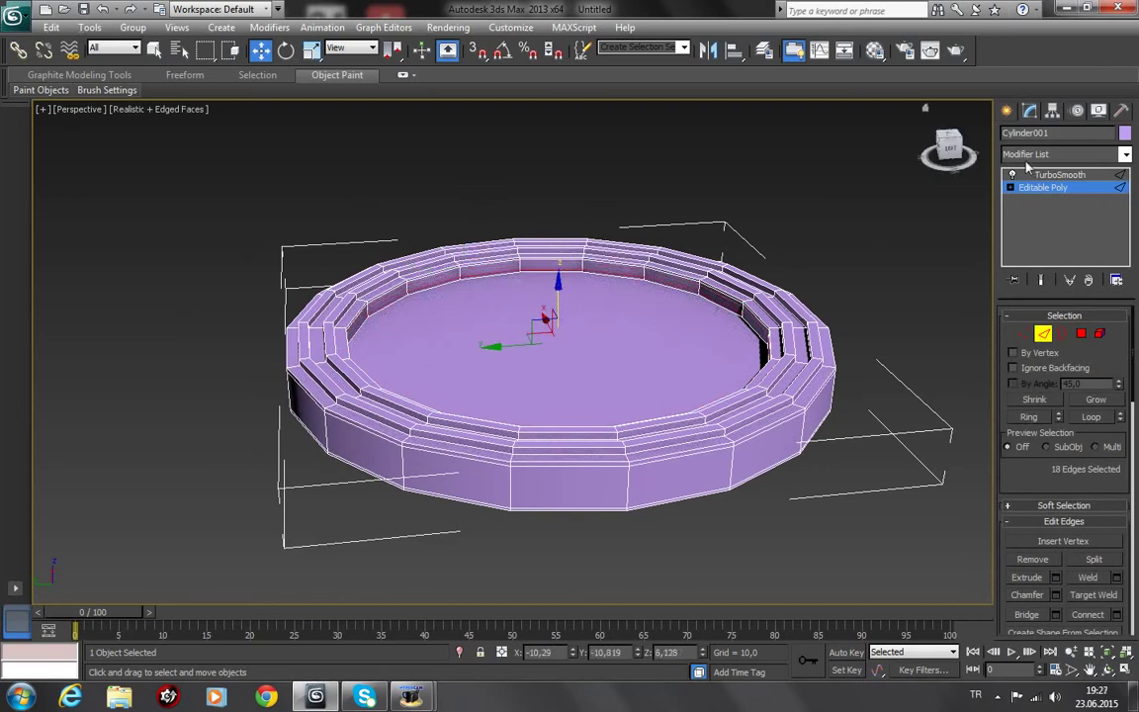
# Step: Return to the TurboSmooth level, deselect the plate, and hide the edged-face overlay
pyautogui.click(1060, 174)
pyautogui.click(873, 190)
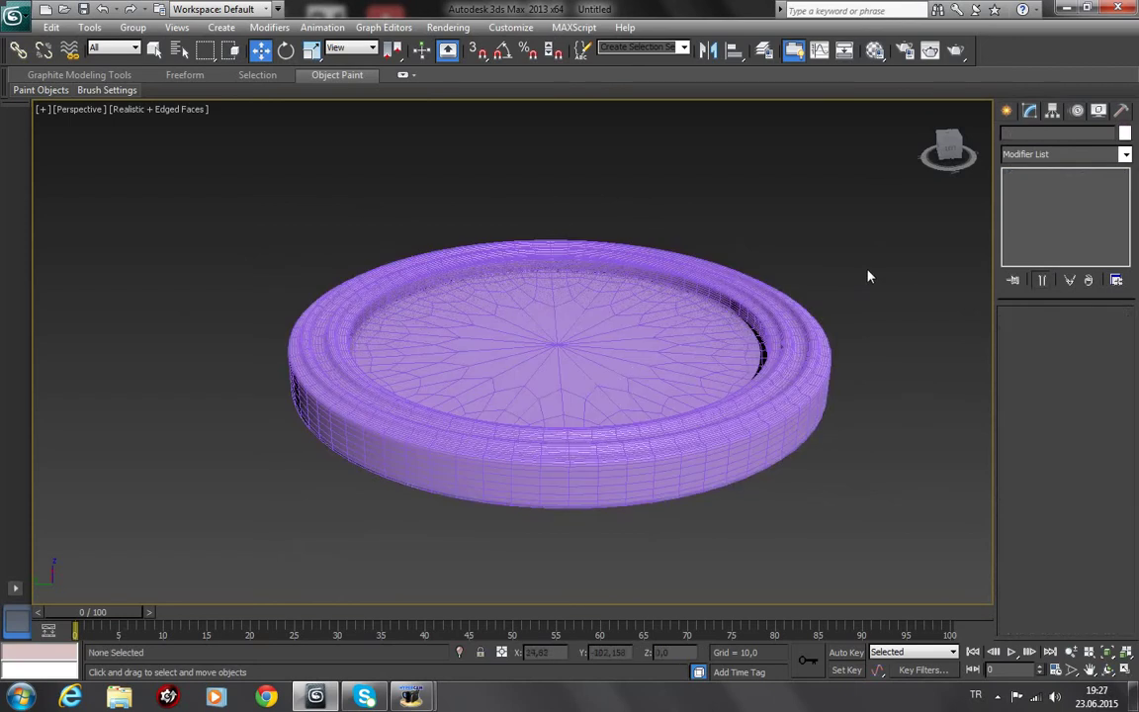
pyautogui.press('F4')
# Step: Orbit to look down on the plate, select it, and show edged faces
pyautogui.click(1108, 669)
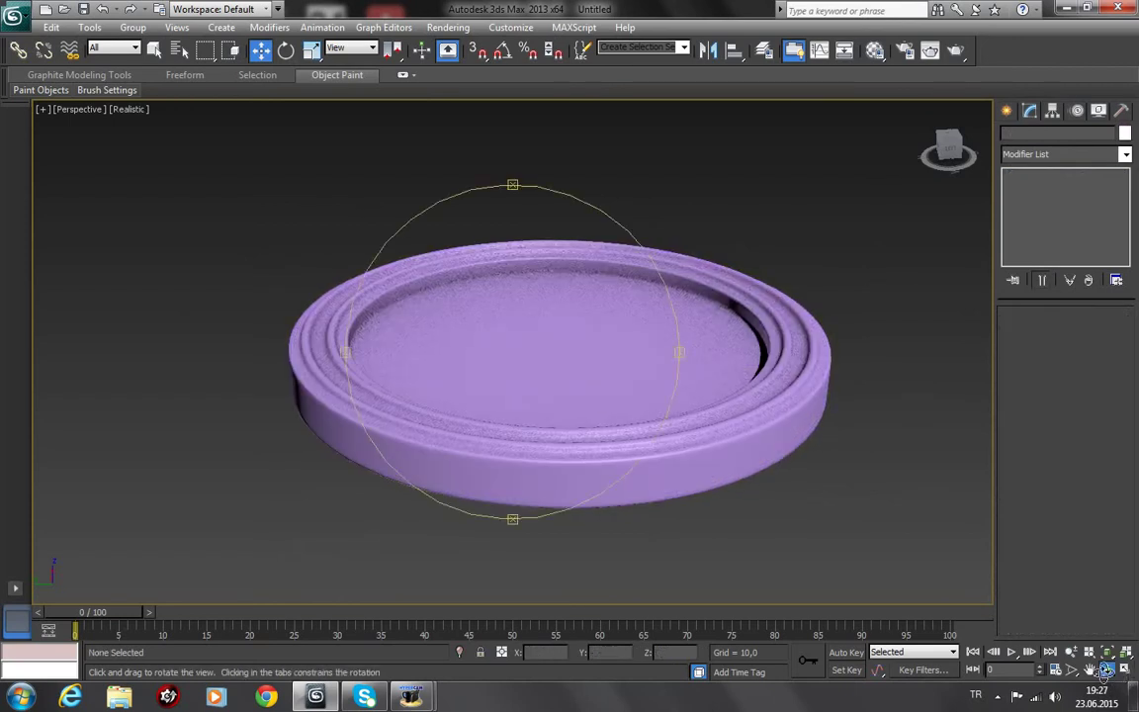
pyautogui.moveTo(509, 339)
pyautogui.mouseDown()
pyautogui.moveTo(495, 479)
pyautogui.moveTo(432, 514)
pyautogui.moveTo(432, 534)
pyautogui.moveTo(471, 412)
pyautogui.moveTo(473, 365)
pyautogui.moveTo(522, 392)
pyautogui.mouseUp()
pyautogui.scroll(3, 519, 386)
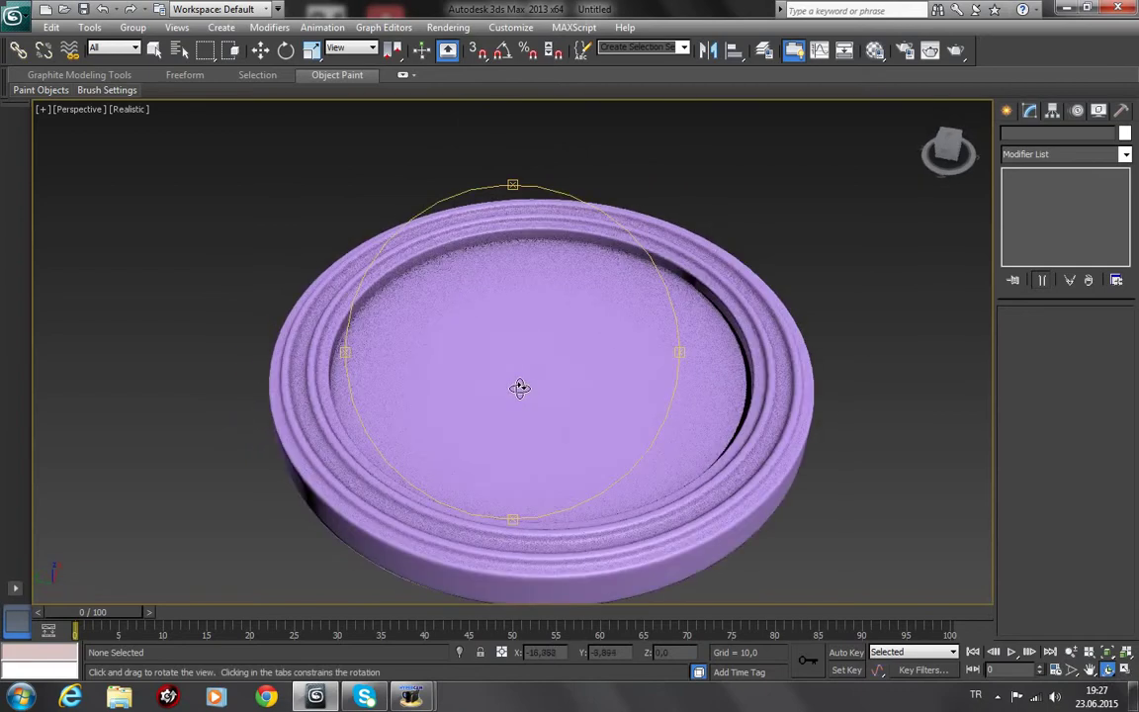
pyautogui.click(260, 49)
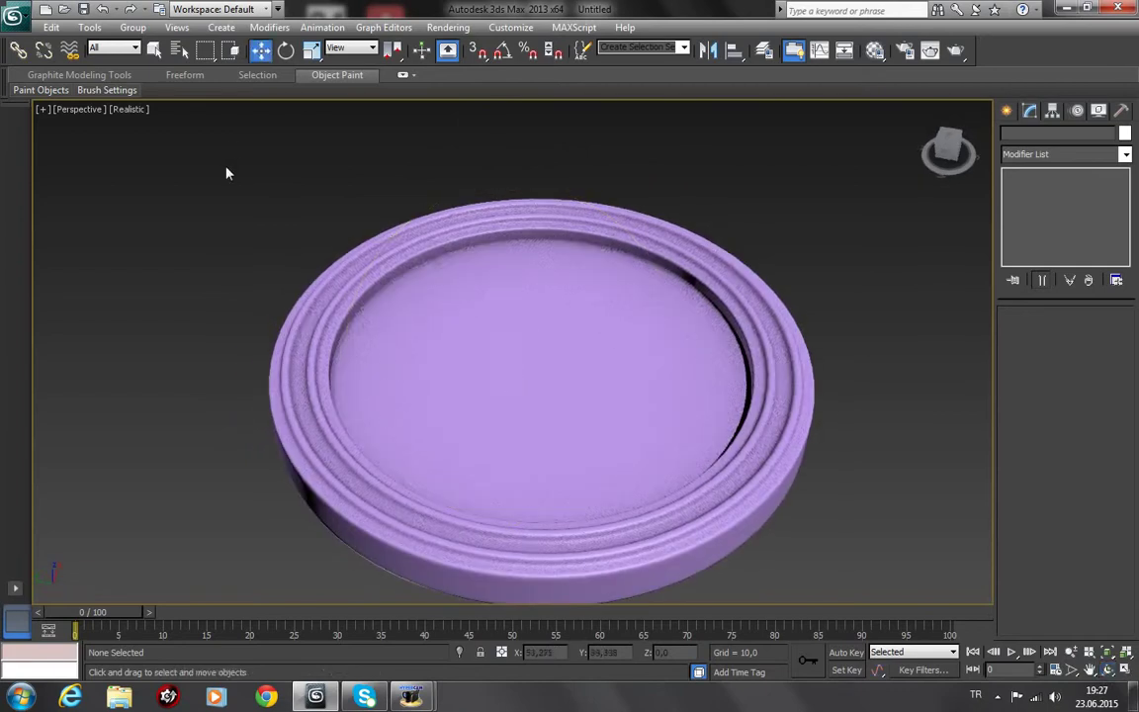
pyautogui.click(554, 371)
pyautogui.press('F4')
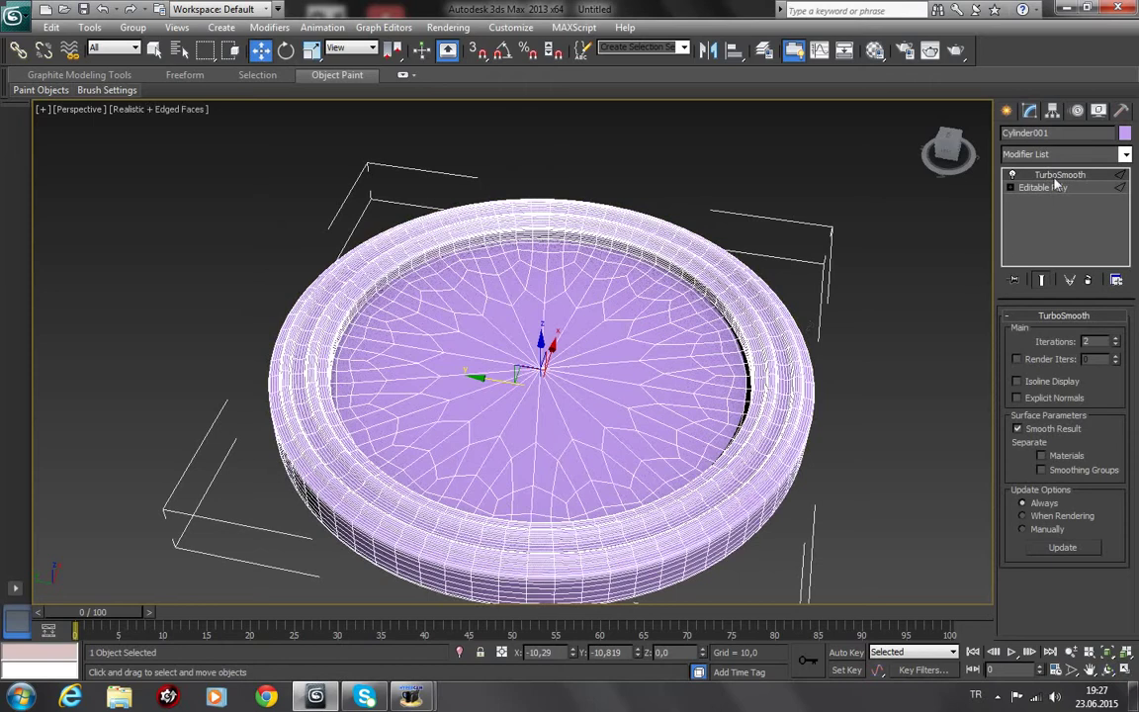
# Step: Drop to the Editable Poly level in Polygon mode and pick the plate's flat inner face
pyautogui.click(1050, 187)
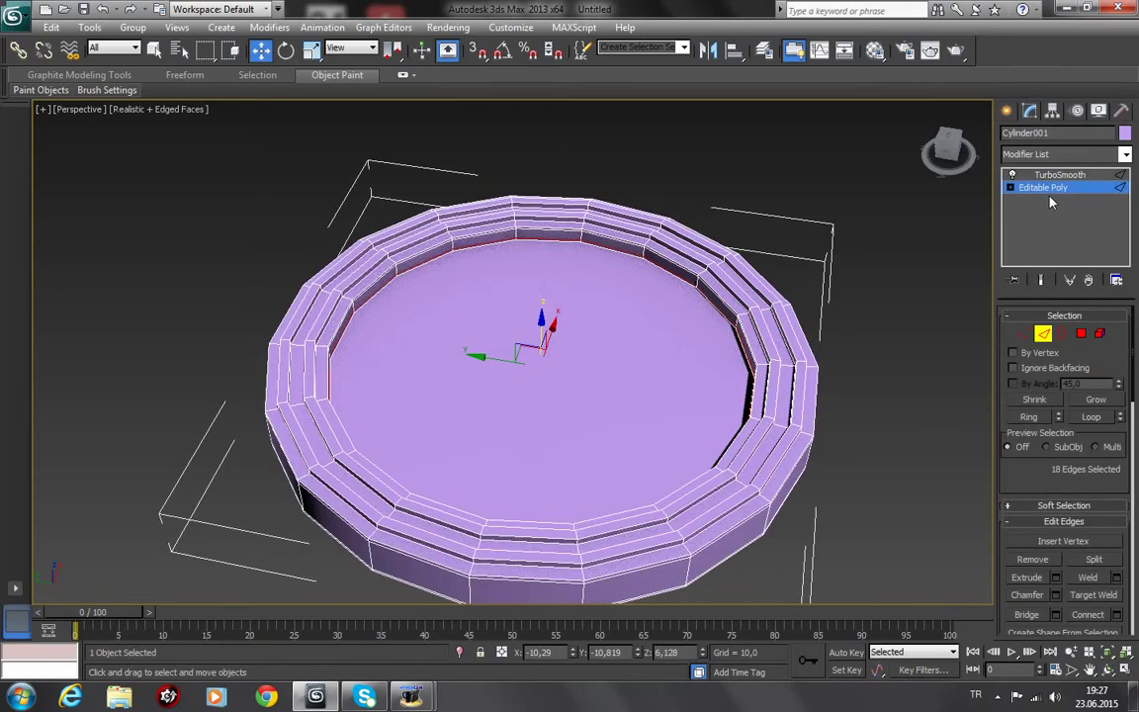
pyautogui.click(1082, 334)
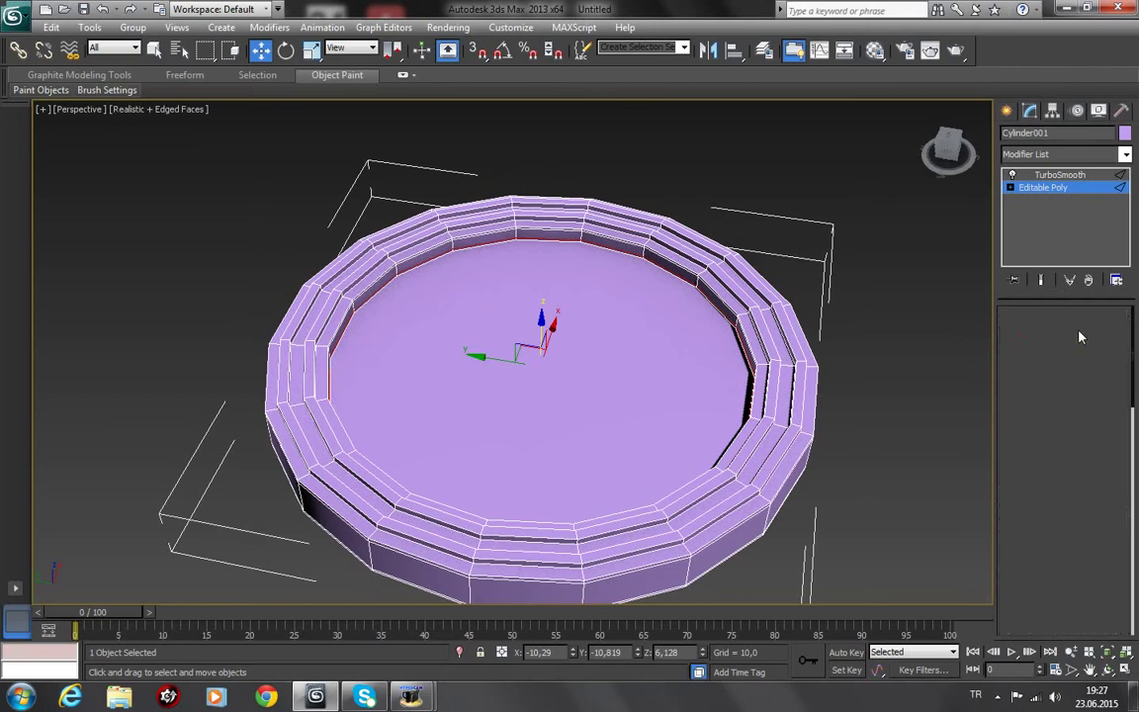
pyautogui.click(559, 330)
pyautogui.click(913, 266)
pyautogui.click(514, 310)
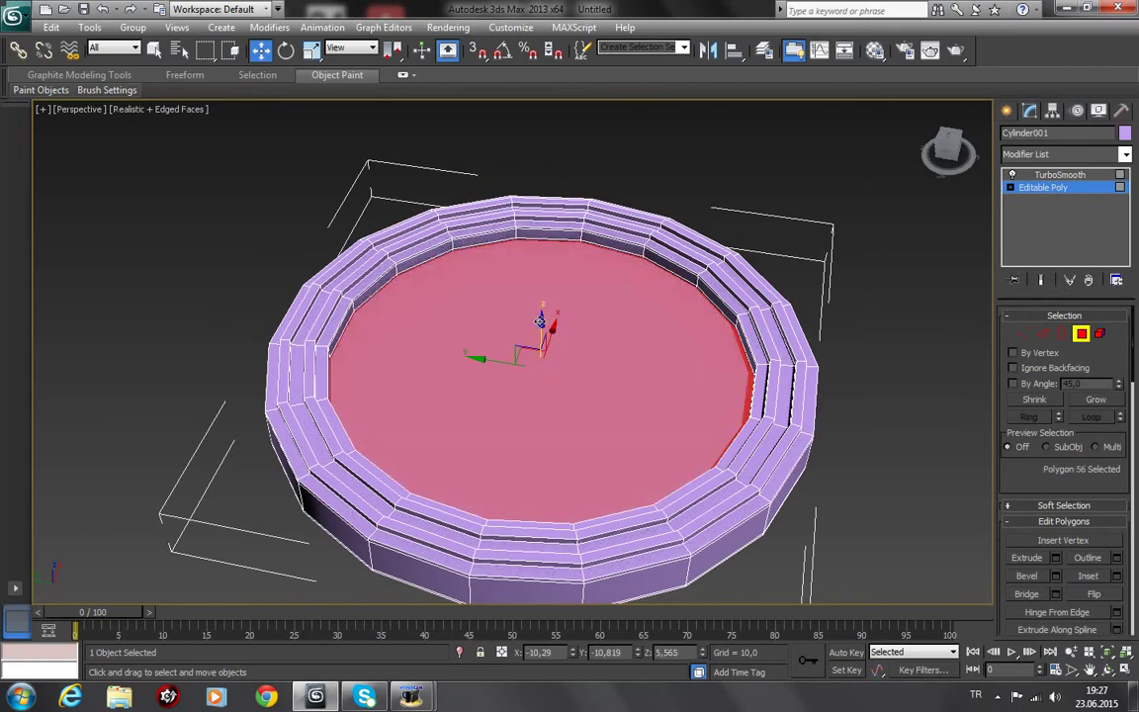
# Step: Shift-lift the inner face polygons as a cloned element and detach them as Object001
pyautogui.click(541, 313)
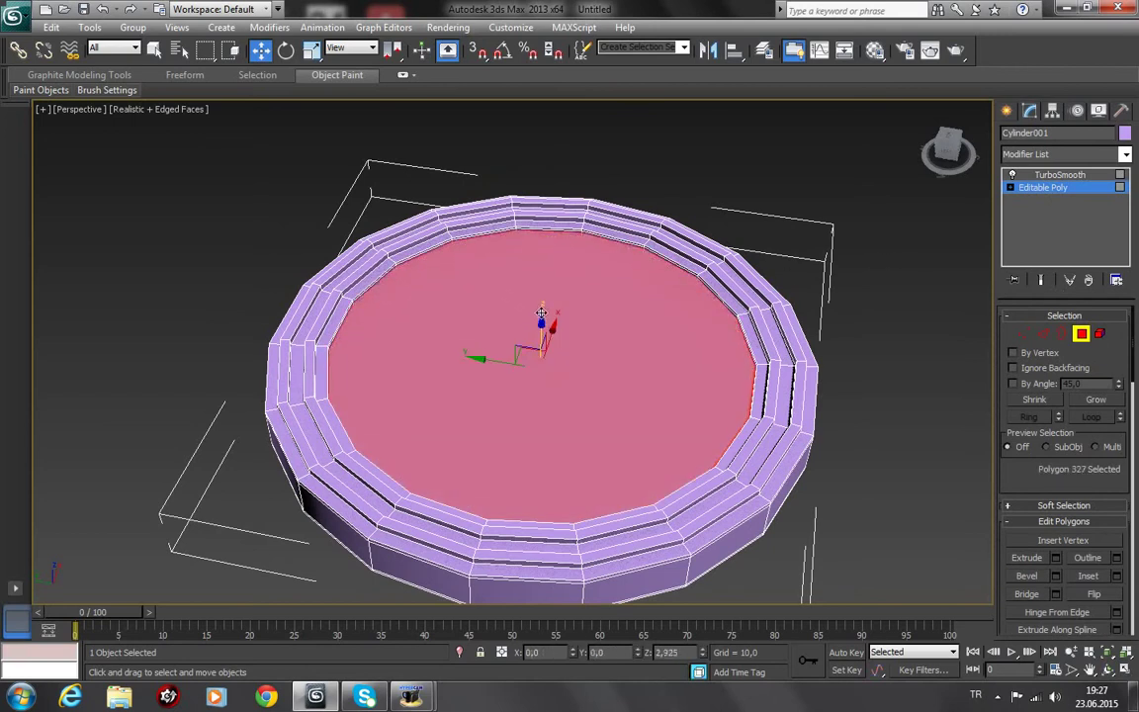
pyautogui.moveTo(540, 313); pyautogui.dragTo(559, 325)
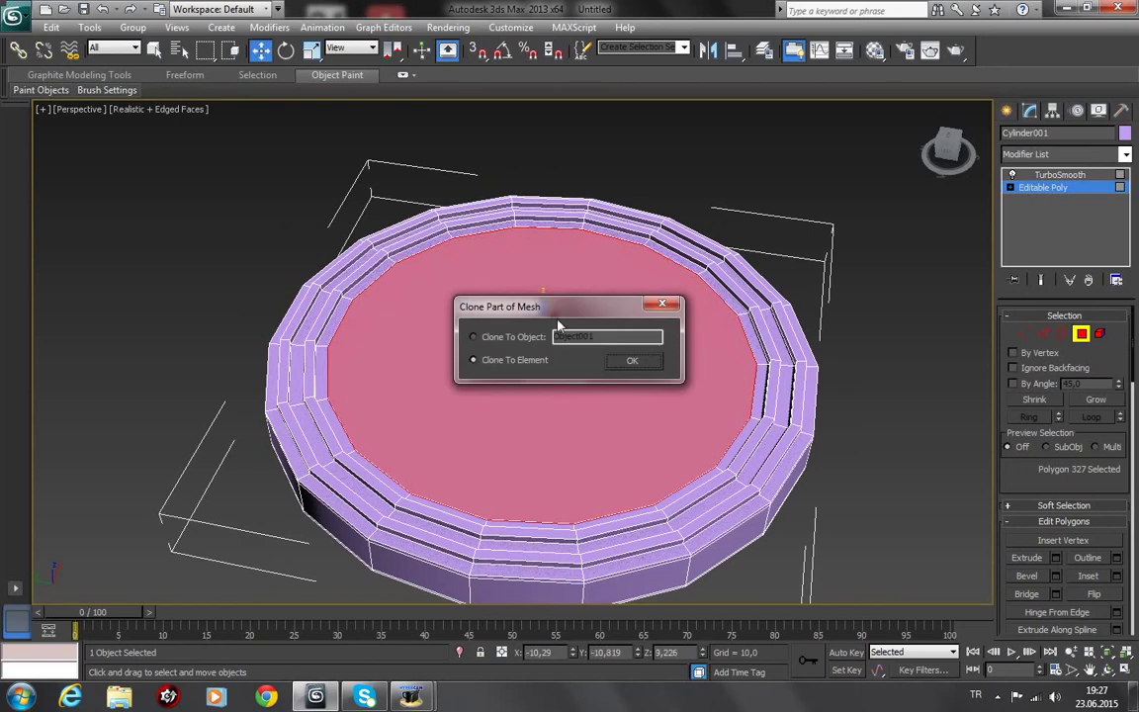
pyautogui.click(636, 361)
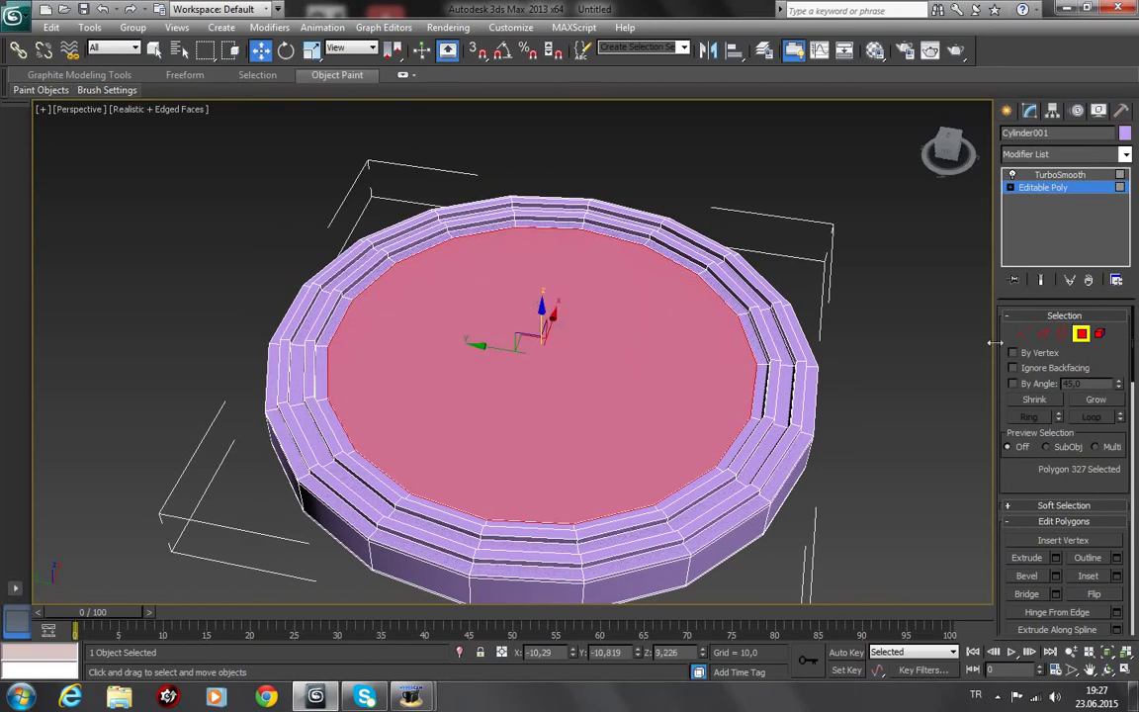
pyautogui.moveTo(1028, 473); pyautogui.dragTo(1022, 204)
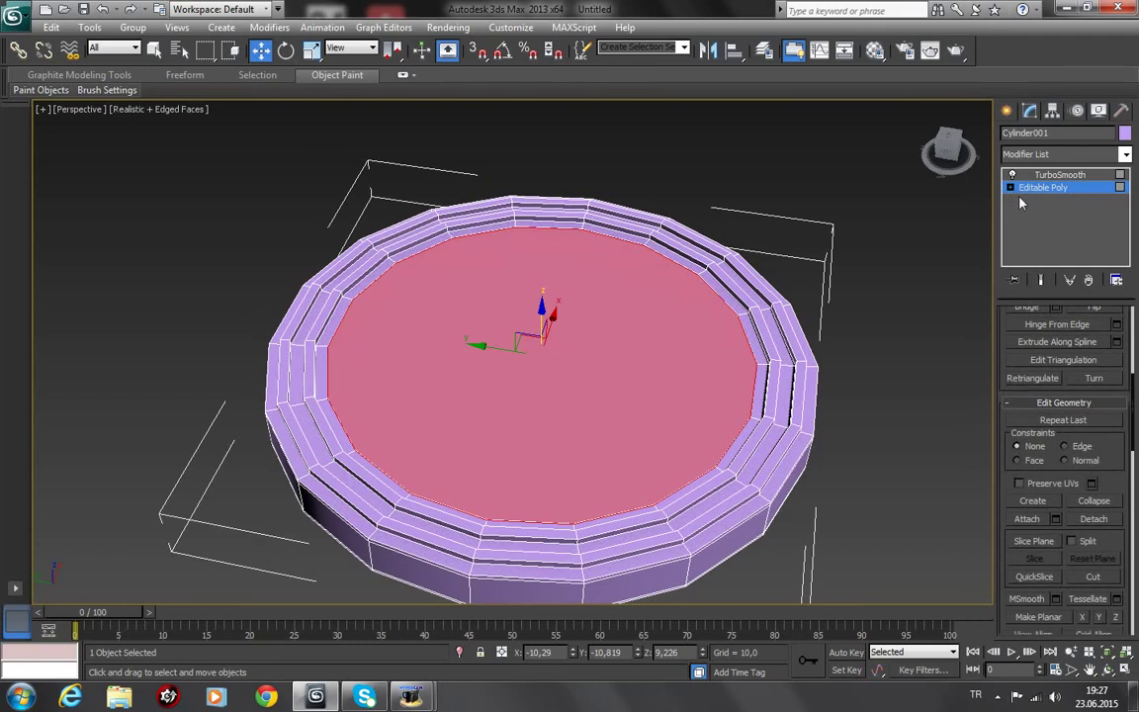
pyautogui.click(1093, 521)
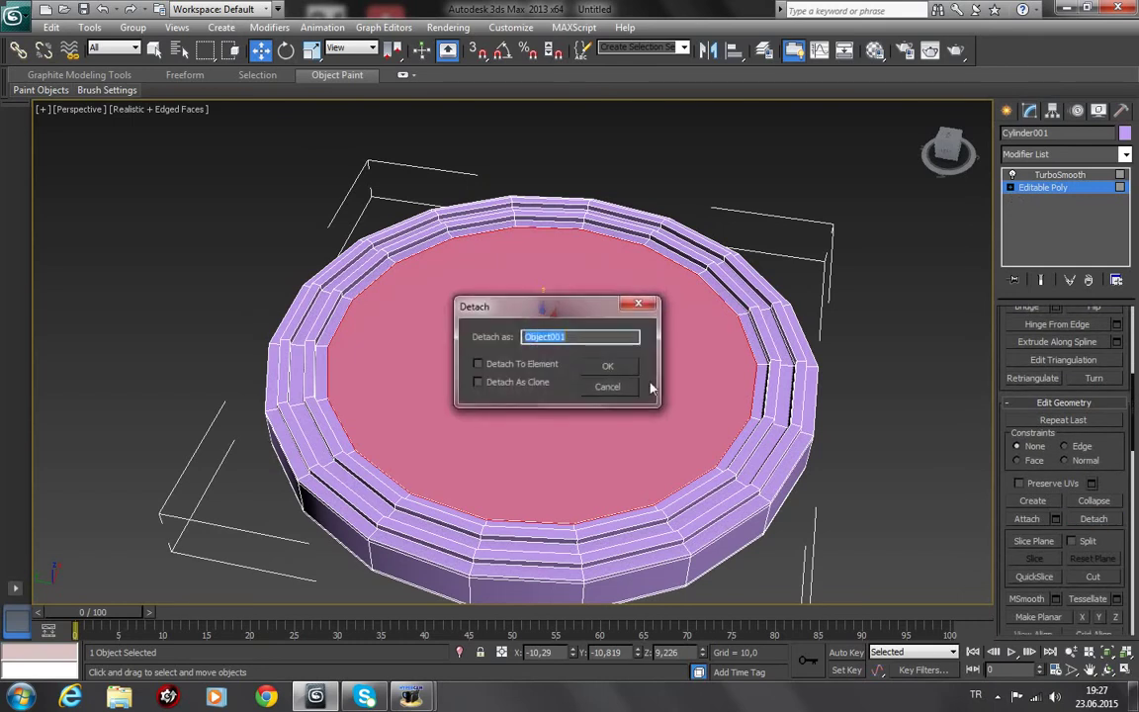
pyautogui.click(613, 366)
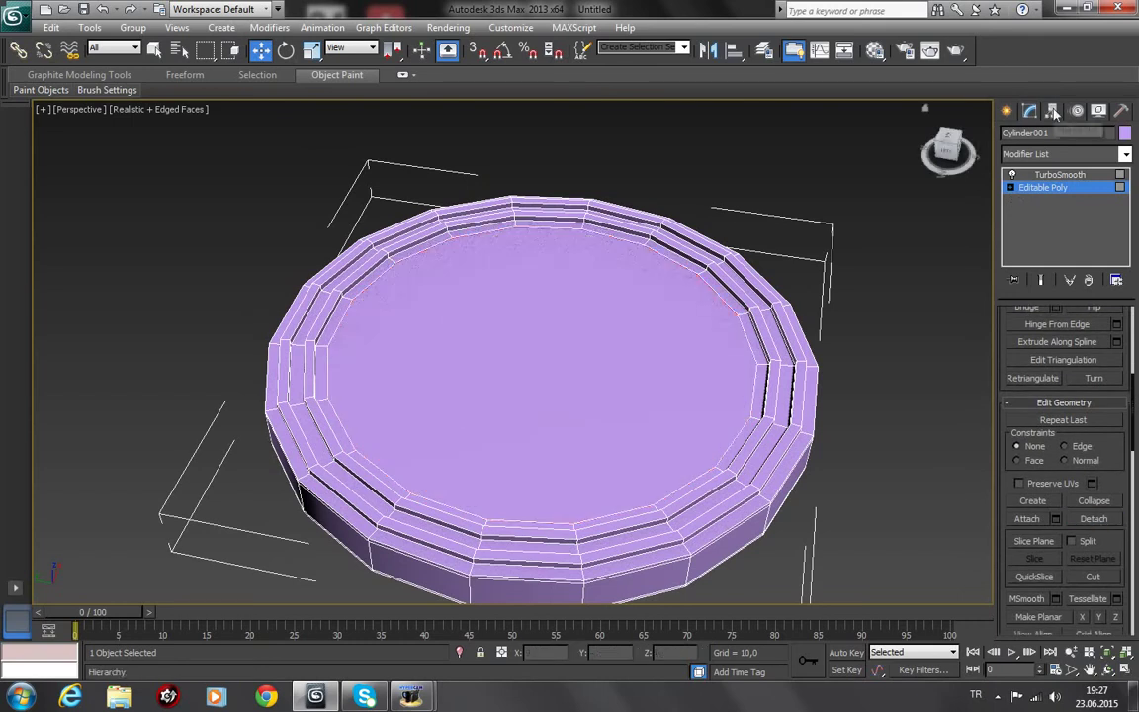
pyautogui.click(1007, 112)
# Step: Center Object001's pivot on the disc using Affect Pivot Only
pyautogui.click(676, 164)
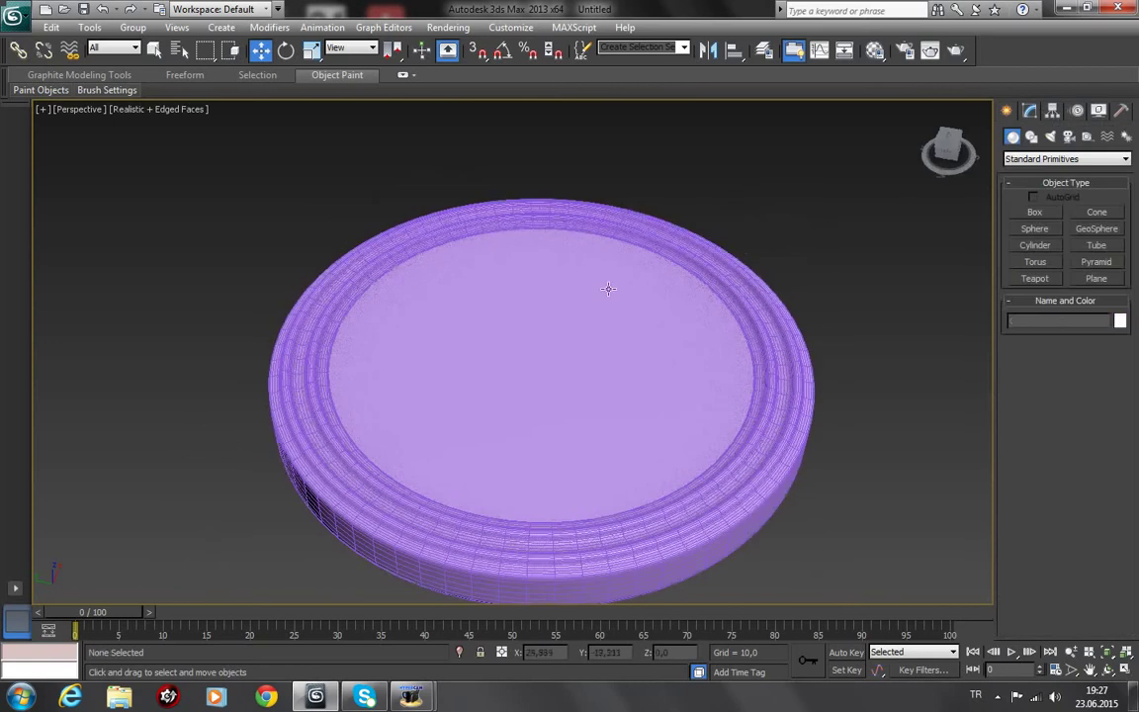
pyautogui.click(605, 286)
pyautogui.click(1052, 109)
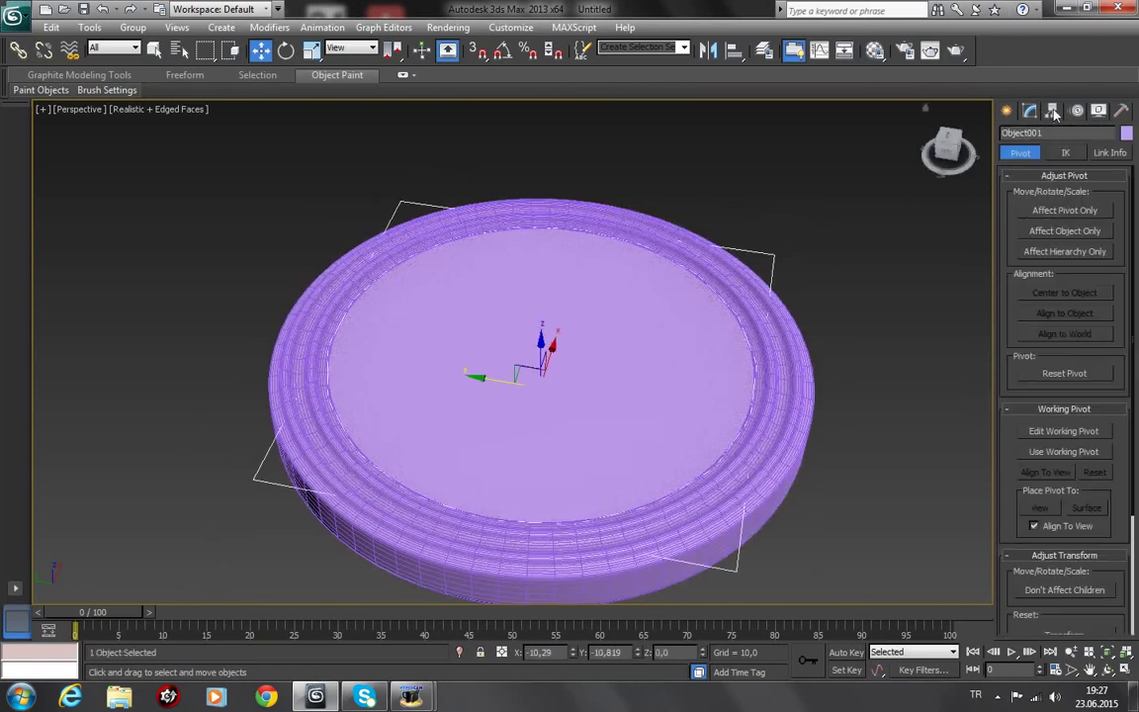
pyautogui.click(1064, 211)
pyautogui.click(1064, 292)
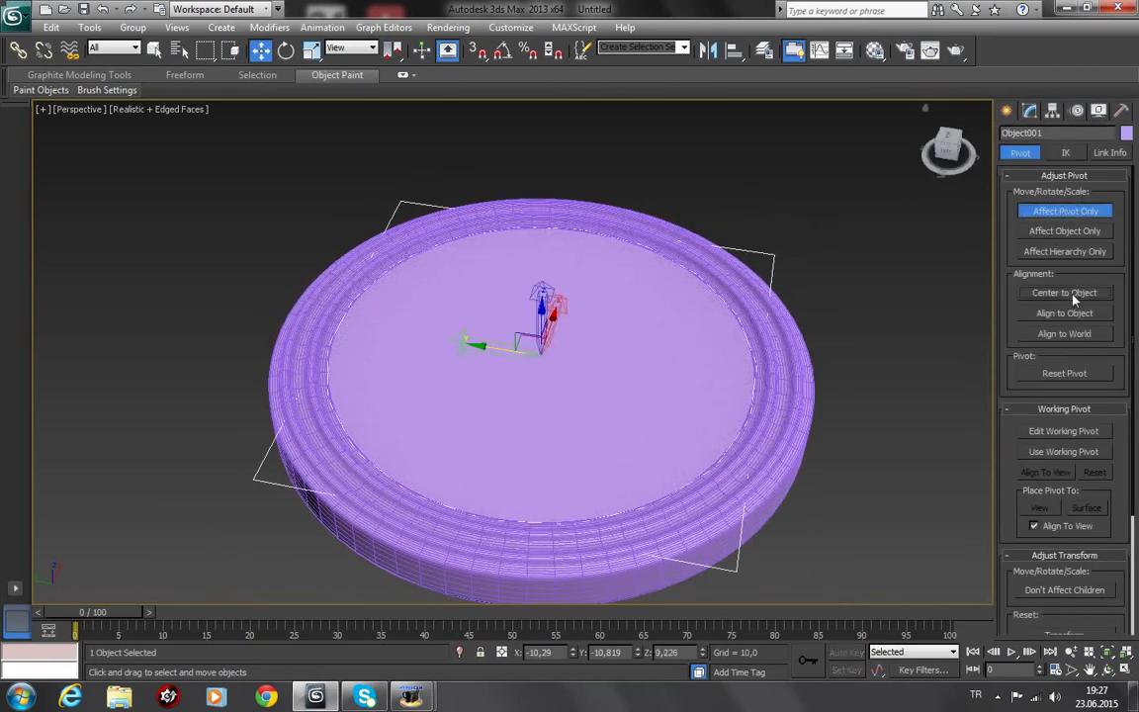
pyautogui.click(880, 218)
# Step: Lower the disc material's opacity to 5 and hide the edged-face overlay
pyautogui.press('m')
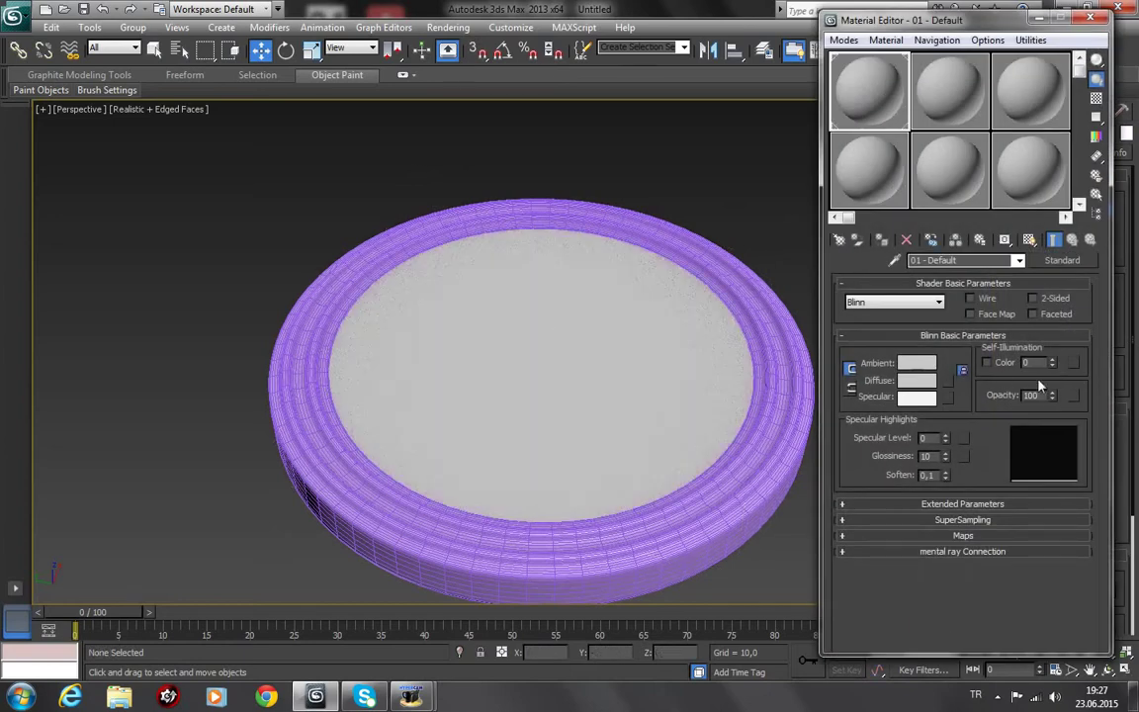
pyautogui.moveTo(1051, 398); pyautogui.dragTo(1050, 419)
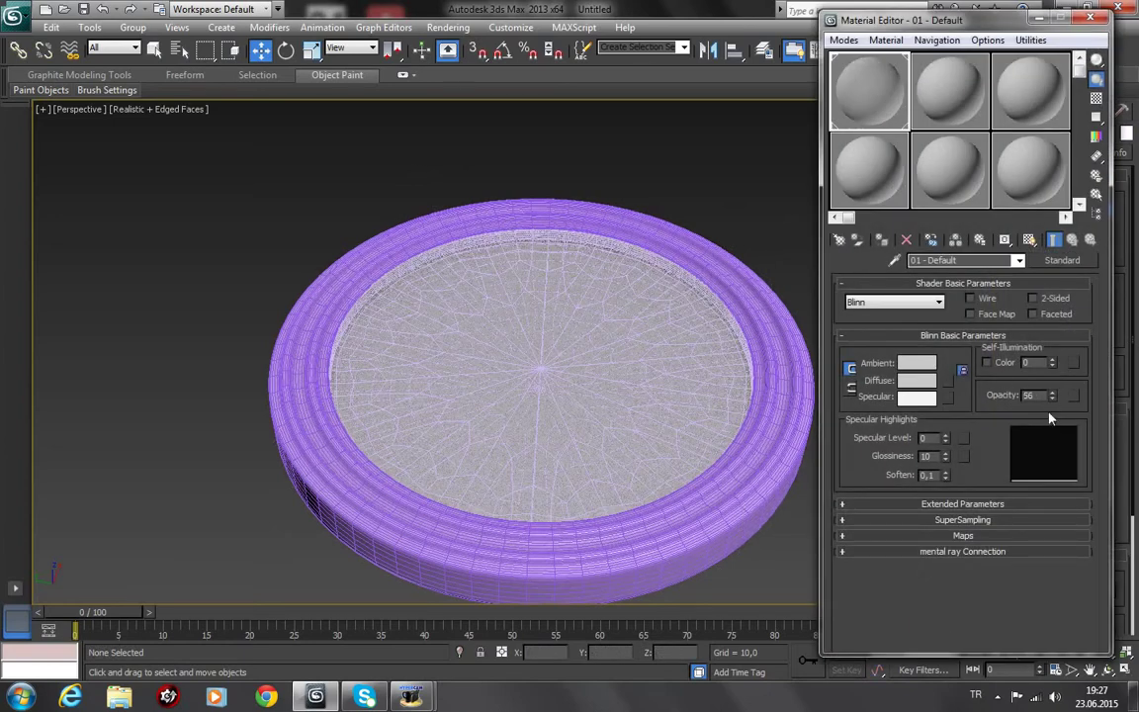
pyautogui.press('F4')
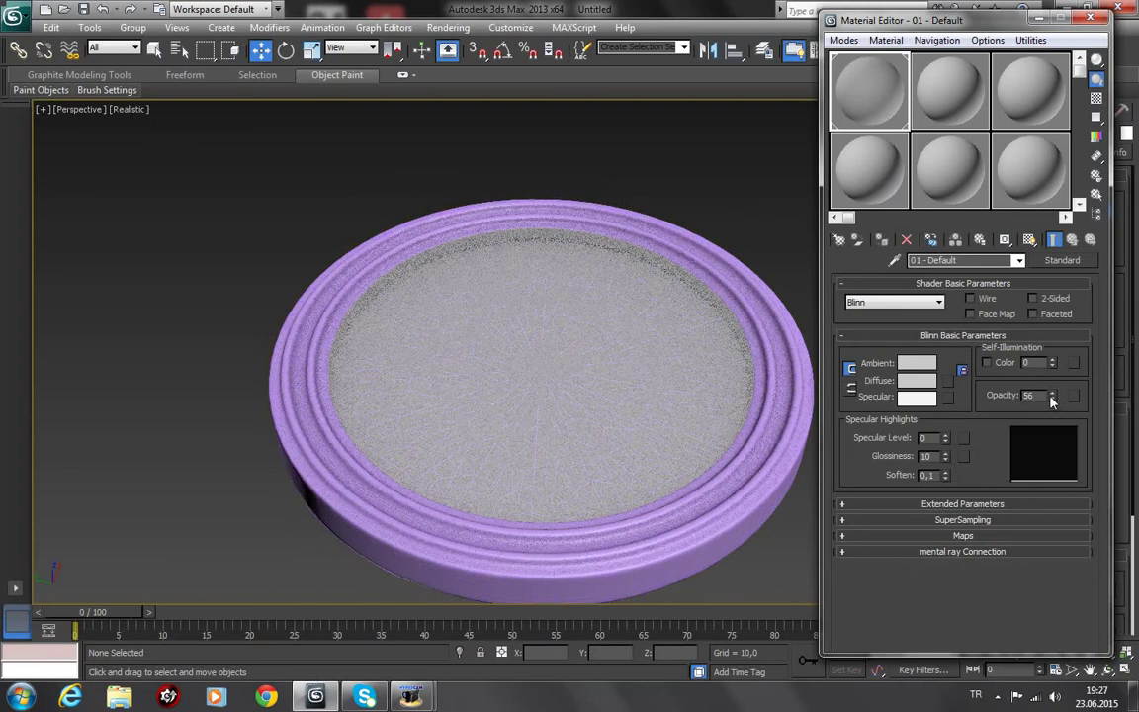
pyautogui.moveTo(1052, 399); pyautogui.dragTo(1057, 421)
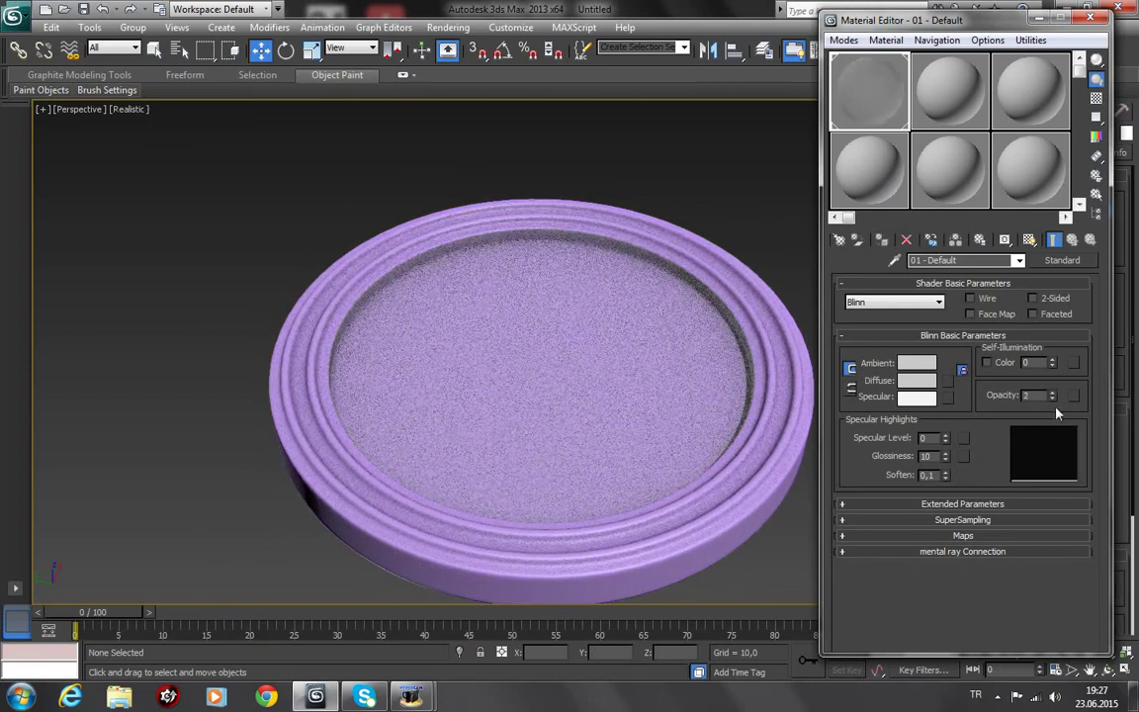
pyautogui.moveTo(1057, 414); pyautogui.dragTo(1054, 396)
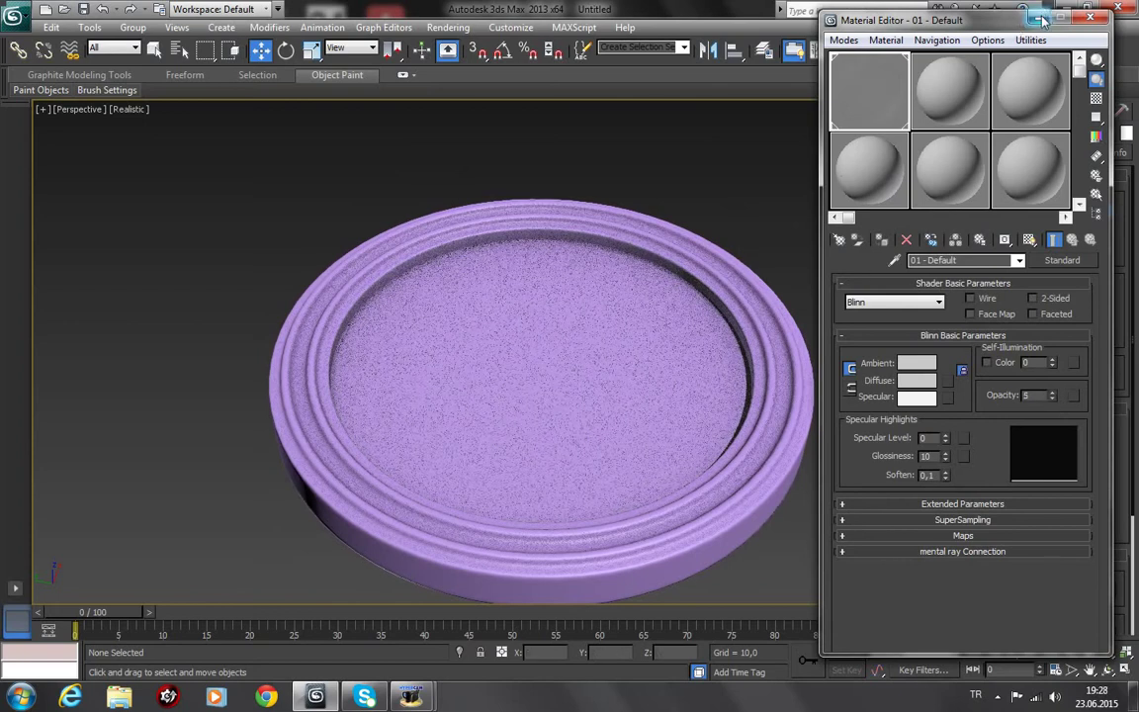
# Step: Close the Material Editor and switch the viewport to Shaded display
pyautogui.press('m')
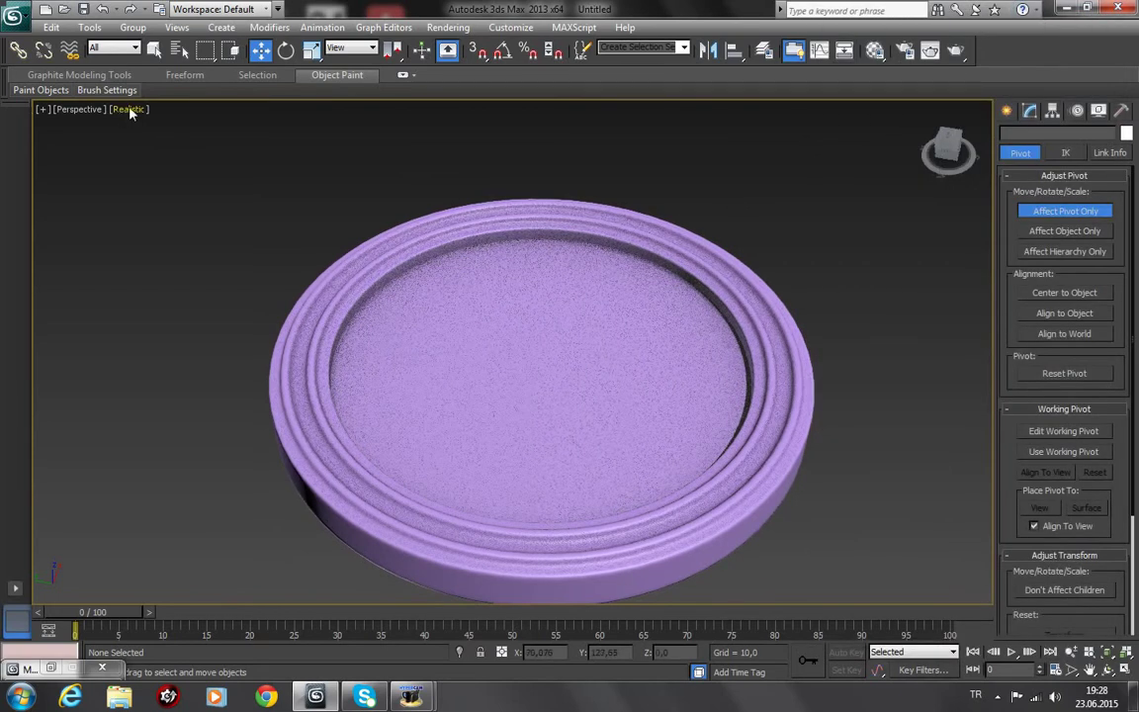
pyautogui.click(130, 110)
pyautogui.click(163, 142)
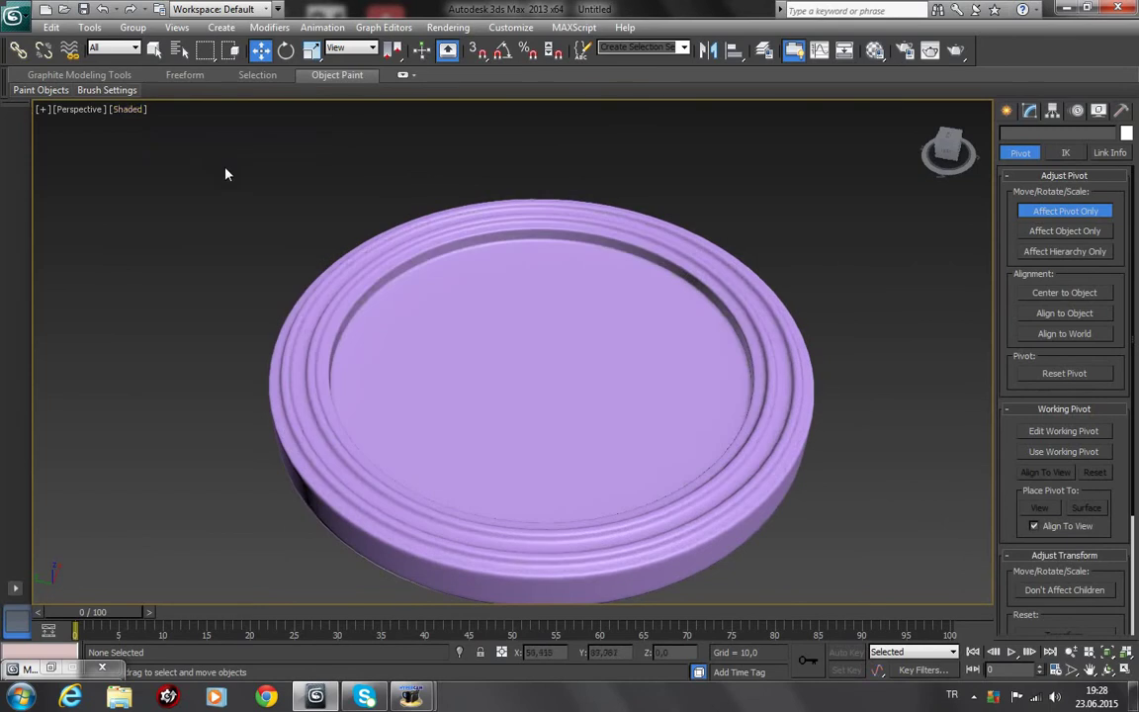
pyautogui.click(1106, 670)
pyautogui.moveTo(540, 360)
pyautogui.mouseDown()
pyautogui.moveTo(547, 373)
pyautogui.moveTo(513, 343)
pyautogui.moveTo(556, 382)
pyautogui.moveTo(546, 373)
pyautogui.mouseUp()
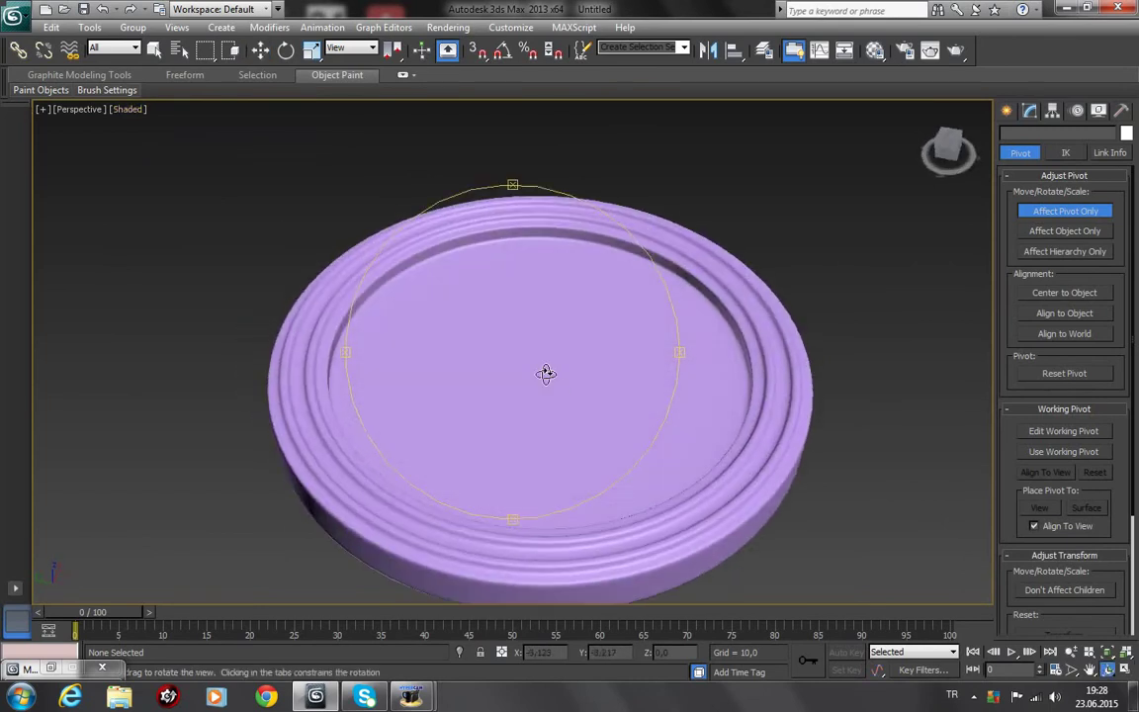
# Step: Select the glass disc and raise its material opacity to 40
pyautogui.click(260, 49)
pyautogui.click(551, 300)
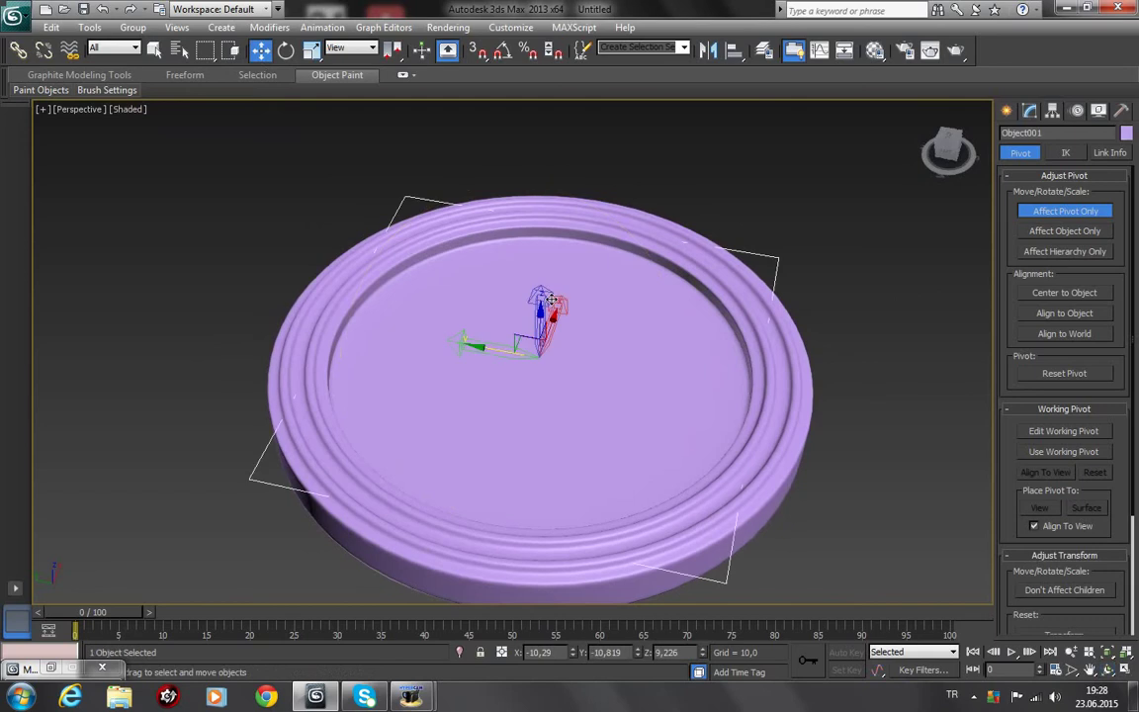
pyautogui.press('m')
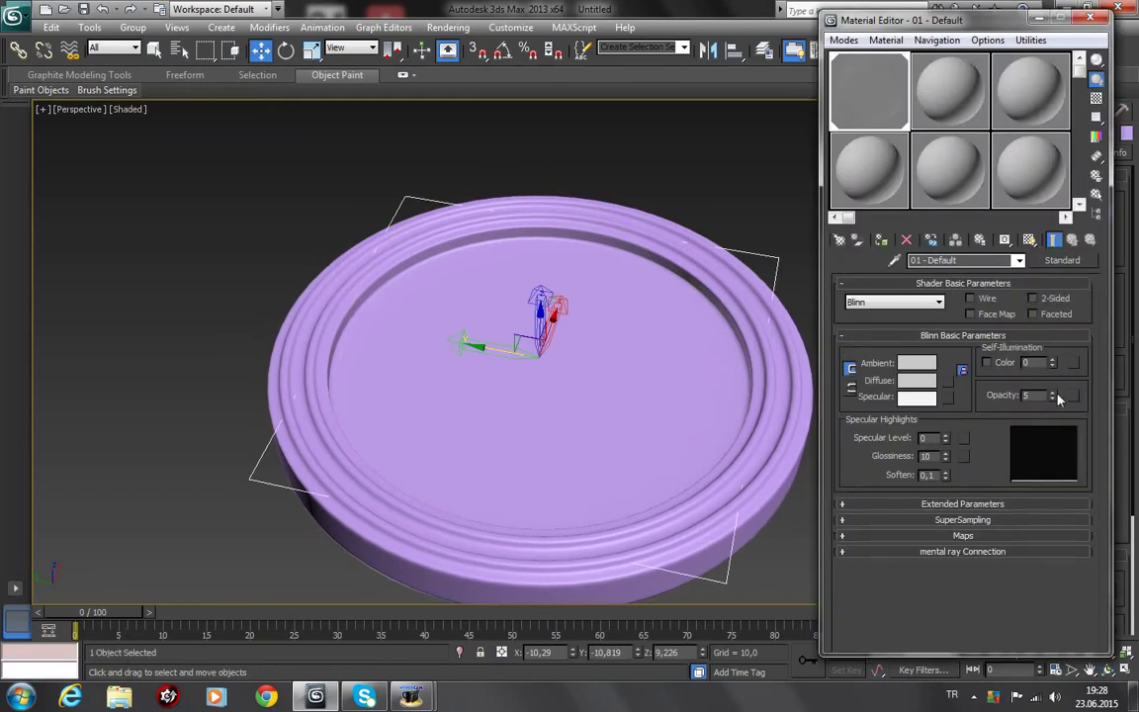
pyautogui.moveTo(1057, 394); pyautogui.dragTo(1060, 384)
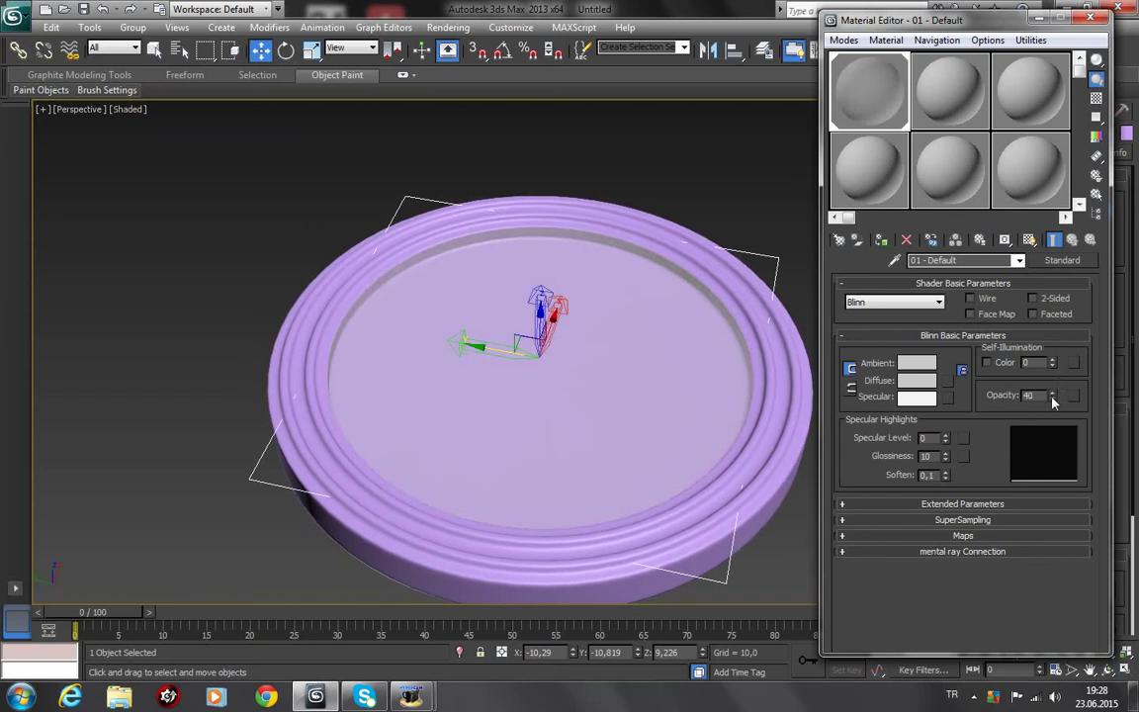
pyautogui.press('m')
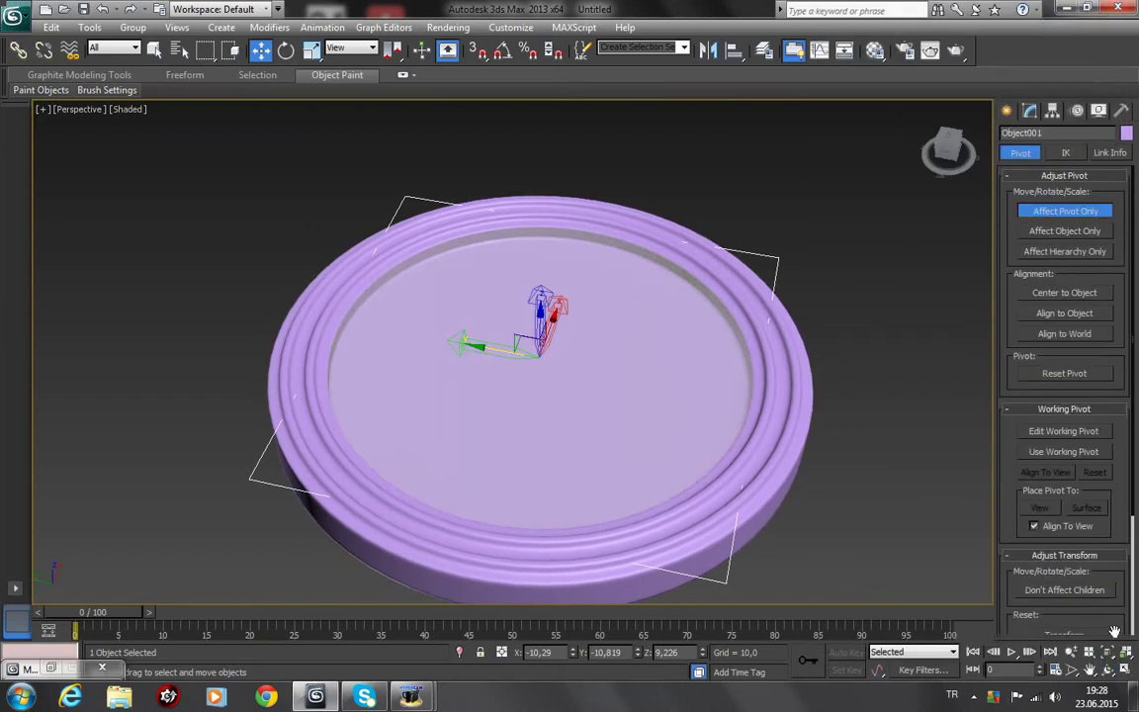
# Step: Orbit the view to see the clock from below
pyautogui.click(1107, 670)
pyautogui.moveTo(558, 296)
pyautogui.mouseDown()
pyautogui.moveTo(575, 503)
pyautogui.moveTo(596, 552)
pyautogui.moveTo(590, 402)
pyautogui.moveTo(702, 311)
pyautogui.moveTo(679, 348)
pyautogui.moveTo(593, 381)
pyautogui.moveTo(600, 371)
pyautogui.moveTo(570, 468)
pyautogui.moveTo(569, 526)
pyautogui.moveTo(586, 398)
pyautogui.mouseUp()
pyautogui.click(260, 50)
# Step: Rename the glass disc to cam and the clock body cylinder to saat
pyautogui.click(359, 179)
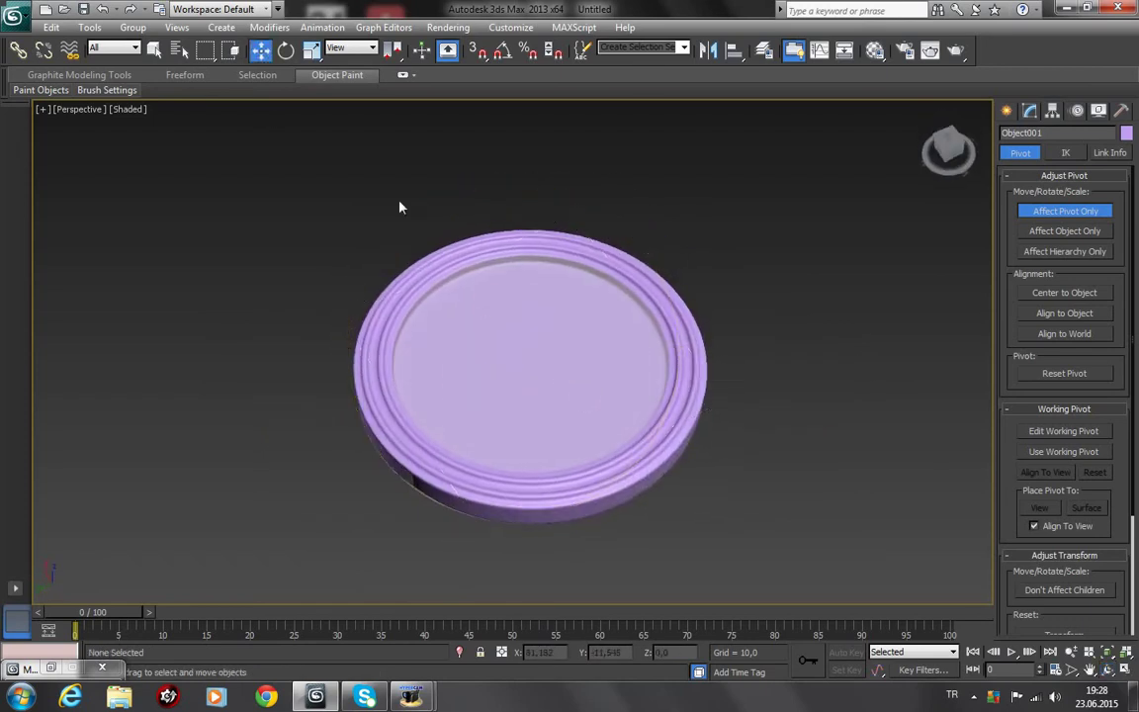
pyautogui.click(487, 280)
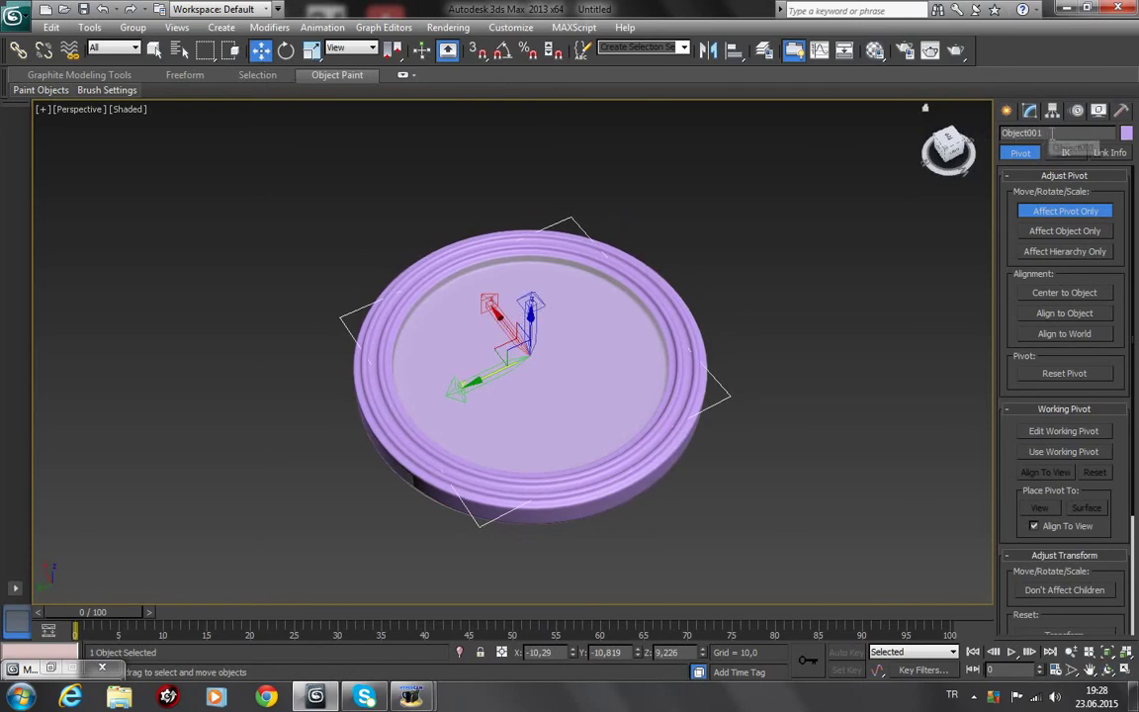
pyautogui.write('cai')
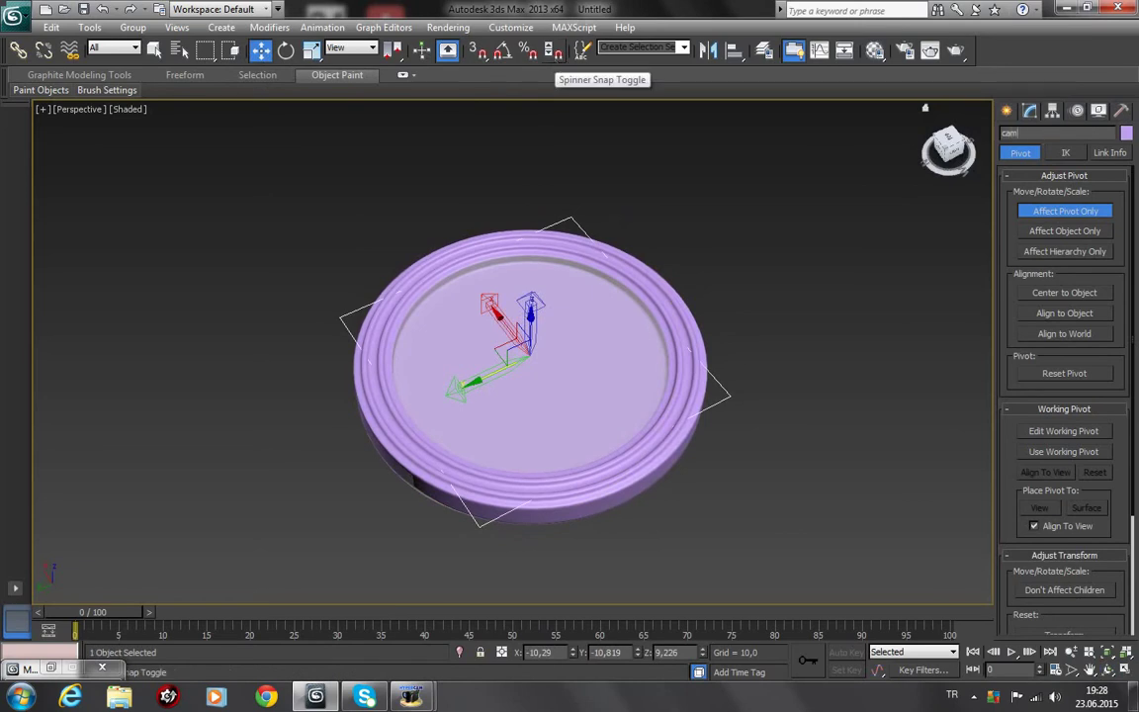
pyautogui.click(671, 461)
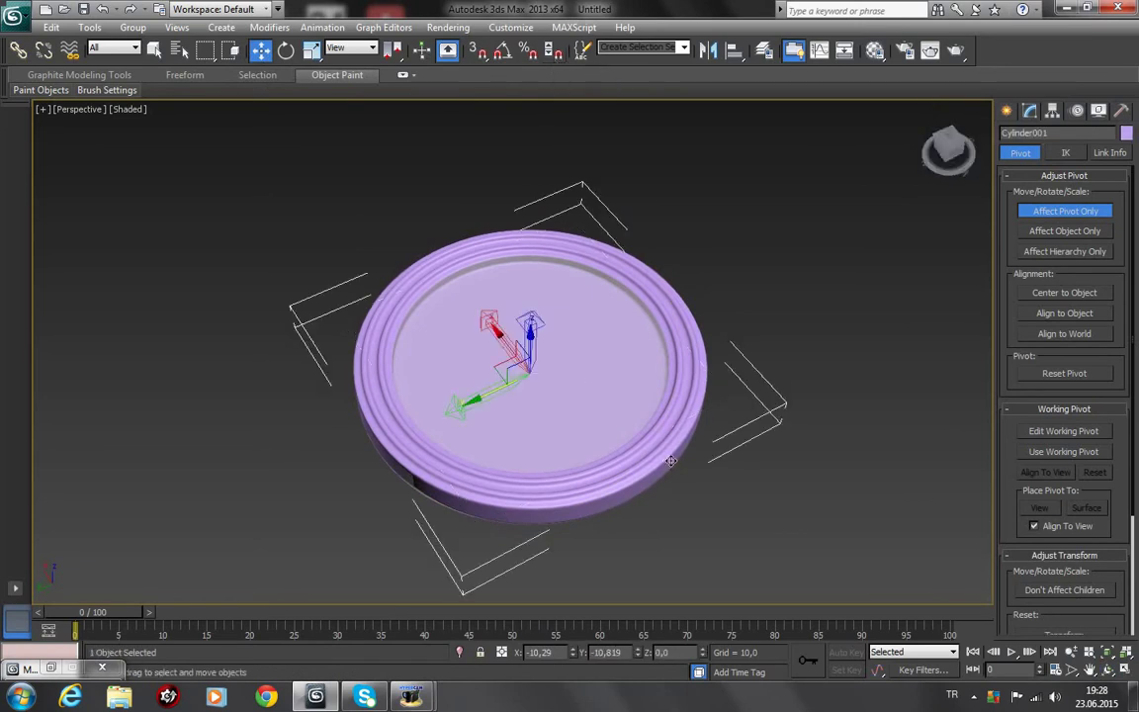
pyautogui.click(1080, 136)
pyautogui.write('saat')
# Step: Cycle through front, left, perspective and top views, zooming and panning to centre the disc
pyautogui.click(829, 307)
pyautogui.press('f')
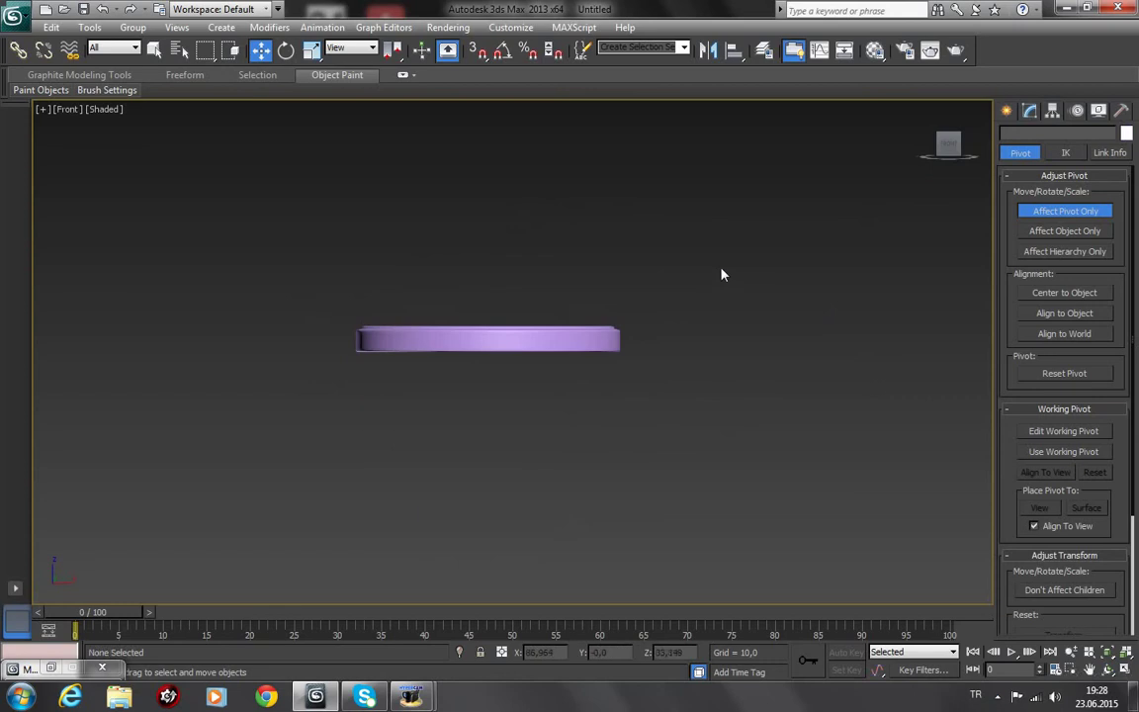
pyautogui.press('l')
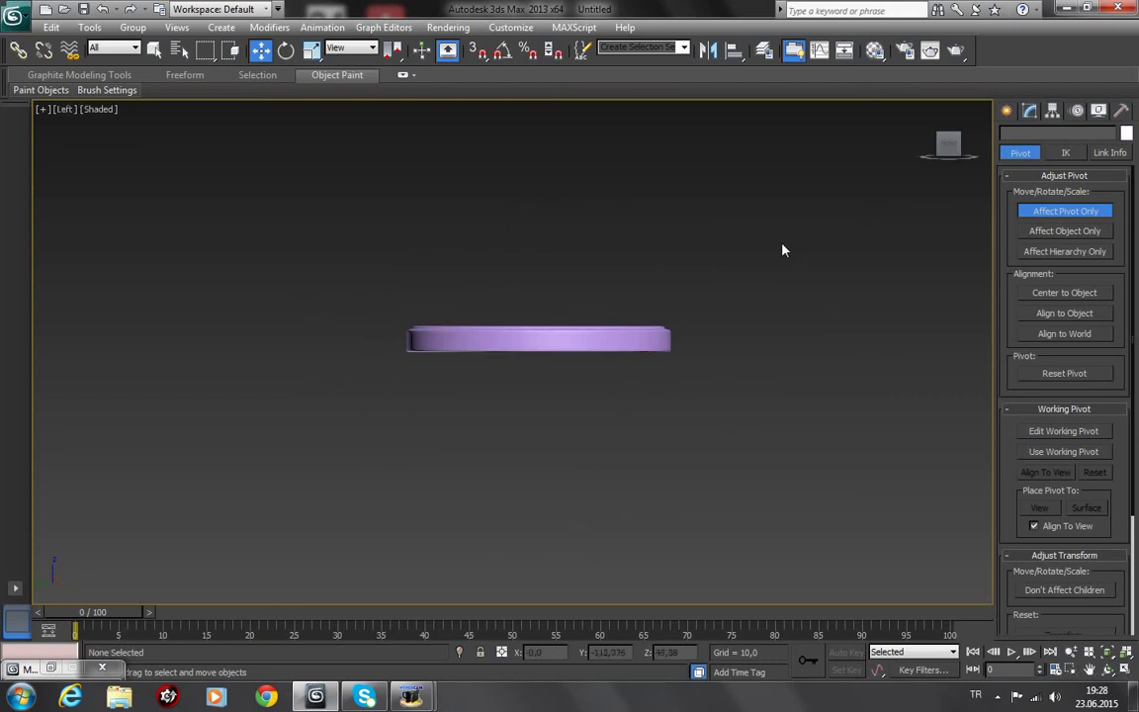
pyautogui.press('p')
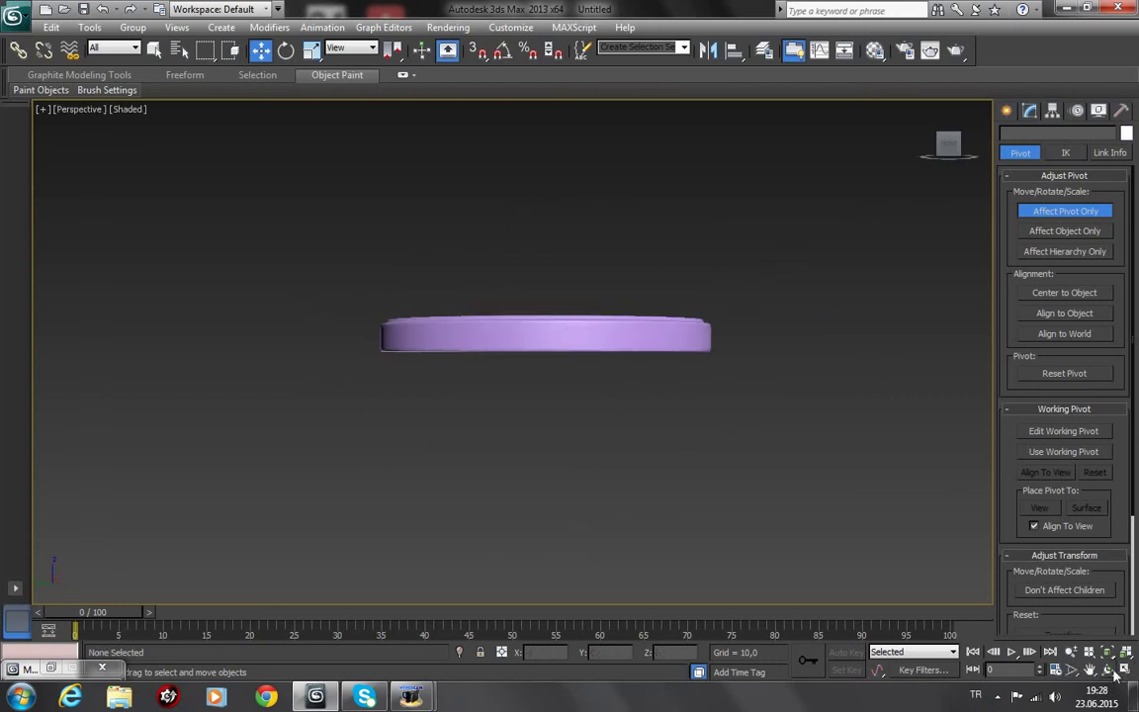
pyautogui.hotkey('ctrl', 'r')
pyautogui.moveTo(530, 339); pyautogui.dragTo(513, 470)
pyautogui.press('t')
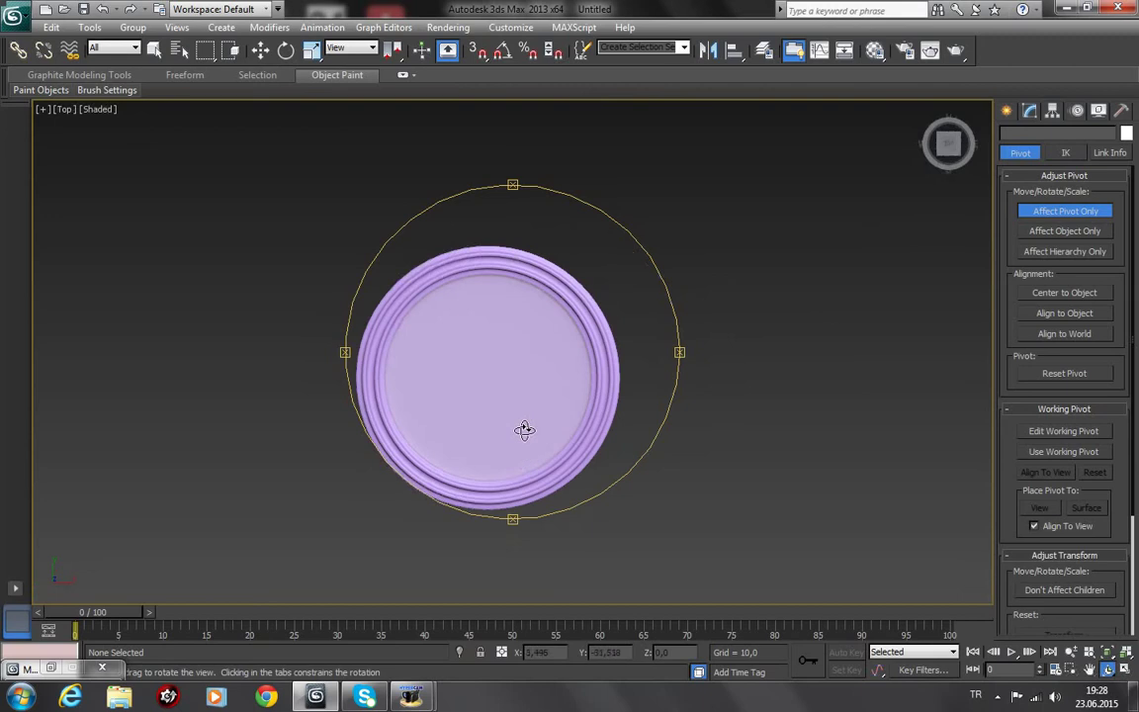
pyautogui.scroll(2, 529, 405)
pyautogui.scroll(2, 529, 401)
pyautogui.scroll(-2, 544, 410)
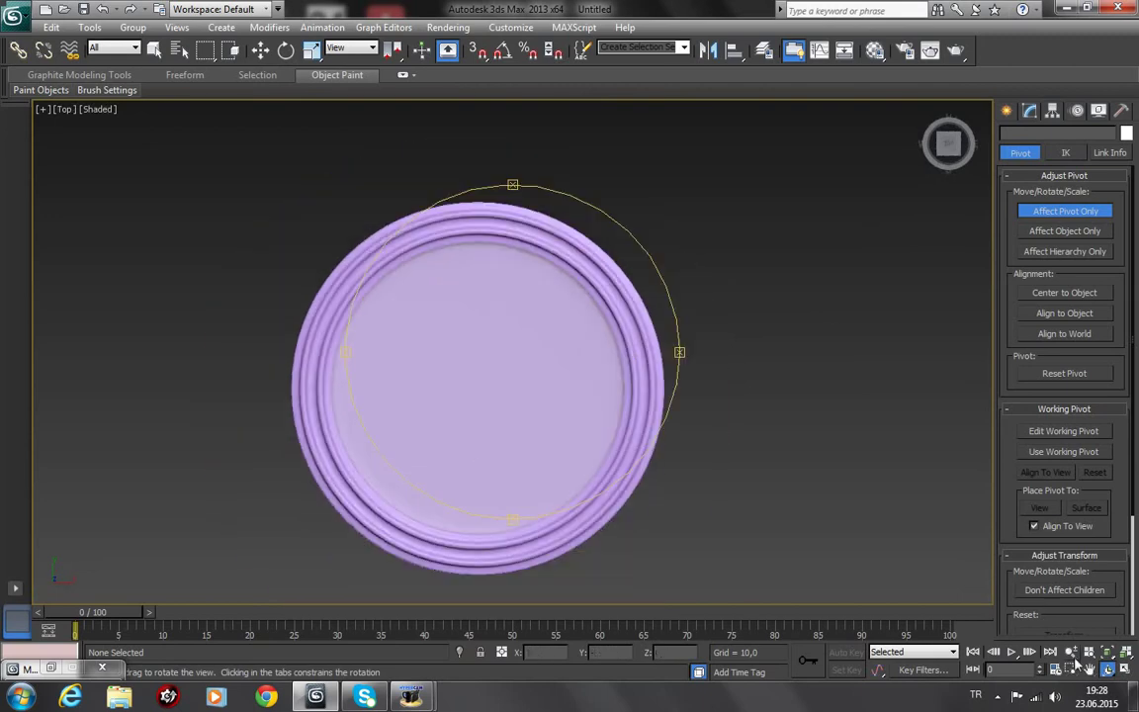
pyautogui.hotkey('ctrl', 'p')
pyautogui.moveTo(757, 463); pyautogui.dragTo(835, 426)
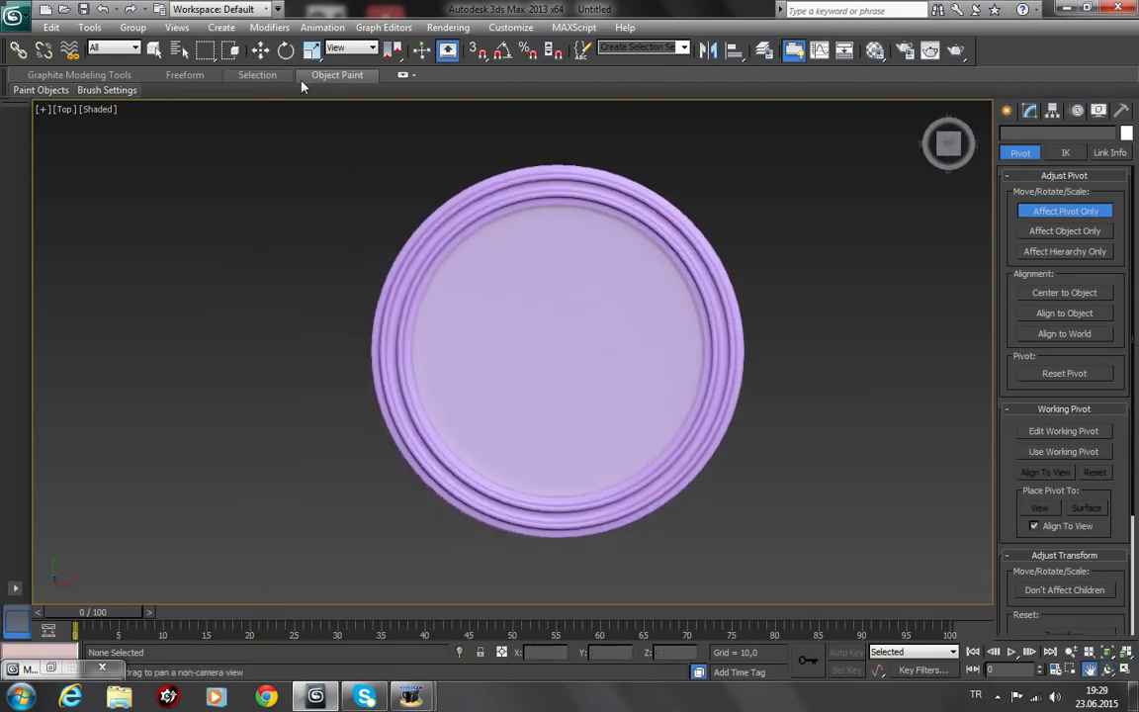
pyautogui.click(260, 51)
# Step: Hide the glass disc cam via the right-click menu
pyautogui.click(594, 300)
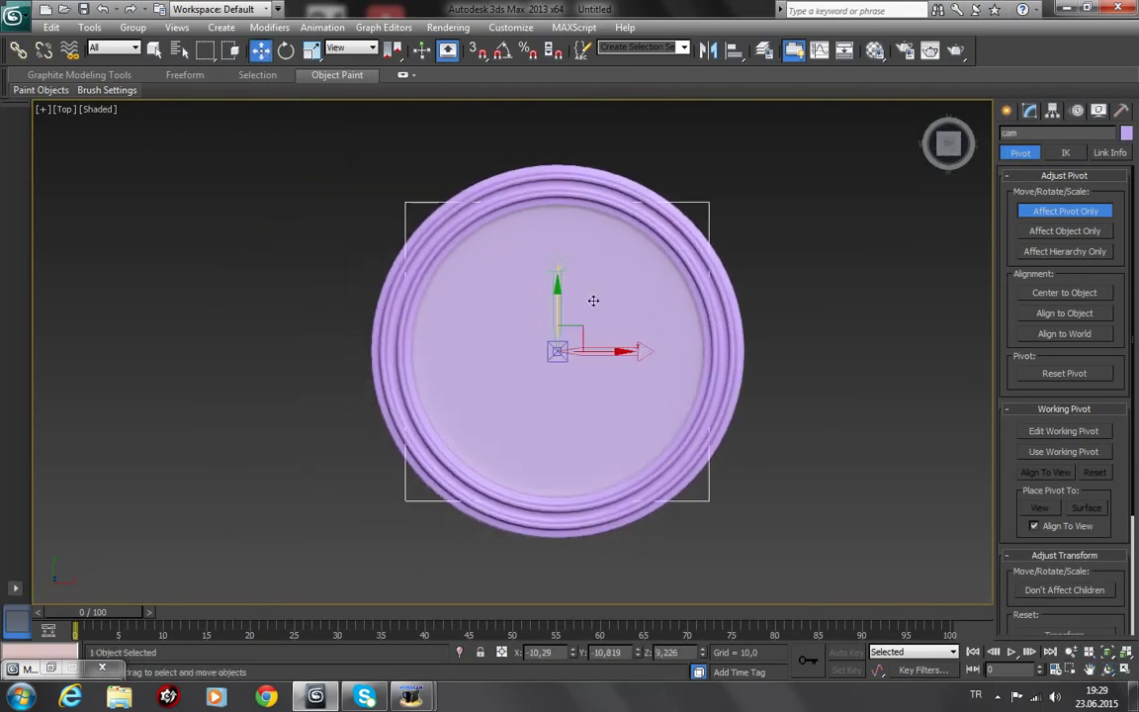
pyautogui.rightClick(593, 300)
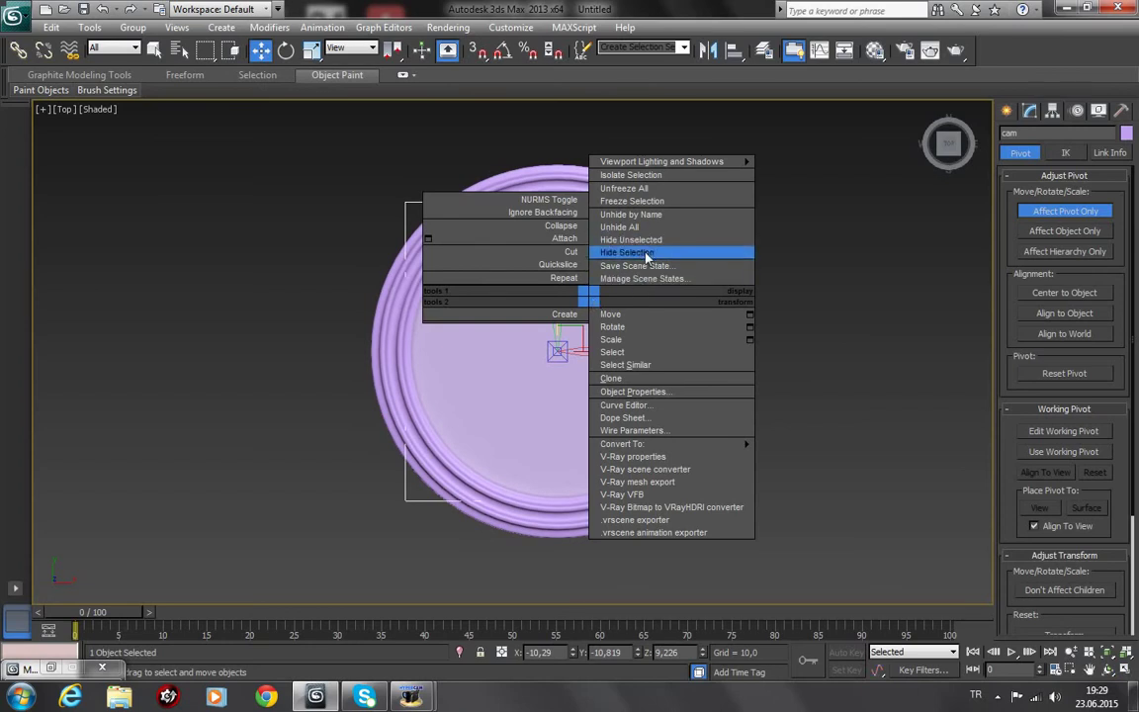
pyautogui.click(647, 254)
# Step: Open saat's Editable Poly at Polygon level and select its central face
pyautogui.click(591, 294)
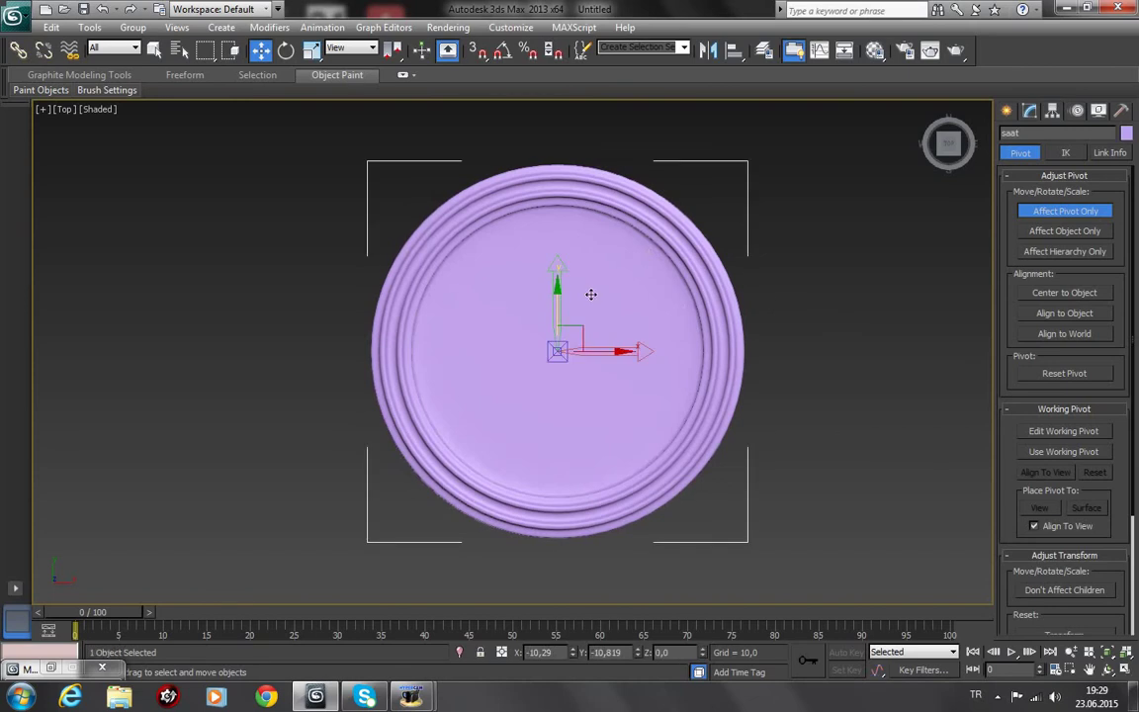
pyautogui.press('F4')
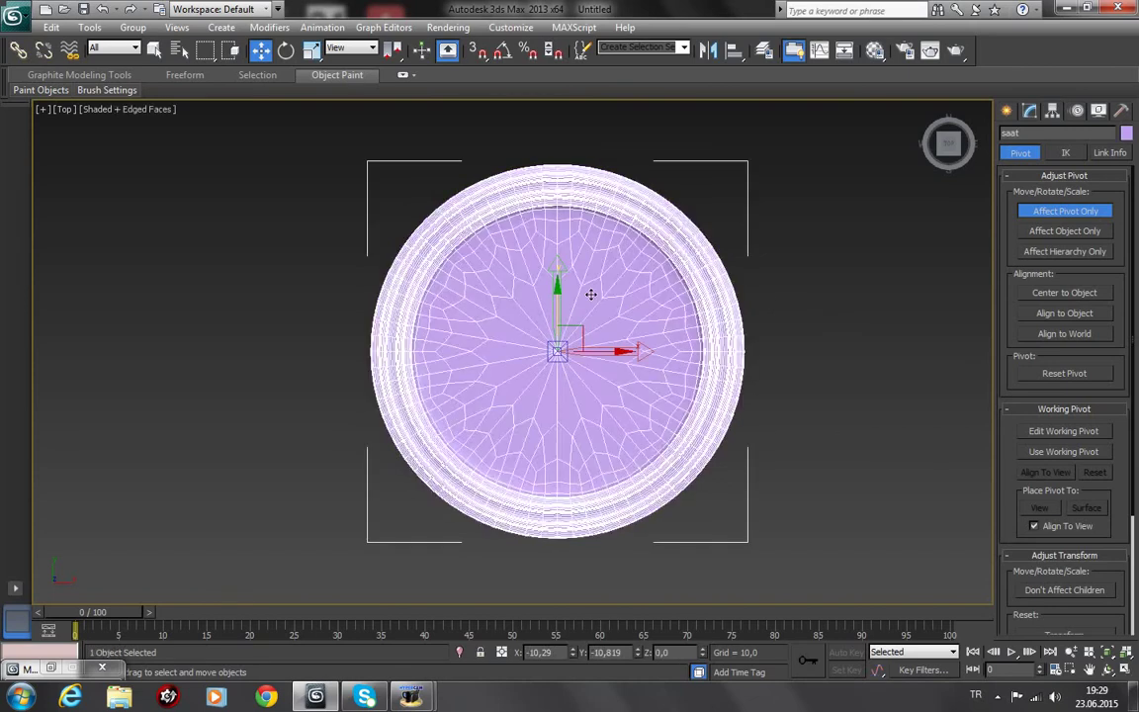
pyautogui.press('F4')
pyautogui.click(1029, 111)
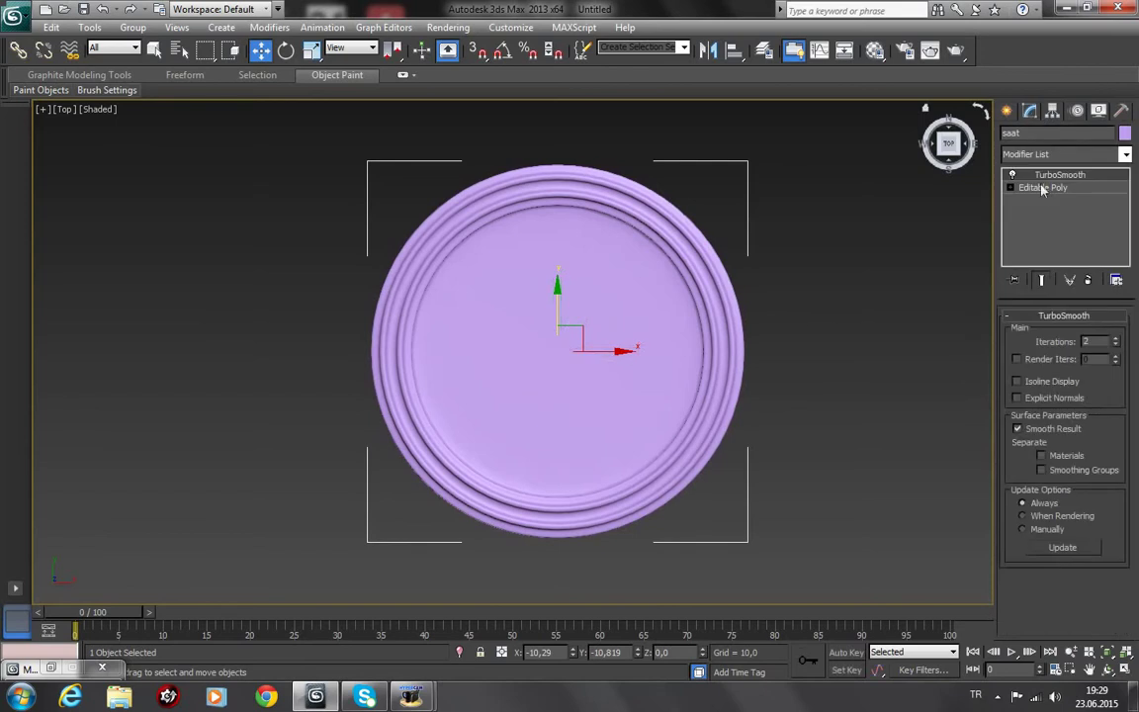
pyautogui.click(1044, 187)
pyautogui.click(1081, 335)
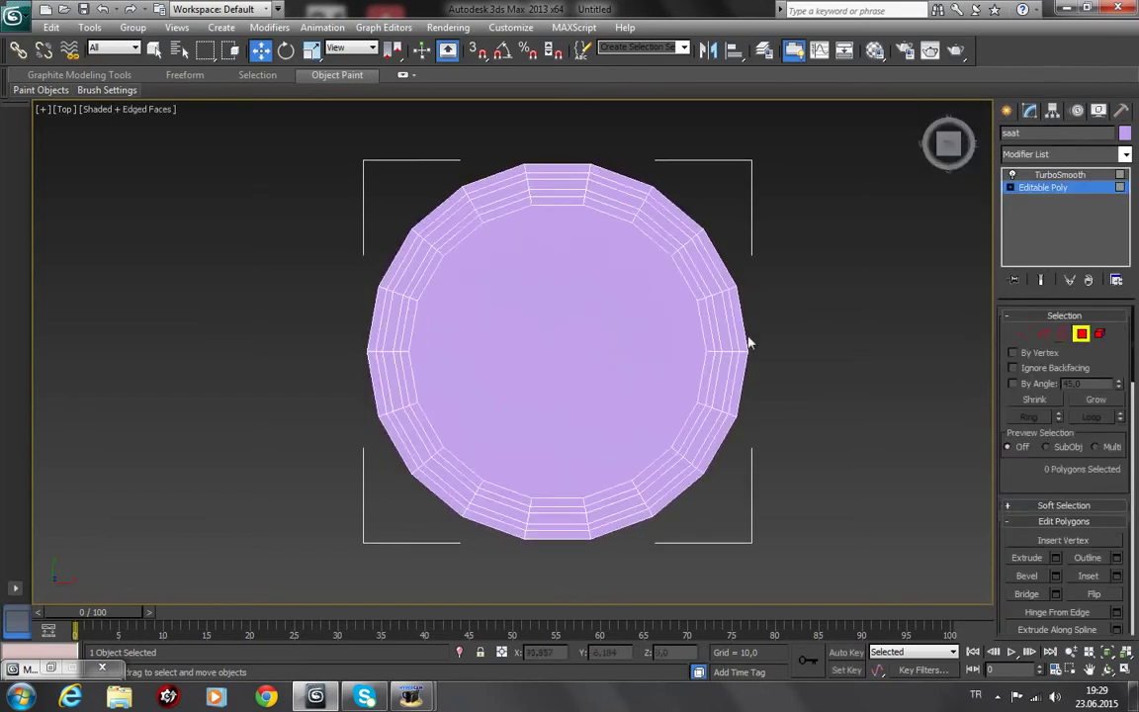
pyautogui.click(600, 331)
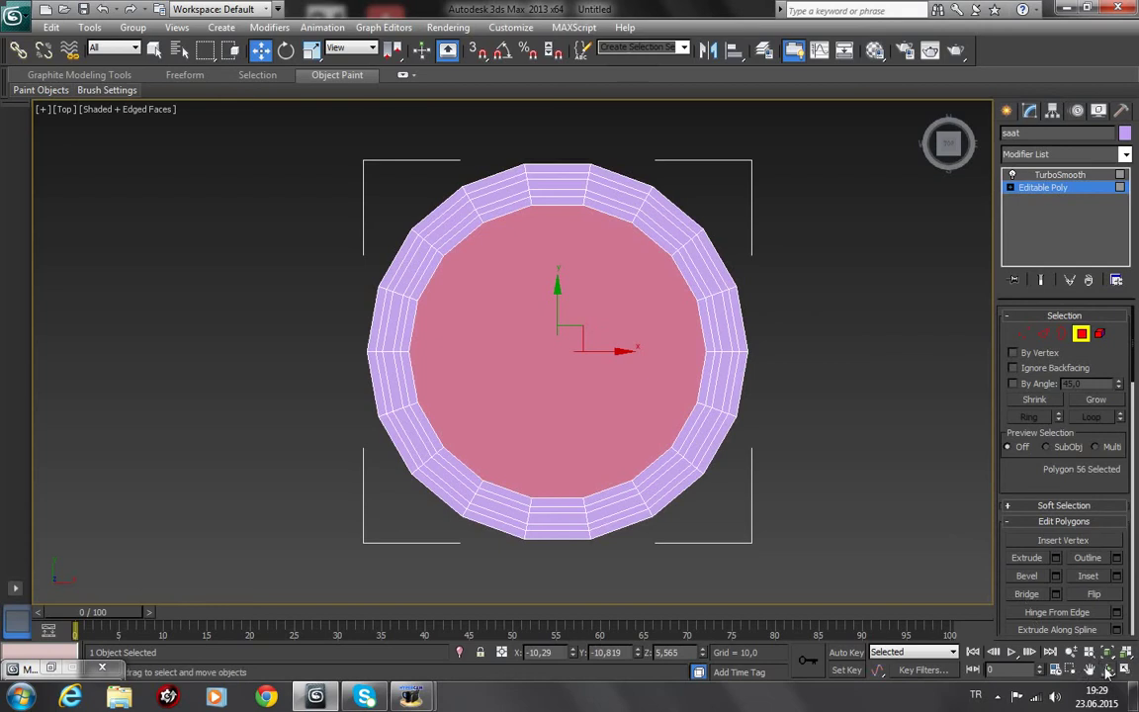
# Step: Tilt the perspective view to see the ring at an angle
pyautogui.hotkey('ctrl', 'r')
pyautogui.press('p')
pyautogui.moveTo(544, 416); pyautogui.dragTo(519, 333)
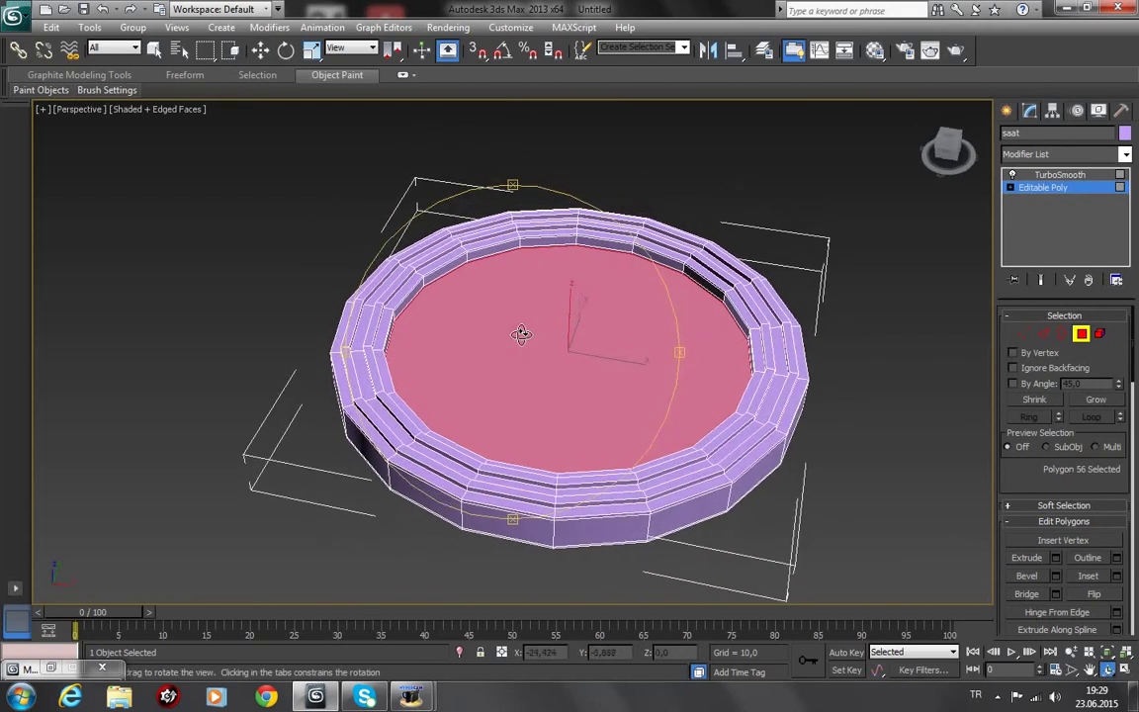
pyautogui.click(261, 53)
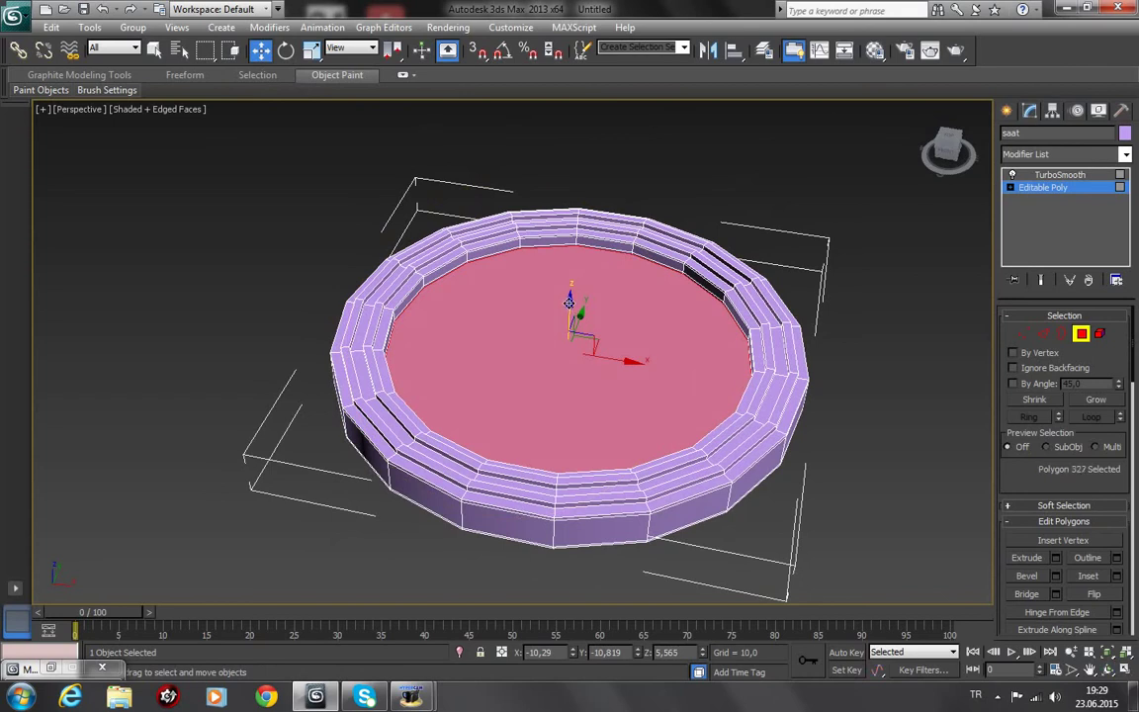
# Step: Shift-lift a copy of the central face as an element and detach it as Object001
pyautogui.moveTo(569, 302); pyautogui.dragTo(571, 295)
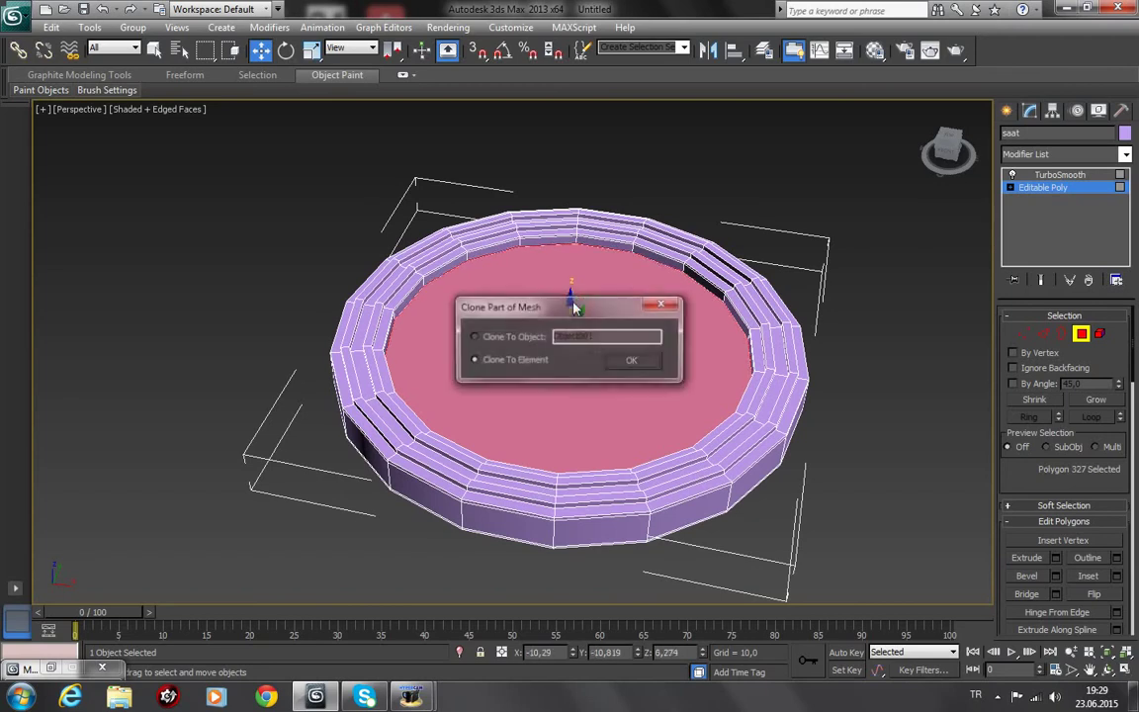
pyautogui.click(633, 359)
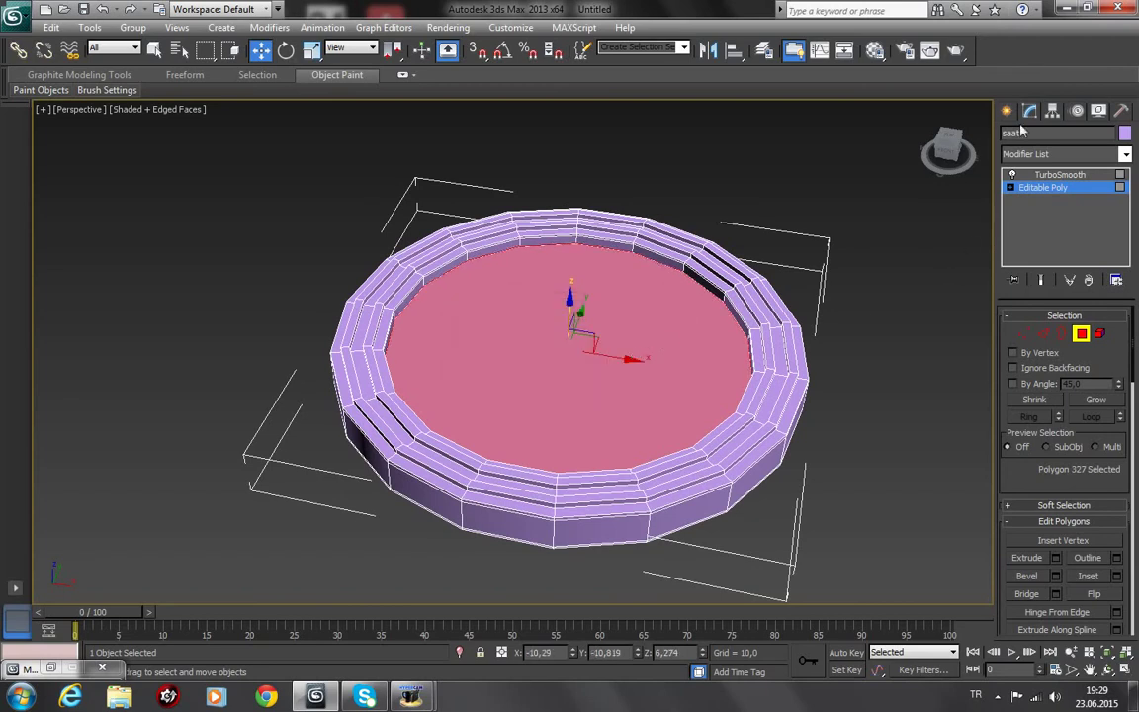
pyautogui.moveTo(1054, 462); pyautogui.dragTo(1056, 213)
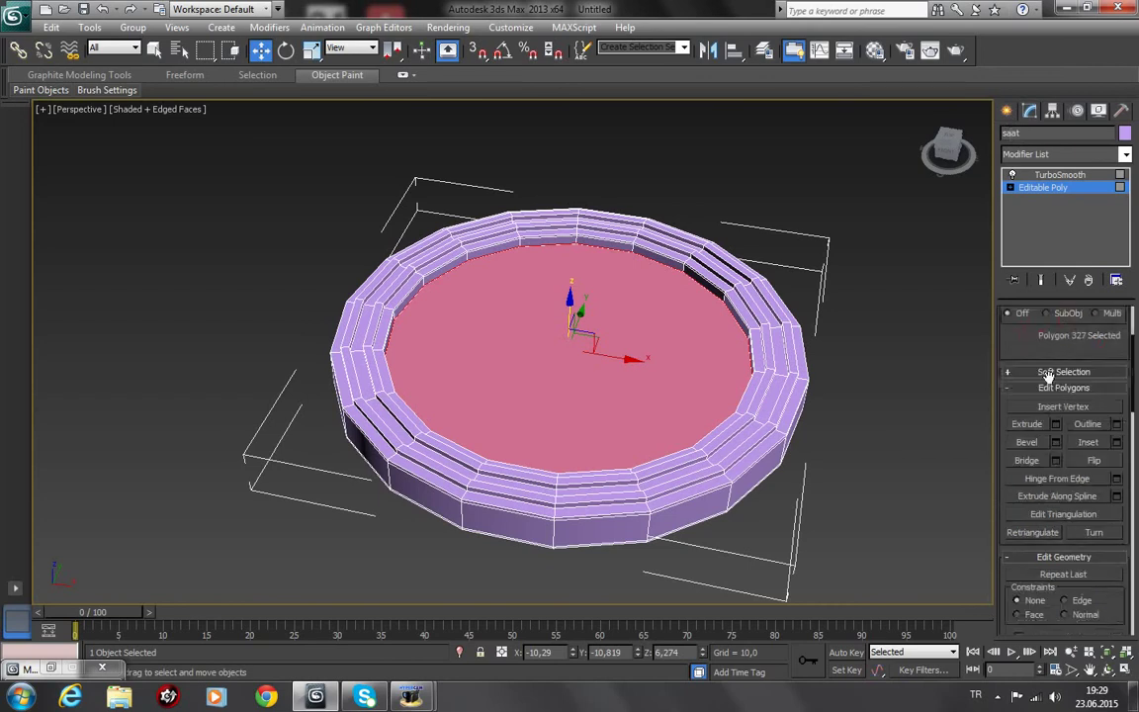
pyautogui.click(1100, 536)
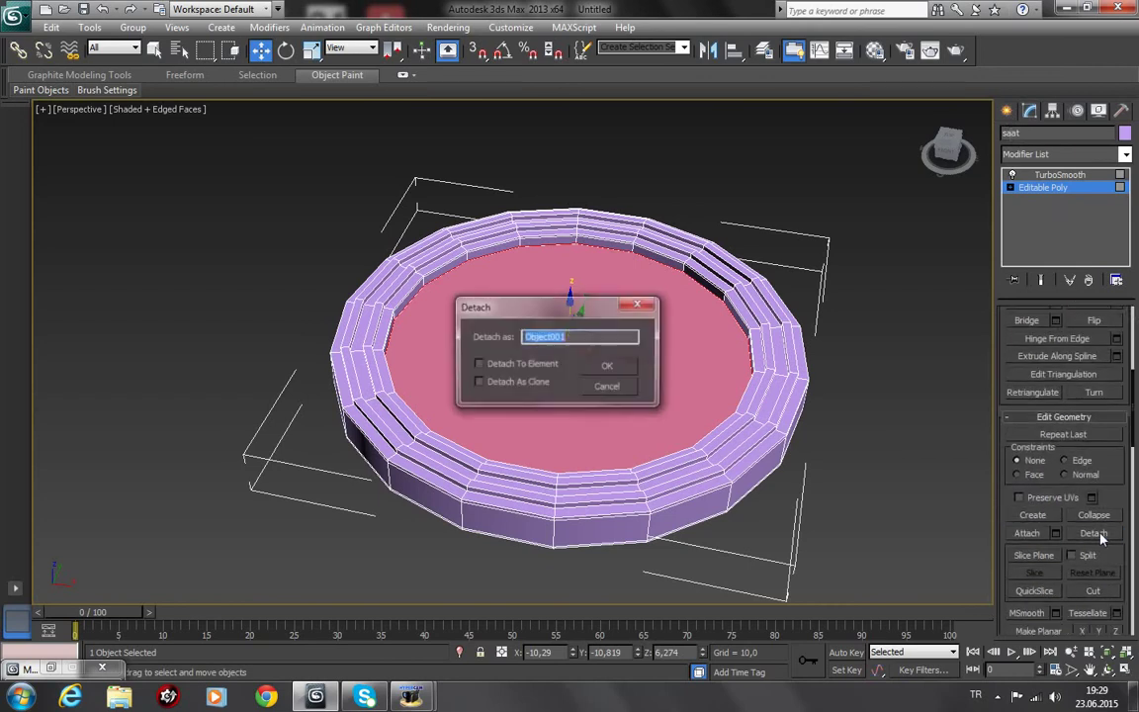
pyautogui.click(611, 368)
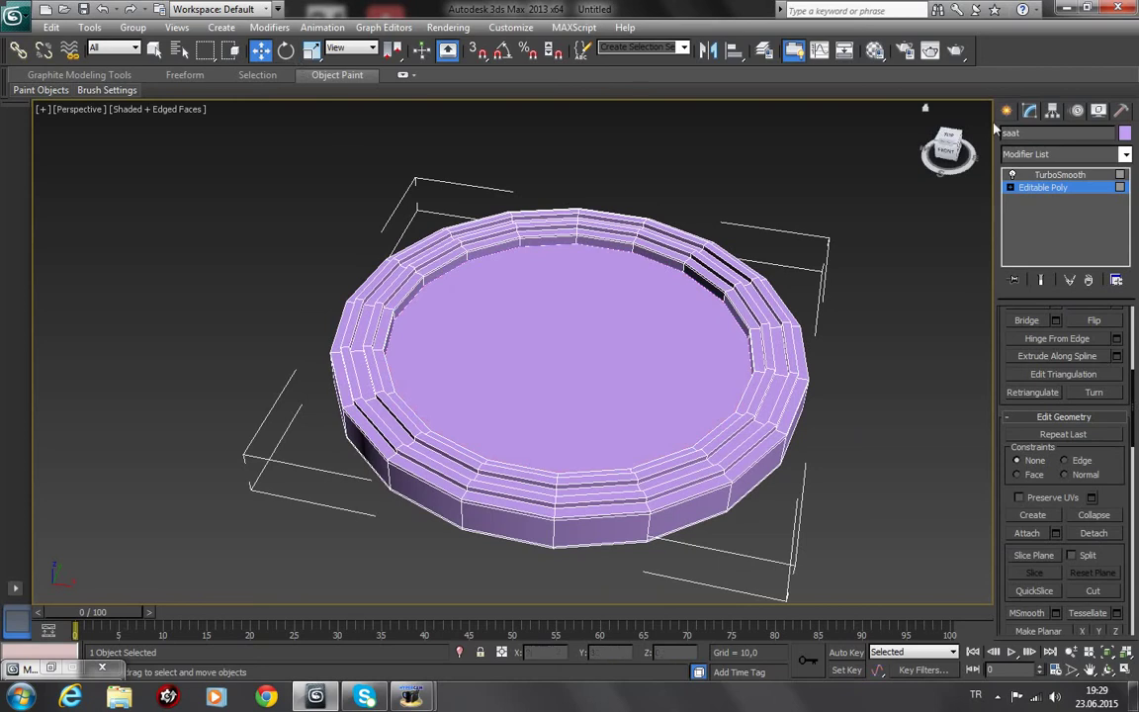
# Step: Center Object001's pivot on the disc with Affect Pivot Only
pyautogui.click(1054, 112)
pyautogui.click(860, 148)
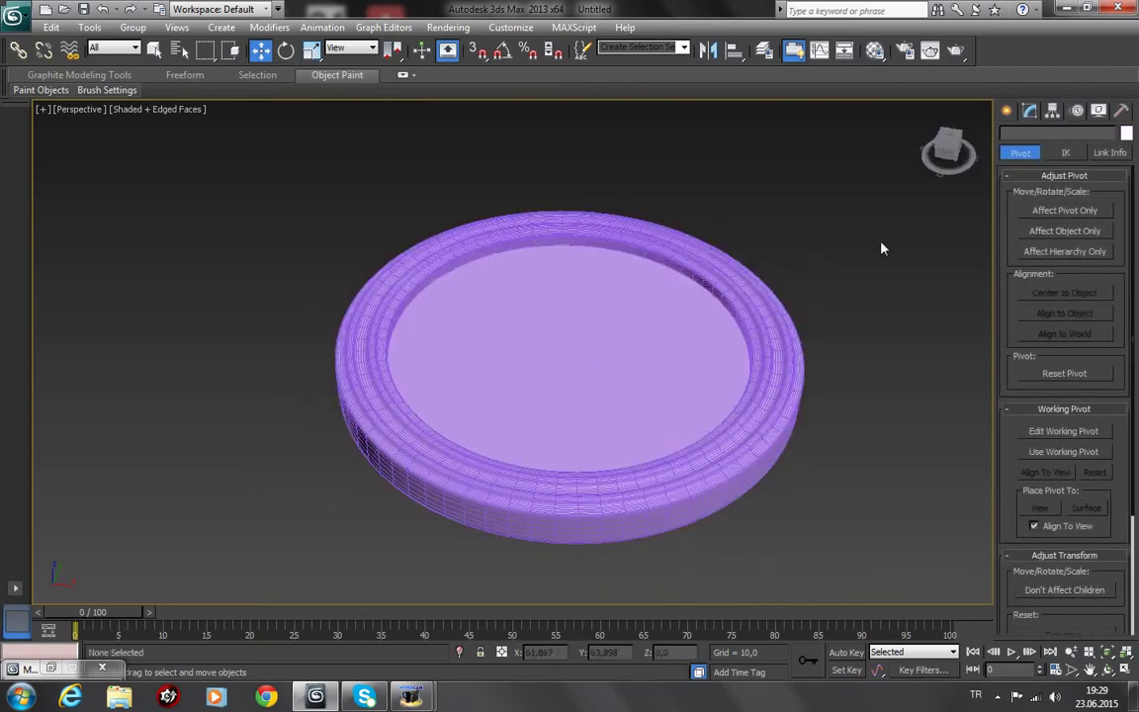
pyautogui.click(601, 286)
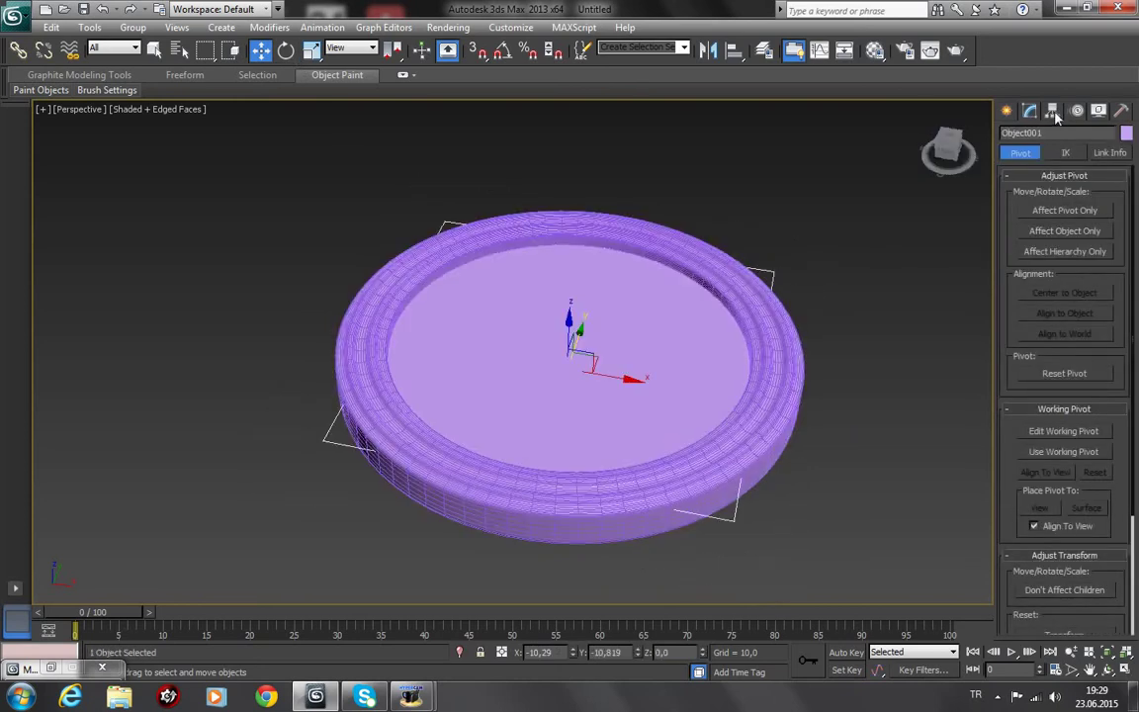
pyautogui.click(1070, 212)
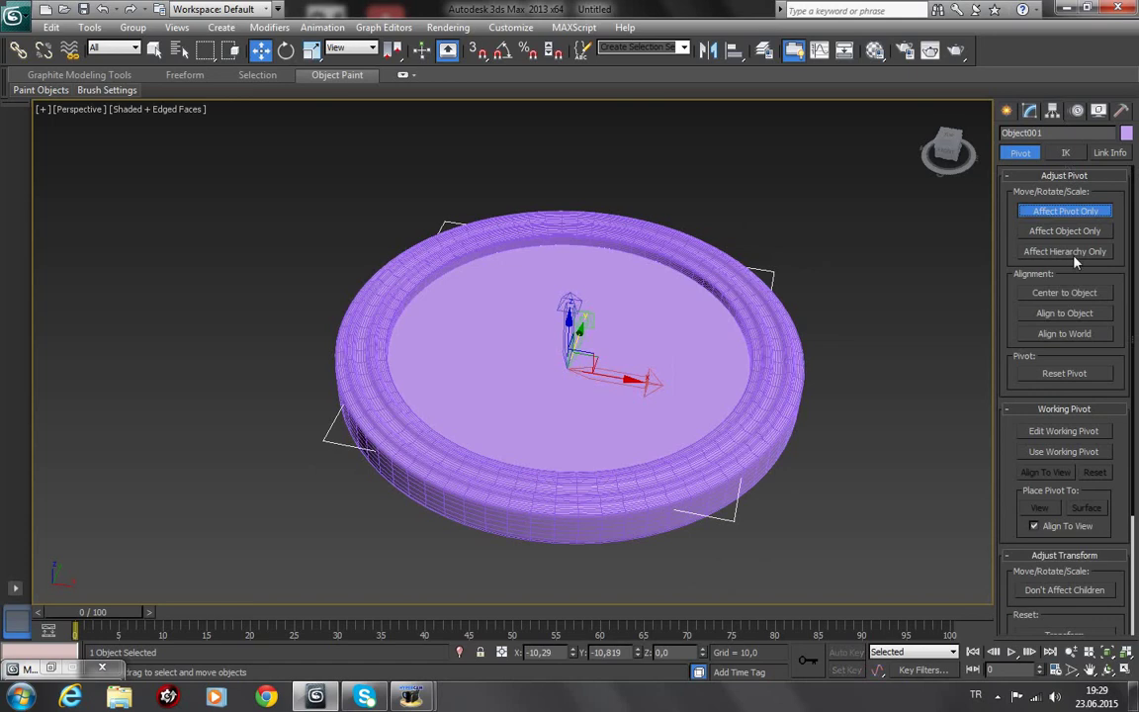
pyautogui.click(1065, 293)
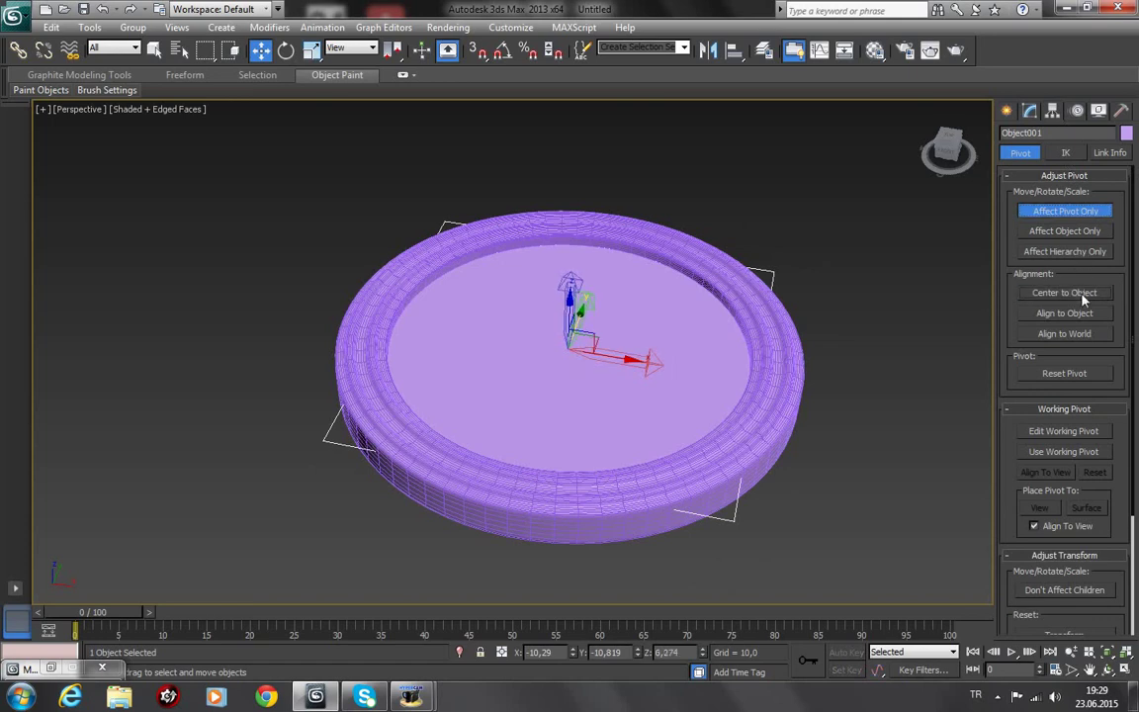
pyautogui.click(1074, 211)
pyautogui.click(829, 318)
# Step: Isolate the disc from the right-click menu and zoom out
pyautogui.click(659, 315)
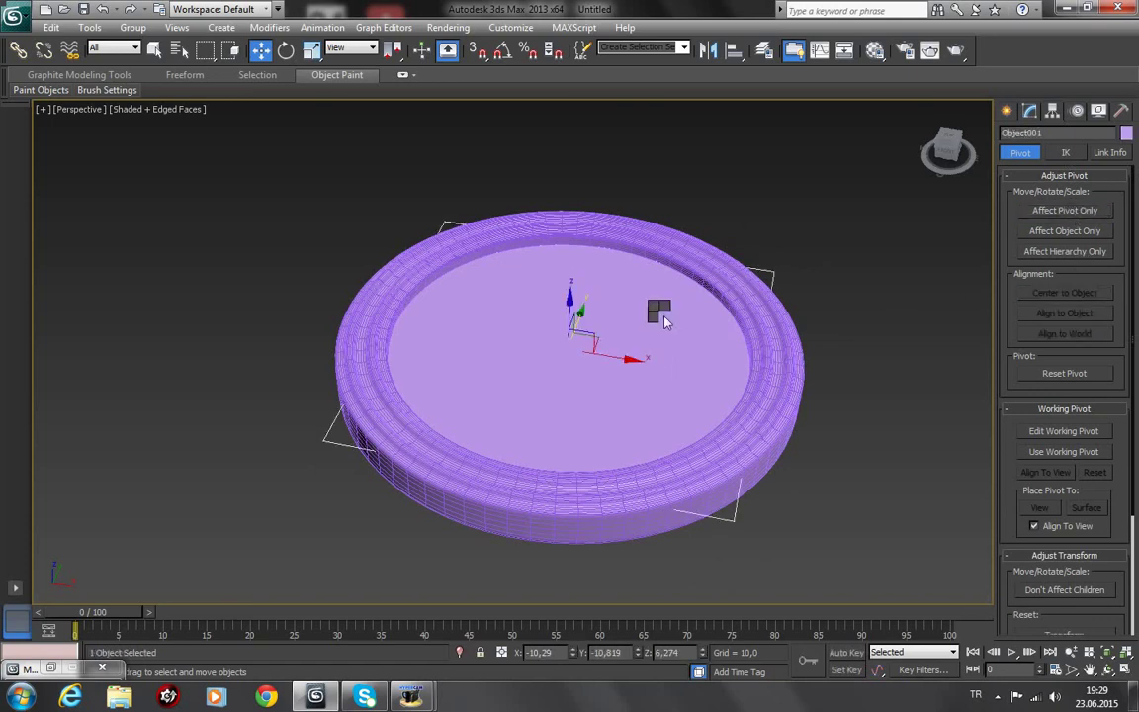
pyautogui.rightClick(659, 312)
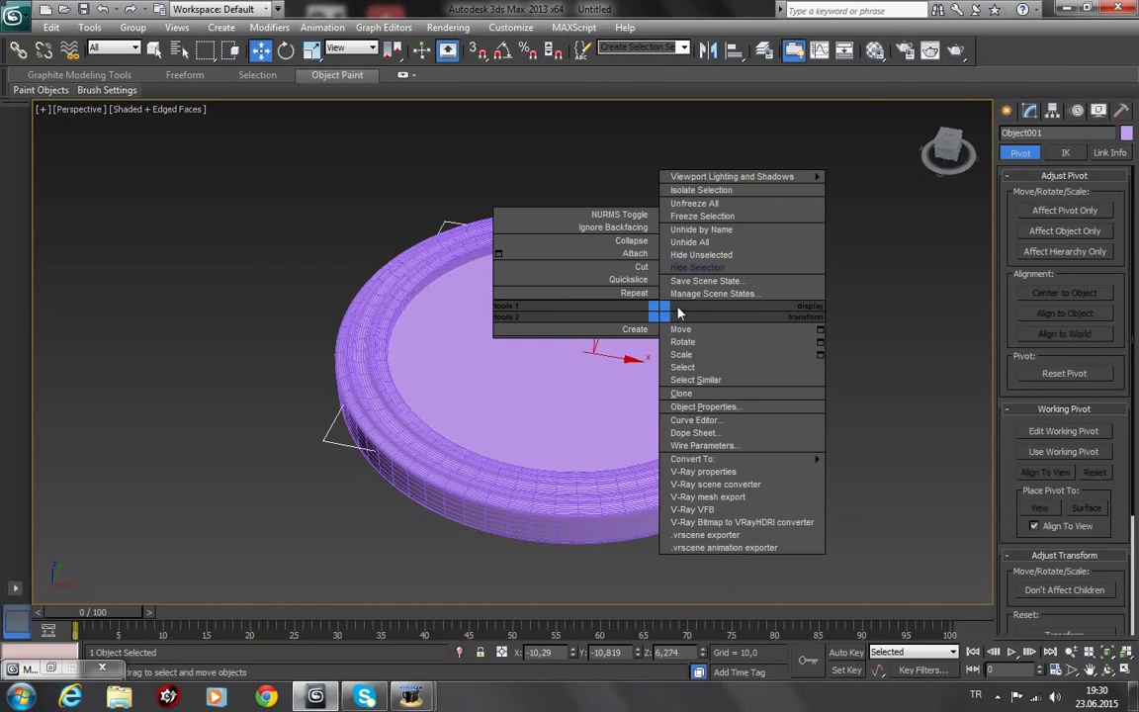
pyautogui.click(724, 190)
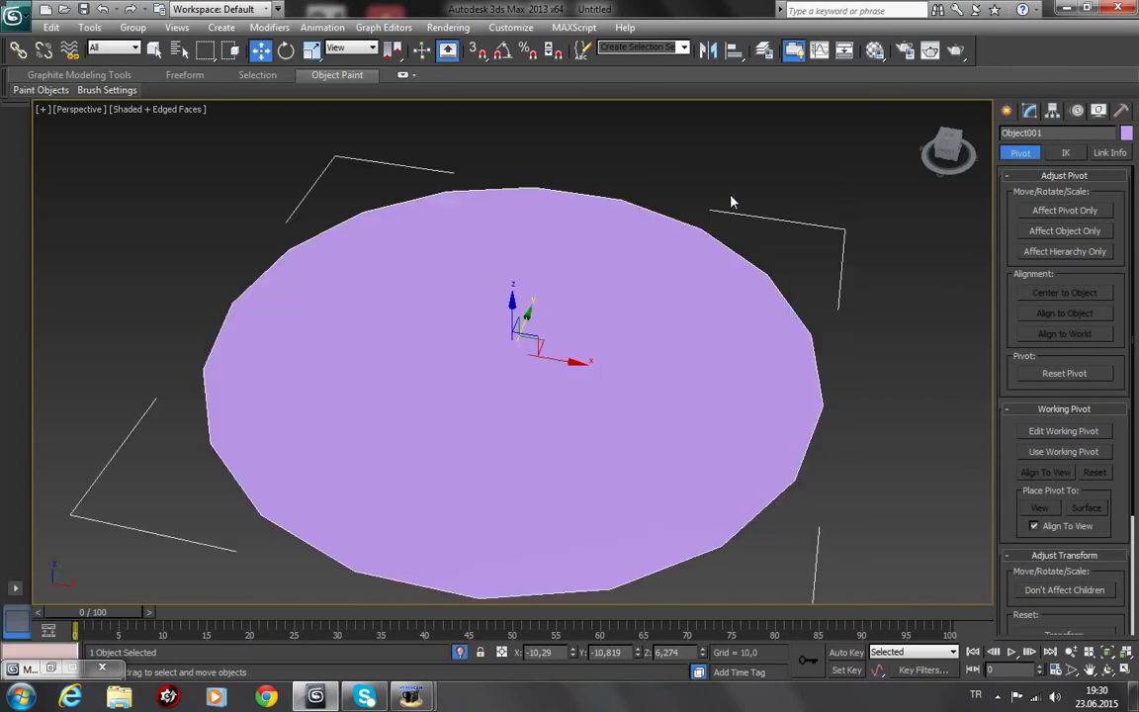
pyautogui.scroll(-3, 909, 265)
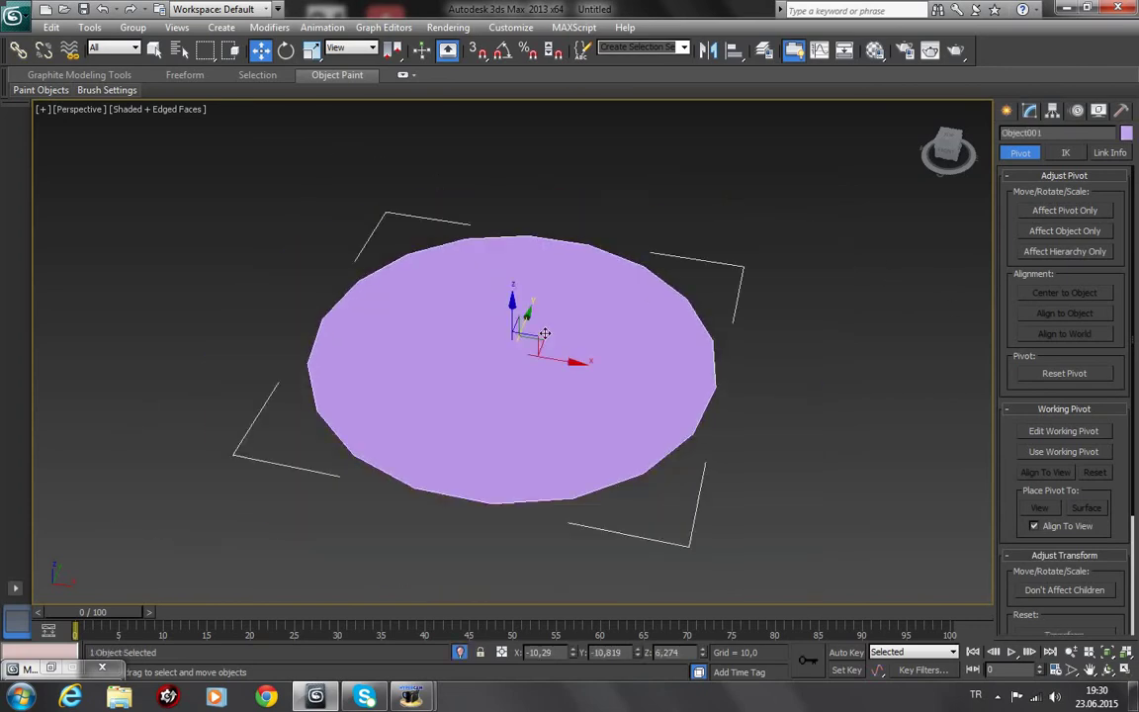
# Step: Apply material slot 02 to the disc with diffuse colour 238, 238, 238
pyautogui.press('m')
pyautogui.click(964, 92)
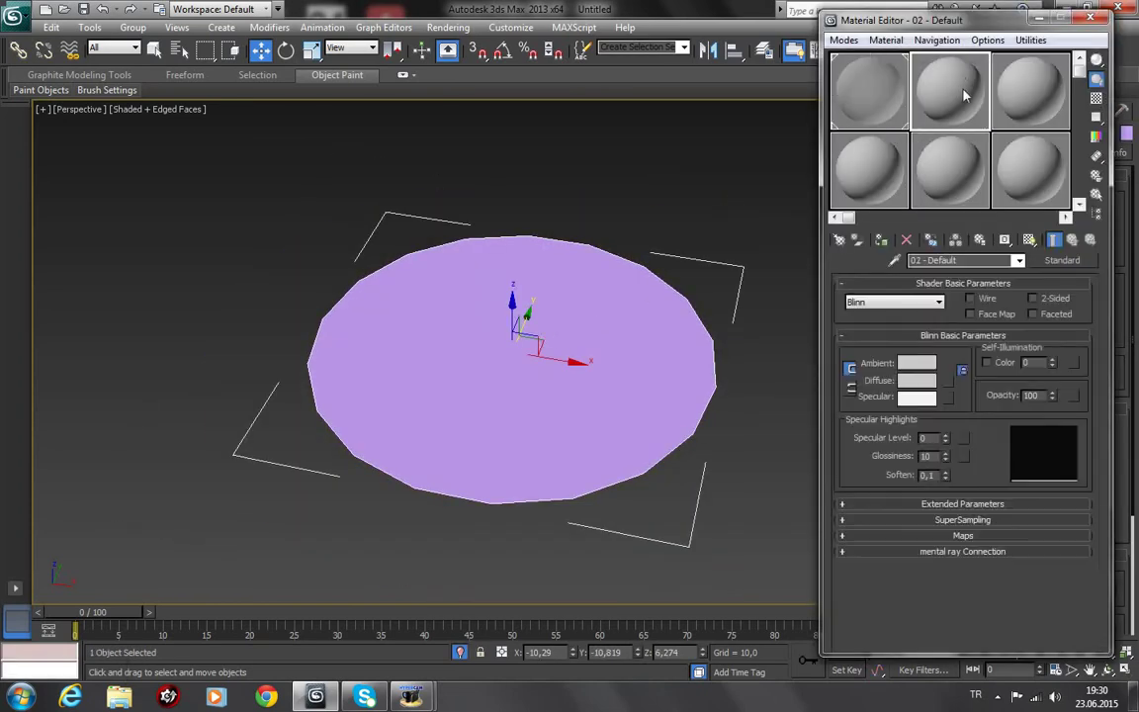
pyautogui.moveTo(968, 87); pyautogui.dragTo(587, 306)
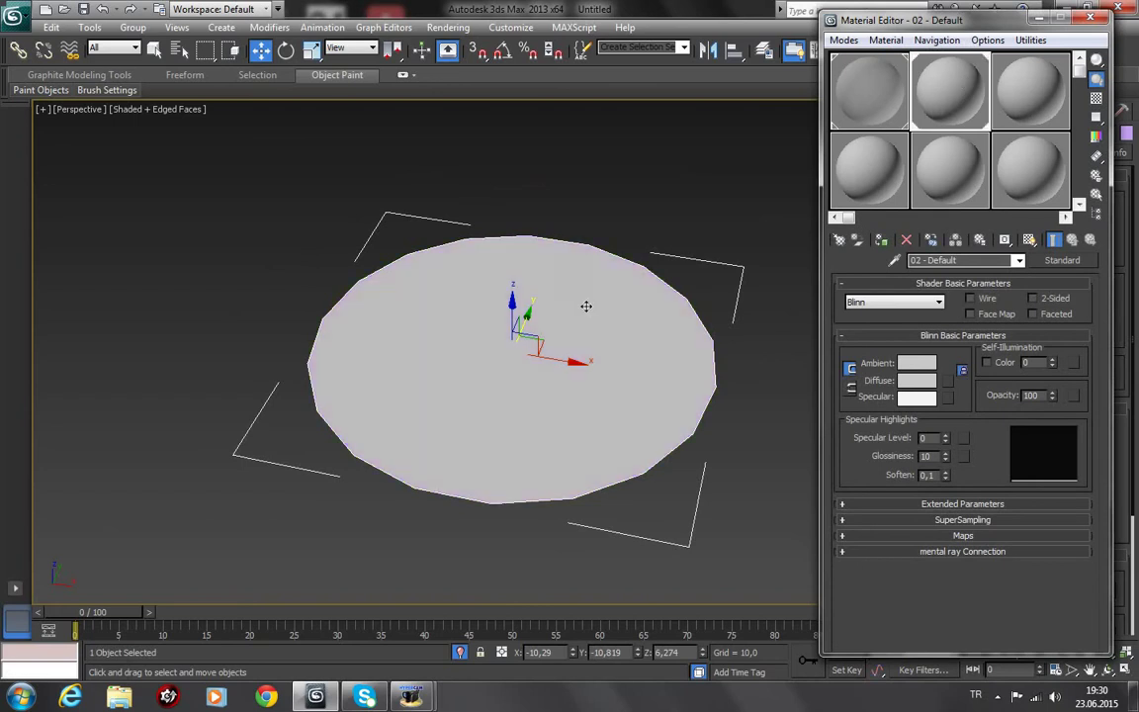
pyautogui.click(929, 382)
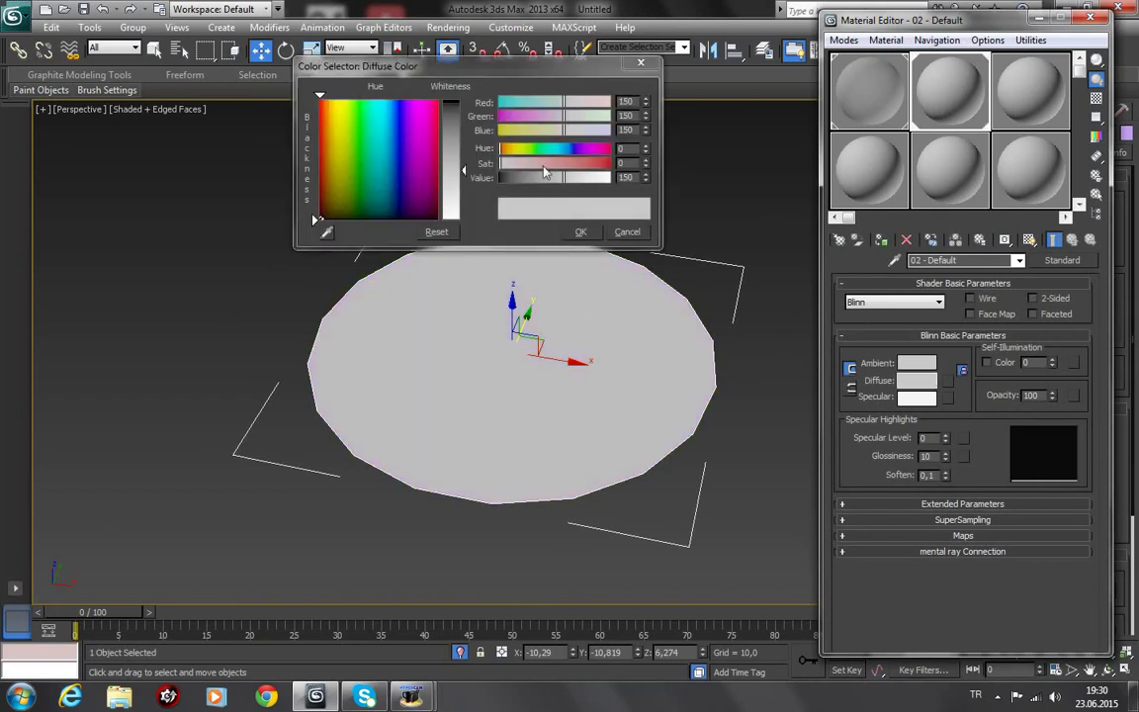
pyautogui.moveTo(467, 173); pyautogui.dragTo(465, 212)
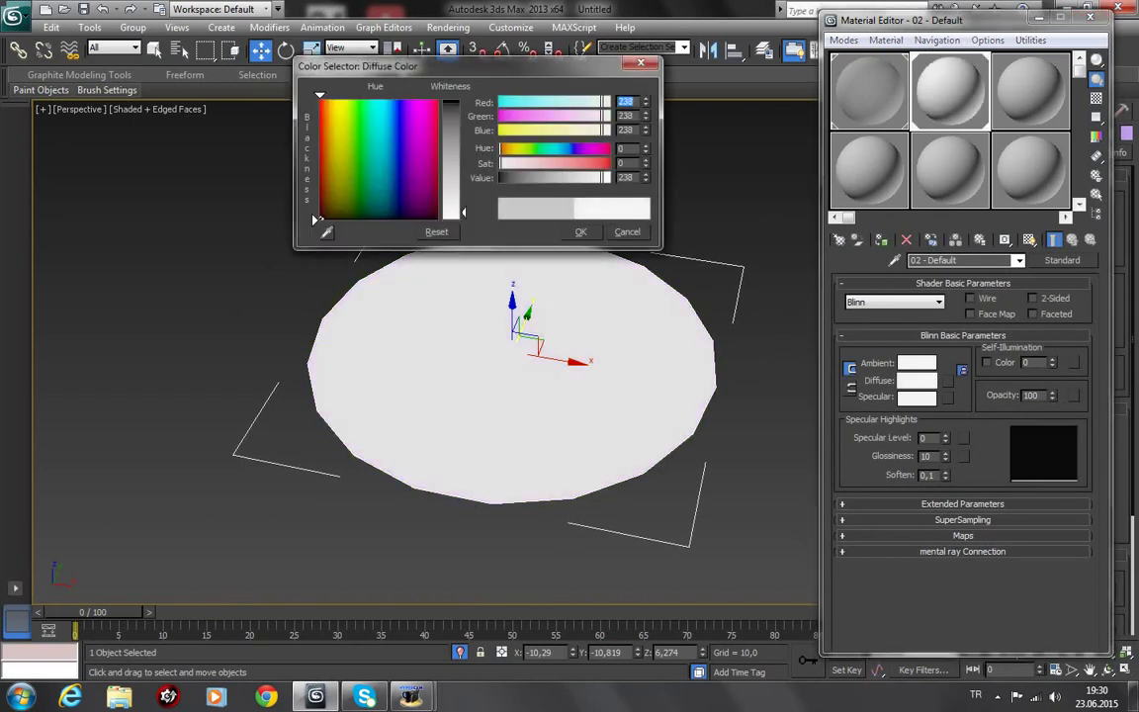
pyautogui.click(583, 231)
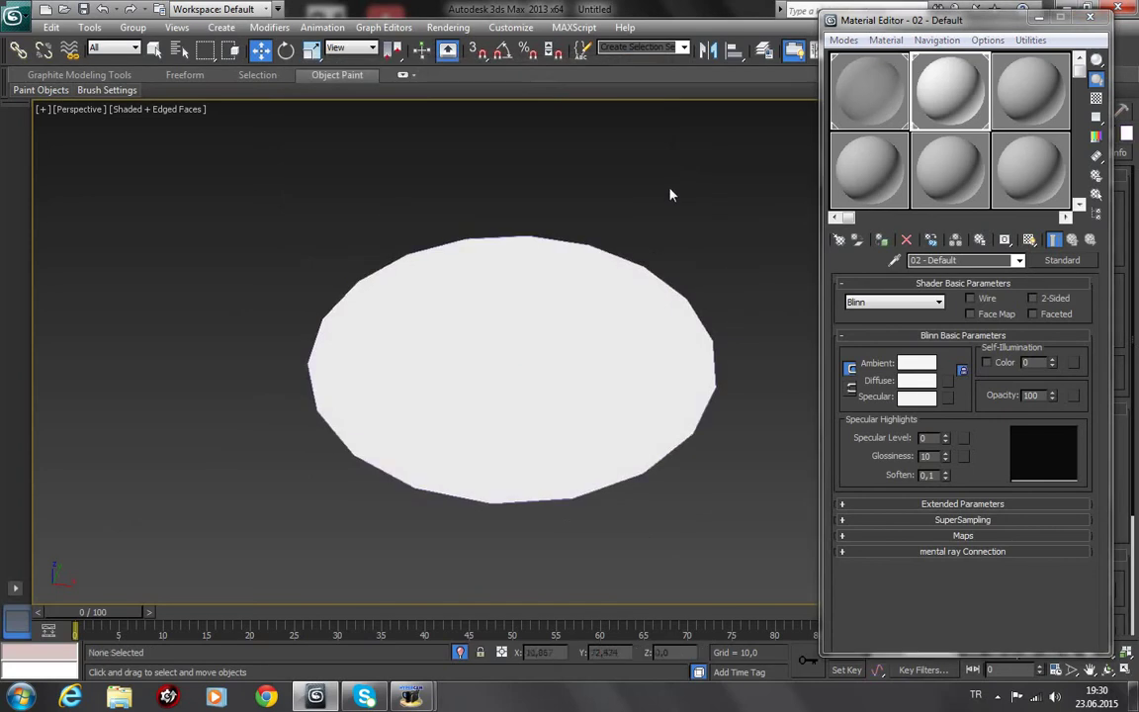
pyautogui.click(1090, 18)
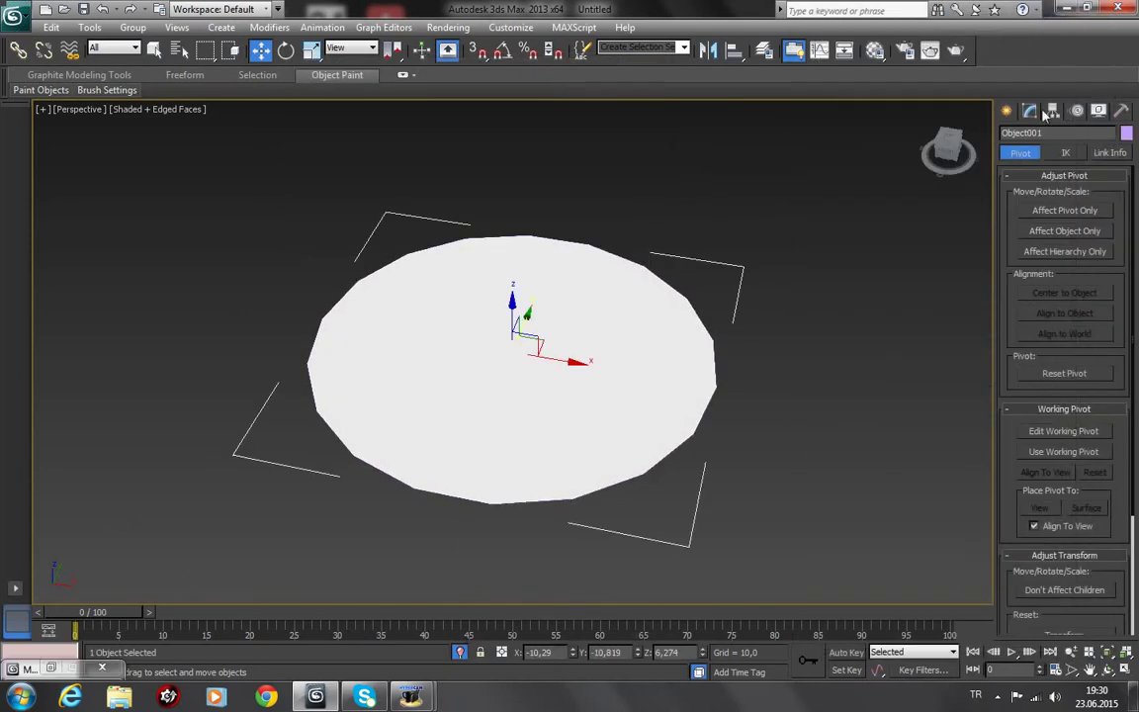
# Step: Add a TurboSmooth modifier to the disc from the Modifier List
pyautogui.click(1030, 115)
pyautogui.click(1125, 155)
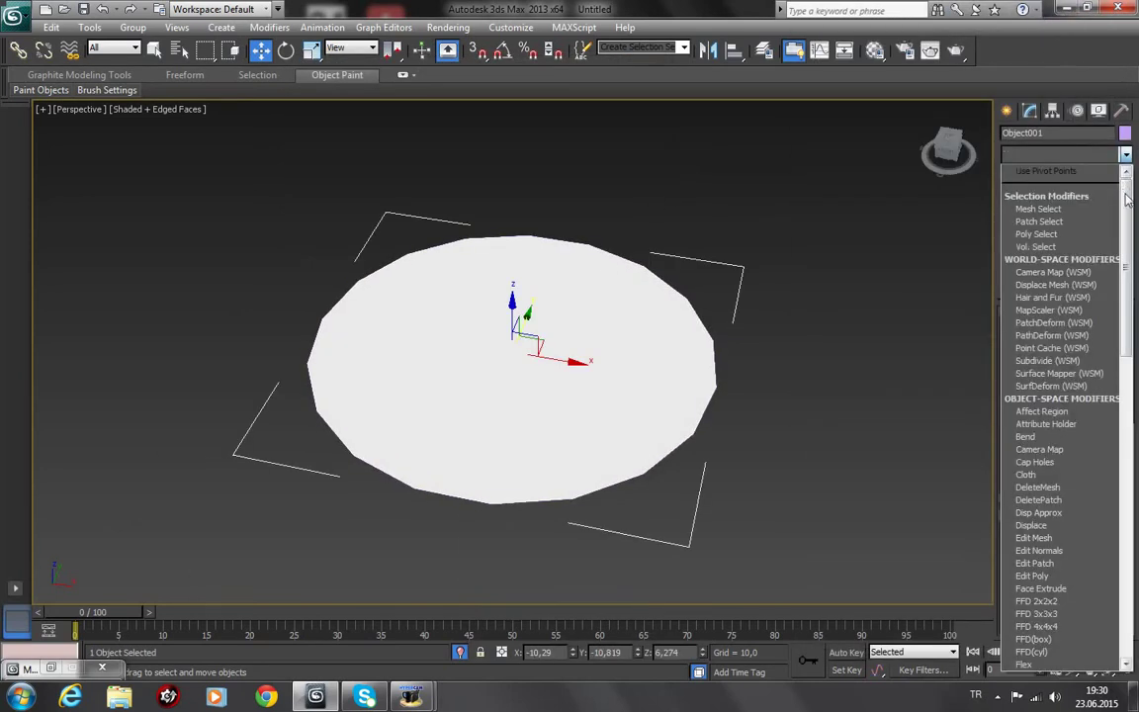
pyautogui.scroll(-5, 1138, 267)
pyautogui.moveTo(1137, 267); pyautogui.dragTo(1127, 495)
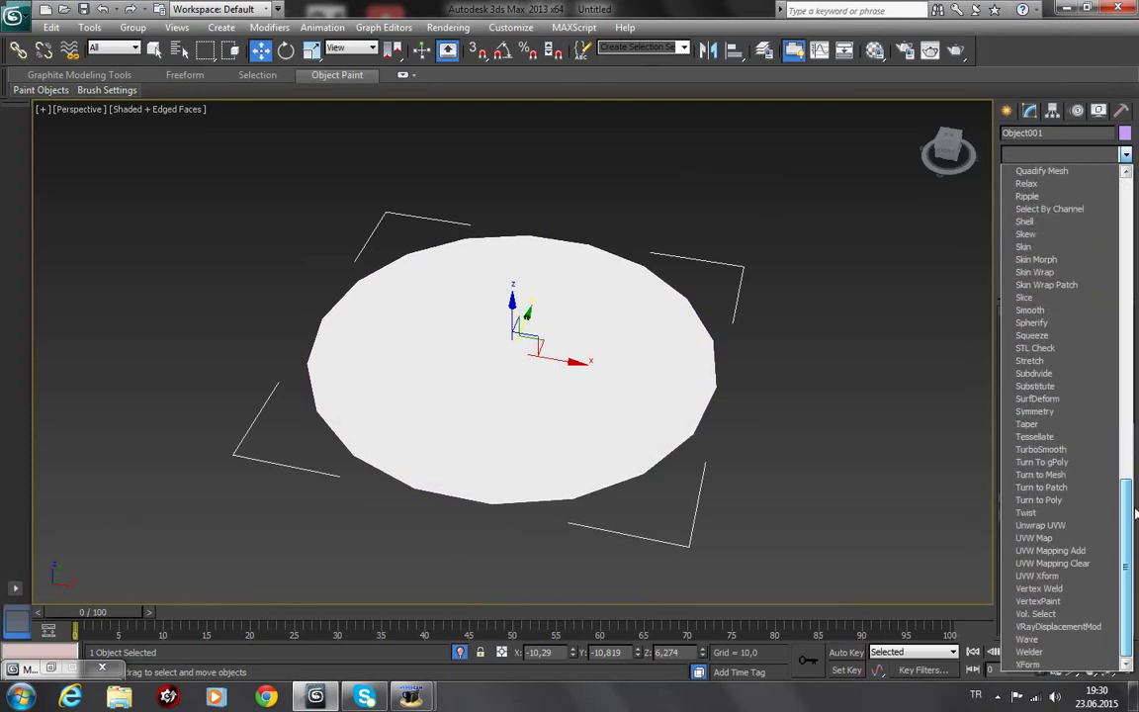
pyautogui.click(1076, 449)
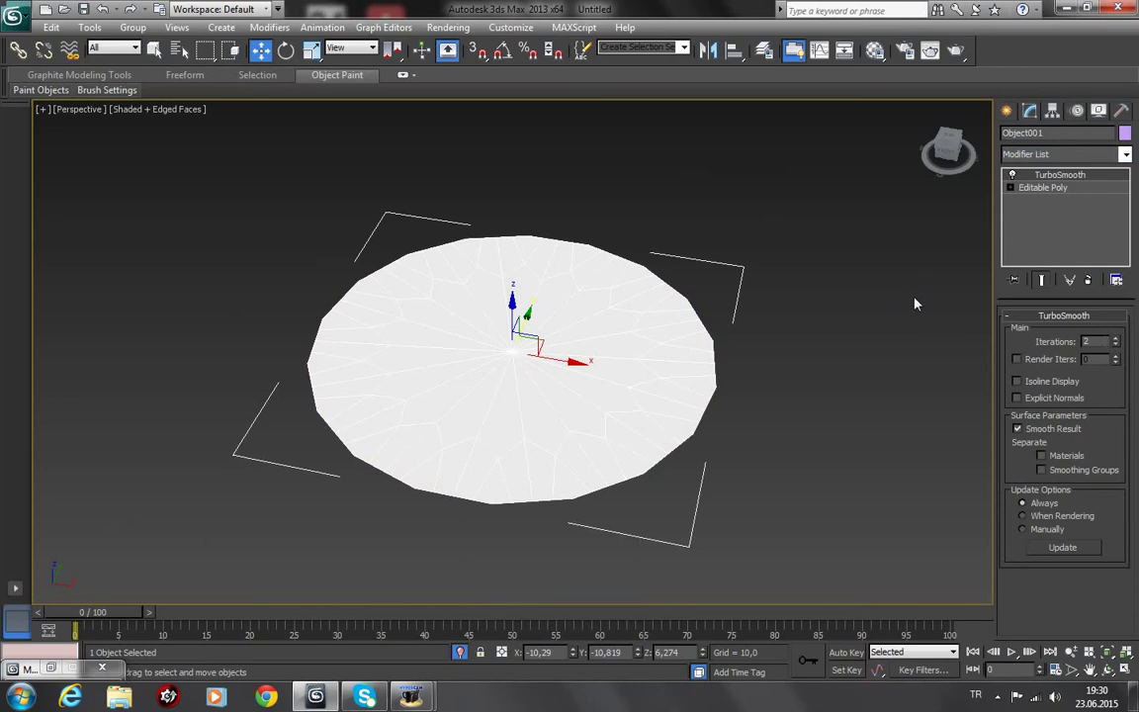
# Step: Select the disc's outer border loop in Editable Poly and nudge it slightly along Z
pyautogui.click(1012, 187)
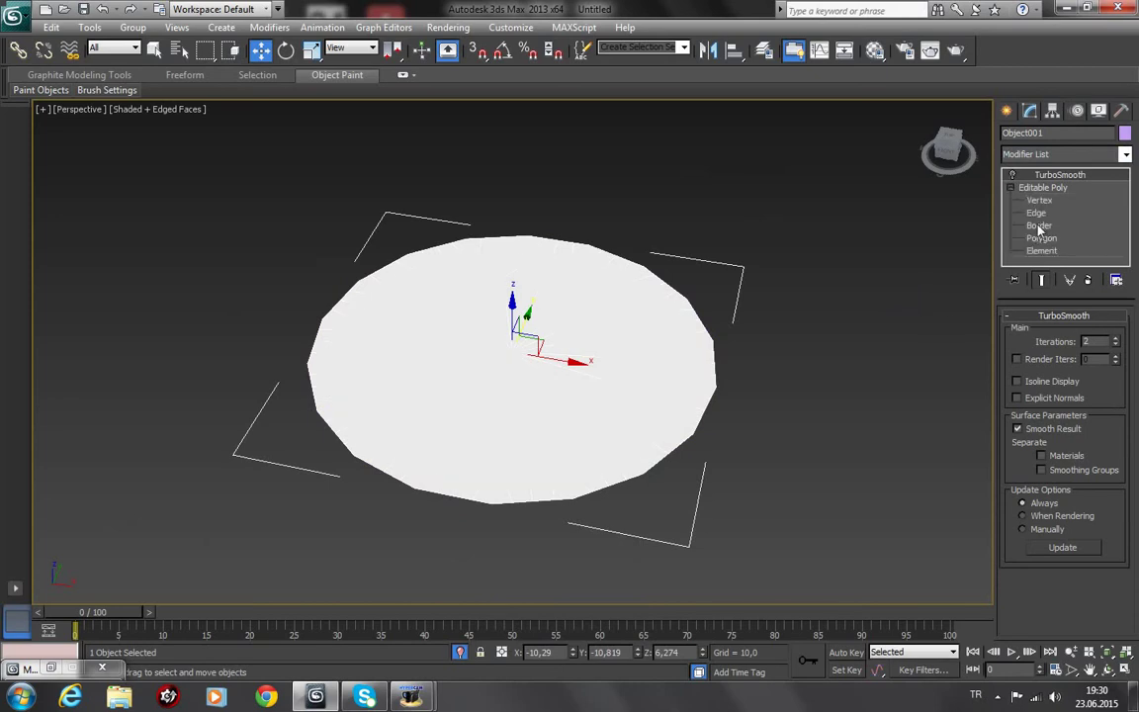
pyautogui.click(1040, 226)
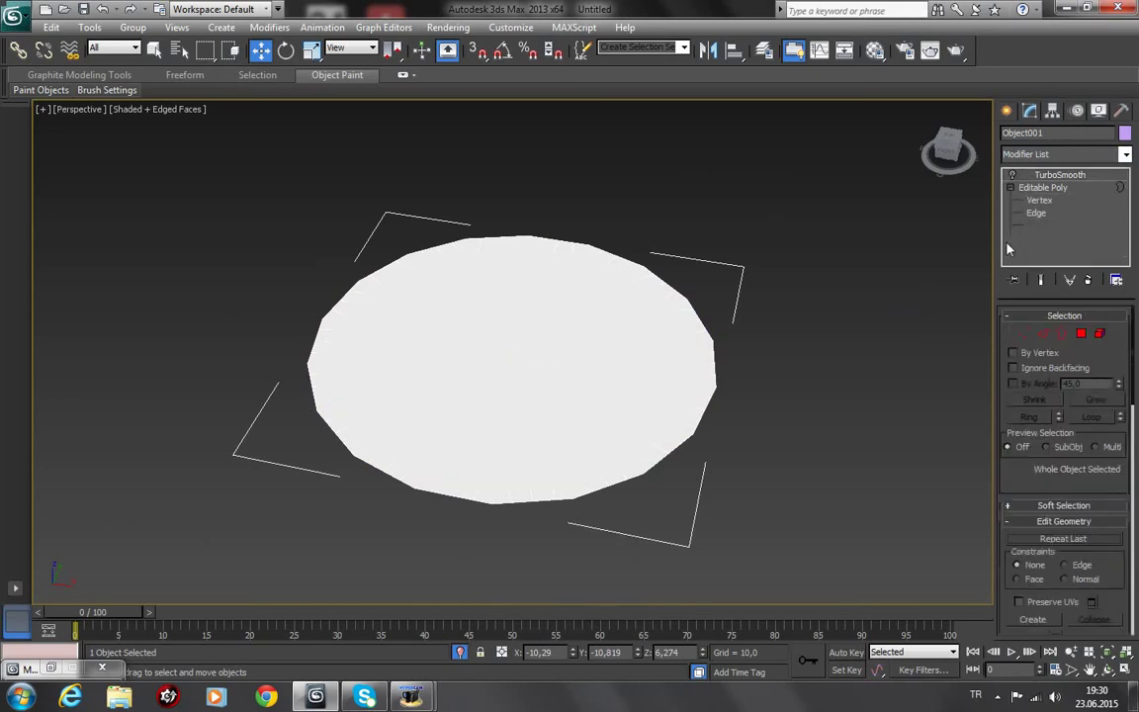
pyautogui.click(704, 421)
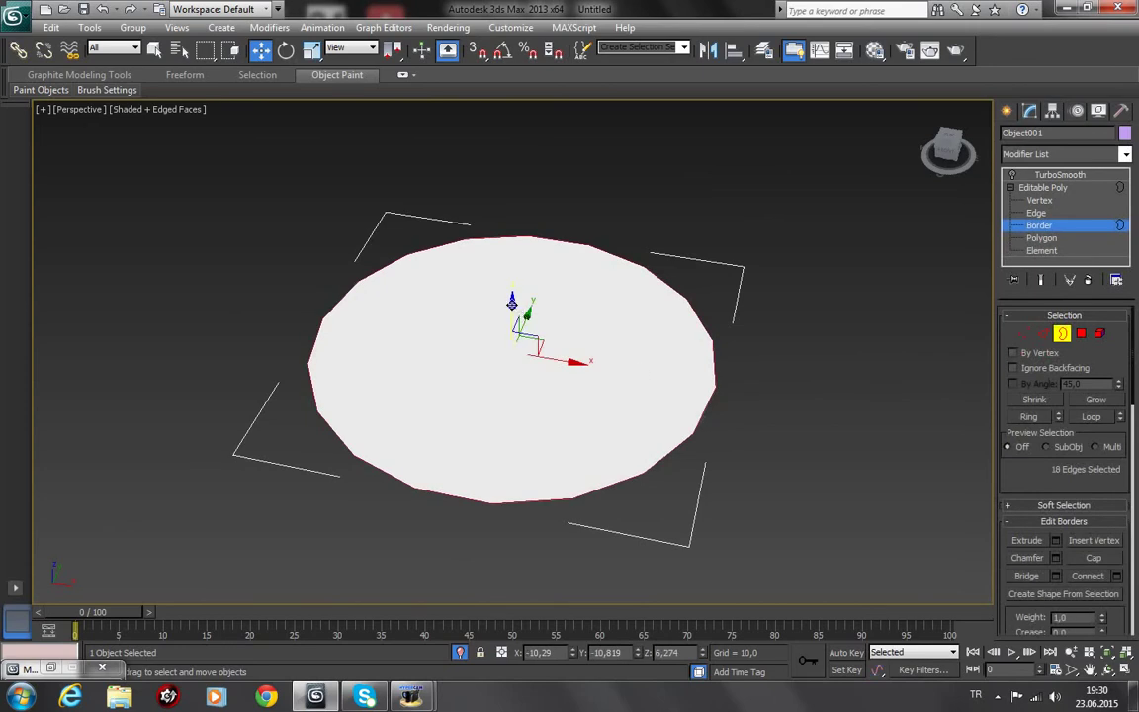
pyautogui.moveTo(512, 301); pyautogui.dragTo(522, 314)
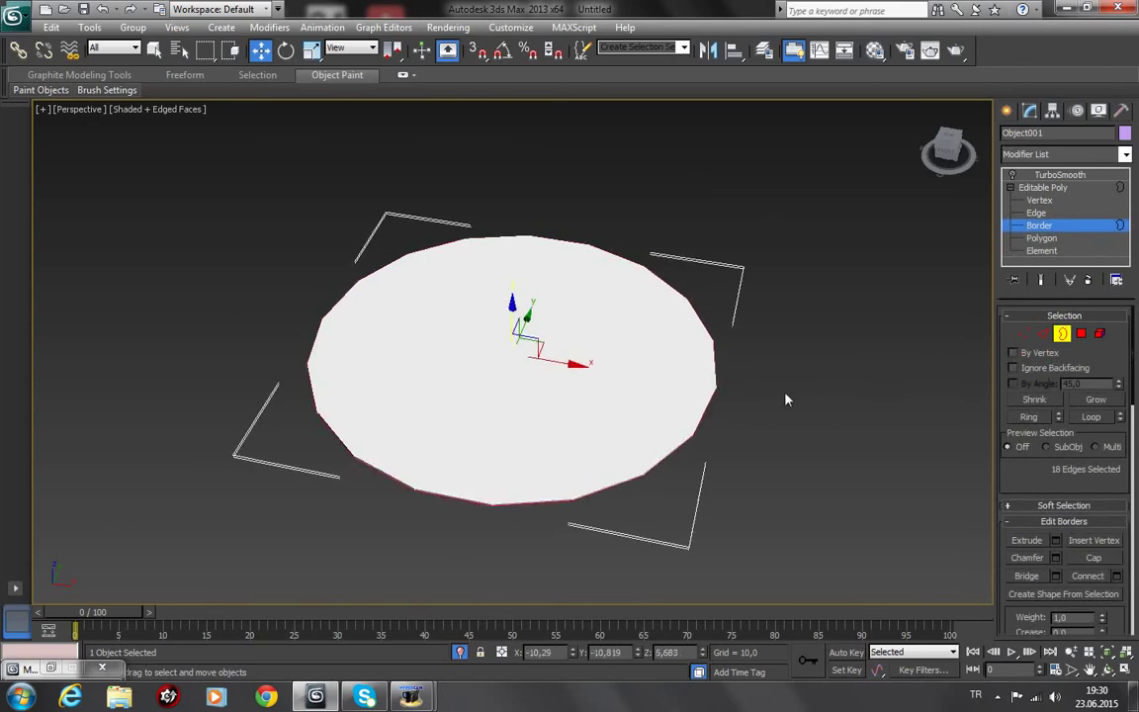
pyautogui.hotkey('ctrl', 'r')
pyautogui.moveTo(513, 471); pyautogui.dragTo(643, 87)
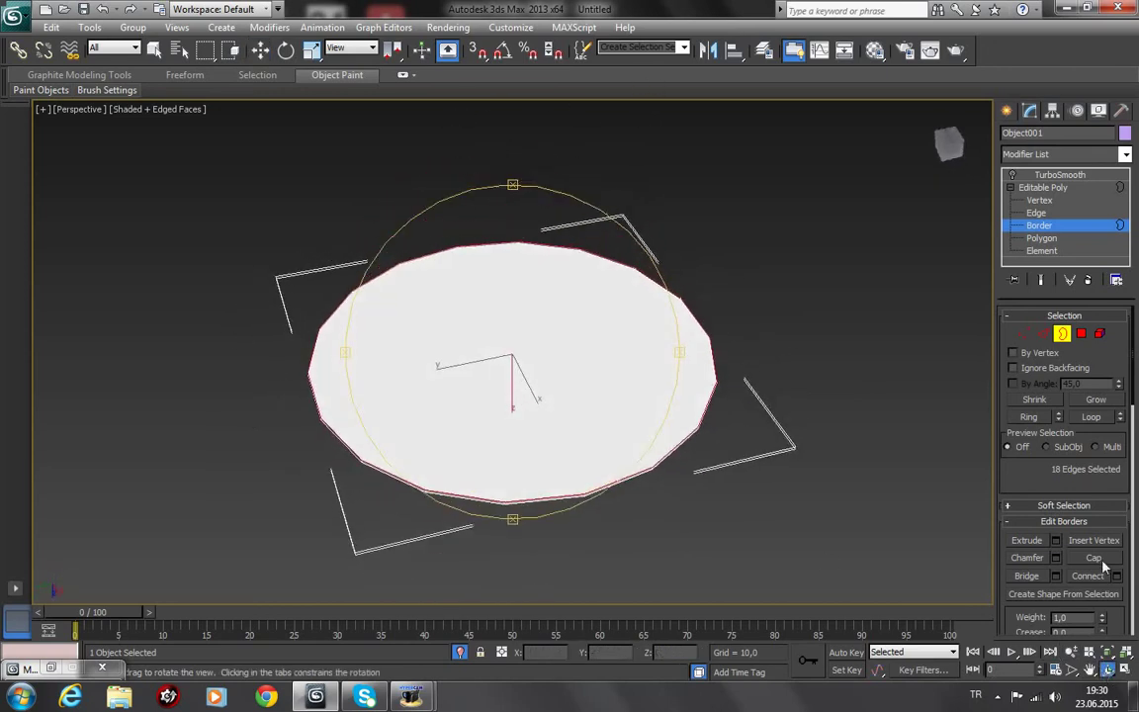
pyautogui.moveTo(451, 299)
pyautogui.mouseDown()
pyautogui.moveTo(517, 287)
pyautogui.moveTo(544, 489)
pyautogui.moveTo(542, 387)
pyautogui.mouseUp()
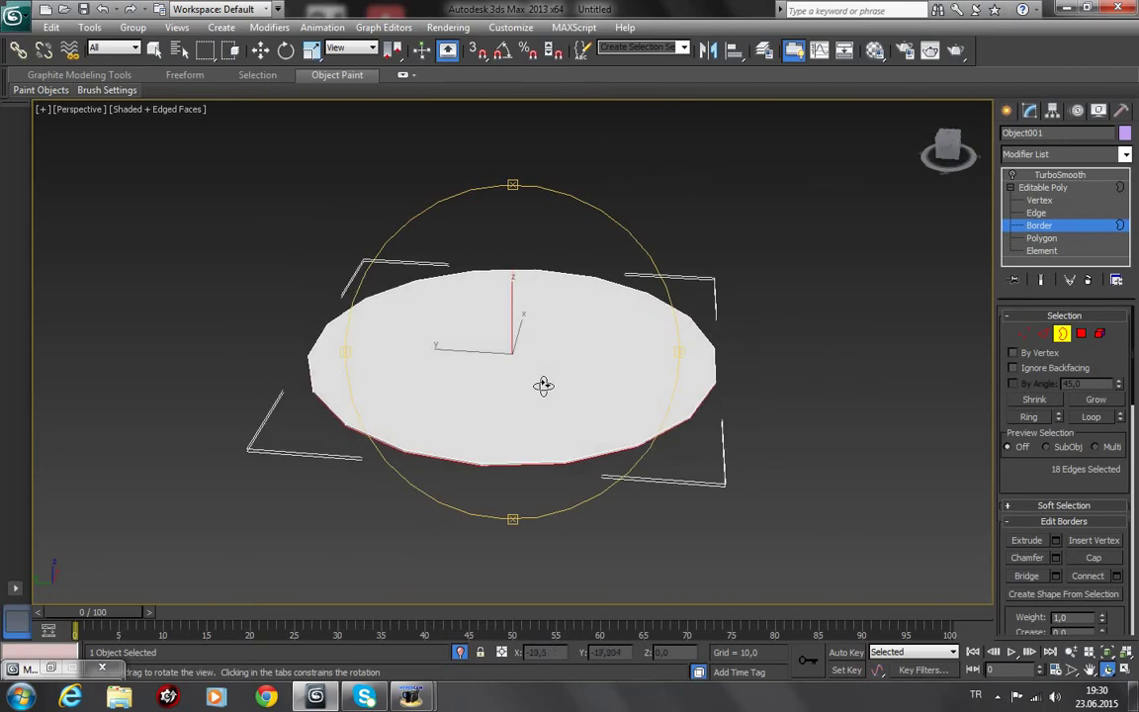
pyautogui.click(1041, 238)
# Step: Try an Outline of about -1.82 on the disc's face polygon, then cancel it
pyautogui.press('w')
pyautogui.click(494, 386)
pyautogui.rightClick(494, 360)
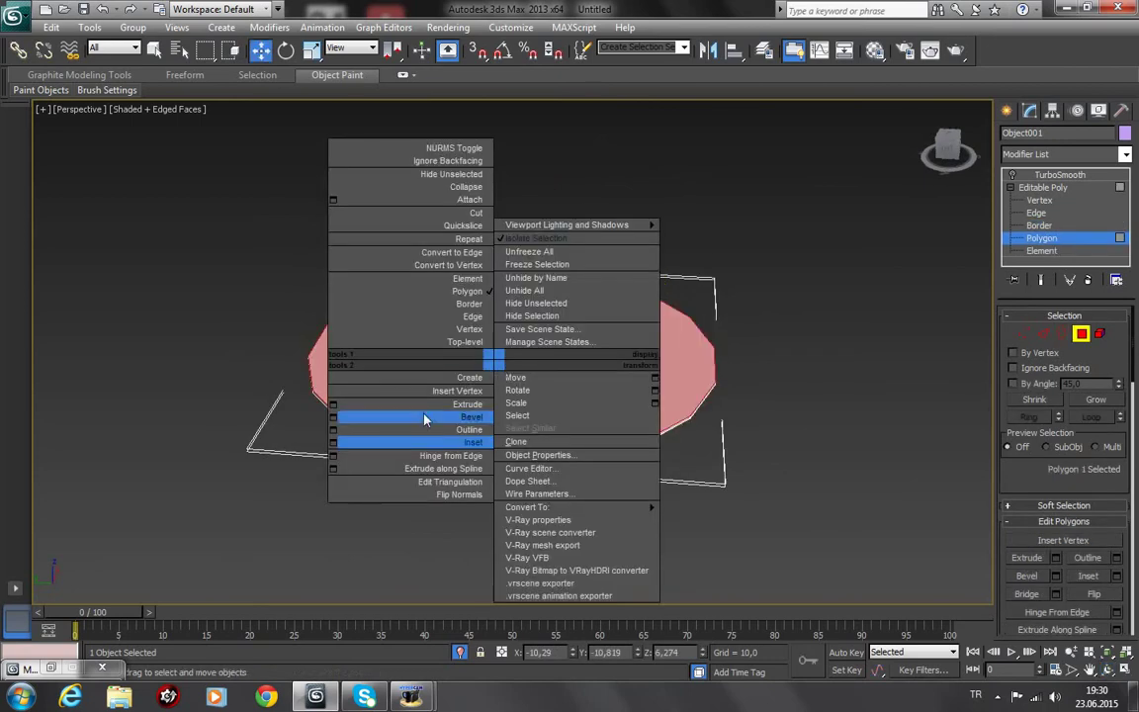
pyautogui.click(336, 432)
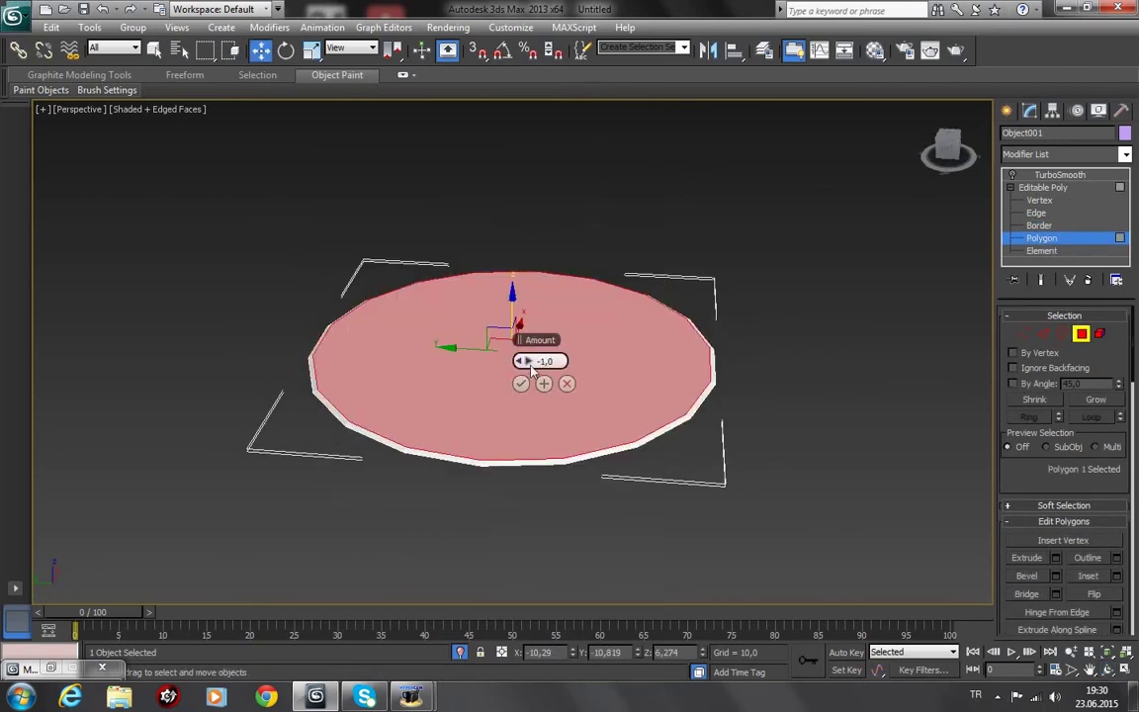
pyautogui.moveTo(523, 359); pyautogui.dragTo(523, 362)
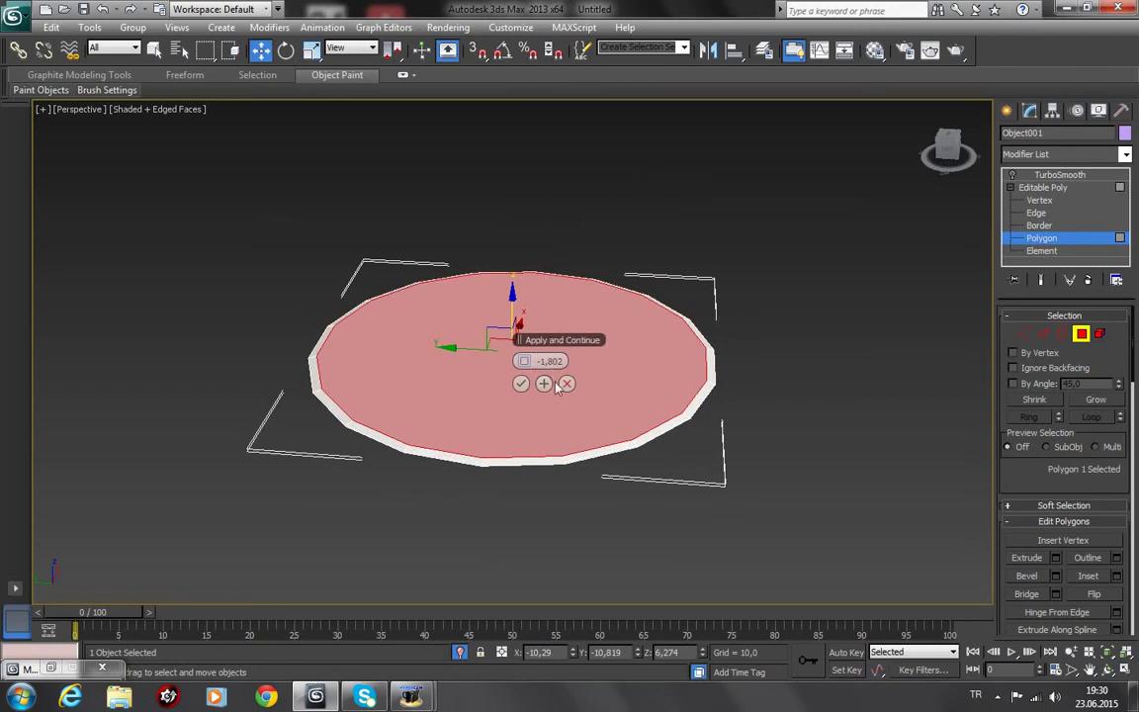
pyautogui.click(566, 384)
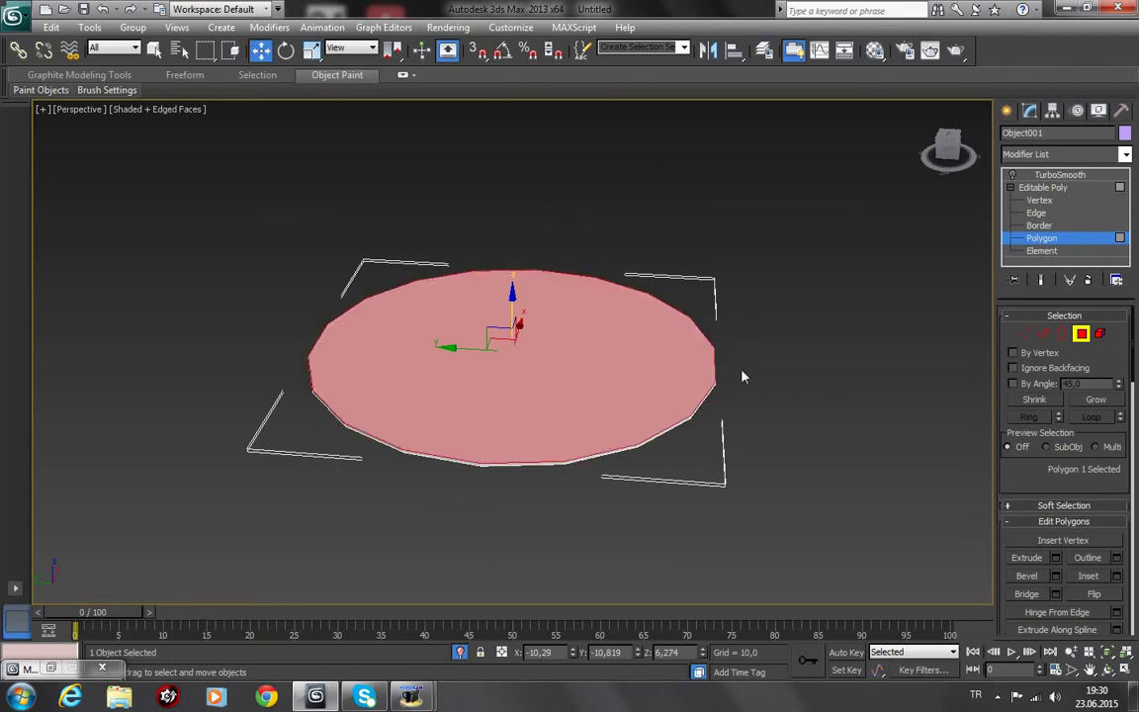
# Step: Inset the disc's face polygon by about 5.194 and deselect it
pyautogui.rightClick(543, 334)
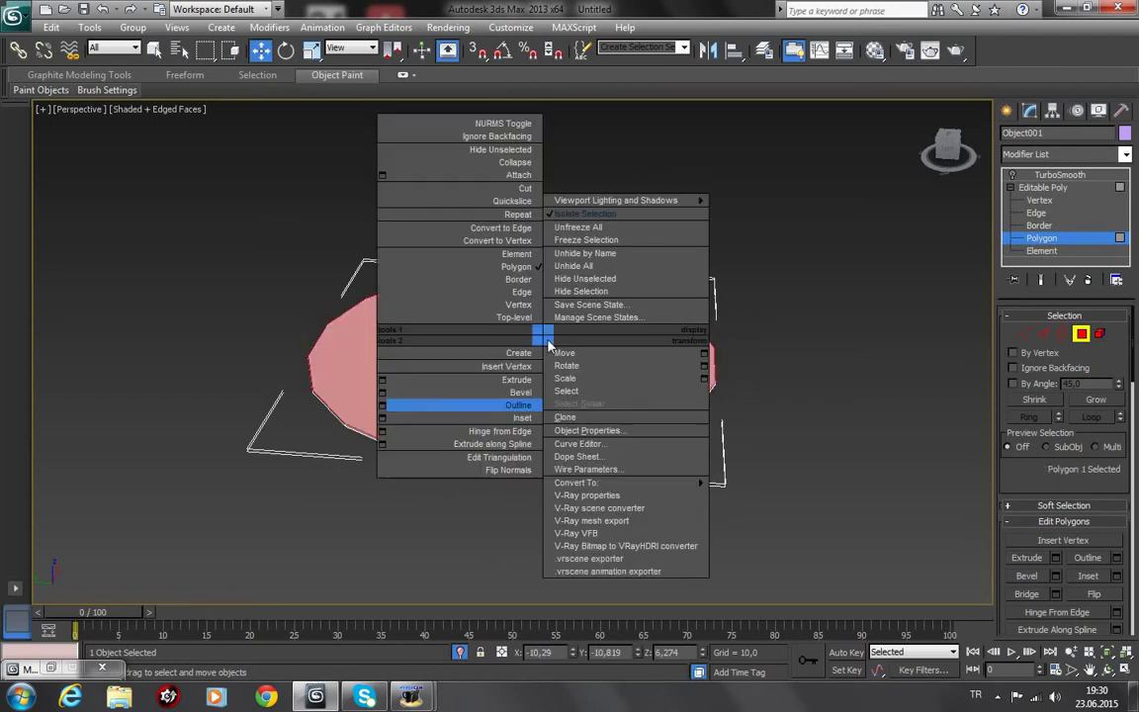
pyautogui.click(382, 418)
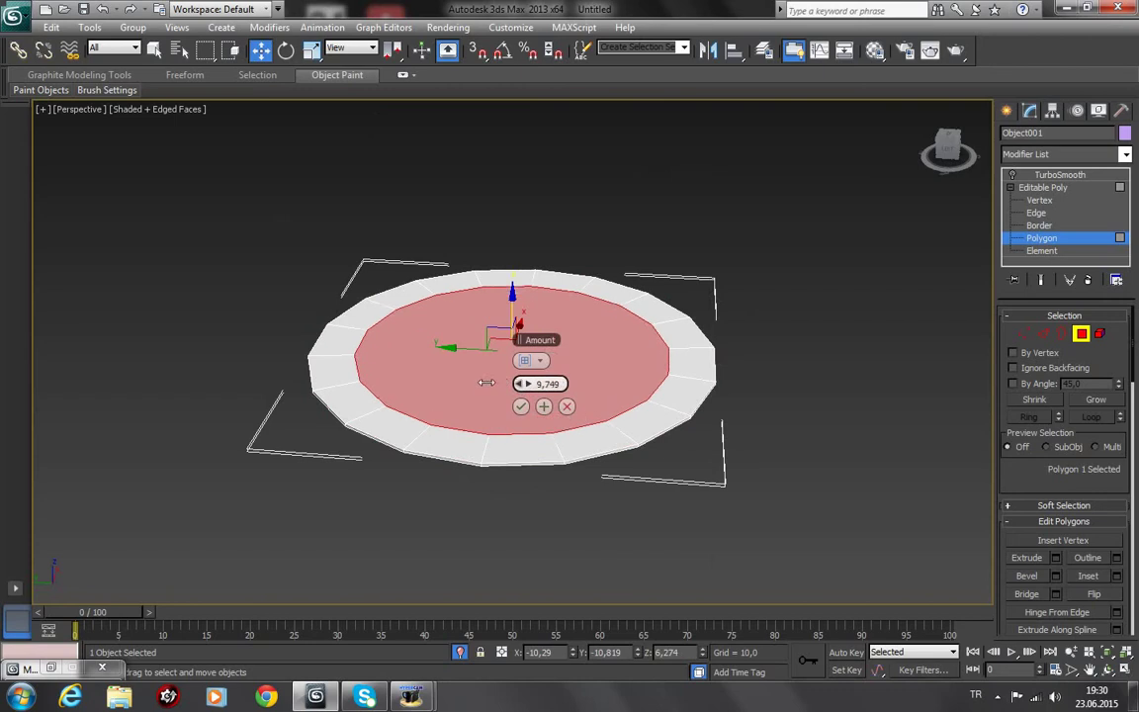
pyautogui.moveTo(485, 382)
pyautogui.mouseDown()
pyautogui.moveTo(453, 384)
pyautogui.moveTo(485, 361)
pyautogui.moveTo(529, 385)
pyautogui.moveTo(490, 351)
pyautogui.mouseUp()
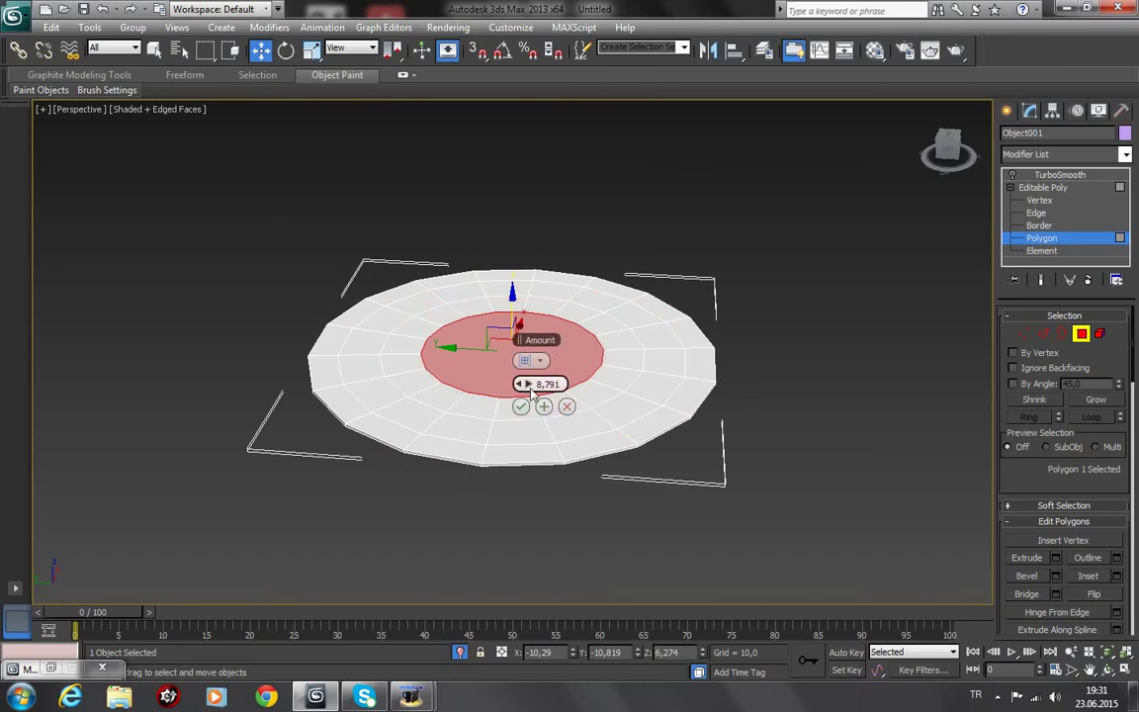
pyautogui.click(520, 406)
pyautogui.click(966, 590)
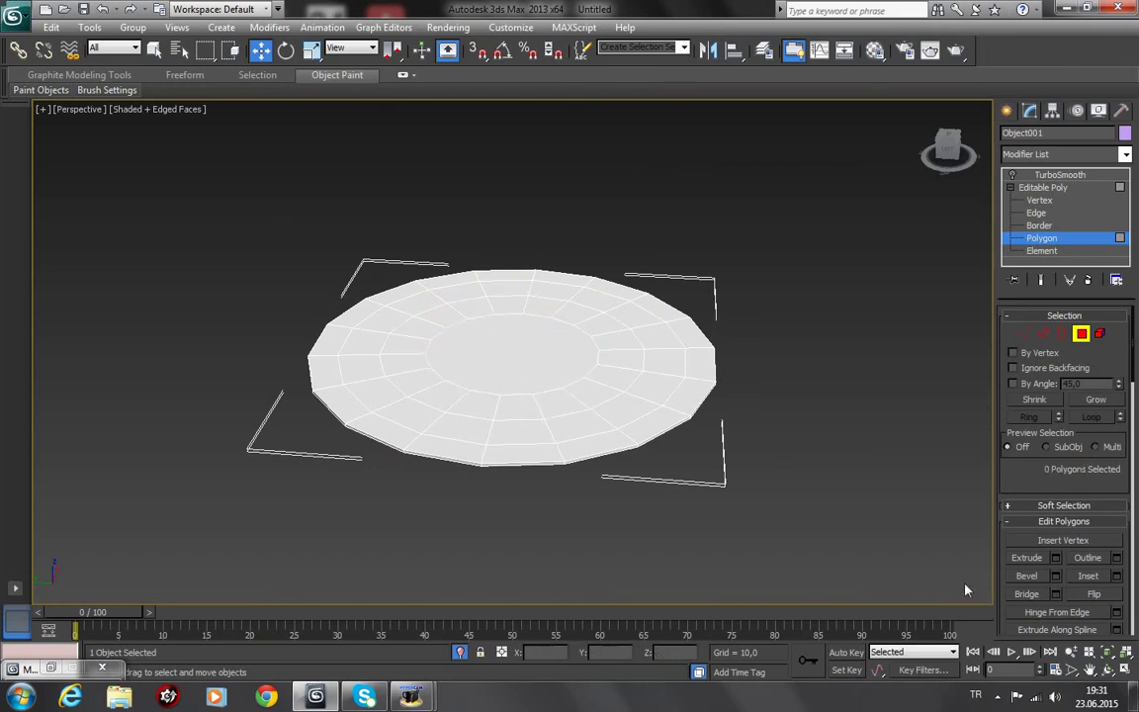
pyautogui.hotkey('ctrl', 'r')
pyautogui.moveTo(539, 445)
pyautogui.mouseDown()
pyautogui.moveTo(605, 191)
pyautogui.moveTo(549, 159)
pyautogui.mouseUp()
pyautogui.click(260, 49)
# Step: Inset the inner face repeatedly with Apply and Continue, leaving concentric rings around a small centre
pyautogui.click(536, 351)
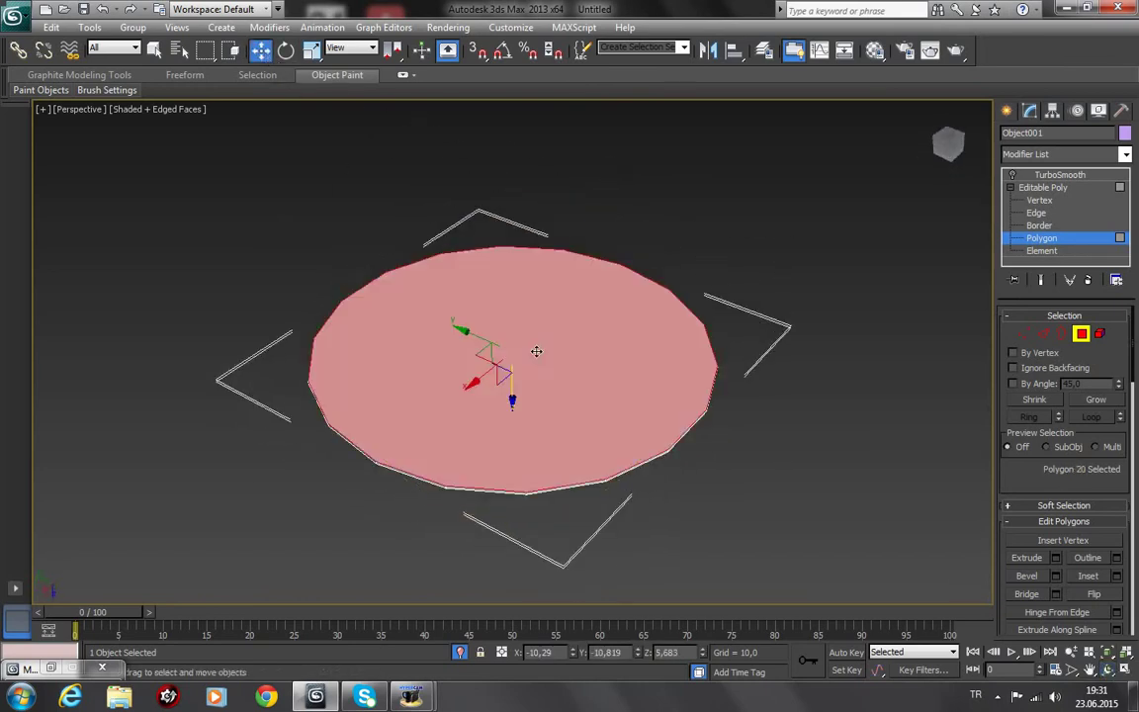
pyautogui.rightClick(539, 358)
pyautogui.click(373, 427)
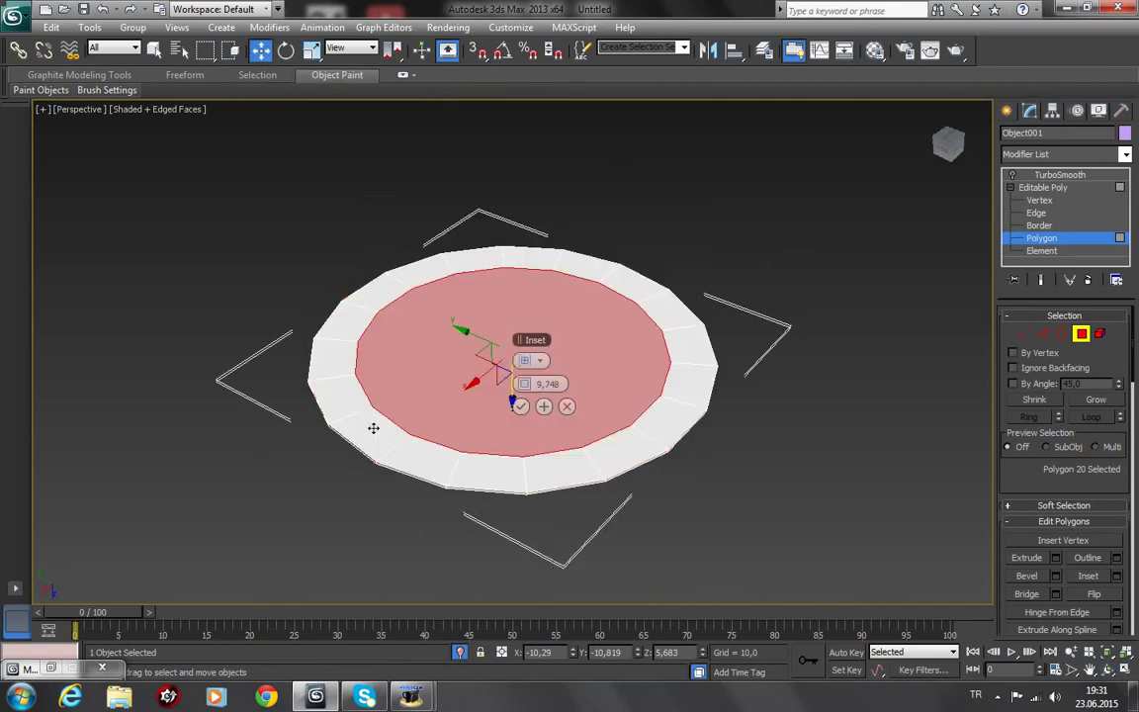
pyautogui.moveTo(517, 384); pyautogui.dragTo(469, 386)
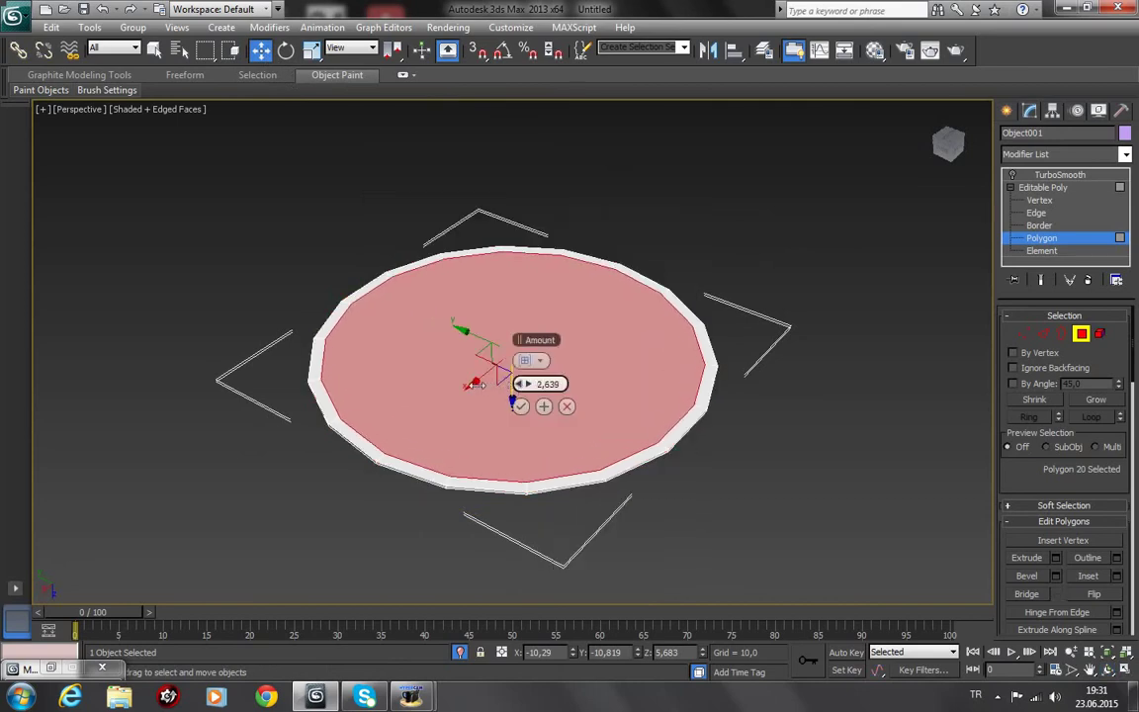
pyautogui.click(544, 406)
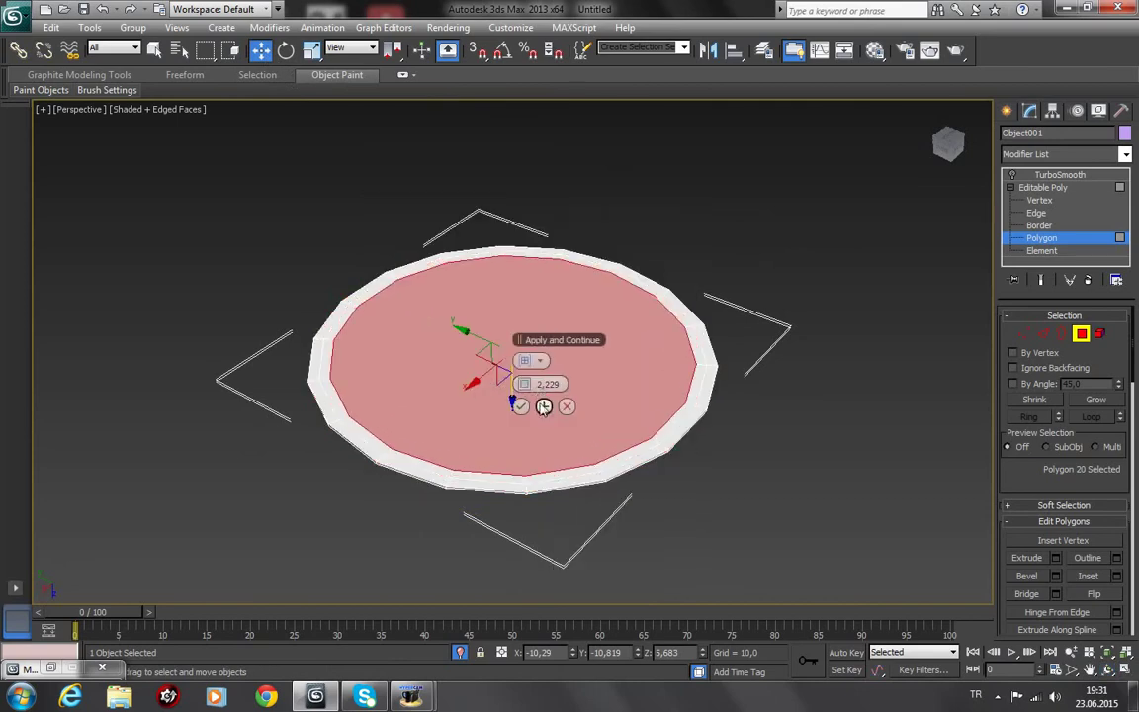
pyautogui.moveTo(529, 388); pyautogui.dragTo(530, 347)
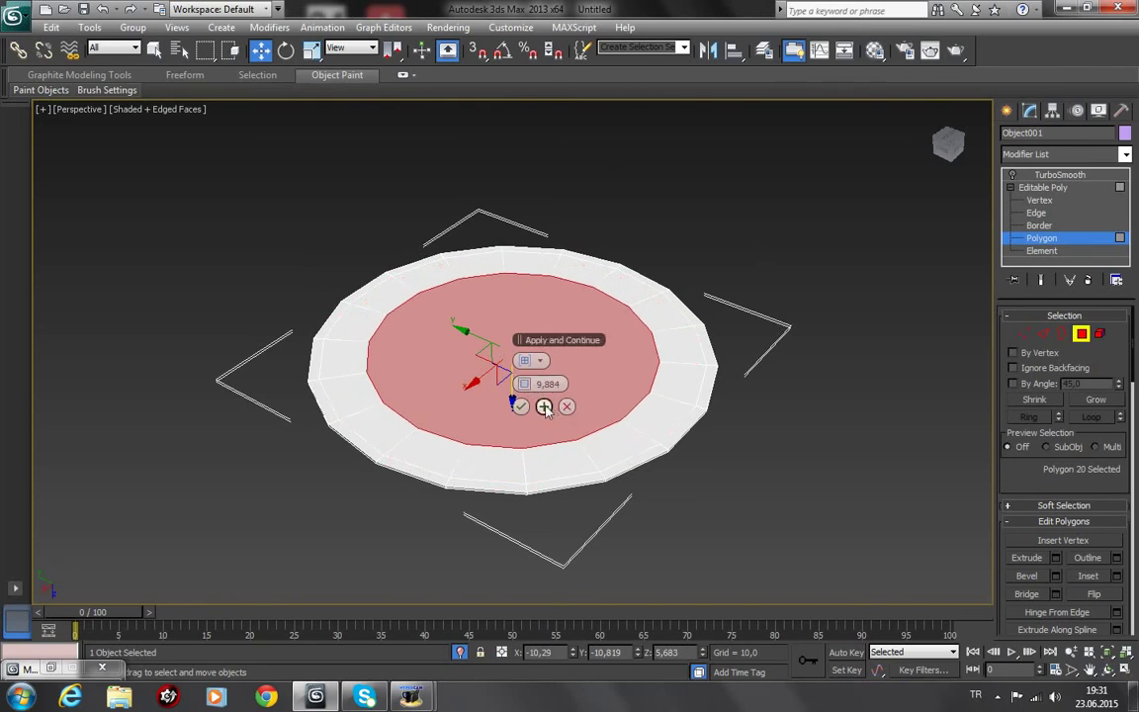
pyautogui.click(544, 407)
pyautogui.moveTo(542, 384); pyautogui.dragTo(542, 375)
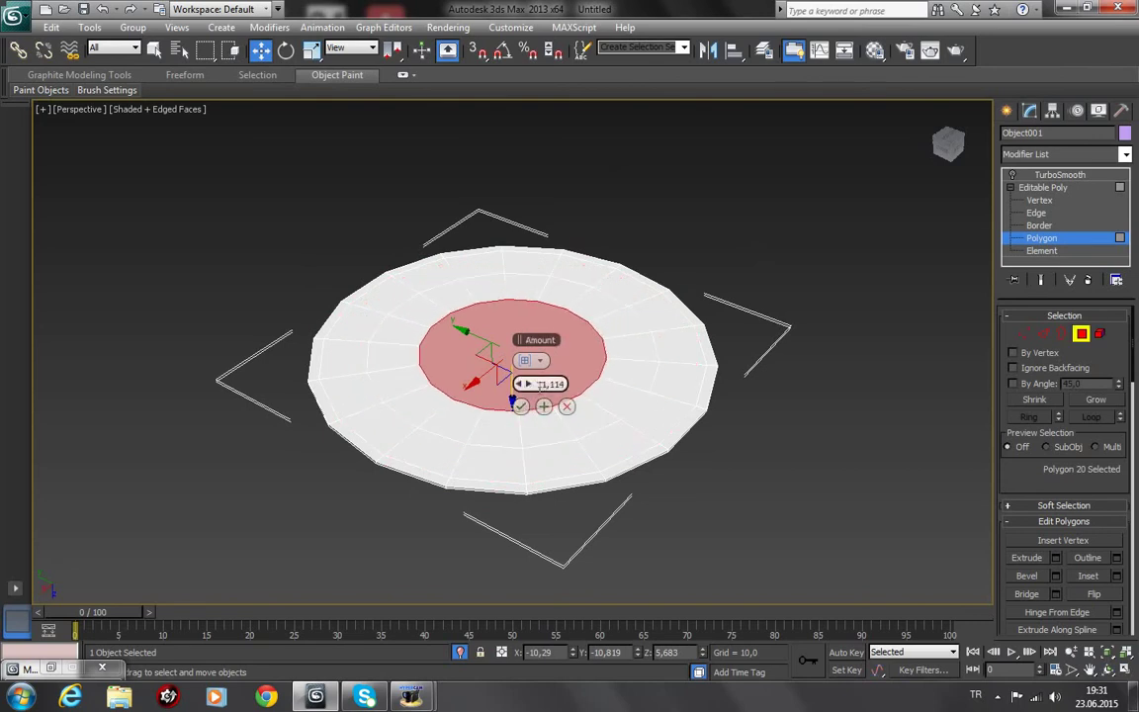
pyautogui.click(521, 407)
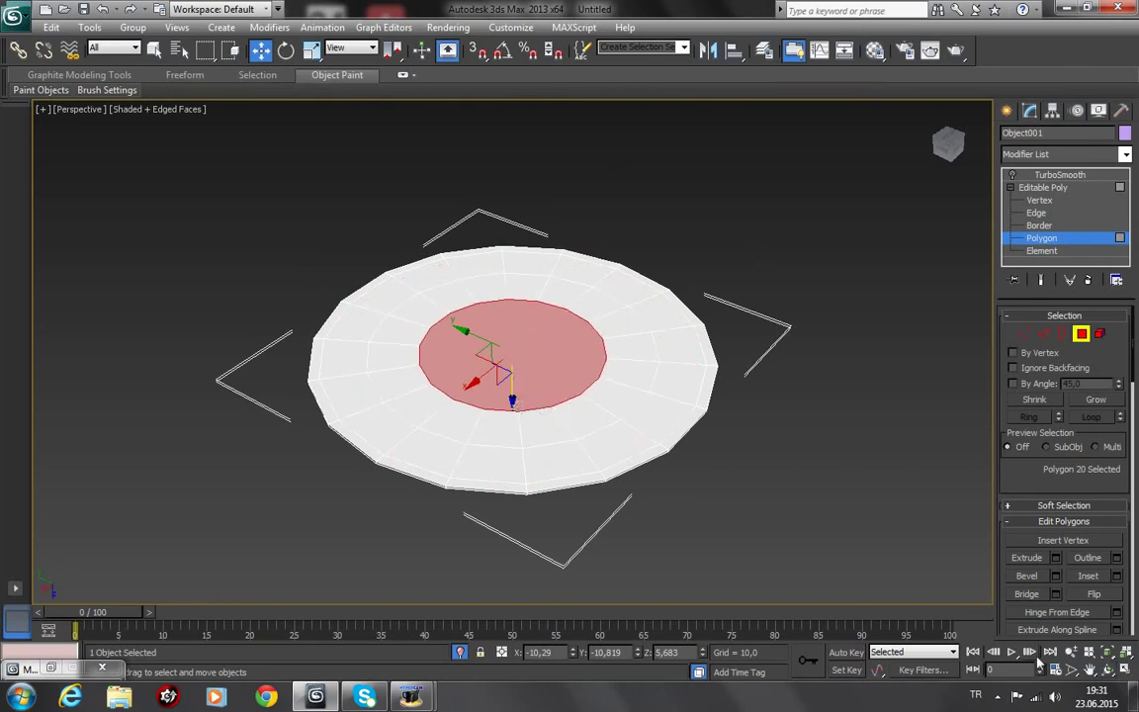
pyautogui.click(1108, 670)
pyautogui.moveTo(572, 445); pyautogui.dragTo(589, 396)
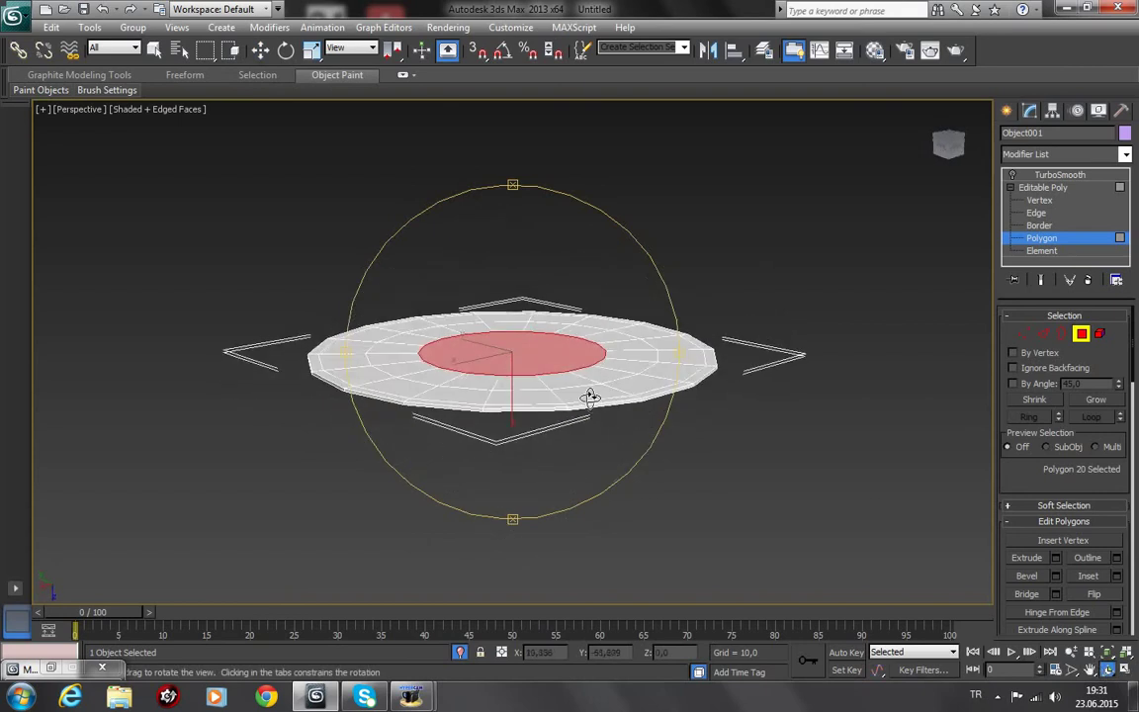
pyautogui.scroll(4, 589, 395)
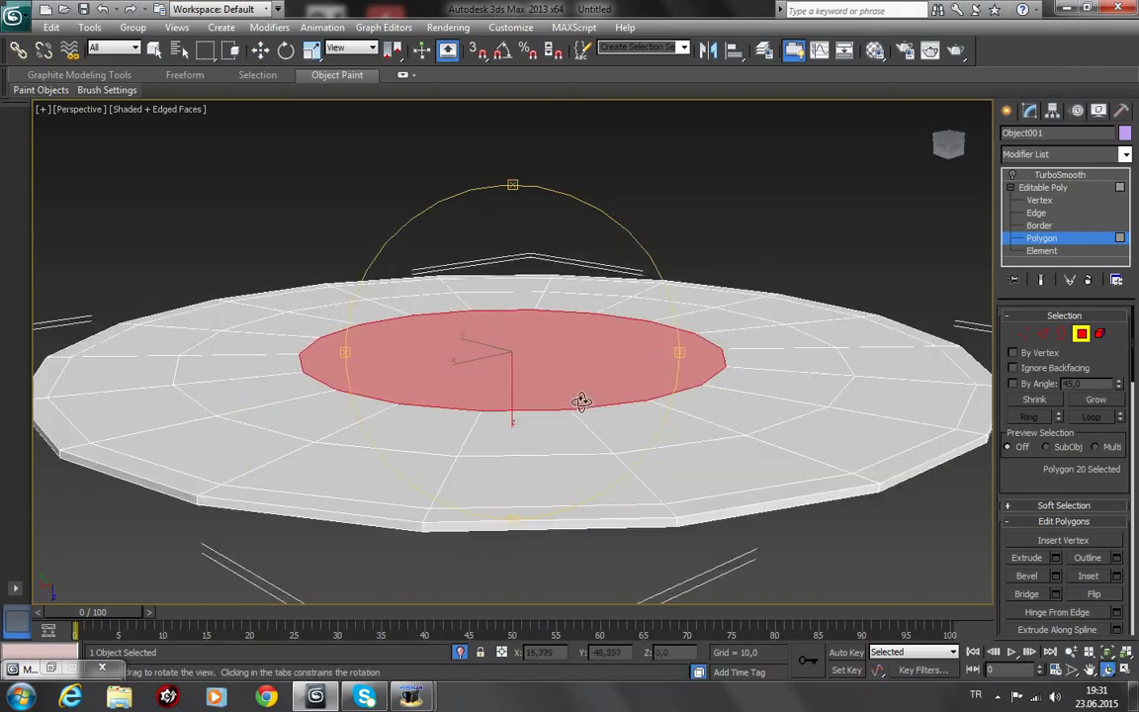
# Step: Select the ring of rim edges and Connect them with 2 segments and Pinch 75
pyautogui.click(1037, 212)
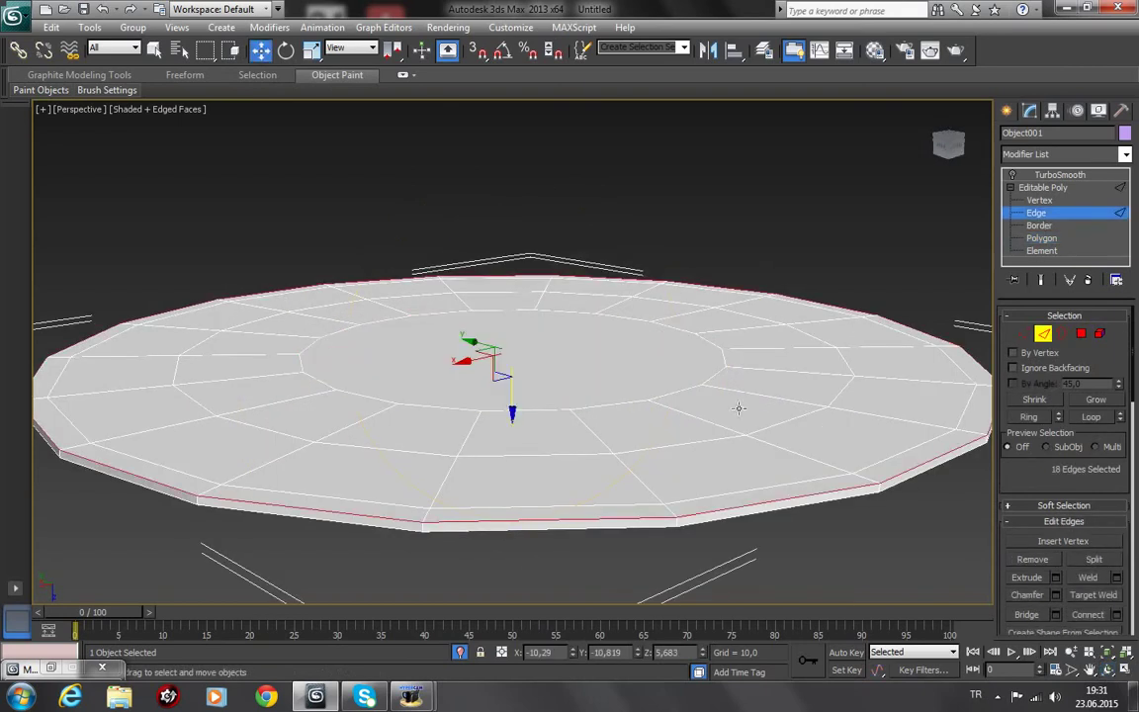
pyautogui.click(420, 529)
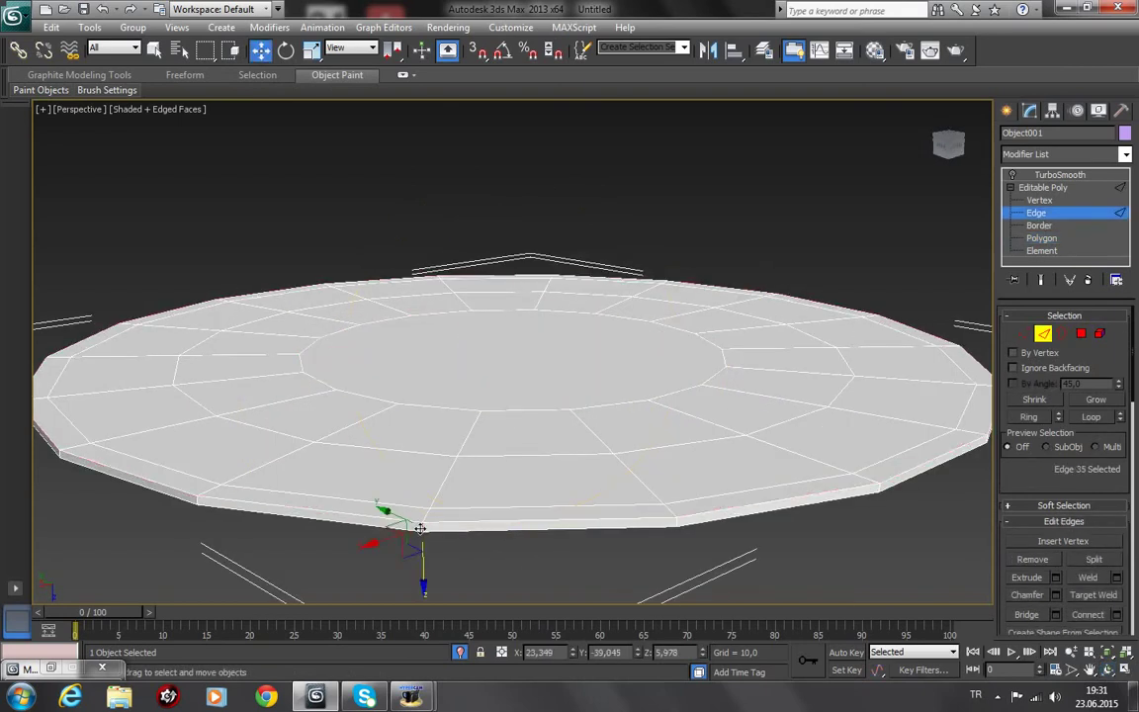
pyautogui.click(1026, 418)
pyautogui.moveTo(1037, 469); pyautogui.dragTo(1037, 412)
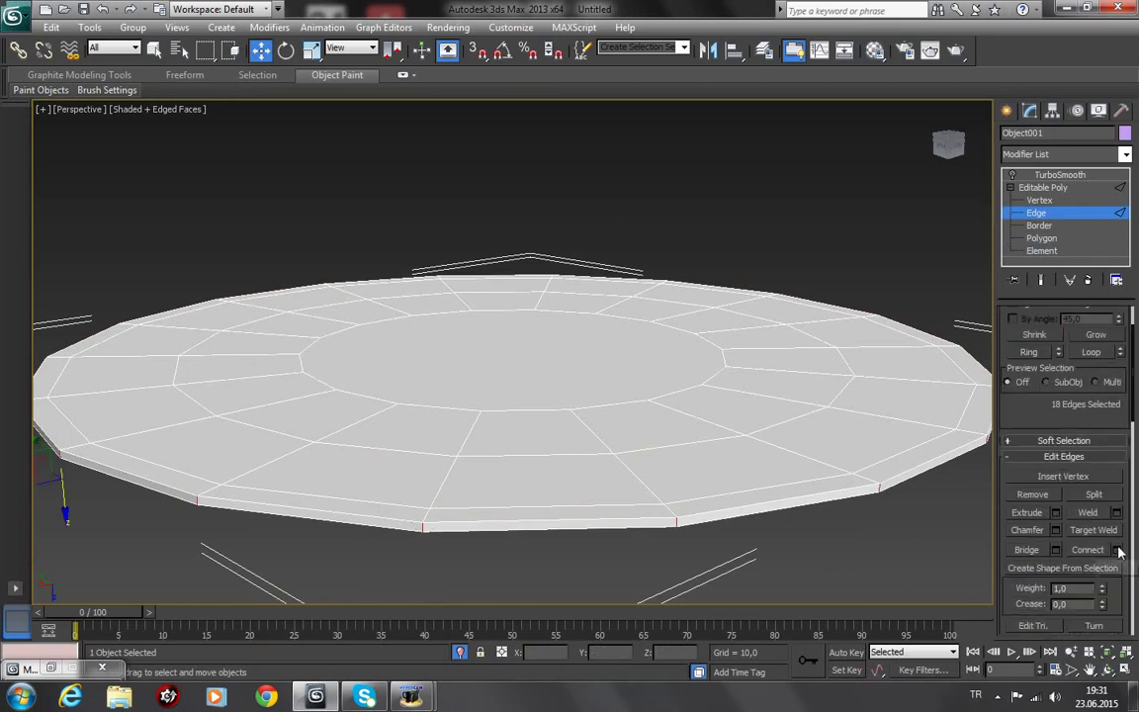
pyautogui.hotkey('ctrl', 'shift', 'e')
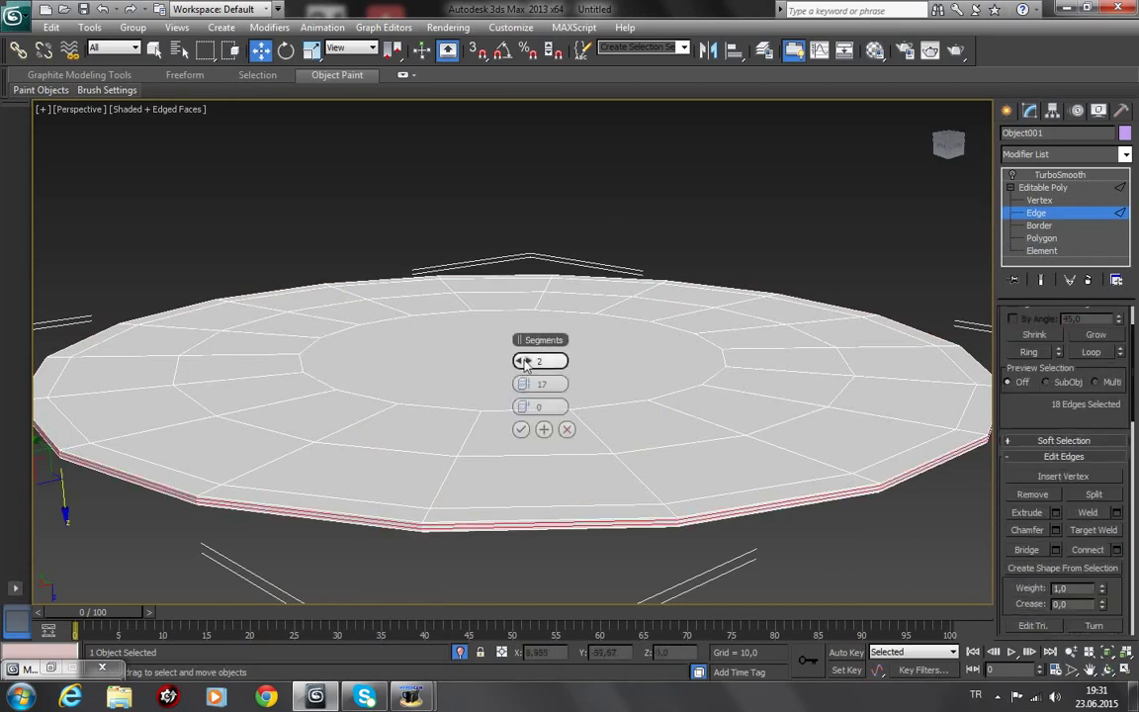
pyautogui.moveTo(534, 361)
pyautogui.mouseDown()
pyautogui.moveTo(593, 384)
pyautogui.moveTo(814, 389)
pyautogui.moveTo(715, 391)
pyautogui.mouseUp()
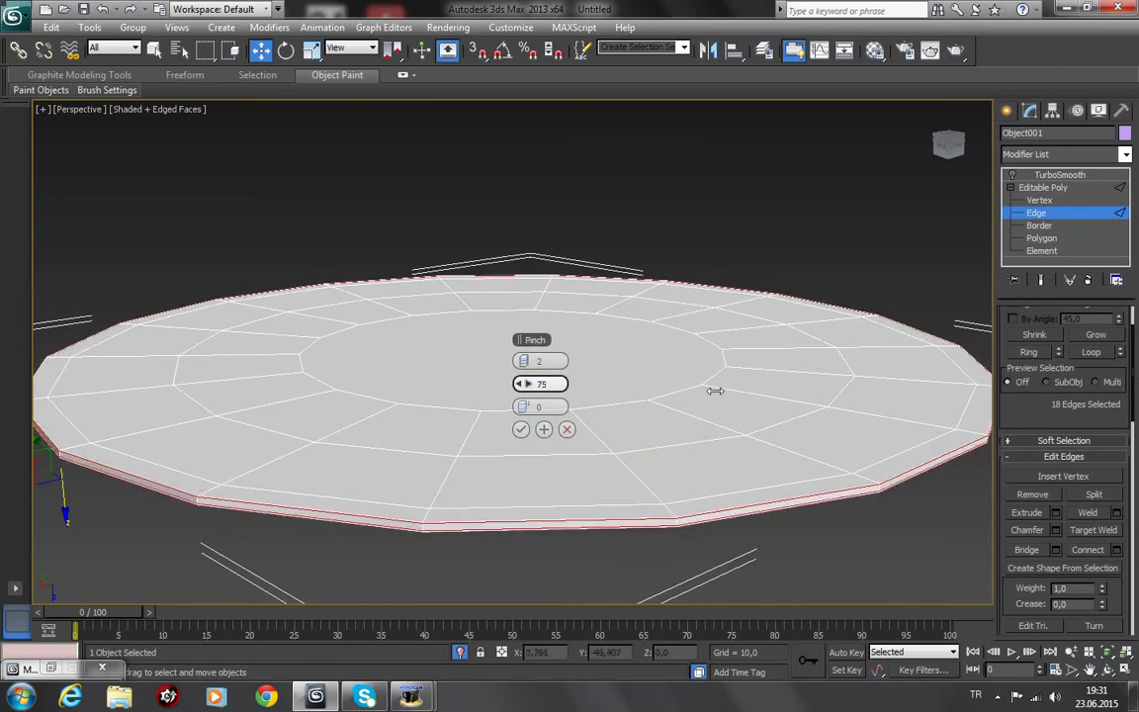
pyautogui.click(522, 430)
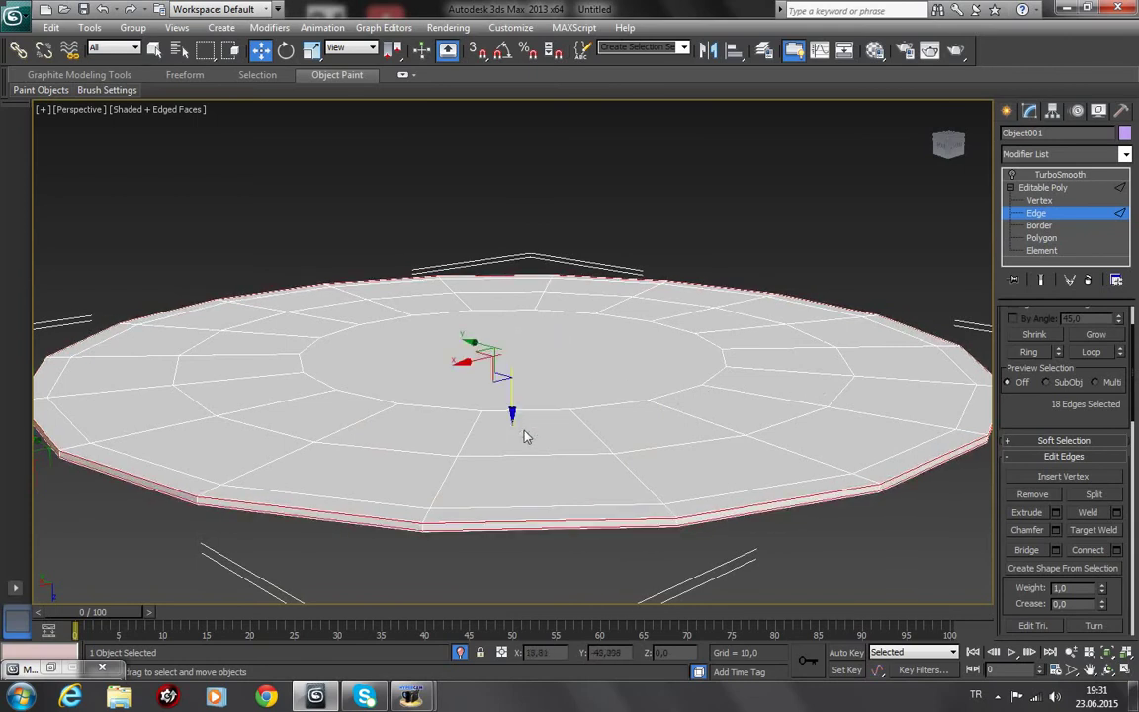
pyautogui.click(1043, 187)
# Step: Enable TurboSmooth on the disc at 2 iterations with Render Iters 3, then reselect the disc
pyautogui.click(1029, 175)
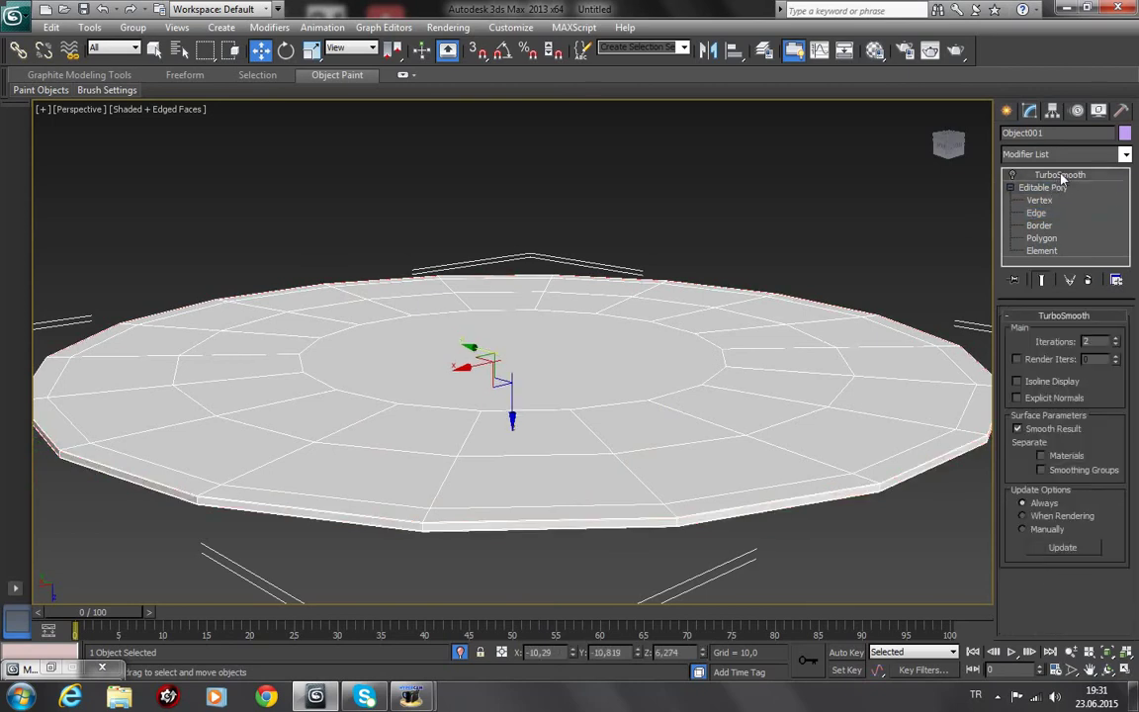
pyautogui.click(1013, 175)
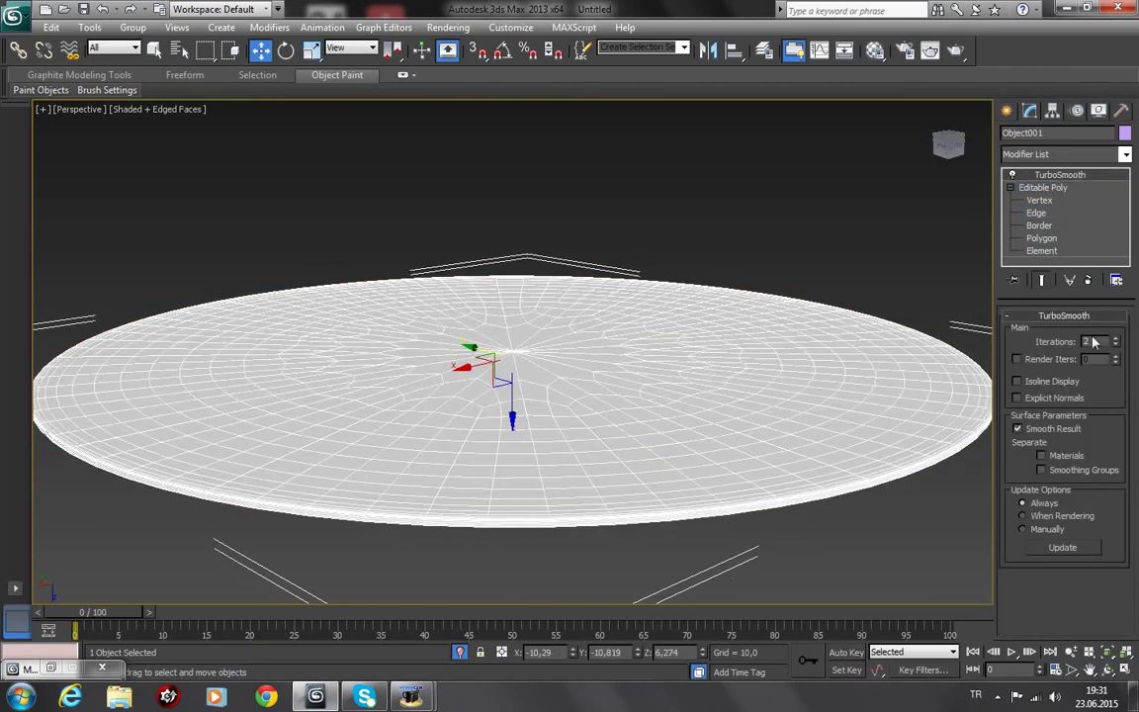
pyautogui.click(1016, 359)
pyautogui.click(870, 246)
pyautogui.press('F4')
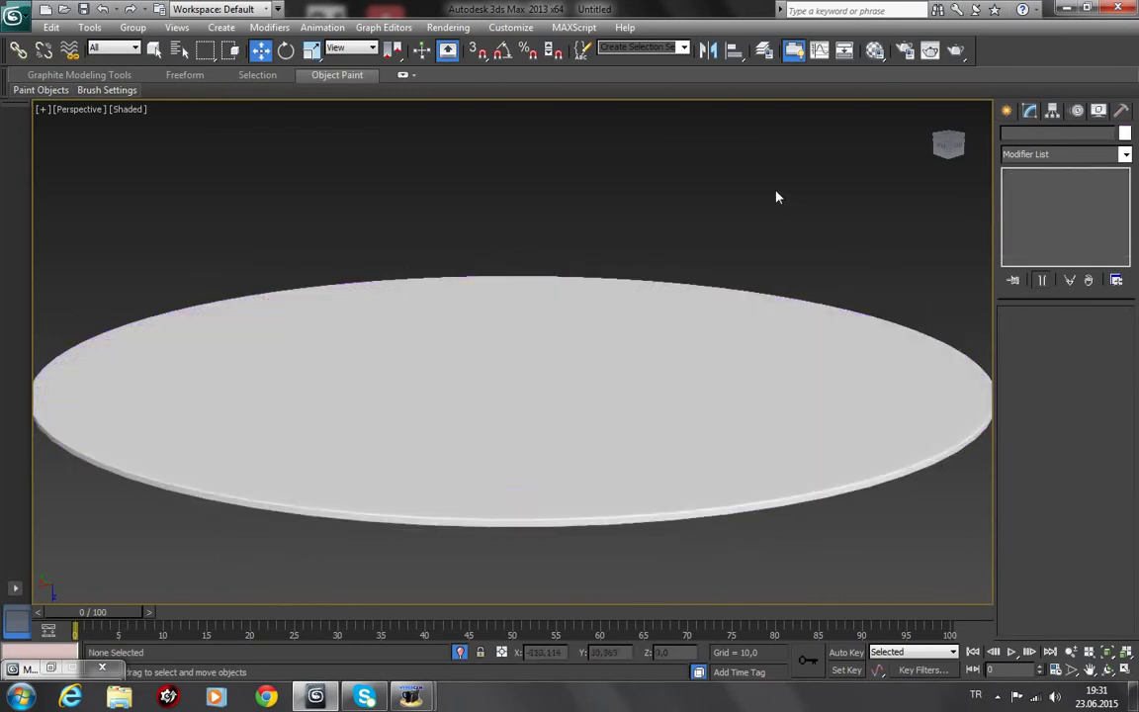
pyautogui.scroll(-3, 778, 197)
pyautogui.click(571, 336)
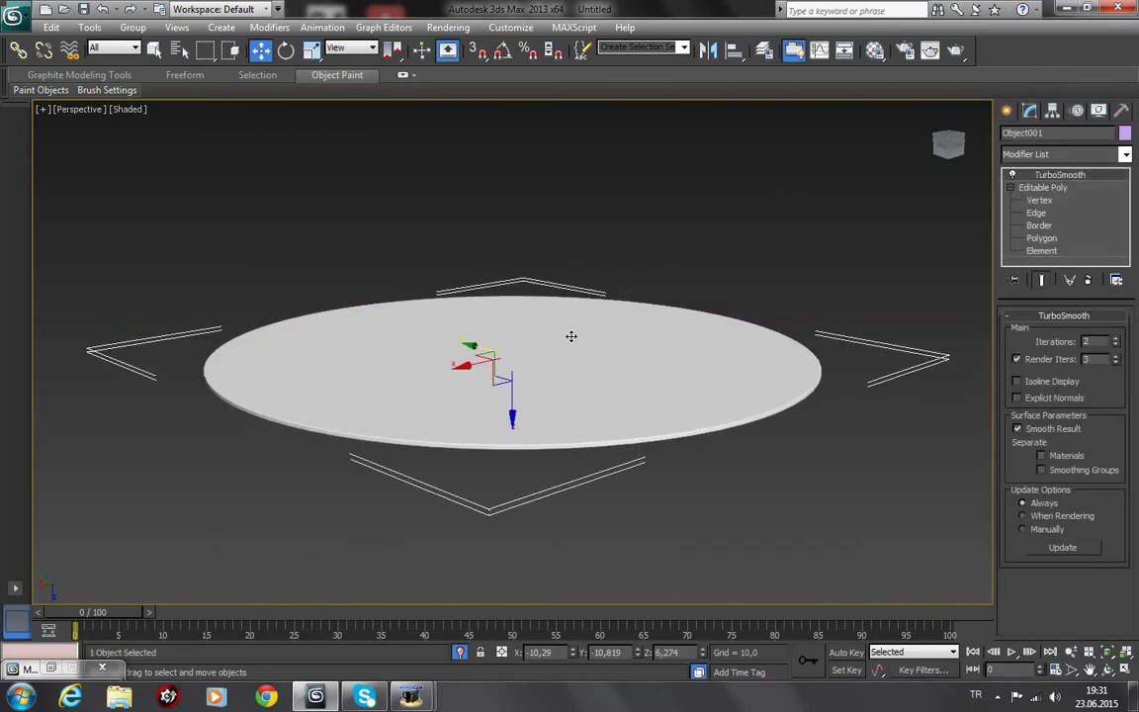
pyautogui.rightClick(571, 337)
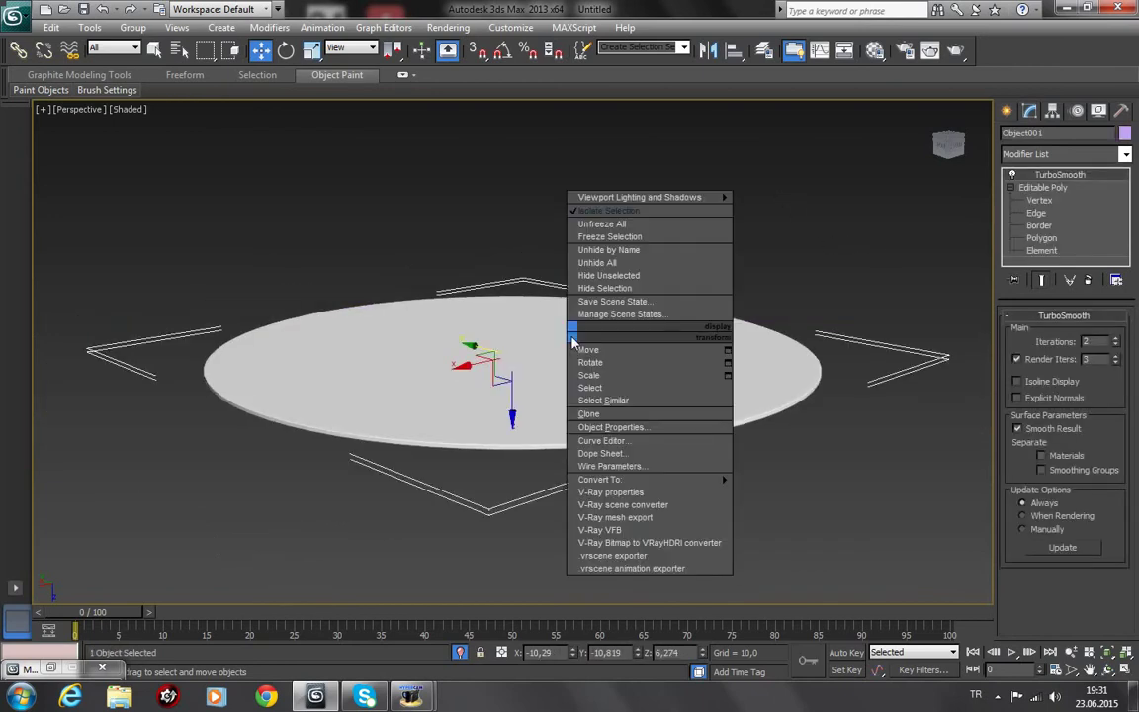
# Step: Turn off Isolate Selection to show the whole clock and unhide the 'cam' object by name
pyautogui.click(620, 211)
pyautogui.click(346, 216)
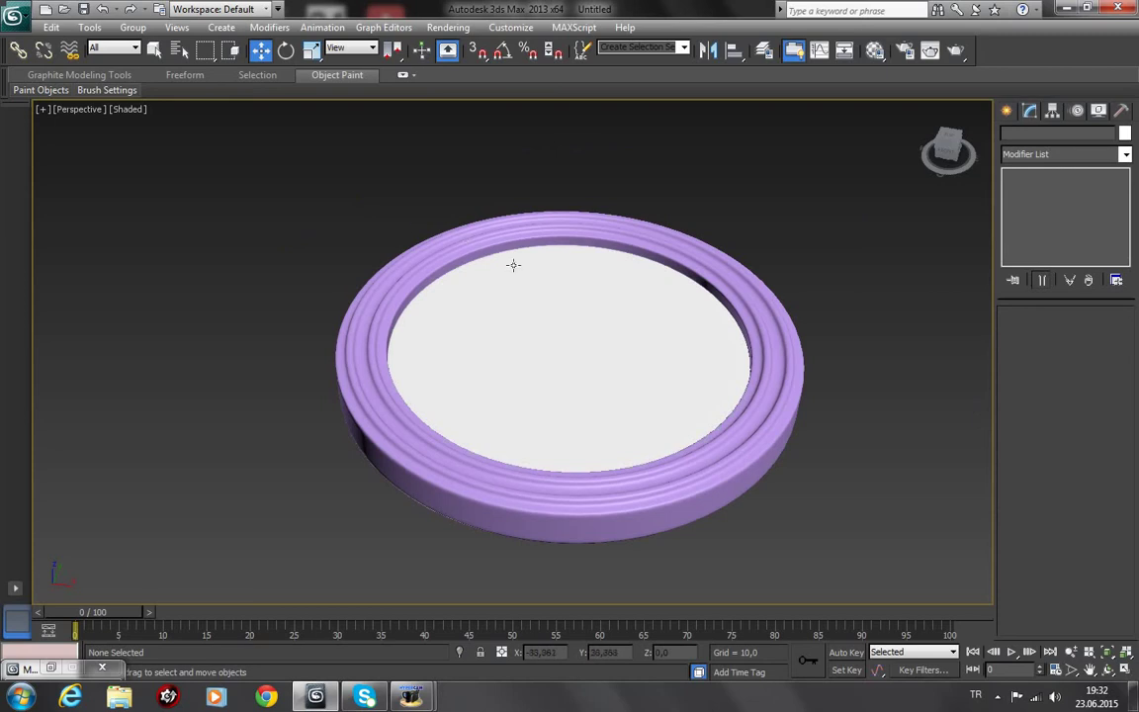
pyautogui.rightClick(529, 234)
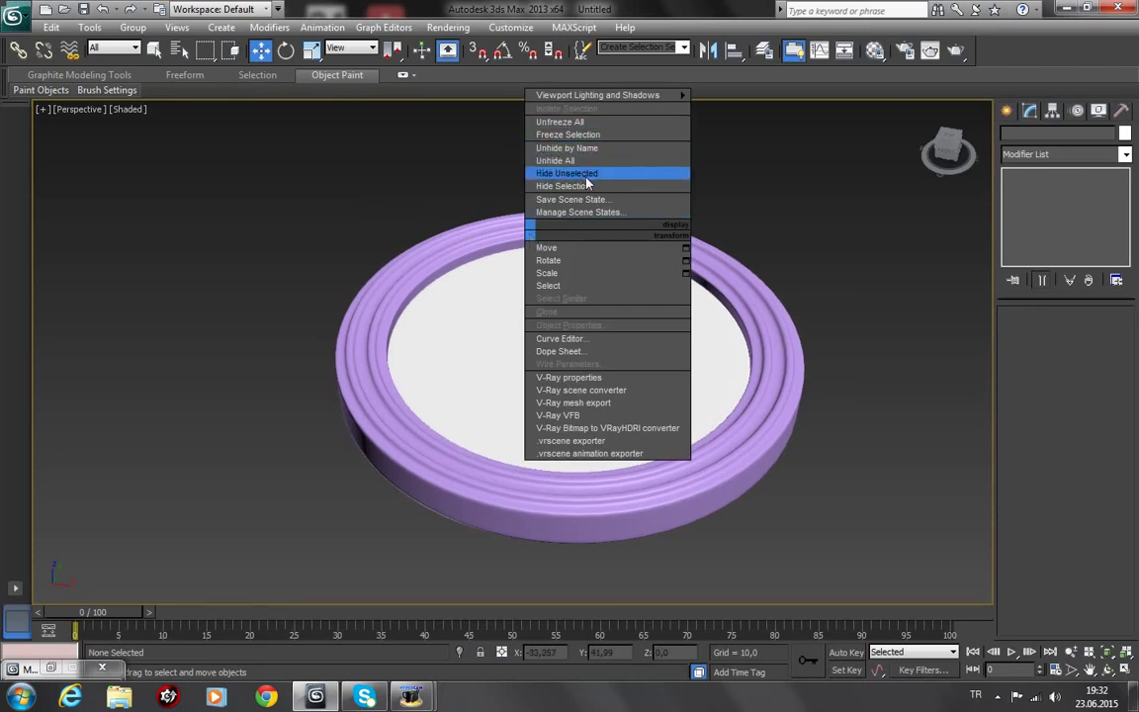
pyautogui.click(593, 148)
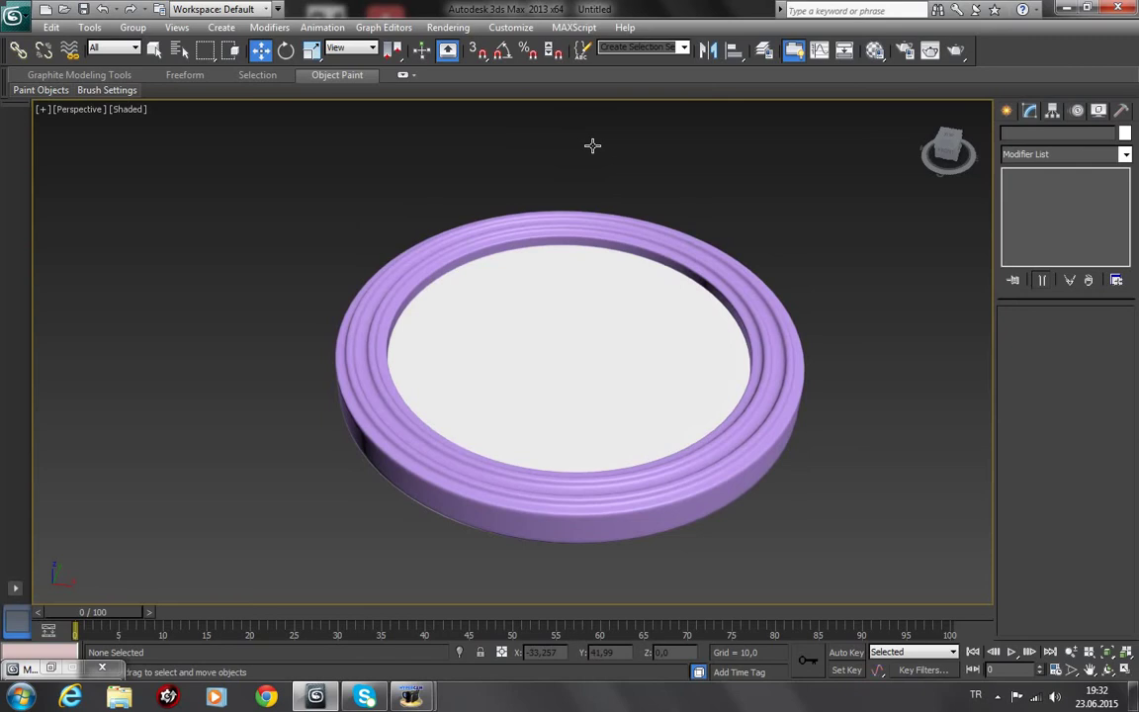
pyautogui.doubleClick(128, 188)
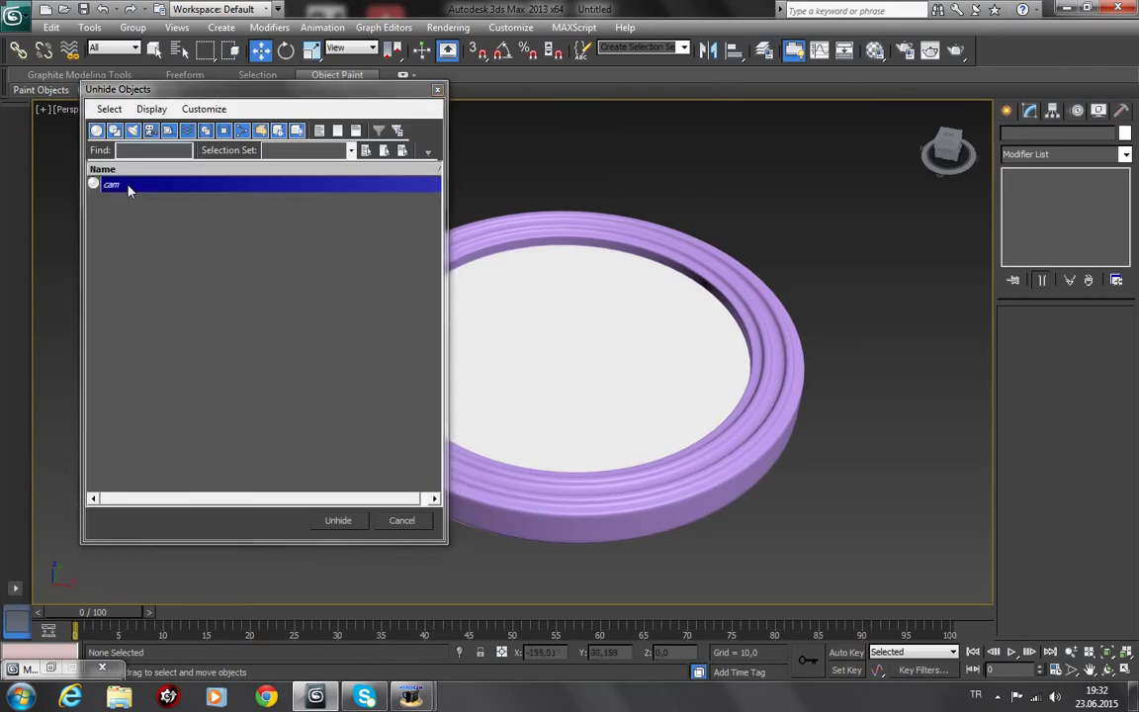
pyautogui.click(592, 290)
# Step: Isolate the cam disc and select its top face polygon
pyautogui.rightClick(592, 289)
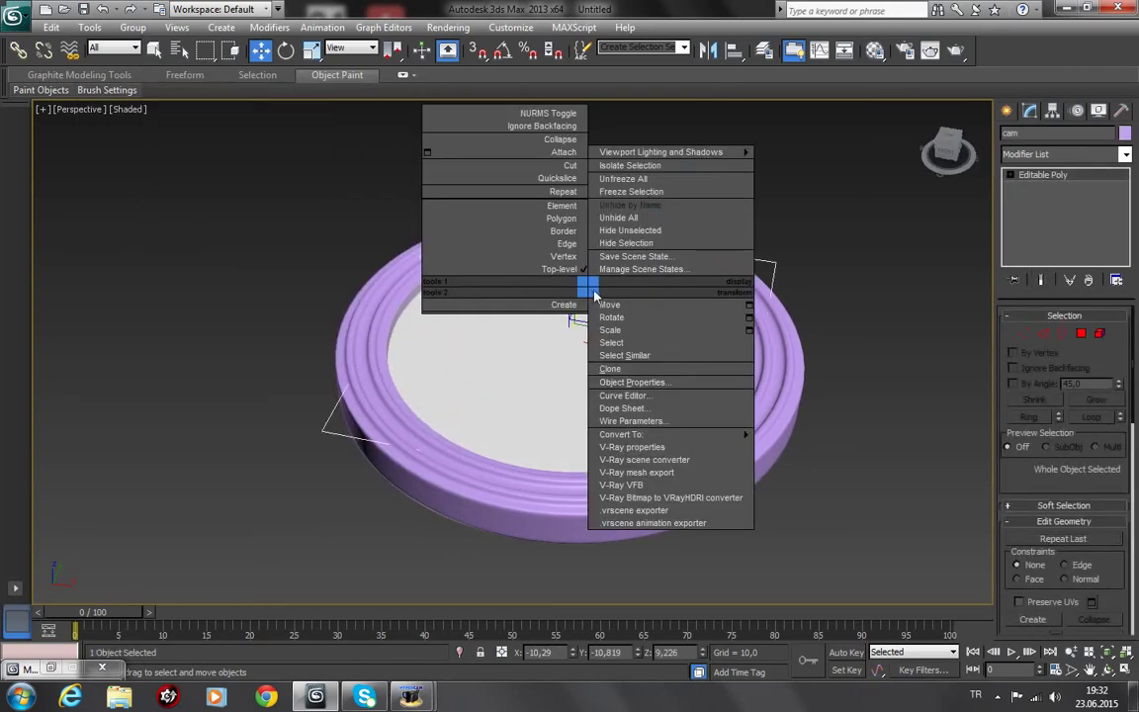
pyautogui.click(584, 153)
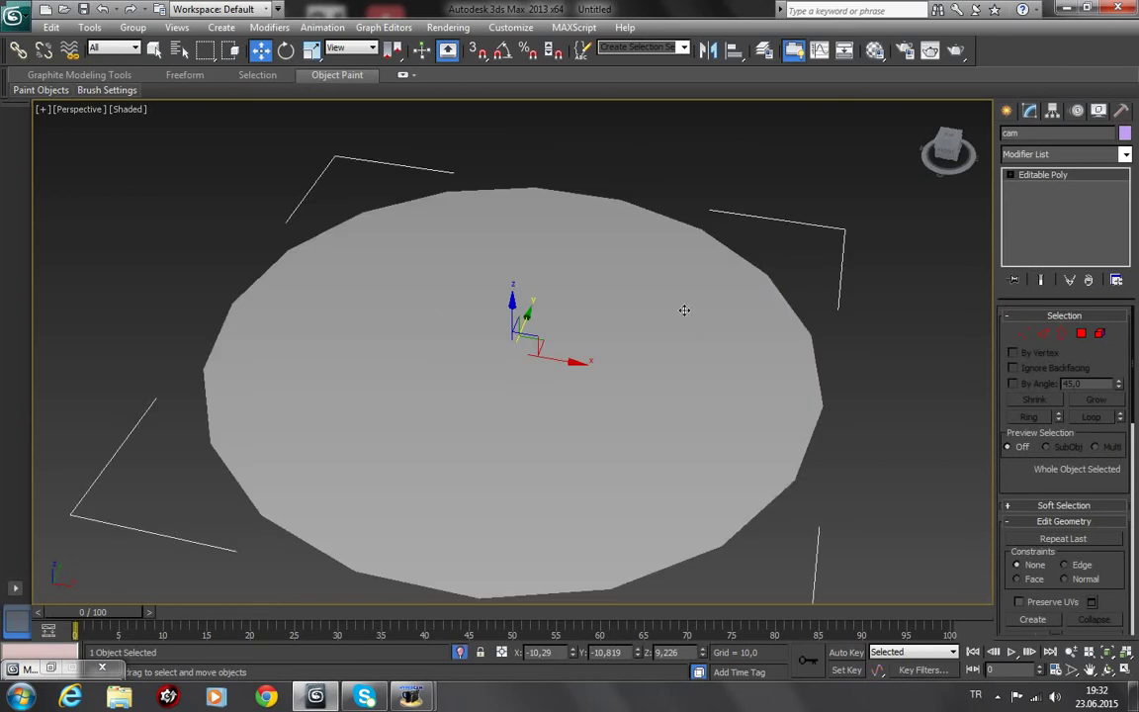
pyautogui.click(1108, 670)
pyautogui.moveTo(656, 432); pyautogui.dragTo(602, 361)
pyautogui.press('F4')
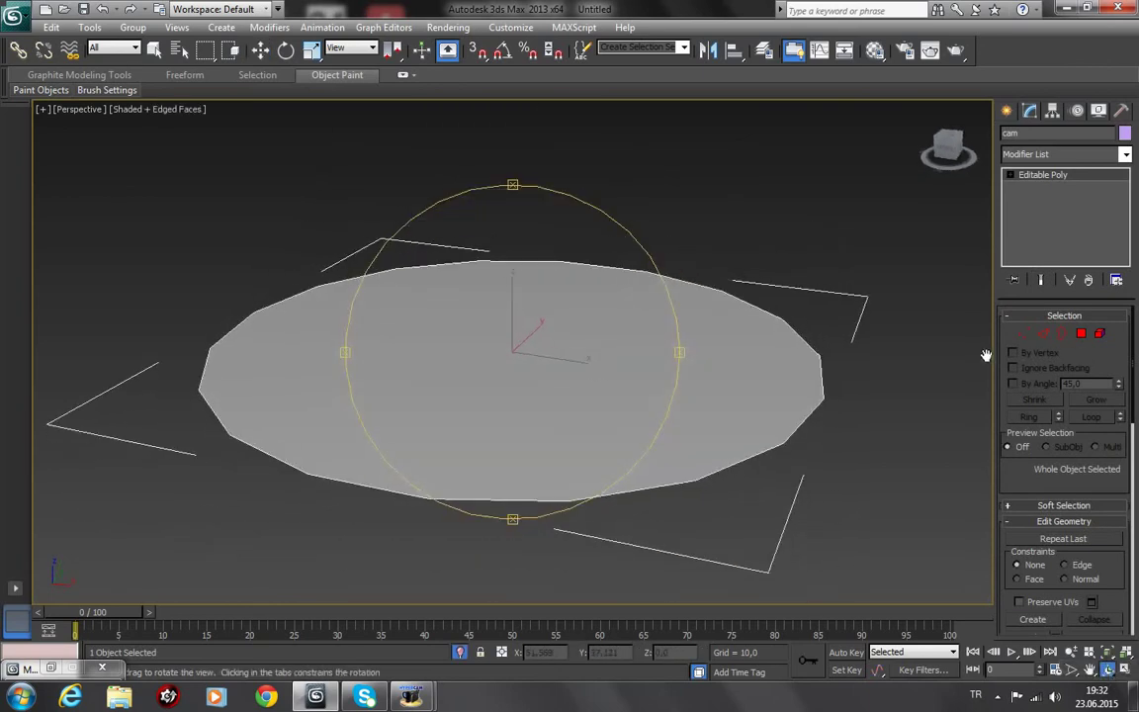
pyautogui.click(1081, 334)
pyautogui.press('w')
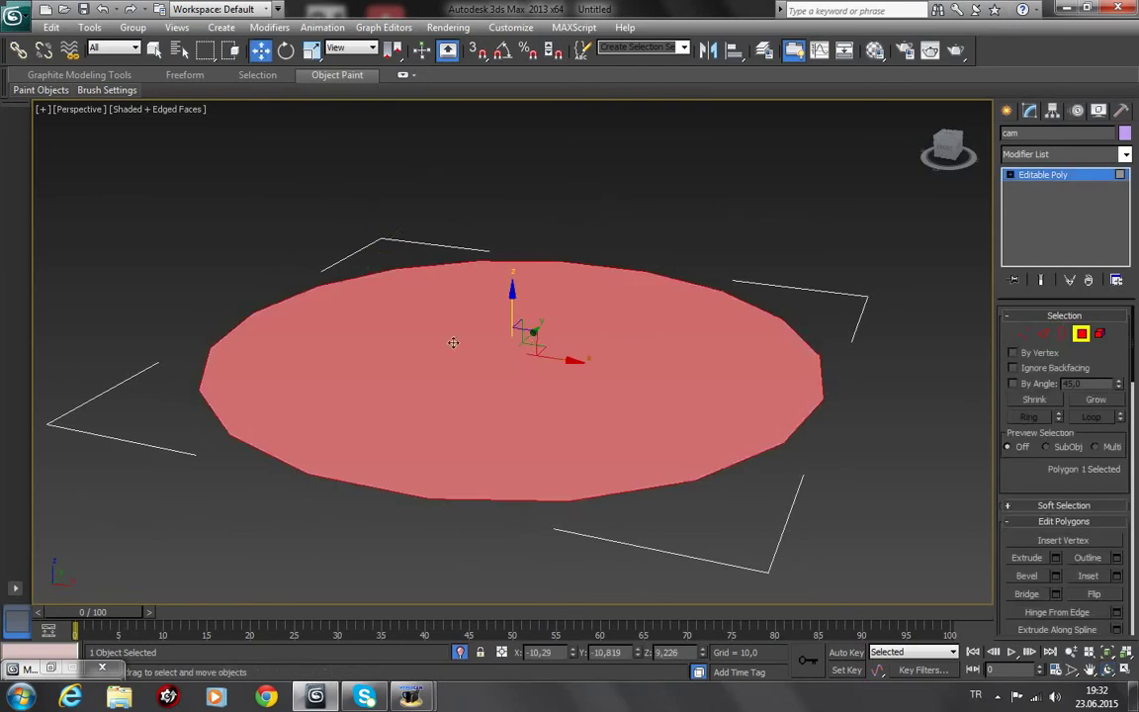
# Step: Inset the top face twice (second about 18.9), raising each inner polygon slightly on Z
pyautogui.rightClick(451, 340)
pyautogui.click(288, 421)
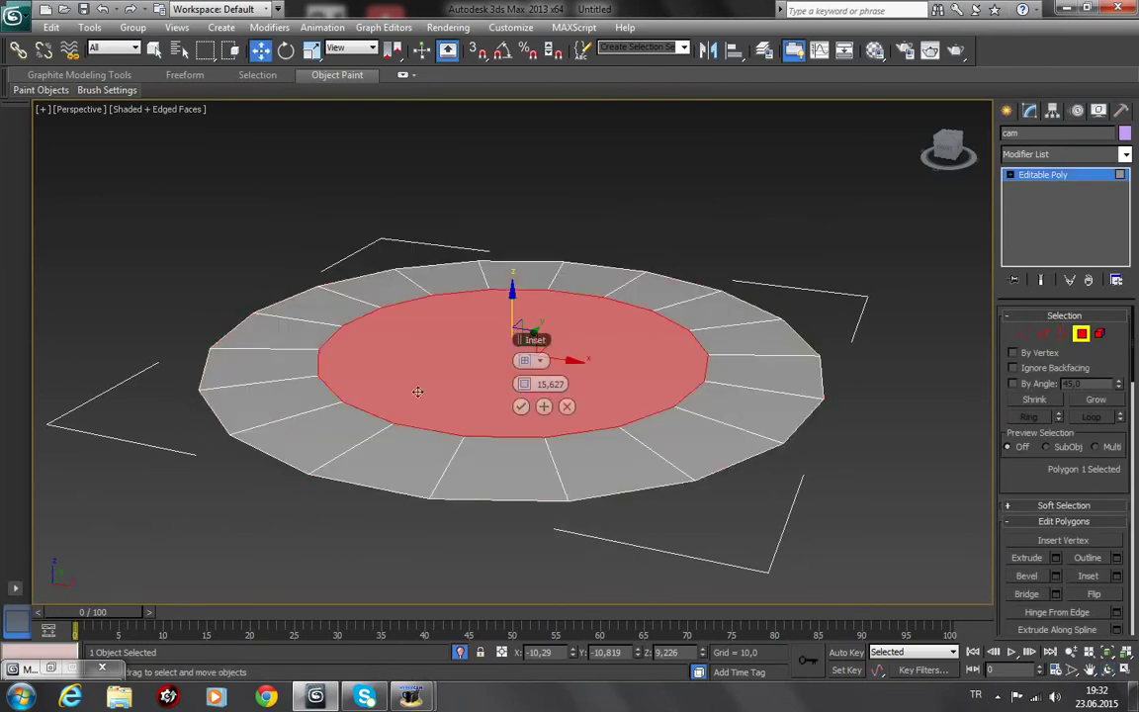
pyautogui.click(520, 406)
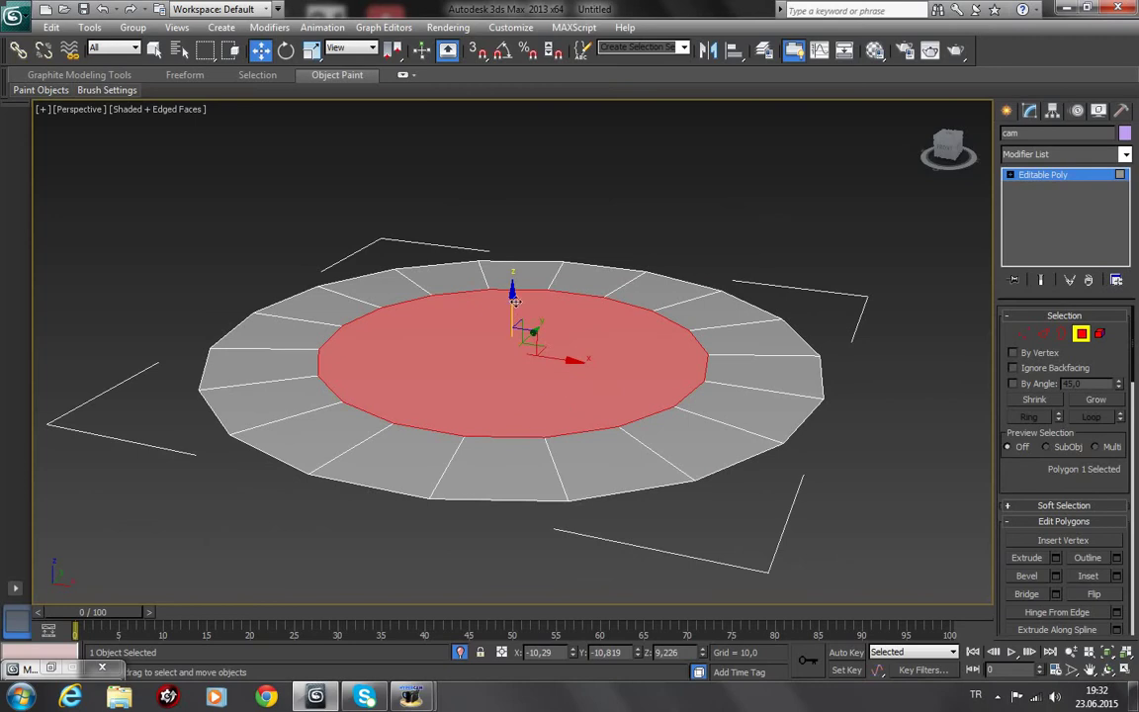
pyautogui.moveTo(511, 292); pyautogui.dragTo(517, 278)
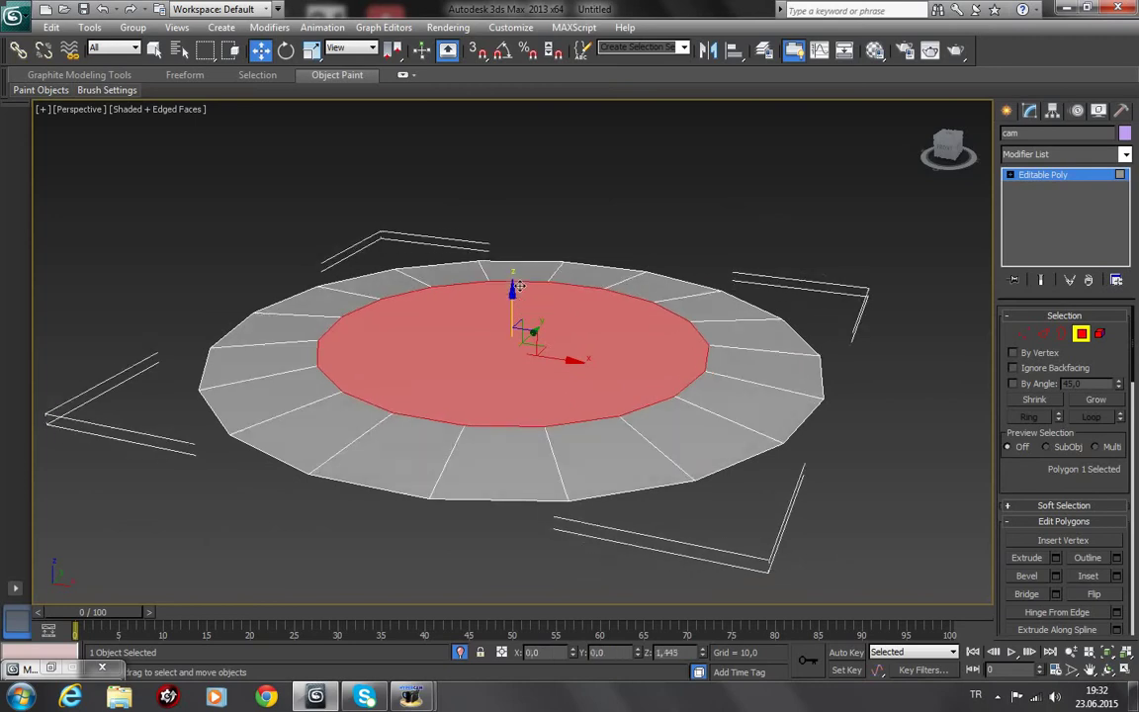
pyautogui.rightClick(482, 332)
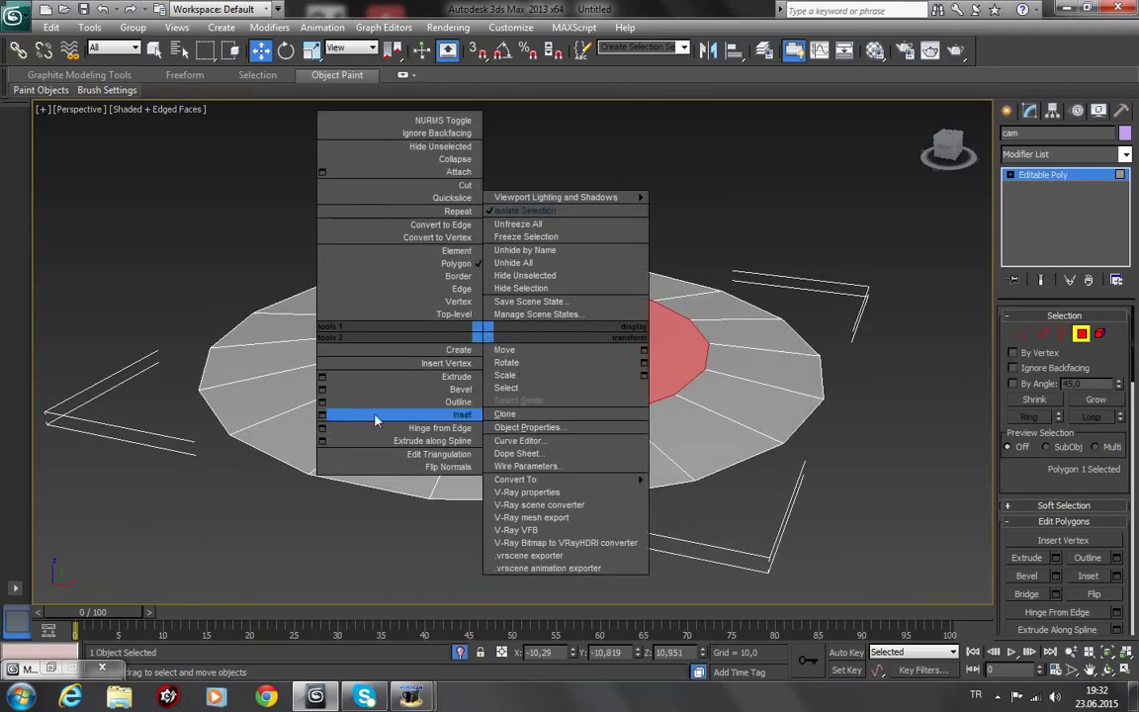
pyautogui.click(321, 414)
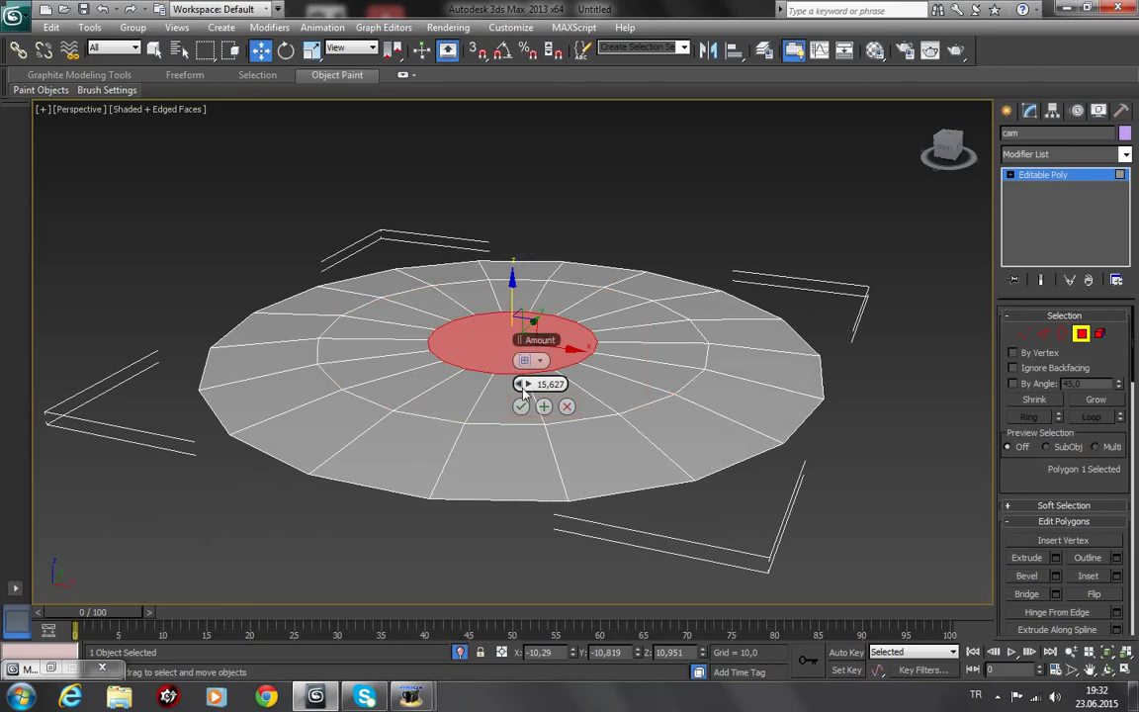
pyautogui.moveTo(539, 384); pyautogui.dragTo(547, 386)
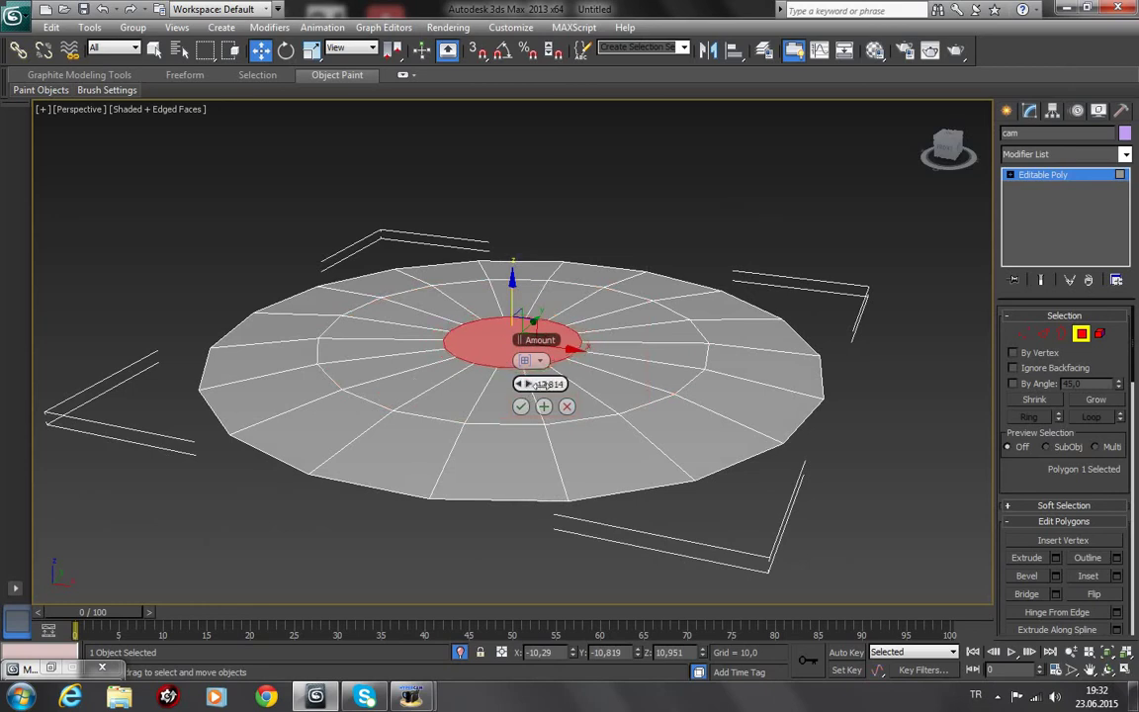
pyautogui.click(522, 406)
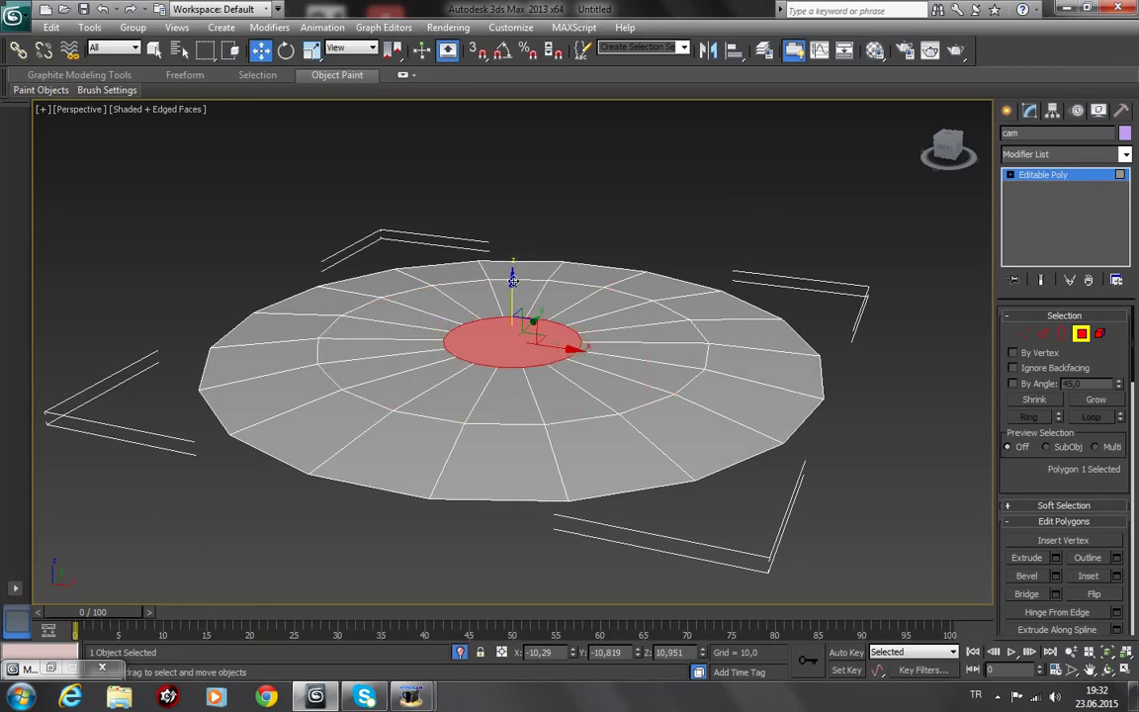
pyautogui.moveTo(513, 281); pyautogui.dragTo(518, 271)
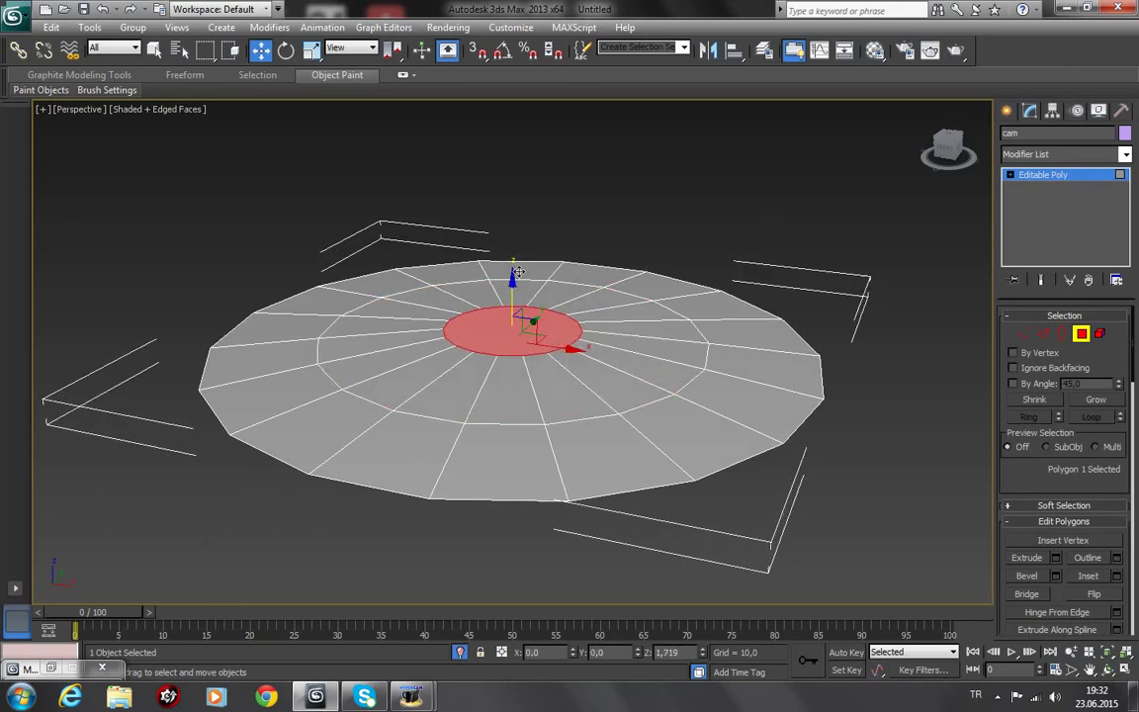
pyautogui.click(1107, 670)
pyautogui.moveTo(522, 356)
pyautogui.mouseDown()
pyautogui.moveTo(559, 340)
pyautogui.moveTo(543, 343)
pyautogui.moveTo(559, 547)
pyautogui.moveTo(610, 686)
pyautogui.moveTo(556, 354)
pyautogui.mouseUp()
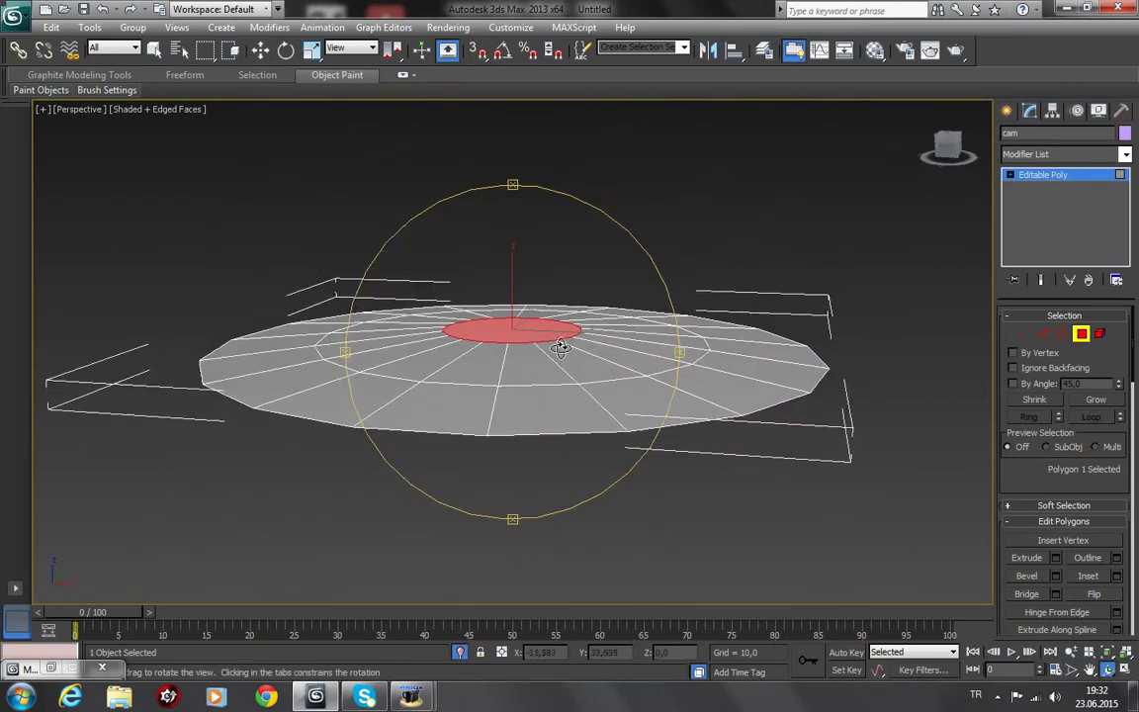
# Step: Add a Shell modifier to the cam disc and lower its Outer Amount to about 0.41
pyautogui.click(1064, 181)
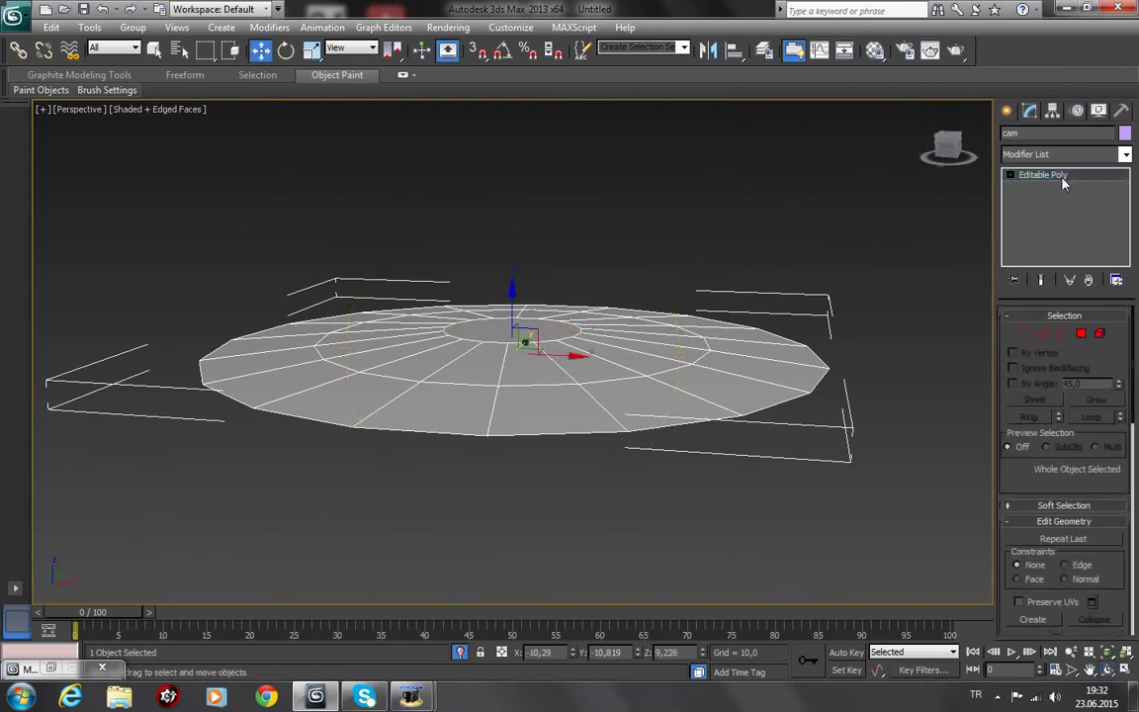
pyautogui.click(1126, 154)
pyautogui.scroll(-2, 1063, 297)
pyautogui.scroll(-5, 1063, 297)
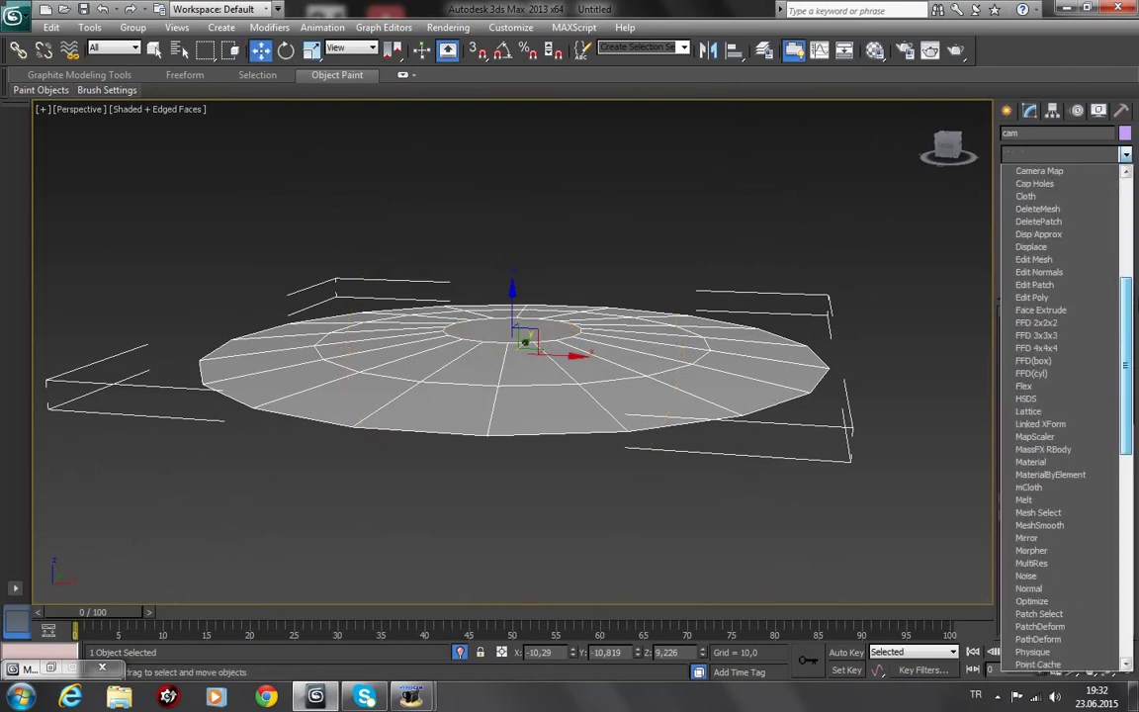
pyautogui.scroll(2, 1063, 416)
pyautogui.scroll(-4, 1063, 415)
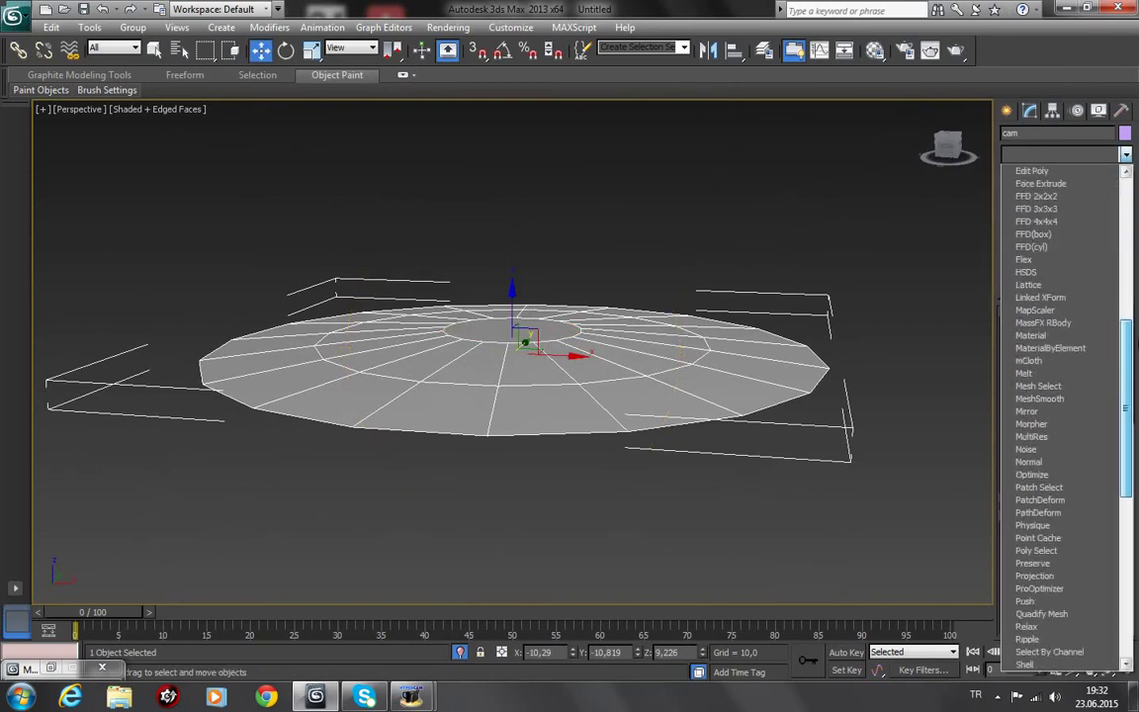
pyautogui.scroll(-5, 1063, 415)
pyautogui.scroll(-3, 1063, 415)
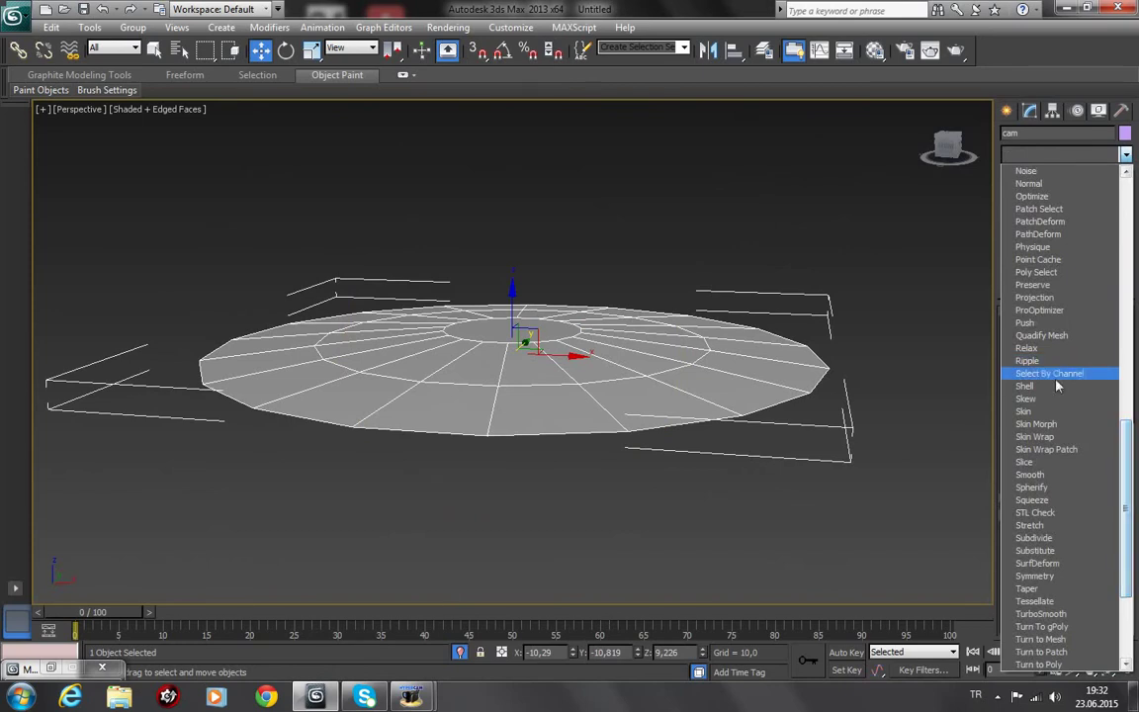
pyautogui.click(1024, 385)
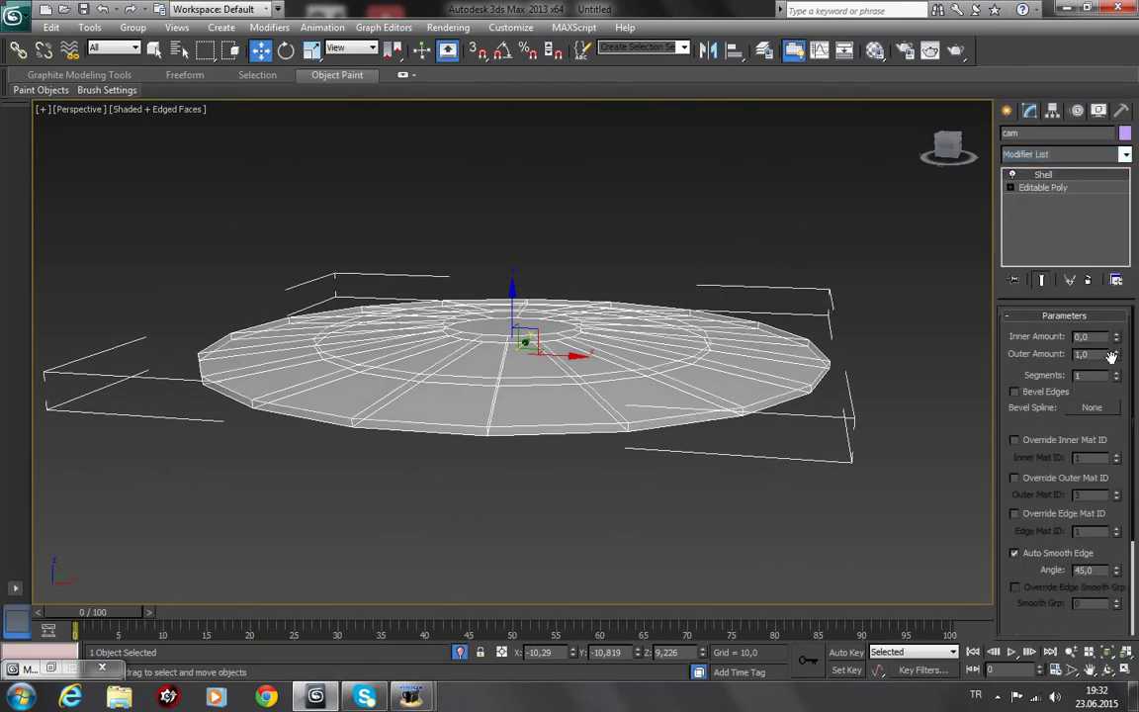
pyautogui.moveTo(1119, 359); pyautogui.dragTo(1121, 364)
pyautogui.moveTo(1123, 373); pyautogui.dragTo(1129, 398)
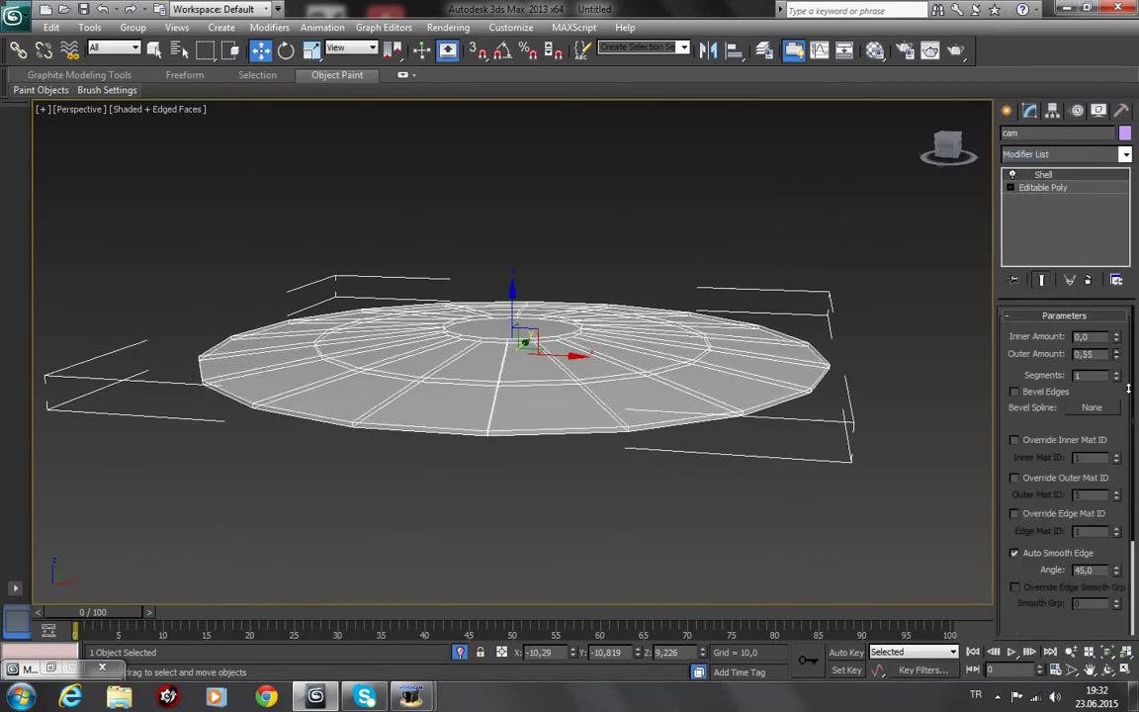
# Step: Collapse the cam disc's modifier stack and convert it to Editable Poly
pyautogui.rightClick(1081, 181)
pyautogui.click(895, 333)
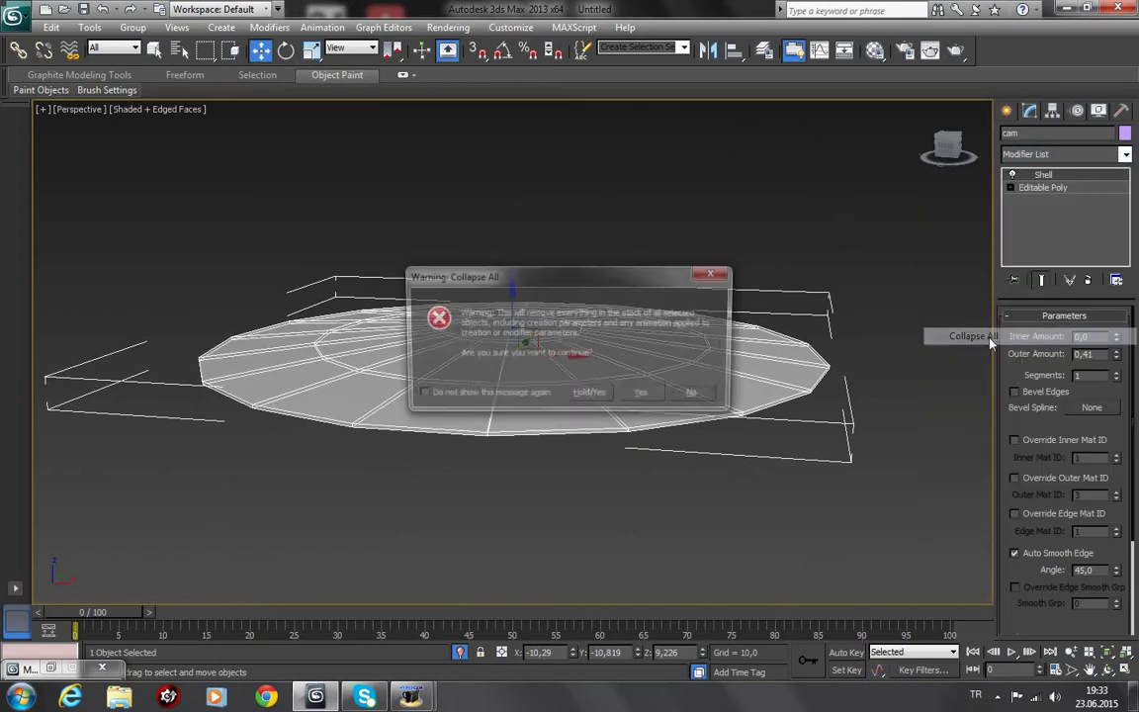
pyautogui.click(585, 394)
pyautogui.click(618, 507)
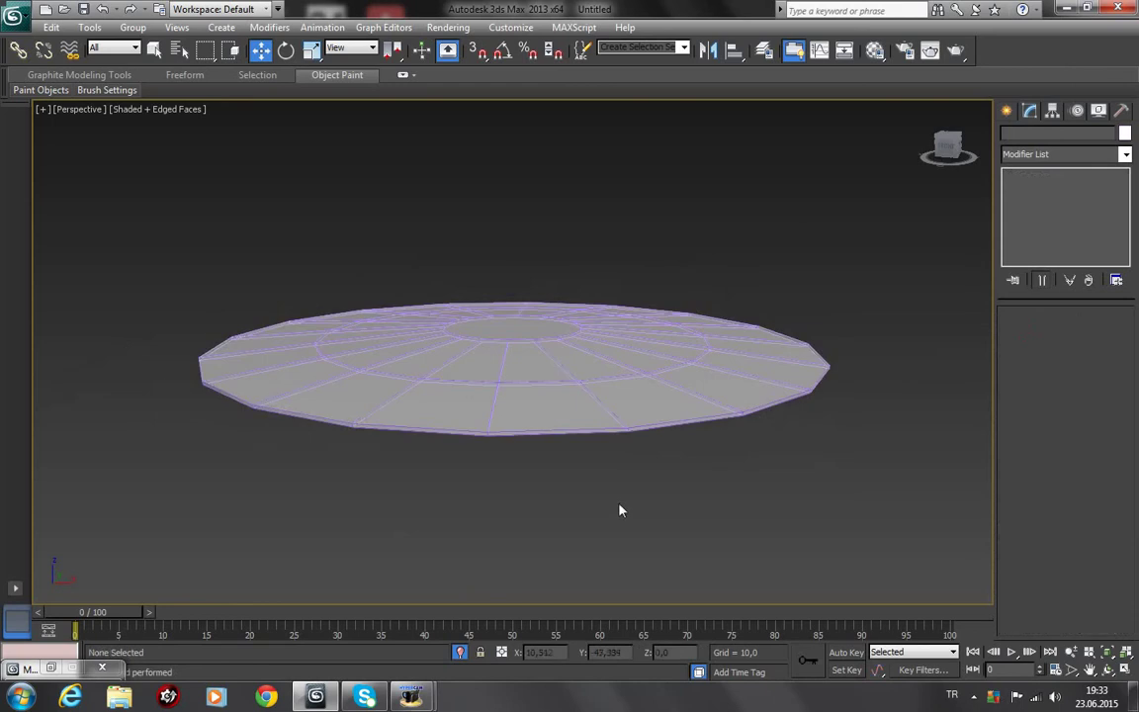
pyautogui.click(618, 423)
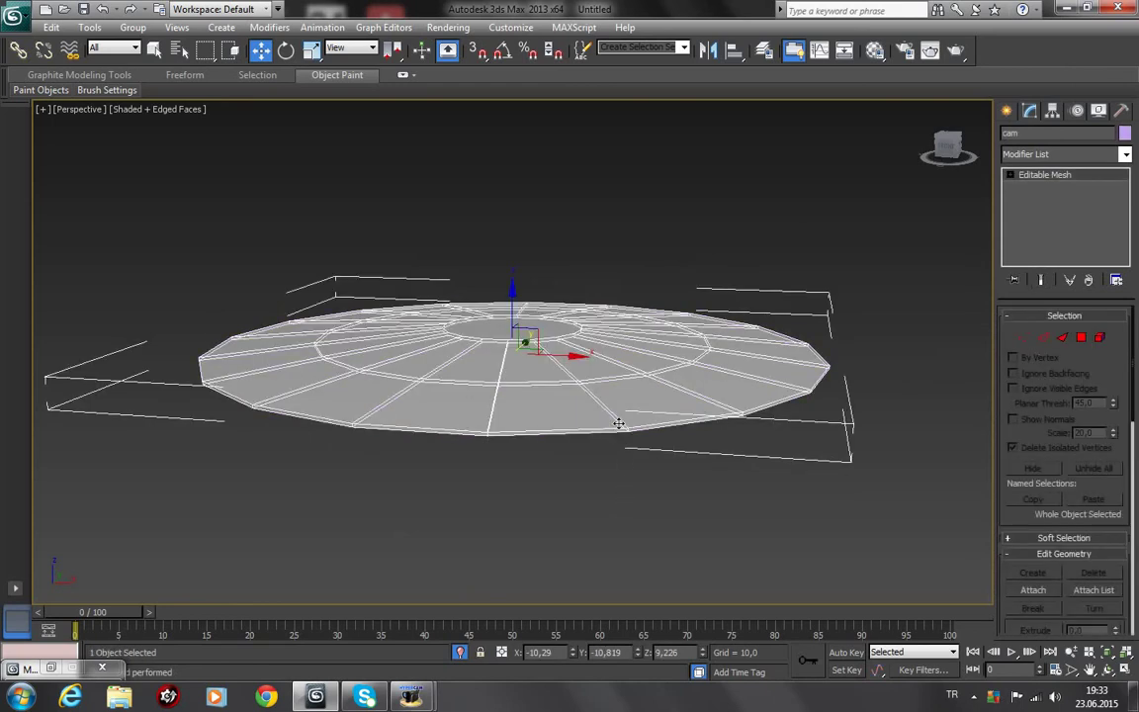
pyautogui.rightClick(1088, 176)
pyautogui.click(1048, 310)
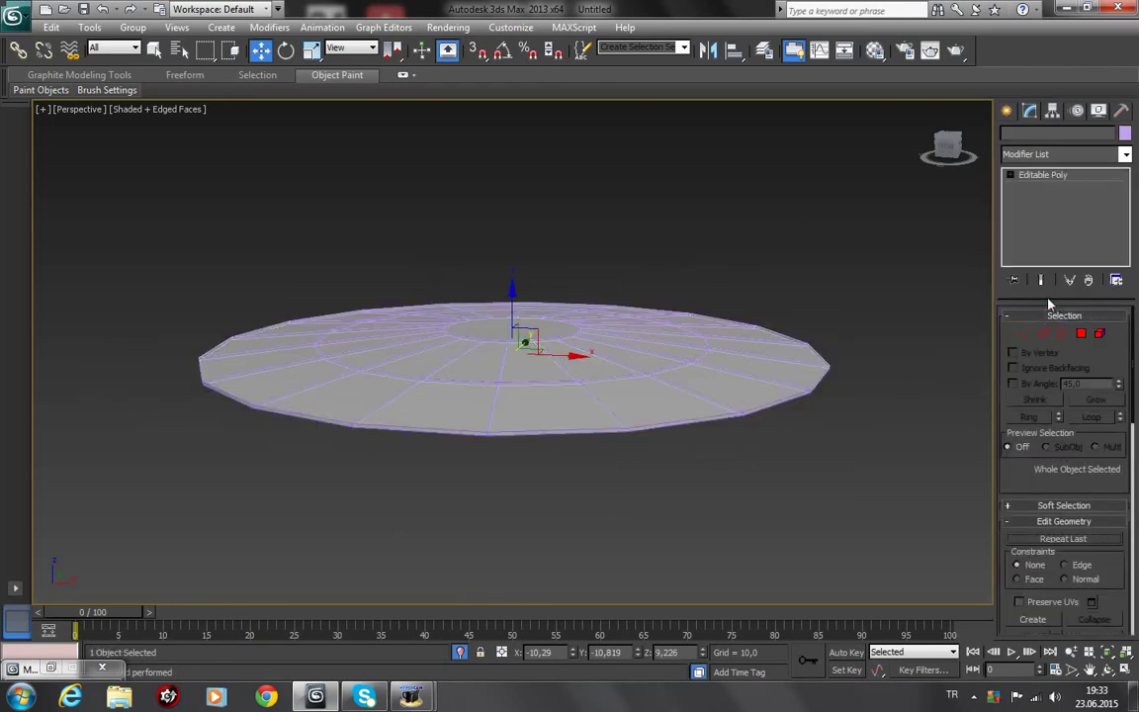
# Step: Test edge loop and ring selections on the disc's rim, then clear the selection
pyautogui.press('2')
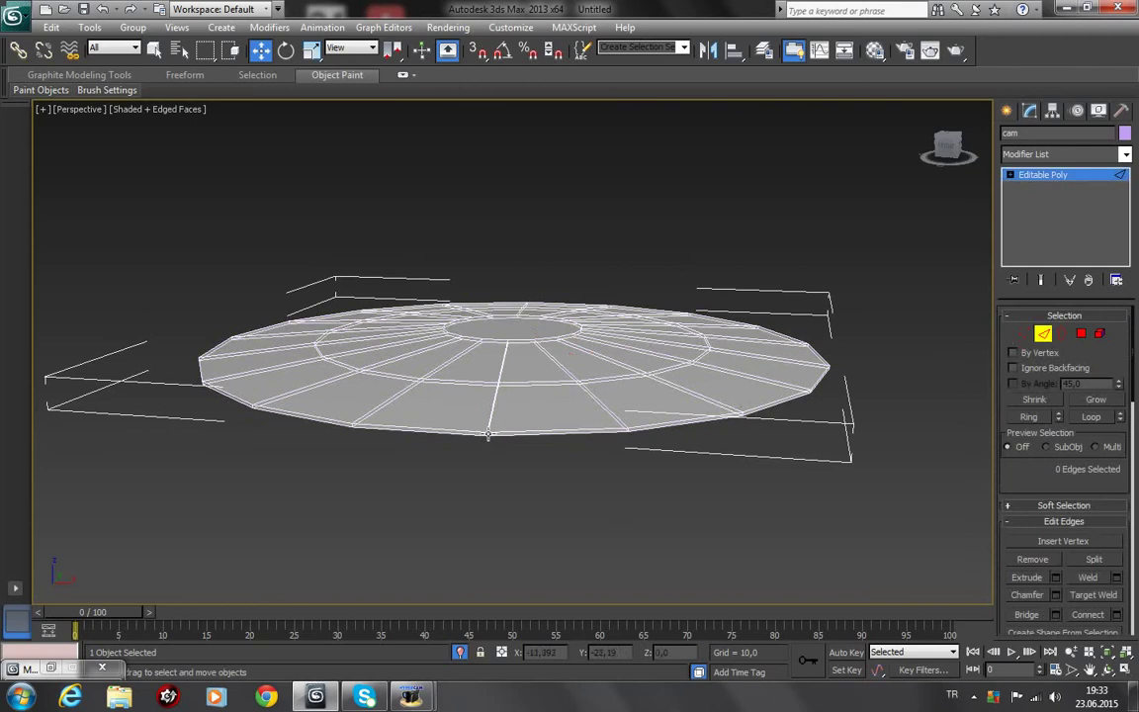
pyautogui.click(488, 435)
pyautogui.scroll(3, 492, 483)
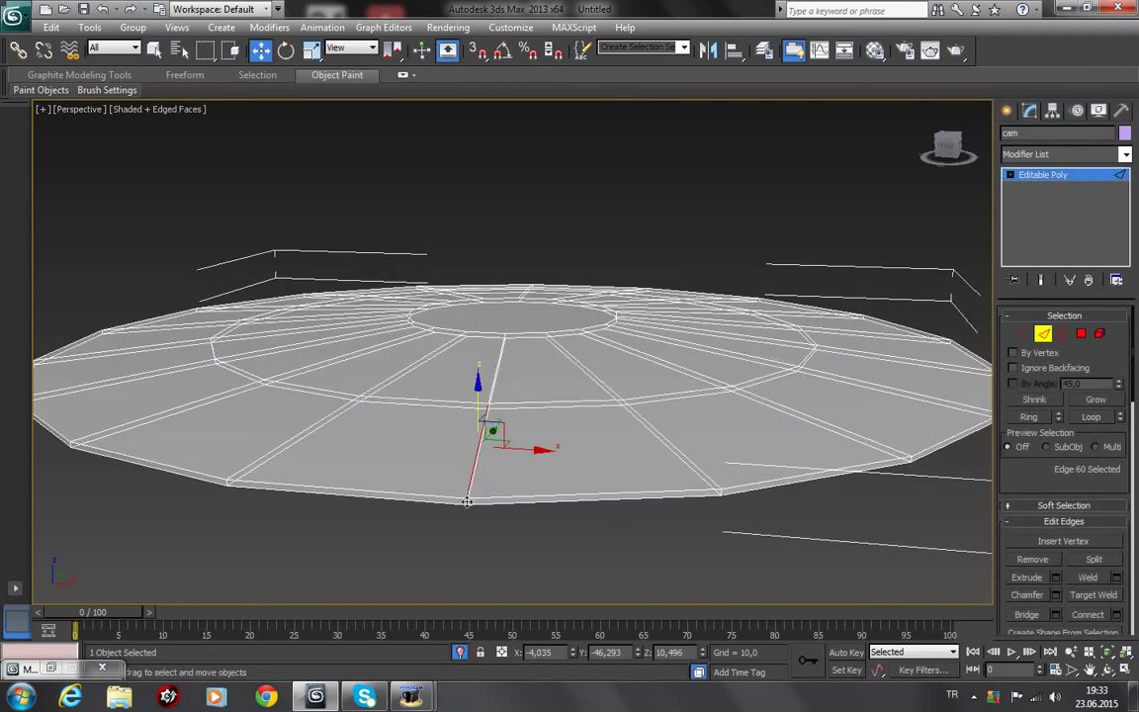
pyautogui.click(721, 492)
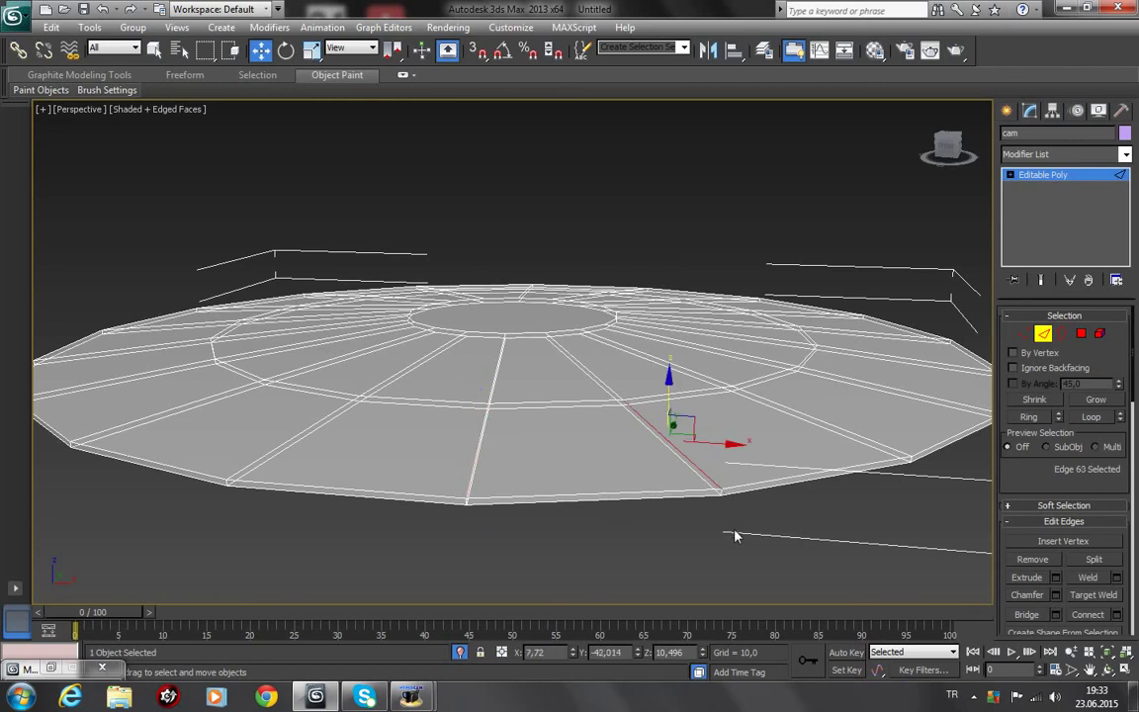
pyautogui.doubleClick(722, 493)
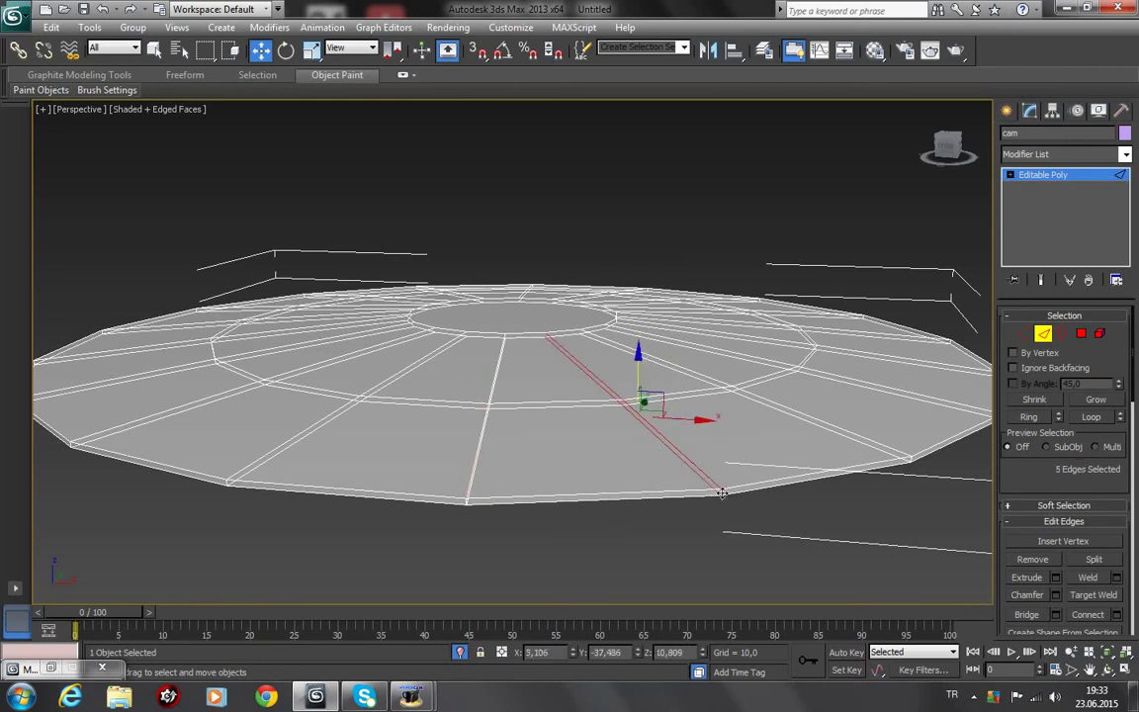
pyautogui.doubleClick(723, 495)
pyautogui.moveTo(727, 534); pyautogui.dragTo(755, 482, button='middle')
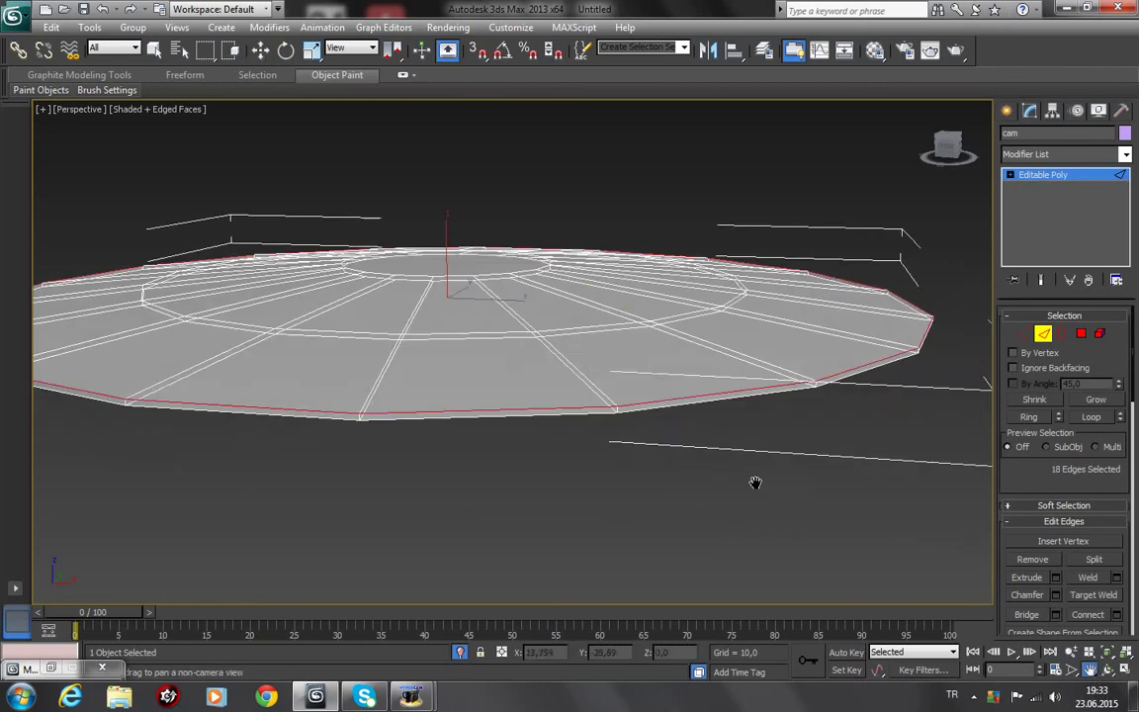
pyautogui.scroll(5, 742, 455)
pyautogui.scroll(-3, 742, 455)
pyautogui.moveTo(742, 454); pyautogui.dragTo(720, 445)
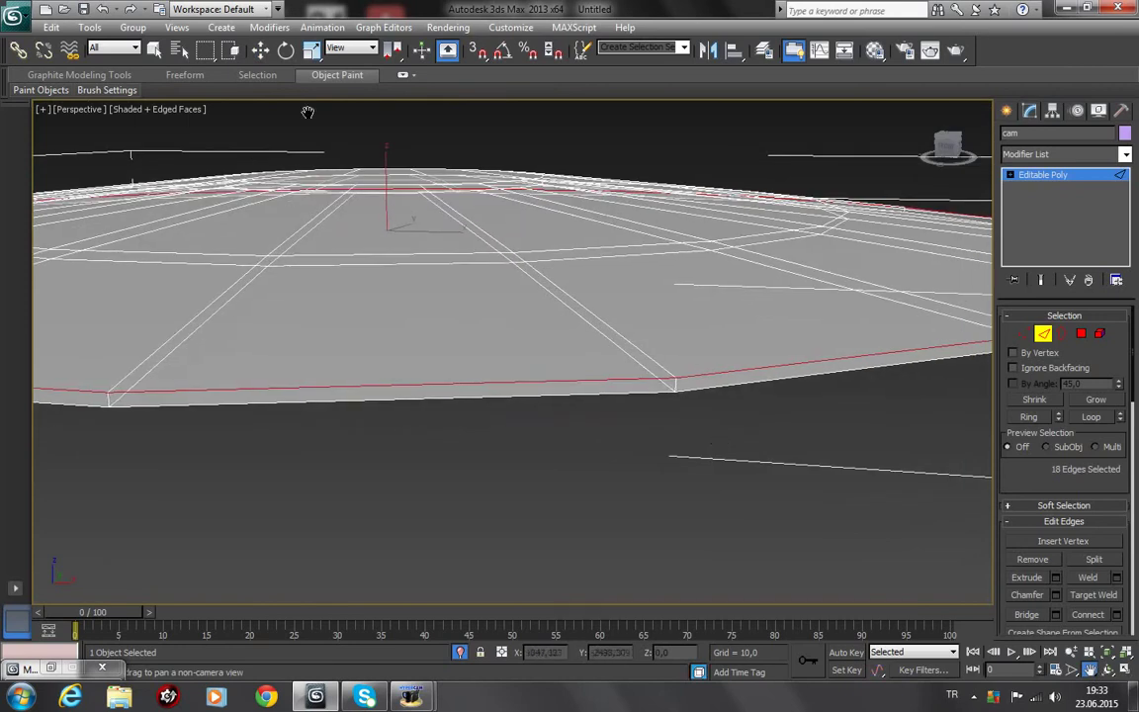
pyautogui.click(260, 50)
pyautogui.click(481, 411)
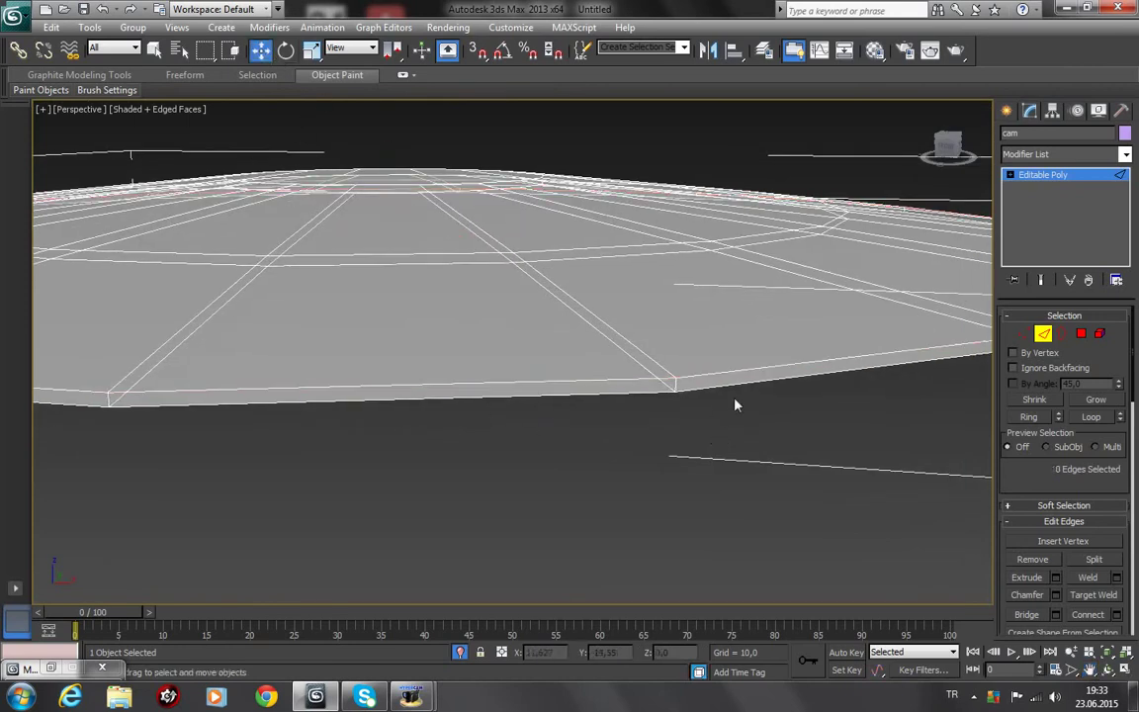
pyautogui.click(676, 386)
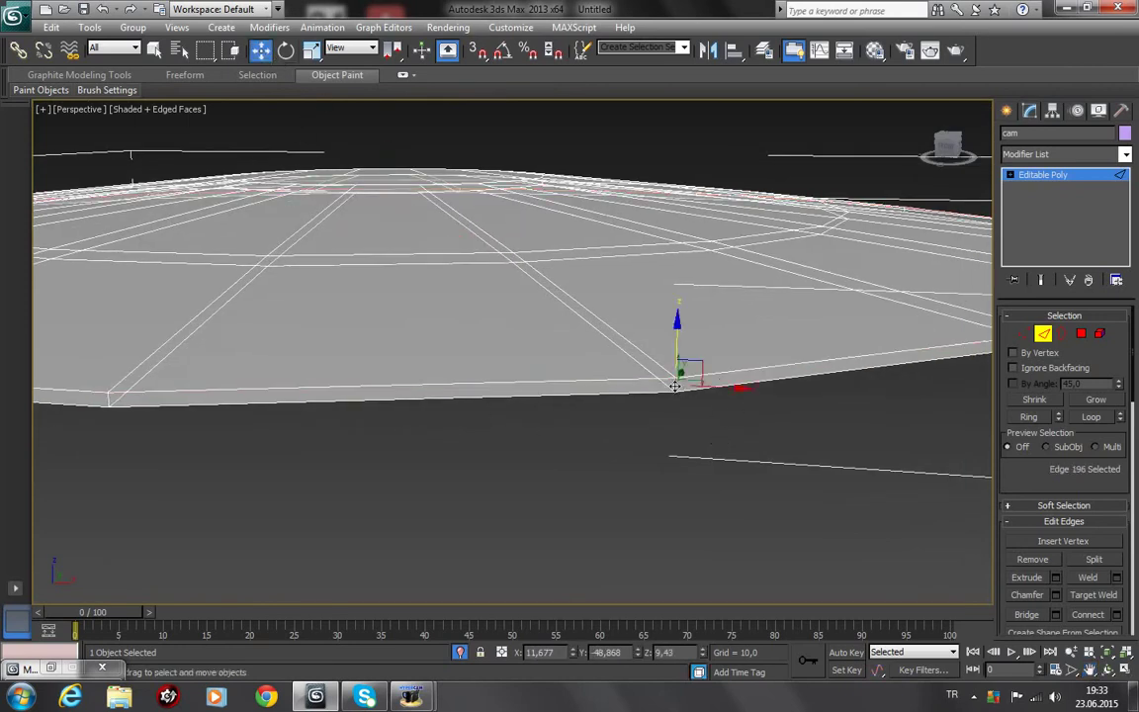
pyautogui.click(1034, 420)
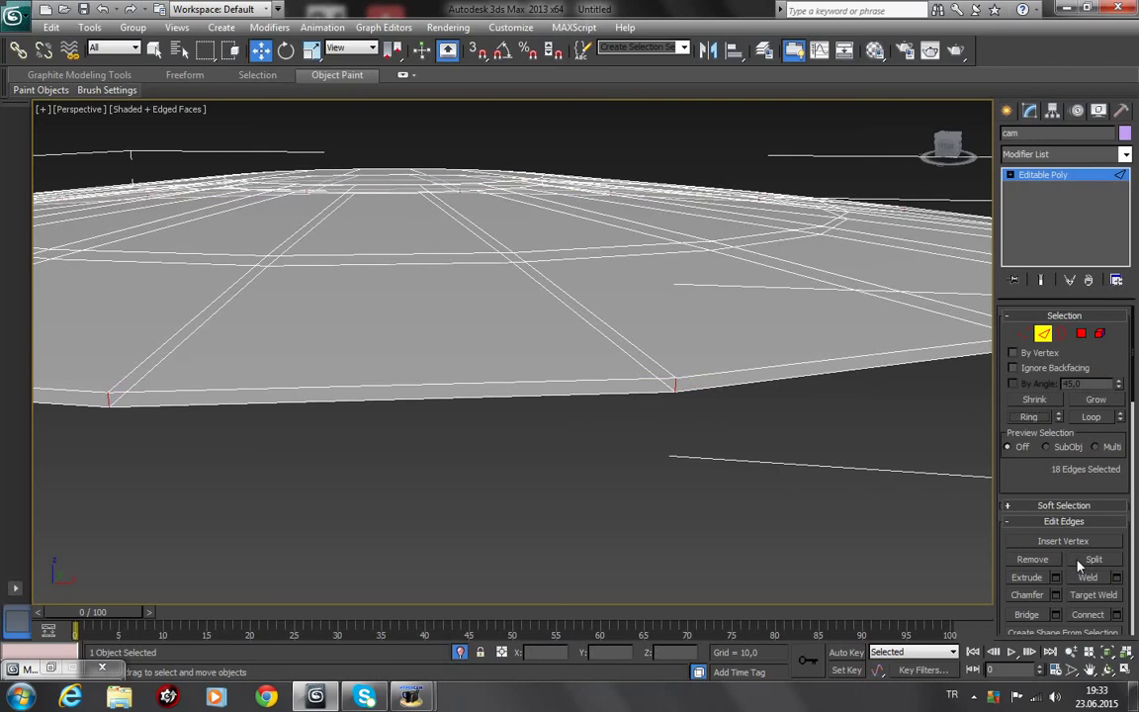
pyautogui.click(771, 547)
# Step: Add TurboSmooth to the cam disc with Iterations set to 2
pyautogui.click(1075, 181)
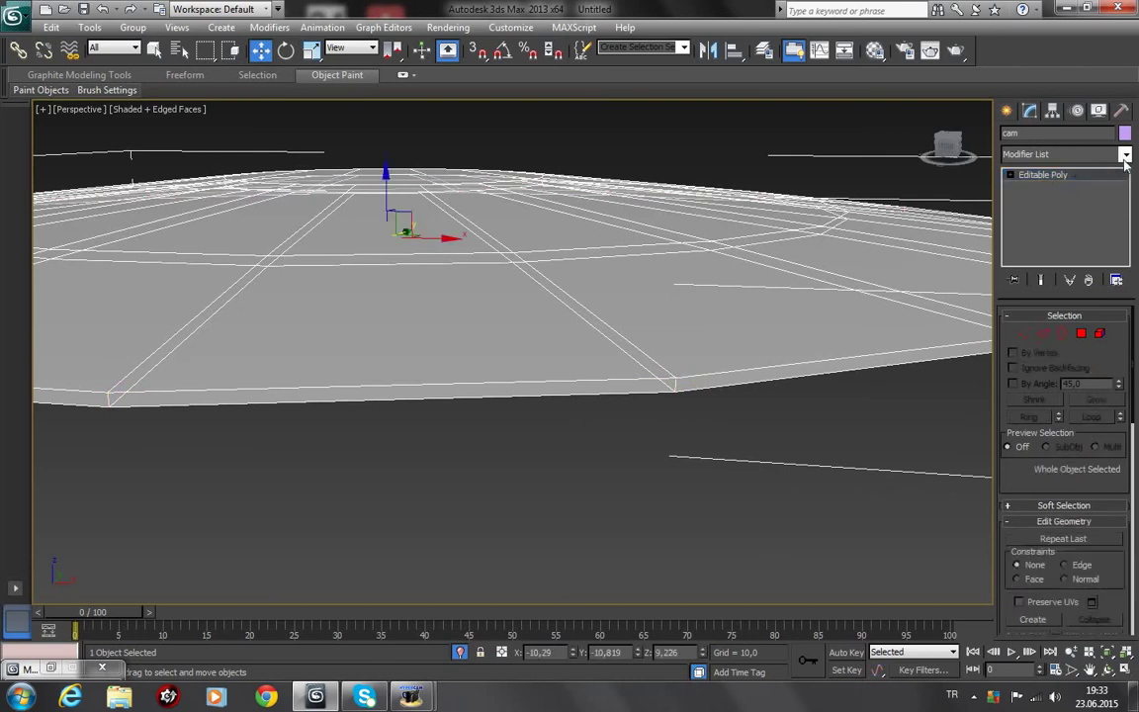
pyautogui.click(1125, 154)
pyautogui.scroll(-5, 1063, 395)
pyautogui.scroll(-5, 1063, 396)
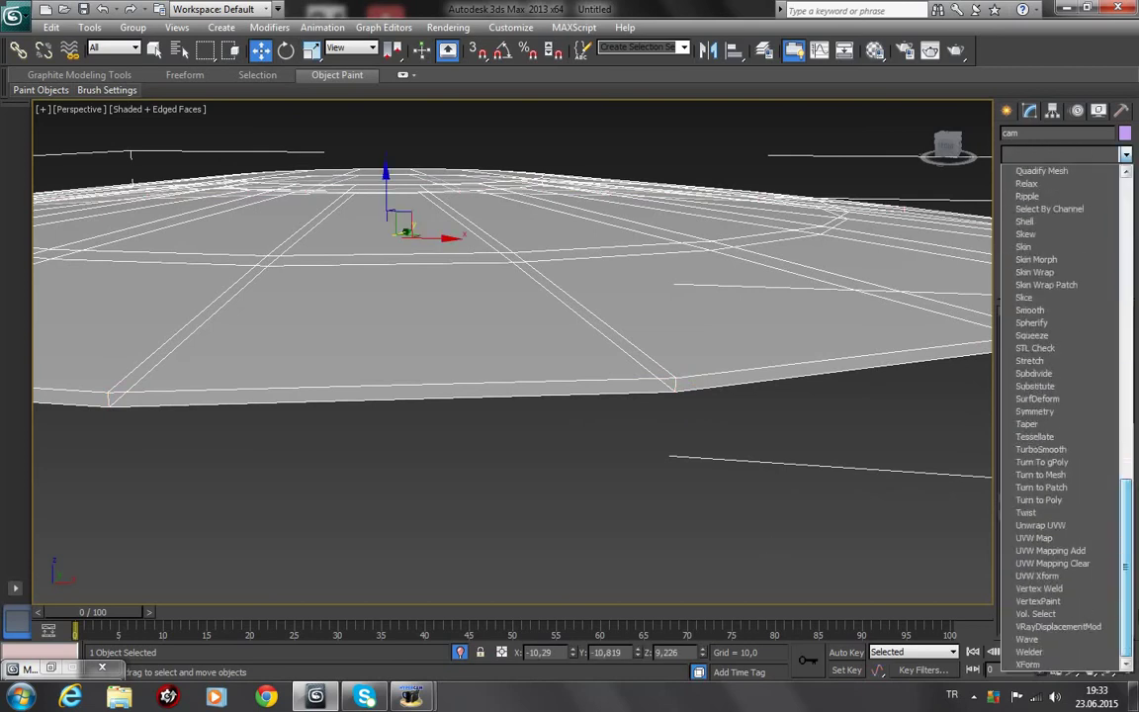
pyautogui.click(1075, 449)
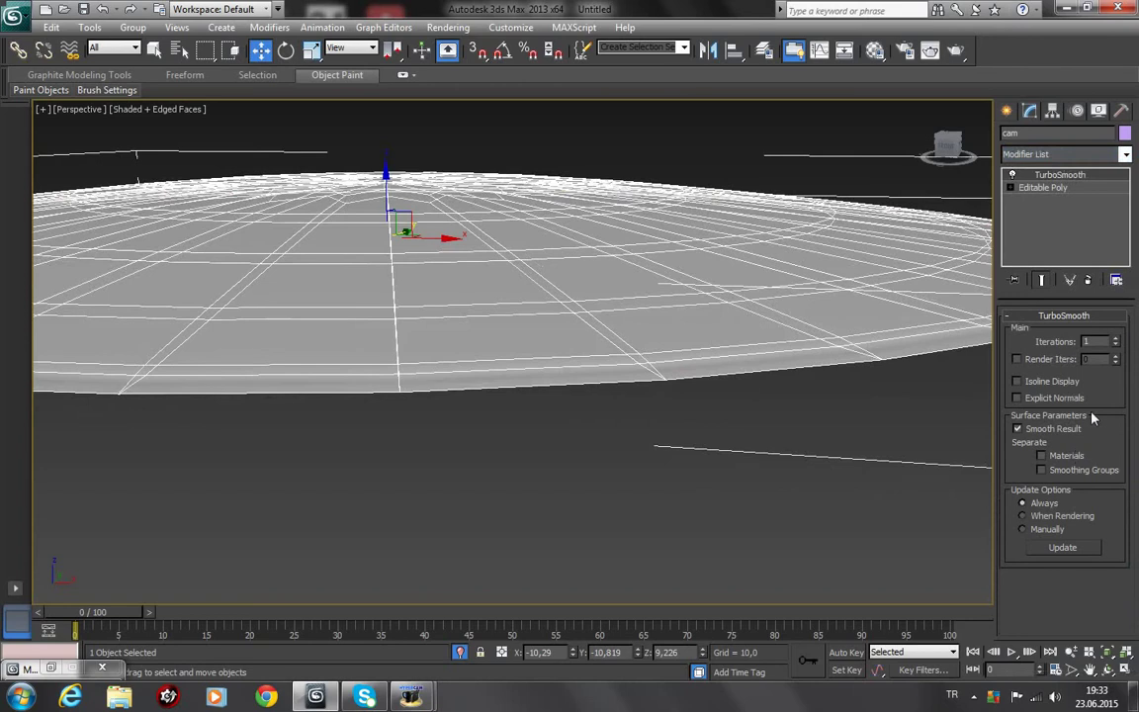
pyautogui.click(1116, 338)
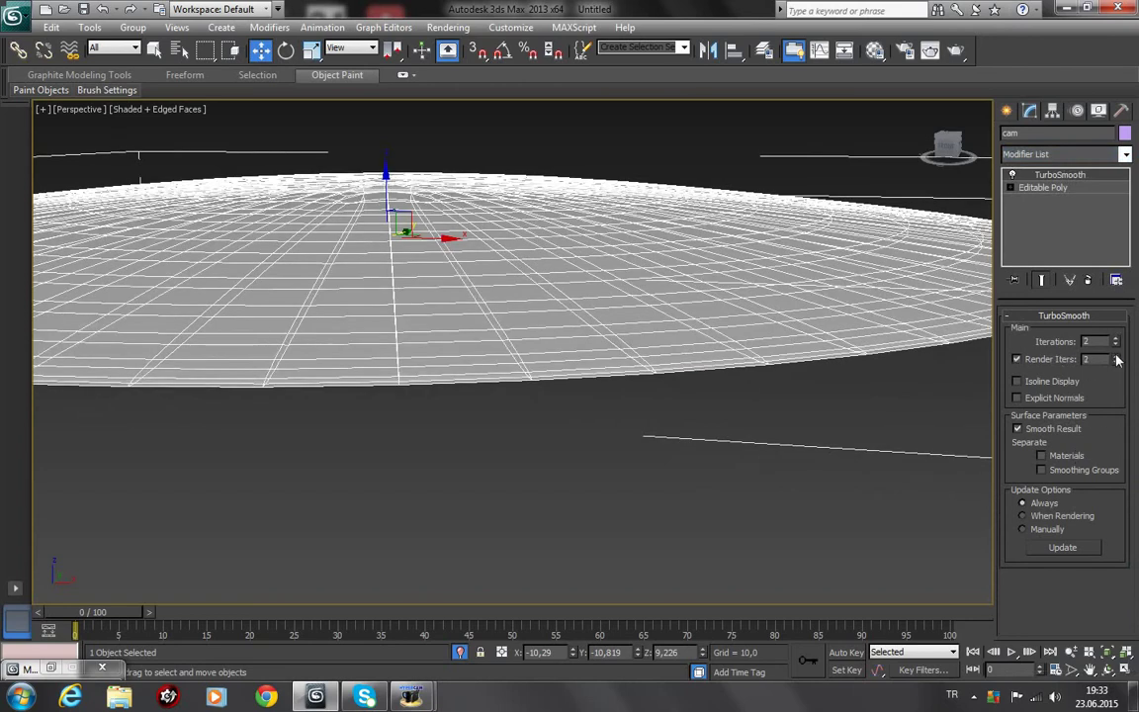
pyautogui.click(588, 501)
pyautogui.press('F4')
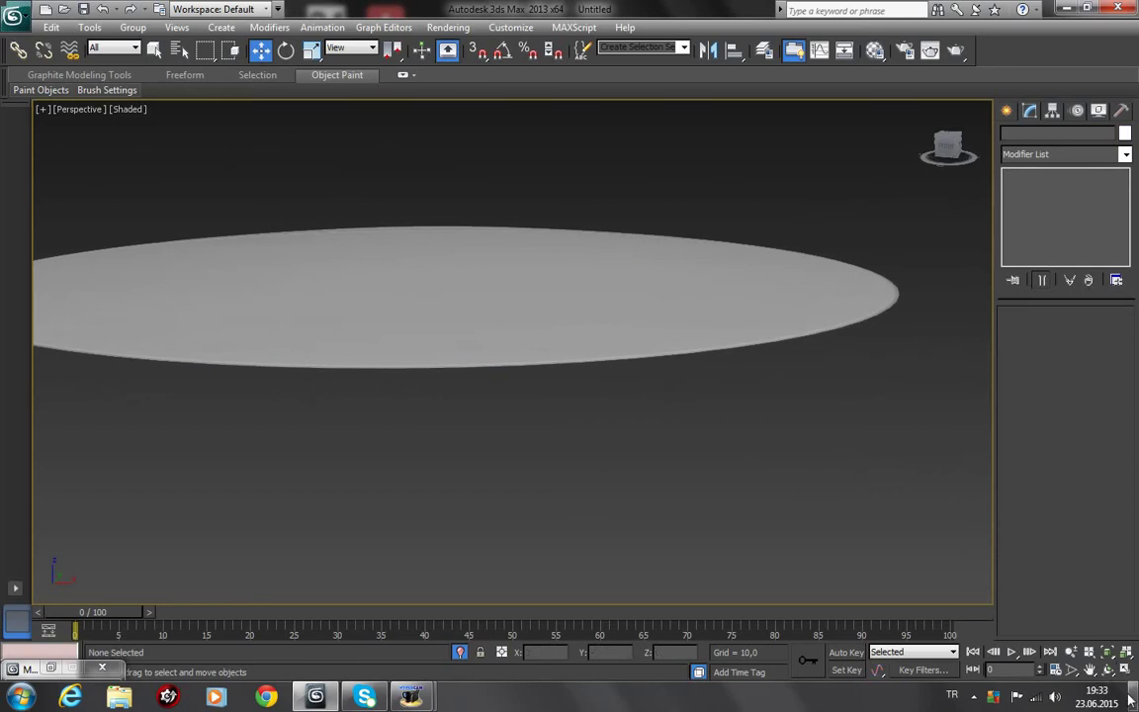
# Step: Bring the disc's TurboSmooth iterations back from 3 to 2 and enter Editable Poly edge level
pyautogui.click(709, 267)
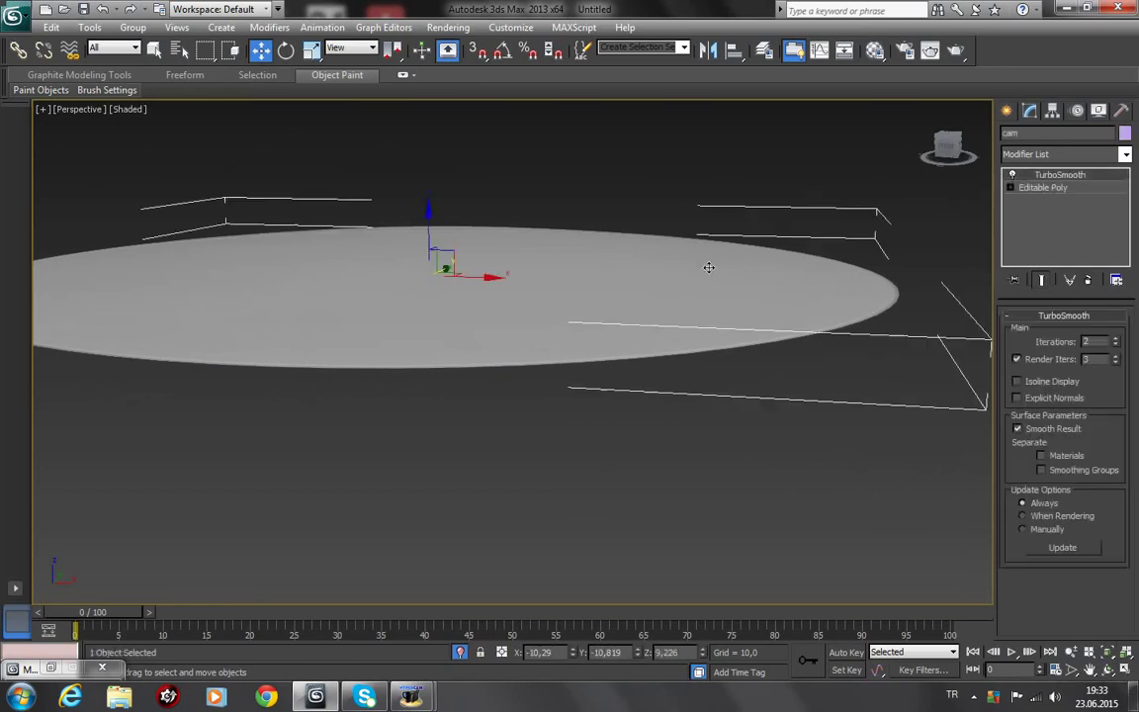
pyautogui.click(1117, 339)
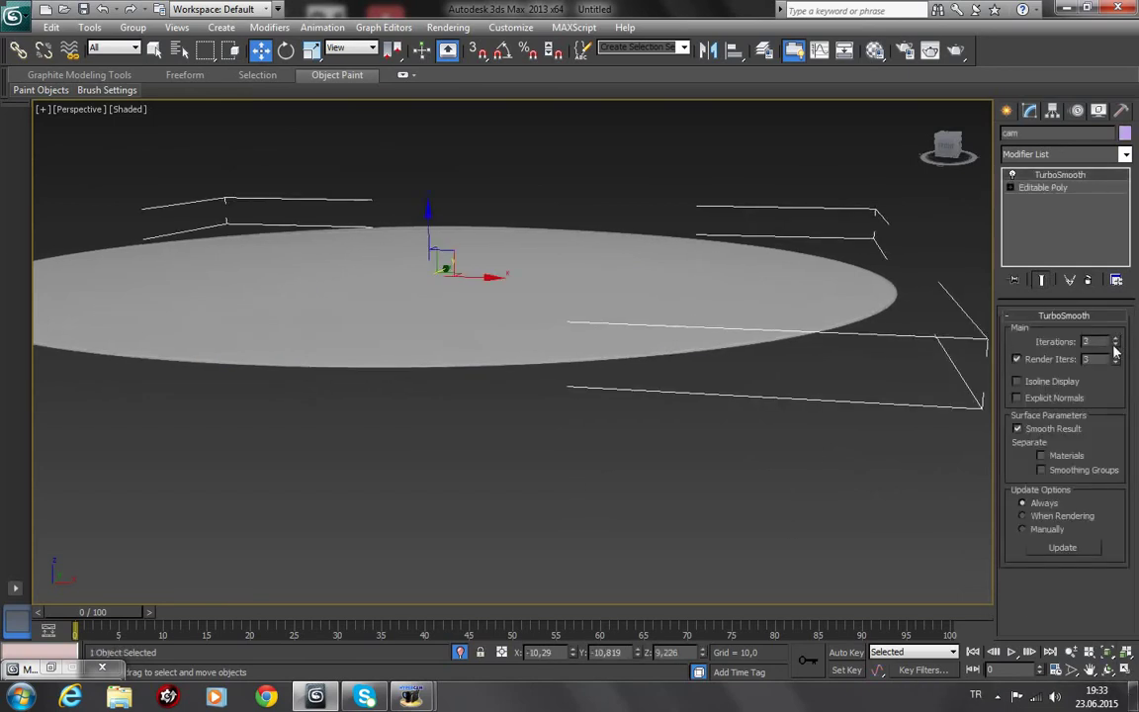
pyautogui.click(1117, 345)
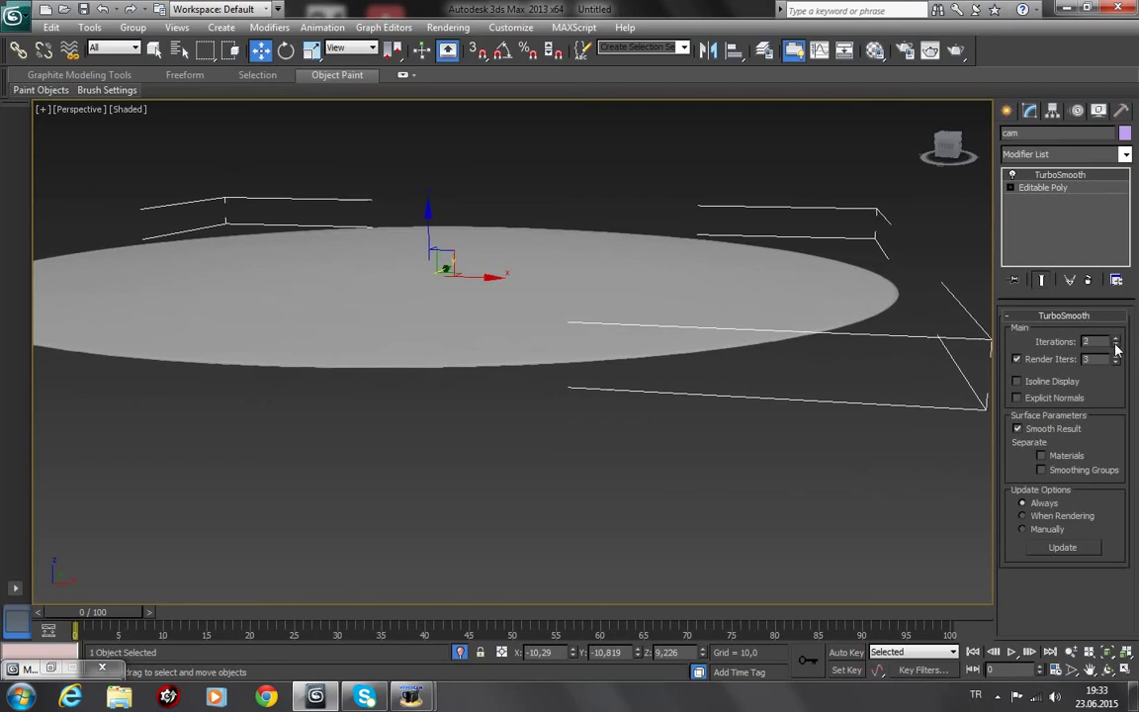
pyautogui.click(597, 495)
pyautogui.click(709, 300)
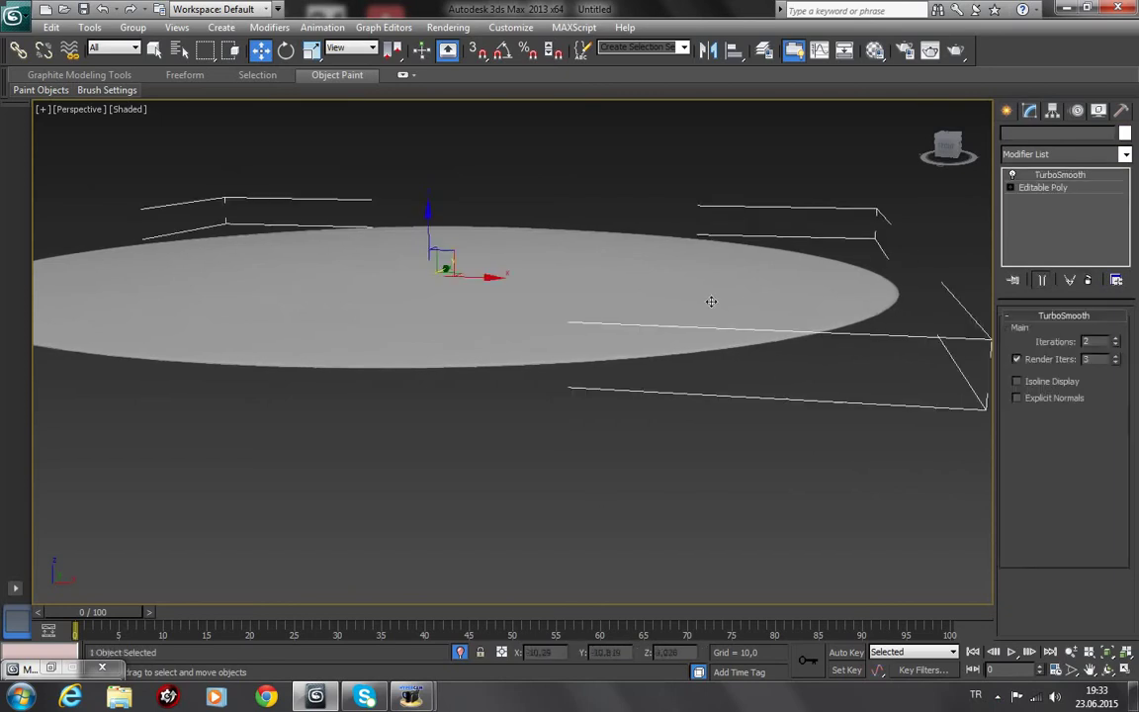
pyautogui.click(1057, 188)
pyautogui.click(1044, 333)
# Step: Connect the ring of rim edges with 2 new loops, then view the smoothed disc whole
pyautogui.press('F4')
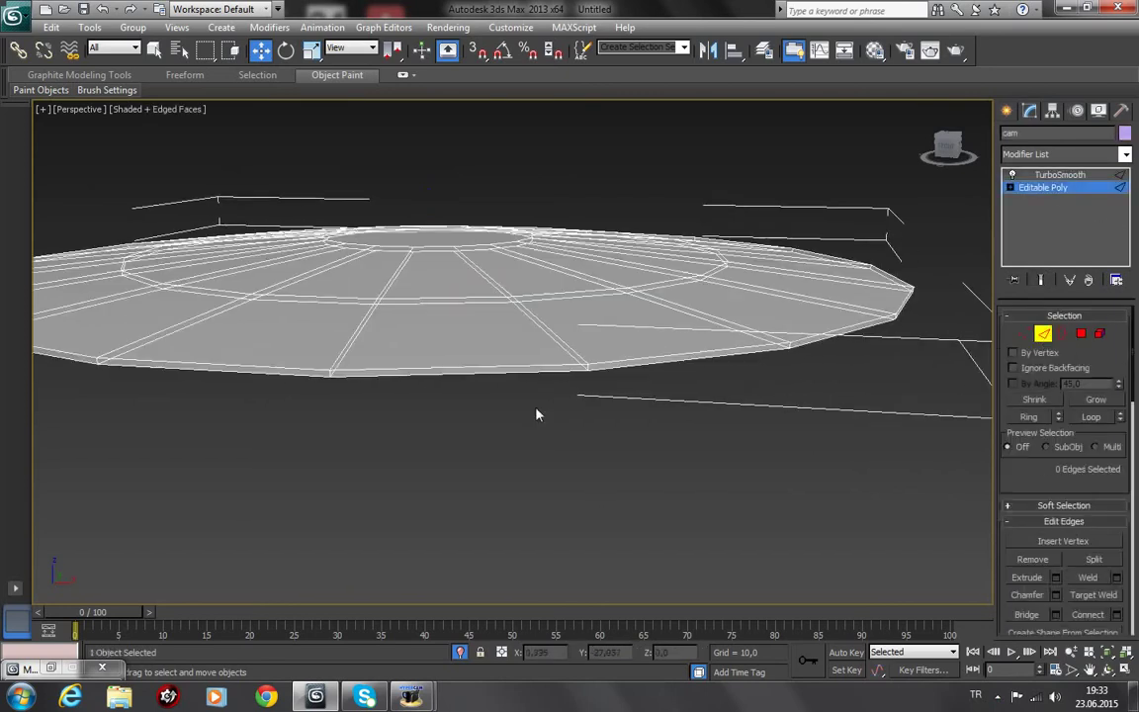
pyautogui.scroll(5, 572, 457)
pyautogui.scroll(-3, 575, 432)
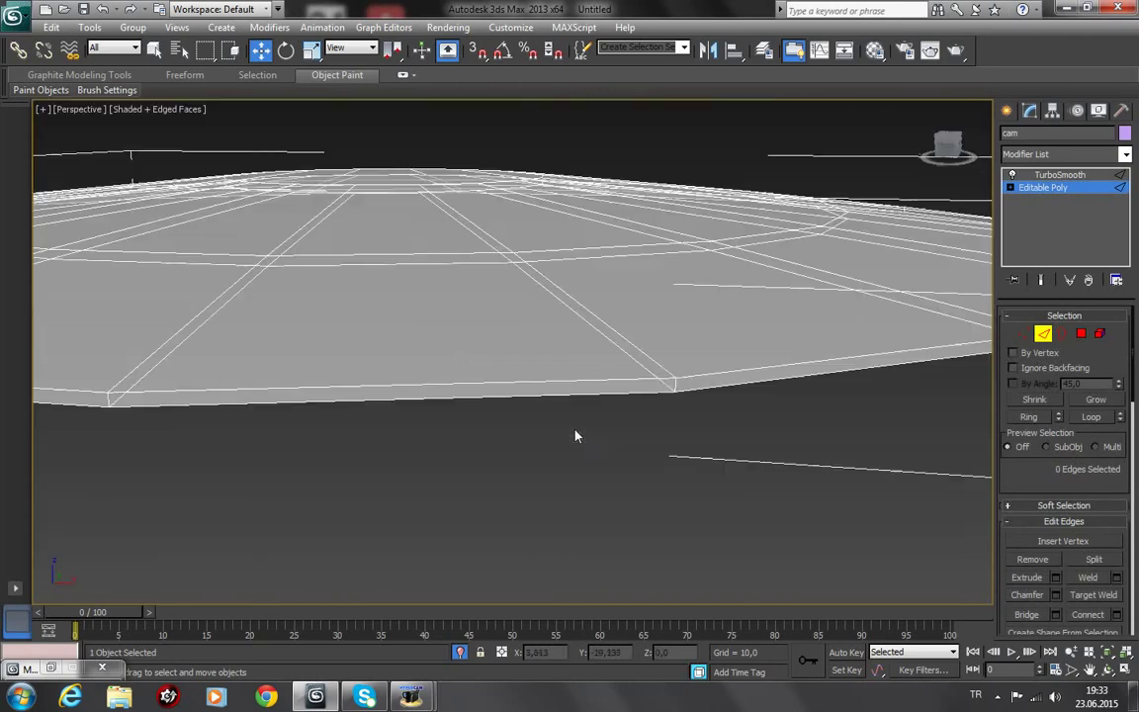
pyautogui.click(673, 384)
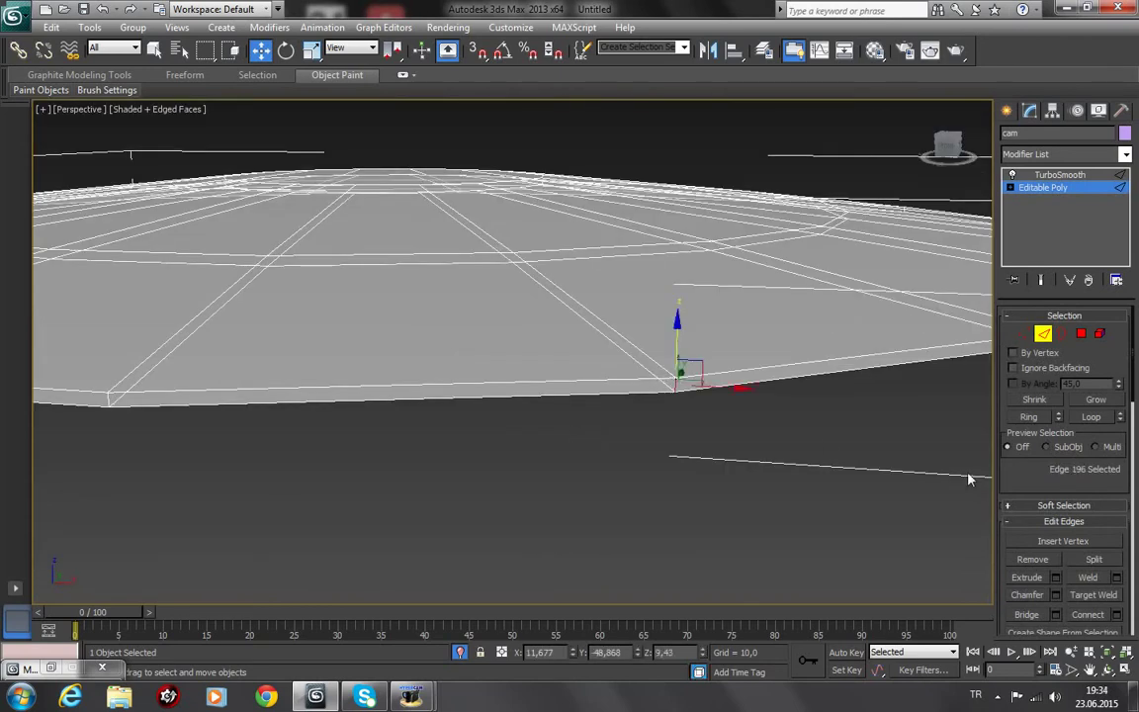
pyautogui.click(1038, 420)
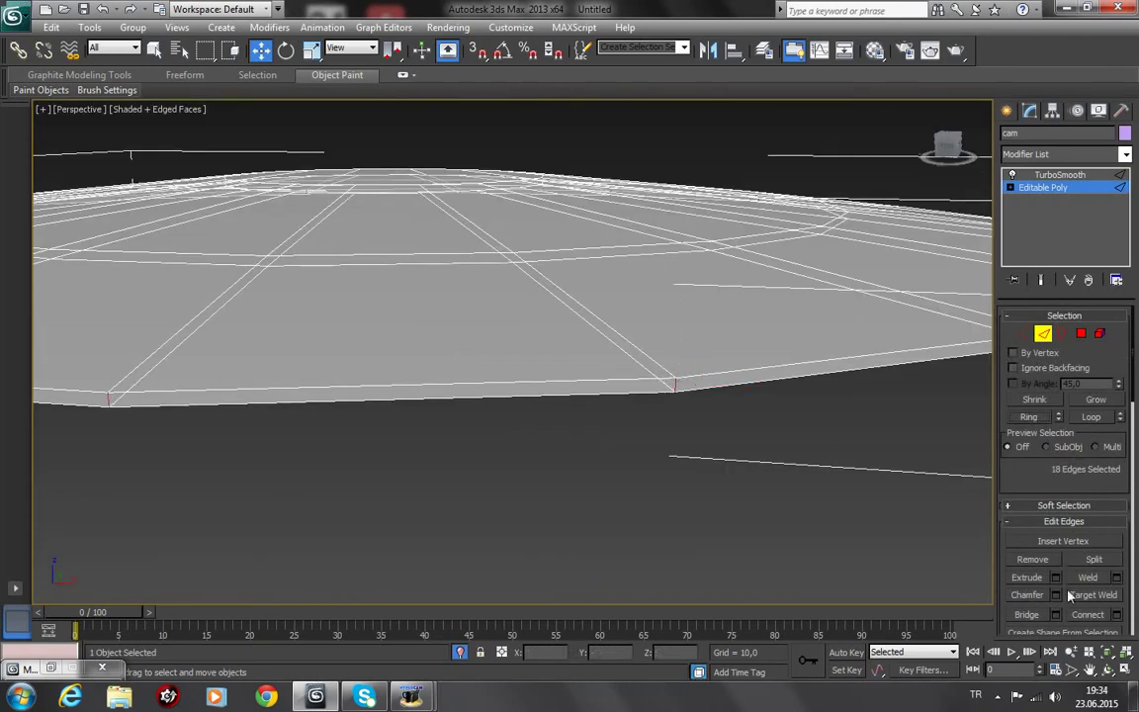
pyautogui.click(1116, 614)
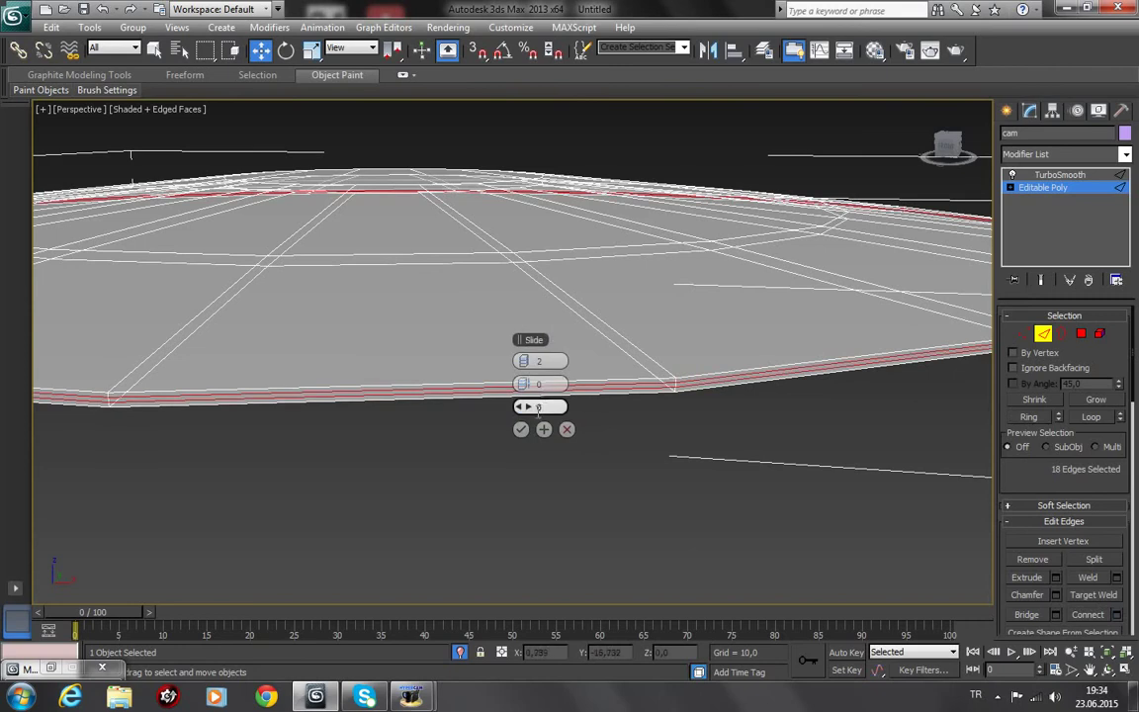
pyautogui.click(521, 430)
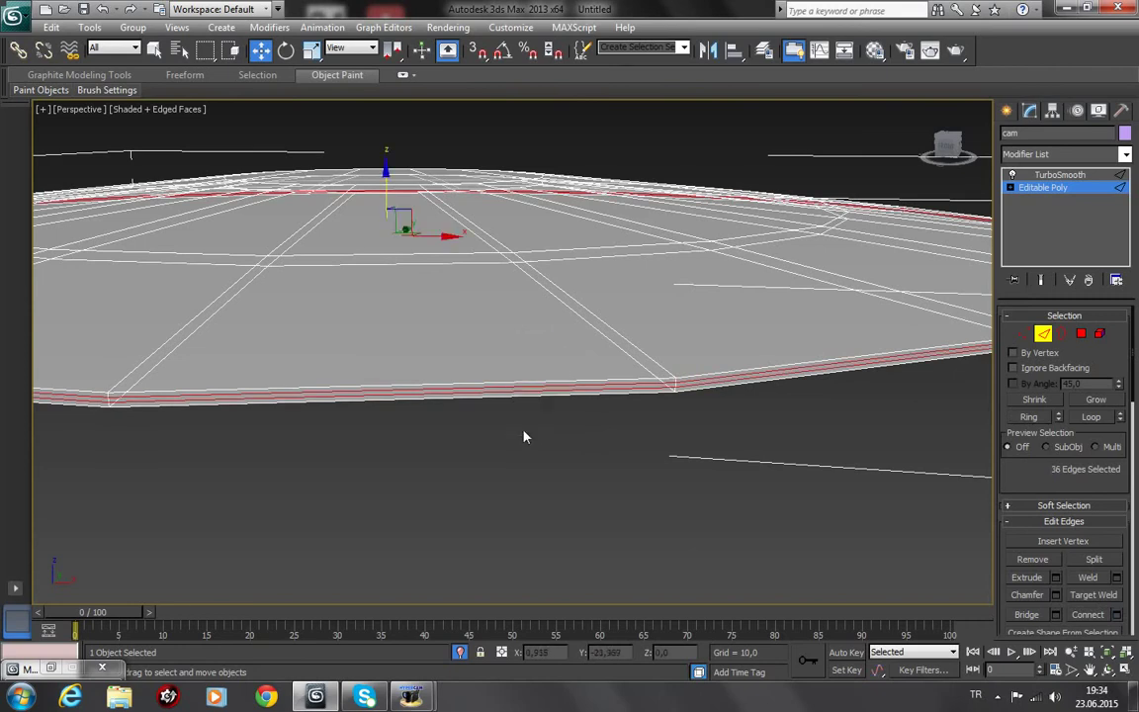
pyautogui.click(1083, 175)
pyautogui.click(648, 441)
pyautogui.press('F4')
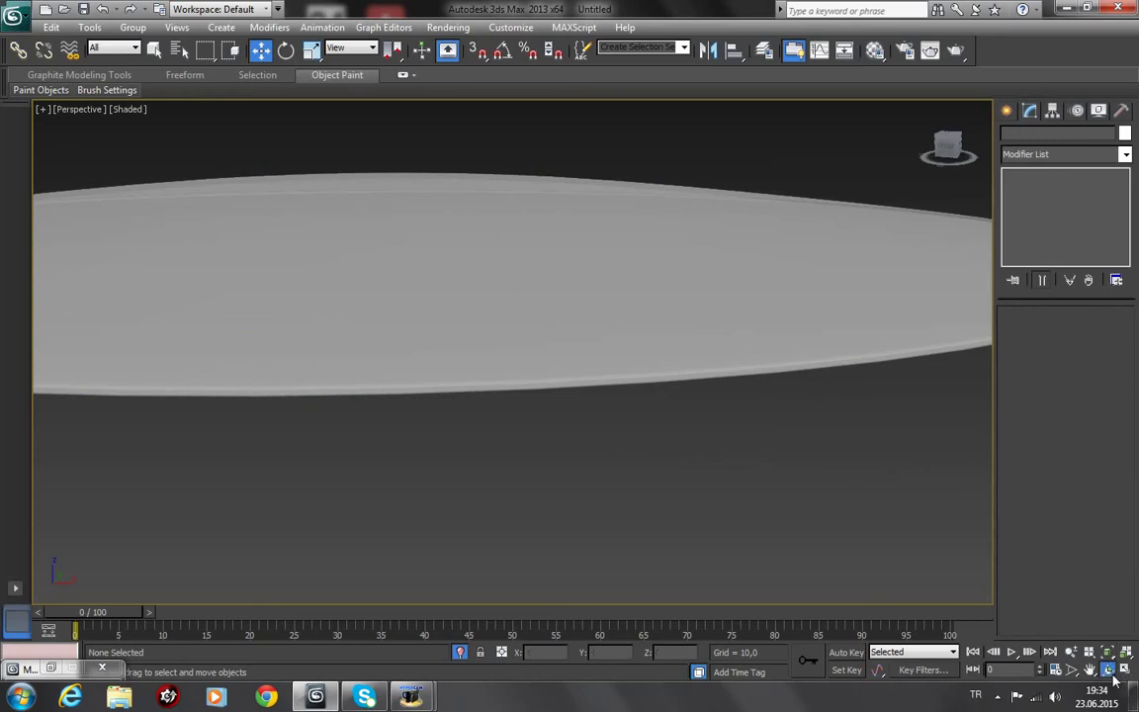
pyautogui.hotkey('ctrl', 'r')
pyautogui.moveTo(526, 344)
pyautogui.mouseDown()
pyautogui.moveTo(572, 567)
pyautogui.moveTo(608, 302)
pyautogui.moveTo(640, 214)
pyautogui.mouseUp()
# Step: End isolation of the glass disc so the whole clock shows again, then deselect everything
pyautogui.click(261, 49)
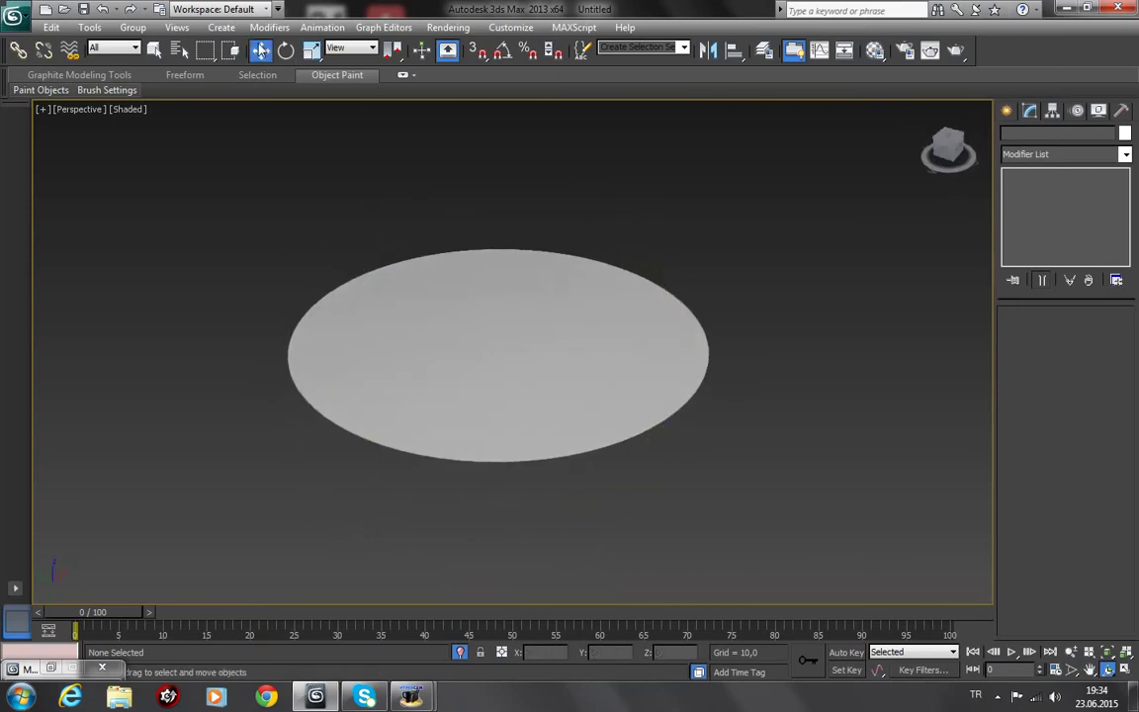
pyautogui.click(500, 292)
pyautogui.rightClick(500, 290)
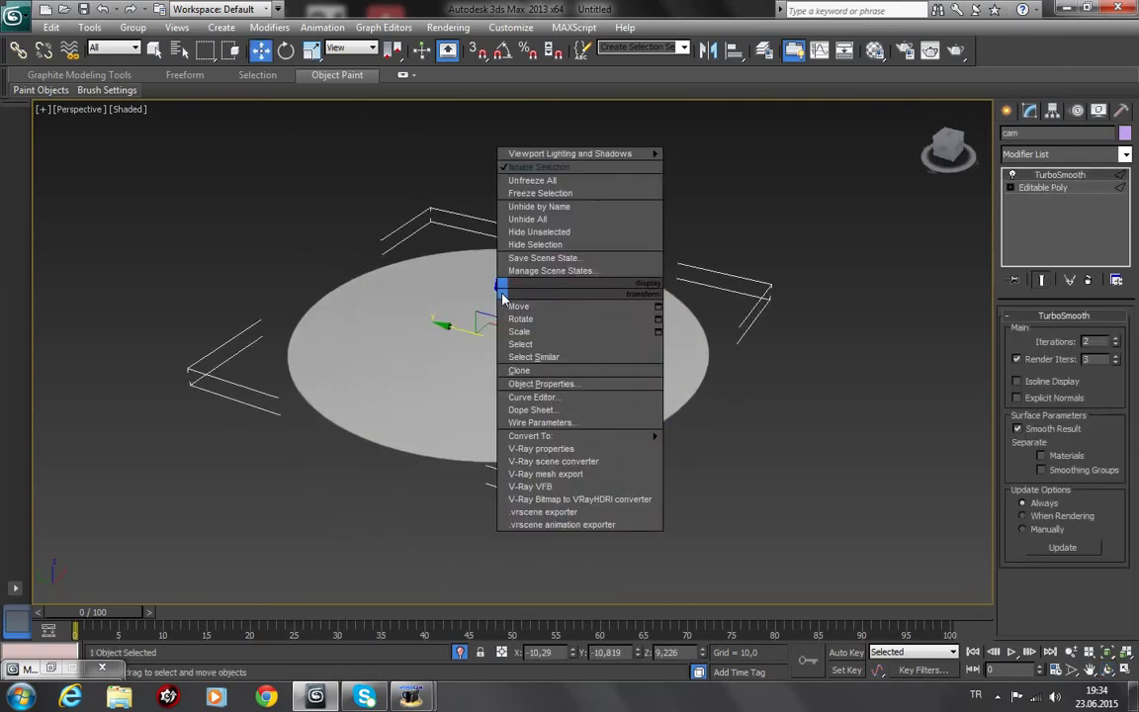
pyautogui.click(514, 170)
pyautogui.click(298, 190)
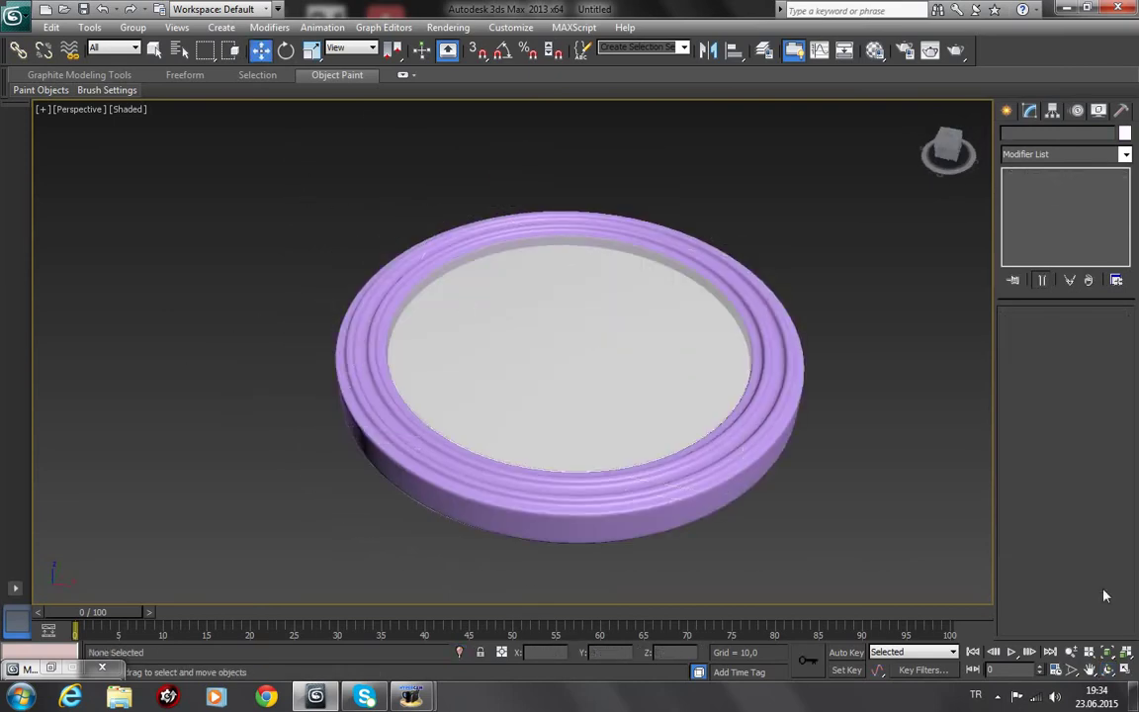
# Step: Orbit the view around the clock and select the ringed frame object
pyautogui.click(1108, 669)
pyautogui.moveTo(648, 447)
pyautogui.mouseDown()
pyautogui.moveTo(554, 356)
pyautogui.moveTo(579, 348)
pyautogui.moveTo(560, 371)
pyautogui.mouseUp()
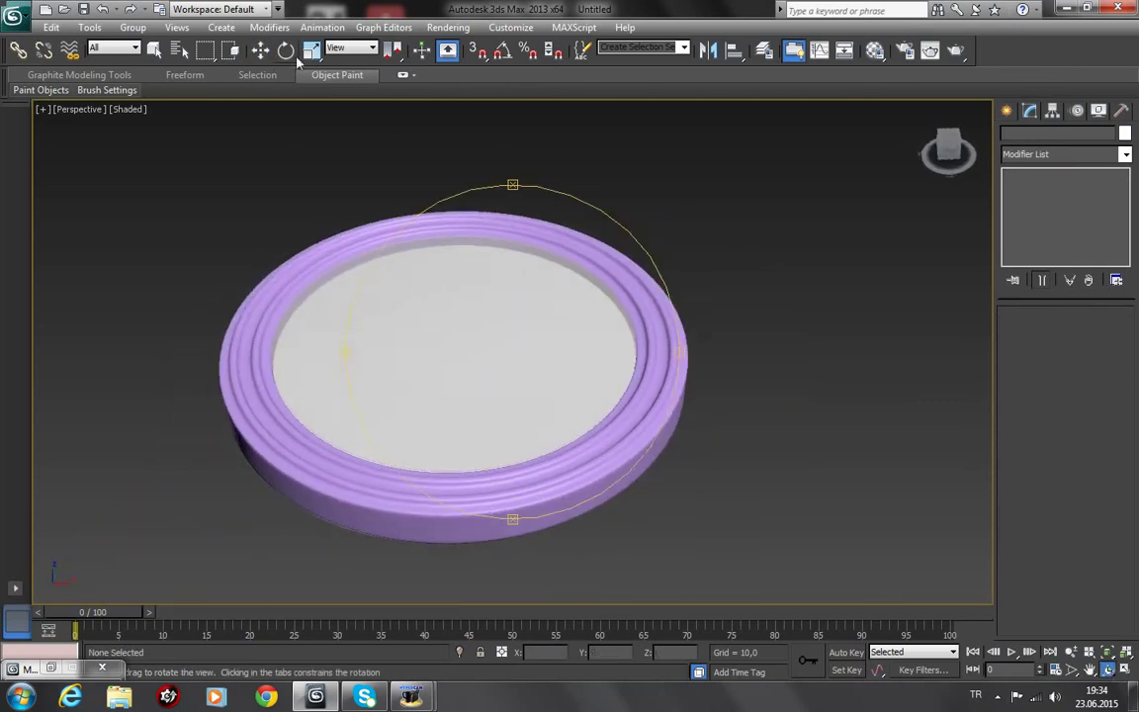
pyautogui.click(261, 49)
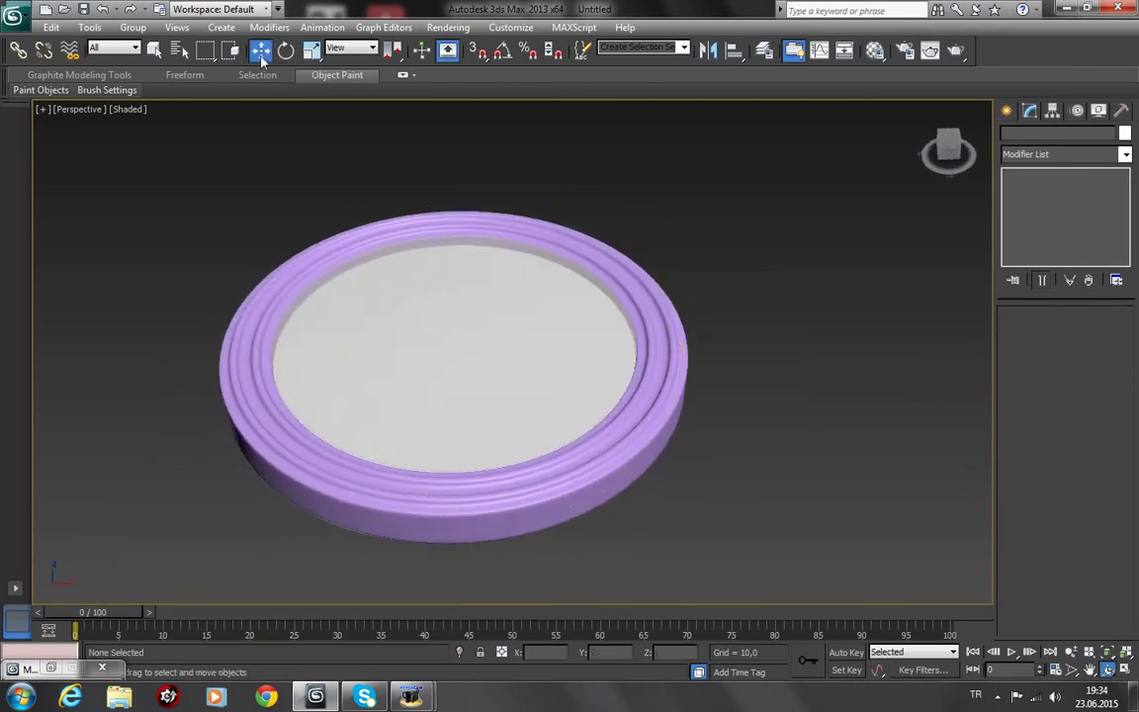
pyautogui.click(616, 260)
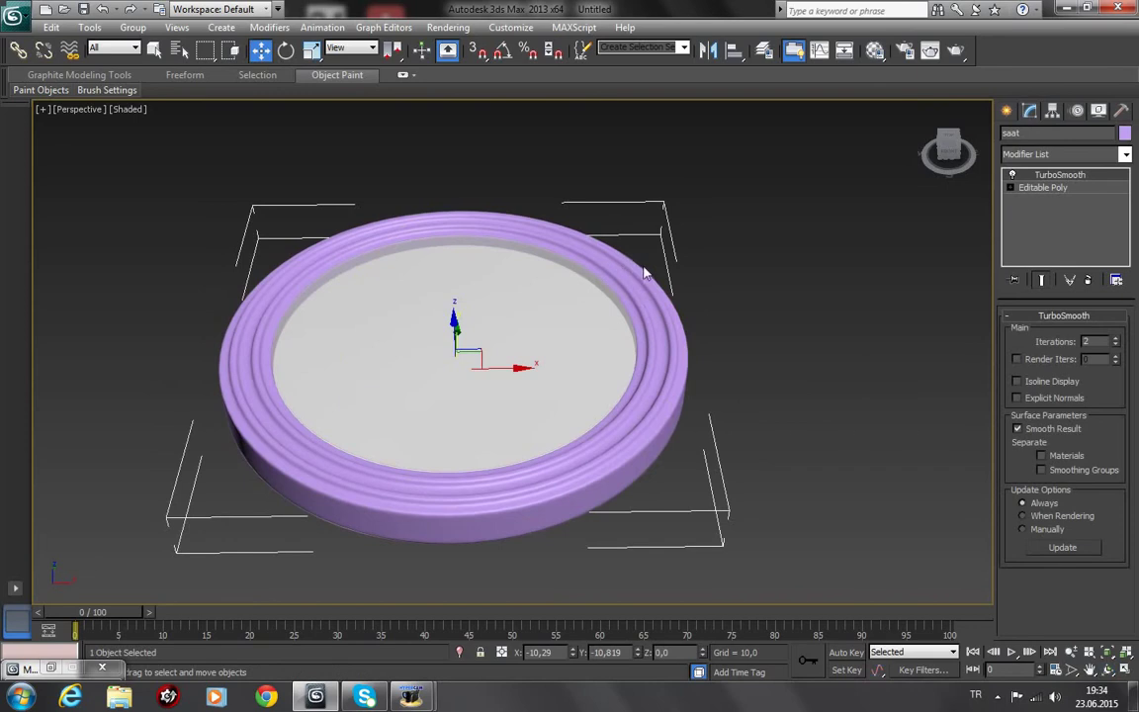
# Step: Change the frame's object colour from purple to a custom dark brown (25, 12, 2)
pyautogui.click(1126, 133)
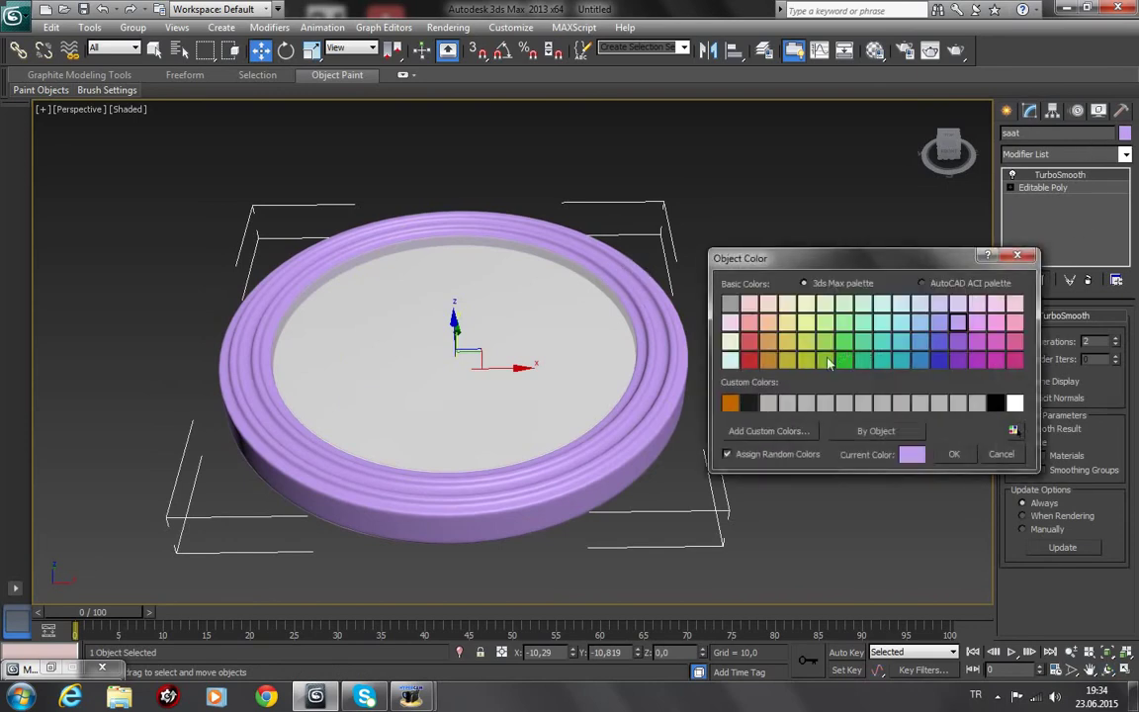
pyautogui.click(794, 432)
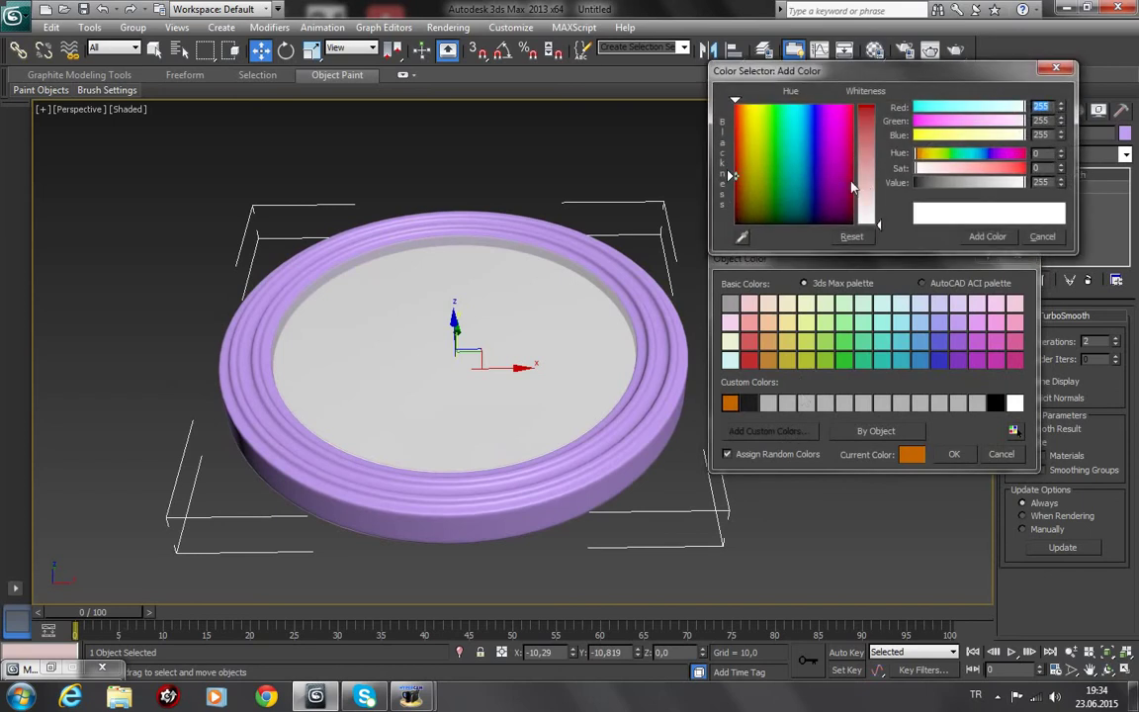
pyautogui.moveTo(853, 185)
pyautogui.mouseDown()
pyautogui.moveTo(853, 206)
pyautogui.moveTo(936, 184)
pyautogui.mouseUp()
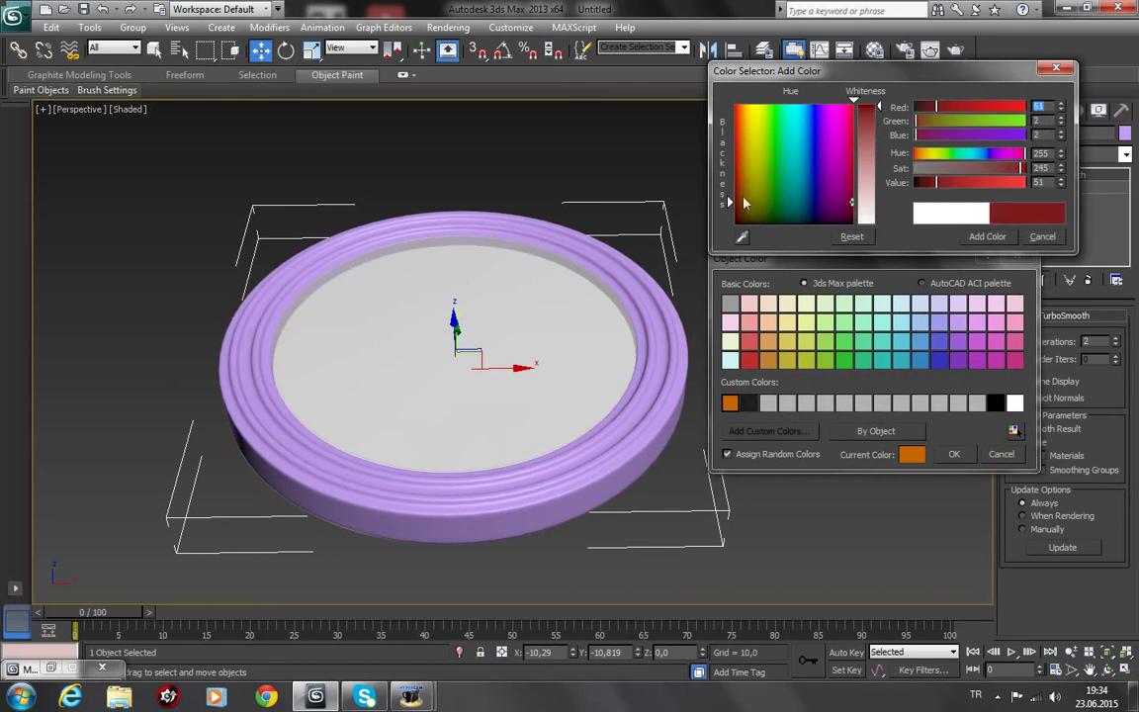
pyautogui.moveTo(746, 203); pyautogui.dragTo(743, 214)
pyautogui.click(986, 236)
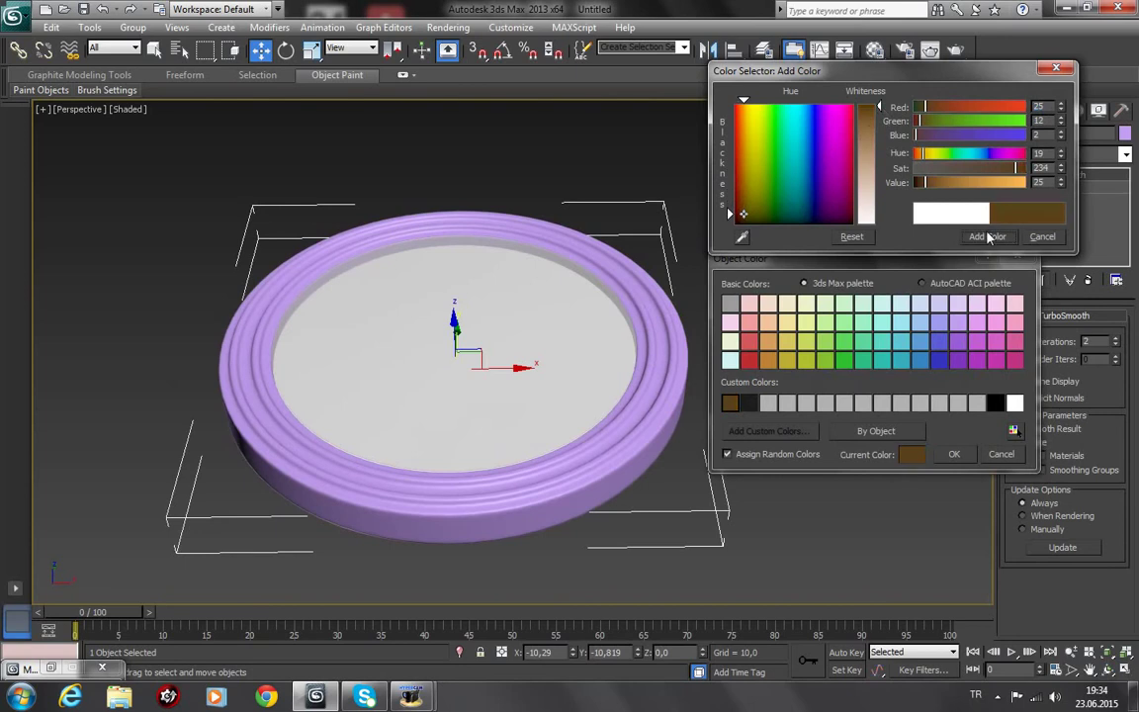
pyautogui.click(954, 454)
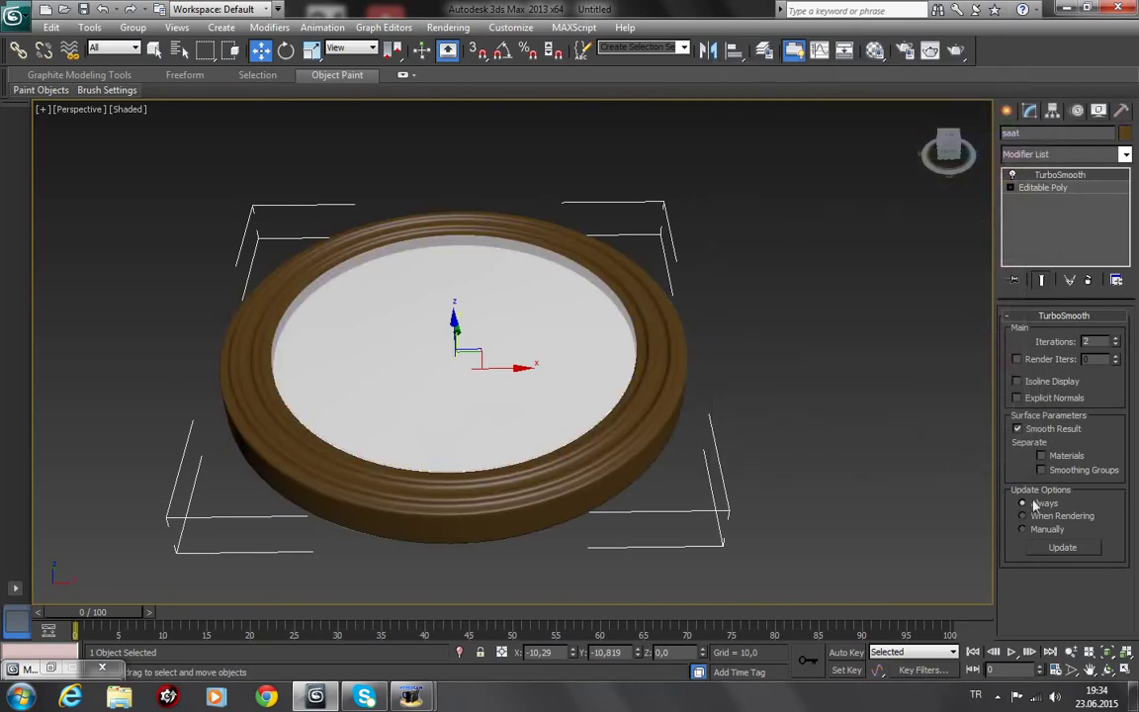
pyautogui.click(1110, 670)
# Step: Orbit the clock nearly face-on, then switch to the Top view
pyautogui.moveTo(552, 317)
pyautogui.mouseDown()
pyautogui.moveTo(549, 440)
pyautogui.moveTo(588, 411)
pyautogui.moveTo(733, 234)
pyautogui.moveTo(612, 260)
pyautogui.moveTo(623, 217)
pyautogui.moveTo(596, 483)
pyautogui.moveTo(618, 534)
pyautogui.moveTo(572, 437)
pyautogui.moveTo(583, 400)
pyautogui.moveTo(547, 401)
pyautogui.mouseUp()
pyautogui.press('F4')
pyautogui.press('F4')
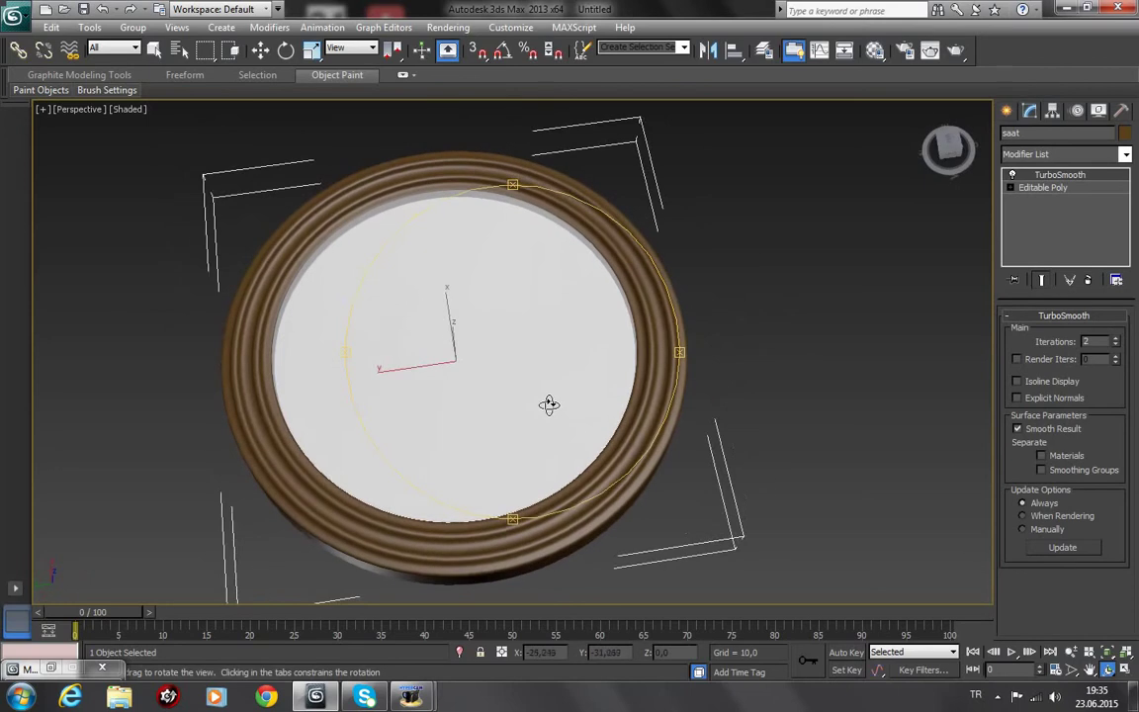
pyautogui.press('t')
# Step: Hide the glass cam disc using Hide Selection
pyautogui.click(260, 50)
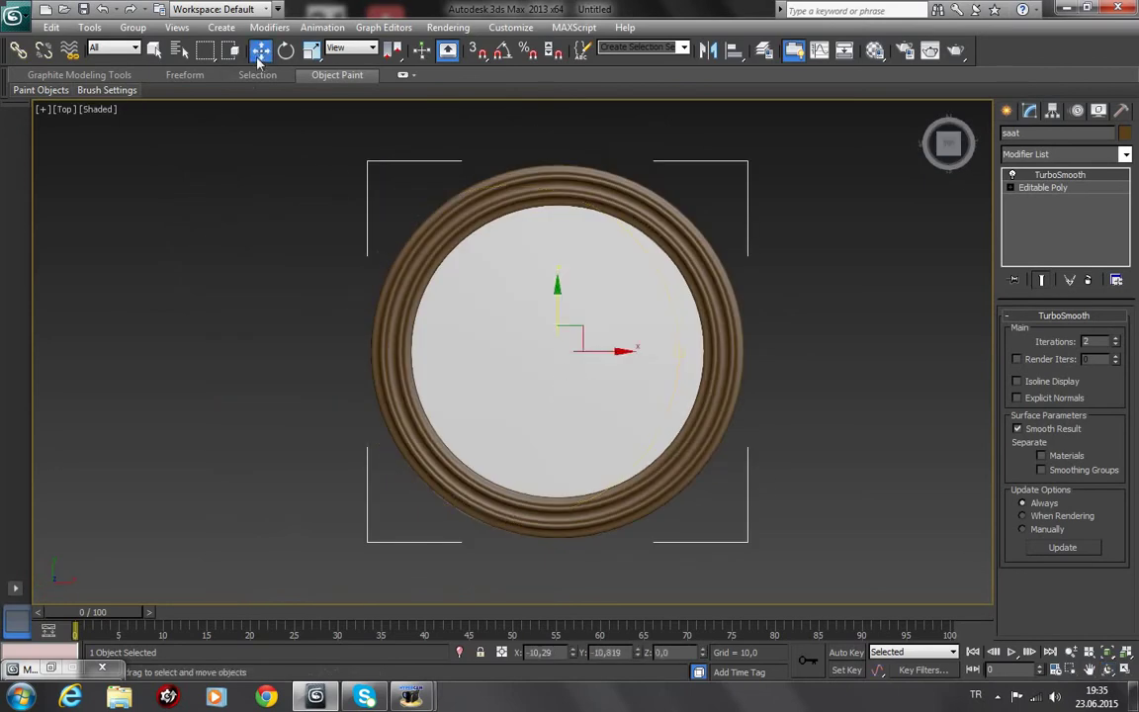
pyautogui.click(257, 157)
pyautogui.click(571, 240)
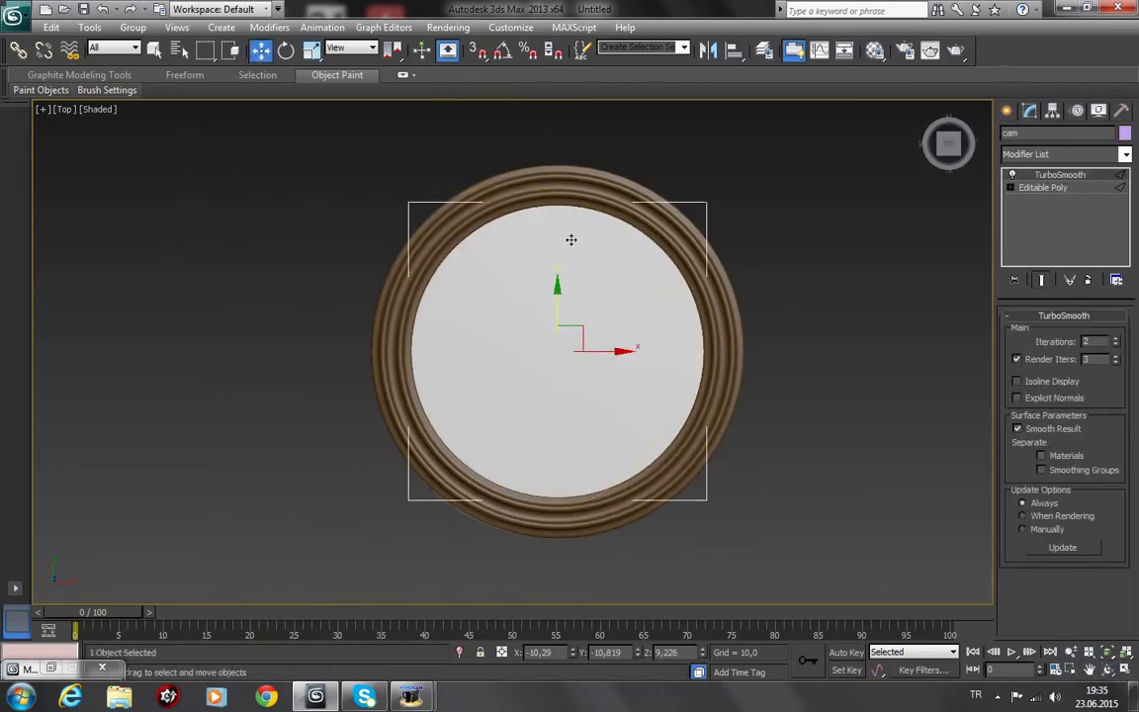
pyautogui.rightClick(571, 239)
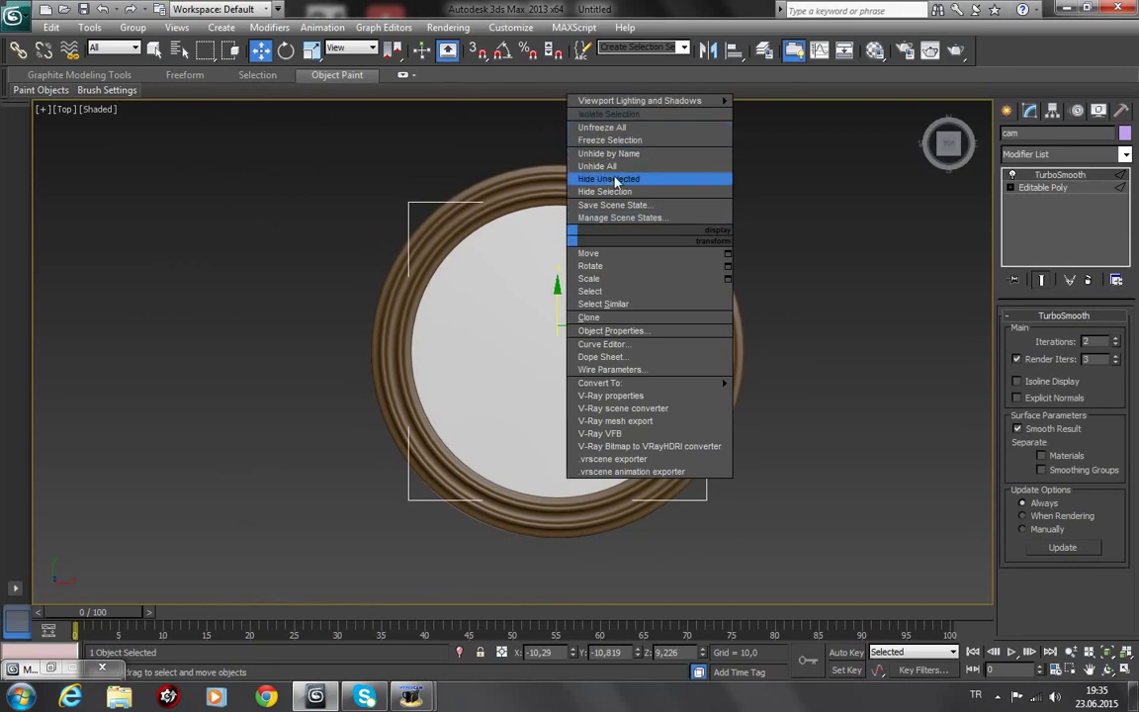
pyautogui.click(620, 193)
# Step: Select the white clock face, pan the Top view, and open the Material Editor
pyautogui.click(602, 275)
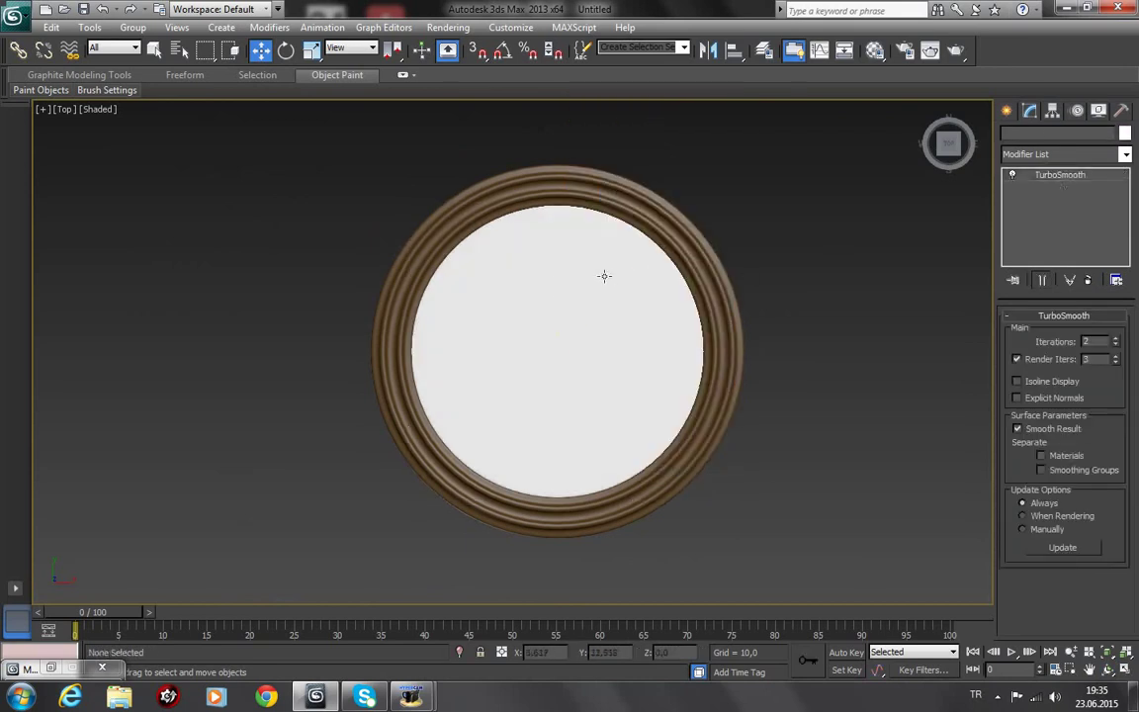
pyautogui.click(1089, 669)
pyautogui.moveTo(843, 398); pyautogui.dragTo(788, 394)
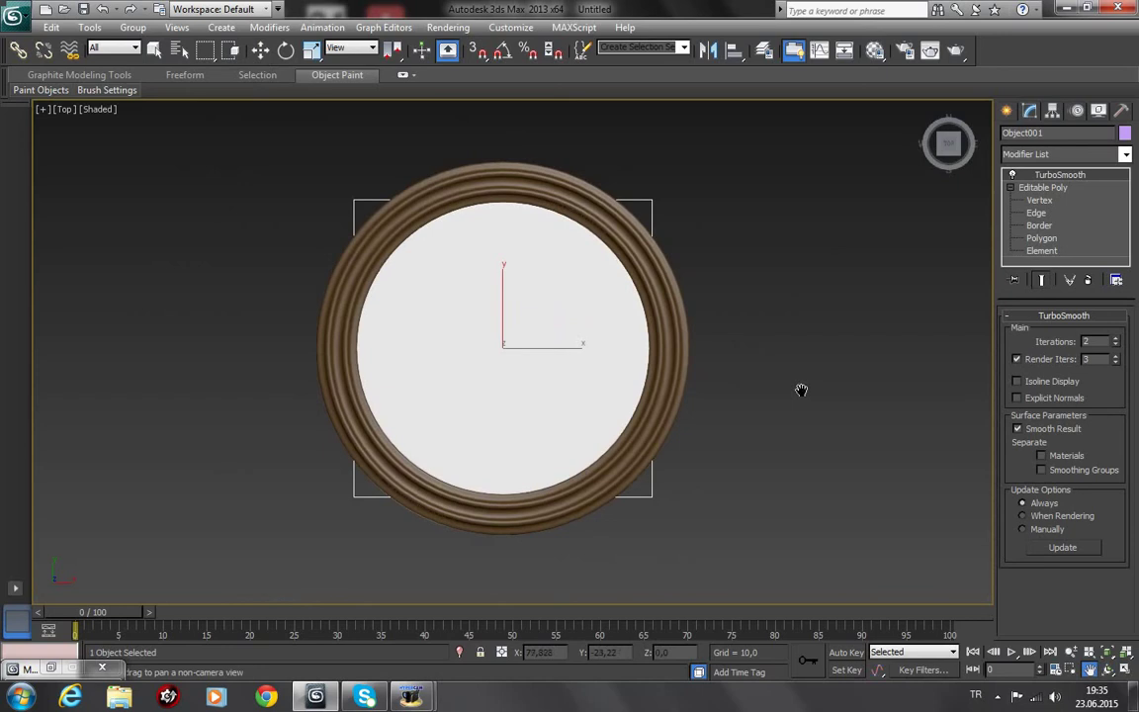
pyautogui.press('m')
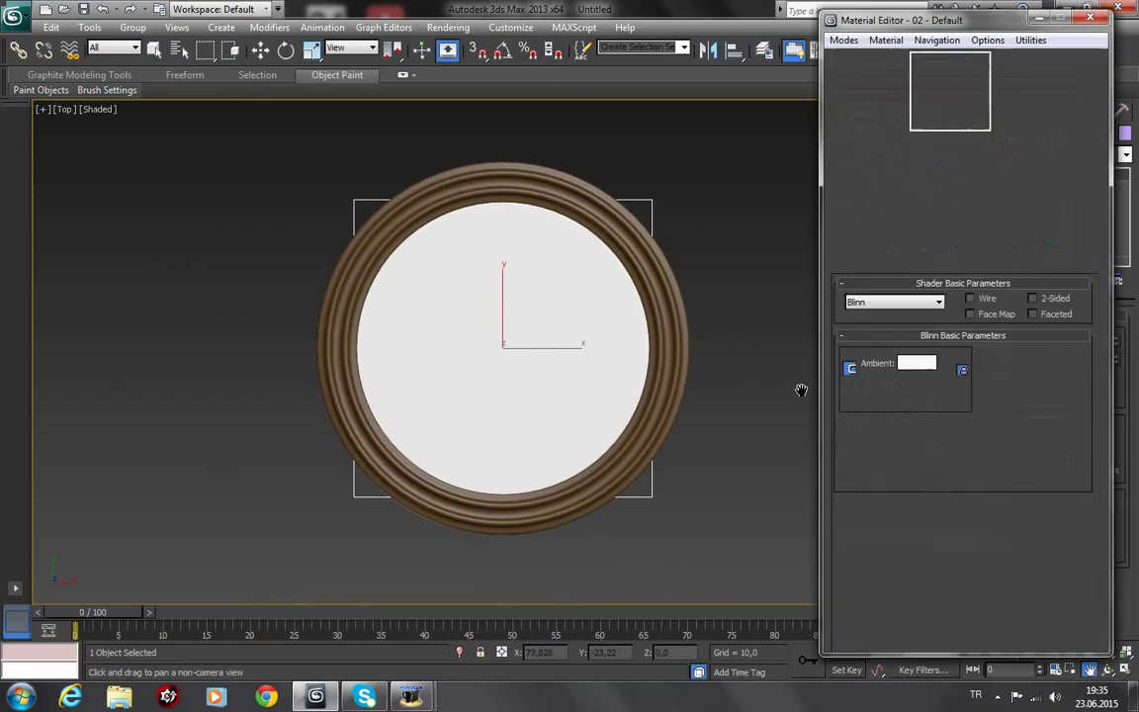
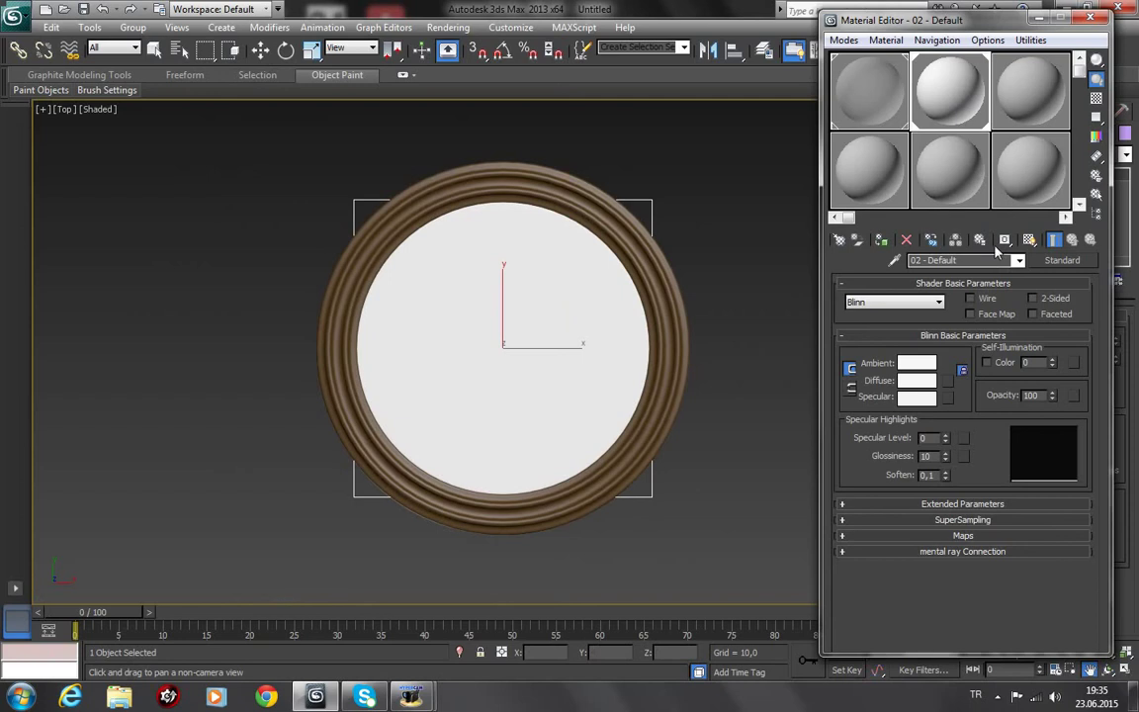
# Step: Convert material 02 - Default to a VRayMtl and bring up the map list for its Diffuse slot
pyautogui.click(1063, 261)
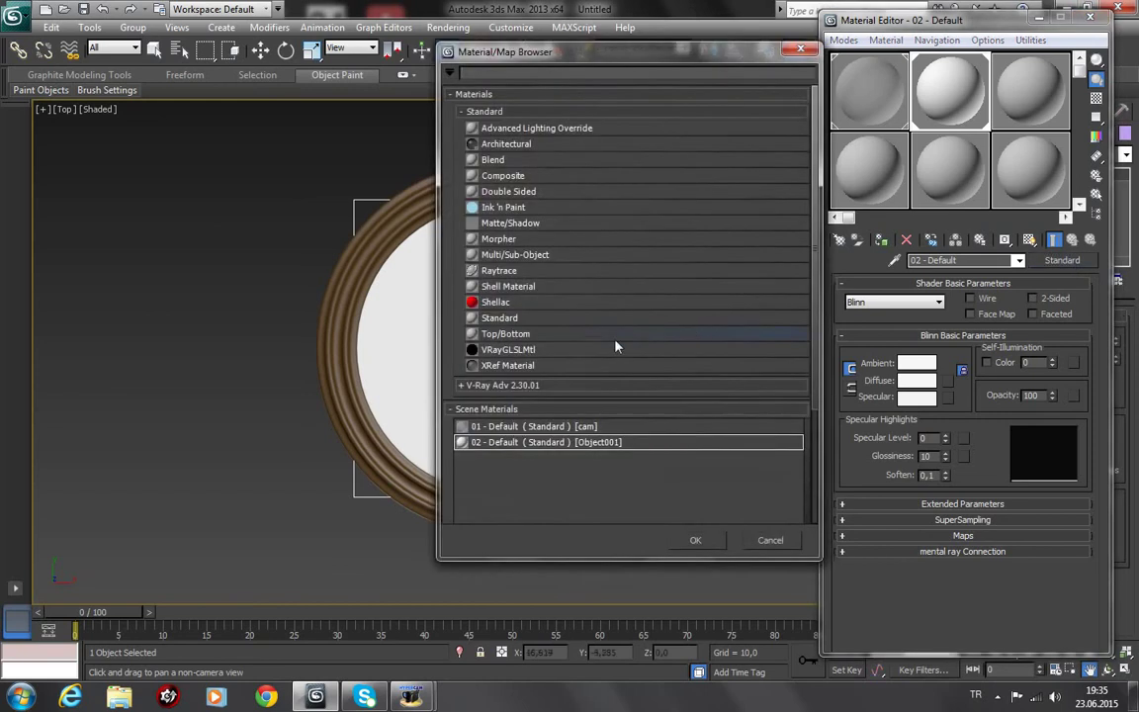
pyautogui.scroll(-2, 533, 367)
pyautogui.click(474, 302)
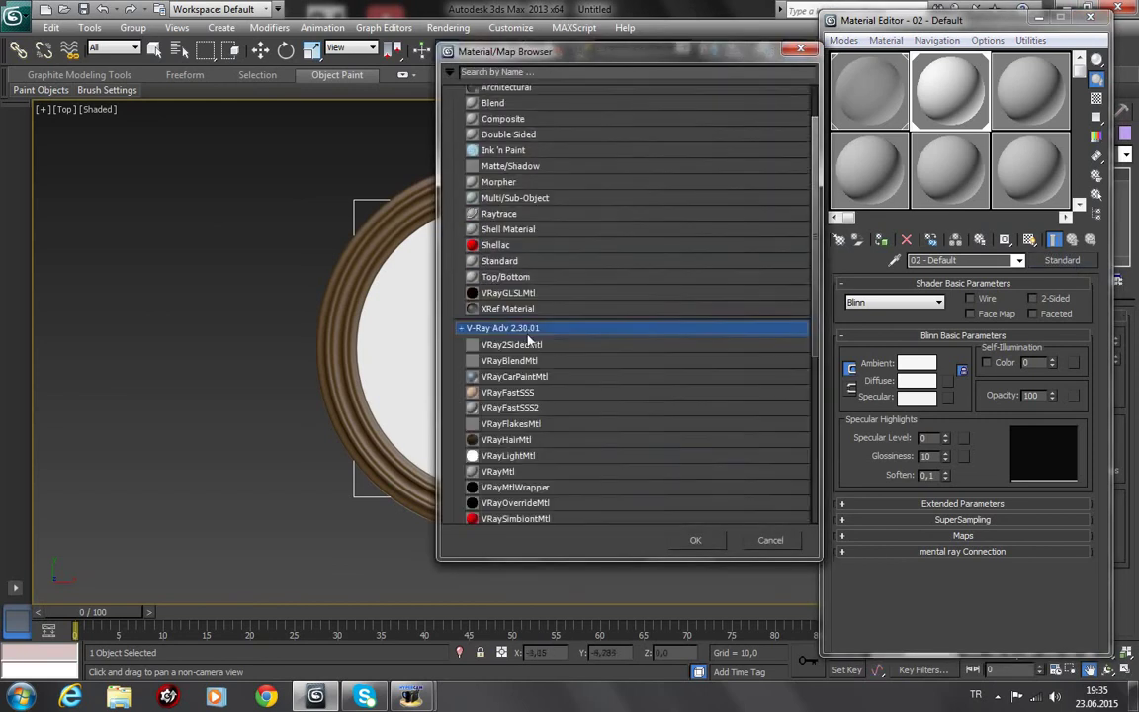
pyautogui.doubleClick(500, 471)
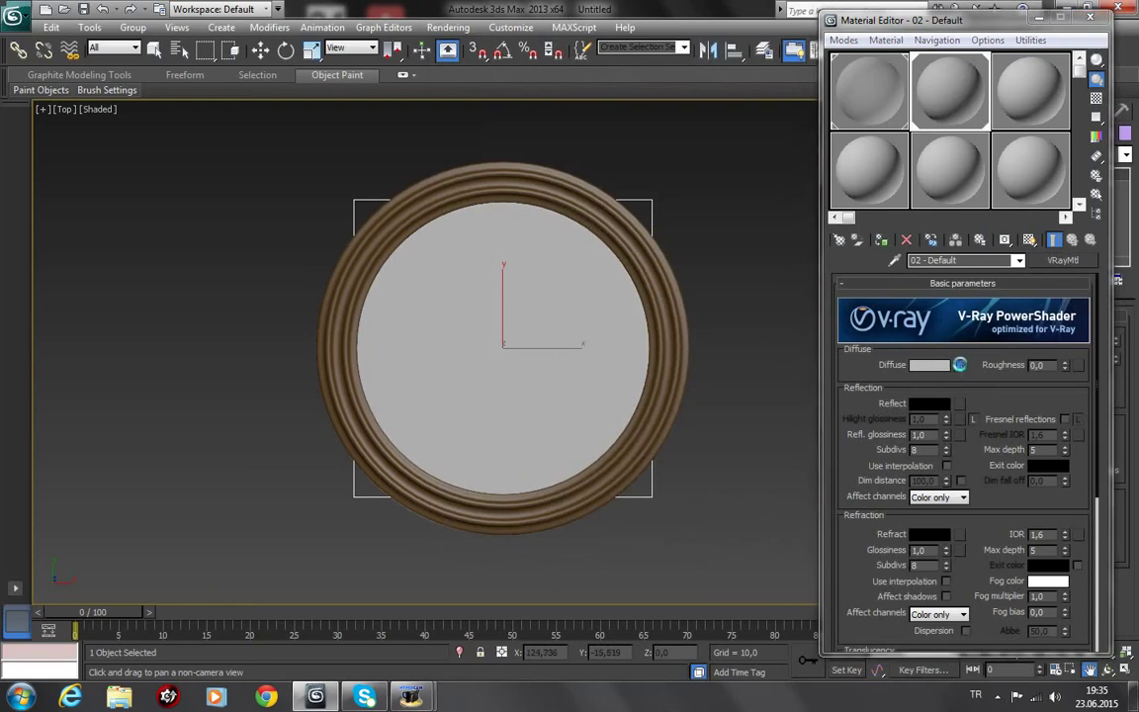
pyautogui.click(959, 365)
pyautogui.scroll(1, 491, 207)
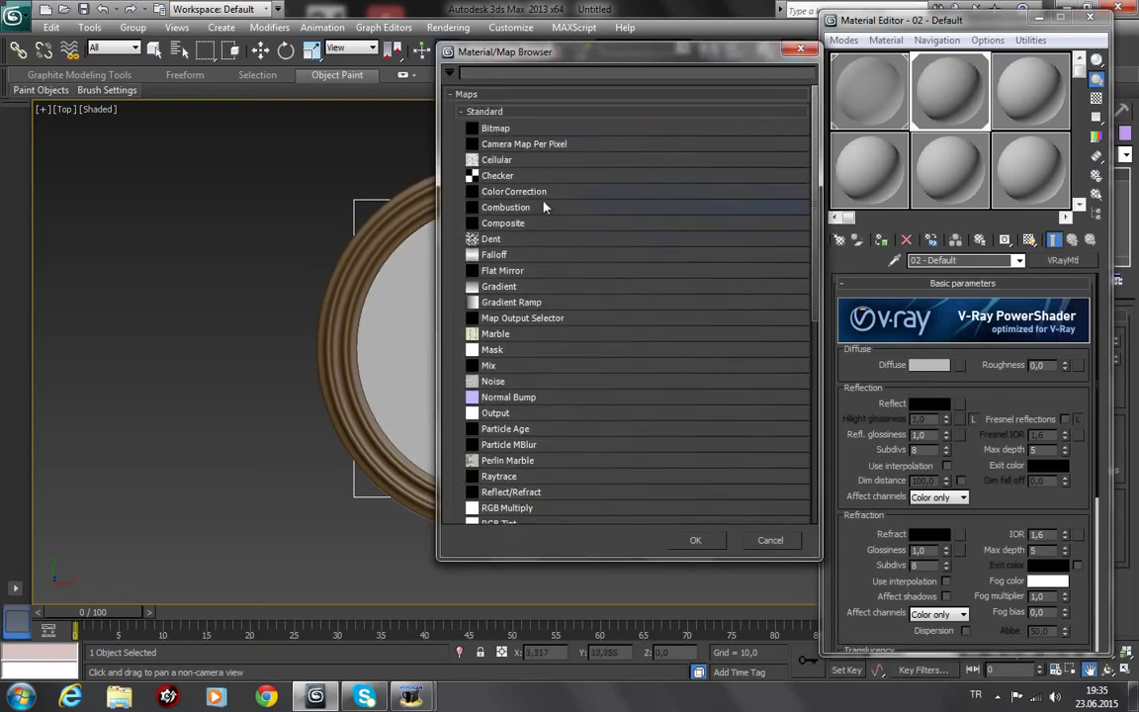
# Step: Choose Bitmap as the diffuse map and browse up past Belgelerim to the user folder
pyautogui.doubleClick(507, 134)
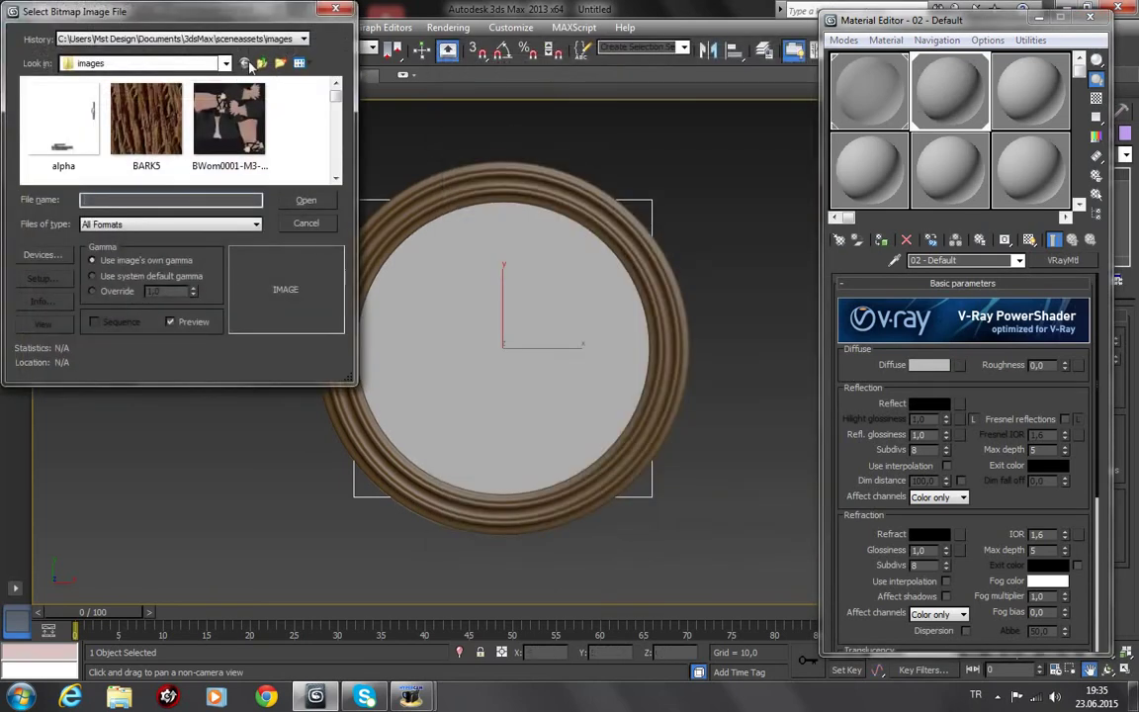
pyautogui.click(245, 63)
pyautogui.click(245, 63)
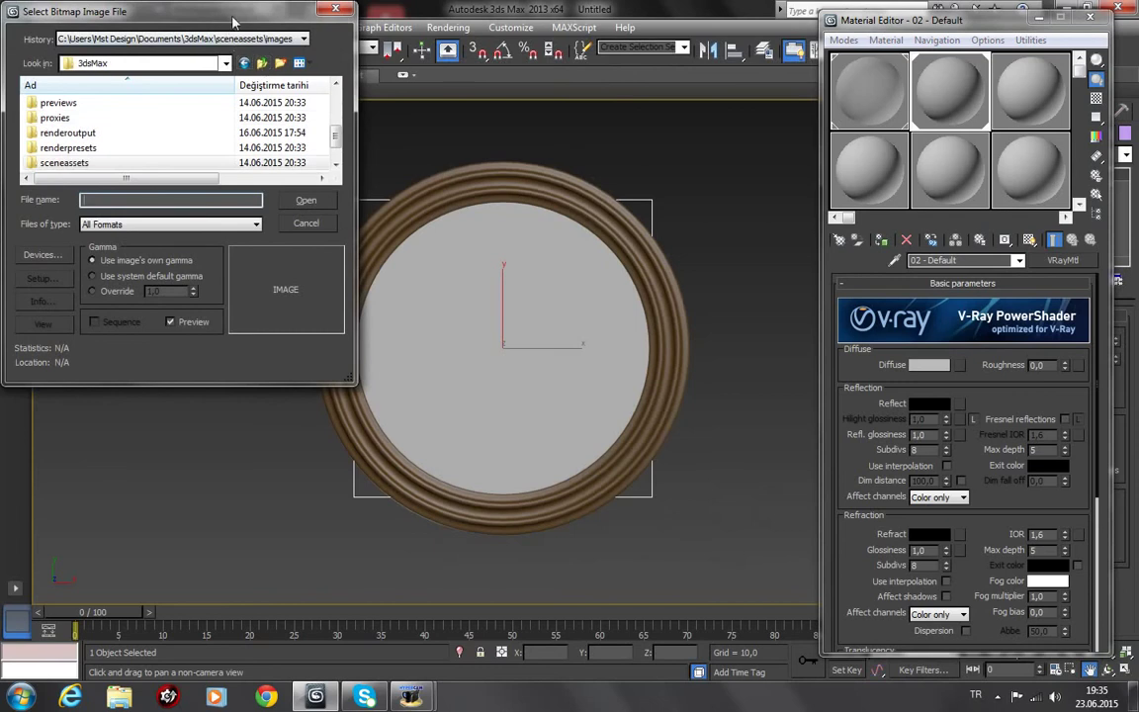
pyautogui.moveTo(235, 20); pyautogui.dragTo(268, 27)
pyautogui.click(296, 70)
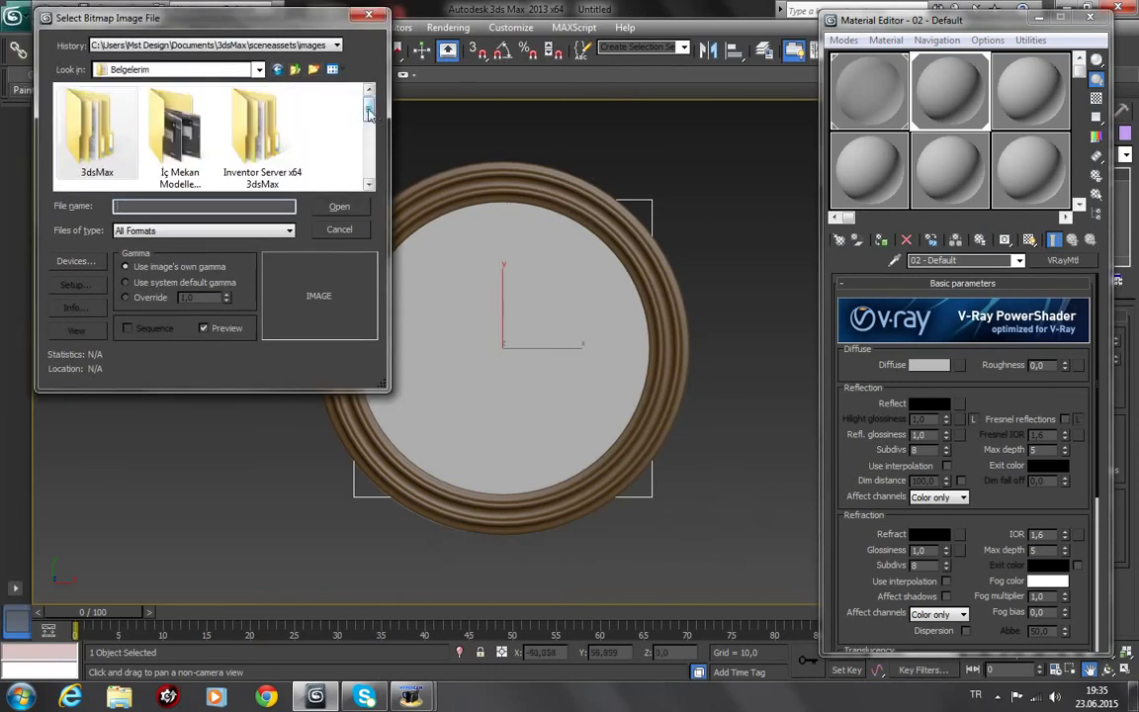
pyautogui.click(294, 70)
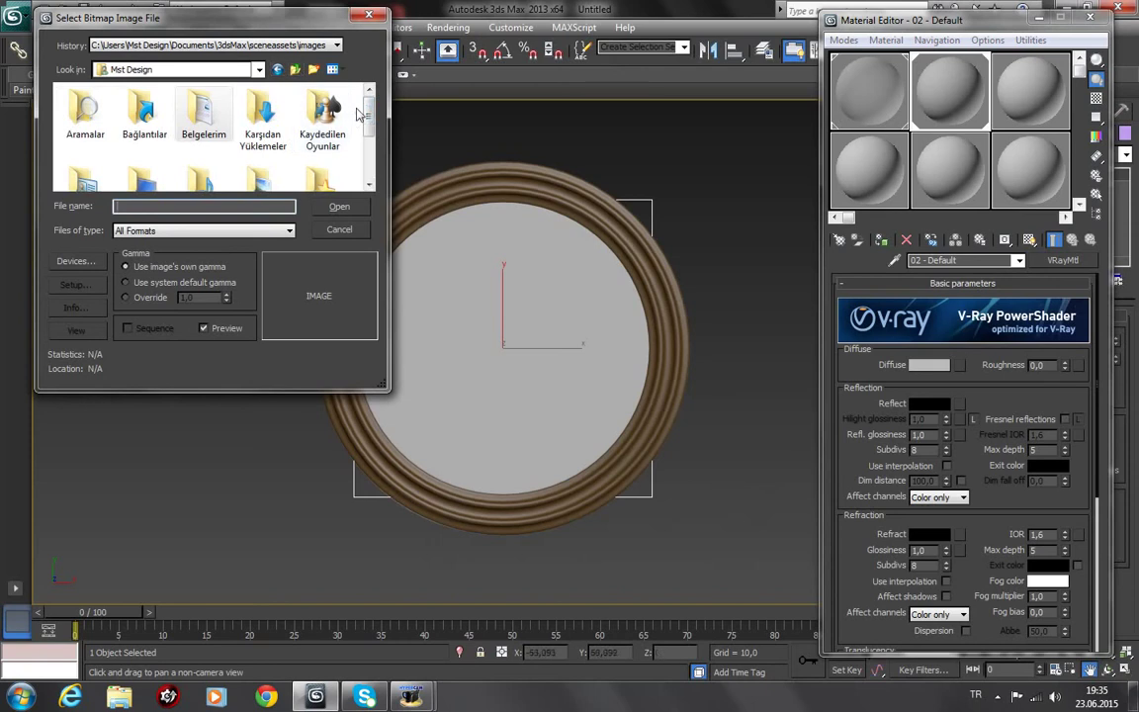
pyautogui.moveTo(365, 108); pyautogui.dragTo(372, 163)
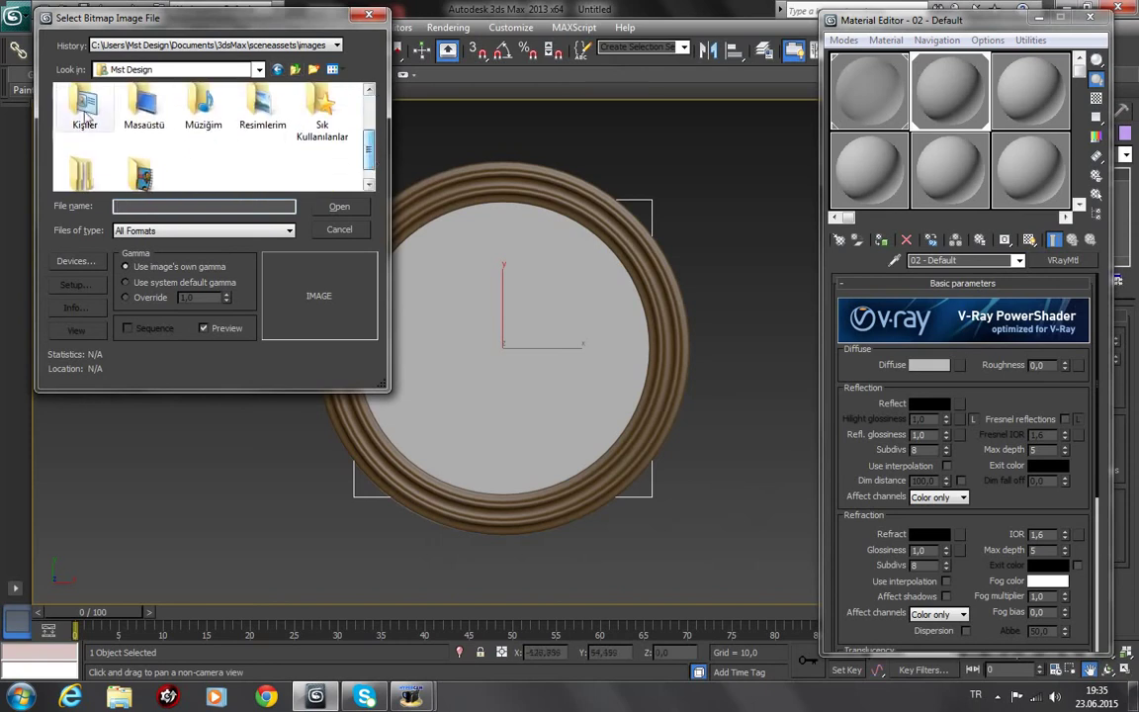
# Step: Browse into Masaüstü > Vray İç ve Dış Mekan > İç Mekan Kaplamaları looking for the texture
pyautogui.doubleClick(163, 116)
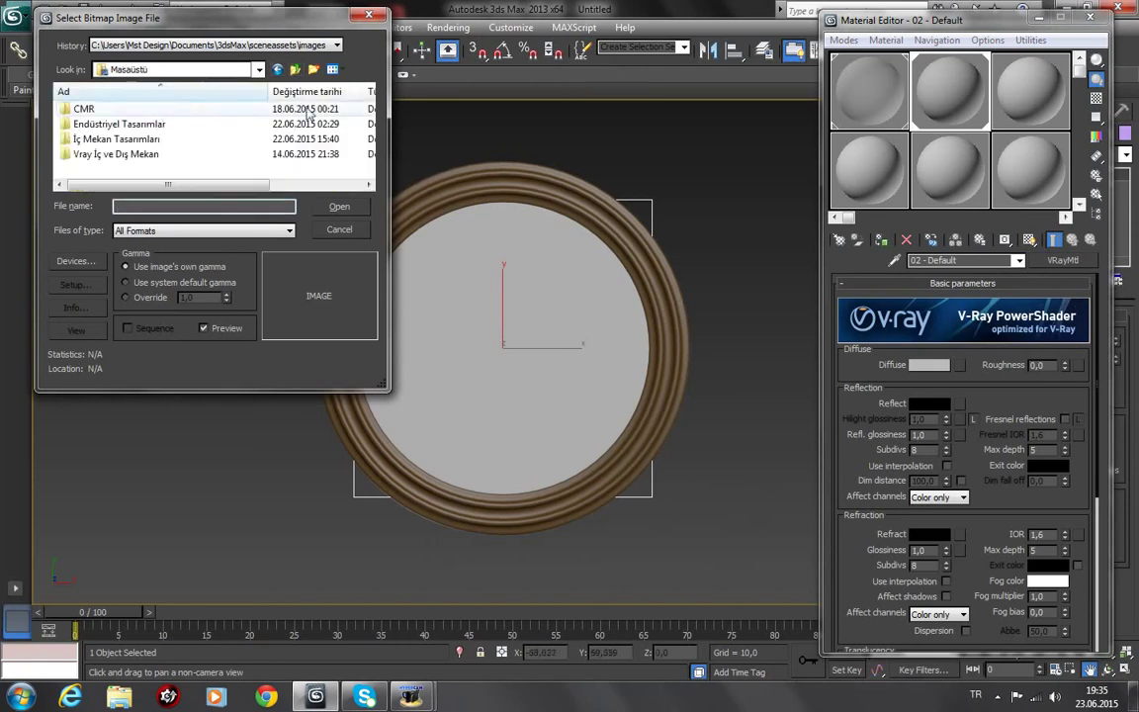
pyautogui.doubleClick(146, 155)
pyautogui.moveTo(370, 103); pyautogui.dragTo(375, 121)
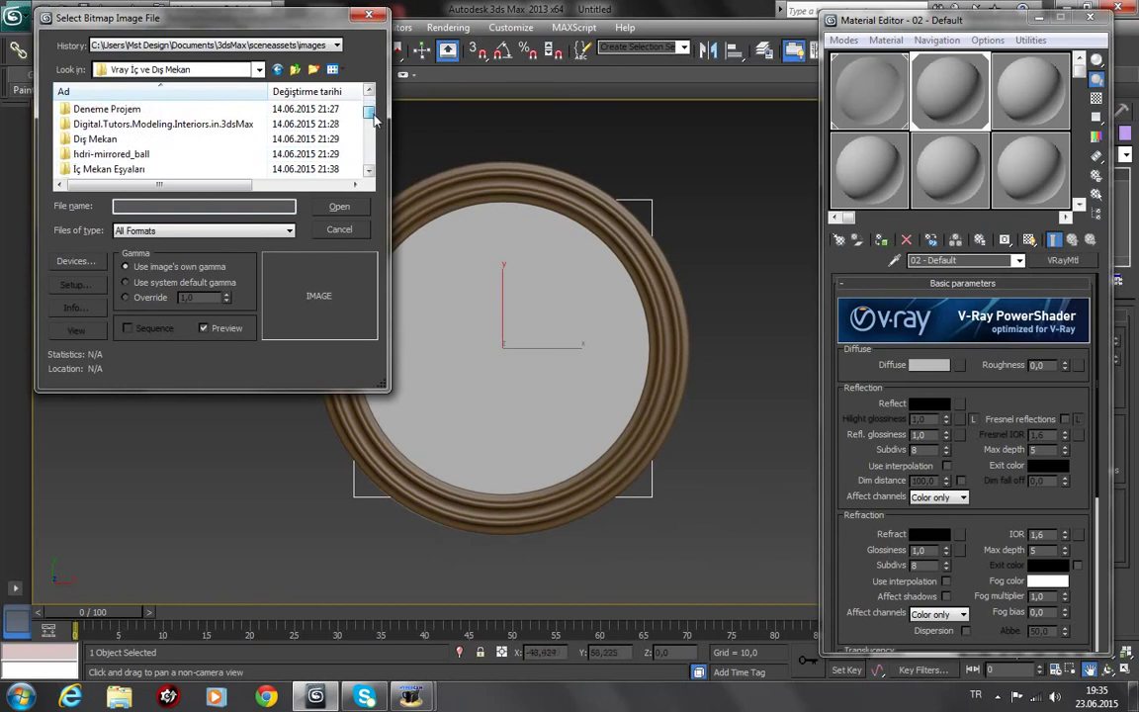
pyautogui.doubleClick(148, 166)
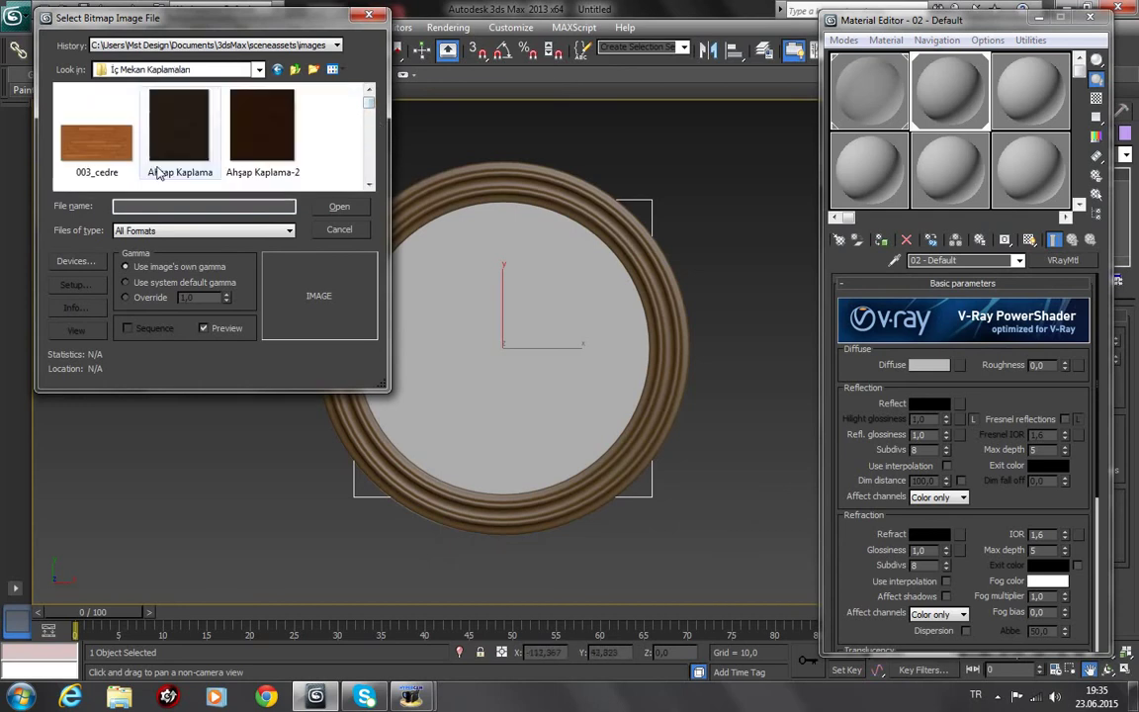
pyautogui.moveTo(369, 102); pyautogui.dragTo(379, 175)
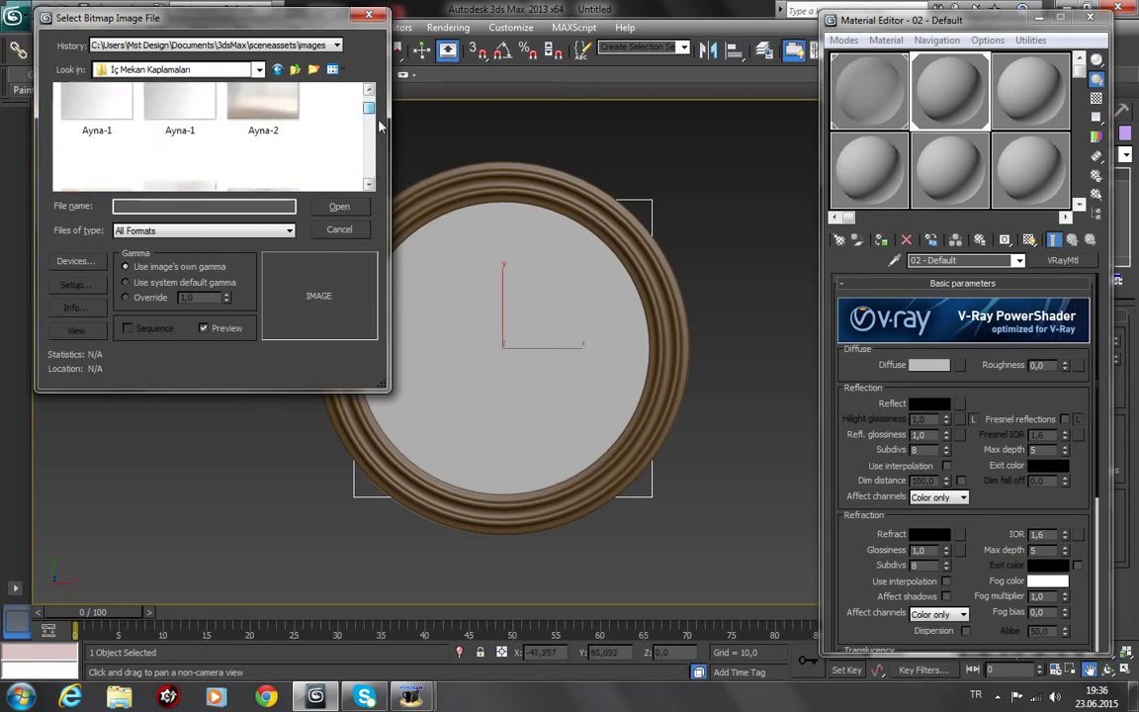
pyautogui.moveTo(379, 175); pyautogui.dragTo(346, 91)
# Step: Go to İç Mekan Eşyaları > clock and load clock.jpg as the diffuse bitmap
pyautogui.click(295, 69)
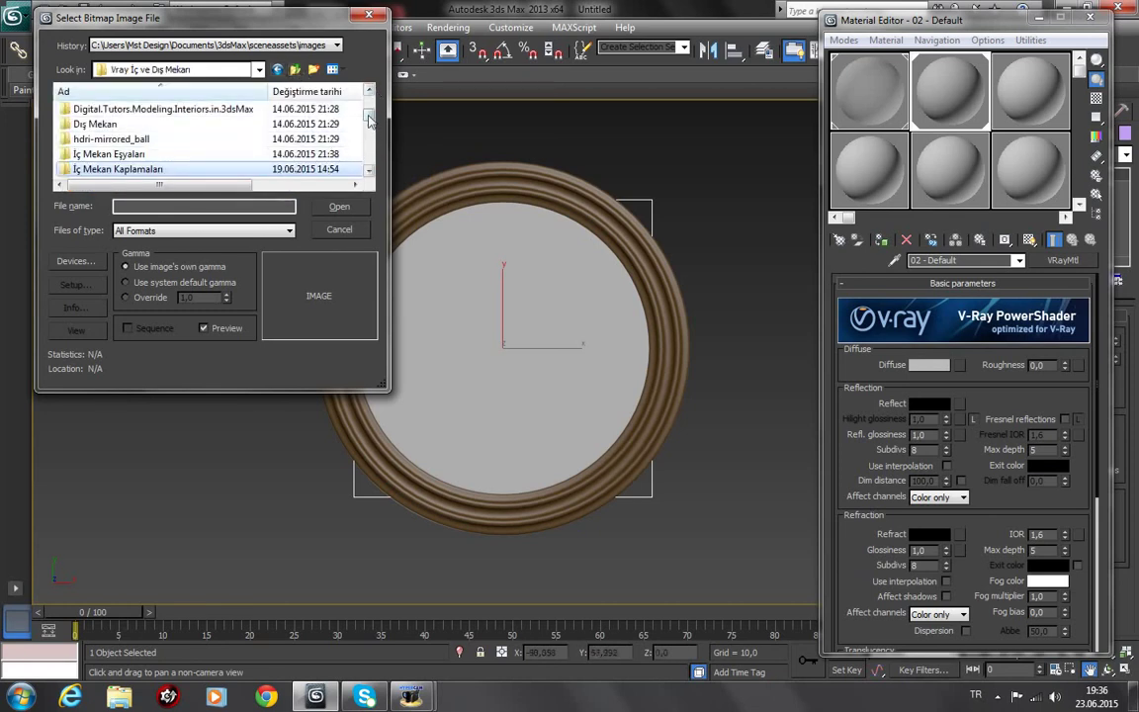
pyautogui.doubleClick(154, 155)
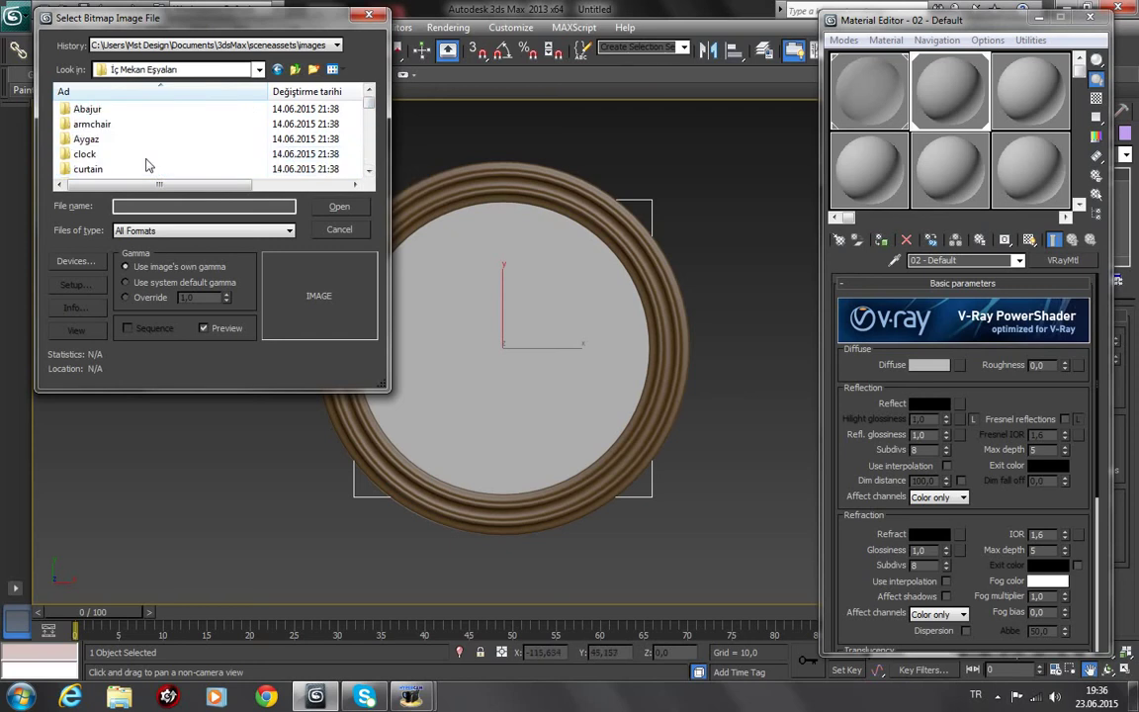
pyautogui.moveTo(368, 103); pyautogui.dragTo(374, 145)
pyautogui.moveTo(375, 143)
pyautogui.mouseDown()
pyautogui.moveTo(374, 165)
pyautogui.moveTo(376, 111)
pyautogui.mouseUp()
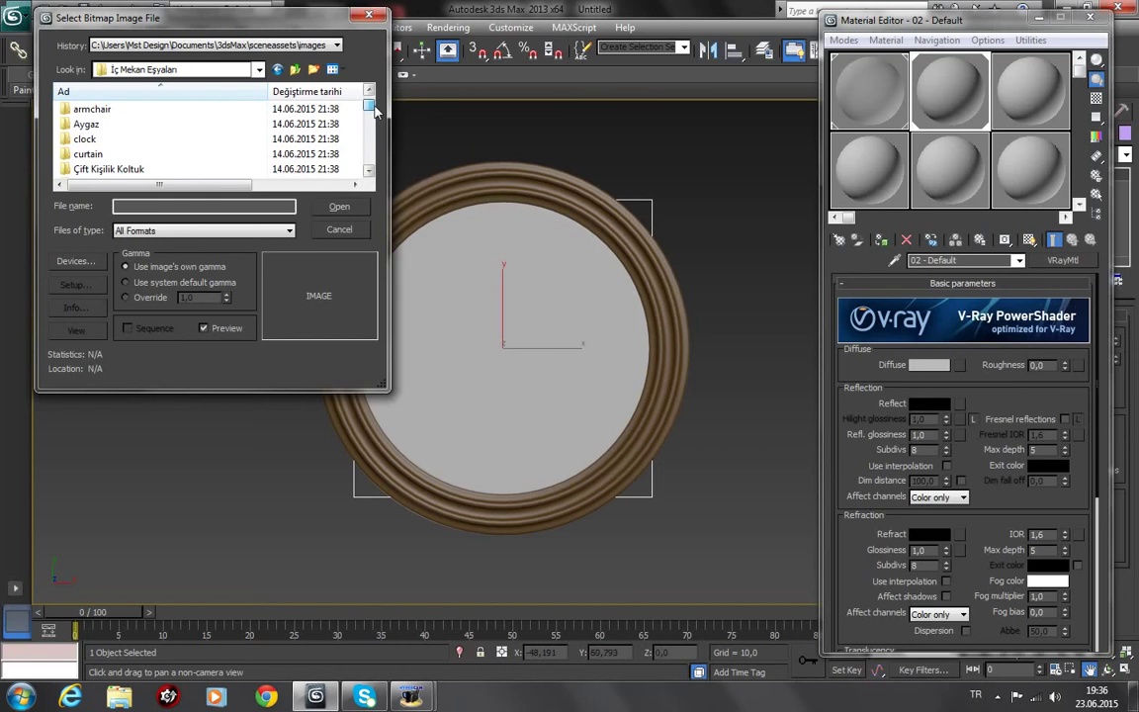
pyautogui.doubleClick(107, 140)
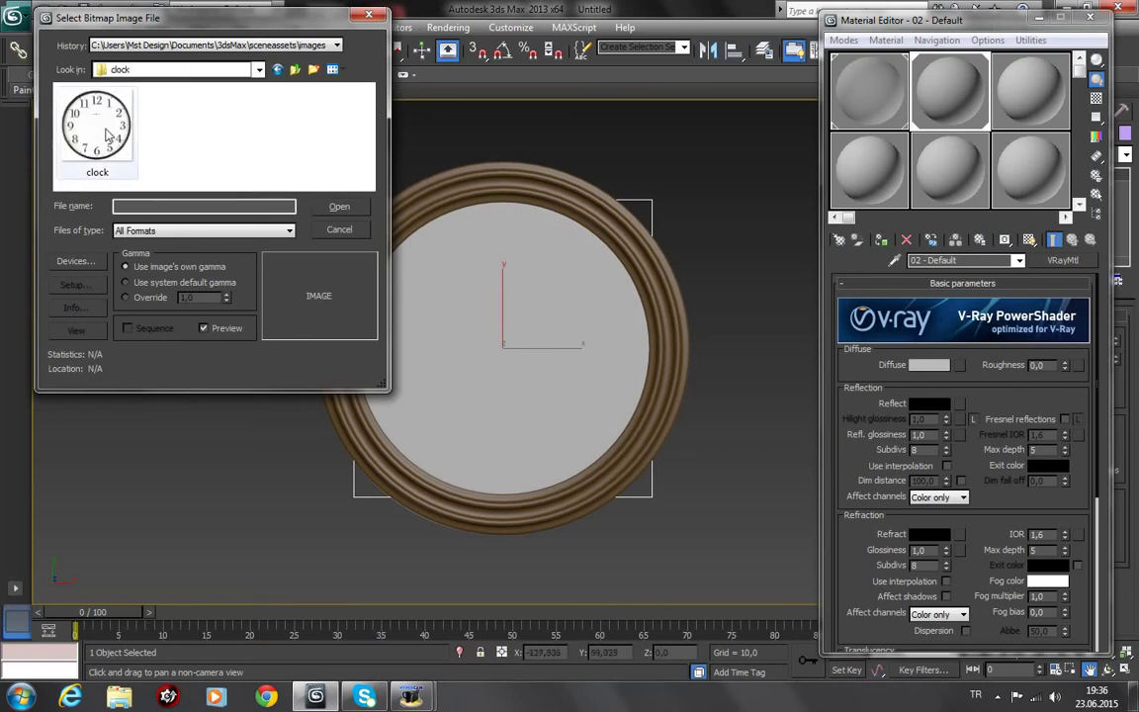
pyautogui.doubleClick(107, 135)
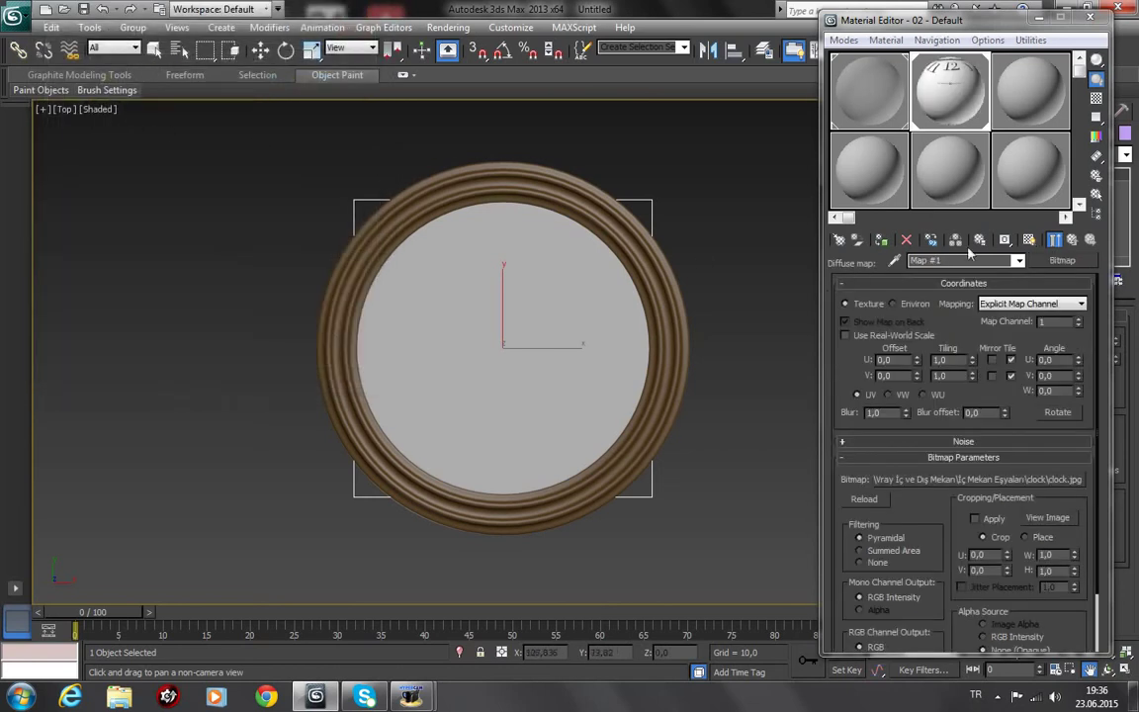
# Step: Show the clock material shaded in the viewport, close the Material Editor, and select the clock
pyautogui.click(1029, 239)
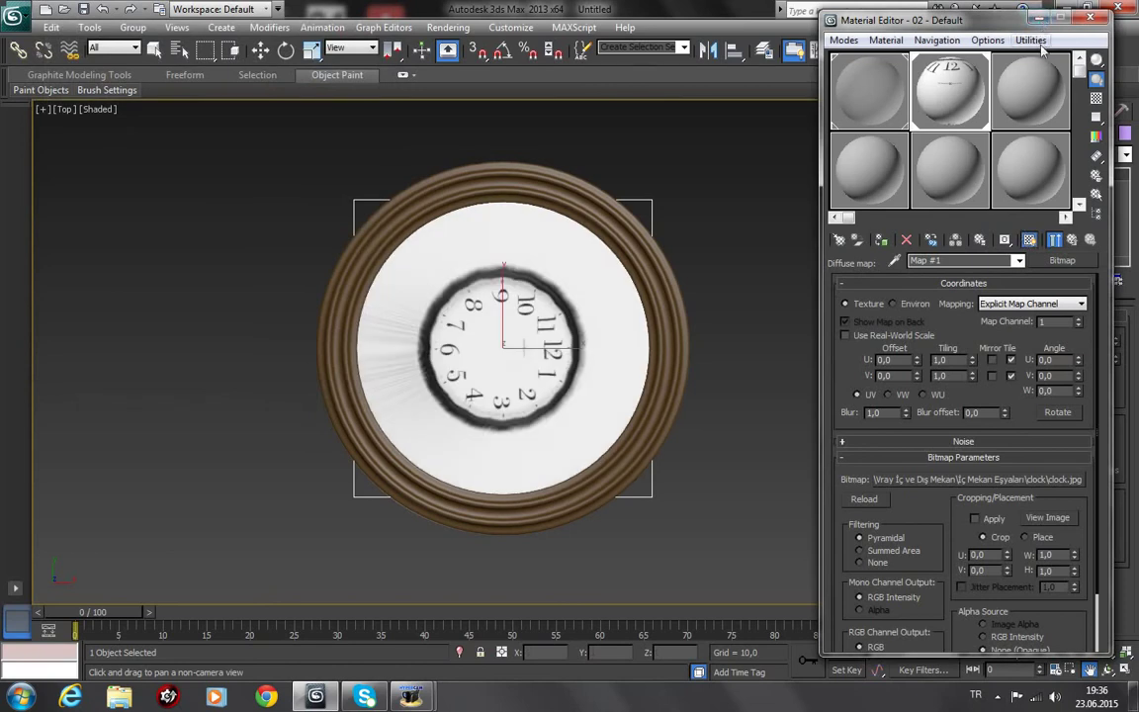
pyautogui.press('m')
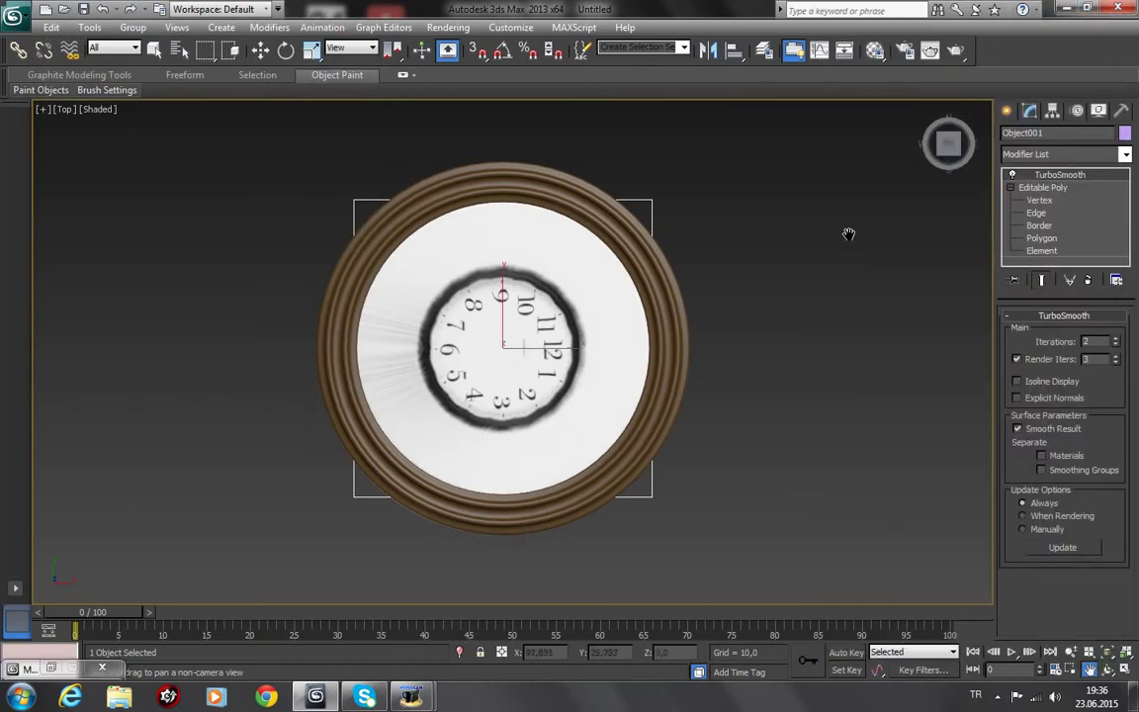
pyautogui.click(260, 51)
pyautogui.click(207, 216)
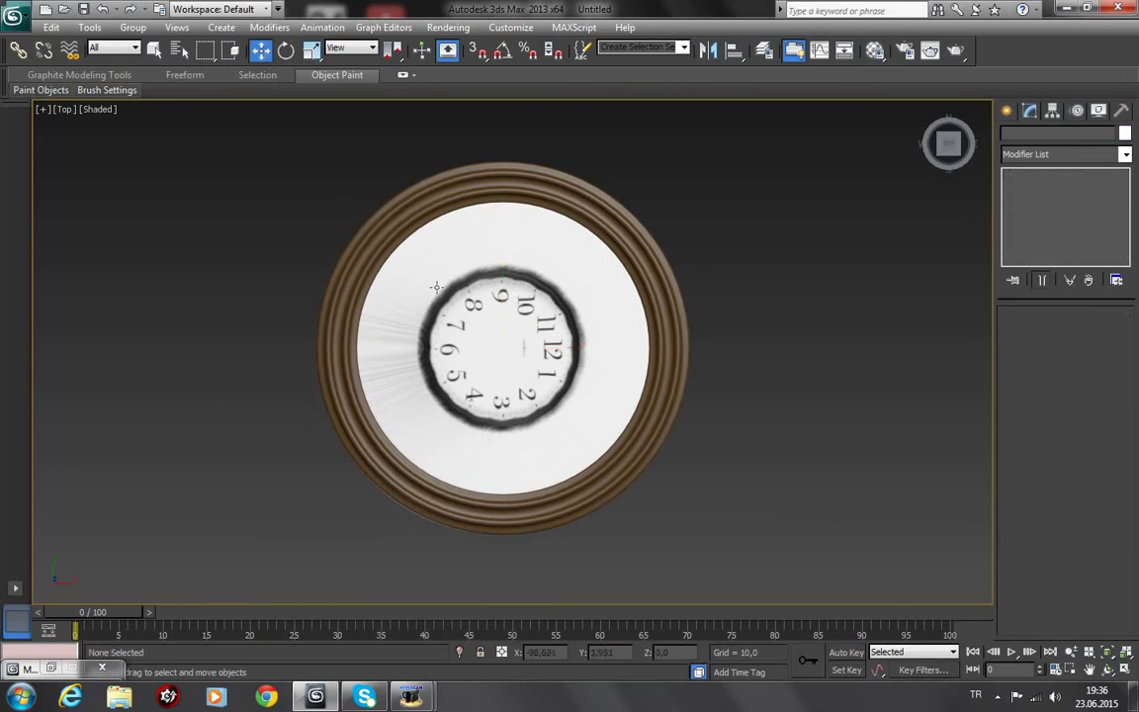
pyautogui.click(436, 286)
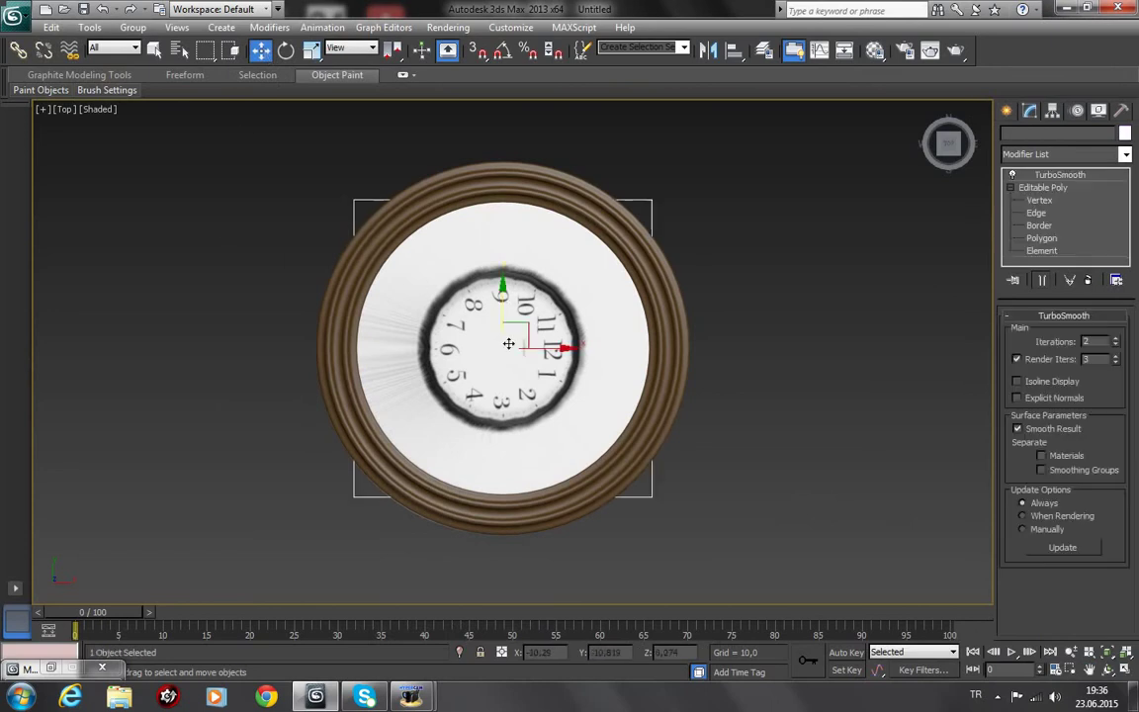
# Step: Add a UVW Map modifier to the clock face
pyautogui.click(1125, 155)
pyautogui.scroll(-7, 1088, 396)
pyautogui.scroll(-8, 1088, 395)
pyautogui.scroll(-8, 1117, 590)
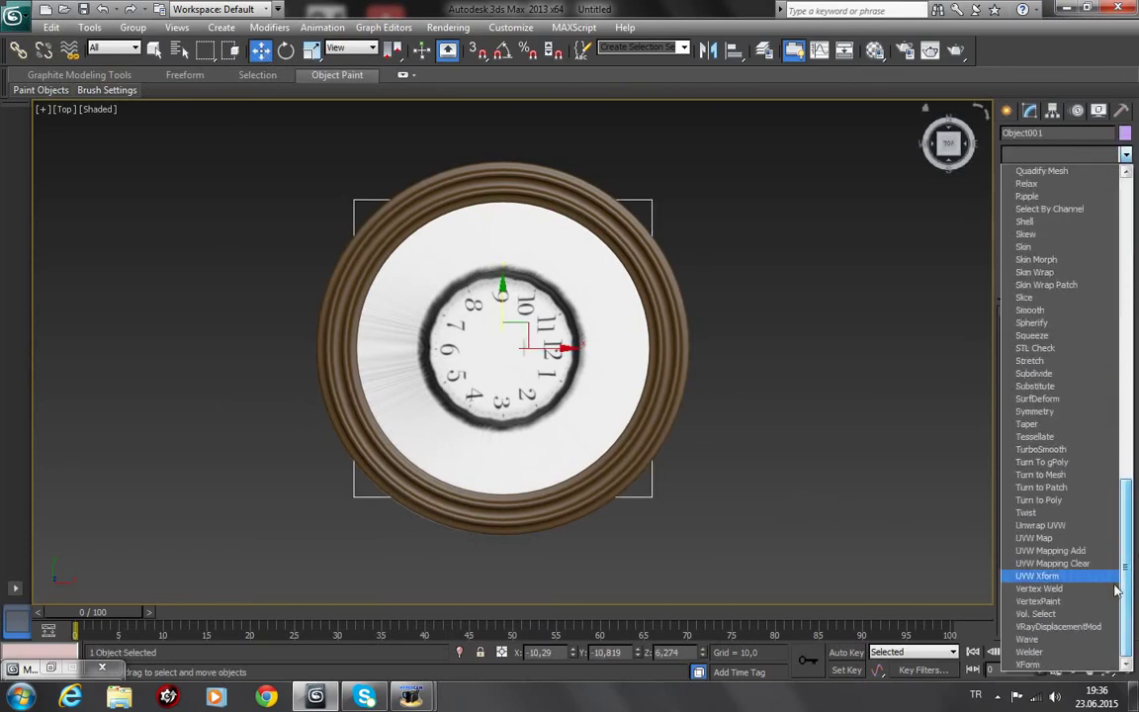
pyautogui.click(1076, 542)
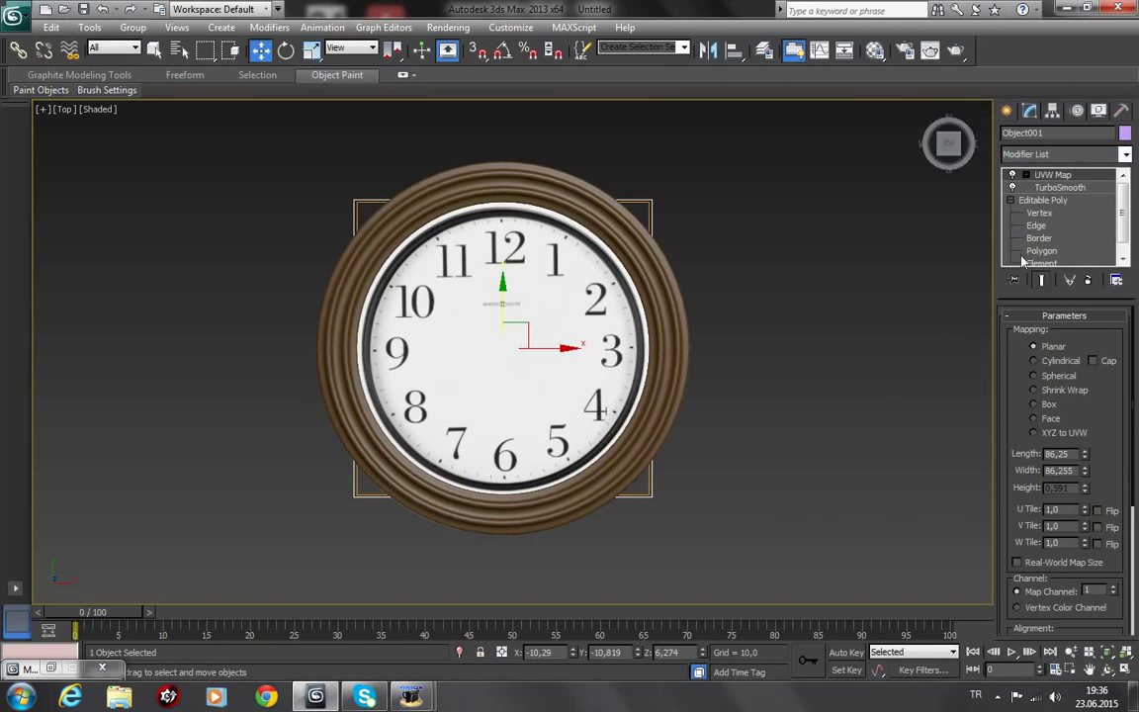
# Step: Uniformly scale the UVW Map gizmo to 105% and deselect the clock
pyautogui.click(1026, 175)
pyautogui.click(1054, 187)
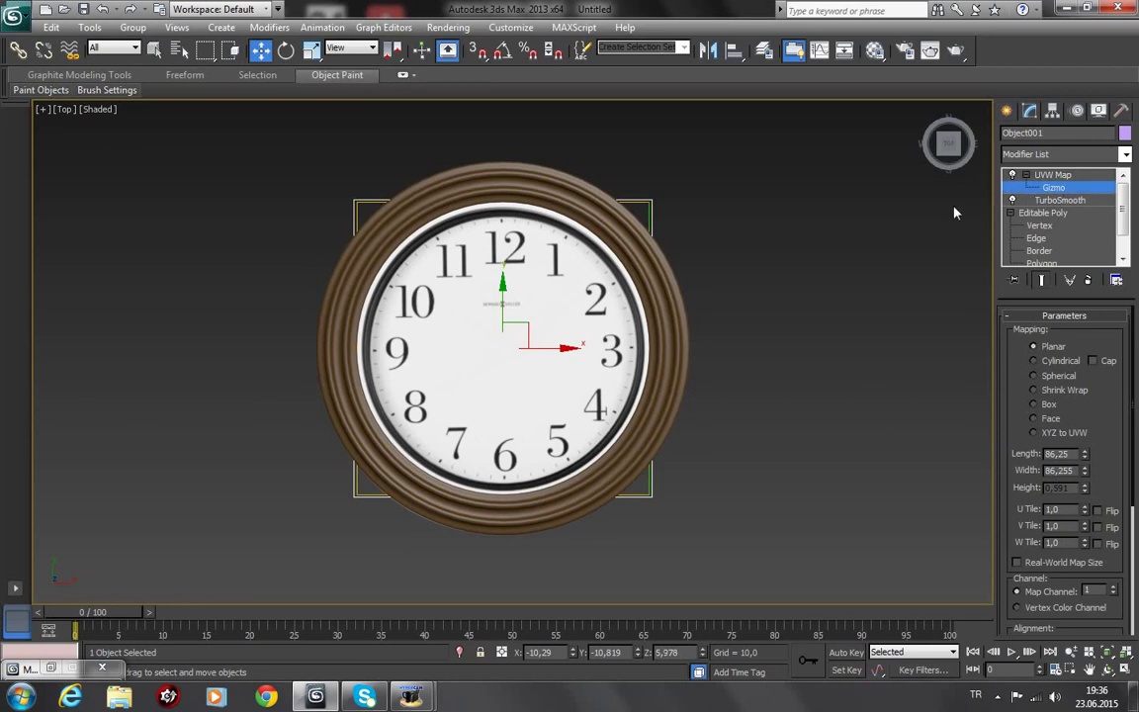
pyautogui.click(316, 53)
pyautogui.moveTo(521, 330); pyautogui.dragTo(524, 331)
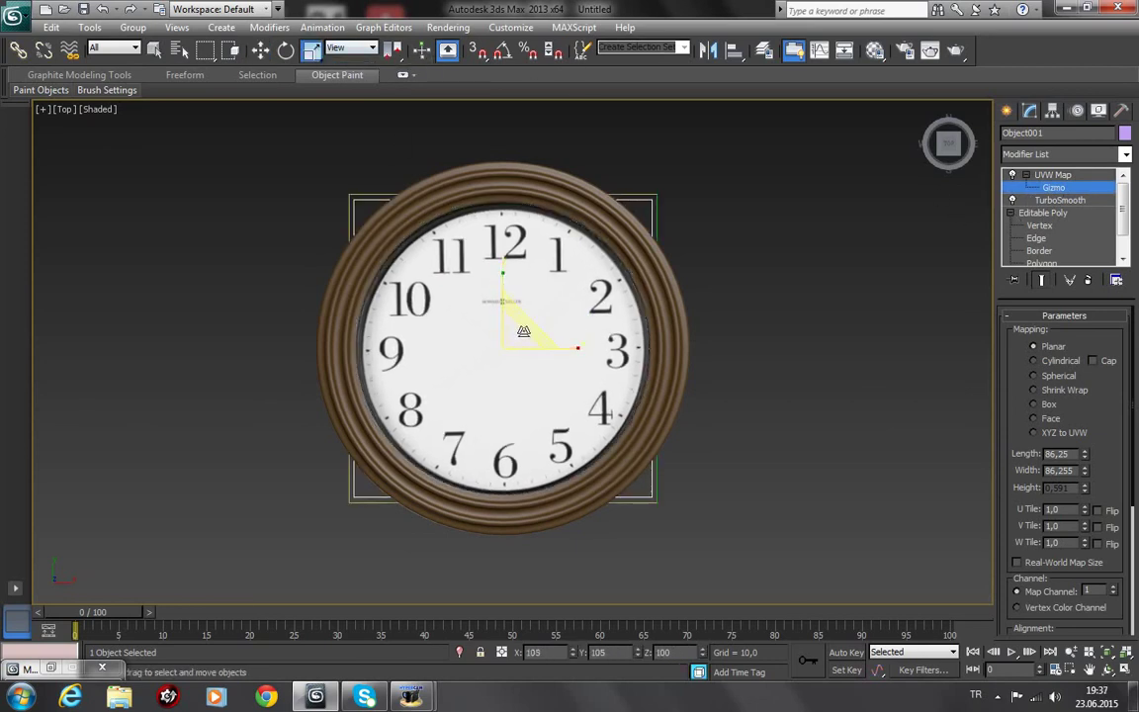
pyautogui.click(811, 249)
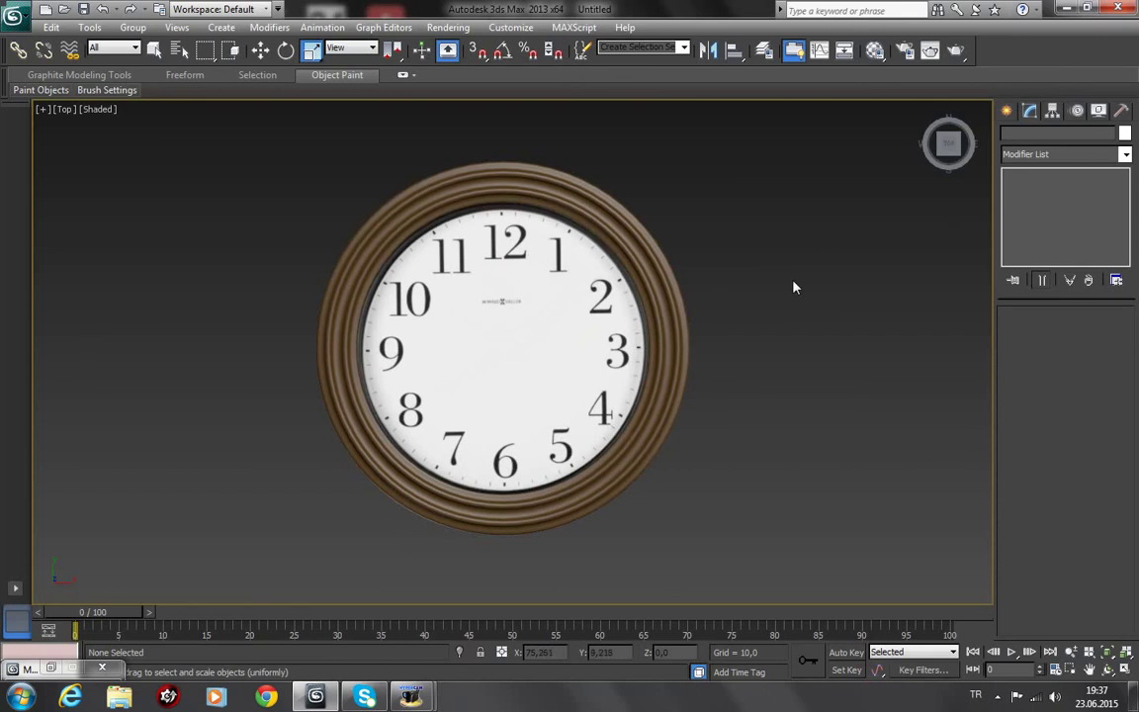
# Step: Draw a cylinder of radius 6.088 and height 10.231 at the clock centre, then view it in Perspective
pyautogui.scroll(3, 774, 303)
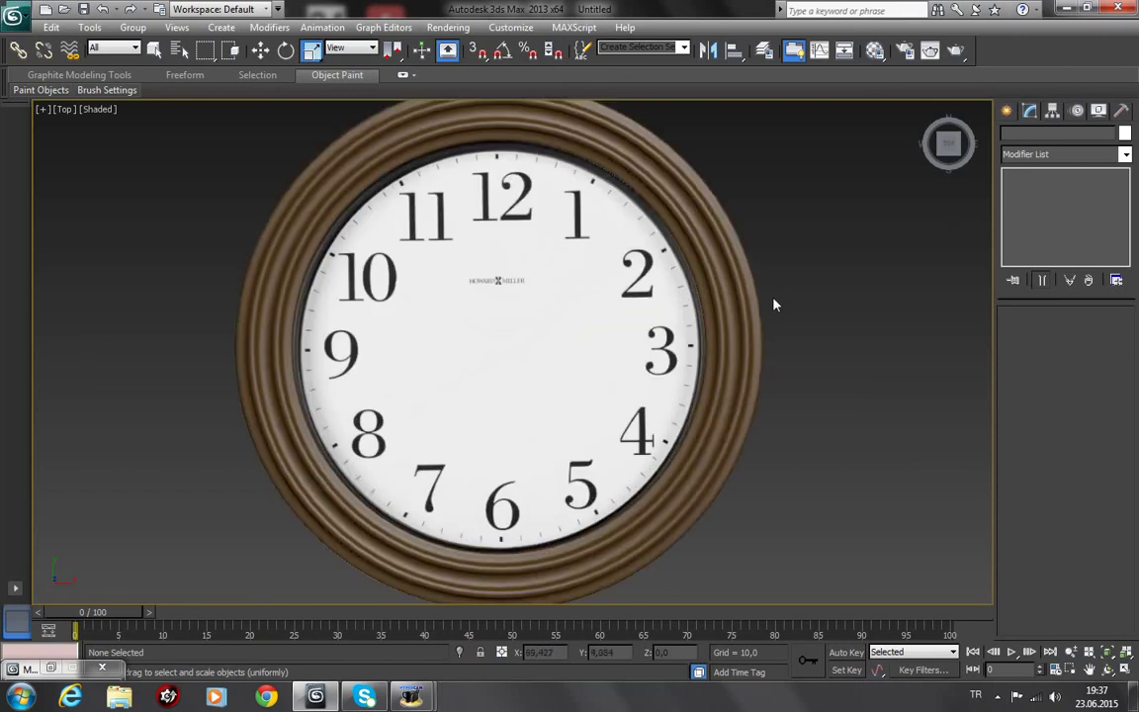
pyautogui.click(1007, 112)
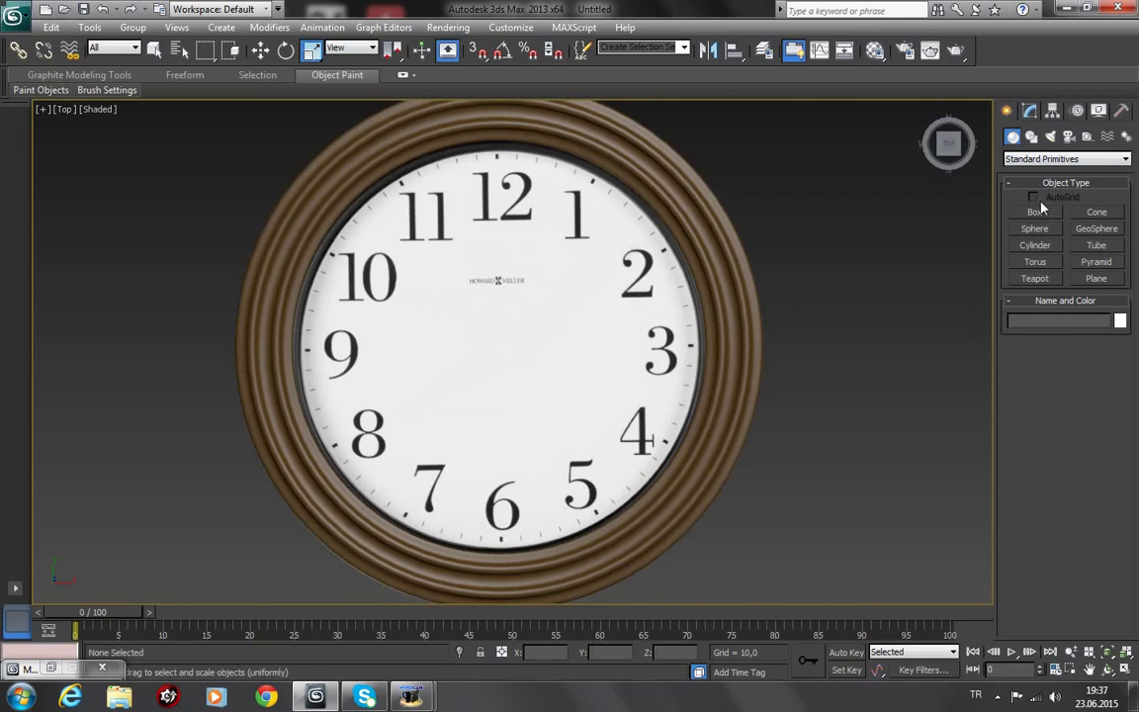
pyautogui.click(1046, 248)
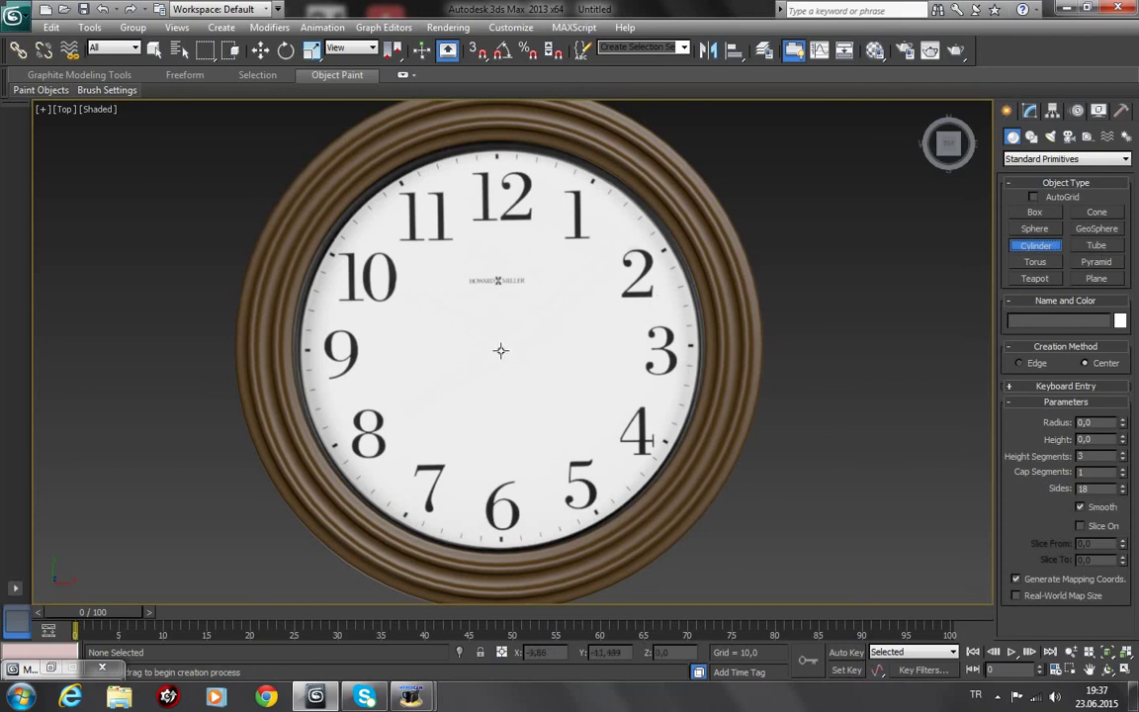
pyautogui.moveTo(500, 350); pyautogui.dragTo(525, 366)
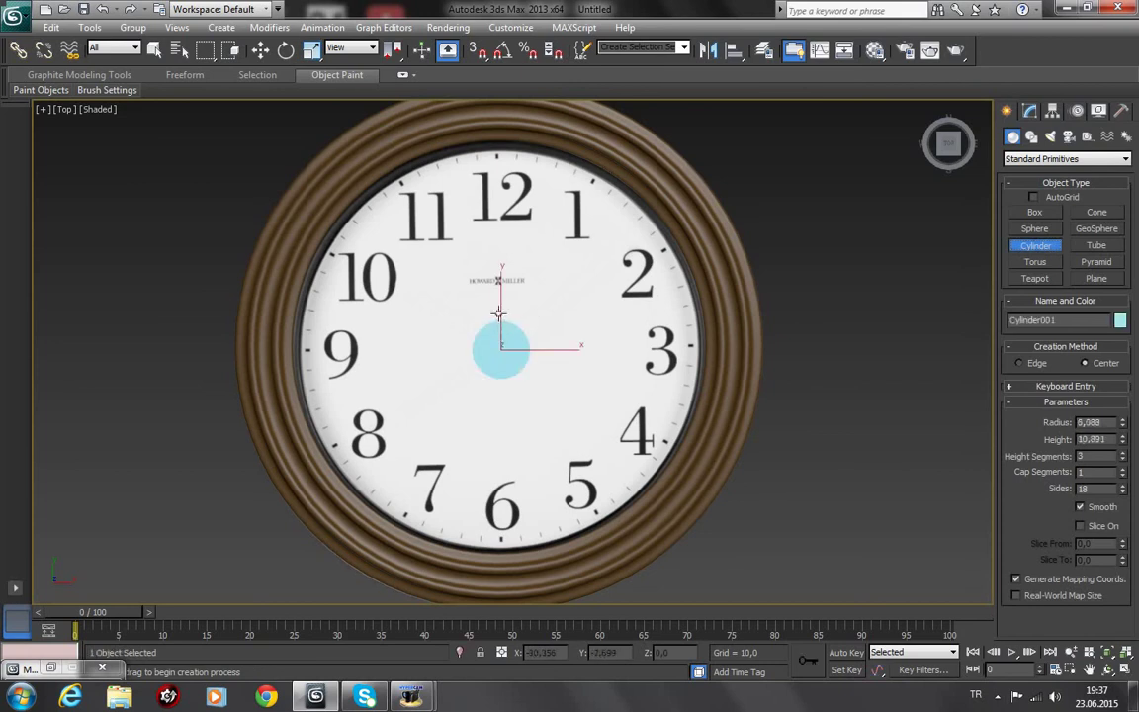
pyautogui.click(1107, 670)
pyautogui.moveTo(501, 490)
pyautogui.mouseDown()
pyautogui.moveTo(553, 335)
pyautogui.moveTo(545, 374)
pyautogui.mouseUp()
pyautogui.press('p')
pyautogui.press('F4')
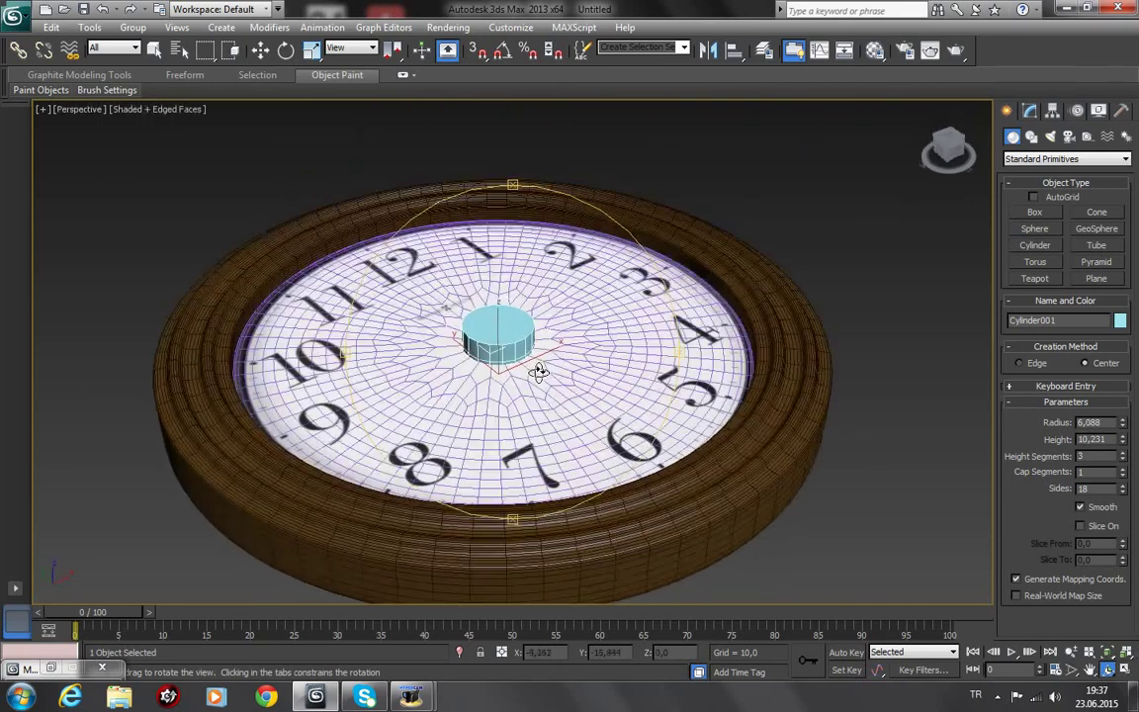
pyautogui.press('F4')
pyautogui.click(262, 50)
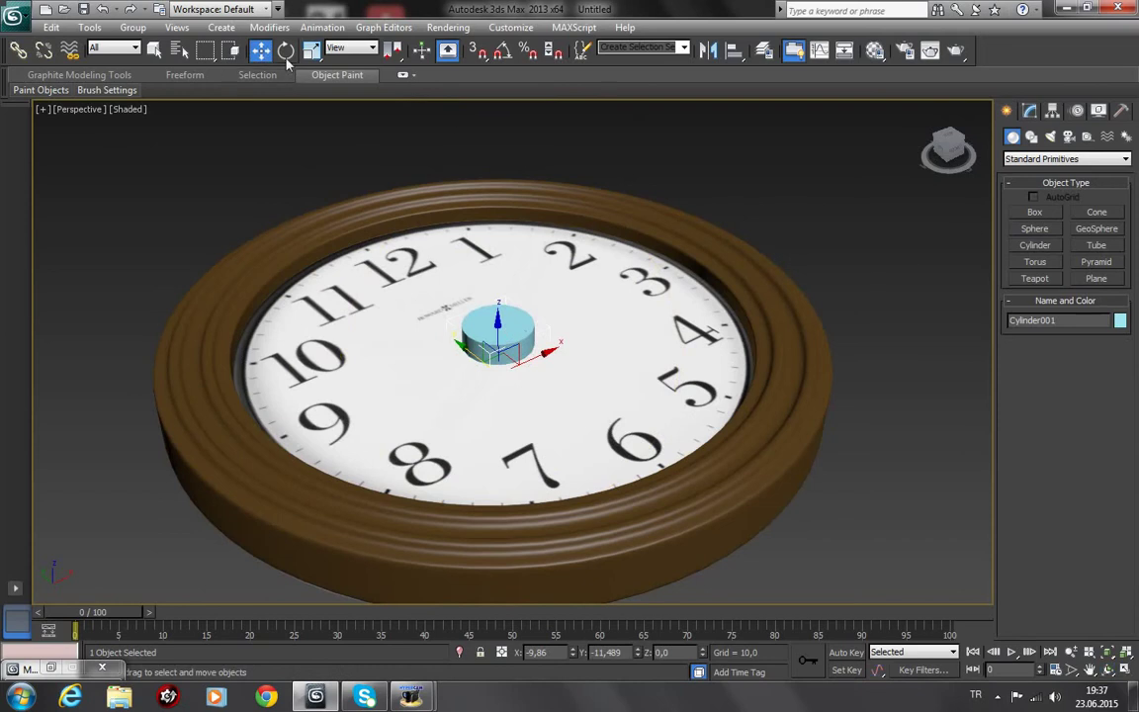
# Step: Reduce the cylinder's radius to 2.496 and start lowering its height in the Modify panel
pyautogui.click(312, 50)
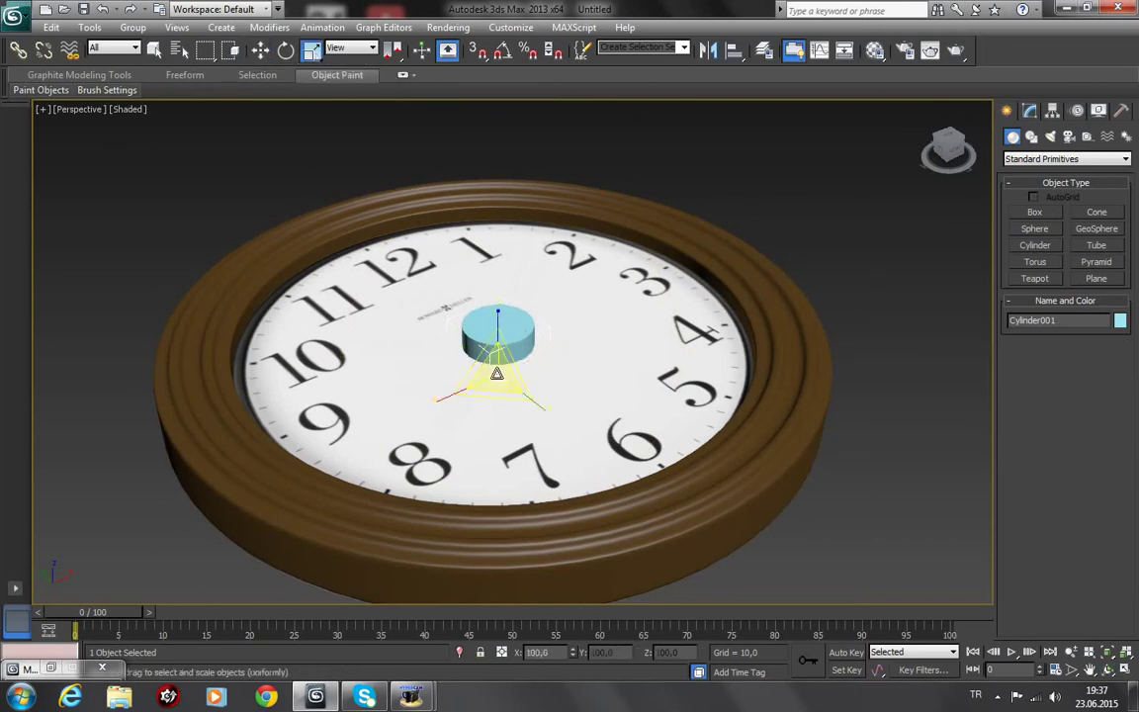
pyautogui.moveTo(502, 373); pyautogui.dragTo(521, 413)
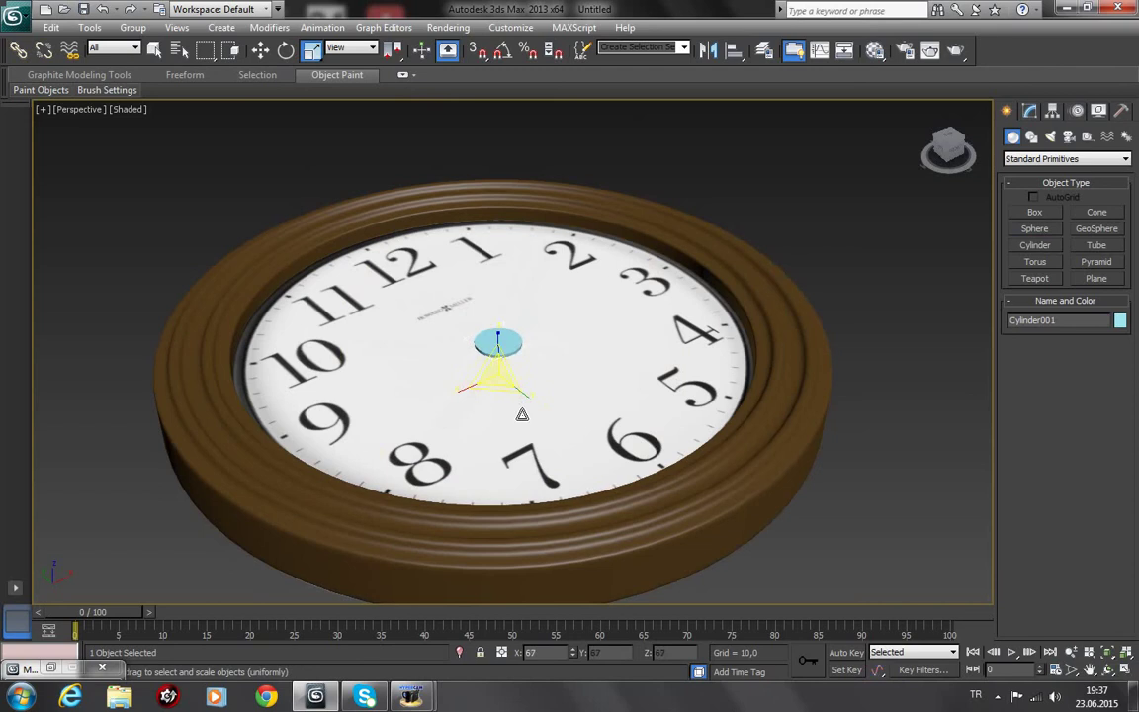
pyautogui.rightClick(522, 414)
pyautogui.click(1029, 111)
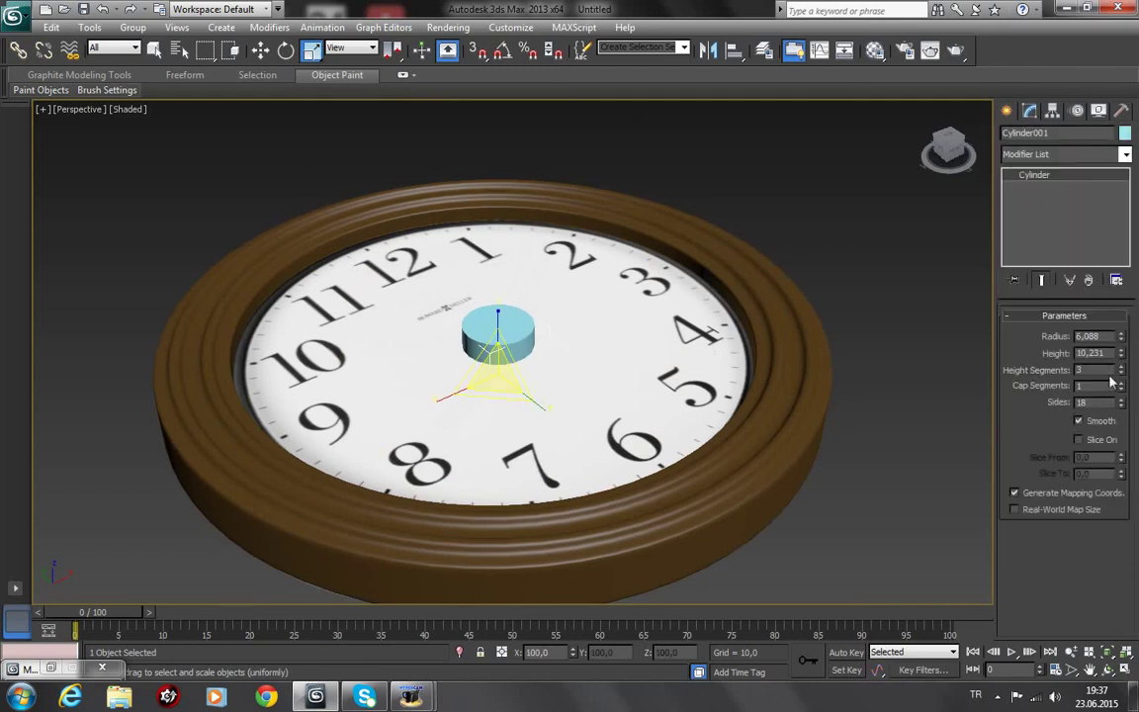
pyautogui.moveTo(1122, 337); pyautogui.dragTo(1137, 380)
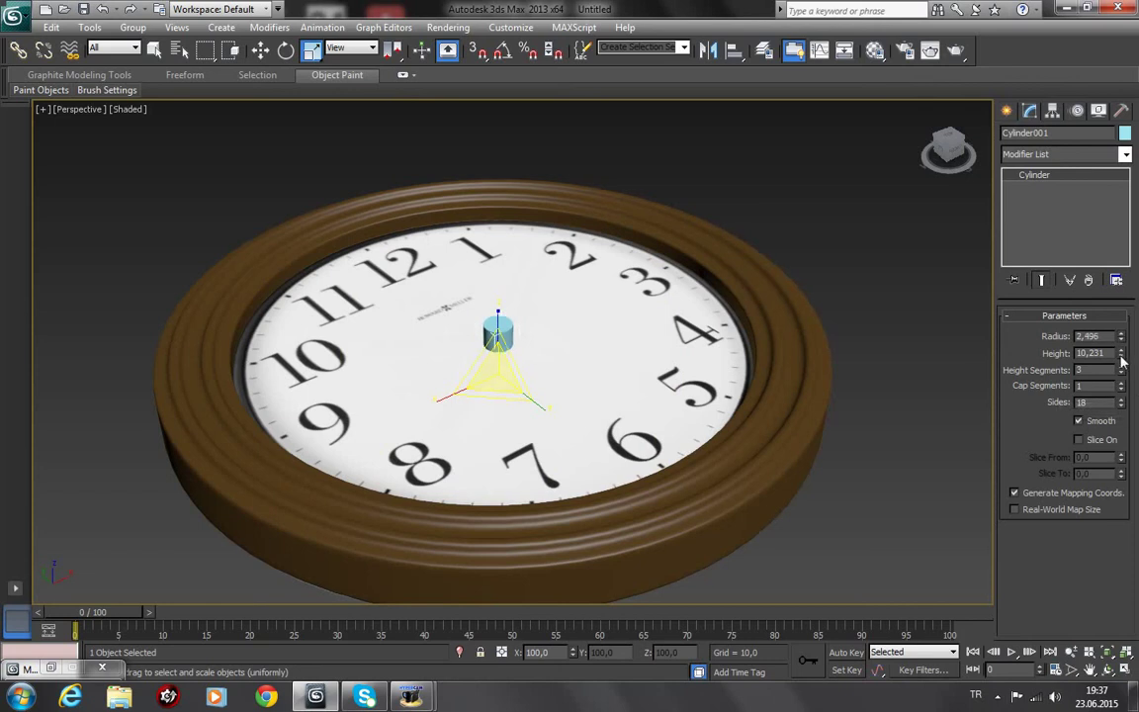
pyautogui.moveTo(1124, 360); pyautogui.dragTo(1126, 372)
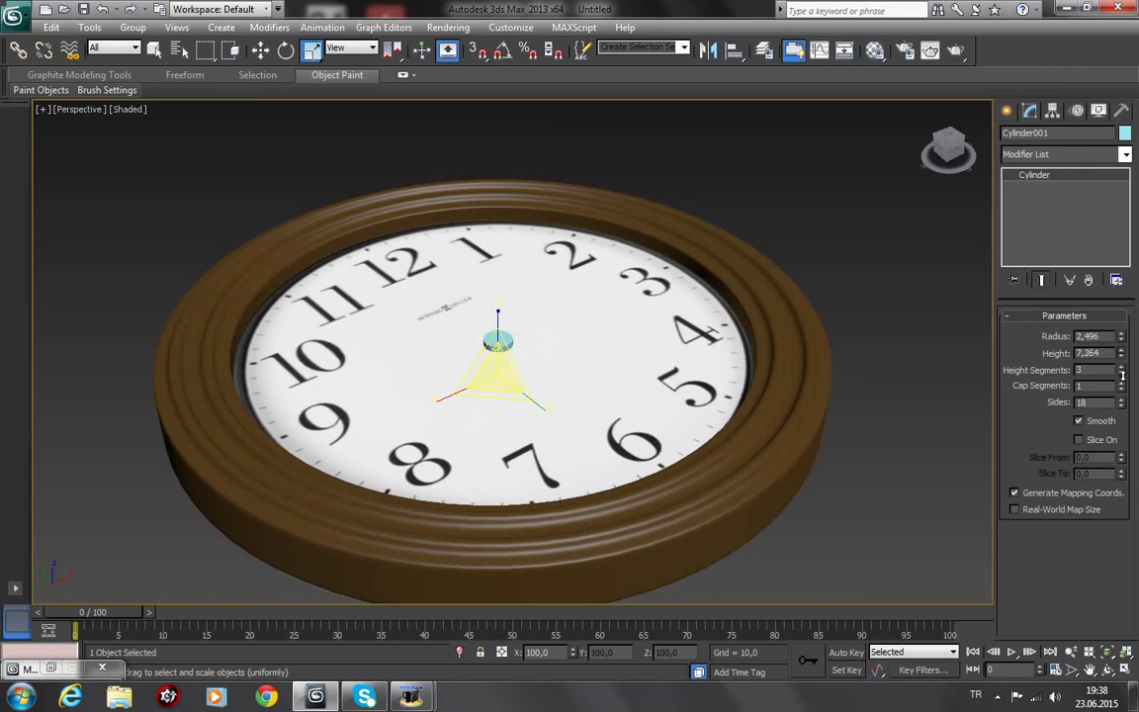
# Step: Flatten the cylinder into a 0.944-high disc and set it onto the clock face centre
pyautogui.click(260, 49)
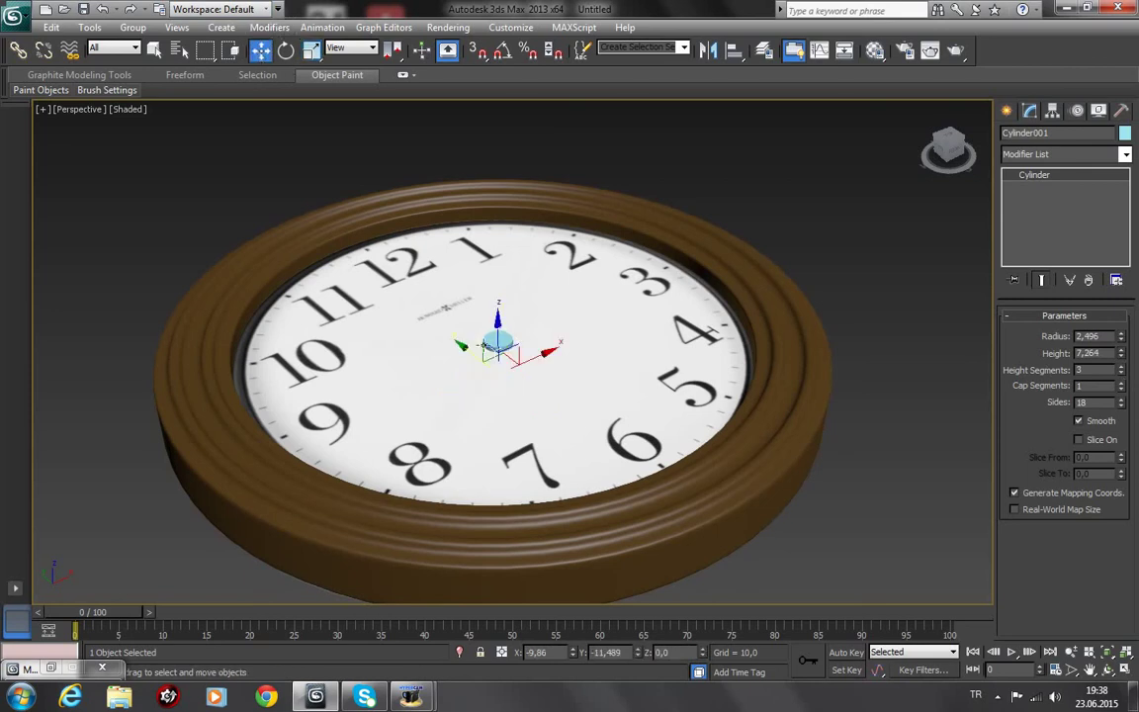
pyautogui.moveTo(499, 314); pyautogui.dragTo(502, 267)
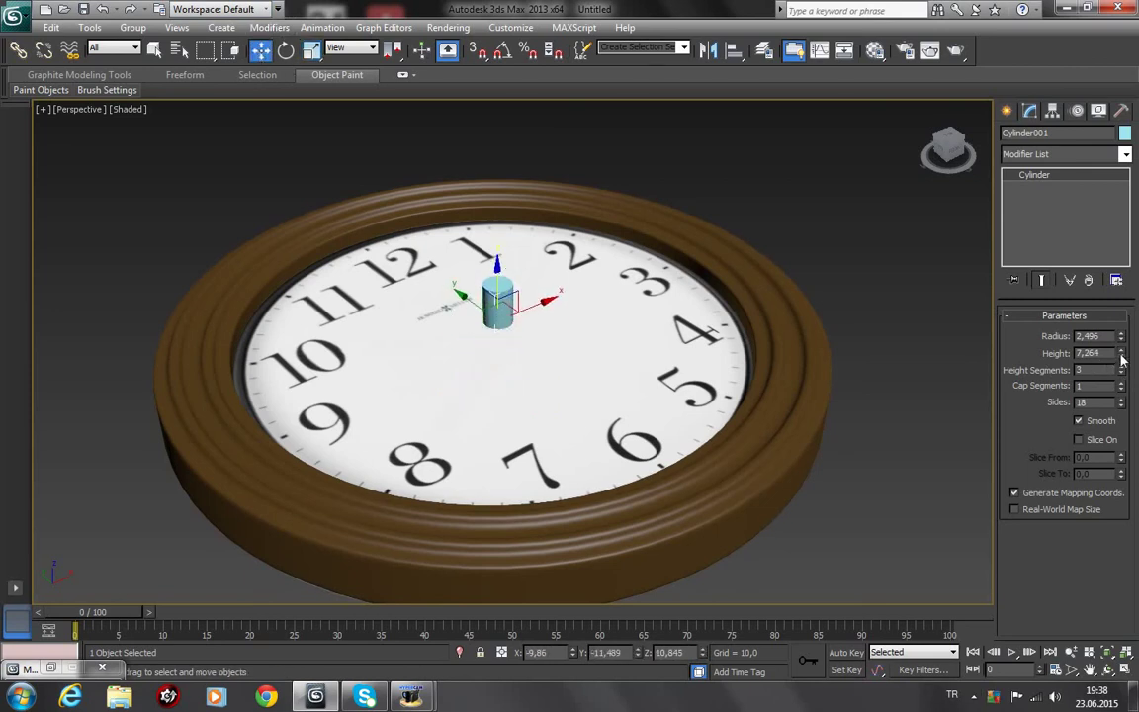
pyautogui.moveTo(1121, 356); pyautogui.dragTo(1129, 419)
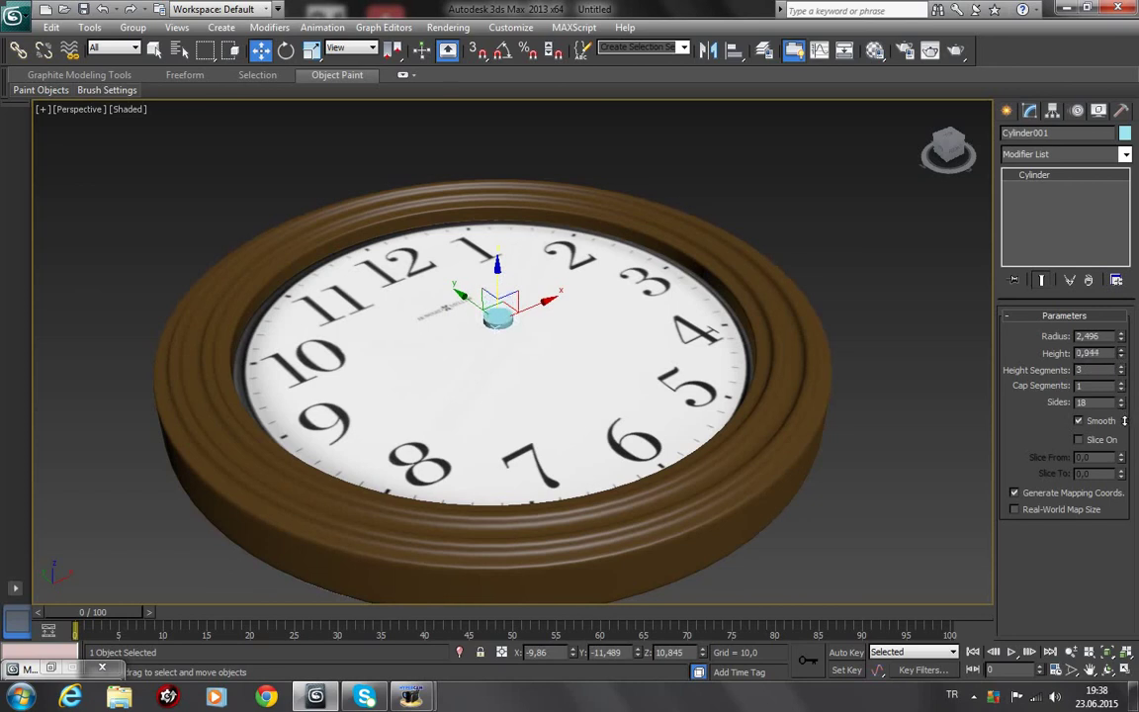
pyautogui.moveTo(498, 265); pyautogui.dragTo(505, 287)
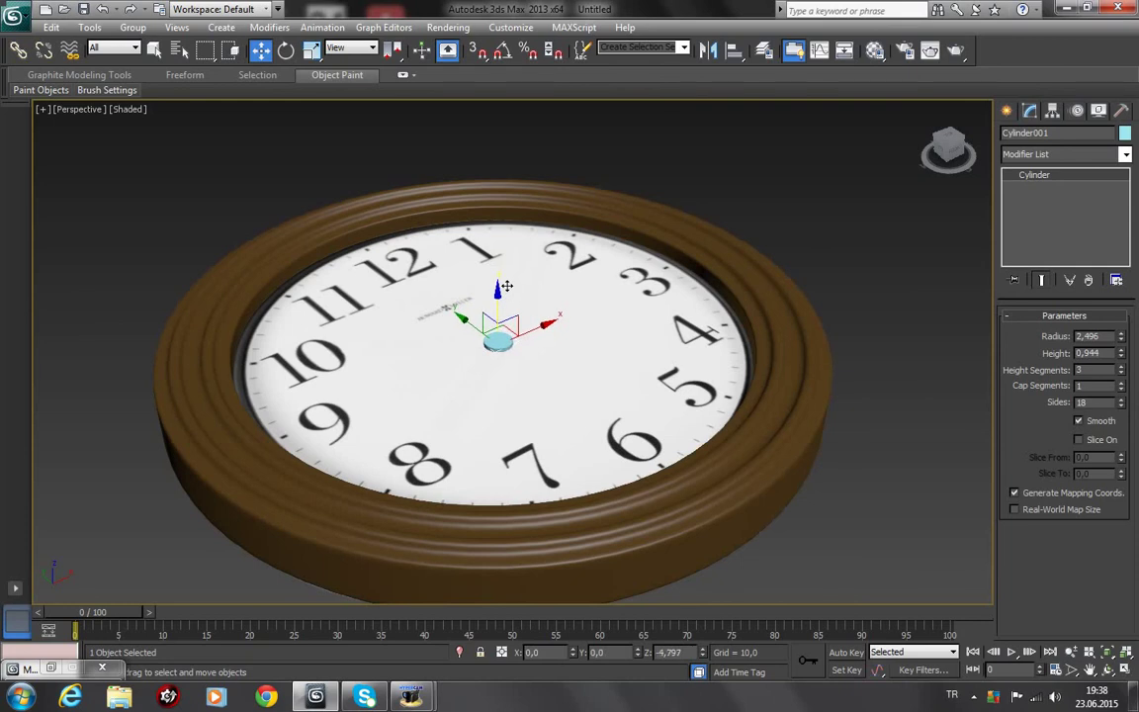
pyautogui.moveTo(505, 287); pyautogui.dragTo(505, 286)
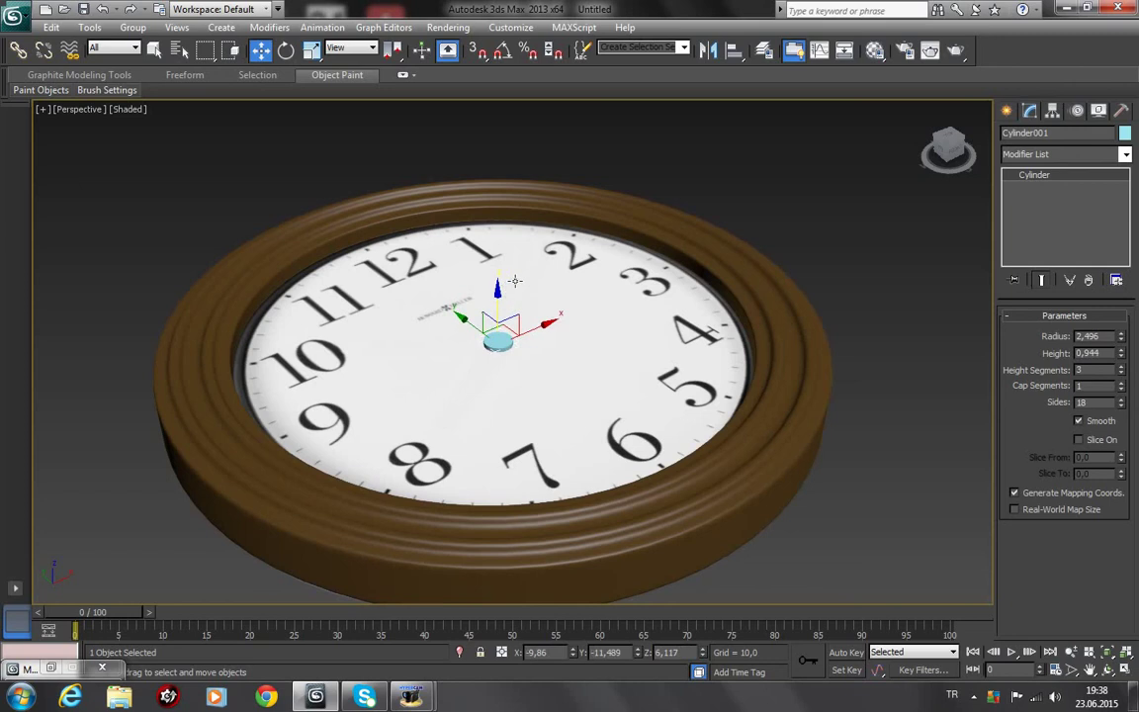
# Step: Orbit and zoom in on the disc with edged faces shown
pyautogui.click(1108, 670)
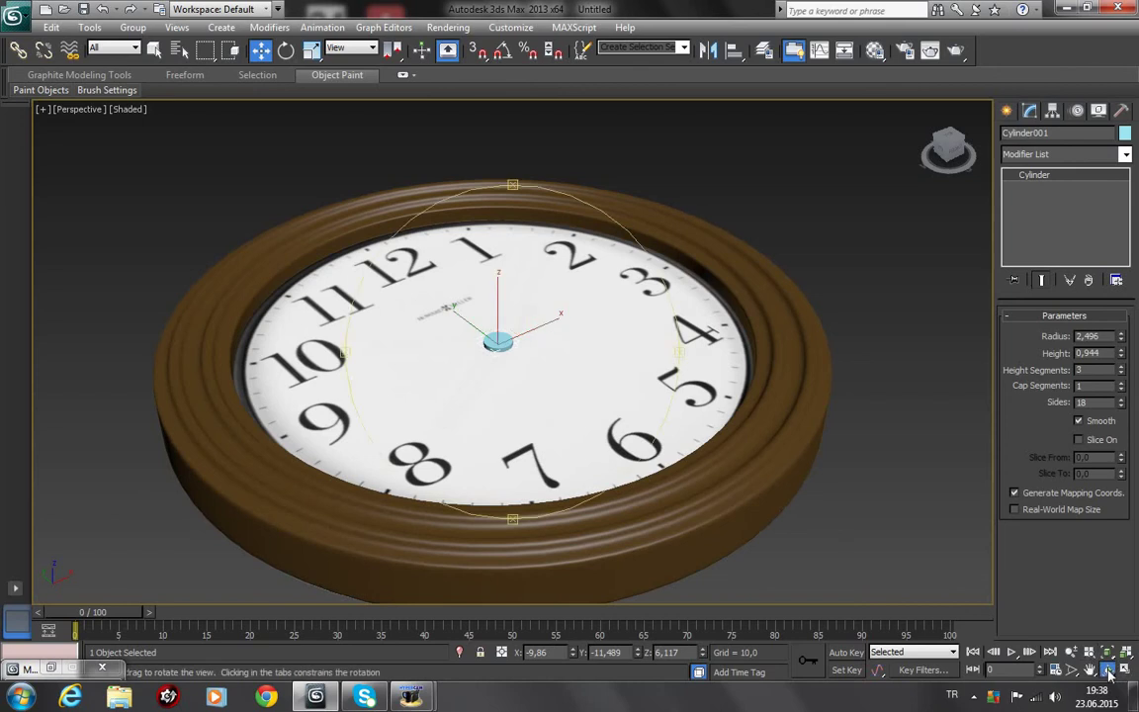
pyautogui.moveTo(488, 382); pyautogui.dragTo(524, 377)
pyautogui.scroll(5, 536, 366)
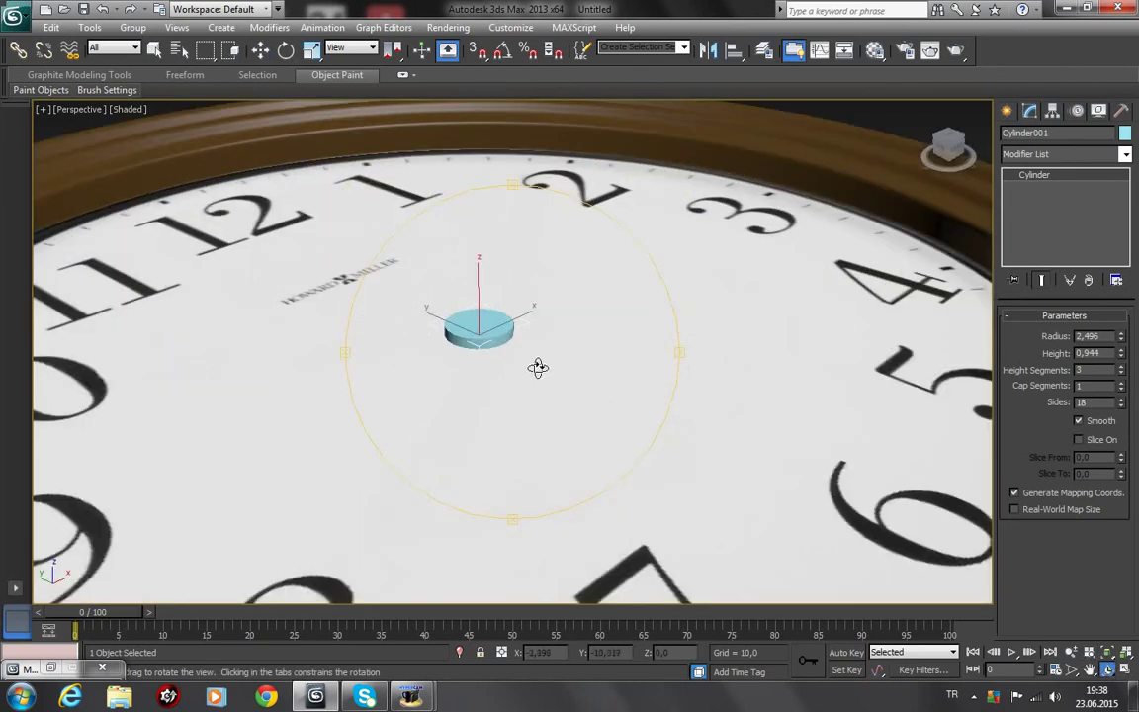
pyautogui.press('F4')
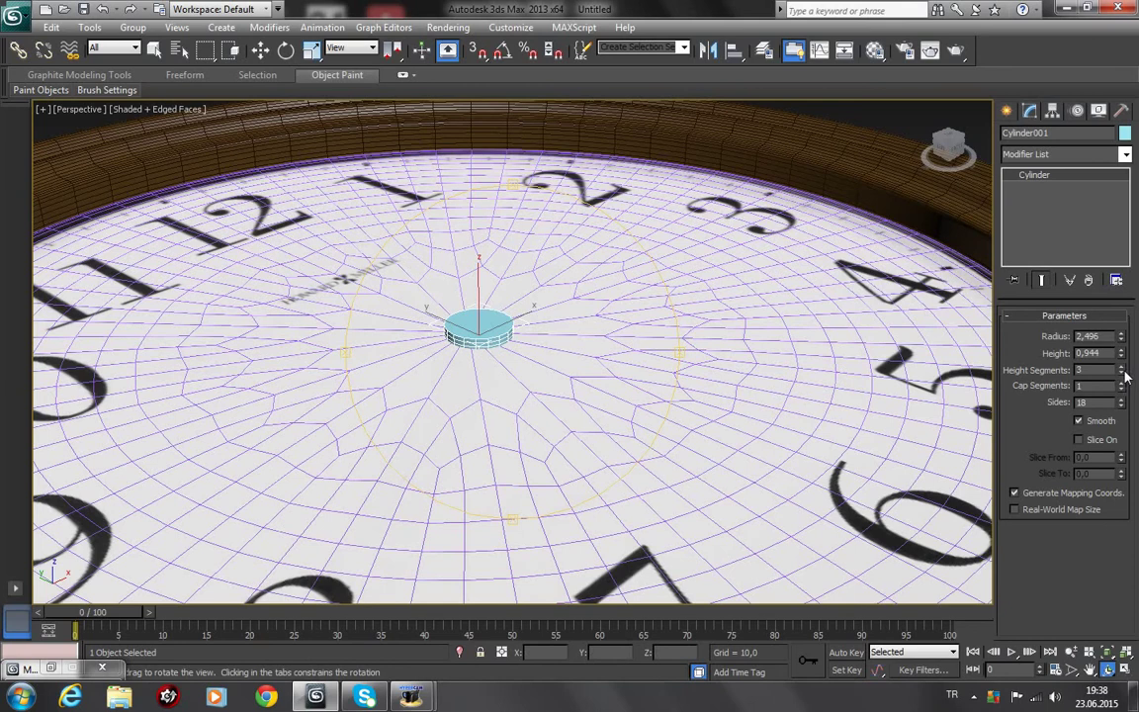
pyautogui.click(260, 51)
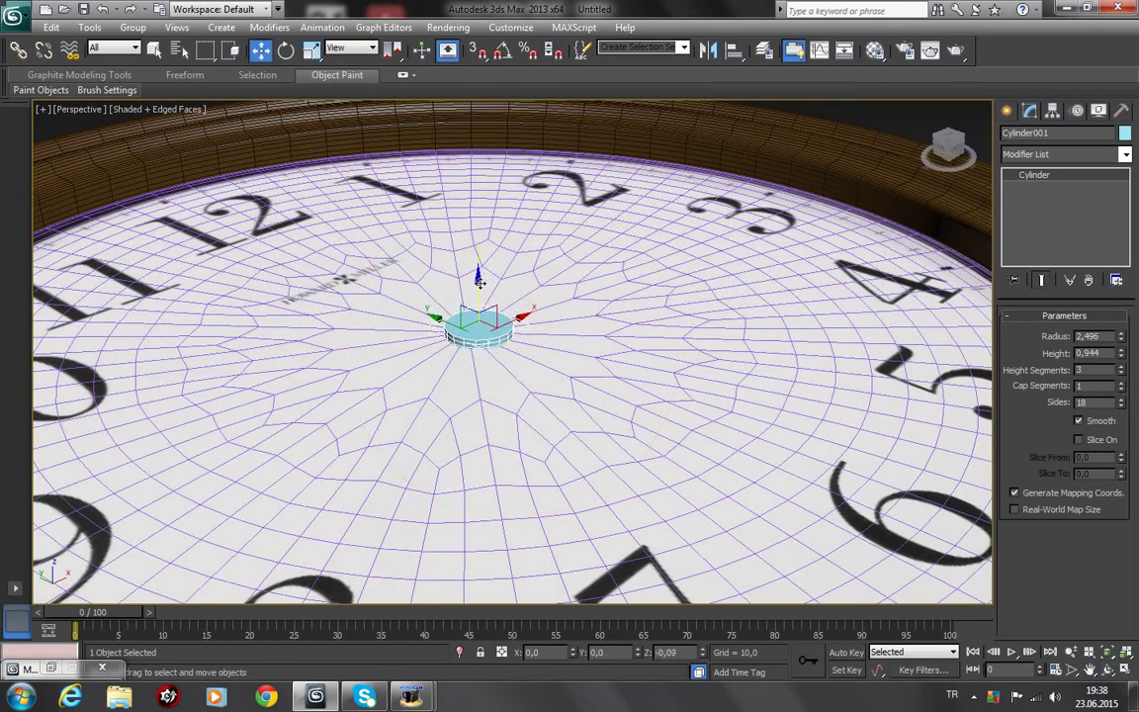
pyautogui.rightClick(431, 290)
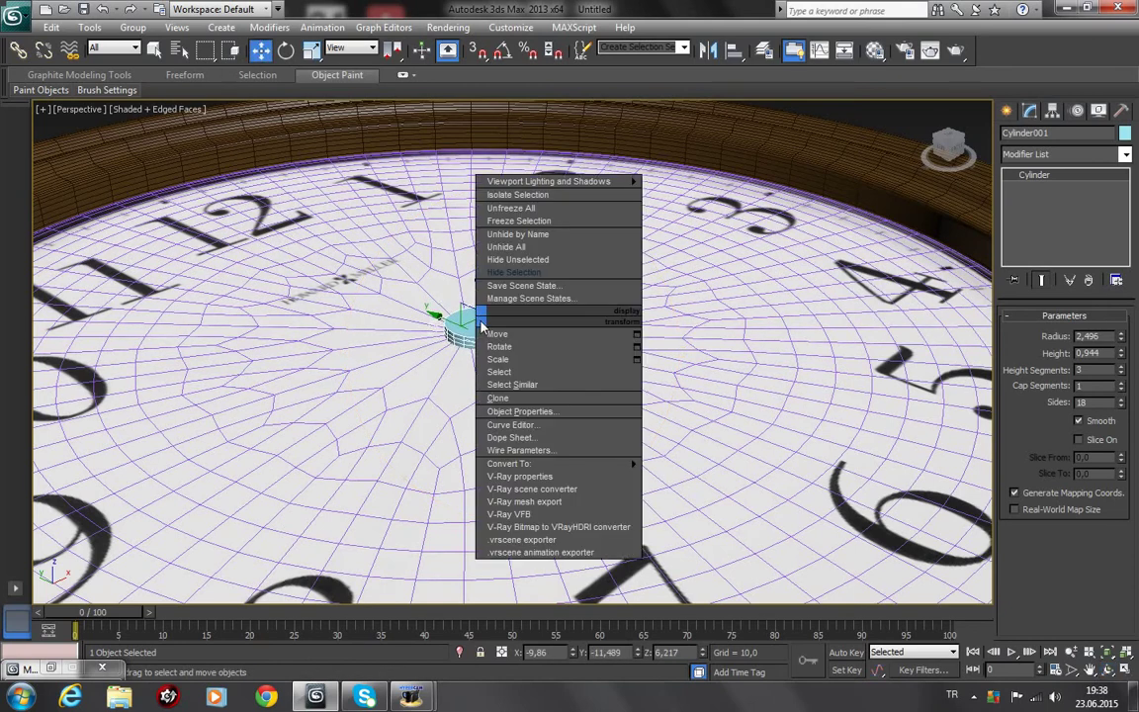
# Step: Isolate the pin cylinder and add an Edit Poly modifier at Edge level
pyautogui.click(531, 201)
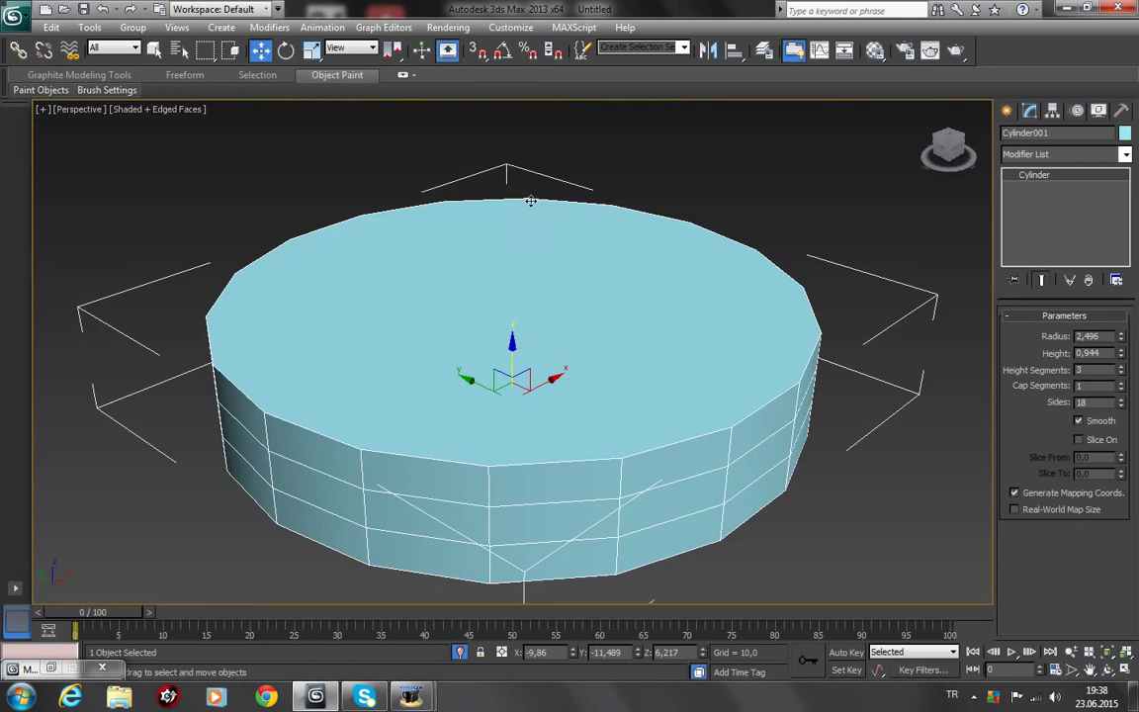
pyautogui.click(1108, 670)
pyautogui.moveTo(531, 376); pyautogui.dragTo(612, 360)
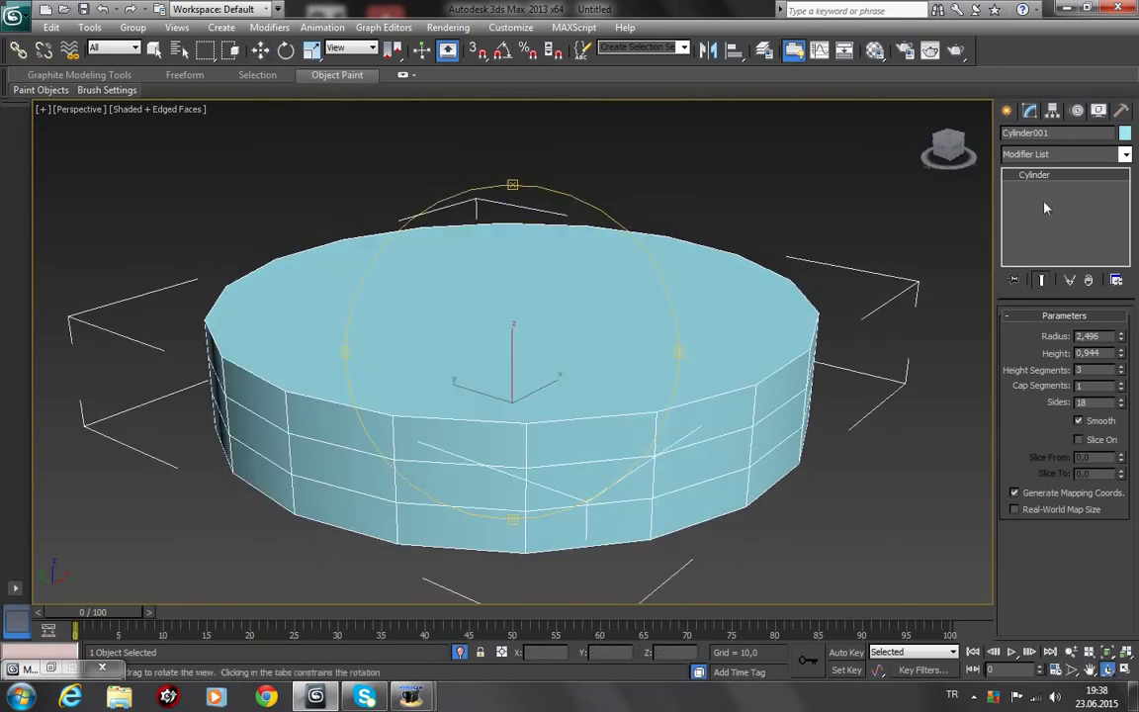
pyautogui.click(1126, 155)
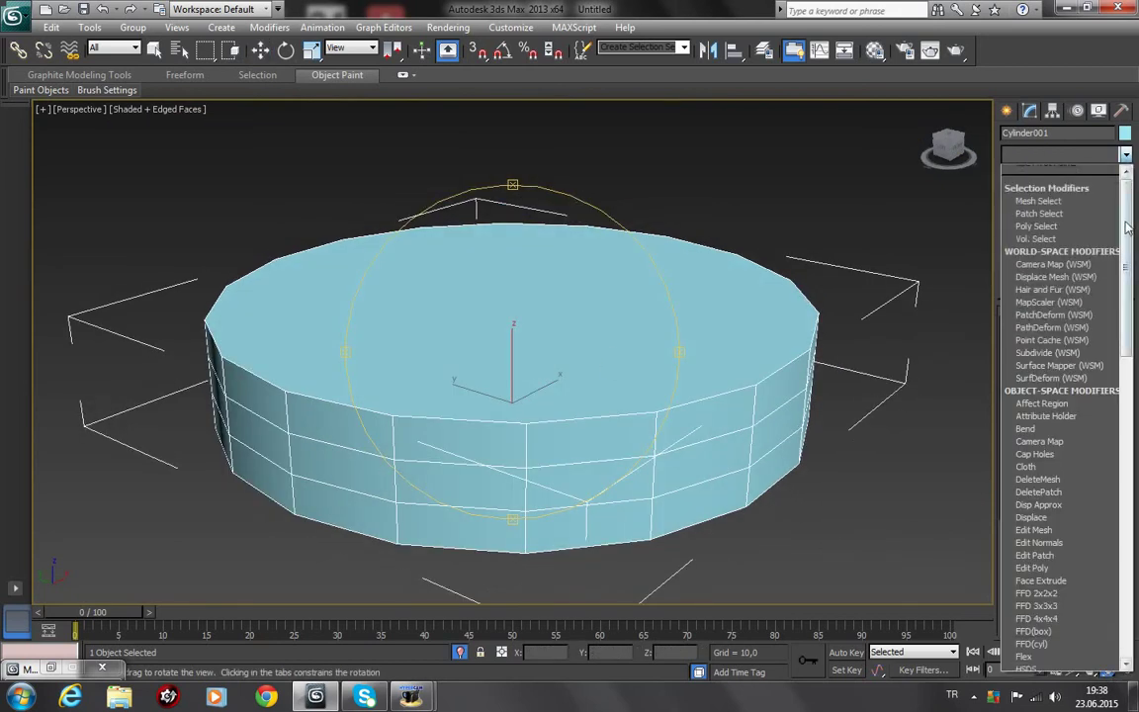
pyautogui.scroll(-5, 1096, 391)
pyautogui.click(1088, 399)
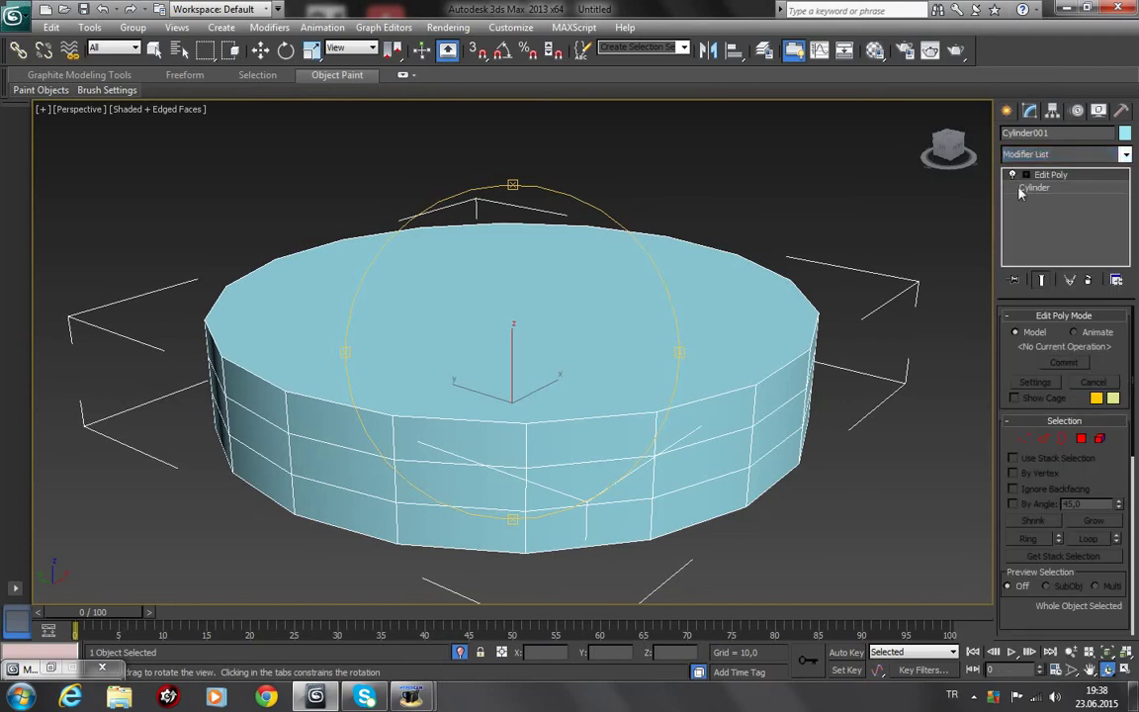
pyautogui.click(1012, 174)
pyautogui.click(1051, 201)
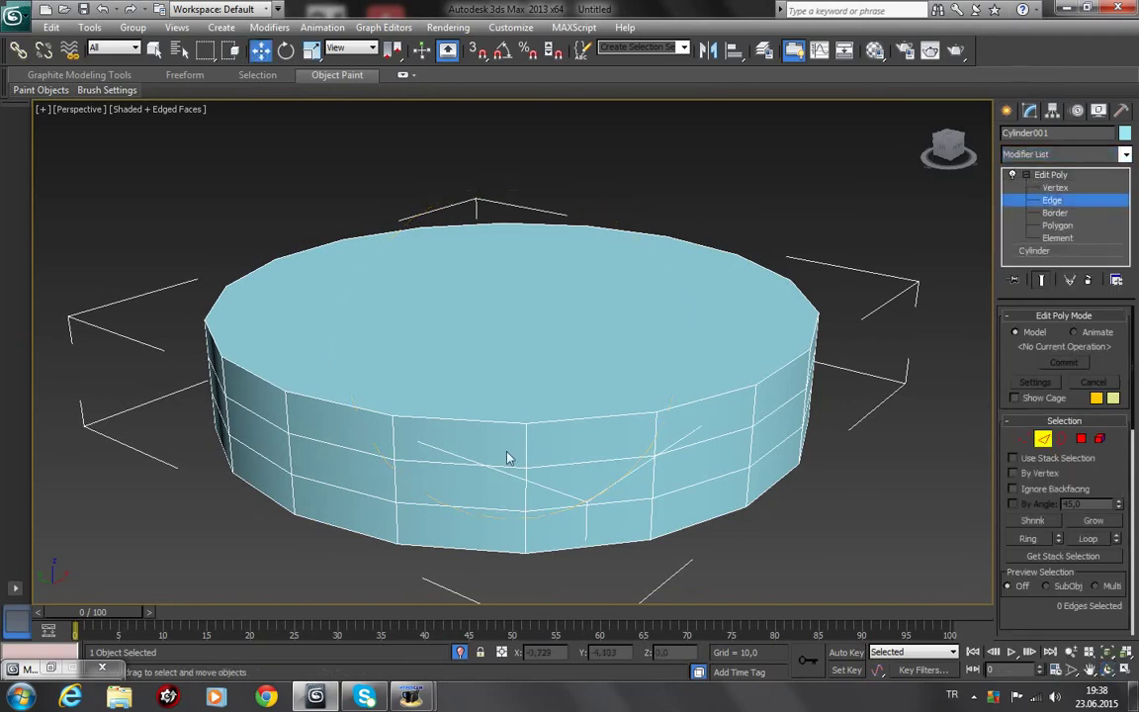
# Step: Move the side edge loops up to the top rim and down toward the bottom rim
pyautogui.click(463, 464)
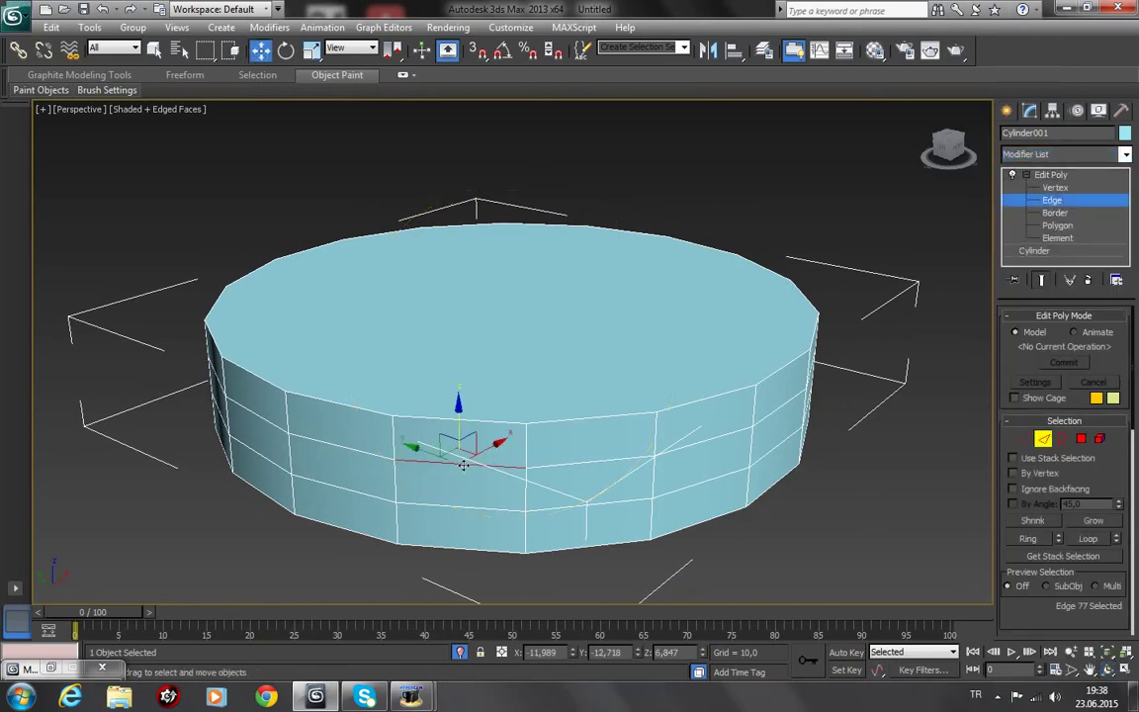
pyautogui.doubleClick(463, 465)
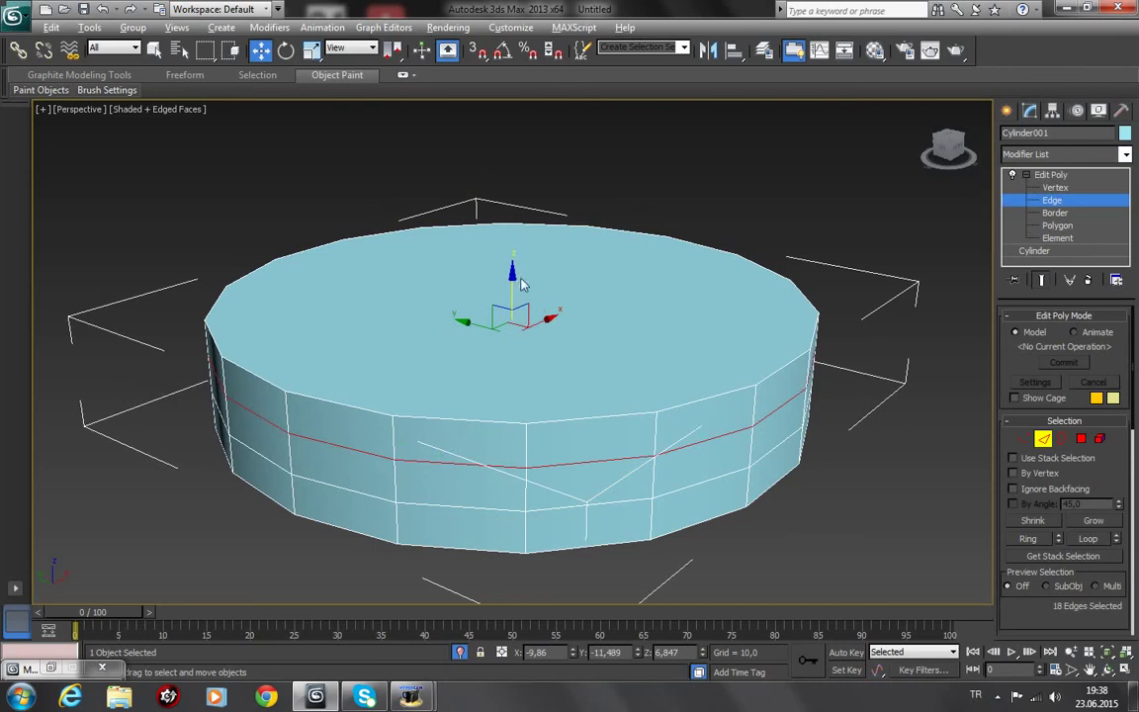
pyautogui.moveTo(513, 273); pyautogui.dragTo(523, 246)
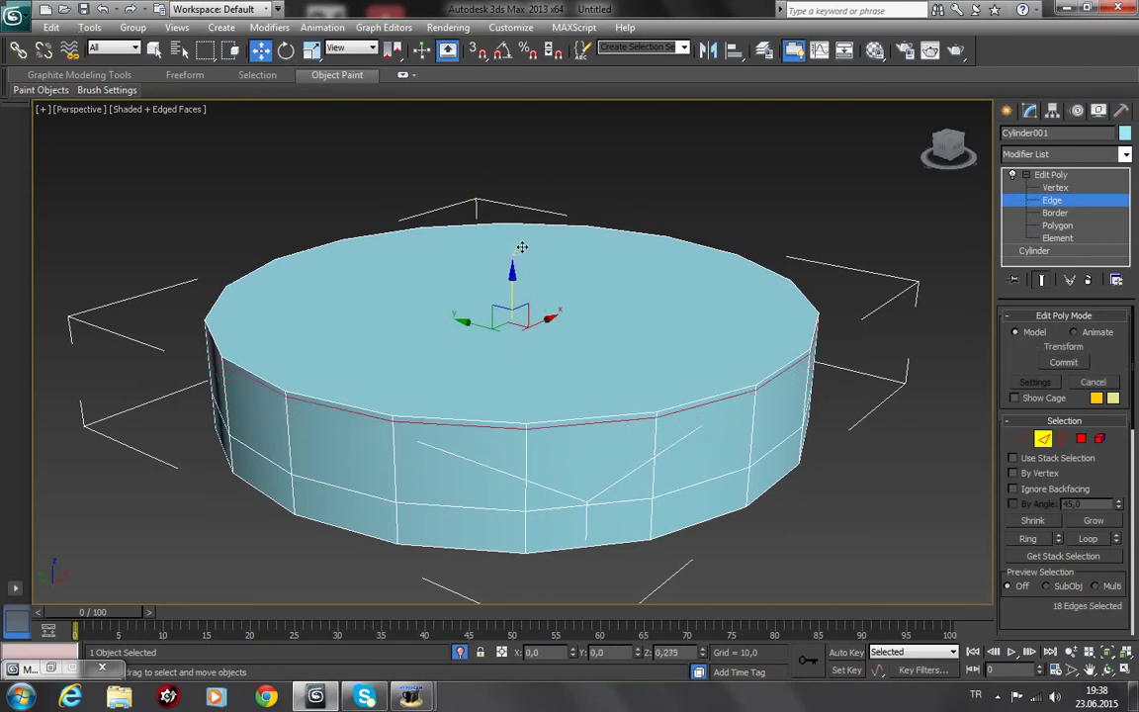
pyautogui.click(483, 508)
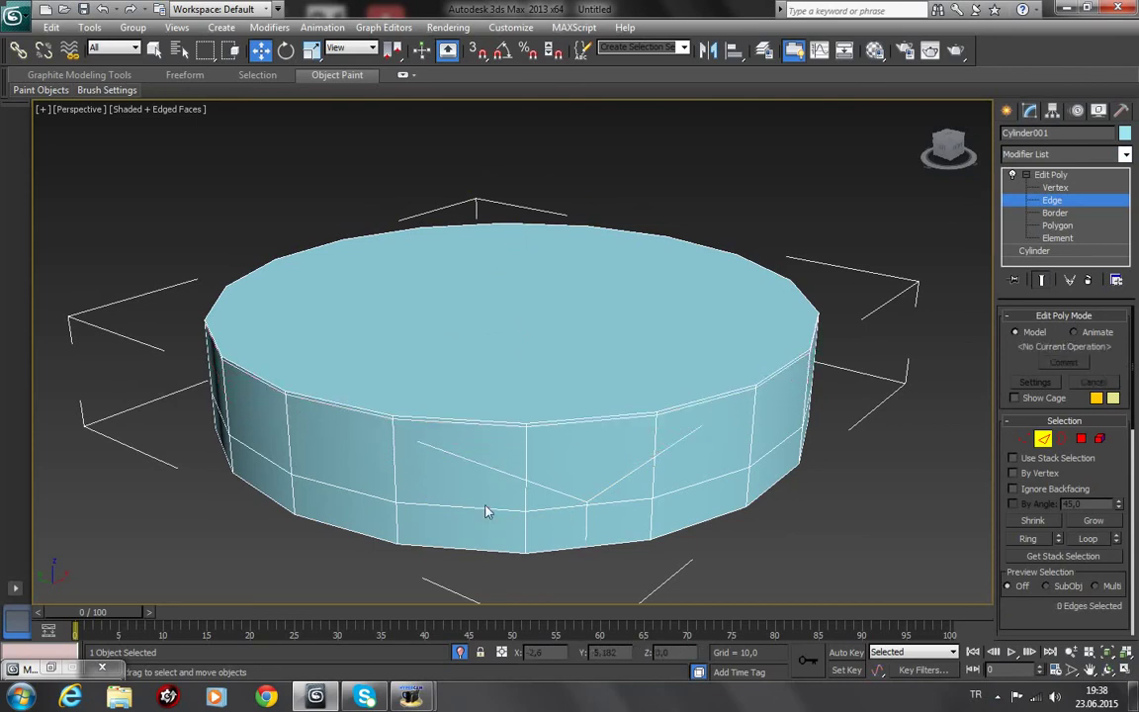
pyautogui.hotkey('alt', 'l')
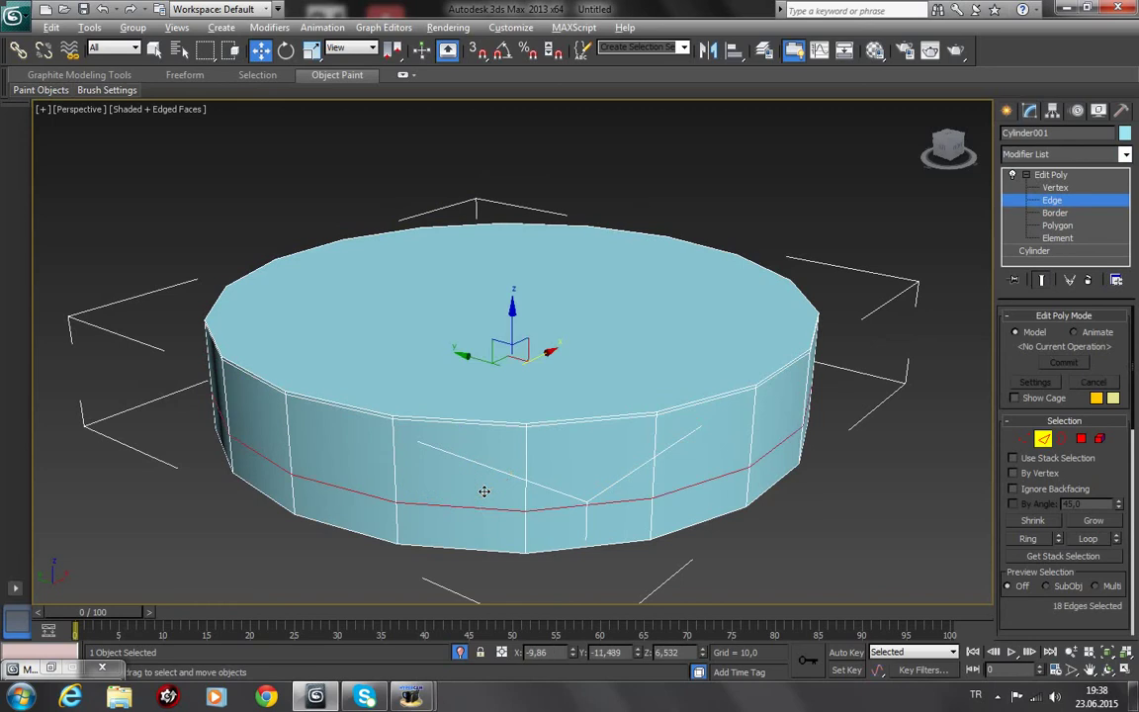
pyautogui.moveTo(483, 492); pyautogui.dragTo(484, 512)
pyautogui.moveTo(511, 321); pyautogui.dragTo(504, 374)
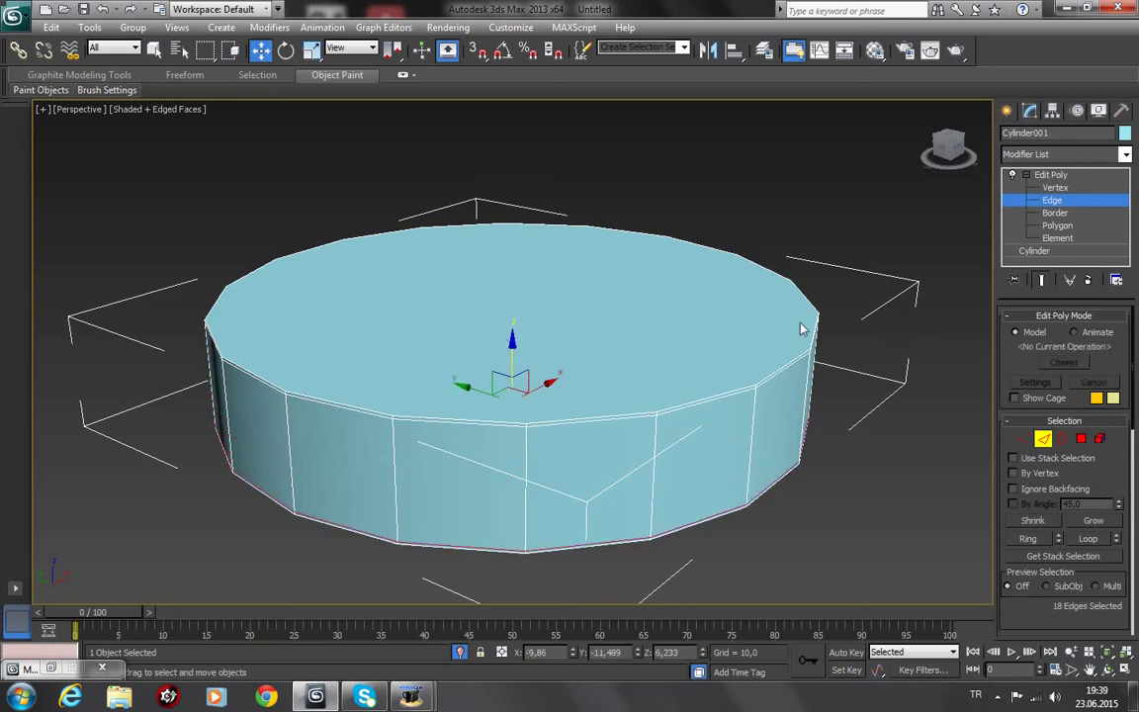
pyautogui.click(1057, 226)
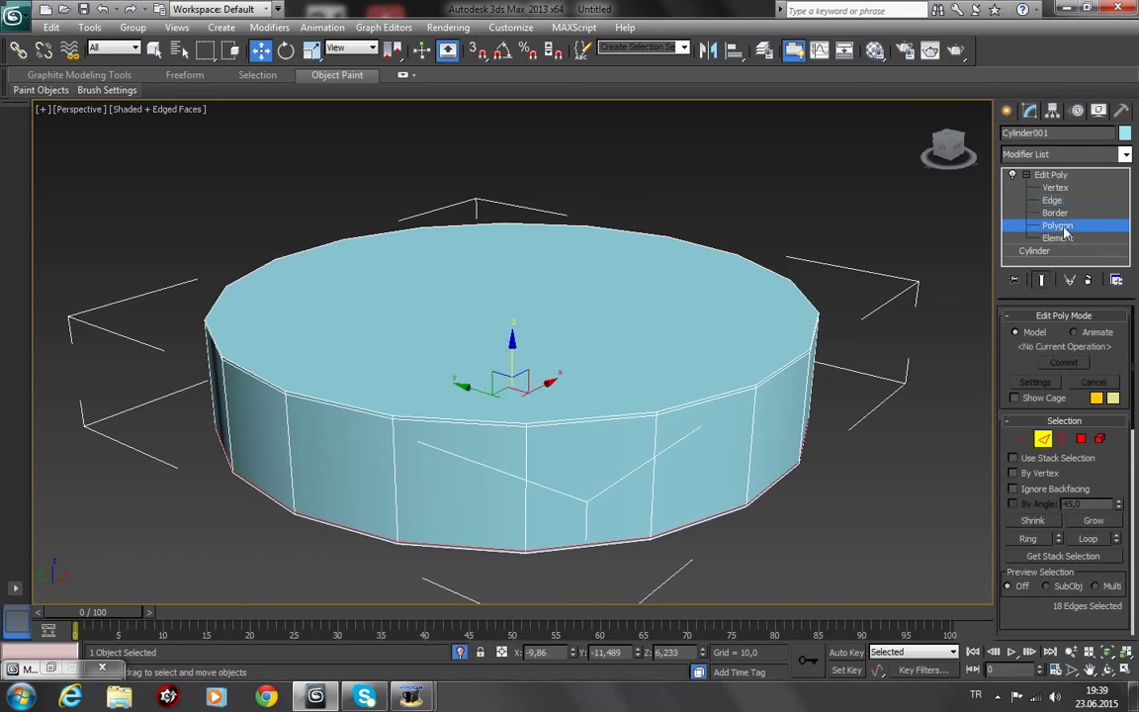
# Step: Inset the top cap twice, leaving concentric rings around a small central polygon
pyautogui.click(513, 305)
pyautogui.rightClick(513, 304)
pyautogui.click(356, 386)
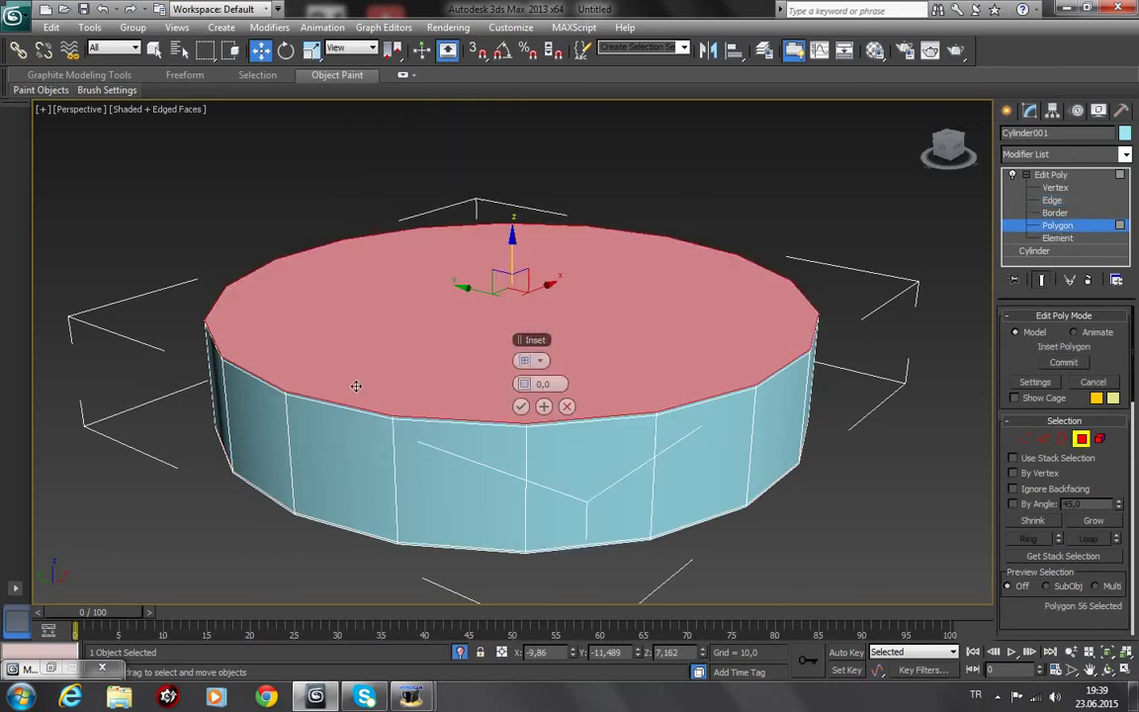
pyautogui.moveTo(529, 386); pyautogui.dragTo(534, 384)
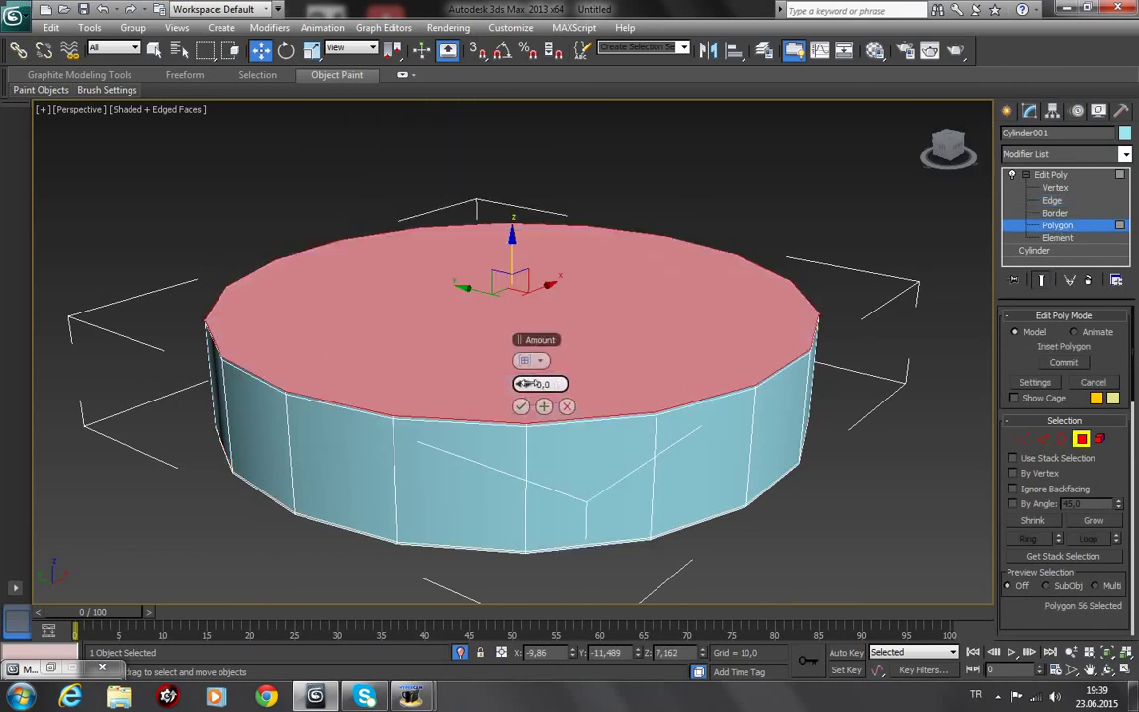
pyautogui.click(543, 406)
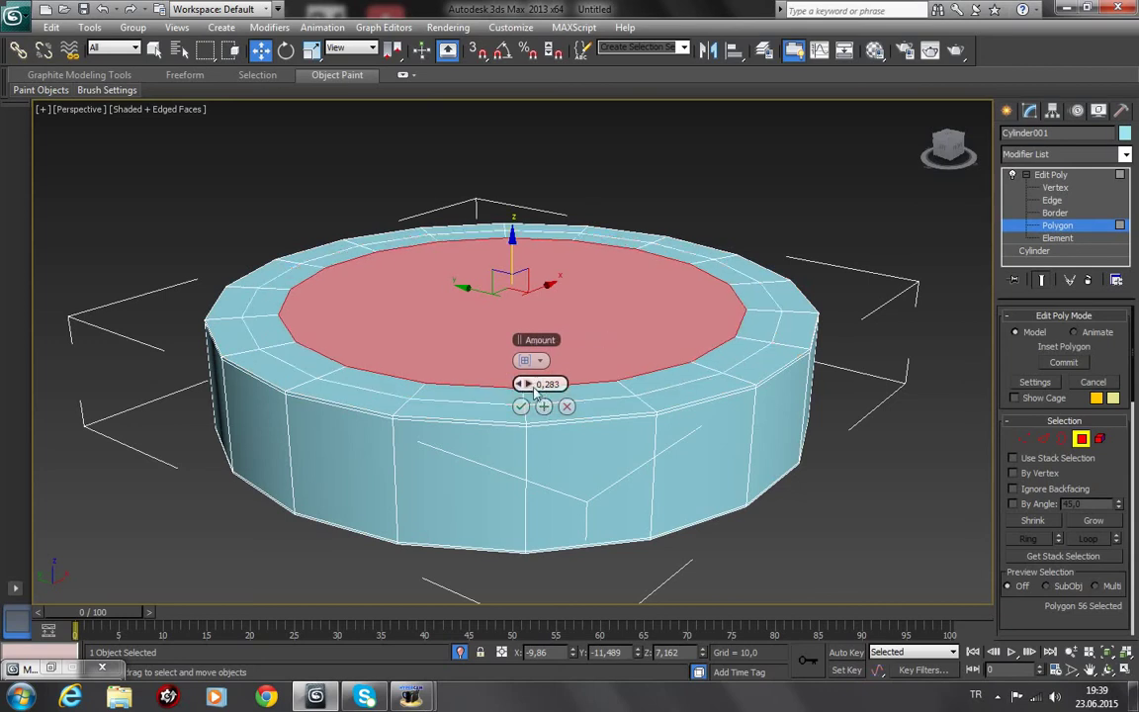
pyautogui.moveTo(529, 384); pyautogui.dragTo(534, 384)
pyautogui.write('0,84')
pyautogui.click(543, 406)
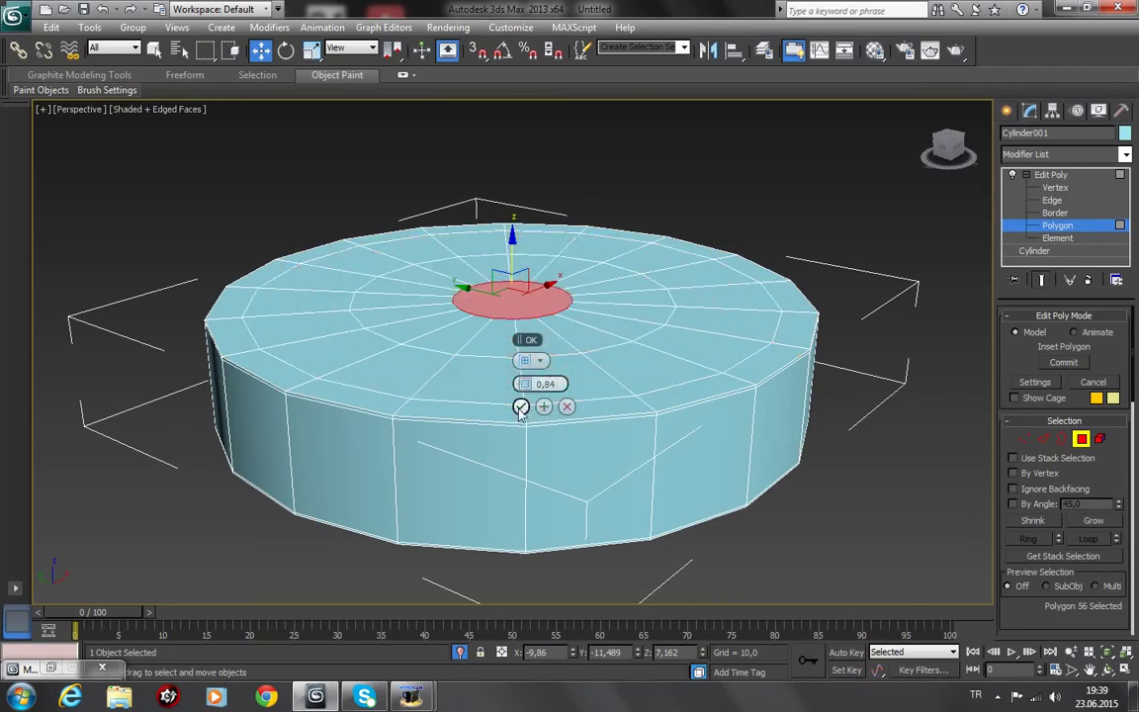
pyautogui.click(520, 407)
# Step: Inset the opposite cap twice the same way and return to the whole Edit Poly object
pyautogui.click(1106, 669)
pyautogui.moveTo(529, 424)
pyautogui.mouseDown()
pyautogui.moveTo(579, 234)
pyautogui.moveTo(605, 183)
pyautogui.moveTo(564, 234)
pyautogui.mouseUp()
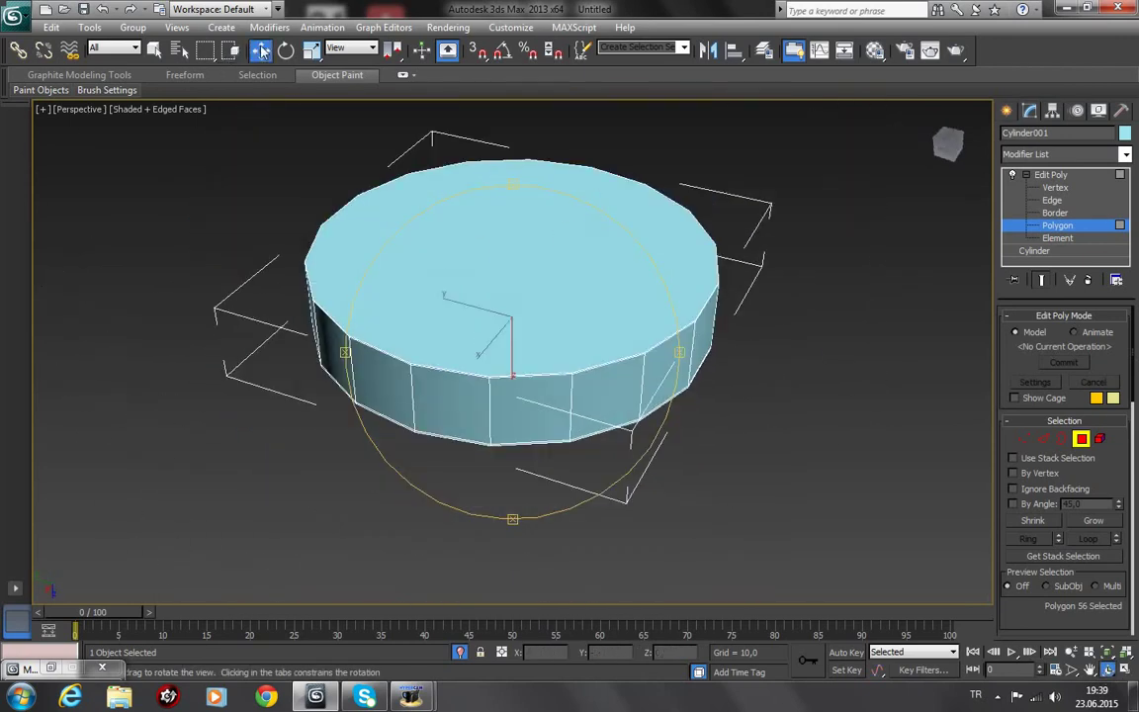
pyautogui.press('w')
pyautogui.click(521, 212)
pyautogui.rightClick(521, 209)
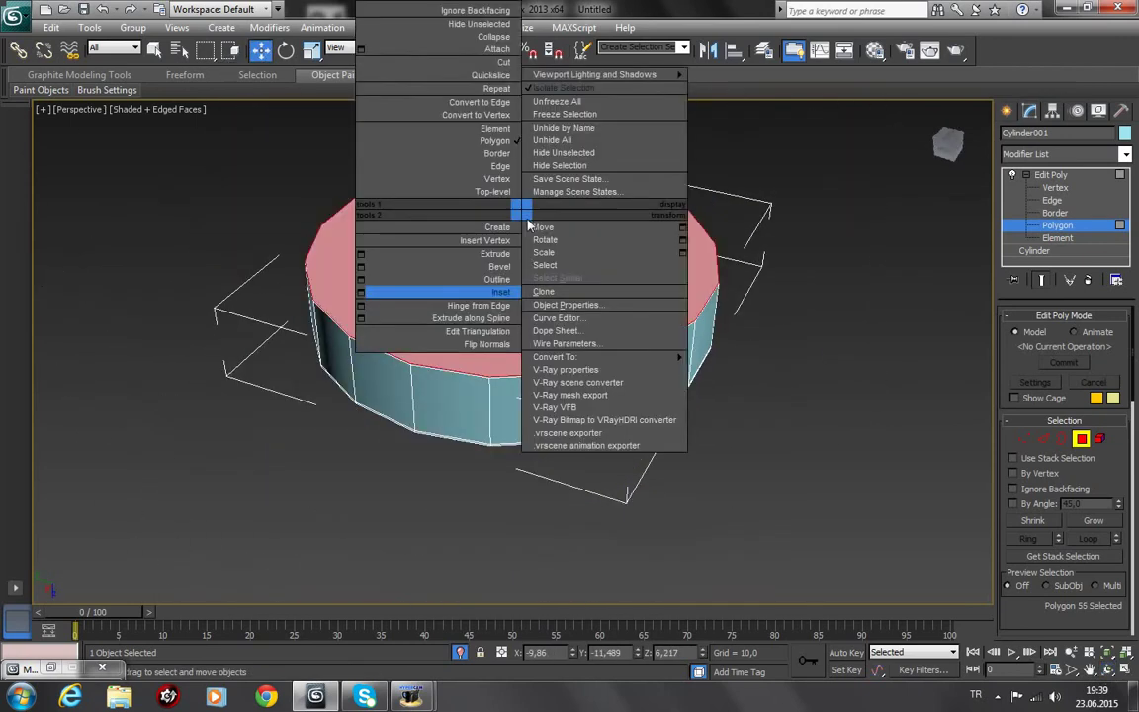
pyautogui.click(361, 295)
pyautogui.moveTo(521, 385); pyautogui.dragTo(530, 384)
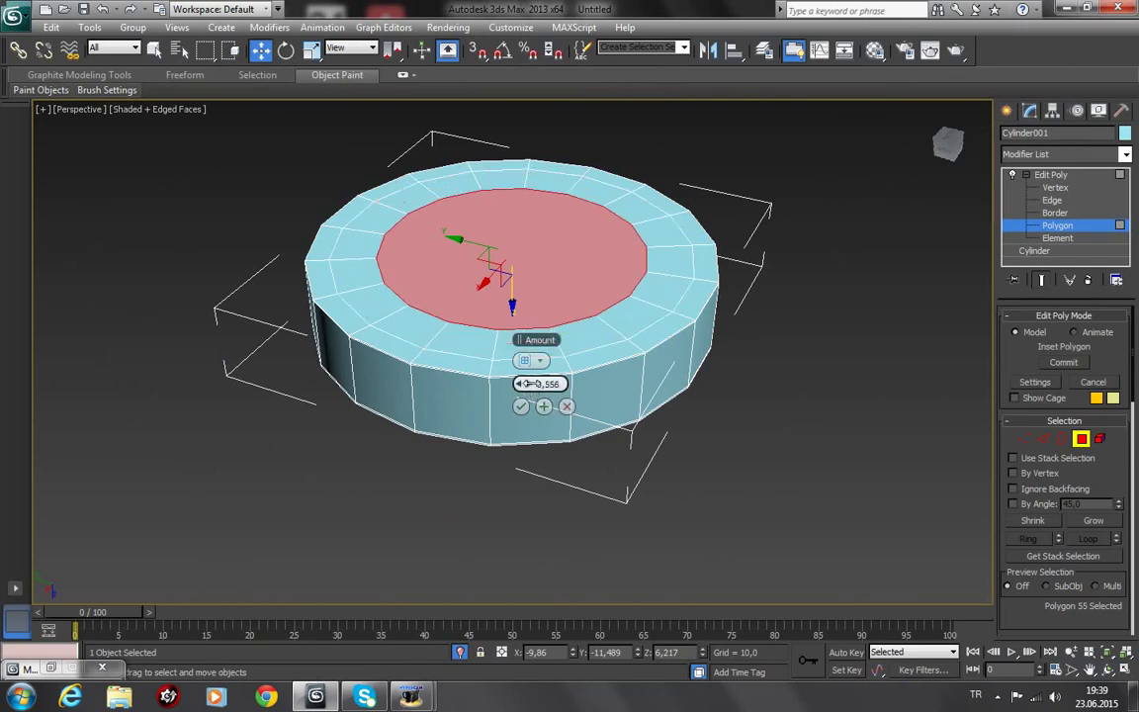
pyautogui.click(542, 406)
pyautogui.moveTo(530, 386); pyautogui.dragTo(530, 382)
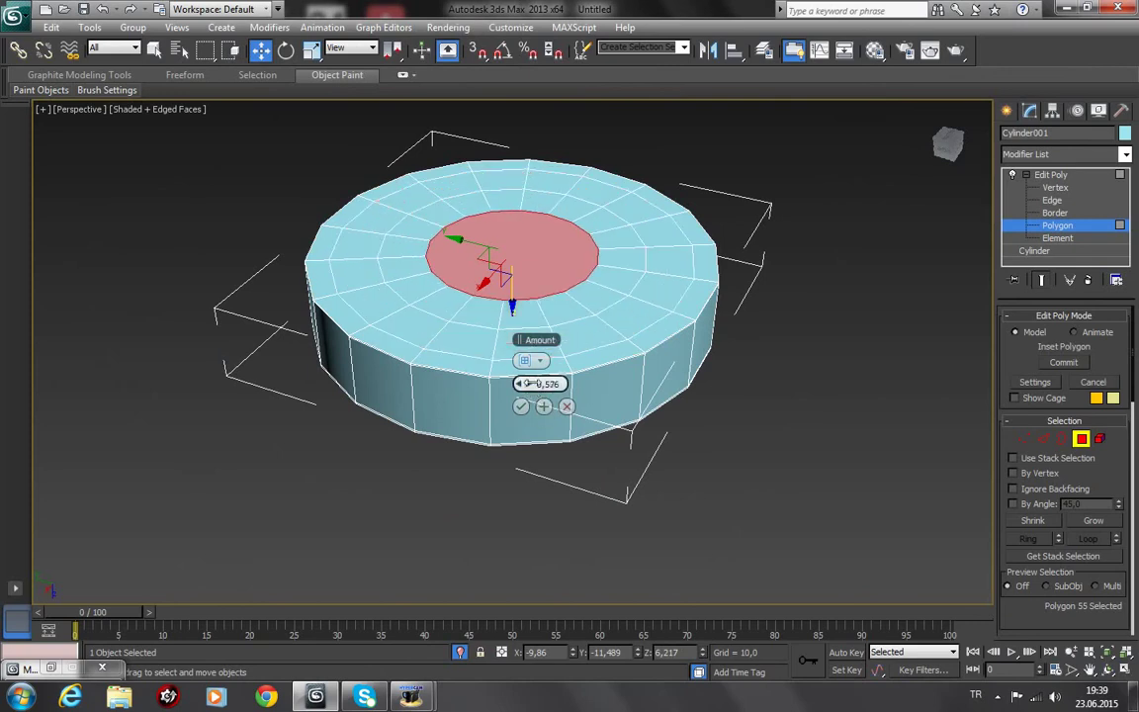
pyautogui.click(523, 407)
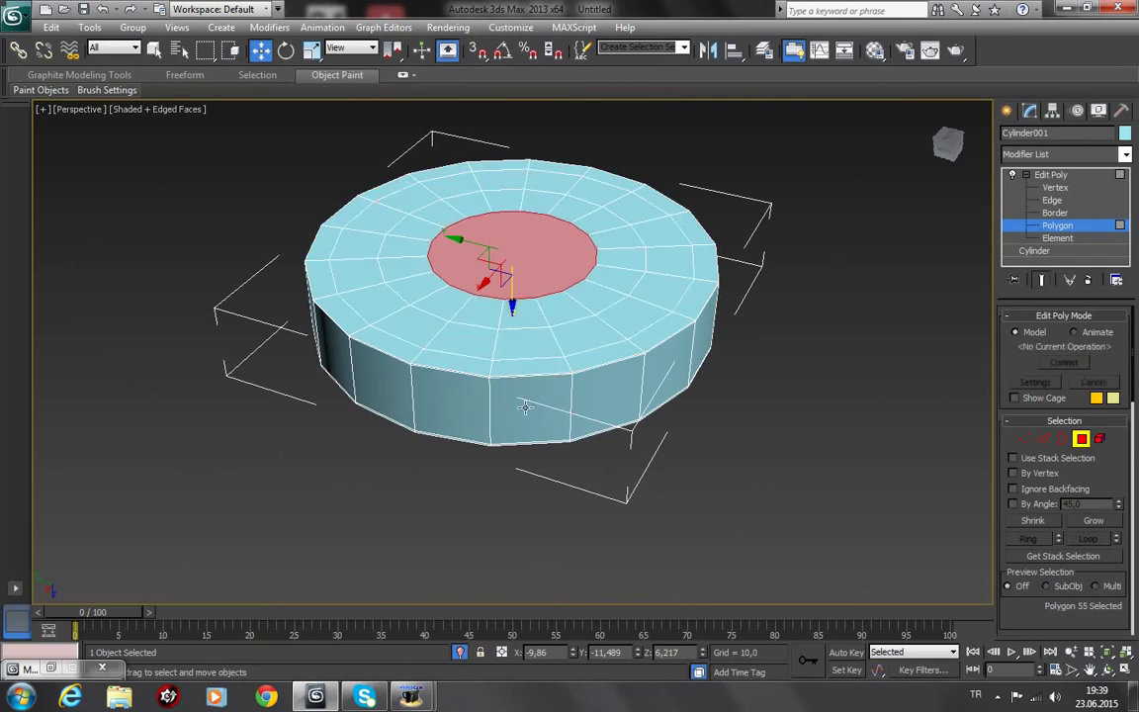
pyautogui.click(1107, 670)
pyautogui.moveTo(628, 353)
pyautogui.mouseDown()
pyautogui.moveTo(529, 298)
pyautogui.moveTo(500, 442)
pyautogui.moveTo(500, 415)
pyautogui.mouseUp()
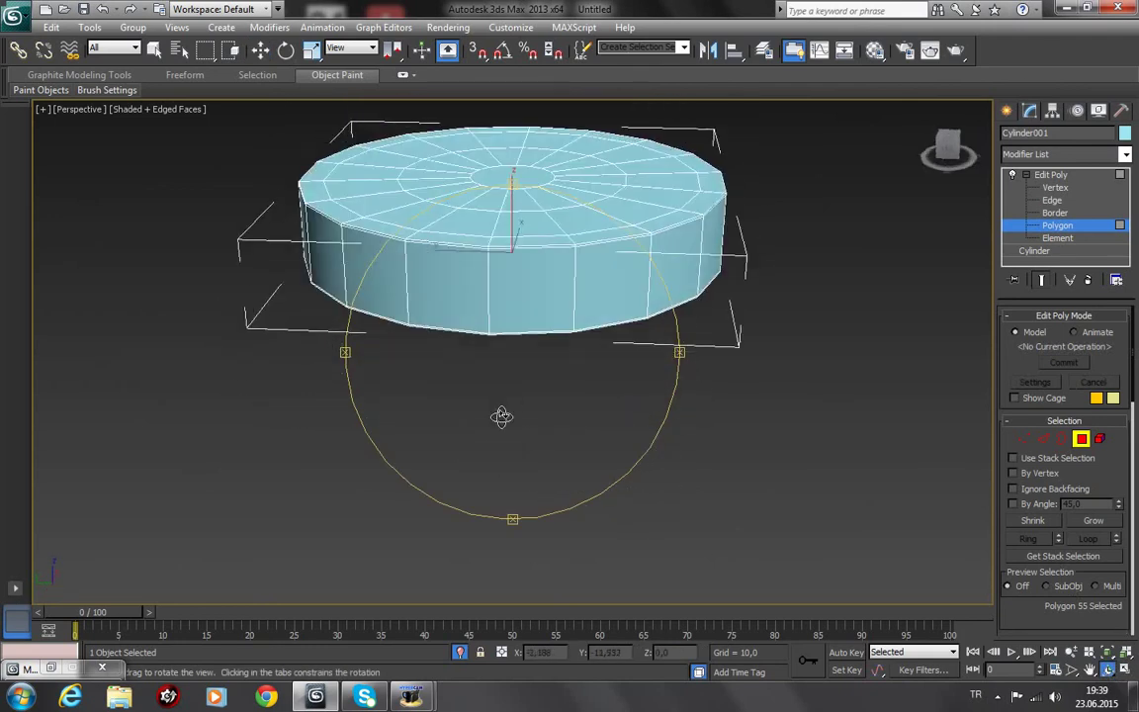
pyautogui.click(1051, 175)
# Step: Add TurboSmooth to the pin with 2 iterations and 3 render iterations, hiding edged faces
pyautogui.press('4')
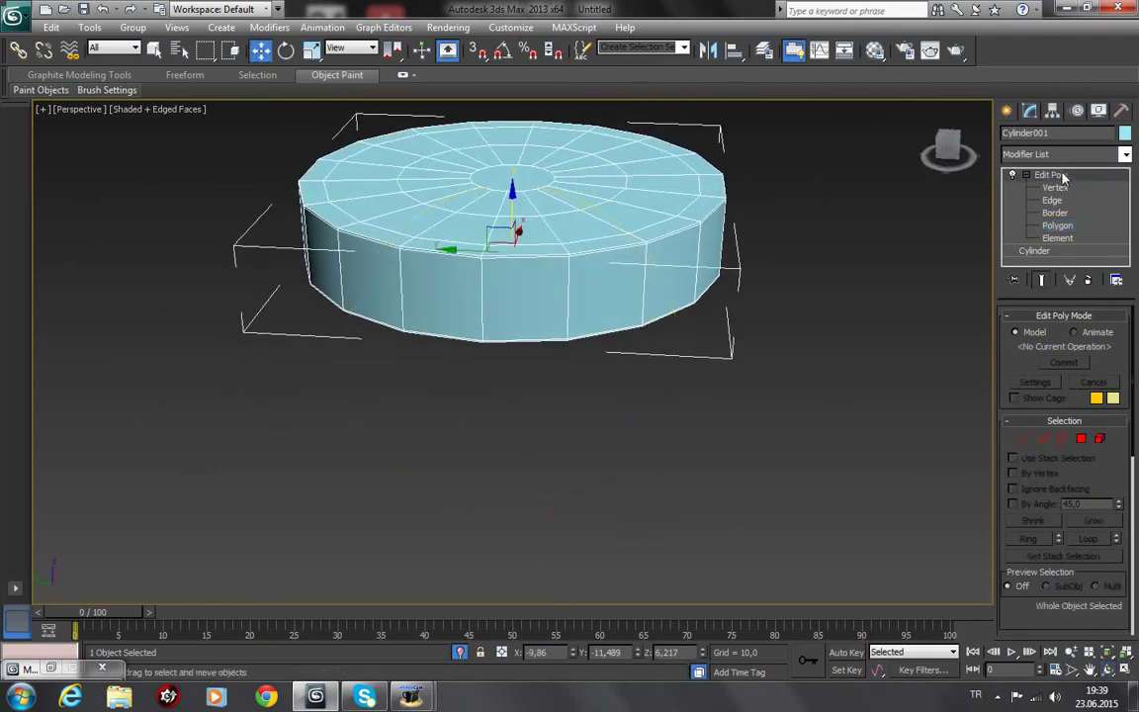
pyautogui.click(1063, 176)
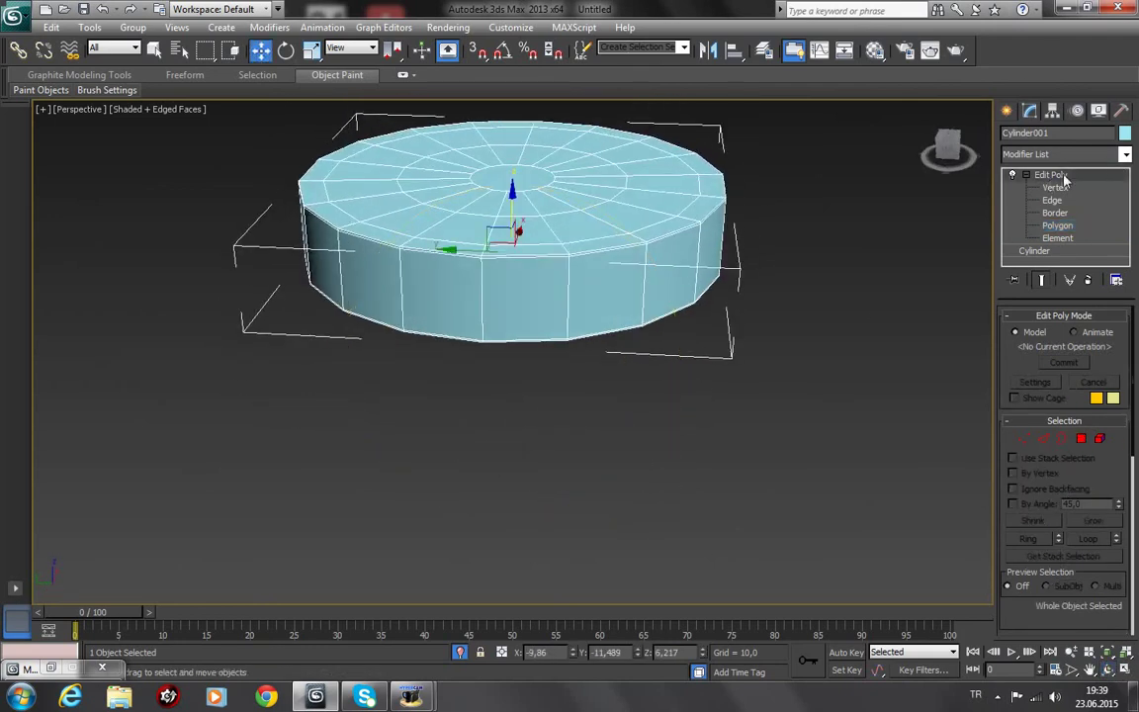
pyautogui.click(1125, 156)
pyautogui.scroll(-10, 1125, 155)
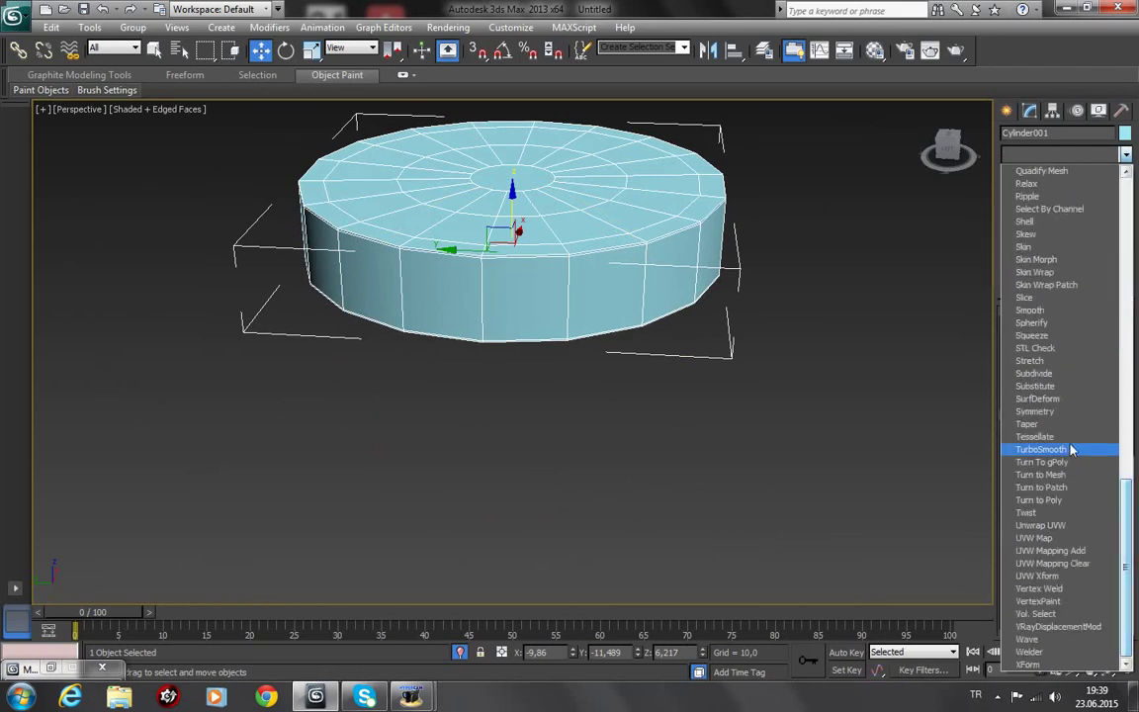
pyautogui.click(1068, 450)
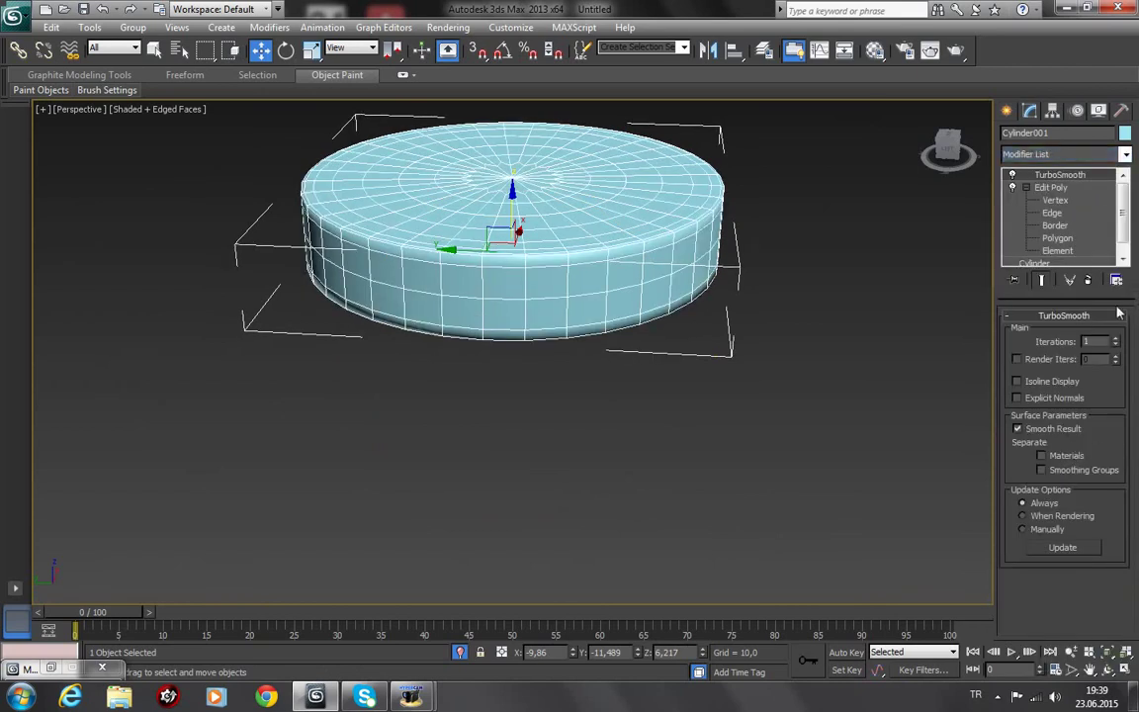
pyautogui.click(1118, 338)
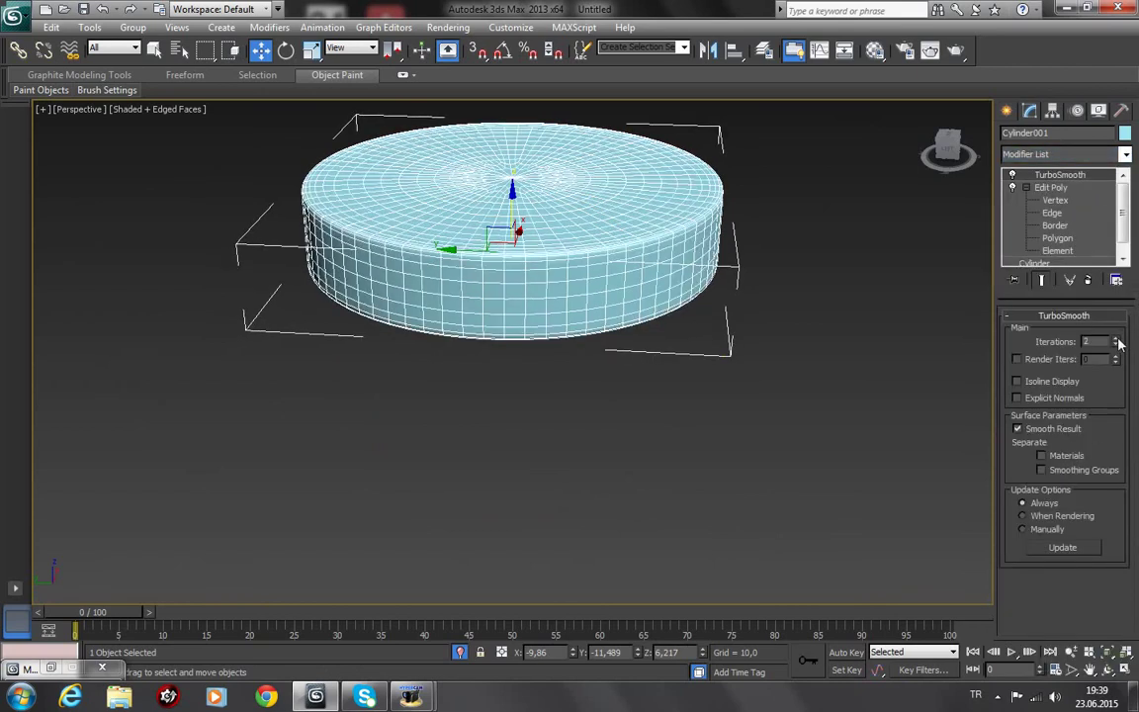
pyautogui.click(1016, 360)
pyautogui.click(883, 399)
pyautogui.press('F4')
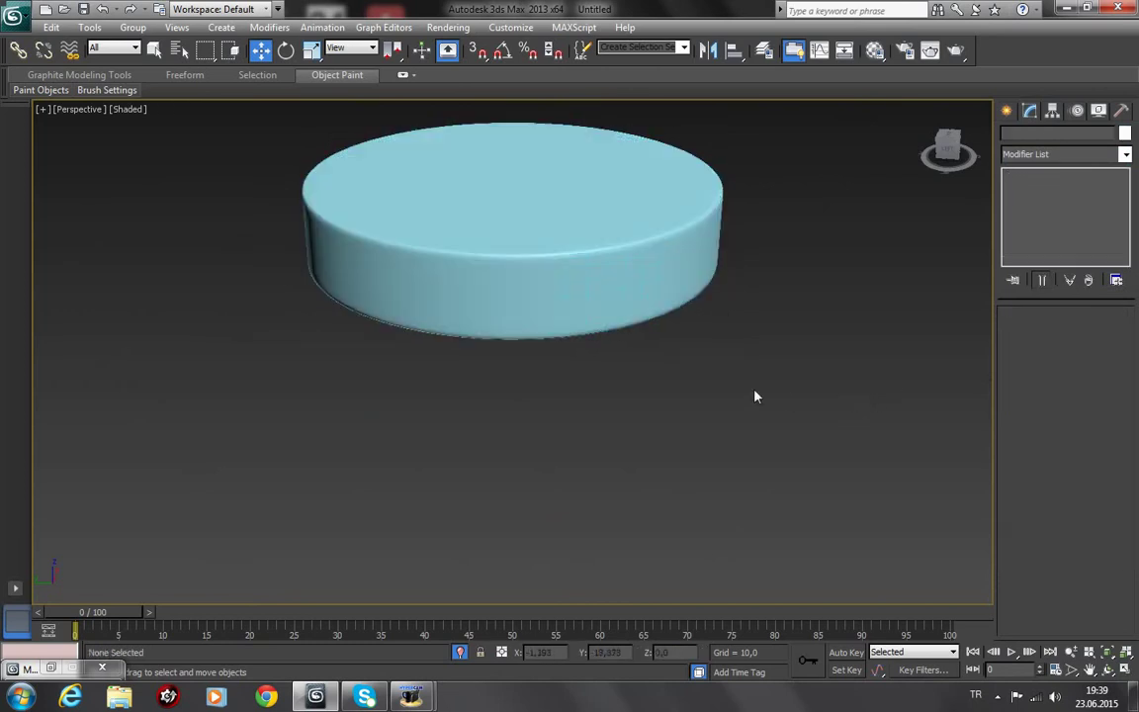
pyautogui.click(613, 239)
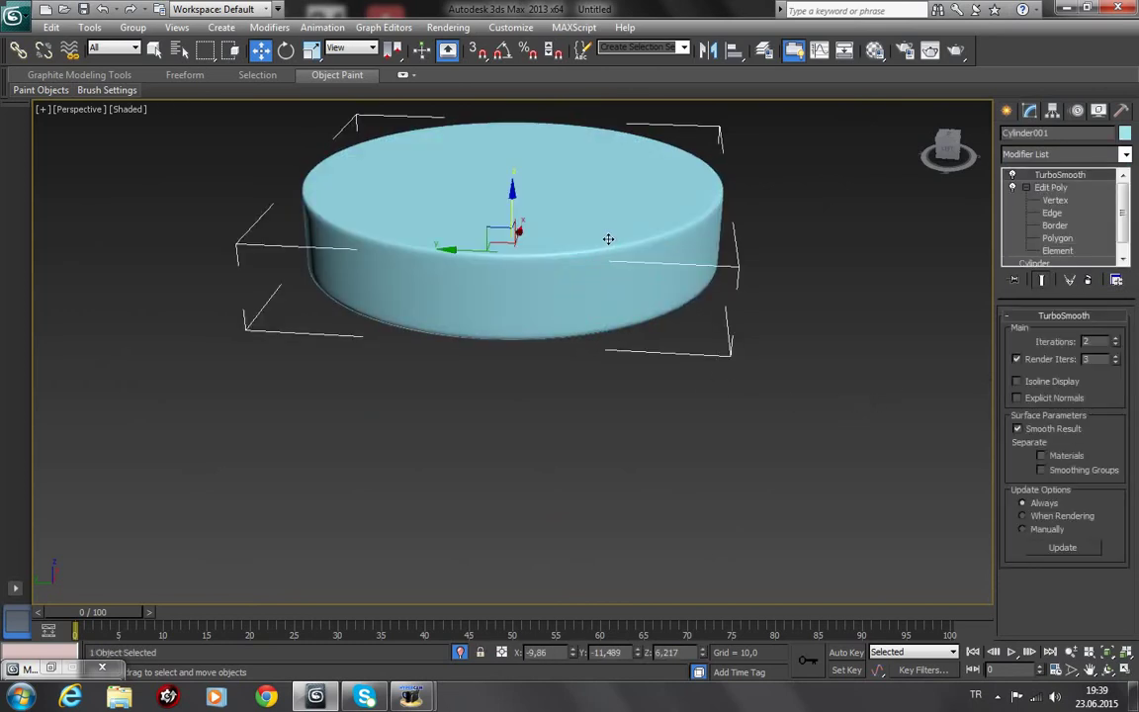
# Step: Give the pin a near-black object colour (RGB 8, 8, 8) via new custom swatches
pyautogui.click(1124, 132)
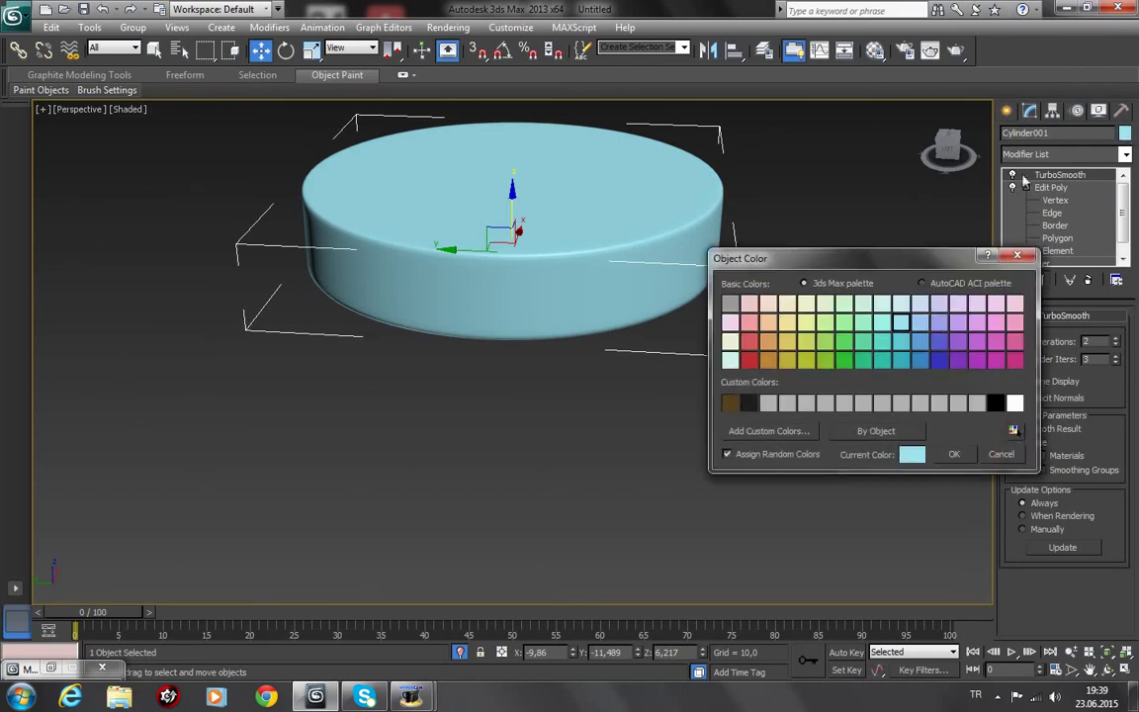
pyautogui.click(770, 431)
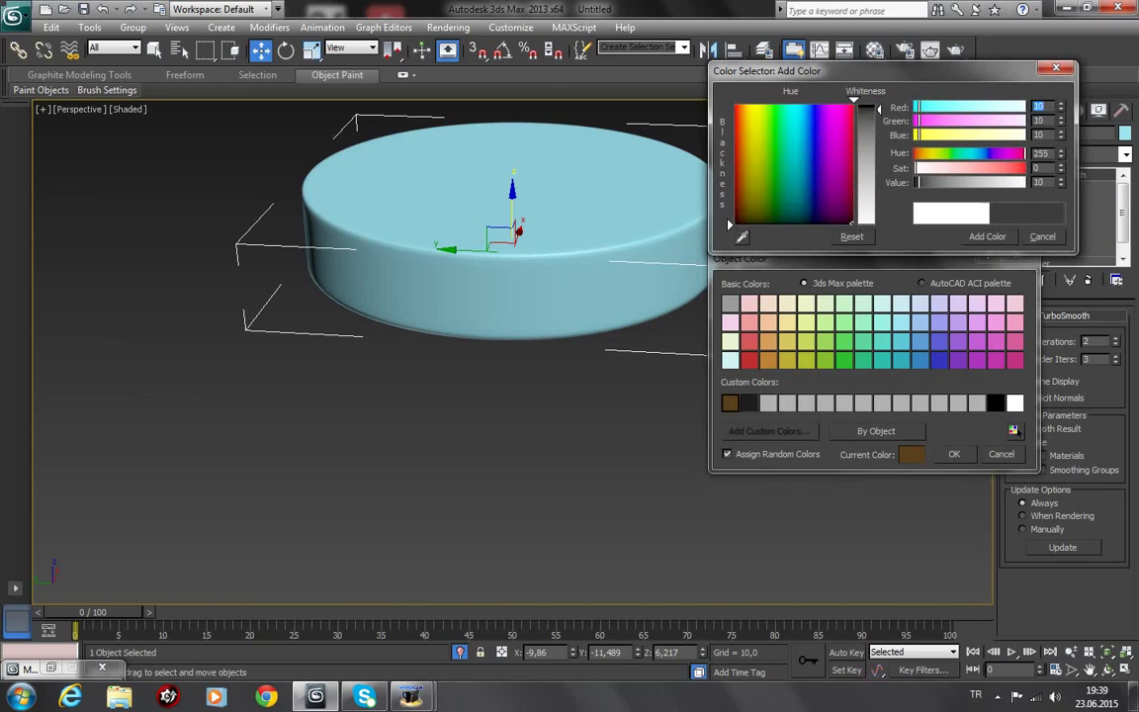
pyautogui.moveTo(858, 225); pyautogui.dragTo(880, 112)
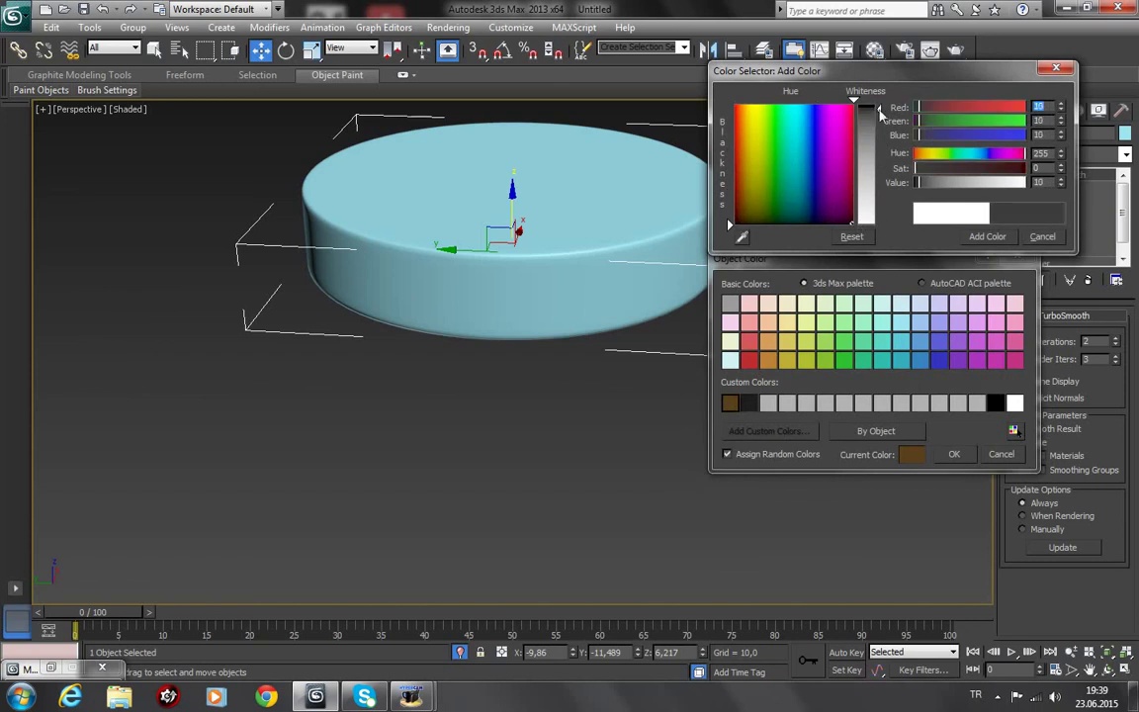
pyautogui.click(988, 236)
pyautogui.click(771, 404)
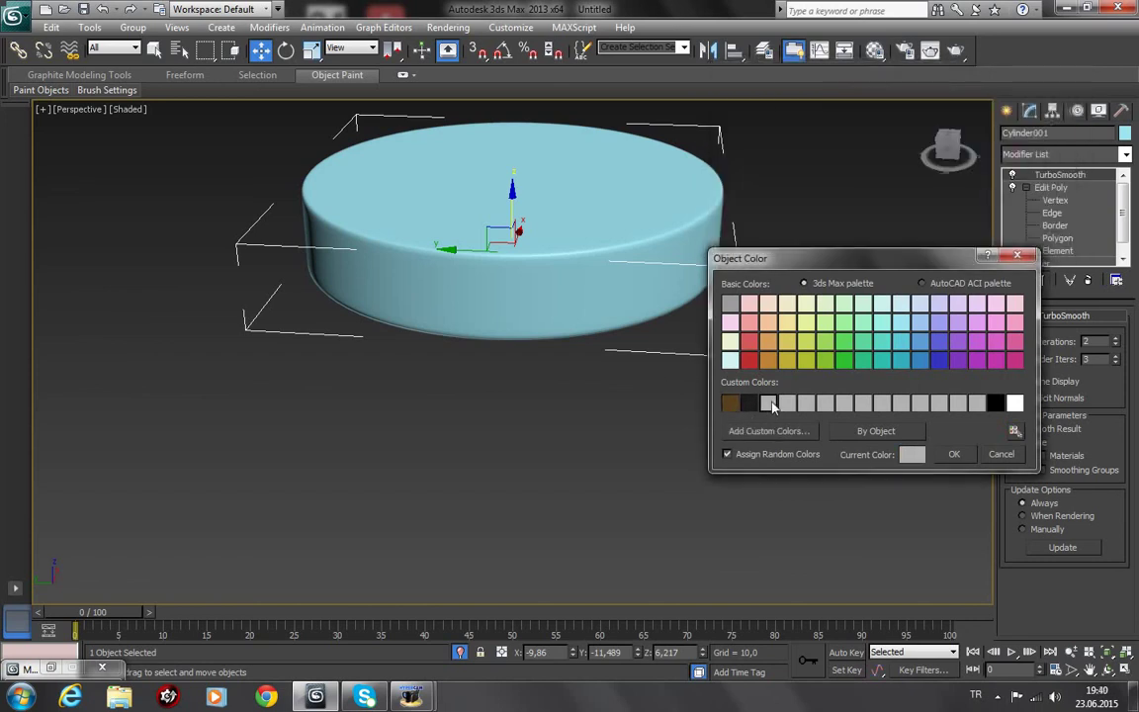
pyautogui.click(773, 435)
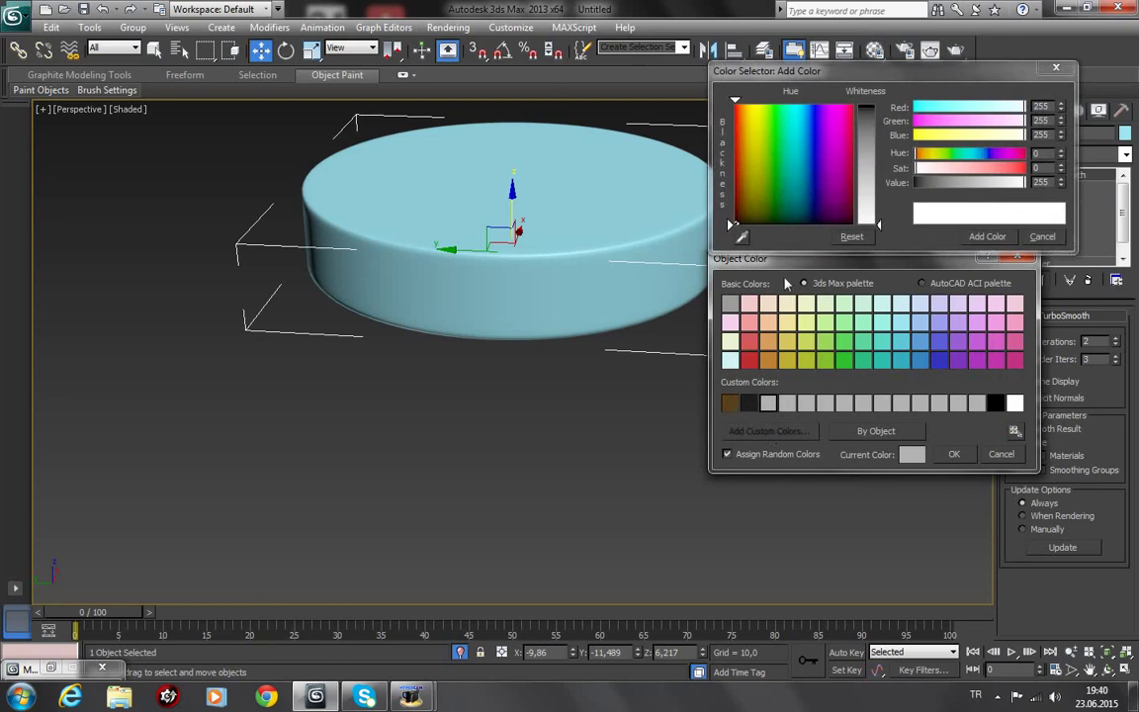
pyautogui.moveTo(811, 191)
pyautogui.mouseDown()
pyautogui.moveTo(853, 223)
pyautogui.moveTo(880, 109)
pyautogui.mouseUp()
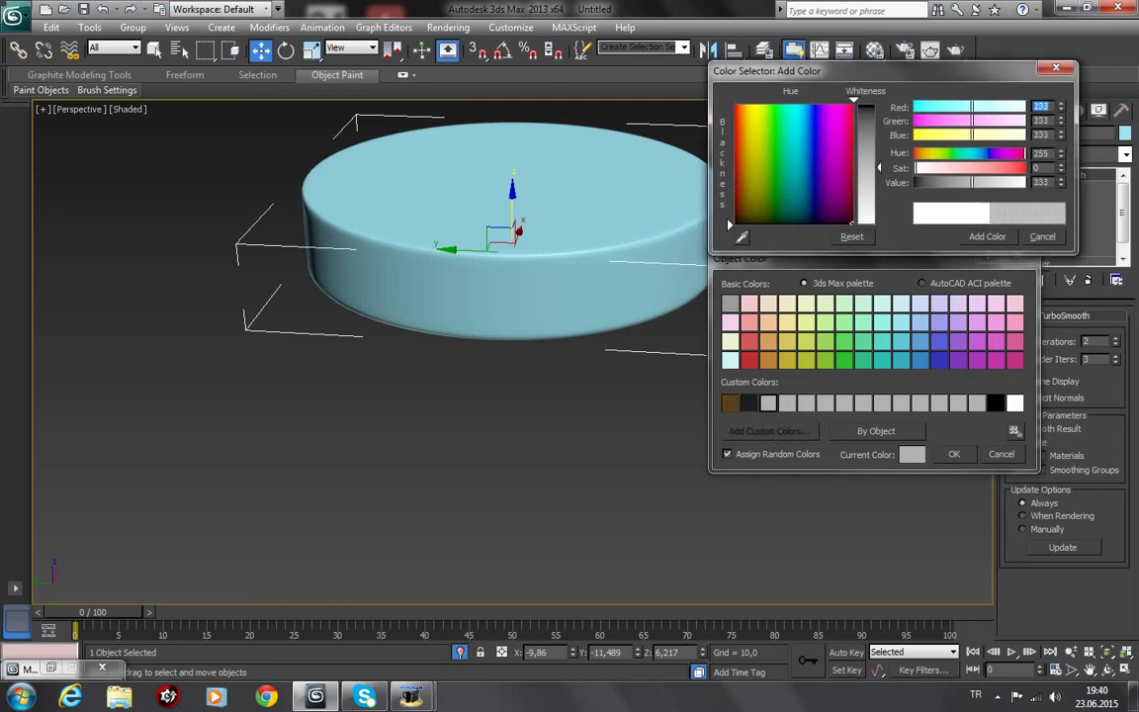
pyautogui.click(987, 237)
pyautogui.click(954, 453)
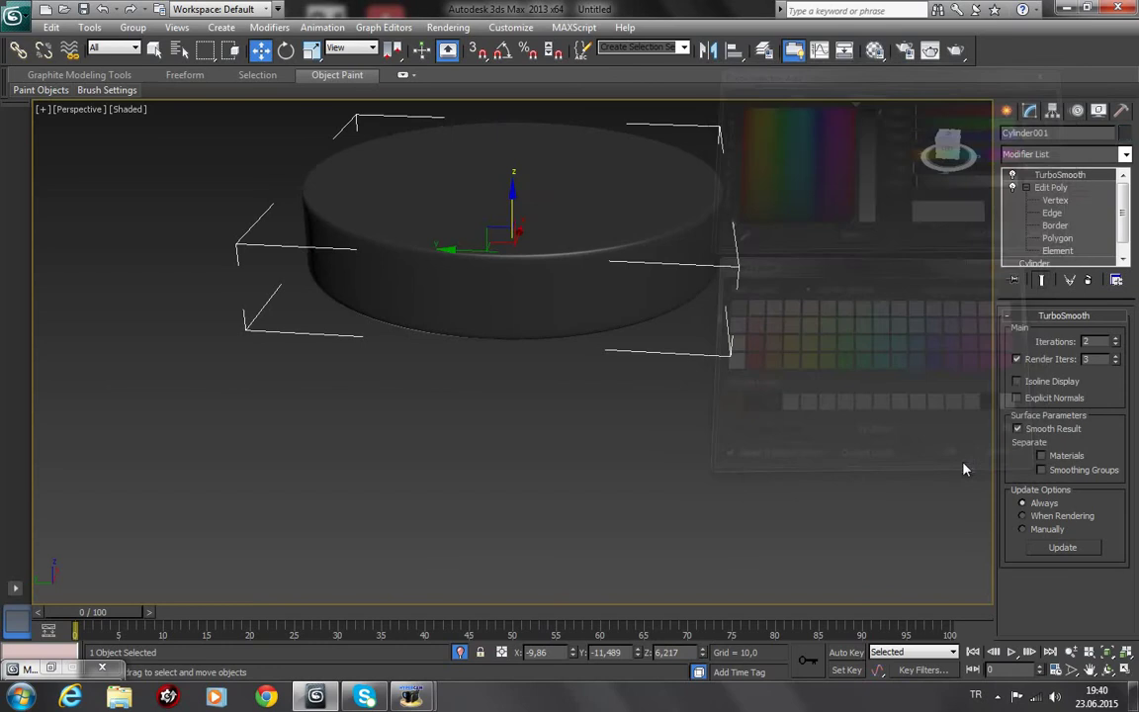
# Step: End isolation and frame the whole clock in the Top view
pyautogui.click(759, 445)
pyautogui.rightClick(549, 203)
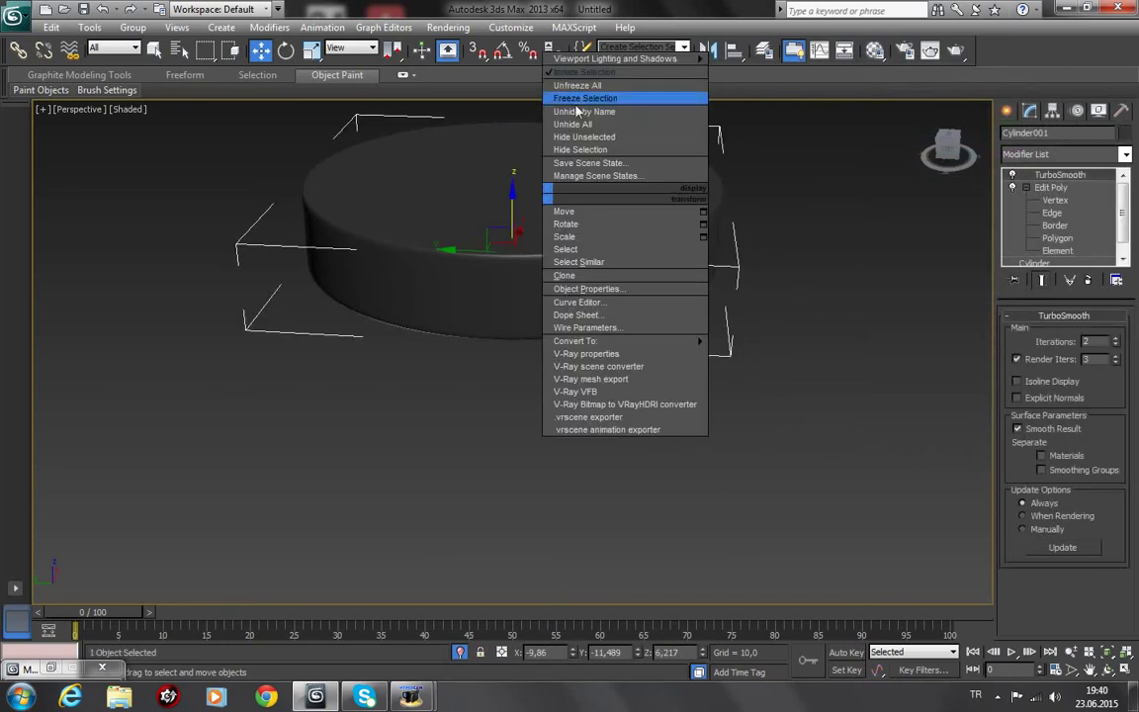
pyautogui.click(574, 72)
pyautogui.scroll(-2, 656, 222)
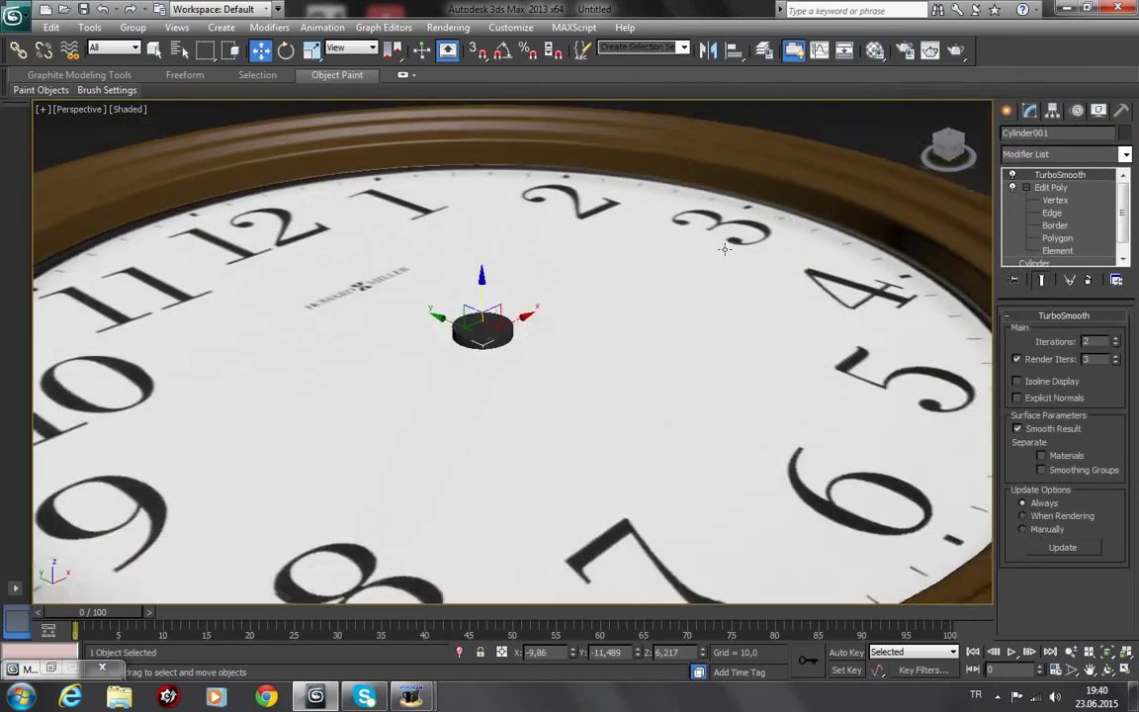
pyautogui.scroll(-1, 692, 238)
pyautogui.press('t')
pyautogui.scroll(2, 714, 251)
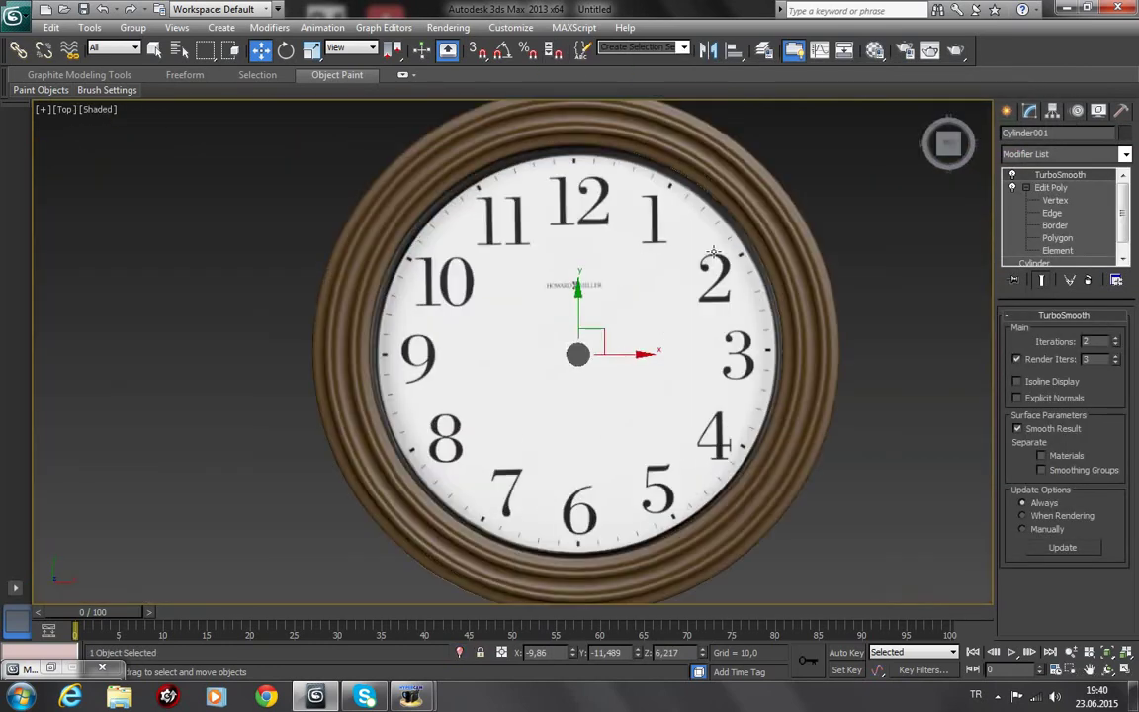
pyautogui.moveTo(722, 358); pyautogui.dragTo(710, 374, button='middle')
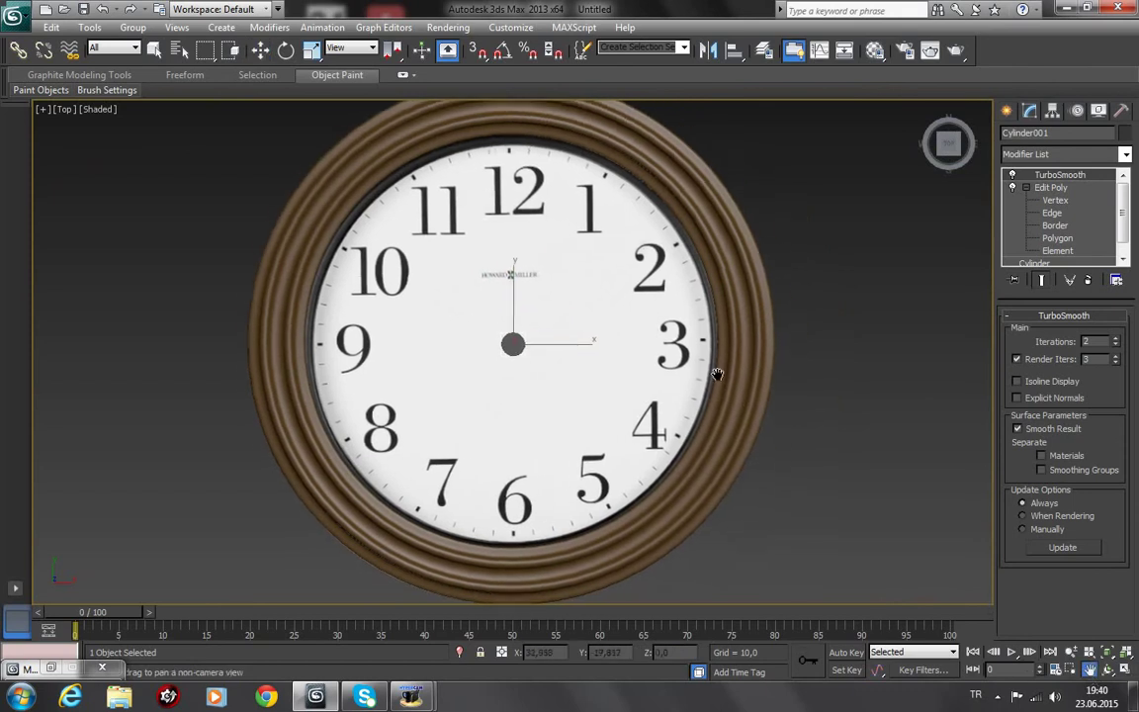
pyautogui.scroll(2, 613, 315)
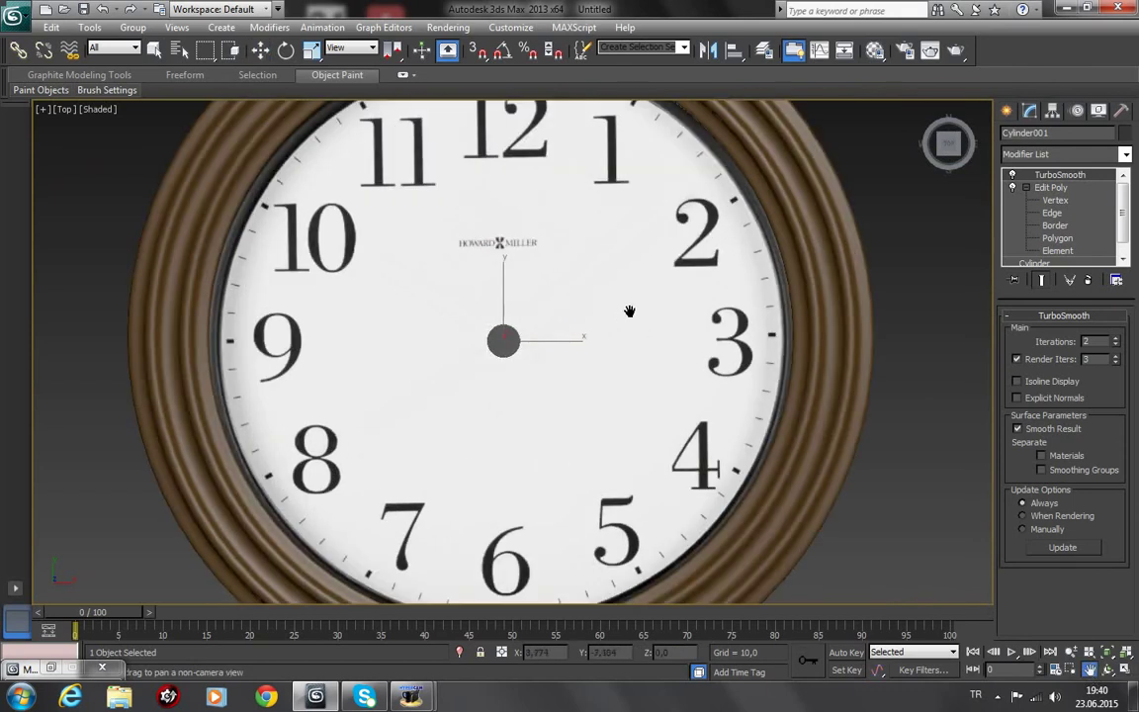
# Step: Uniformly scale the centre pin down to 75.799%
pyautogui.click(316, 56)
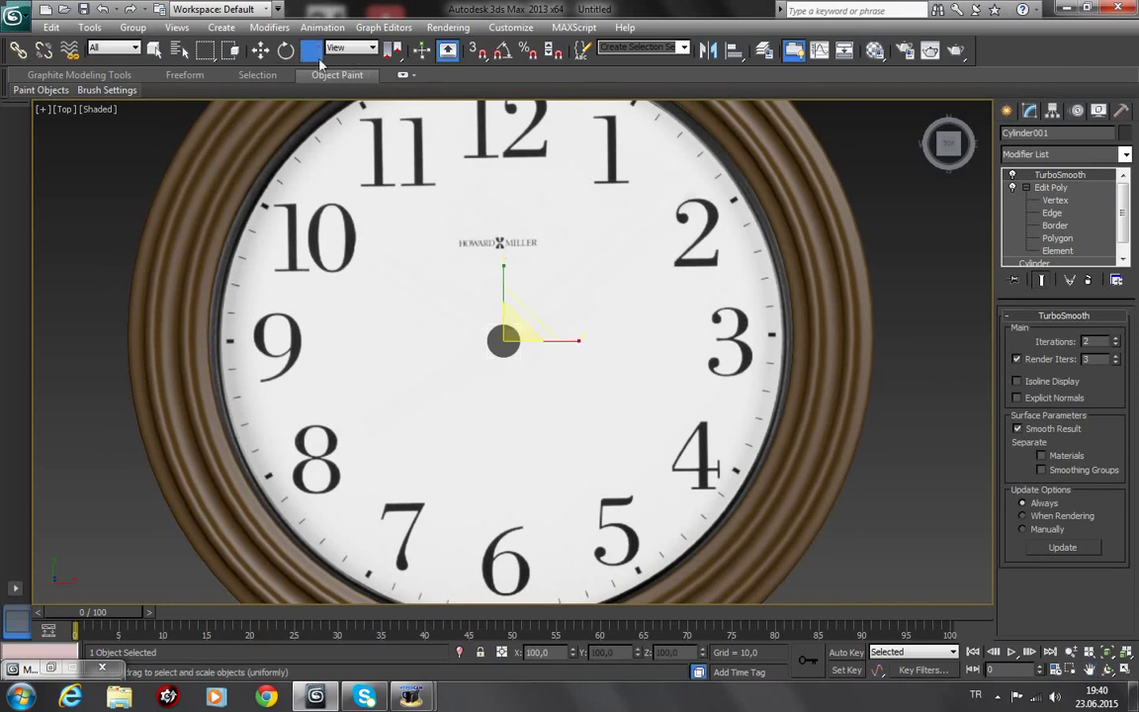
pyautogui.moveTo(507, 329)
pyautogui.mouseDown()
pyautogui.moveTo(529, 376)
pyautogui.moveTo(532, 360)
pyautogui.mouseUp()
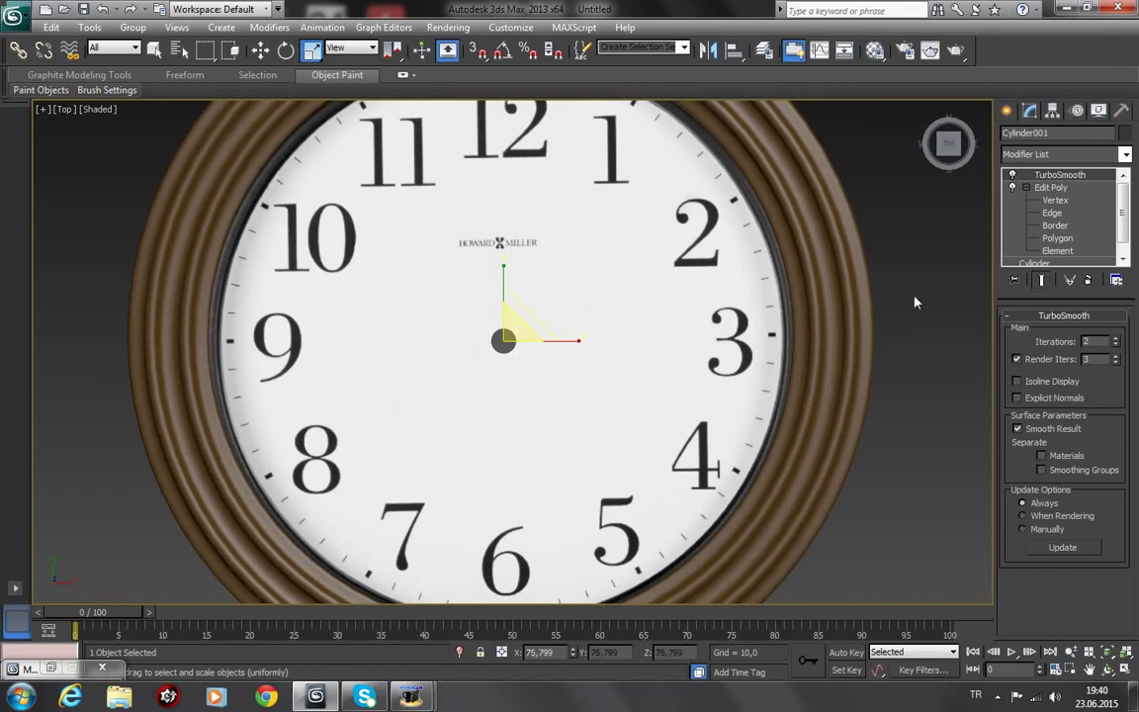
pyautogui.click(1007, 111)
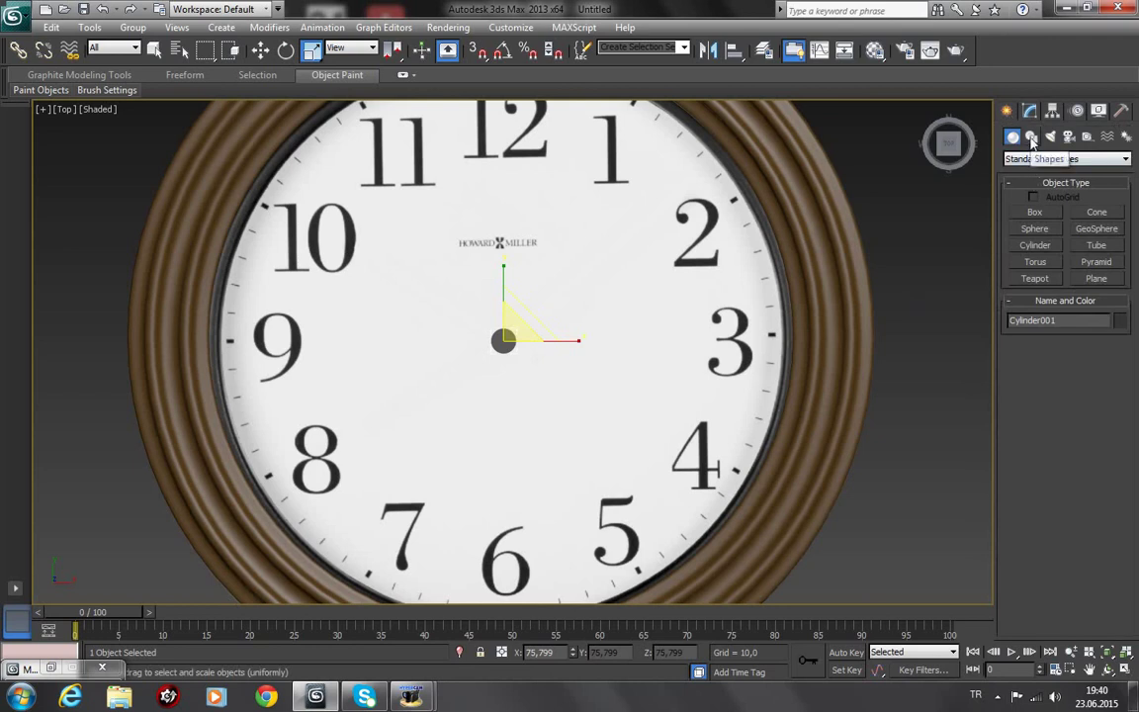
# Step: Begin a Line spline from the clock centre, then abandon the stray attempt
pyautogui.click(1032, 138)
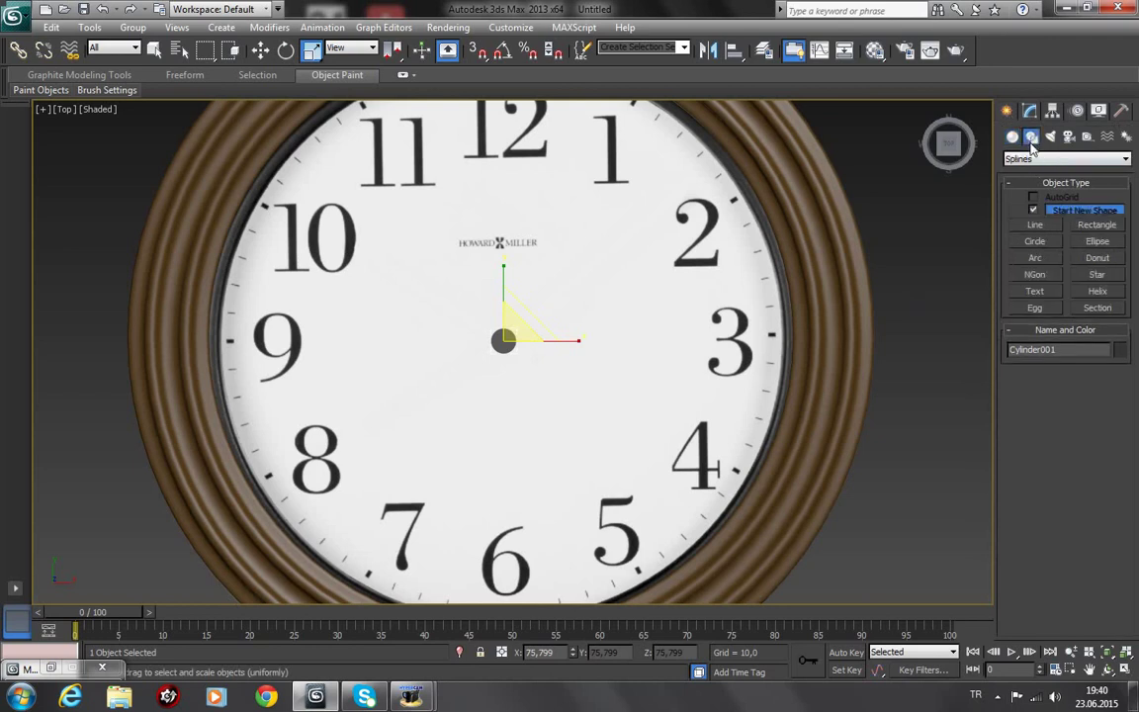
pyautogui.click(1036, 226)
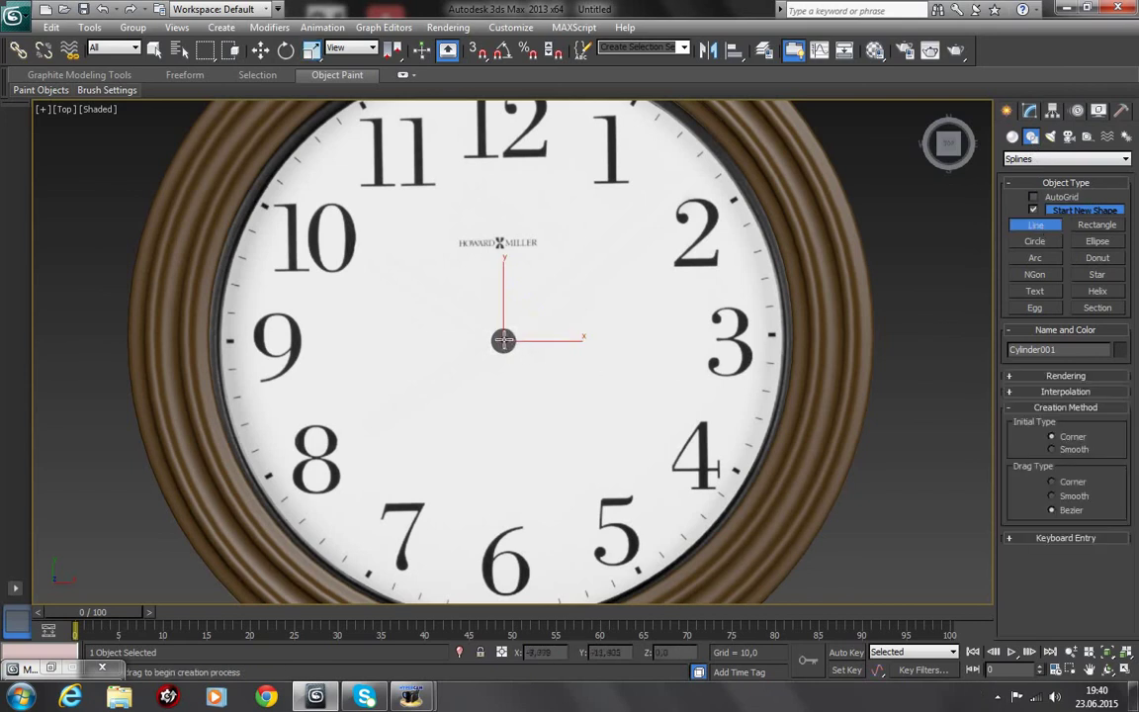
pyautogui.click(503, 340)
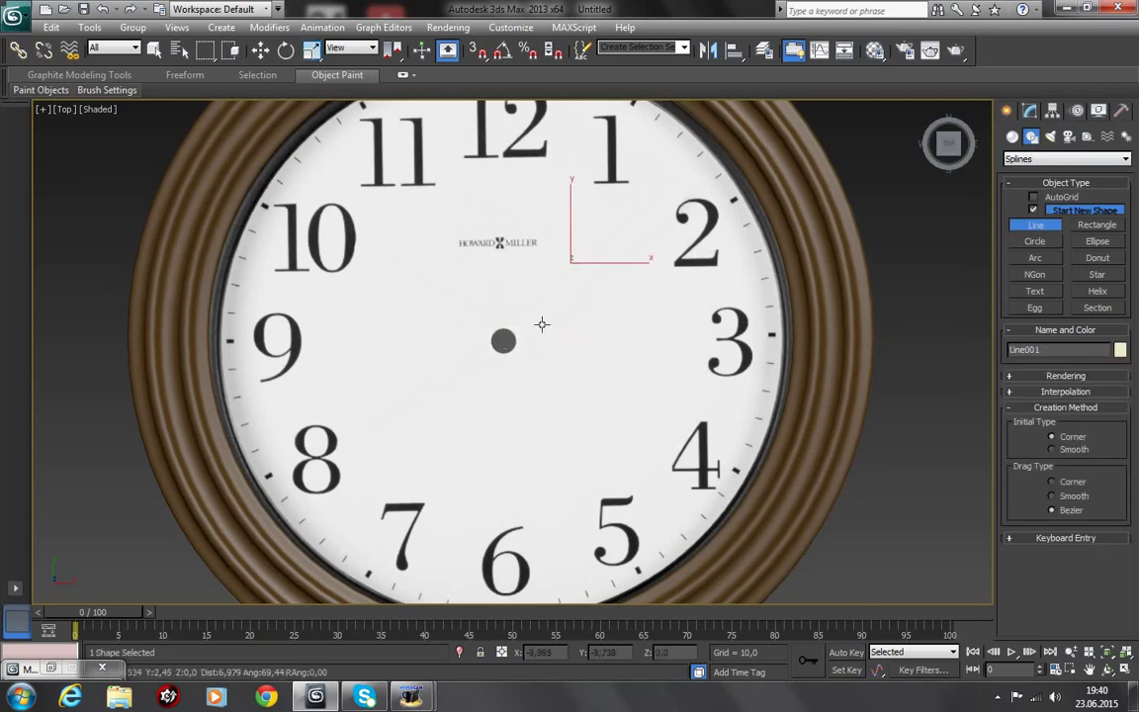
pyautogui.click(649, 227)
pyautogui.rightClick(921, 256)
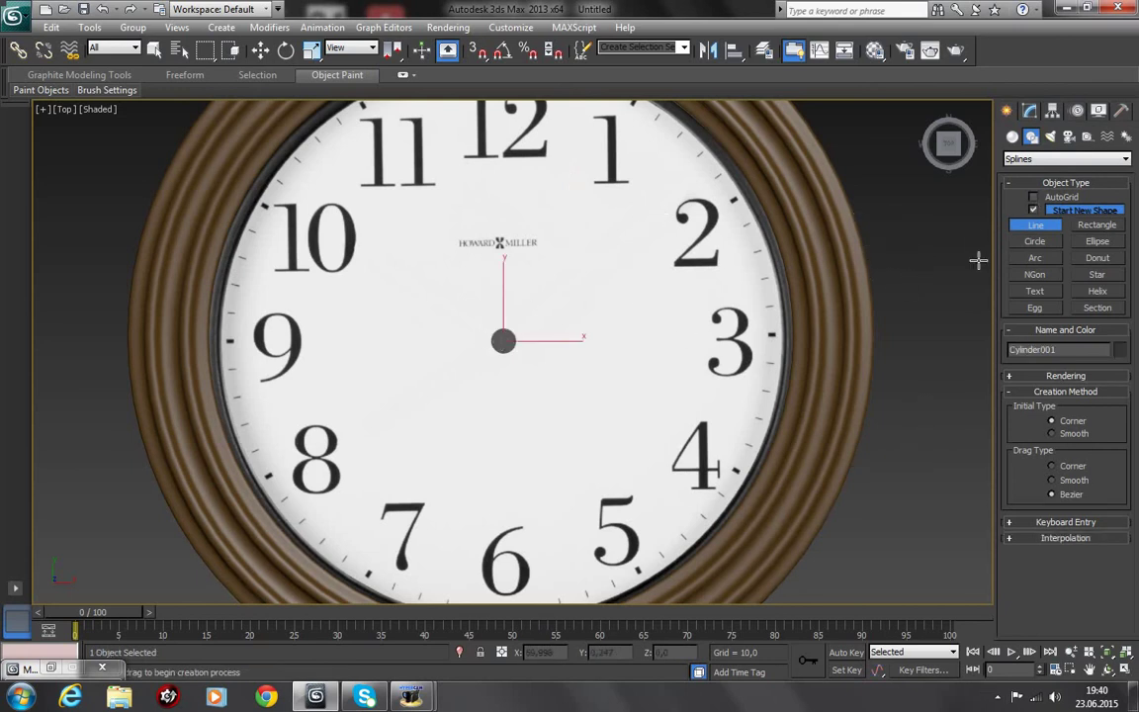
# Step: With AutoGrid on, draw Line001 from the centre pin out to the numeral 2
pyautogui.click(1034, 198)
pyautogui.click(503, 340)
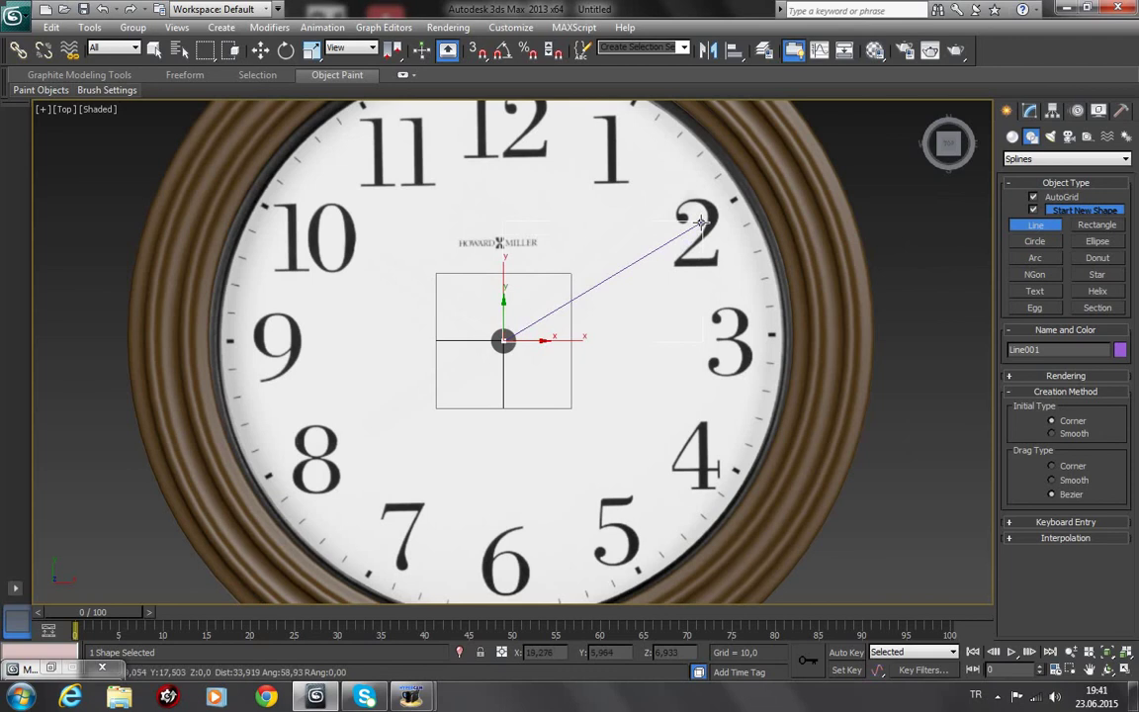
pyautogui.click(701, 223)
pyautogui.rightClick(701, 223)
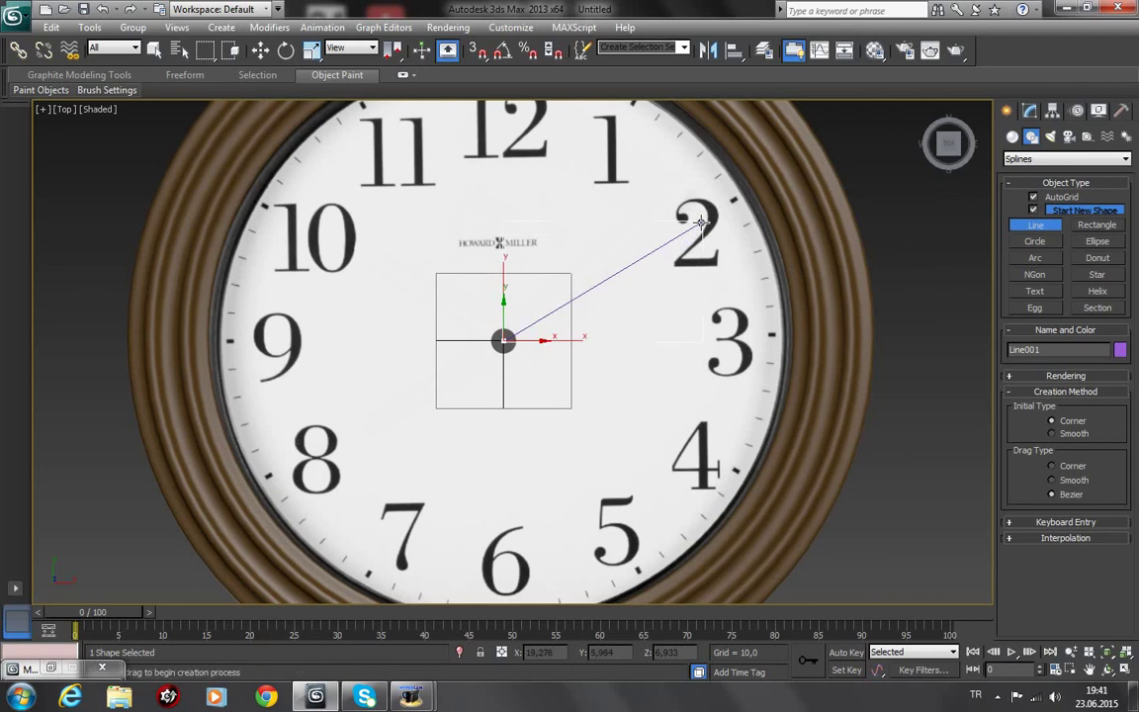
pyautogui.click(701, 222)
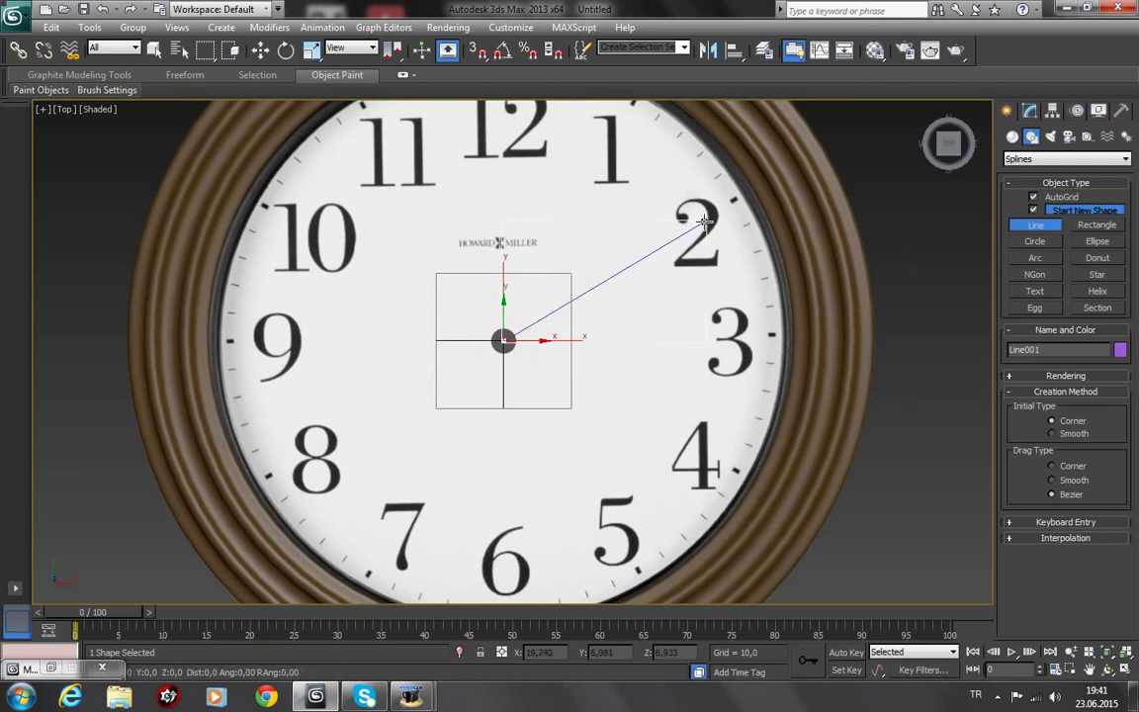
pyautogui.rightClick(665, 178)
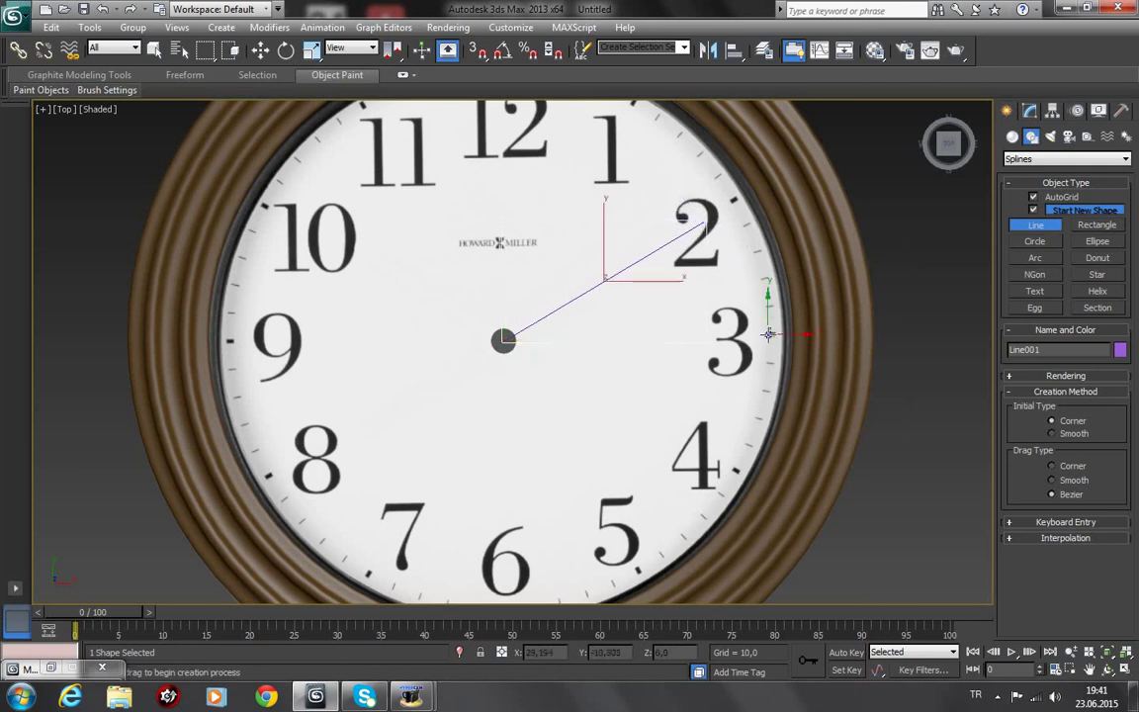
pyautogui.click(1030, 110)
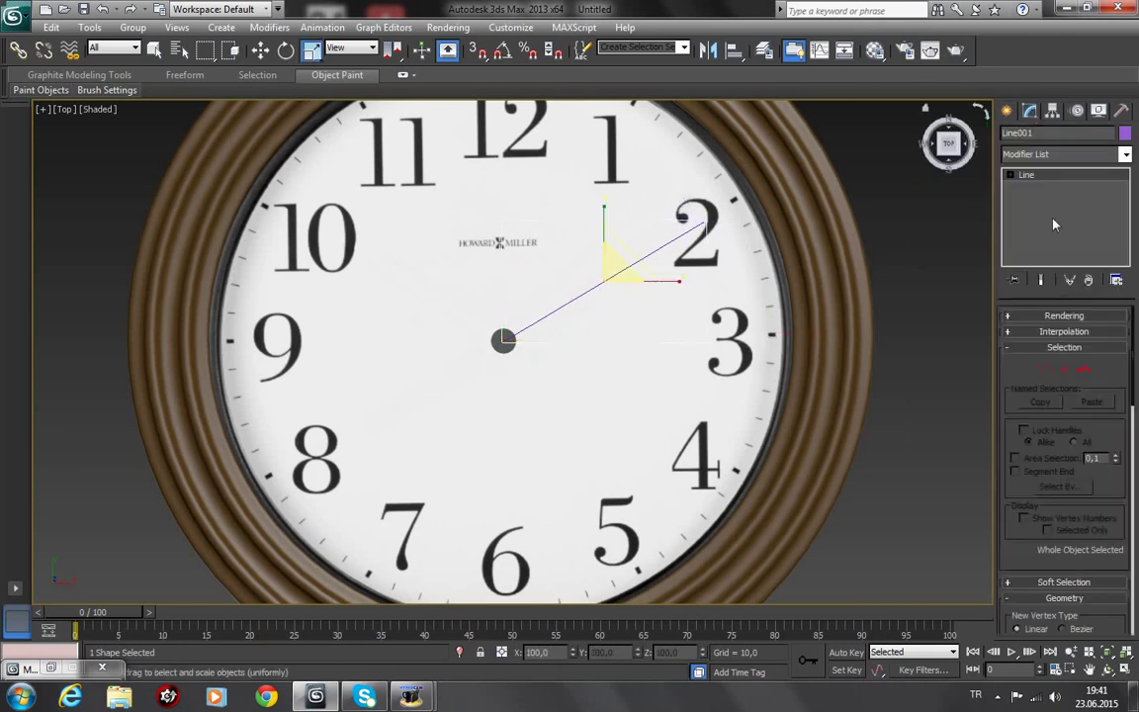
# Step: Make the line render in renderer and viewport with a Rectangular profile
pyautogui.click(1011, 317)
pyautogui.click(1010, 330)
pyautogui.click(1010, 342)
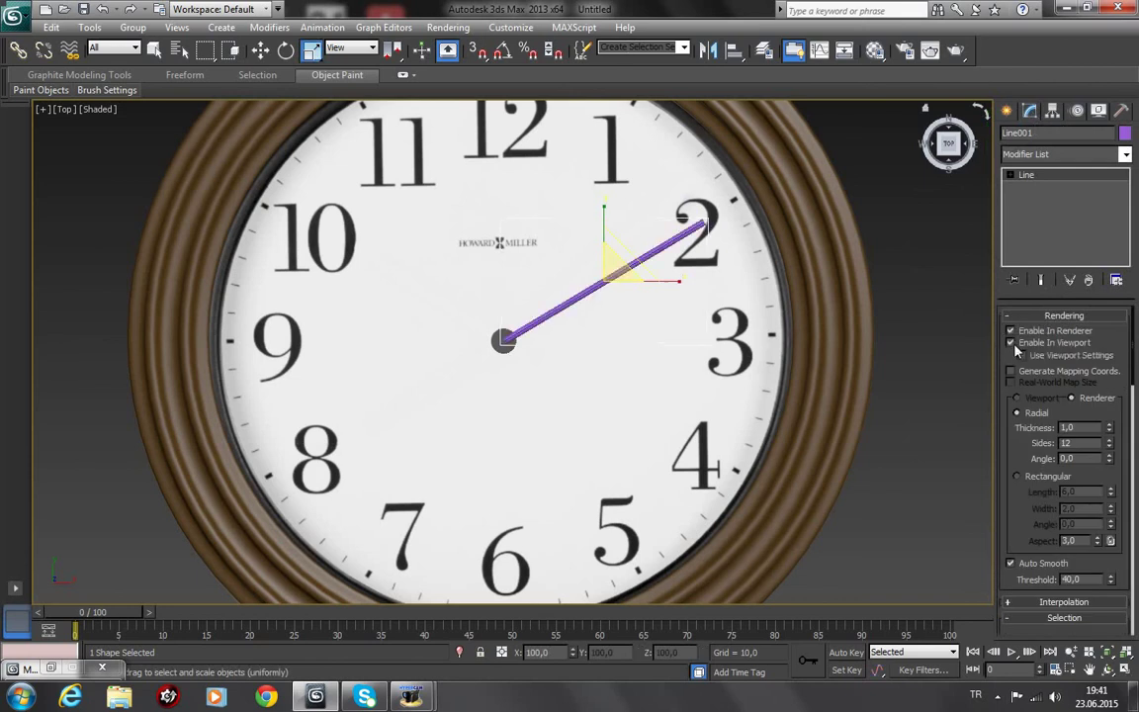
pyautogui.click(1017, 476)
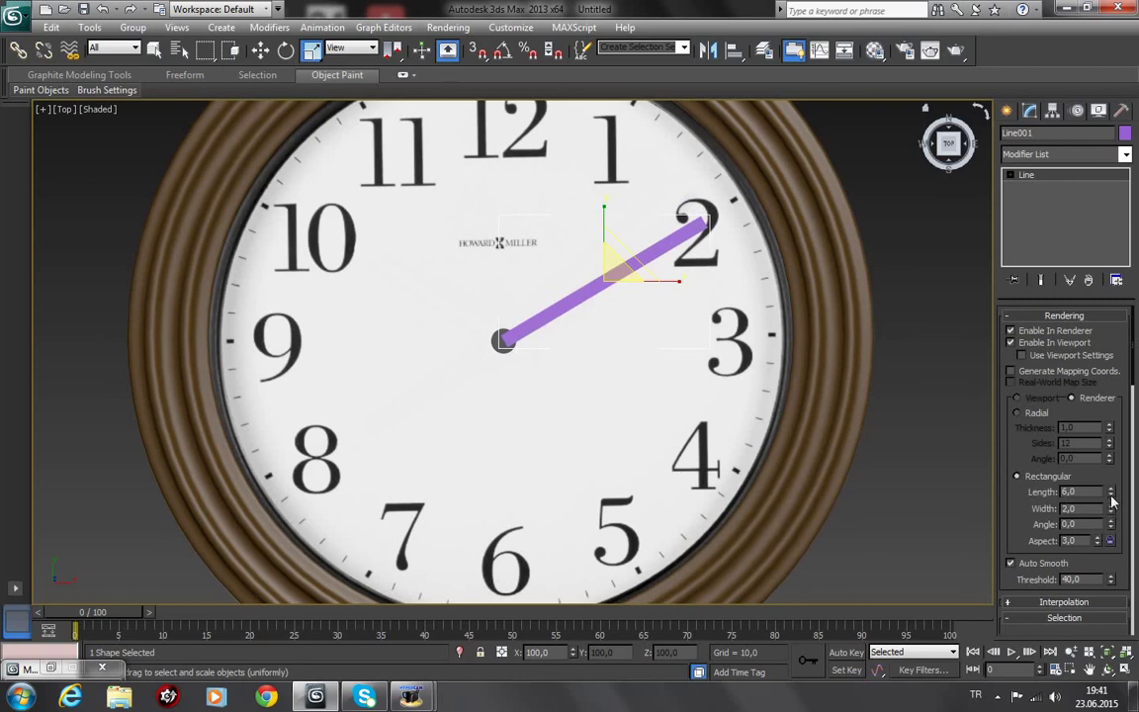
# Step: Shrink the rectangular profile to length 0,66 and width 1,56
pyautogui.moveTo(1111, 491); pyautogui.dragTo(1120, 521)
pyautogui.click(1108, 540)
pyautogui.moveTo(1111, 512); pyautogui.dragTo(1119, 526)
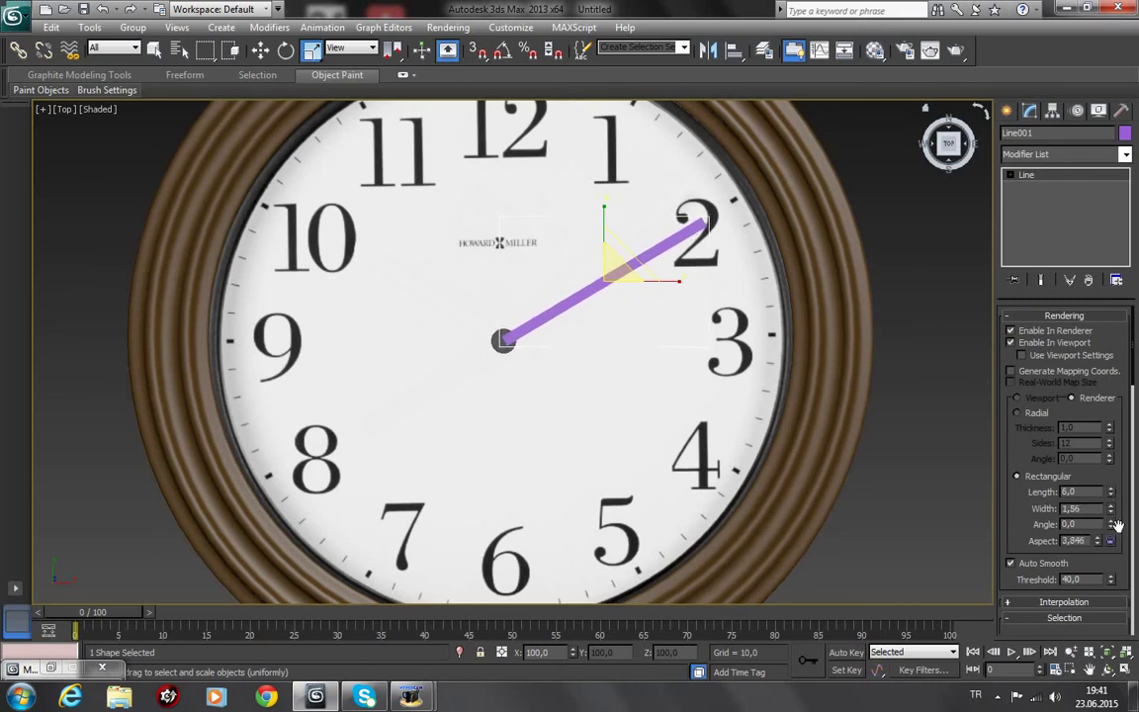
pyautogui.hotkey('ctrl', 'r')
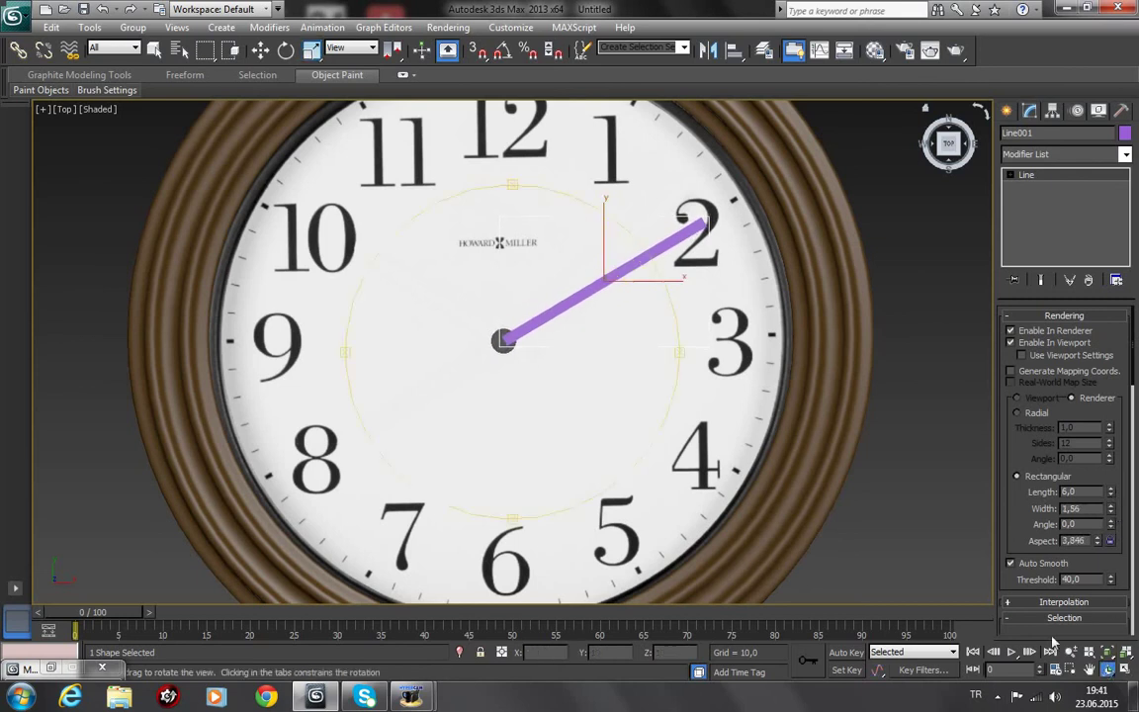
pyautogui.moveTo(590, 399); pyautogui.dragTo(505, 317)
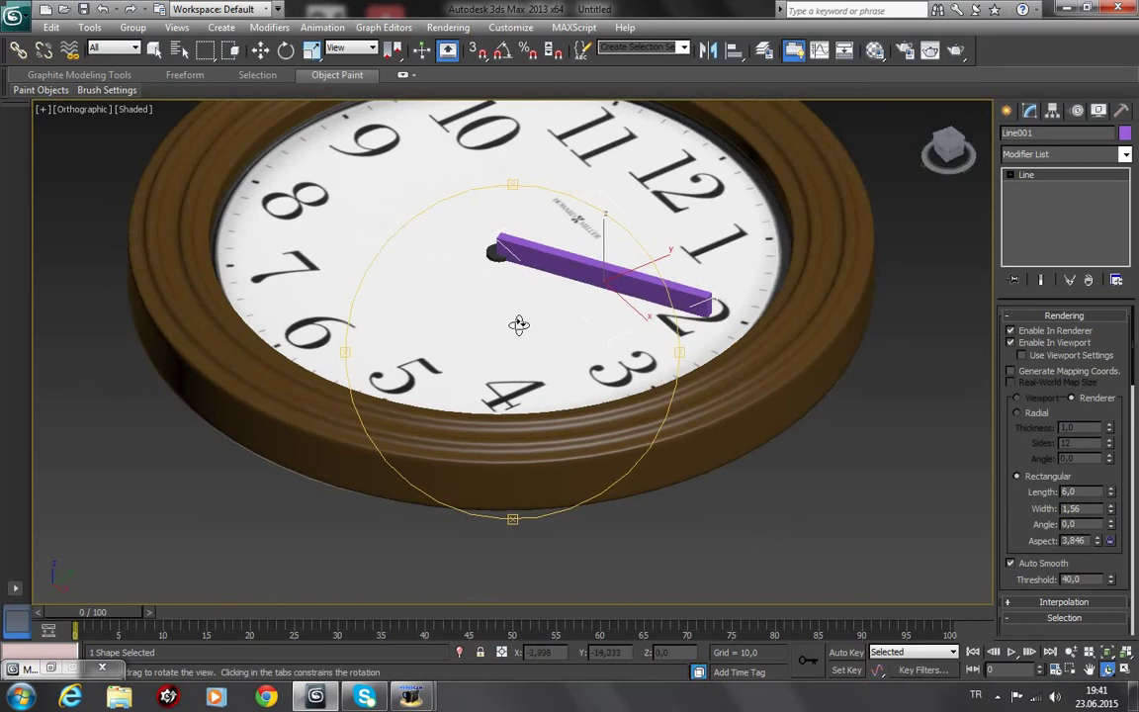
pyautogui.press('p')
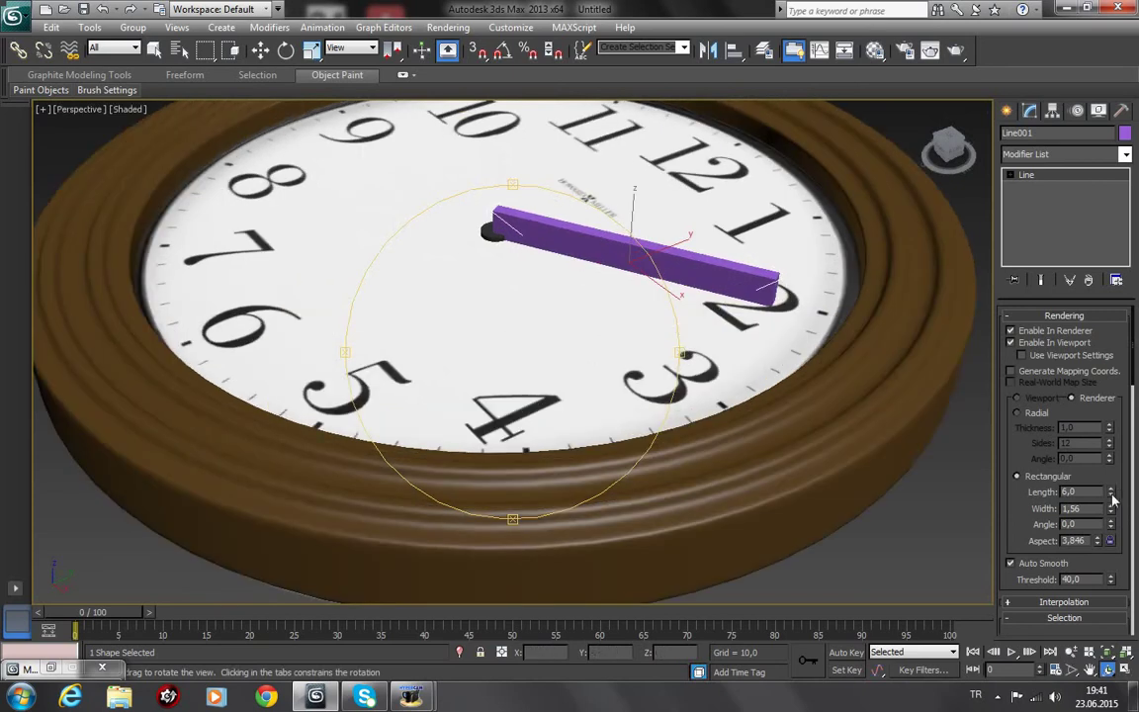
pyautogui.moveTo(1111, 492); pyautogui.dragTo(1123, 562)
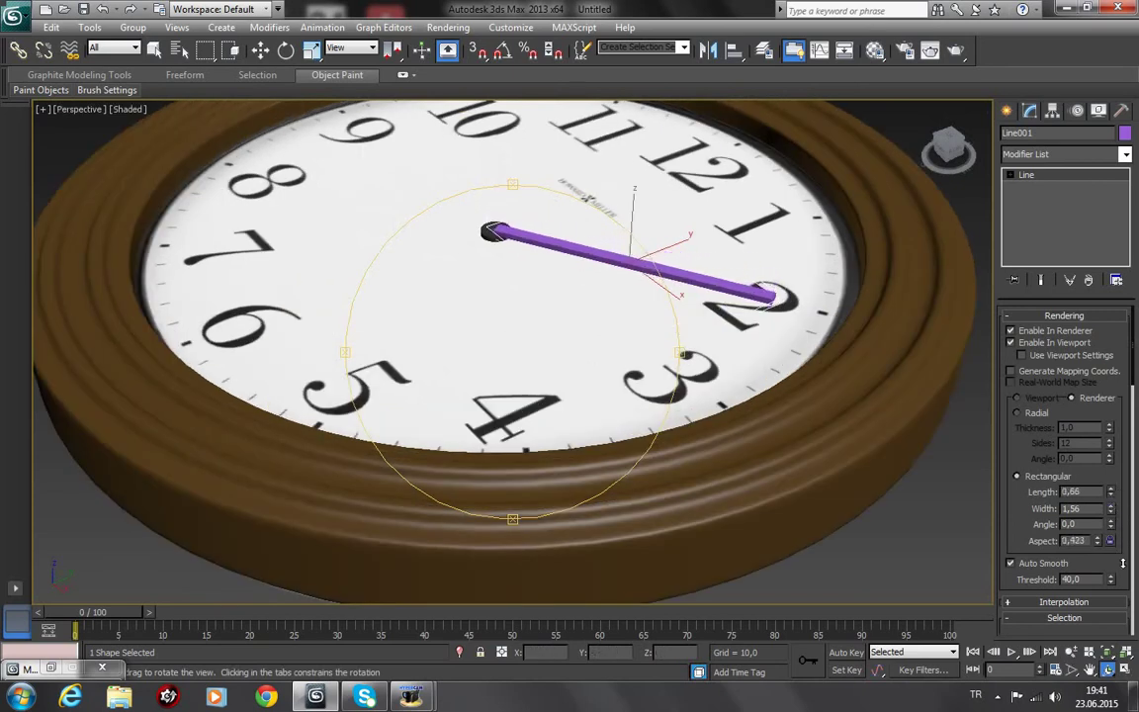
# Step: Lower the hand slightly on Z and isolate it together with the centre pin
pyautogui.click(262, 52)
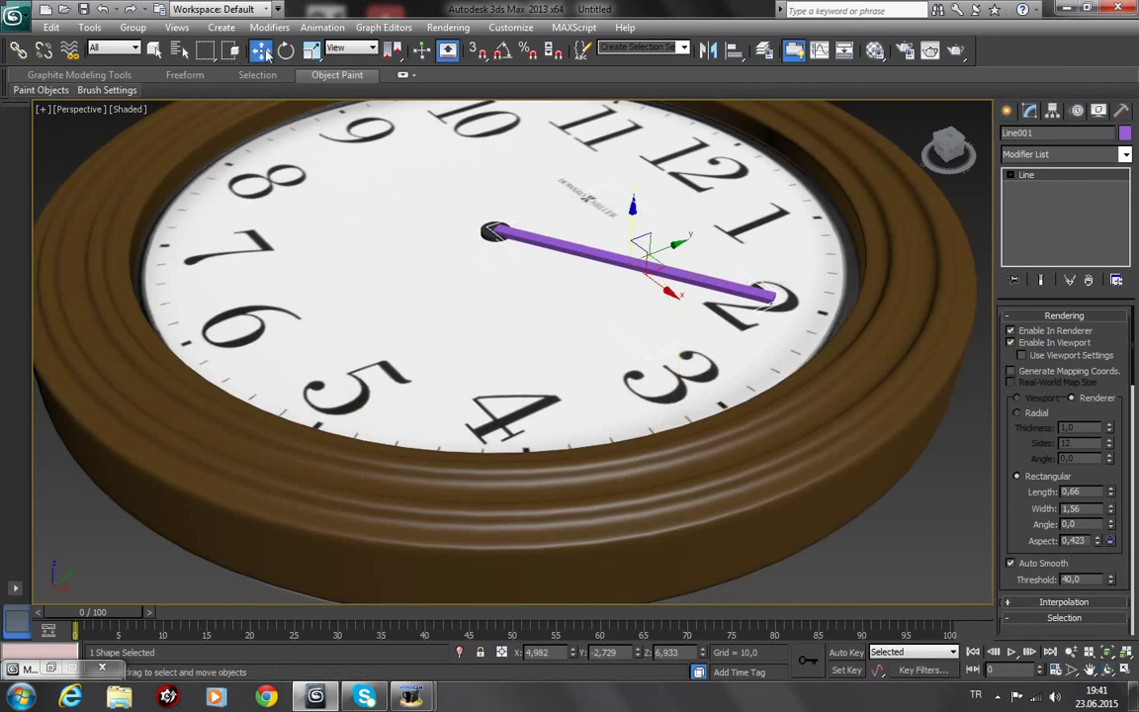
pyautogui.moveTo(633, 205); pyautogui.dragTo(632, 216)
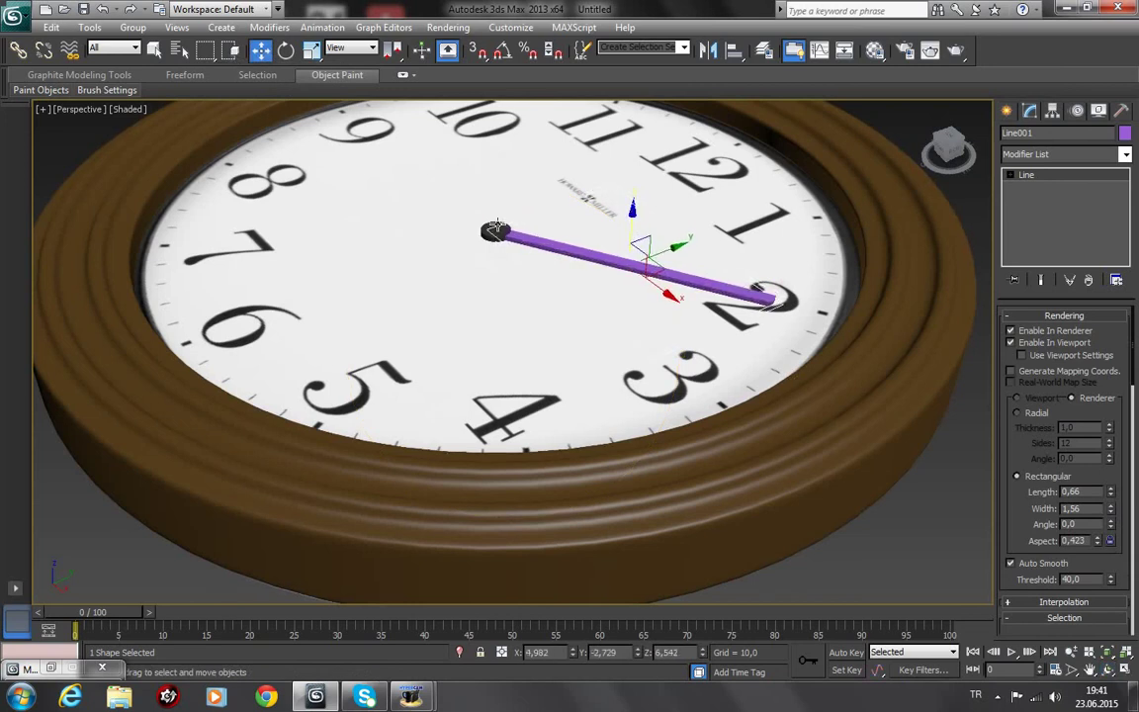
pyautogui.keyDown('ctrl'); pyautogui.click(495, 230); pyautogui.keyUp('ctrl')
pyautogui.rightClick(494, 230)
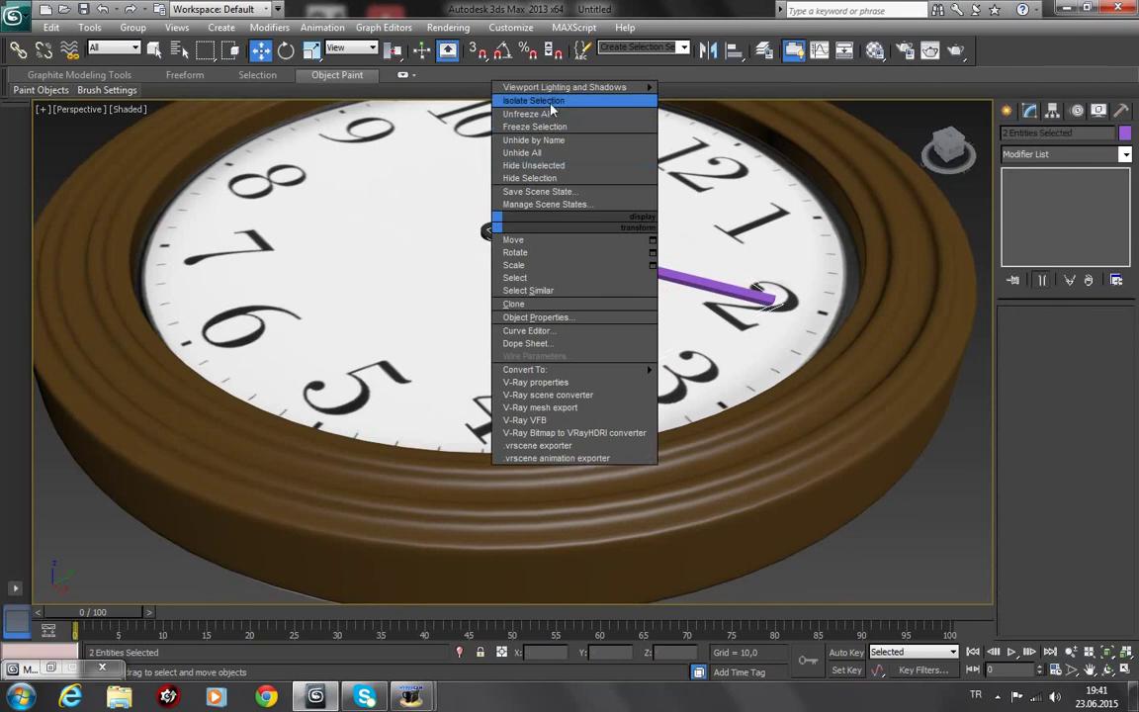
pyautogui.click(554, 100)
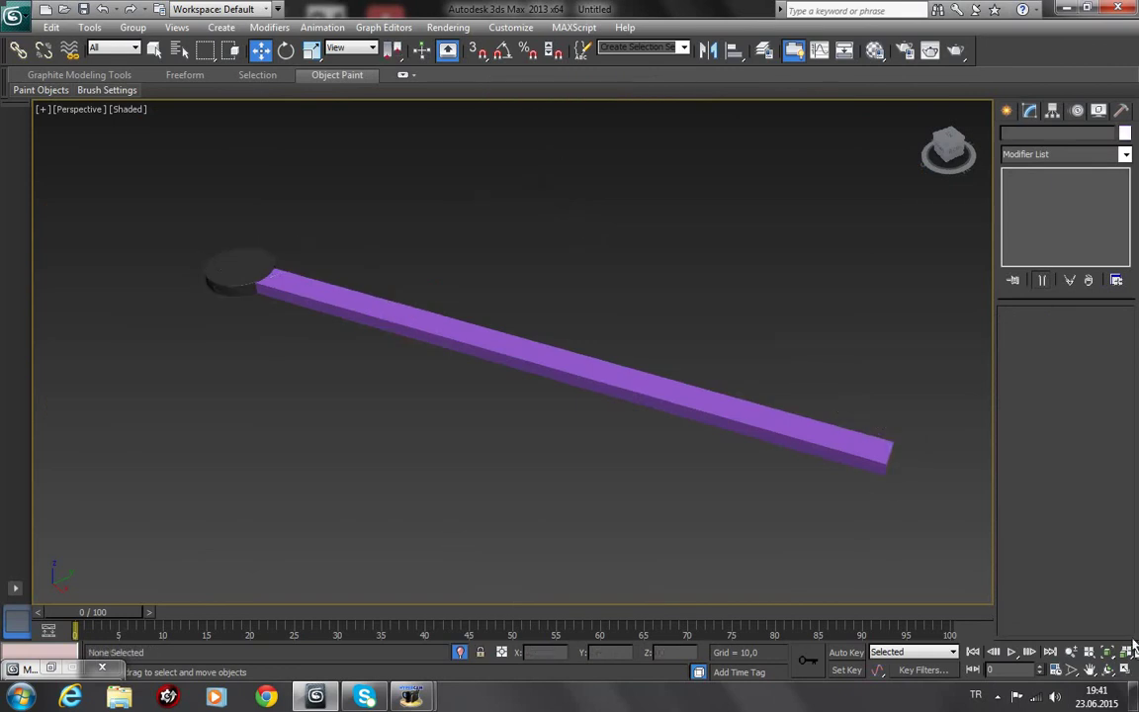
pyautogui.click(1108, 670)
pyautogui.moveTo(676, 475)
pyautogui.mouseDown()
pyautogui.moveTo(578, 382)
pyautogui.moveTo(613, 348)
pyautogui.moveTo(539, 351)
pyautogui.mouseUp()
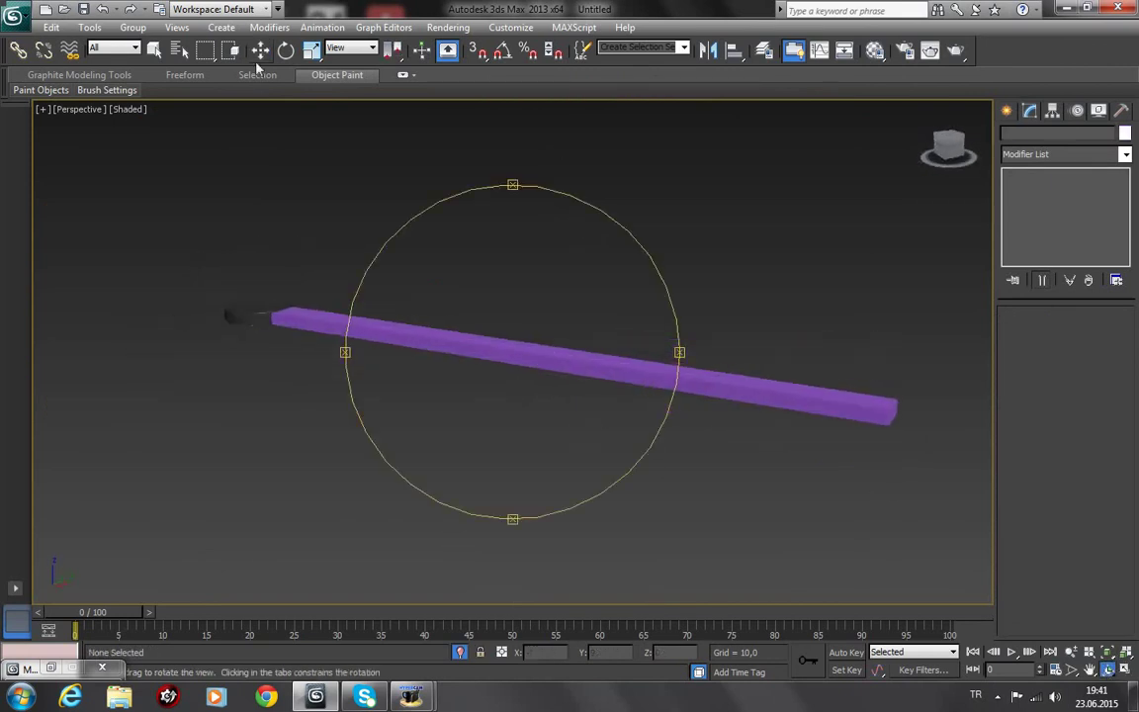
# Step: Reduce the hand's rendering profile length to 0,39 and turn on edged faces
pyautogui.click(260, 49)
pyautogui.click(549, 358)
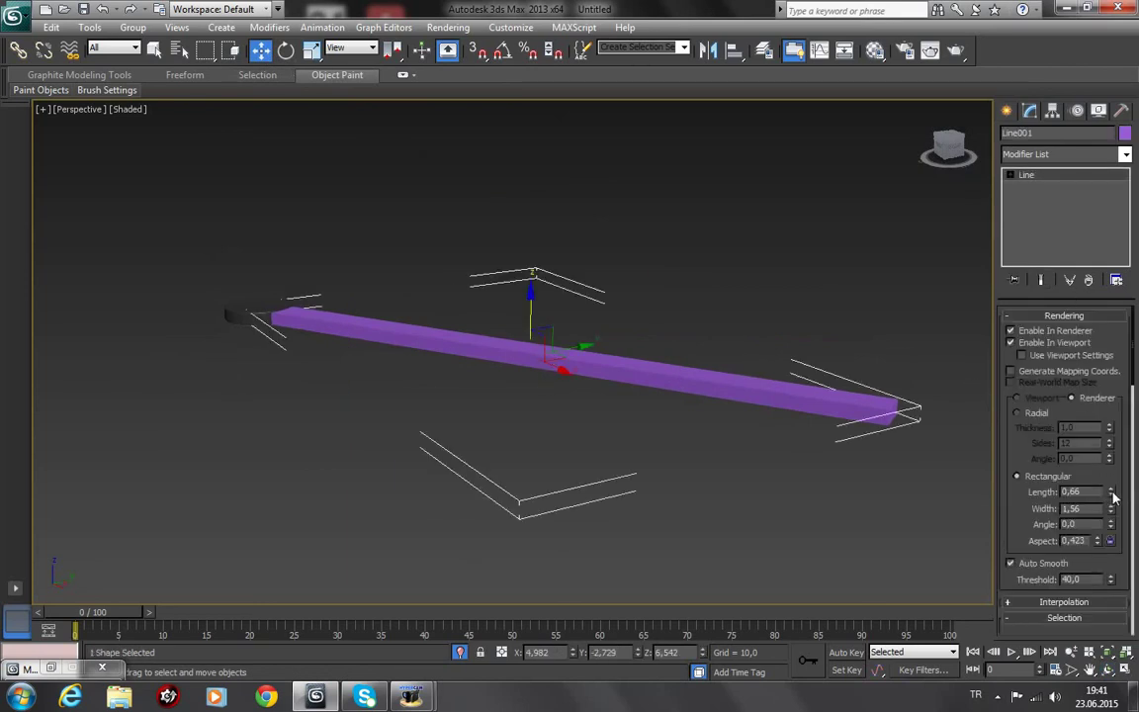
pyautogui.moveTo(1112, 497); pyautogui.dragTo(1116, 512)
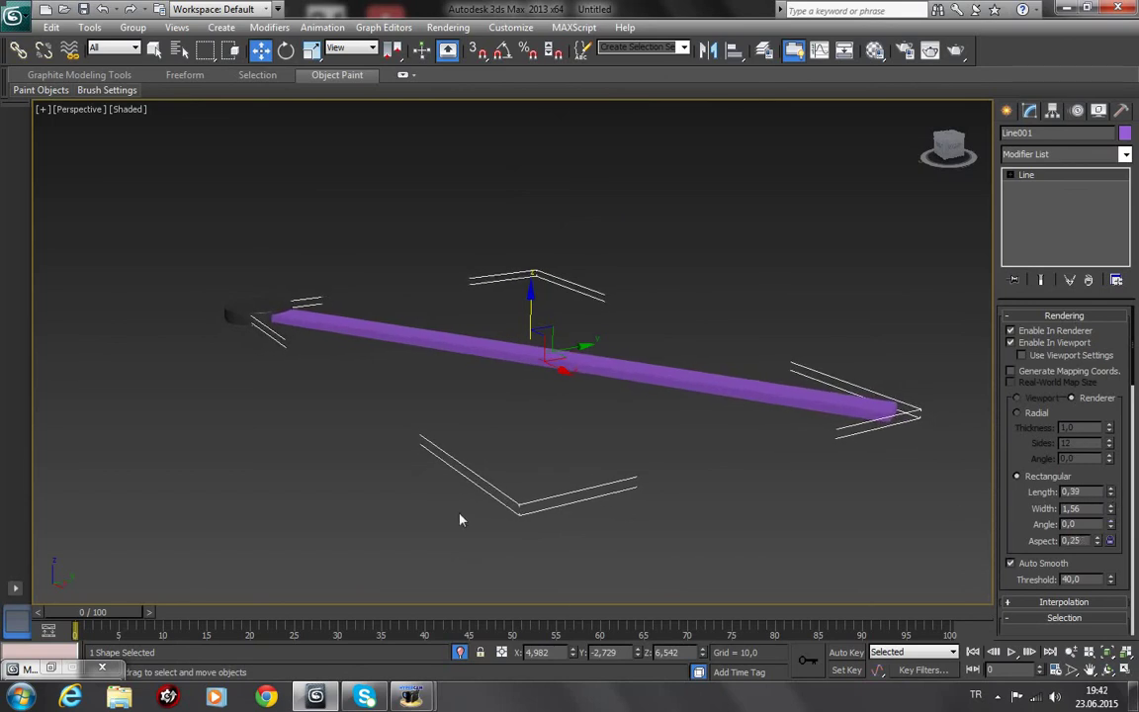
pyautogui.click(467, 446)
pyautogui.press('F4')
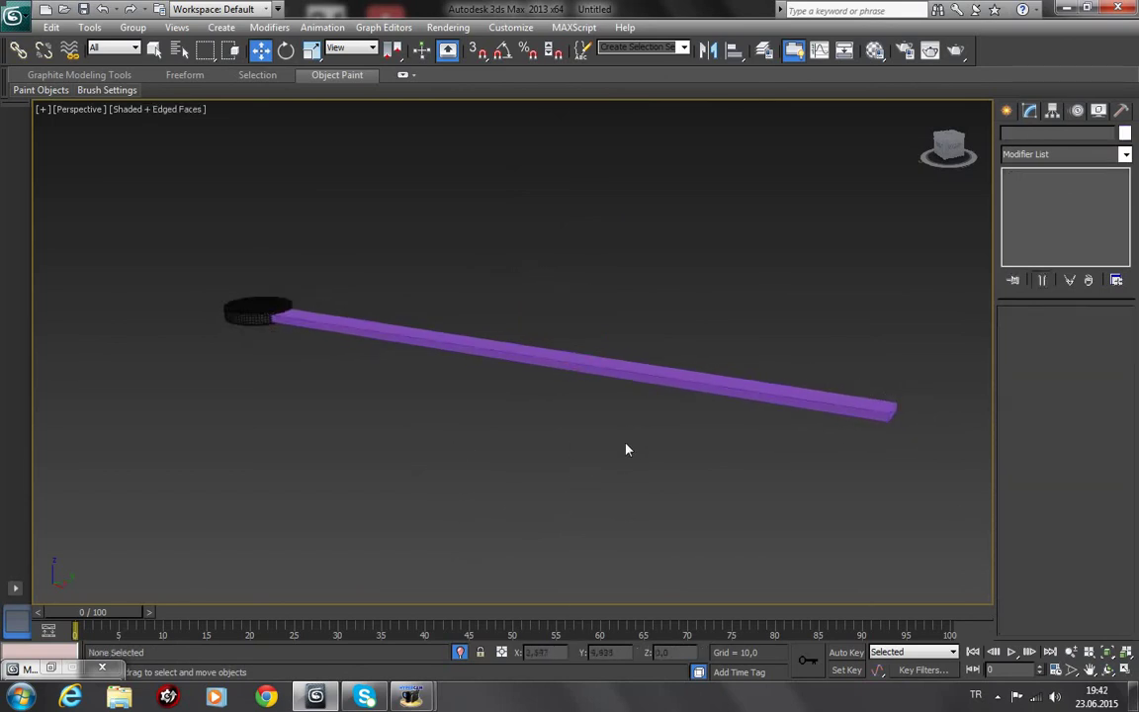
pyautogui.click(1108, 669)
pyautogui.moveTo(546, 384); pyautogui.dragTo(443, 357)
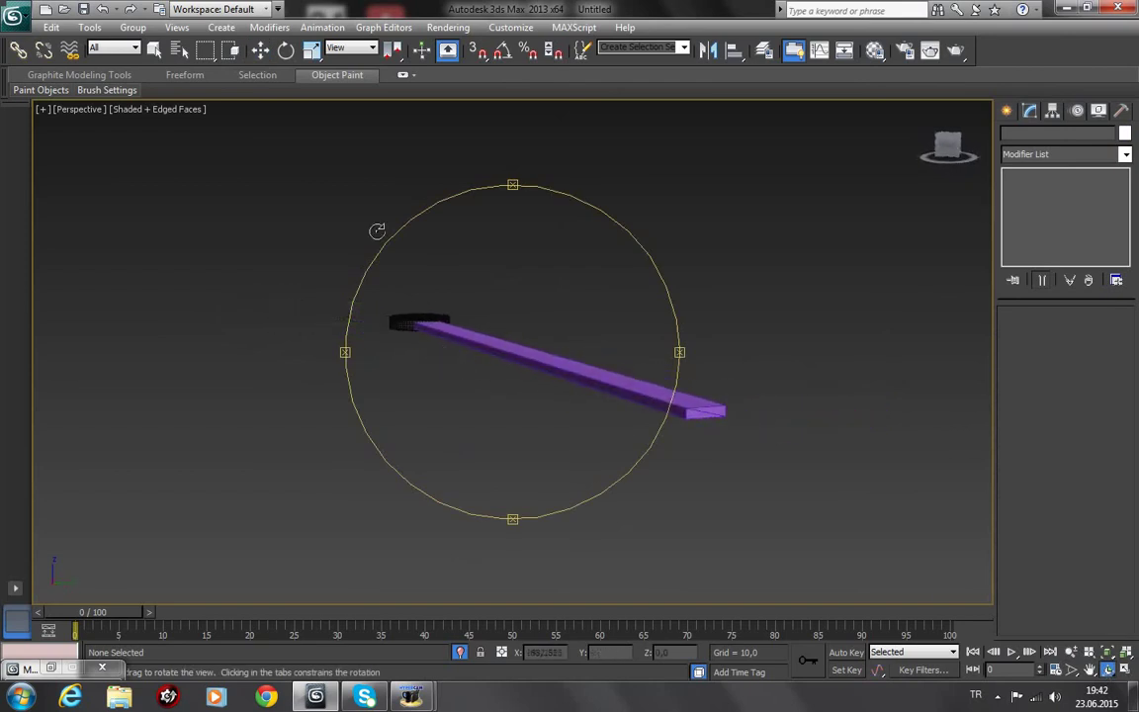
pyautogui.click(260, 50)
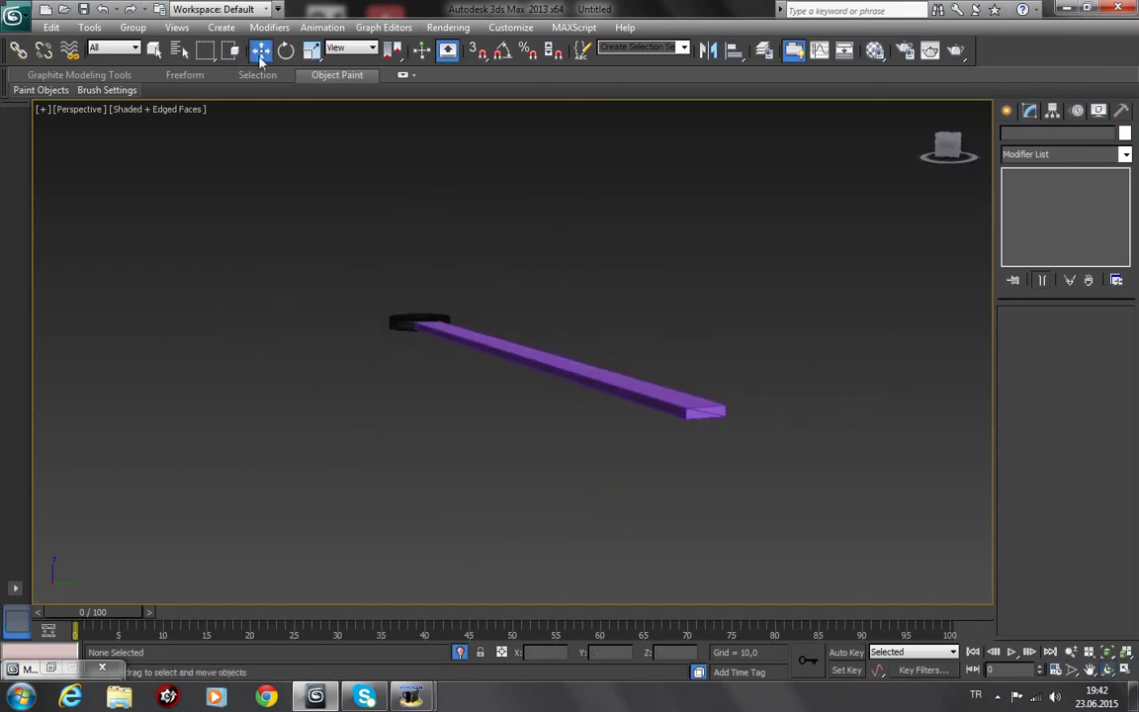
pyautogui.click(548, 362)
pyautogui.click(1125, 154)
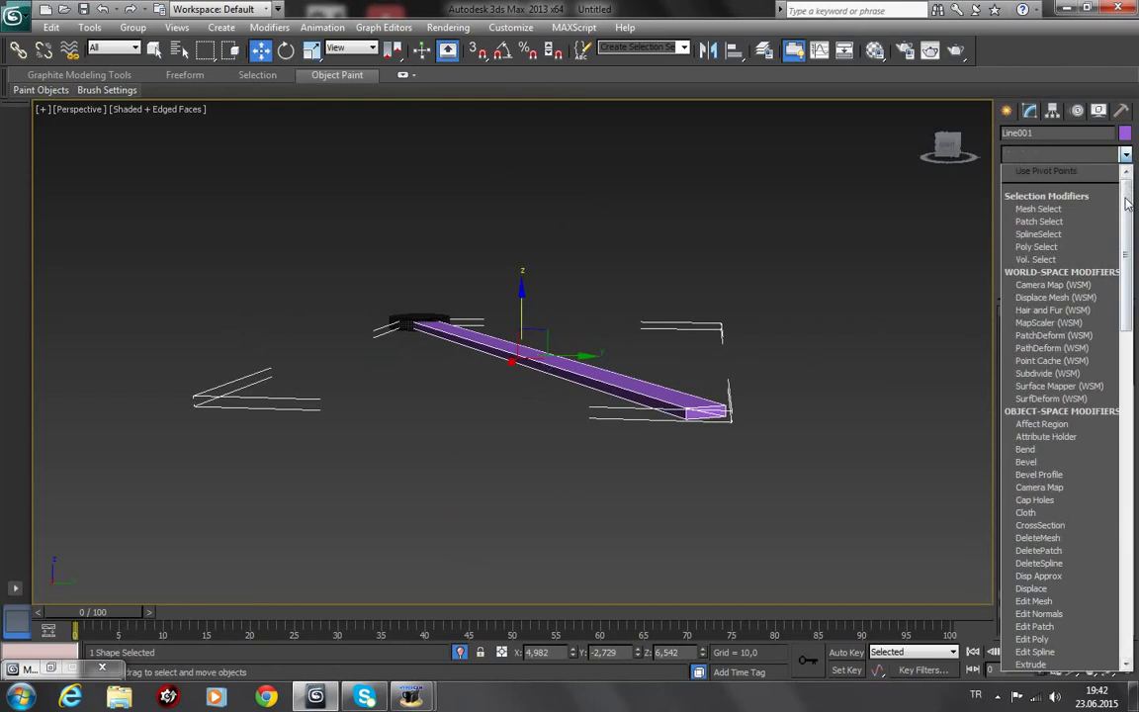
pyautogui.moveTo(1127, 203)
pyautogui.mouseDown()
pyautogui.moveTo(1128, 440)
pyautogui.moveTo(1137, 322)
pyautogui.mouseUp()
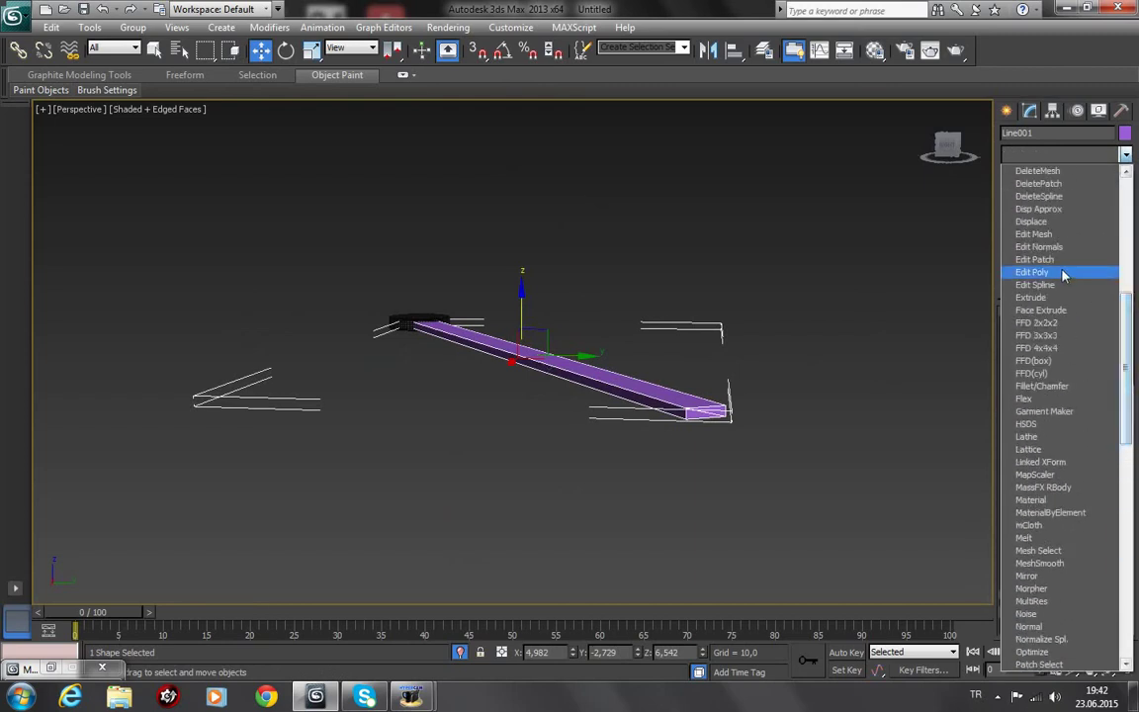
pyautogui.click(1062, 272)
pyautogui.click(1026, 175)
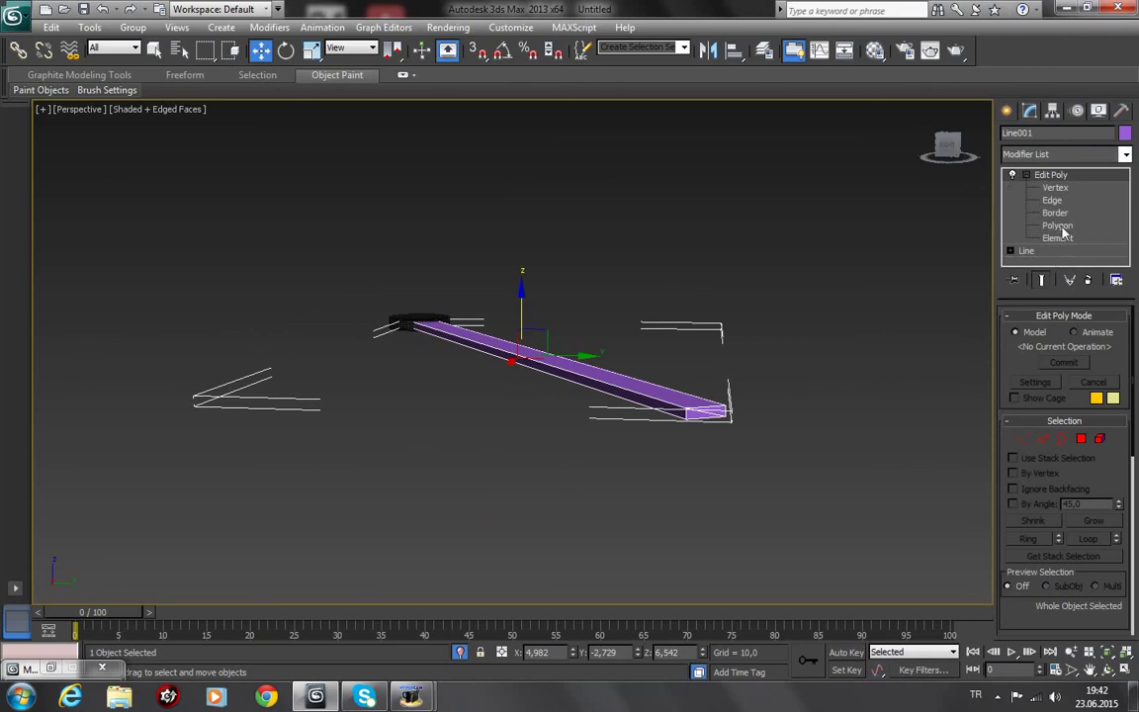
pyautogui.click(1055, 226)
pyautogui.click(704, 411)
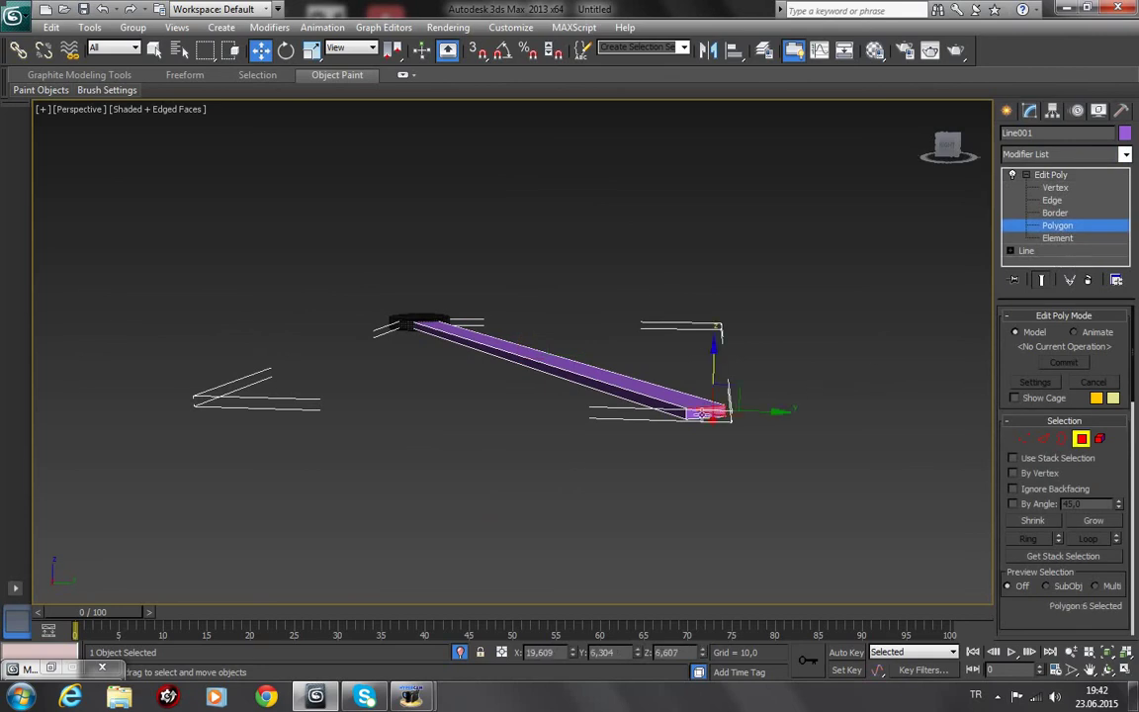
pyautogui.click(635, 373)
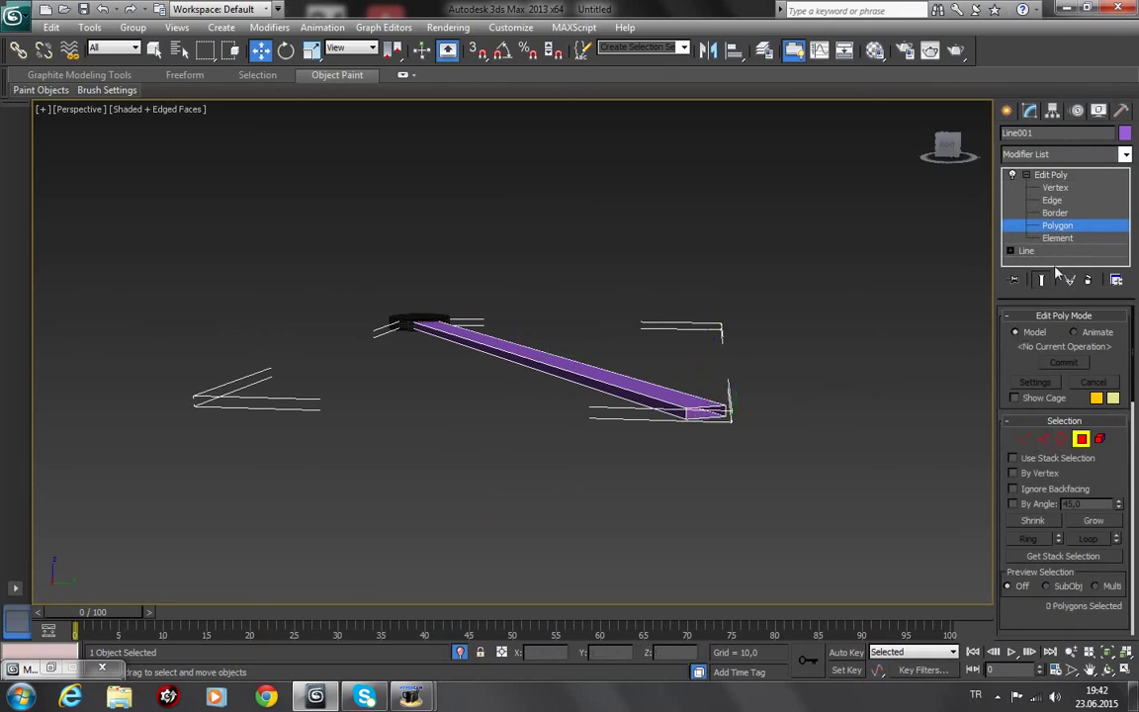
pyautogui.click(1054, 213)
pyautogui.click(730, 413)
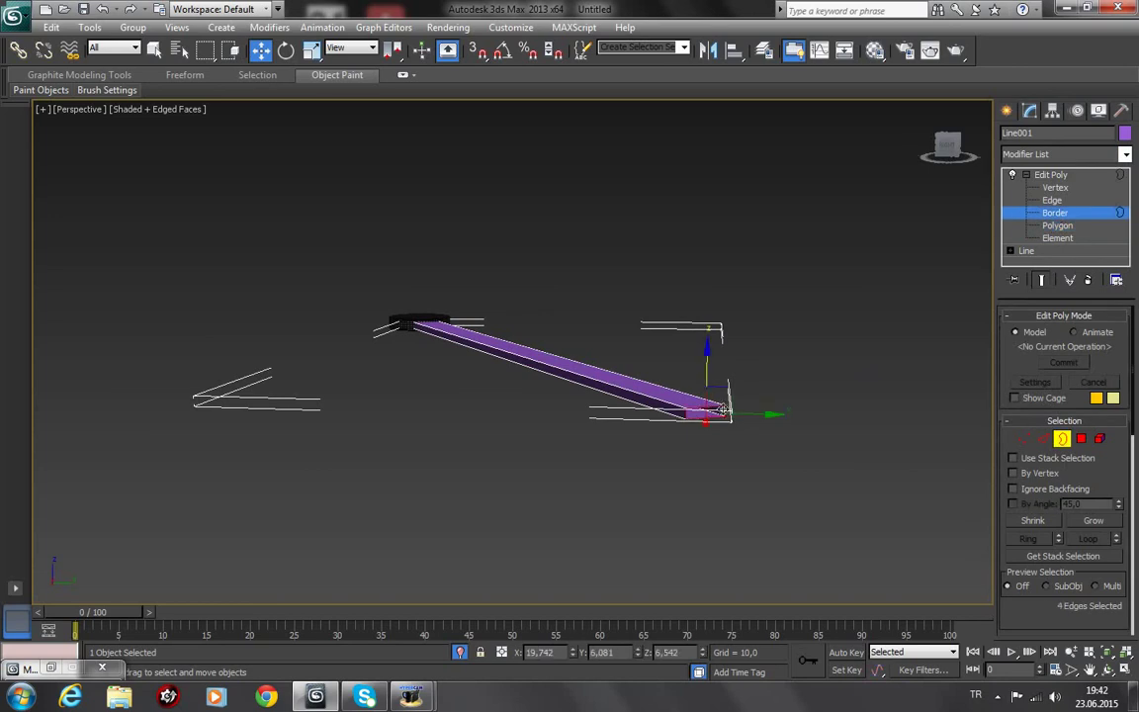
pyautogui.scroll(-3, 1038, 464)
pyautogui.scroll(-2, 1034, 445)
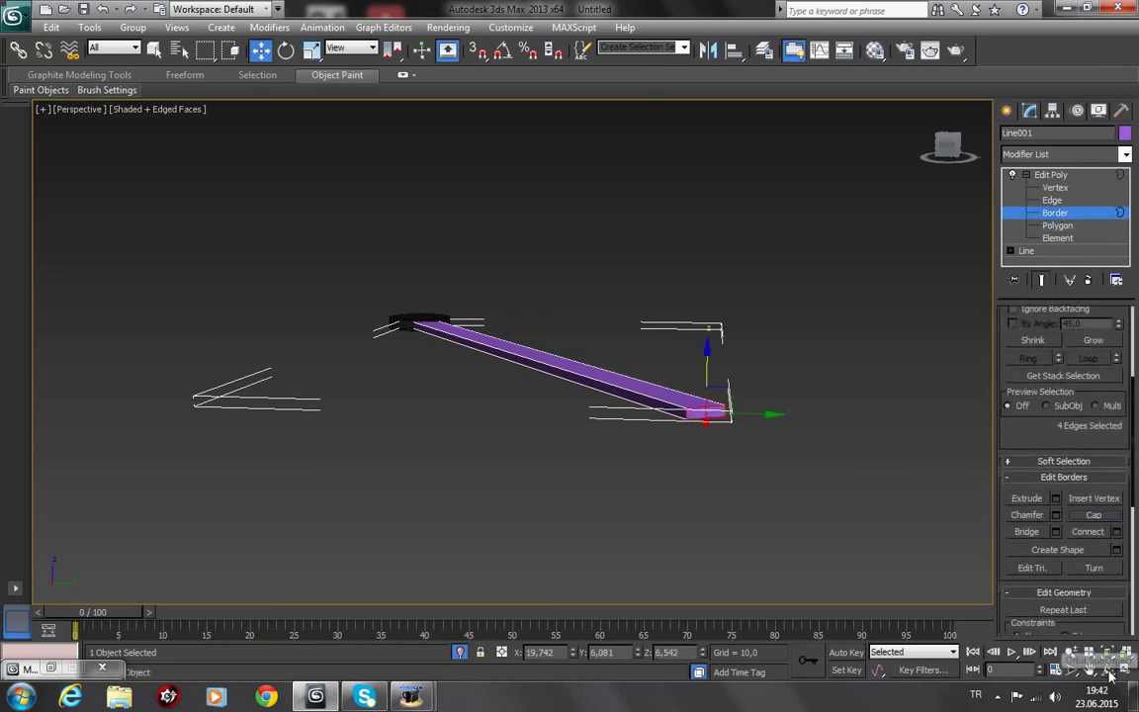
pyautogui.hotkey('ctrl', 'r')
pyautogui.moveTo(586, 444)
pyautogui.mouseDown()
pyautogui.moveTo(547, 440)
pyautogui.moveTo(589, 414)
pyautogui.moveTo(542, 402)
pyautogui.moveTo(586, 373)
pyautogui.moveTo(702, 394)
pyautogui.moveTo(667, 419)
pyautogui.moveTo(503, 435)
pyautogui.moveTo(441, 416)
pyautogui.moveTo(554, 387)
pyautogui.moveTo(535, 398)
pyautogui.mouseUp()
# Step: Add a lengthwise centre edge to the hand by ring-selecting and connecting one segment
pyautogui.click(1050, 200)
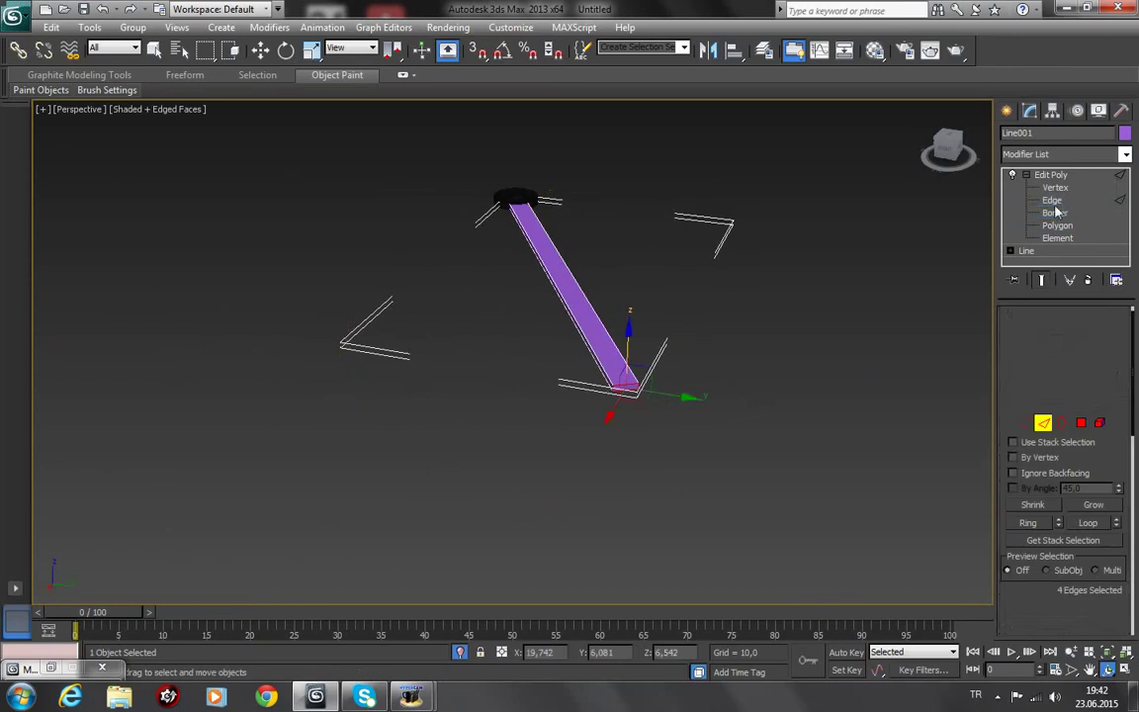
pyautogui.click(624, 384)
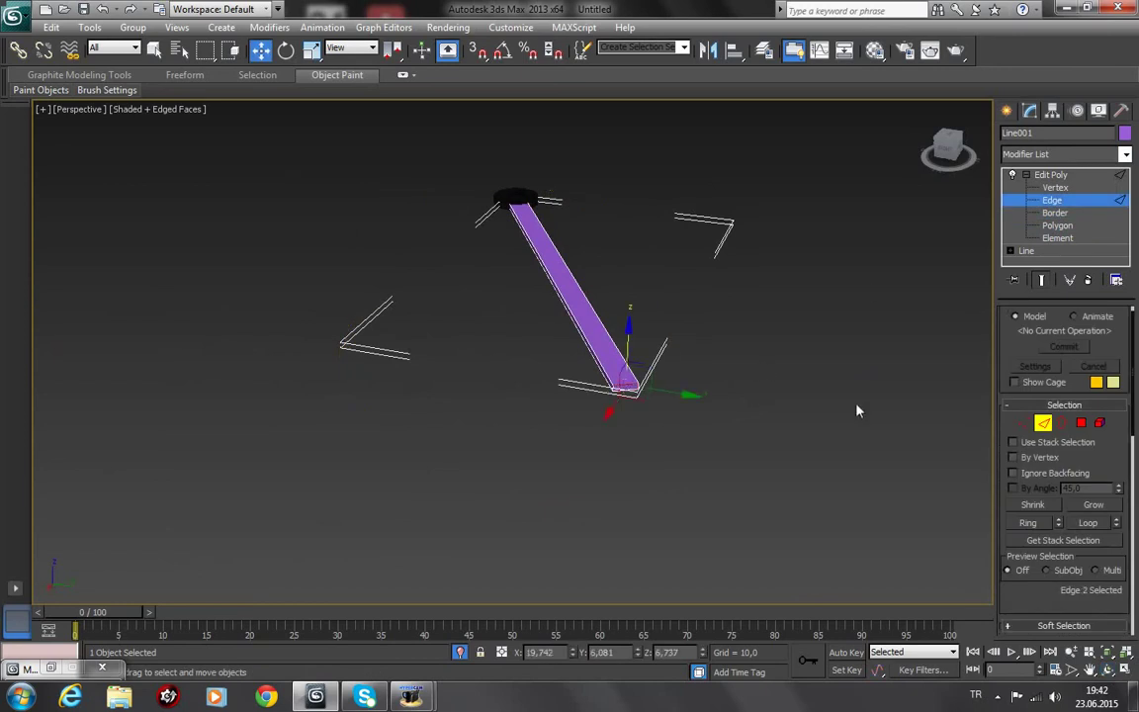
pyautogui.click(1037, 530)
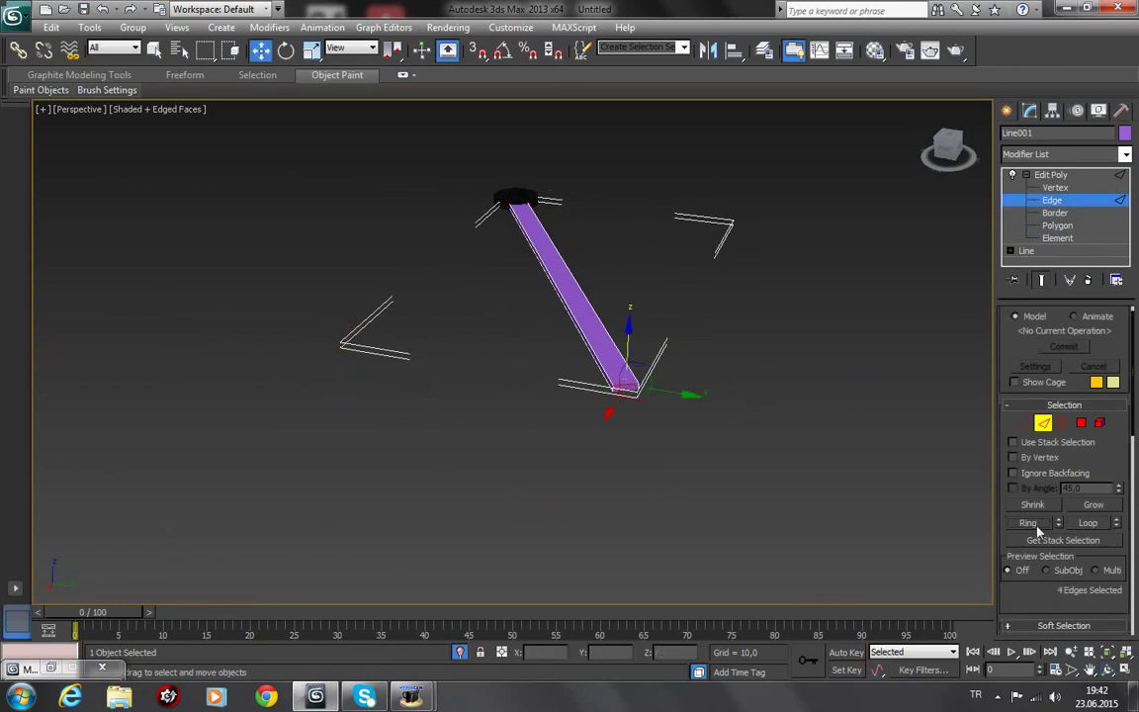
pyautogui.moveTo(1078, 601); pyautogui.dragTo(1050, 433)
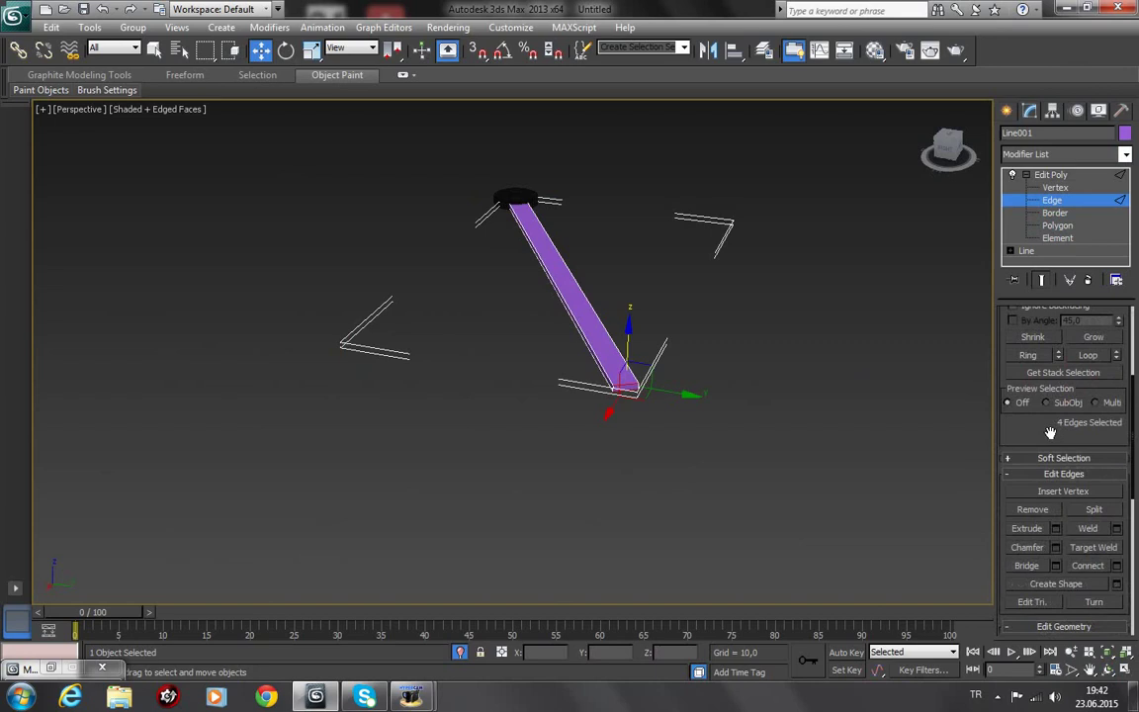
pyautogui.click(1116, 565)
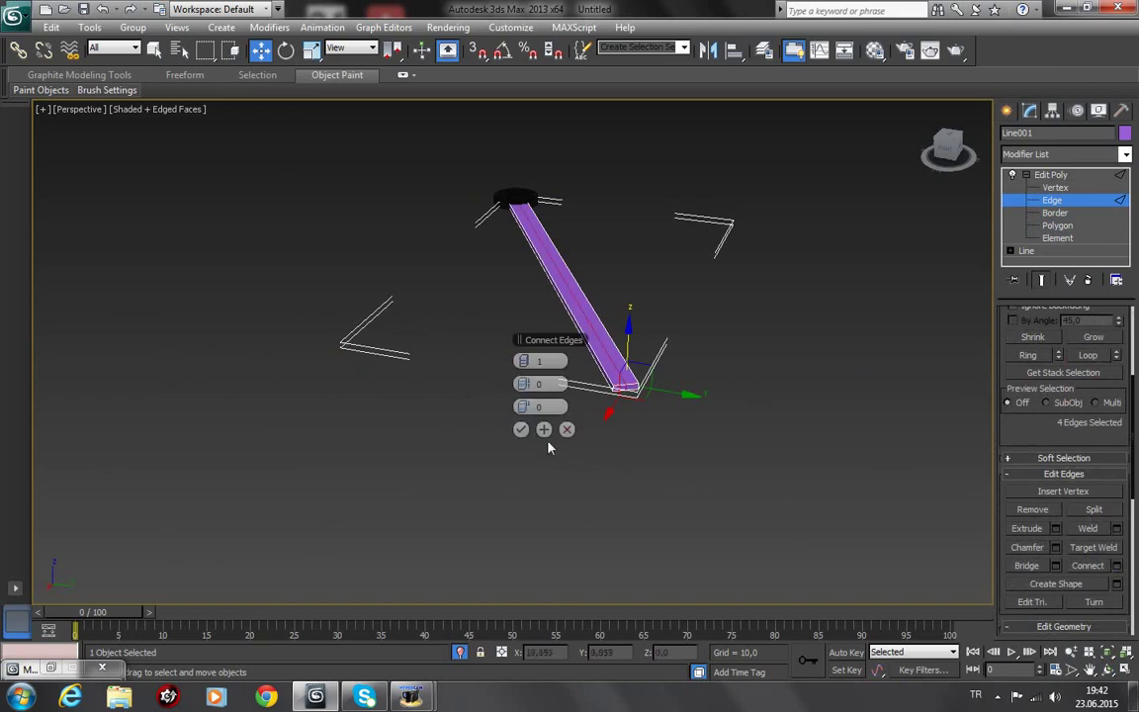
pyautogui.click(521, 429)
# Step: Pull the two middle tip vertices outward to form a pointed tip
pyautogui.click(1056, 188)
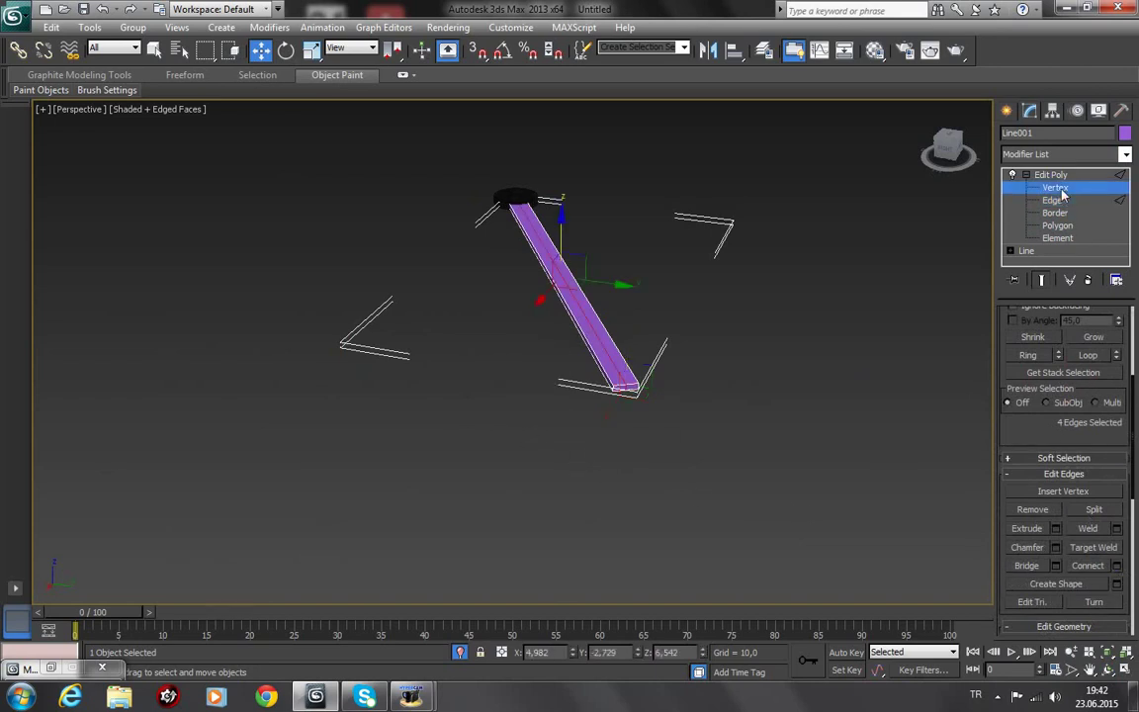
pyautogui.scroll(3, 719, 428)
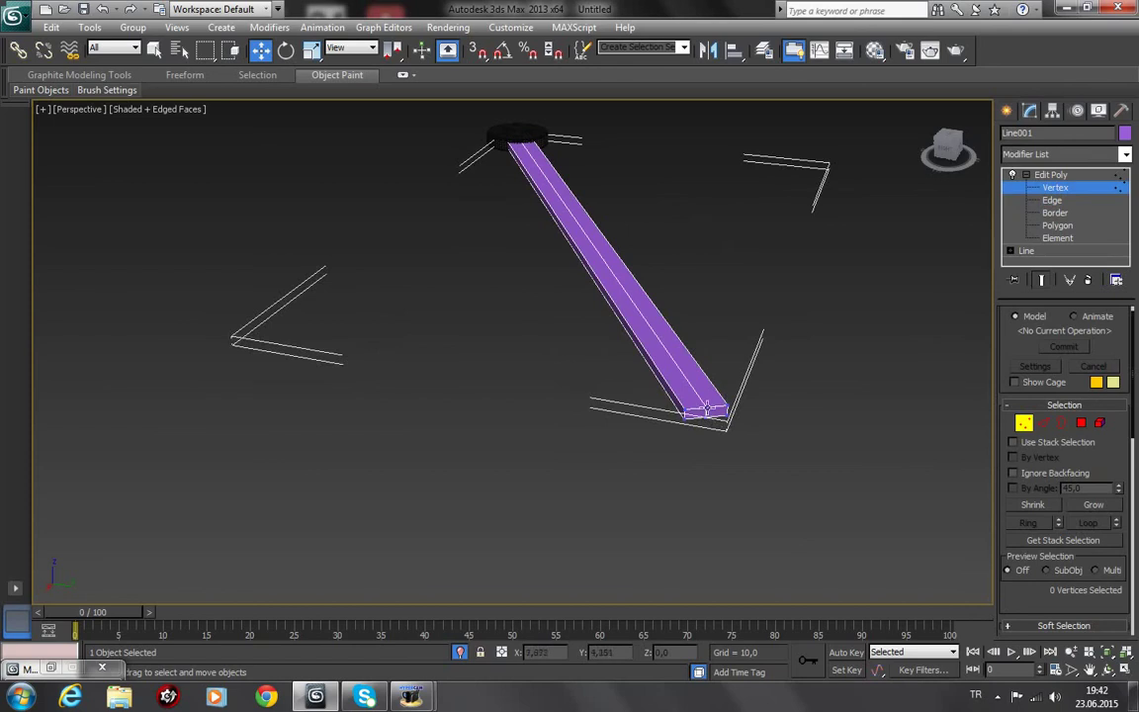
pyautogui.moveTo(678, 391); pyautogui.dragTo(736, 435)
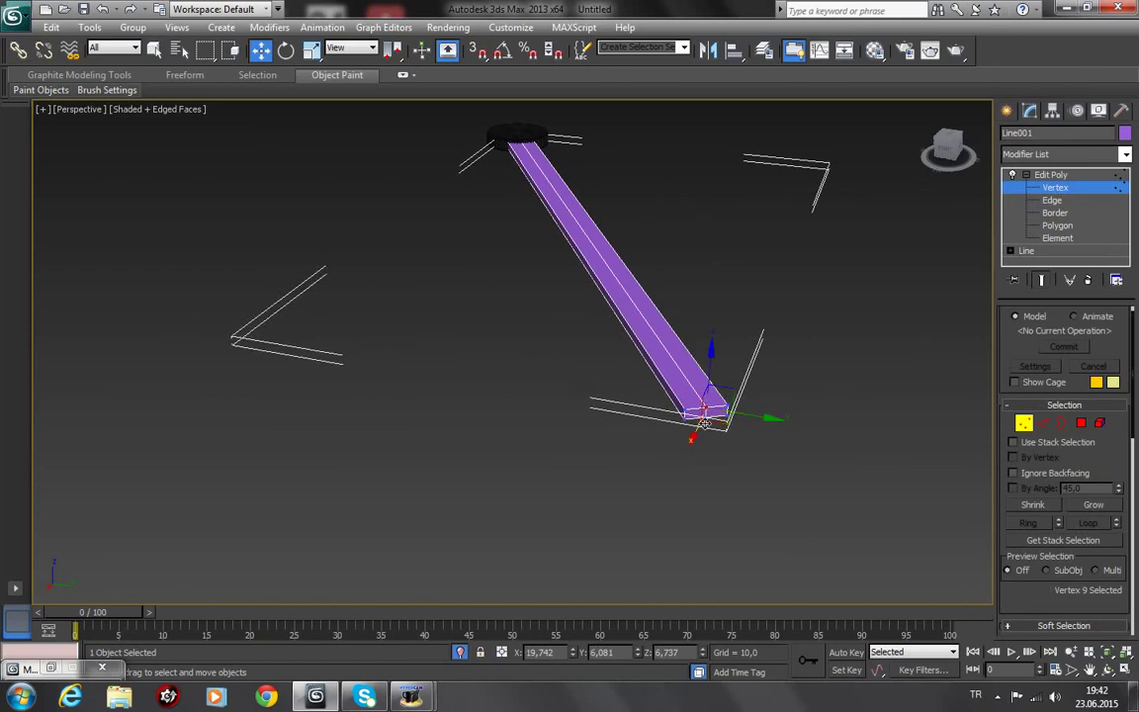
pyautogui.moveTo(706, 416); pyautogui.dragTo(727, 460)
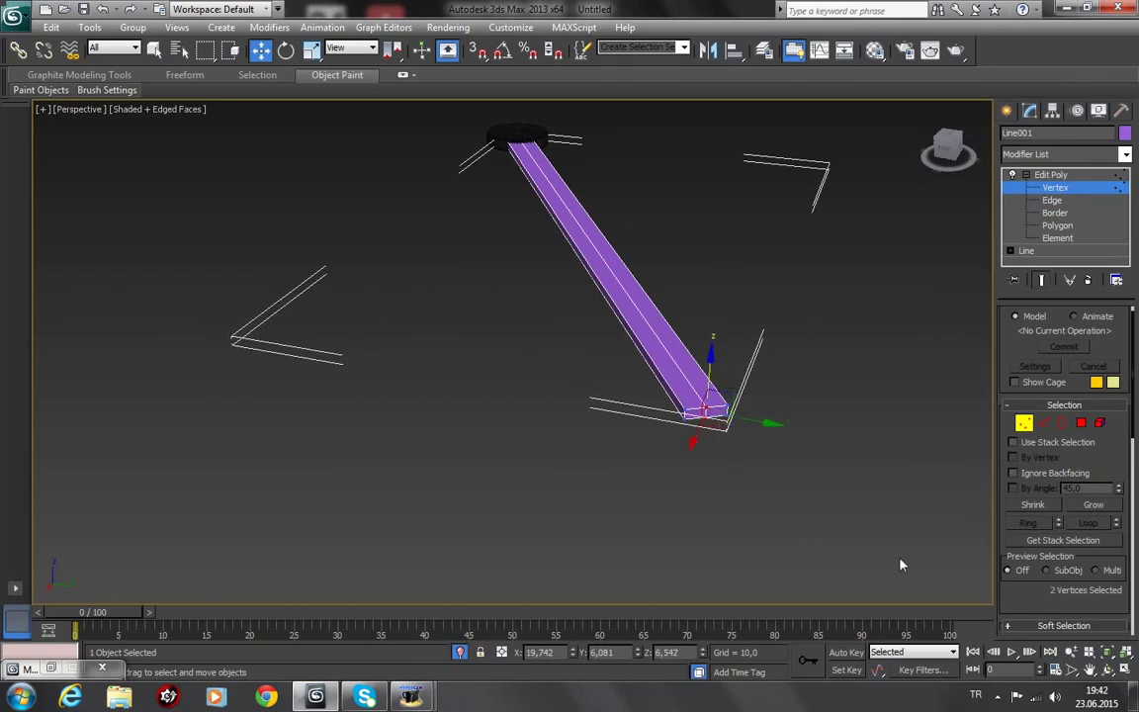
pyautogui.hotkey('ctrl', 'r')
pyautogui.moveTo(478, 356)
pyautogui.mouseDown()
pyautogui.moveTo(610, 417)
pyautogui.moveTo(605, 437)
pyautogui.moveTo(585, 414)
pyautogui.mouseUp()
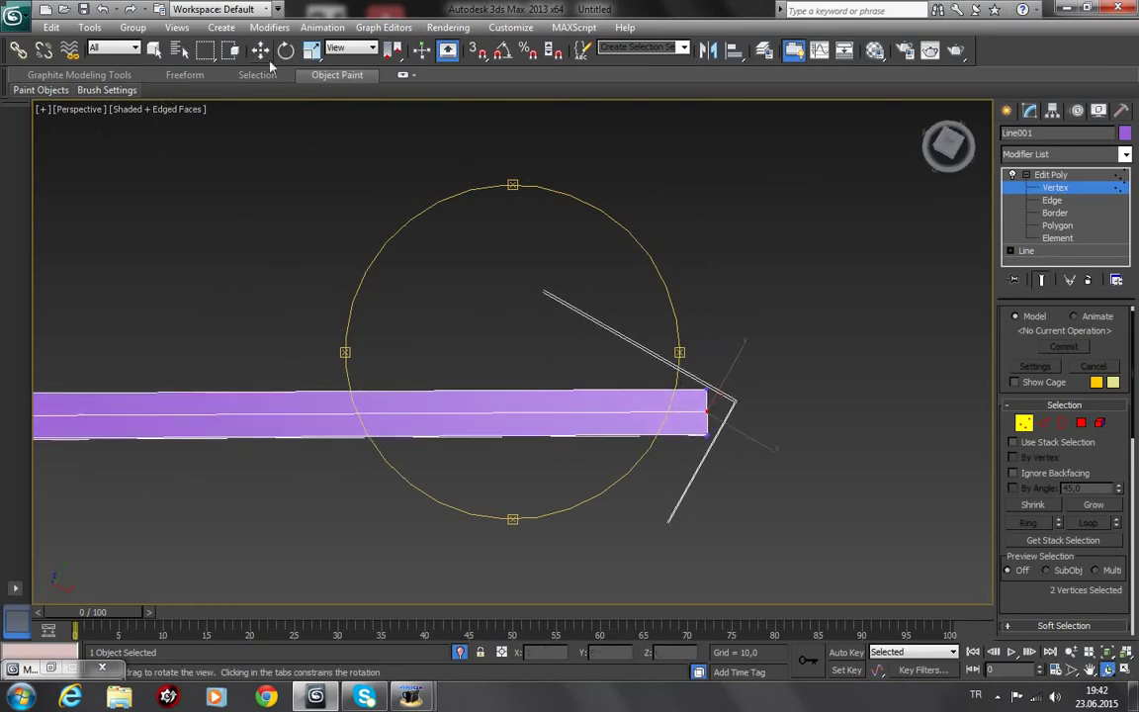
pyautogui.click(261, 51)
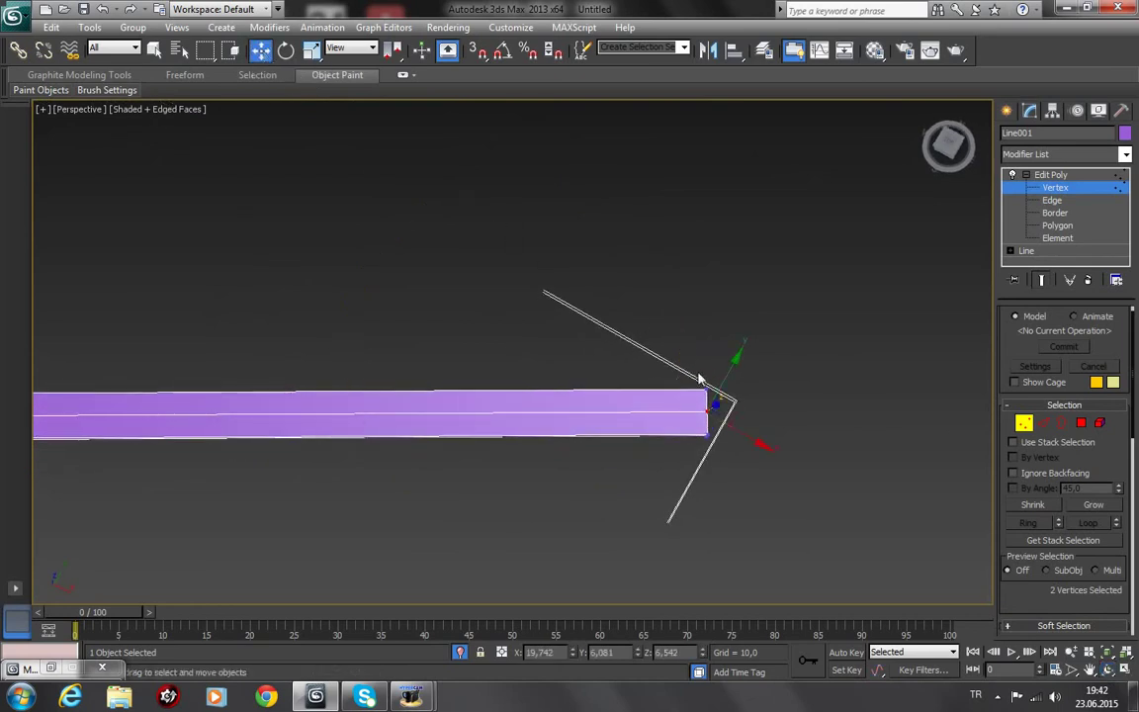
pyautogui.moveTo(739, 403)
pyautogui.mouseDown()
pyautogui.moveTo(762, 405)
pyautogui.moveTo(739, 405)
pyautogui.mouseUp()
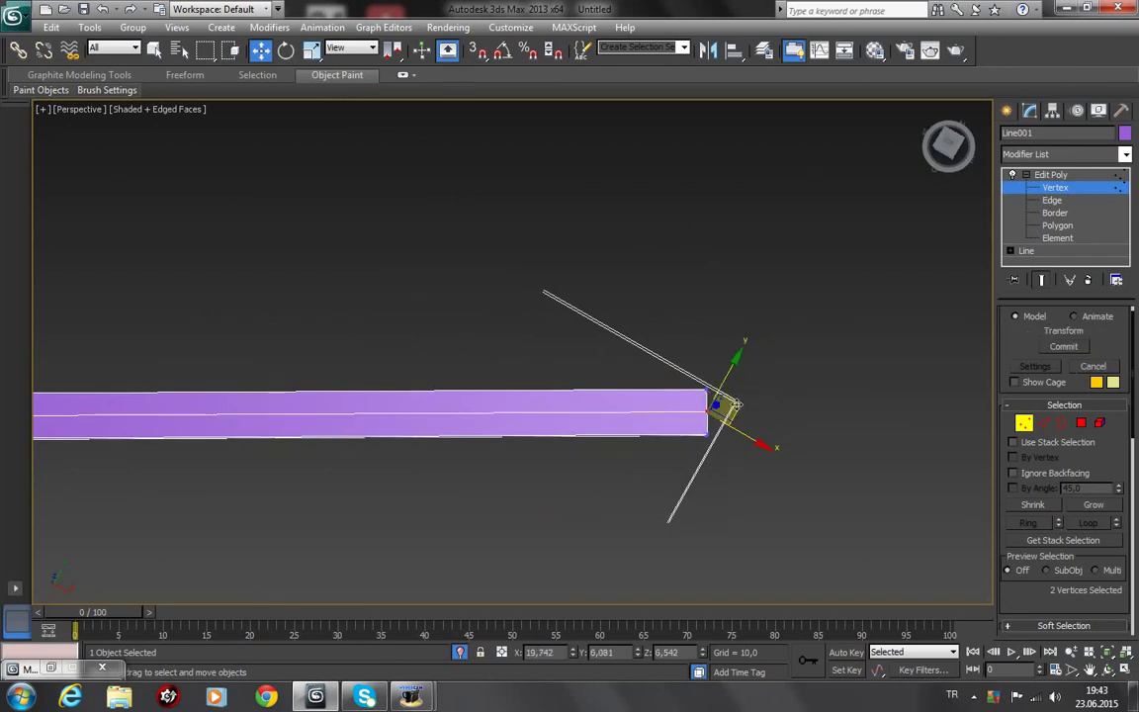
pyautogui.moveTo(739, 404); pyautogui.dragTo(776, 405)
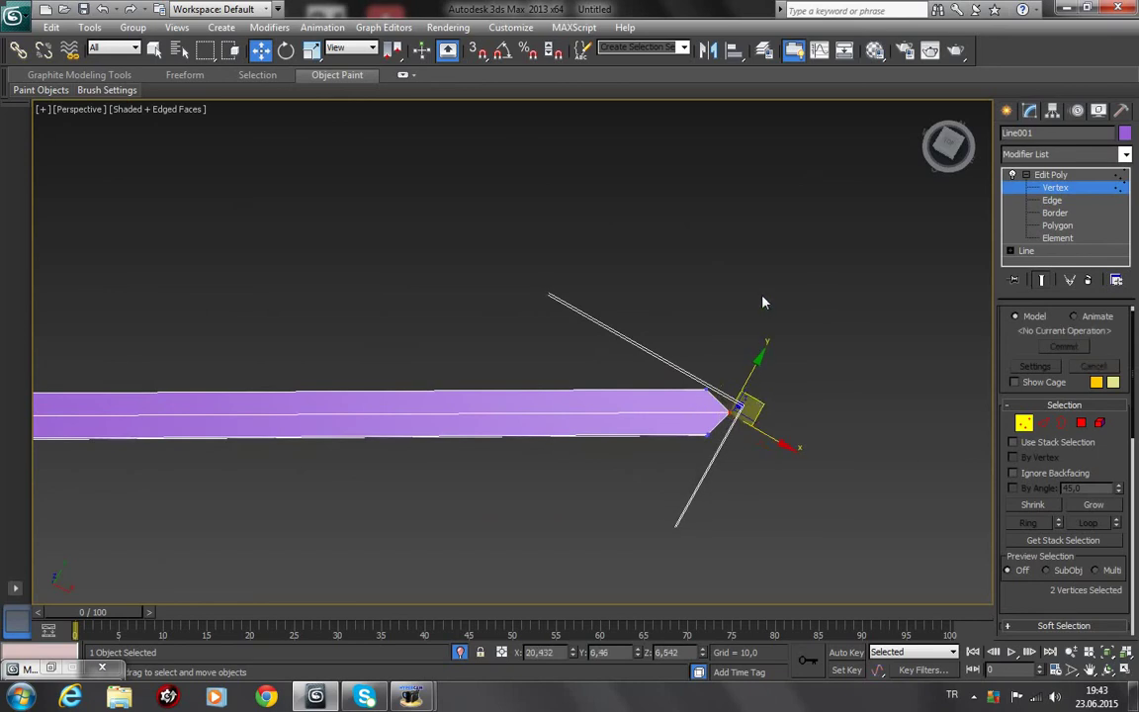
pyautogui.hotkey('ctrl', 'z')
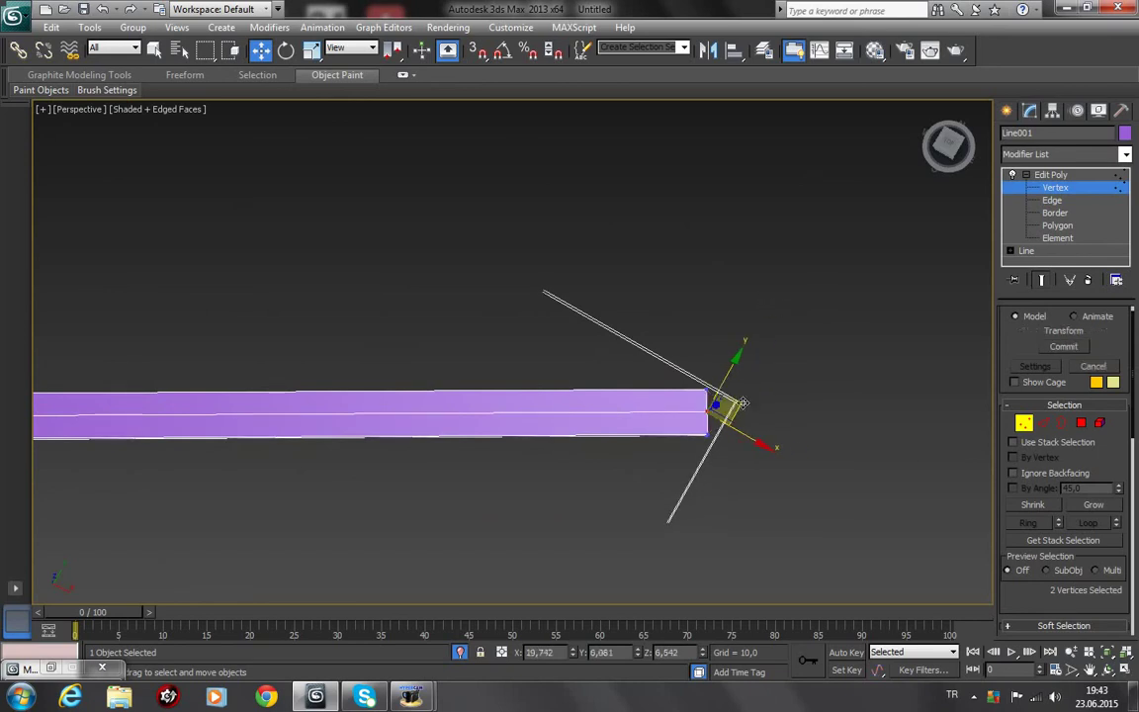
pyautogui.moveTo(742, 403); pyautogui.dragTo(773, 403)
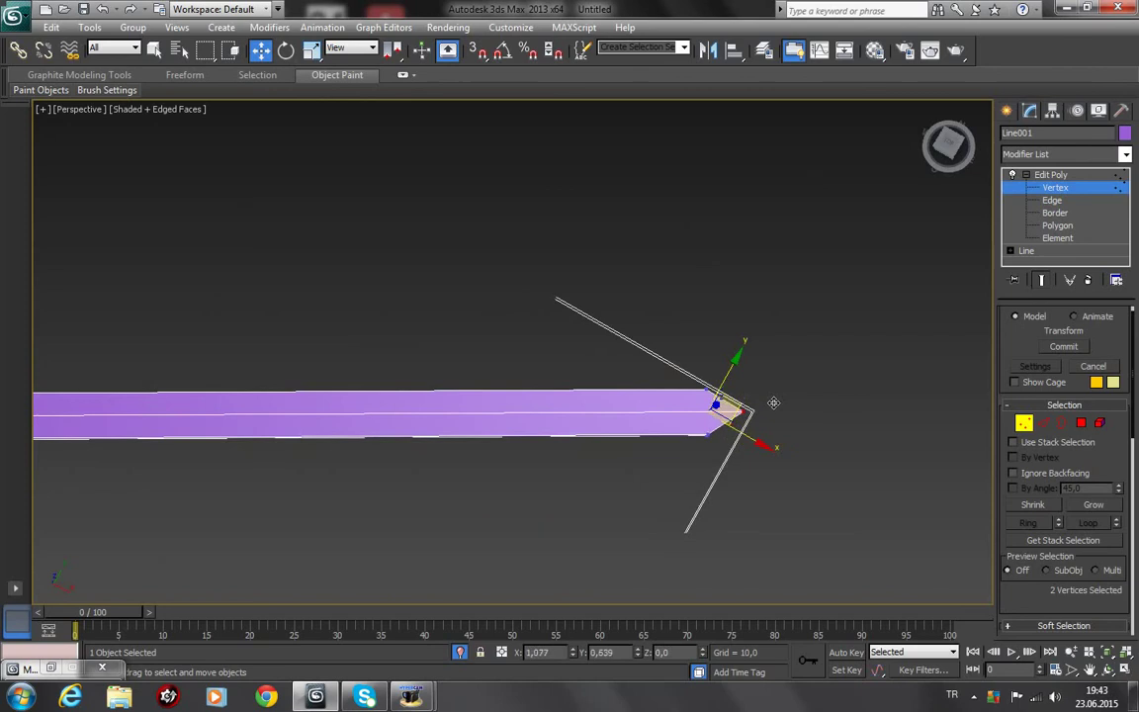
pyautogui.click(870, 425)
# Step: End isolation so the full clock face shows around the hand
pyautogui.click(1107, 669)
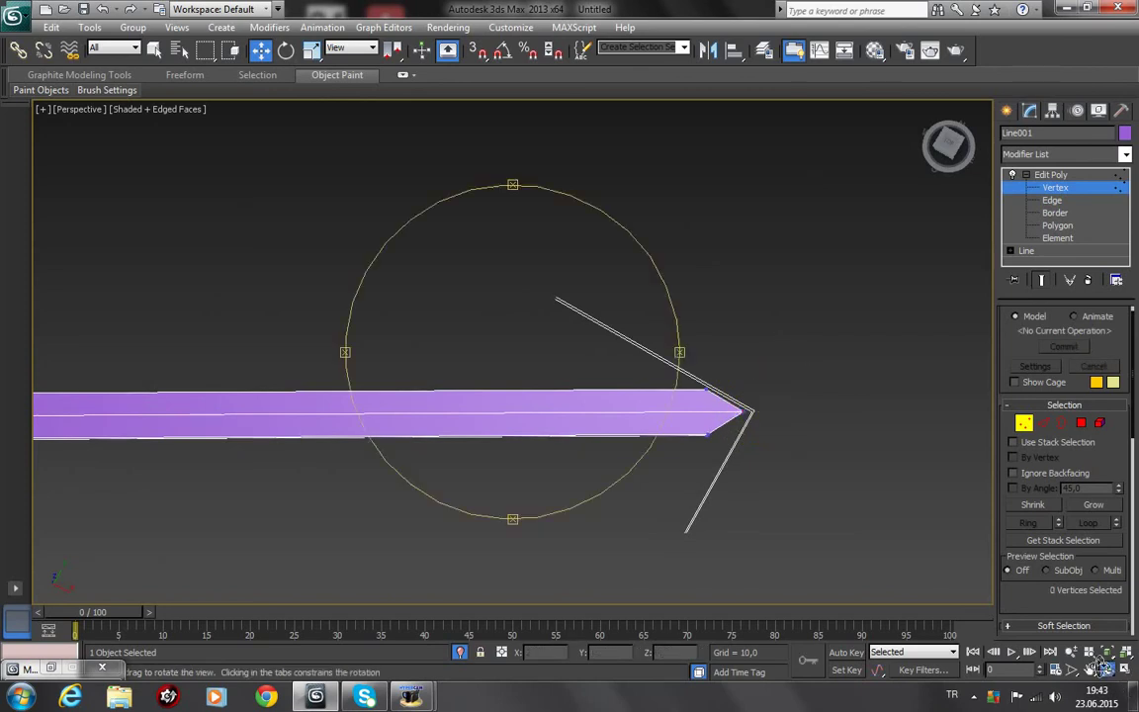
pyautogui.moveTo(496, 414)
pyautogui.mouseDown()
pyautogui.moveTo(437, 353)
pyautogui.moveTo(429, 320)
pyautogui.moveTo(460, 364)
pyautogui.moveTo(471, 415)
pyautogui.moveTo(491, 416)
pyautogui.moveTo(513, 521)
pyautogui.moveTo(531, 455)
pyautogui.moveTo(416, 373)
pyautogui.mouseUp()
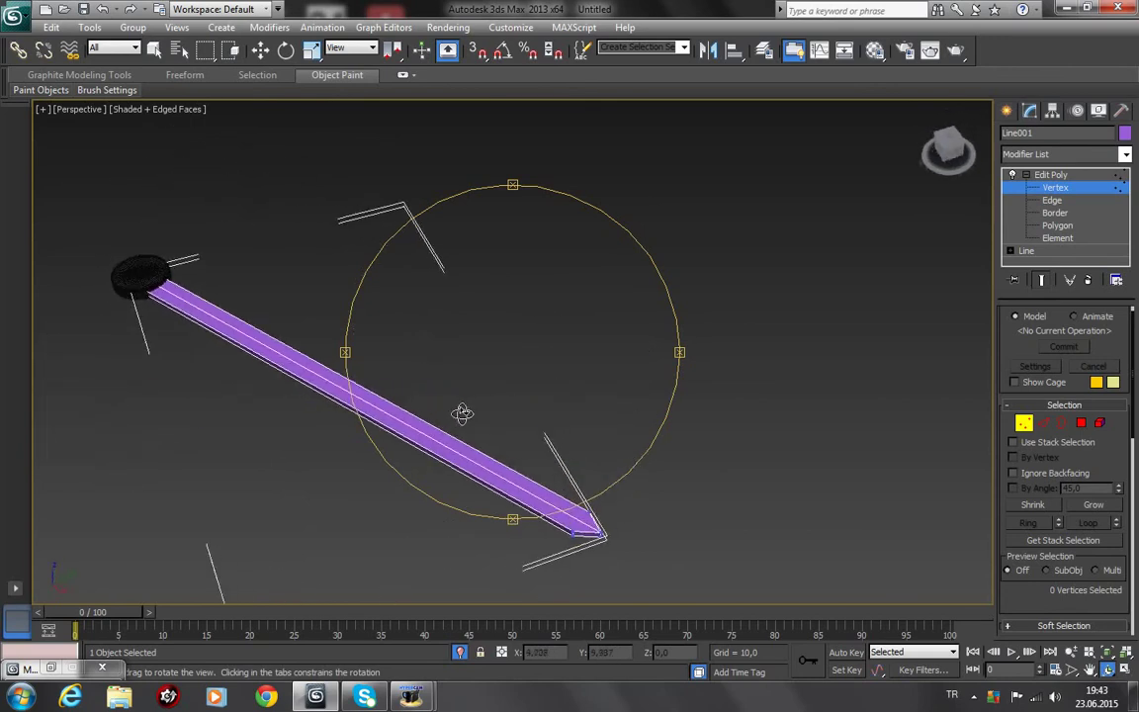
pyautogui.click(1089, 669)
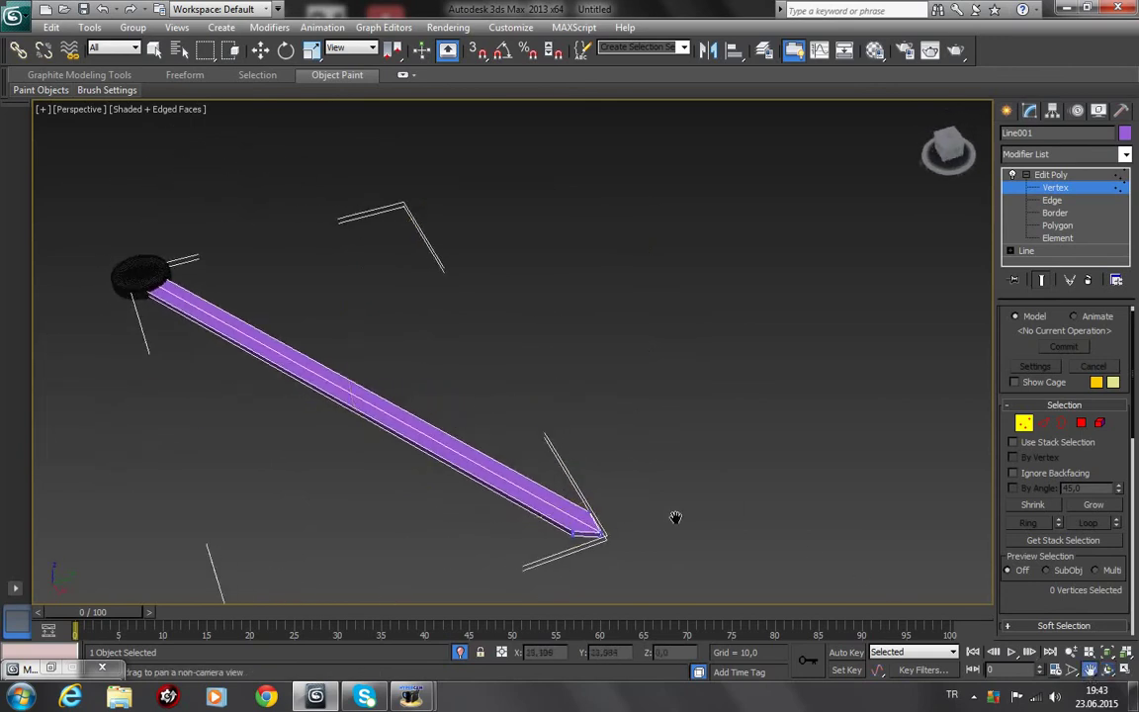
pyautogui.moveTo(583, 446); pyautogui.dragTo(659, 388)
pyautogui.click(260, 50)
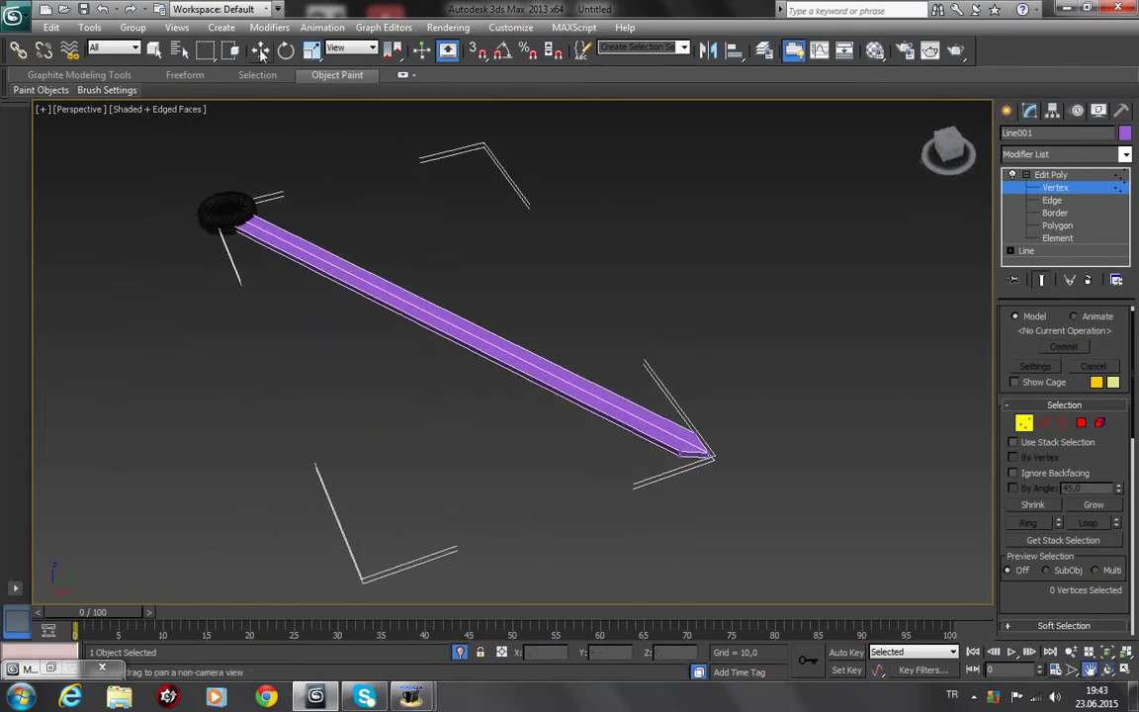
pyautogui.rightClick(499, 339)
pyautogui.click(475, 209)
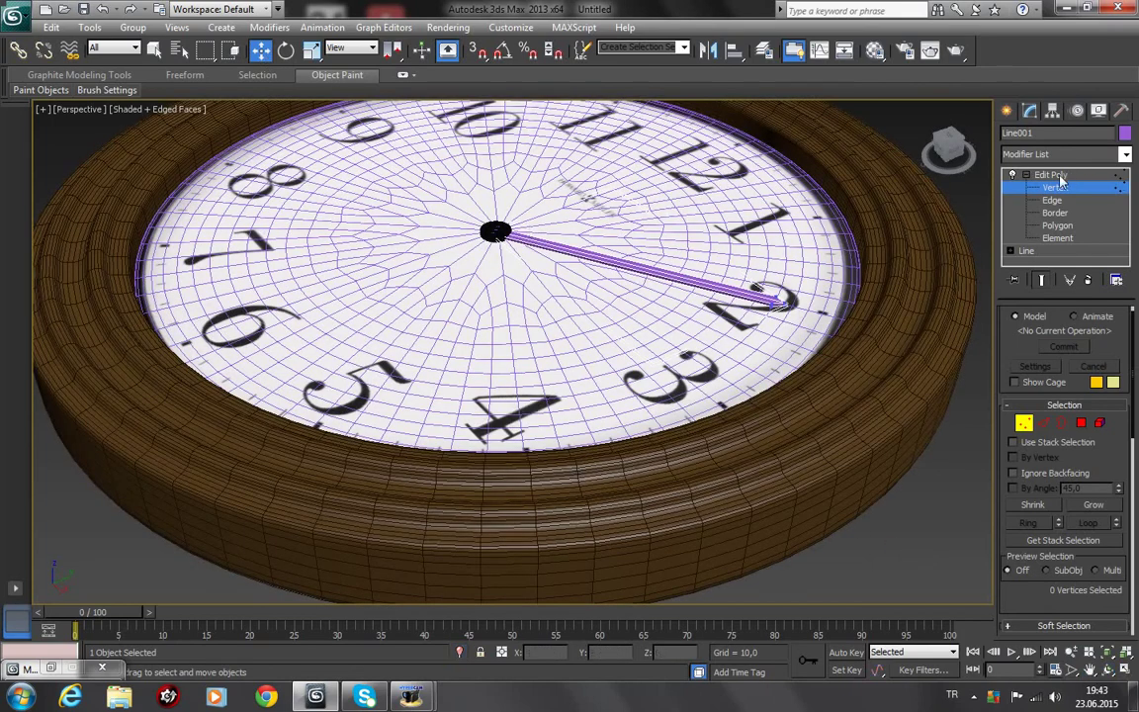
# Step: Isolate the purple clock hand on its own
pyautogui.click(1007, 110)
pyautogui.click(952, 530)
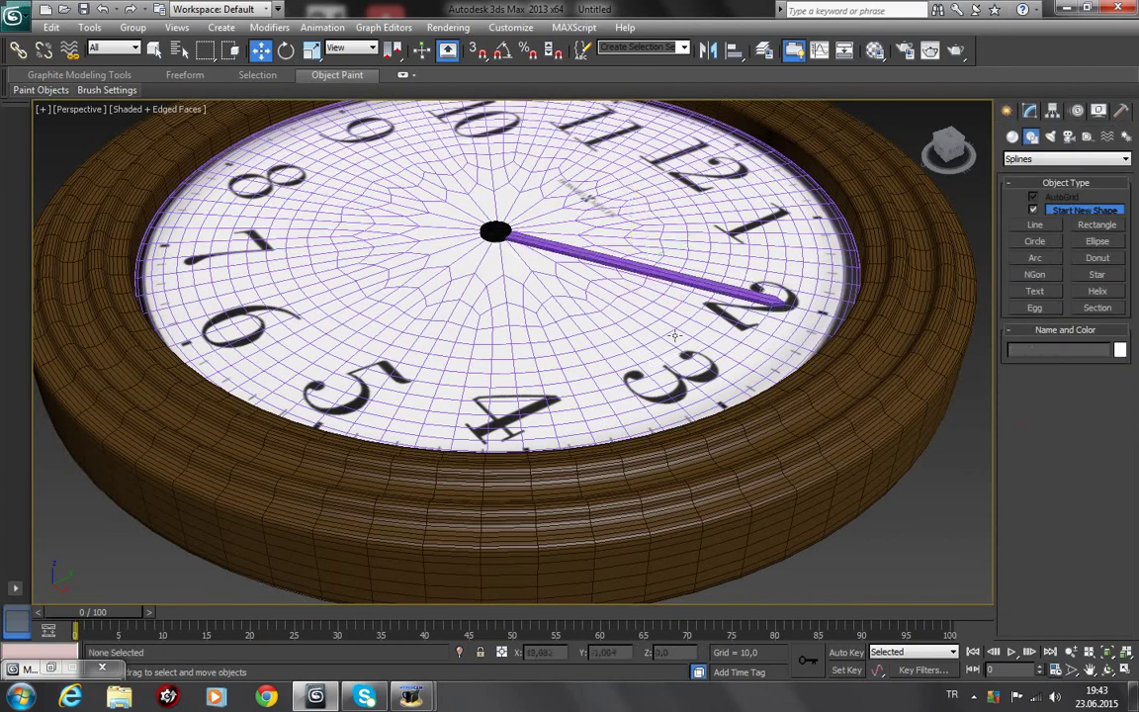
pyautogui.click(603, 258)
pyautogui.rightClick(603, 256)
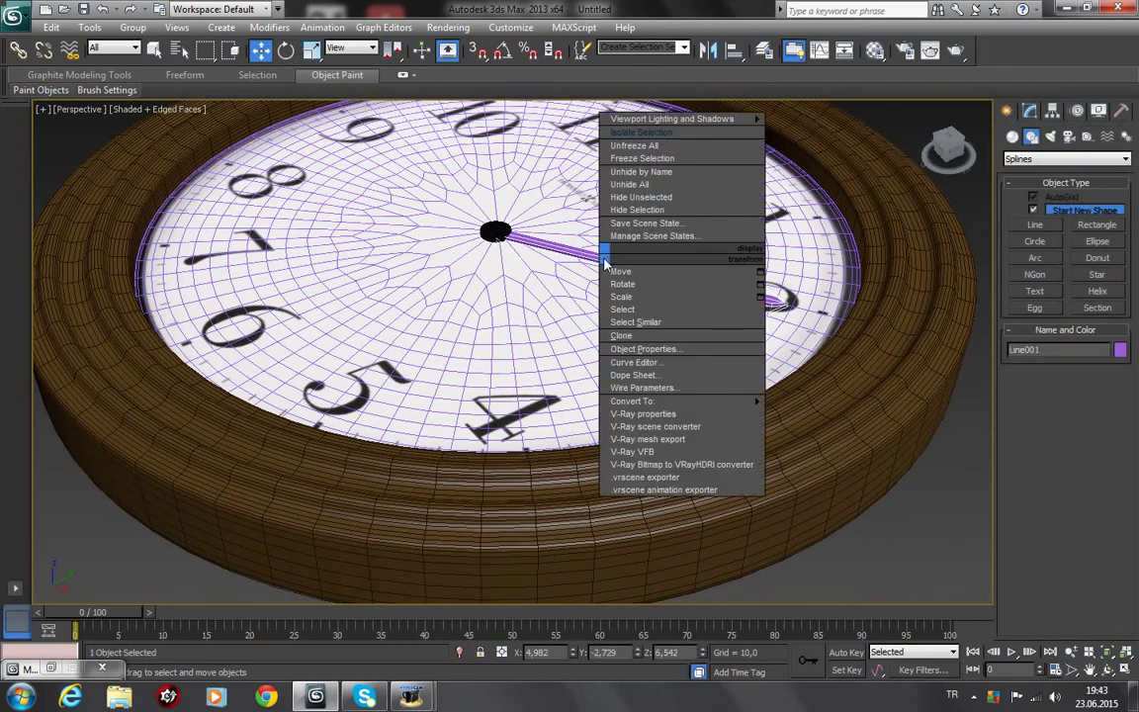
pyautogui.click(670, 133)
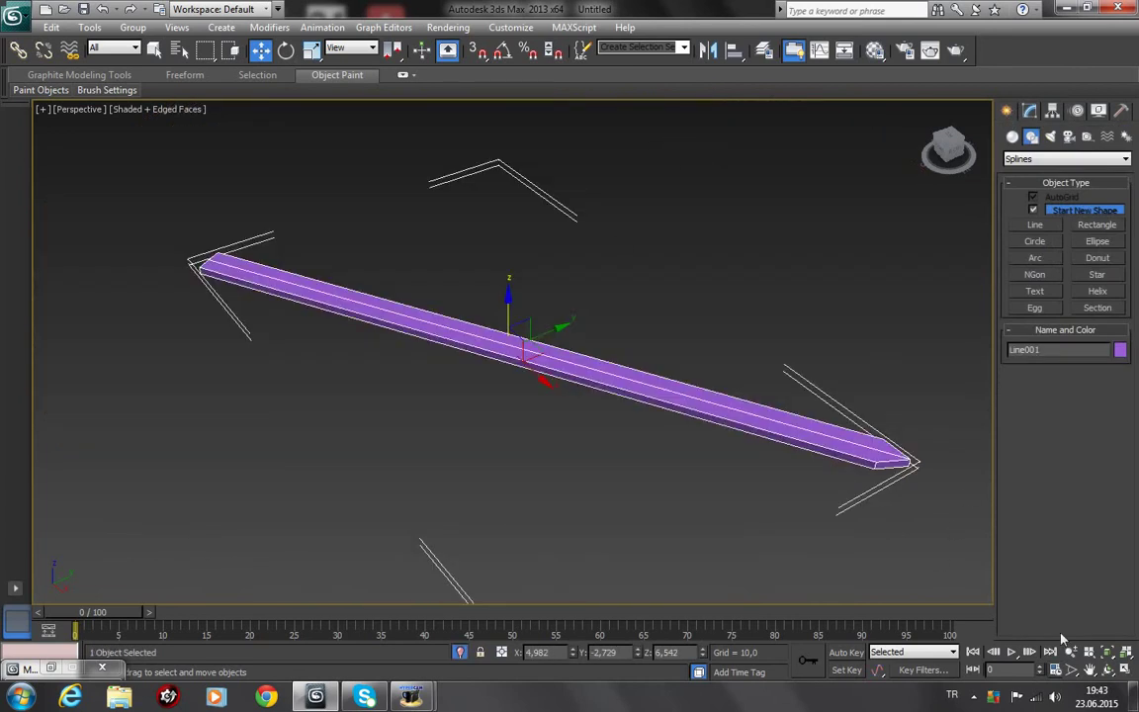
pyautogui.click(1107, 669)
pyautogui.moveTo(515, 327)
pyautogui.mouseDown()
pyautogui.moveTo(542, 341)
pyautogui.moveTo(529, 331)
pyautogui.mouseUp()
# Step: Connect the end edge ring with 2 segments pinched toward the bar's sides
pyautogui.click(1029, 111)
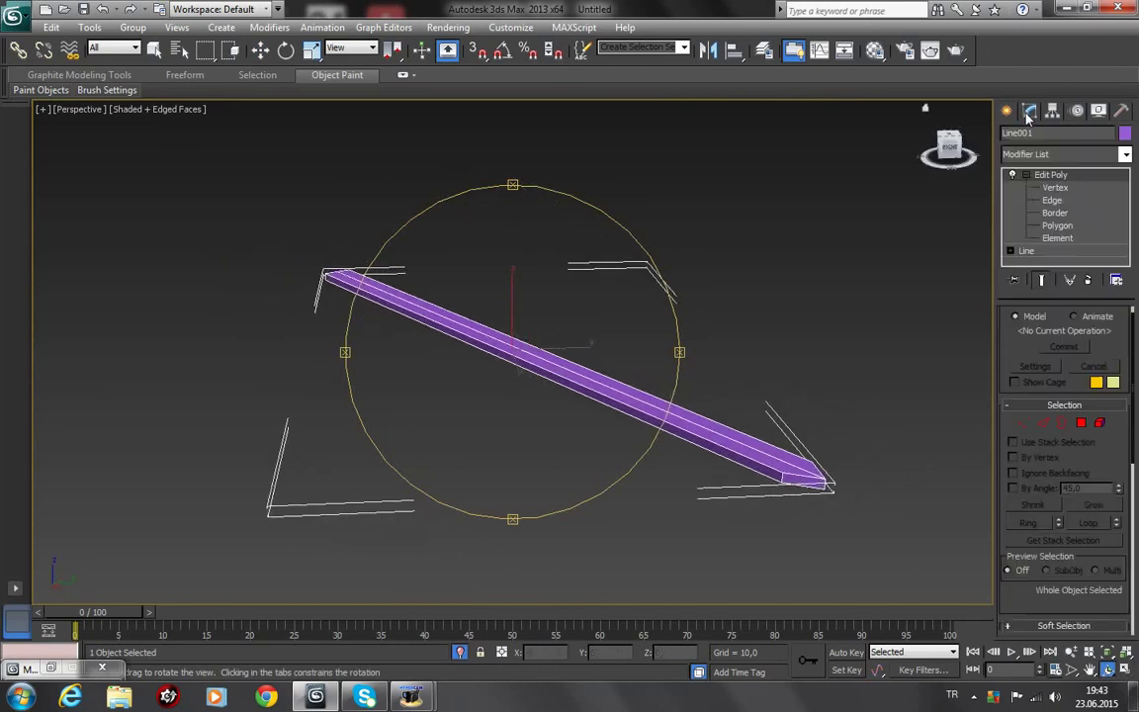
pyautogui.click(1052, 201)
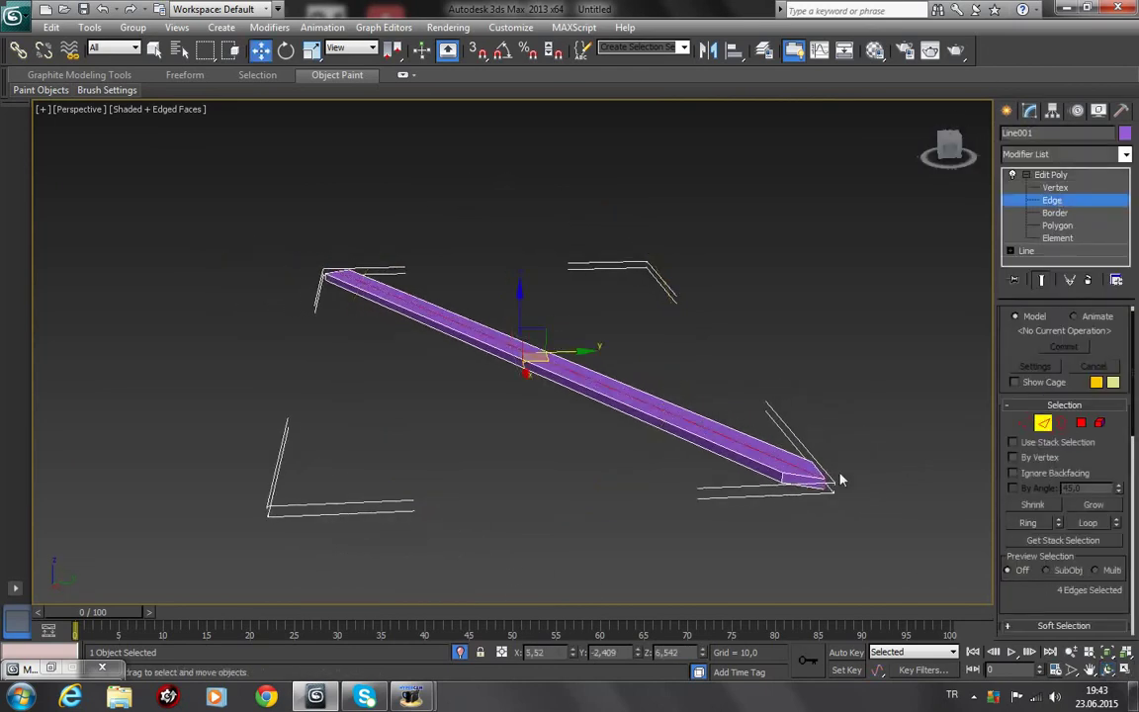
pyautogui.click(781, 480)
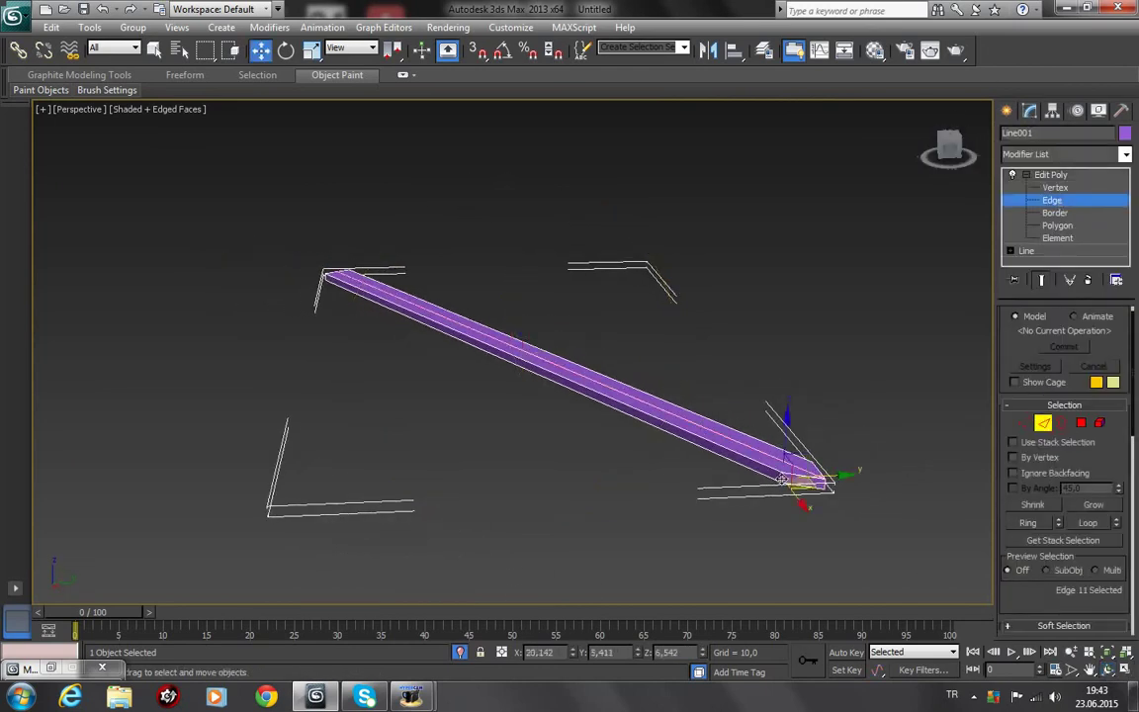
pyautogui.click(1030, 524)
pyautogui.scroll(-3, 1022, 590)
pyautogui.scroll(-2, 1117, 605)
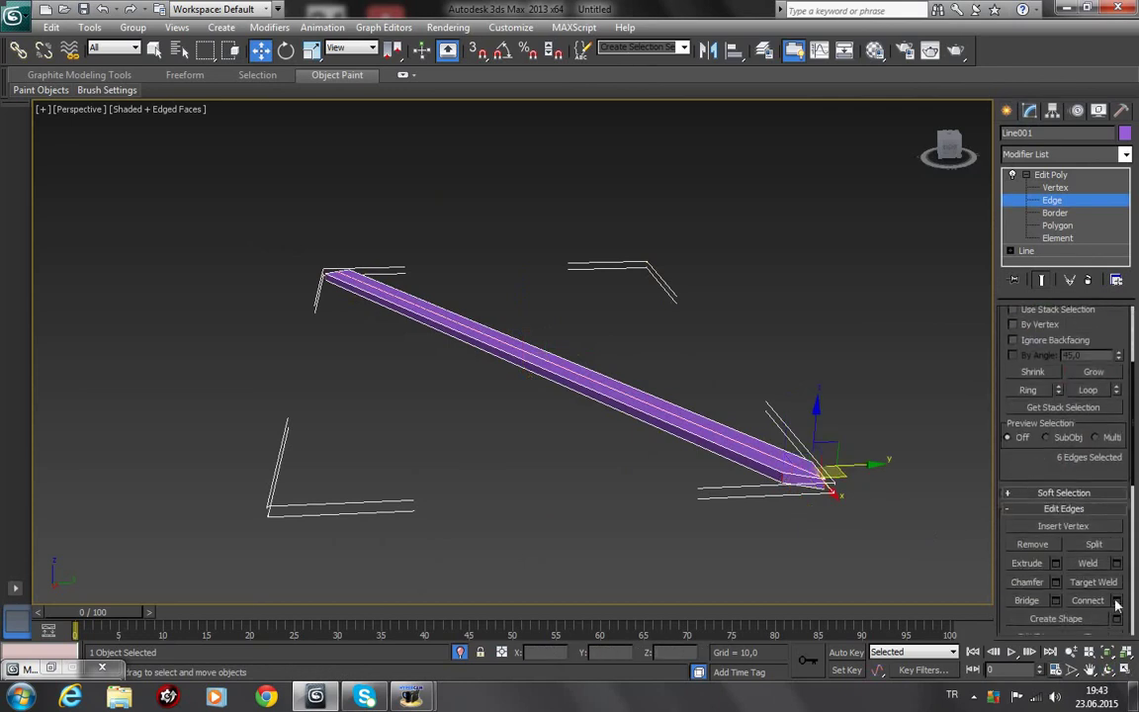
pyautogui.click(1118, 600)
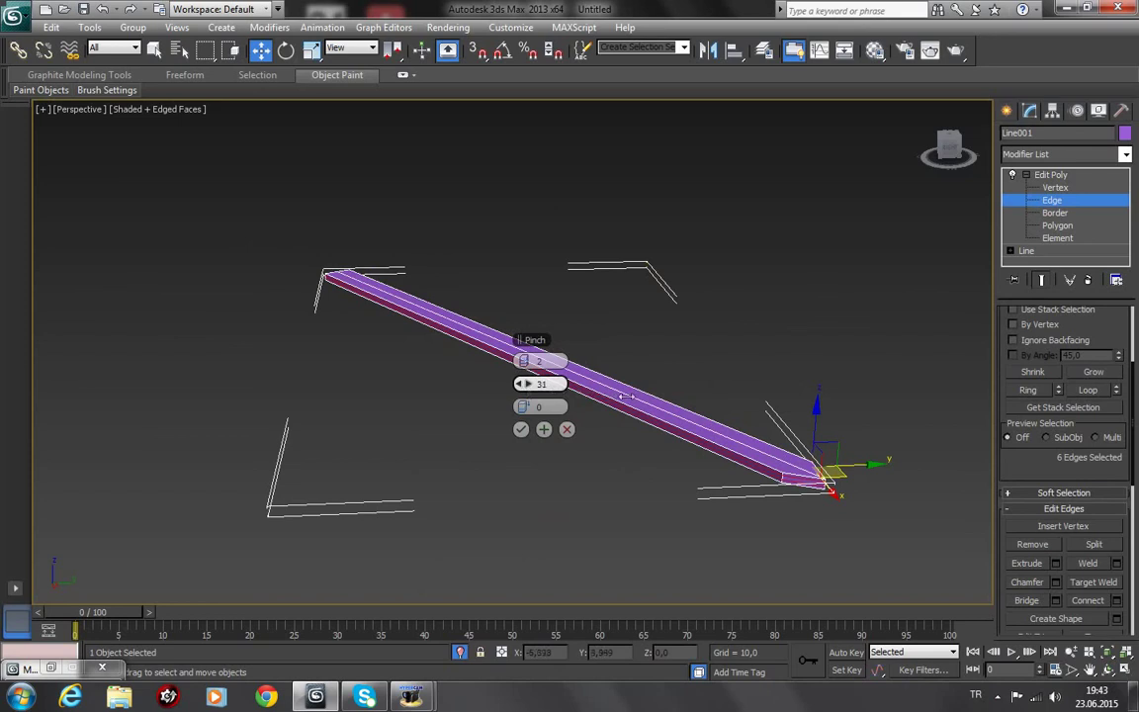
pyautogui.moveTo(642, 396); pyautogui.dragTo(523, 437)
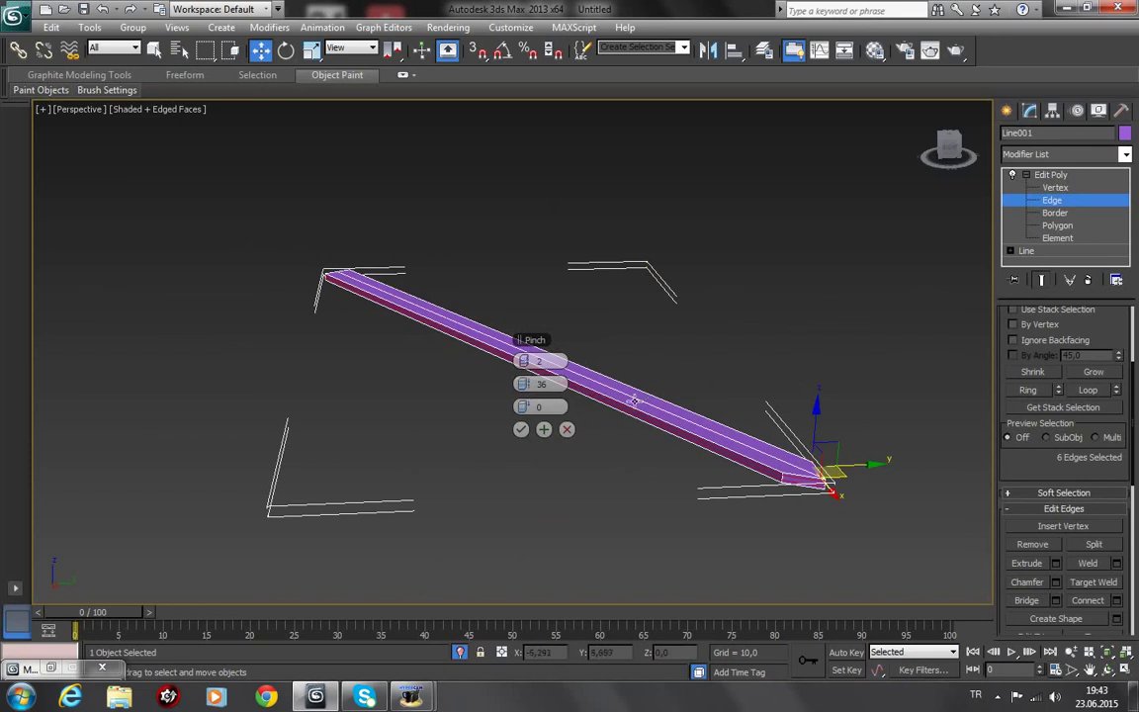
pyautogui.click(521, 432)
# Step: Connect the lengthwise edge ring with two loops pinched 98 toward the sides
pyautogui.click(522, 349)
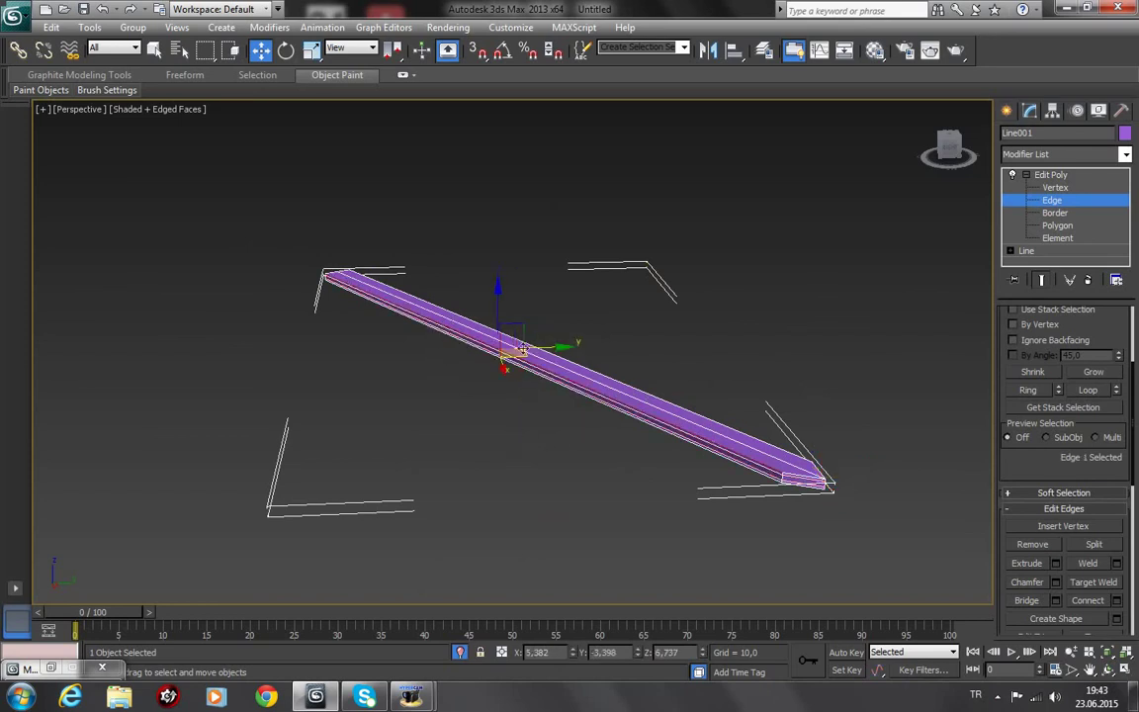
pyautogui.click(1033, 391)
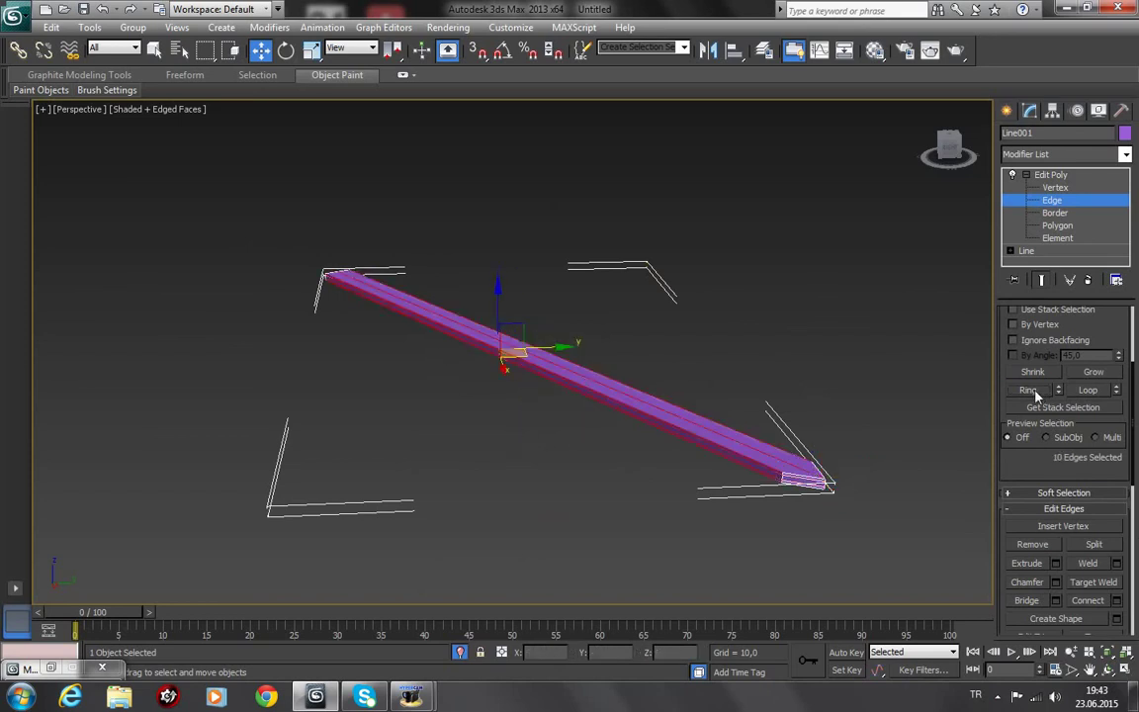
pyautogui.click(1118, 602)
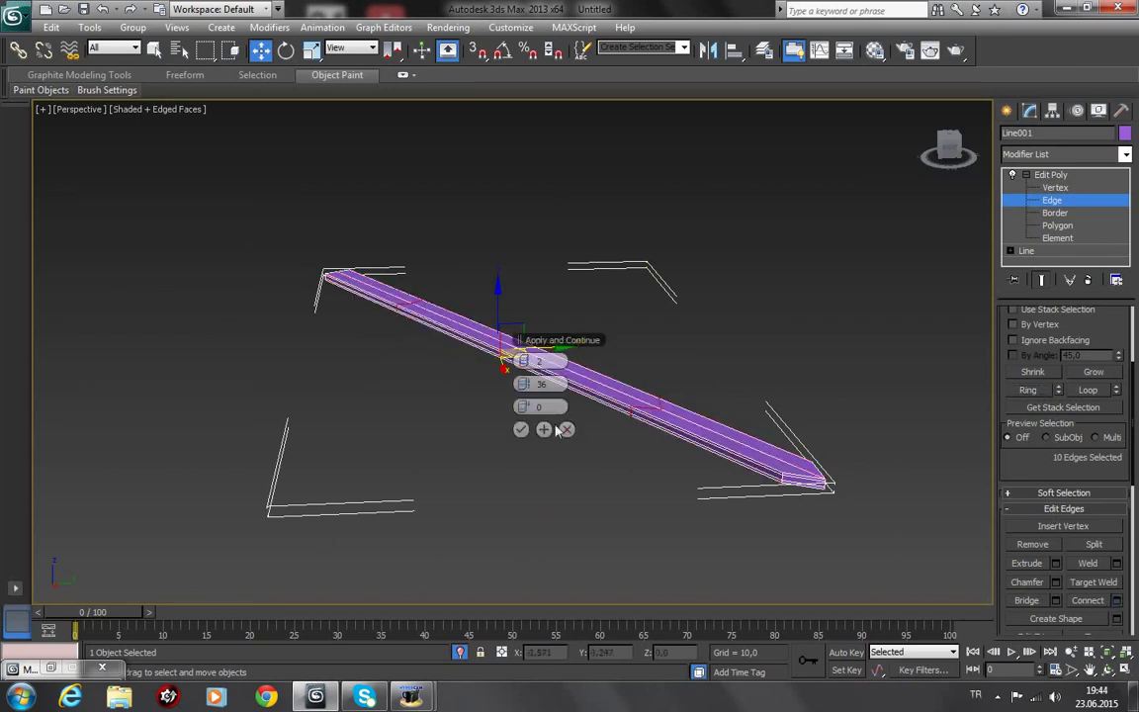
pyautogui.moveTo(542, 385); pyautogui.dragTo(582, 397)
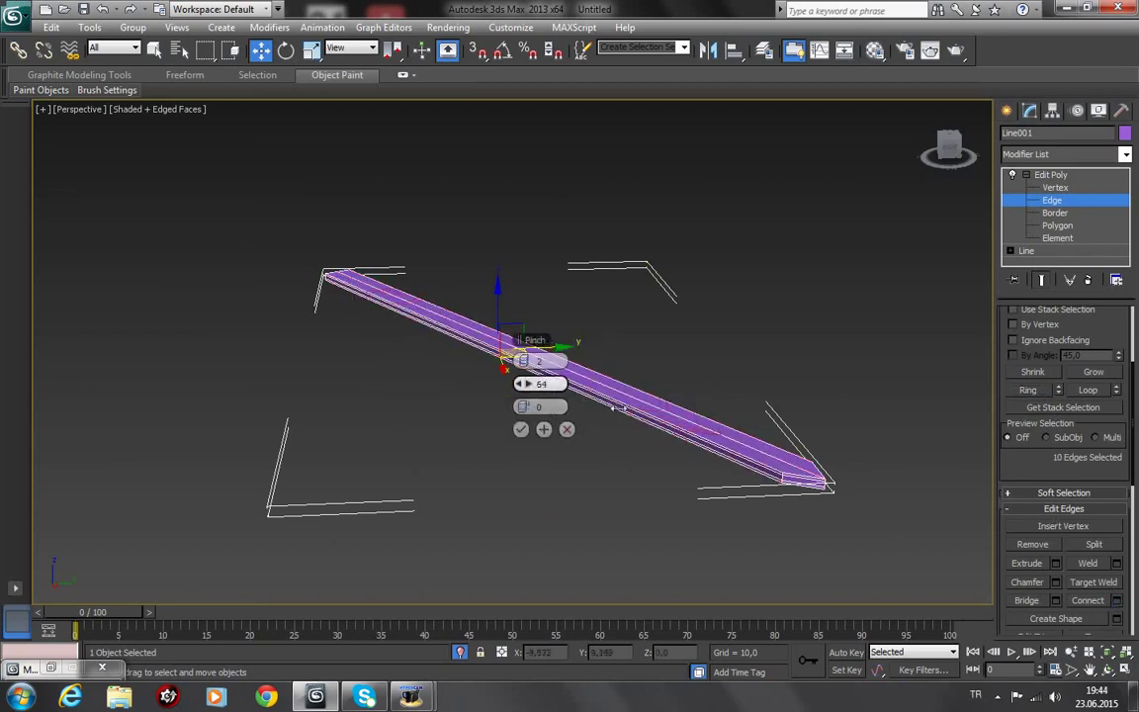
pyautogui.moveTo(692, 421); pyautogui.dragTo(728, 427)
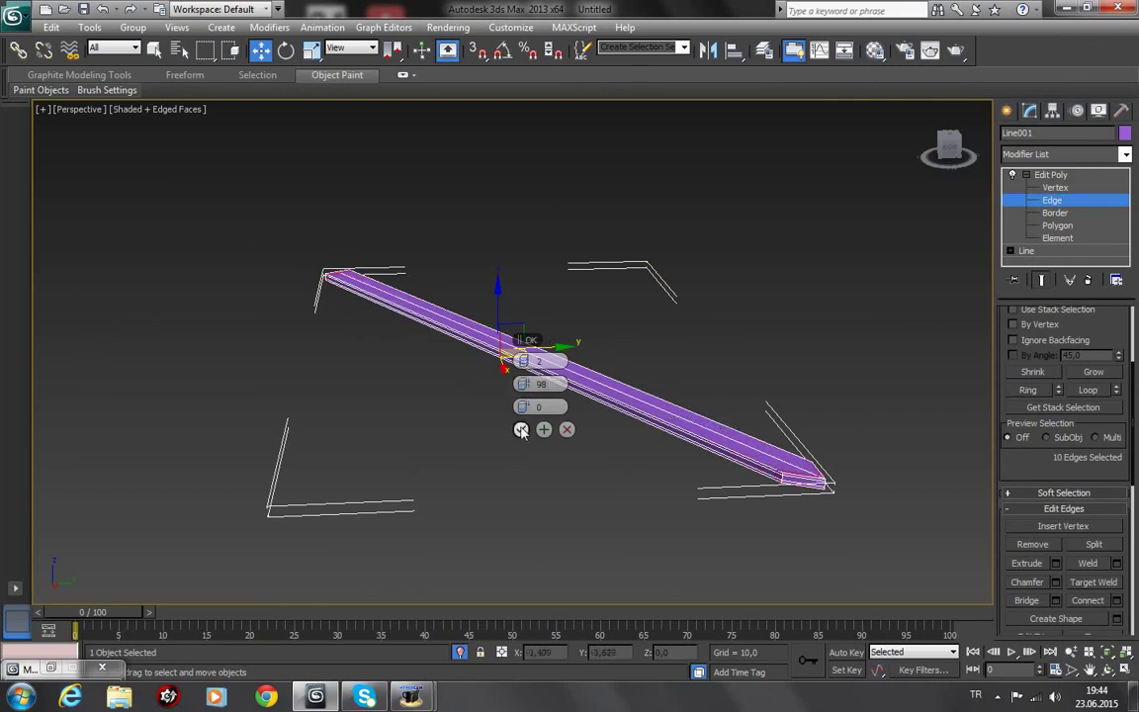
pyautogui.click(521, 431)
pyautogui.moveTo(480, 375)
pyautogui.keyDown('alt'); pyautogui.mouseDown(button='middle')
pyautogui.moveTo(640, 359)
pyautogui.moveTo(642, 375)
pyautogui.moveTo(490, 371)
pyautogui.moveTo(417, 338)
pyautogui.mouseUp(button='middle'); pyautogui.keyUp('alt')
# Step: Add a TurboSmooth modifier to the hand with Iterations set to 2
pyautogui.click(1051, 174)
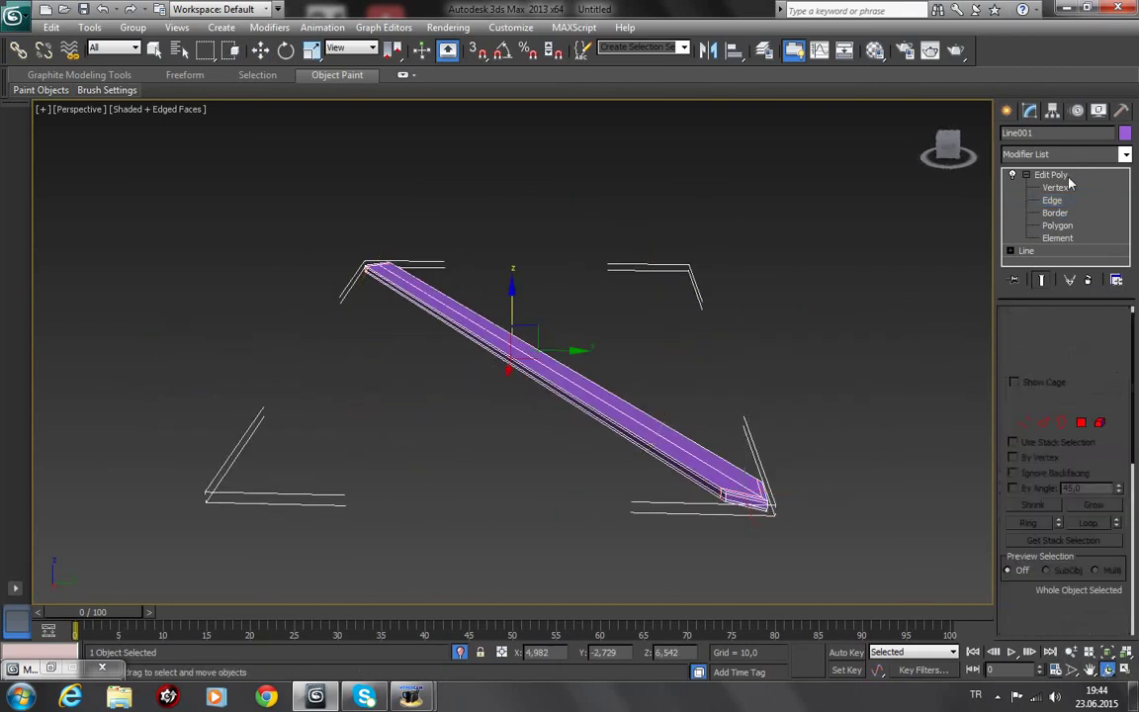
pyautogui.click(1125, 154)
pyautogui.moveTo(1127, 223); pyautogui.dragTo(1127, 542)
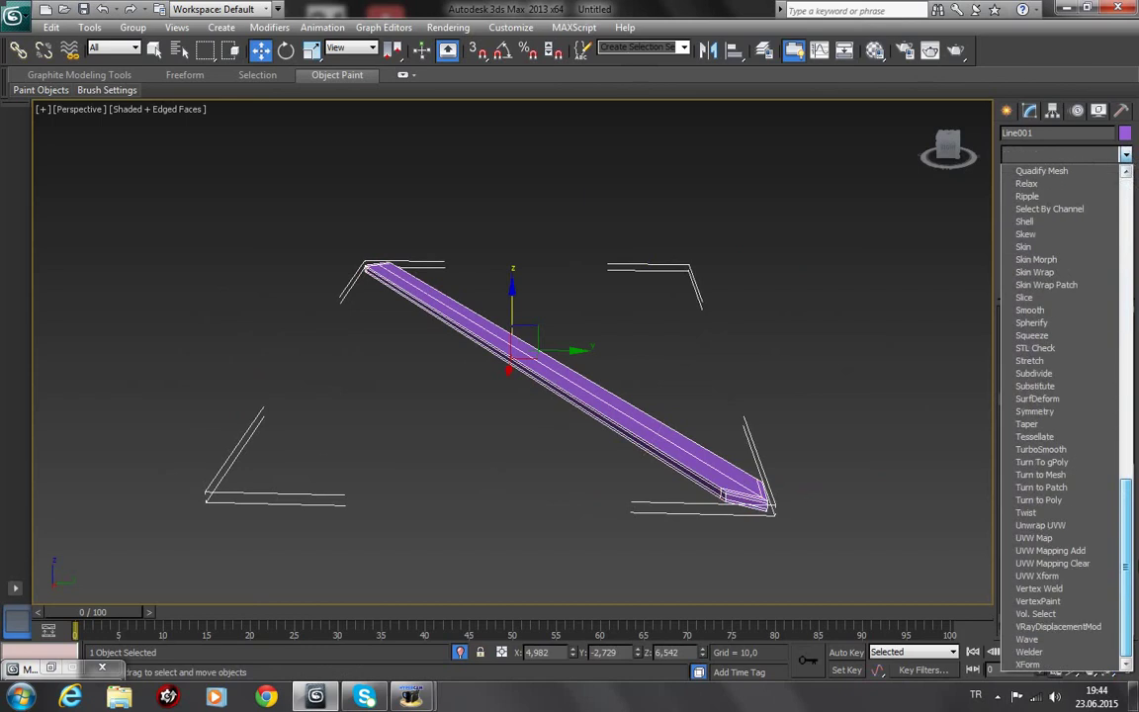
pyautogui.click(1081, 450)
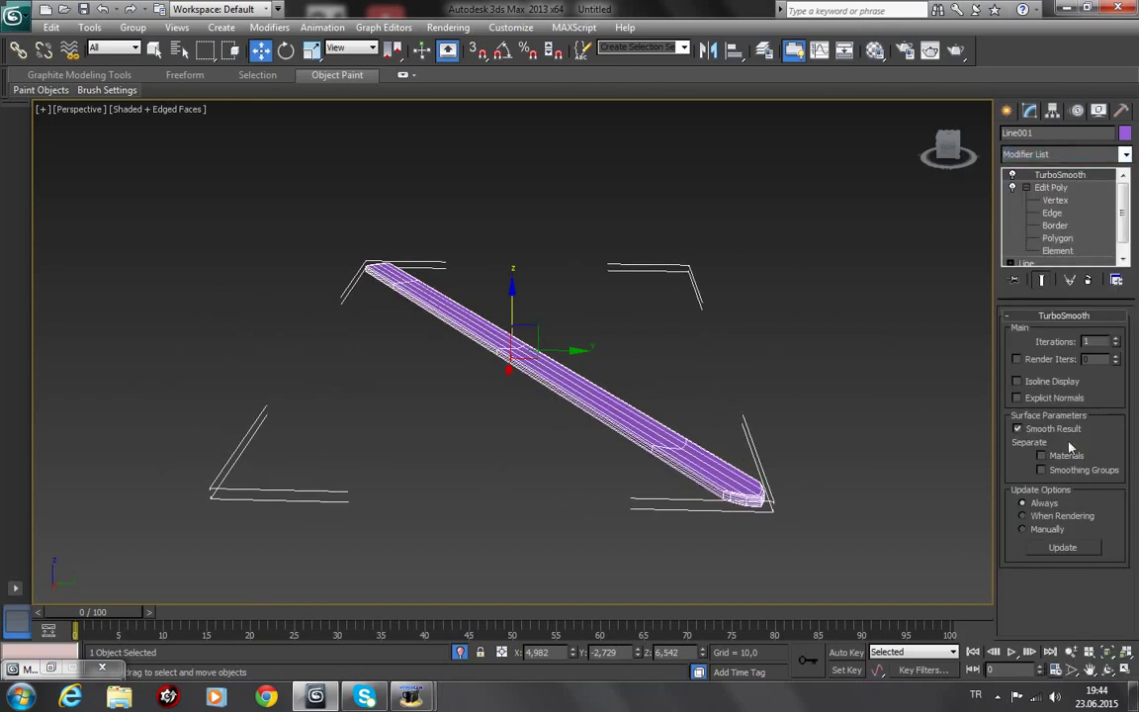
pyautogui.click(1116, 338)
# Step: Turn off edged faces, inspect the smoothed hand from another side, and reselect it
pyautogui.click(892, 354)
pyautogui.press('F4')
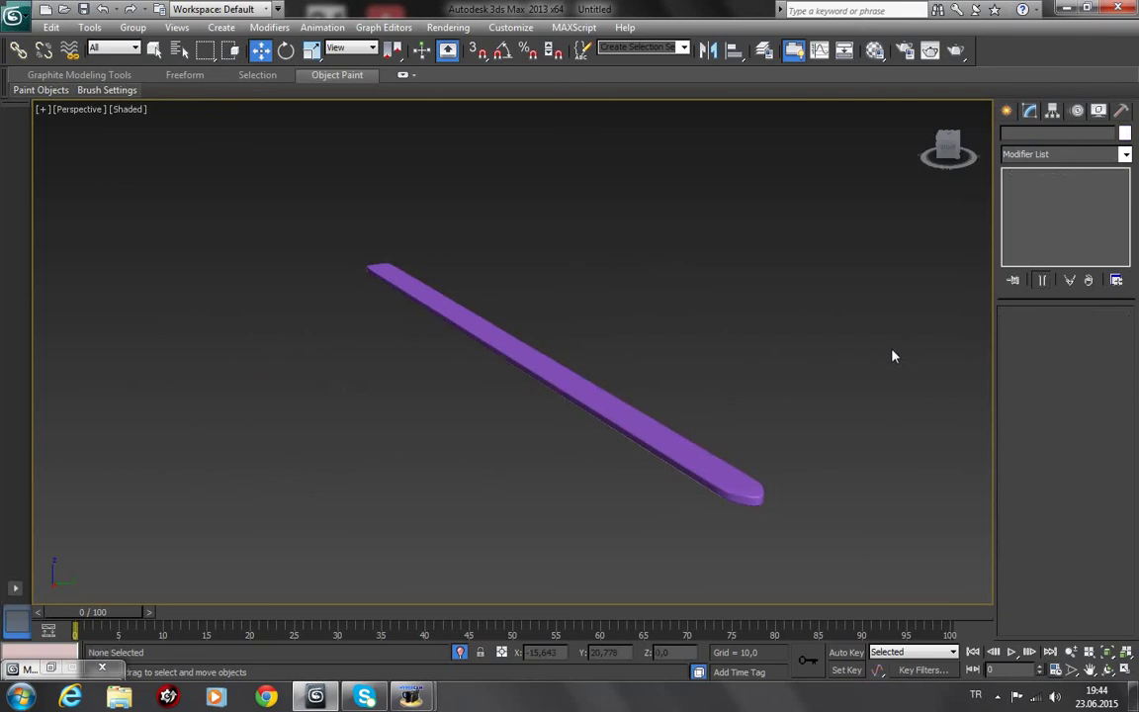
pyautogui.click(1108, 669)
pyautogui.moveTo(623, 481)
pyautogui.mouseDown()
pyautogui.moveTo(734, 393)
pyautogui.moveTo(709, 413)
pyautogui.mouseUp()
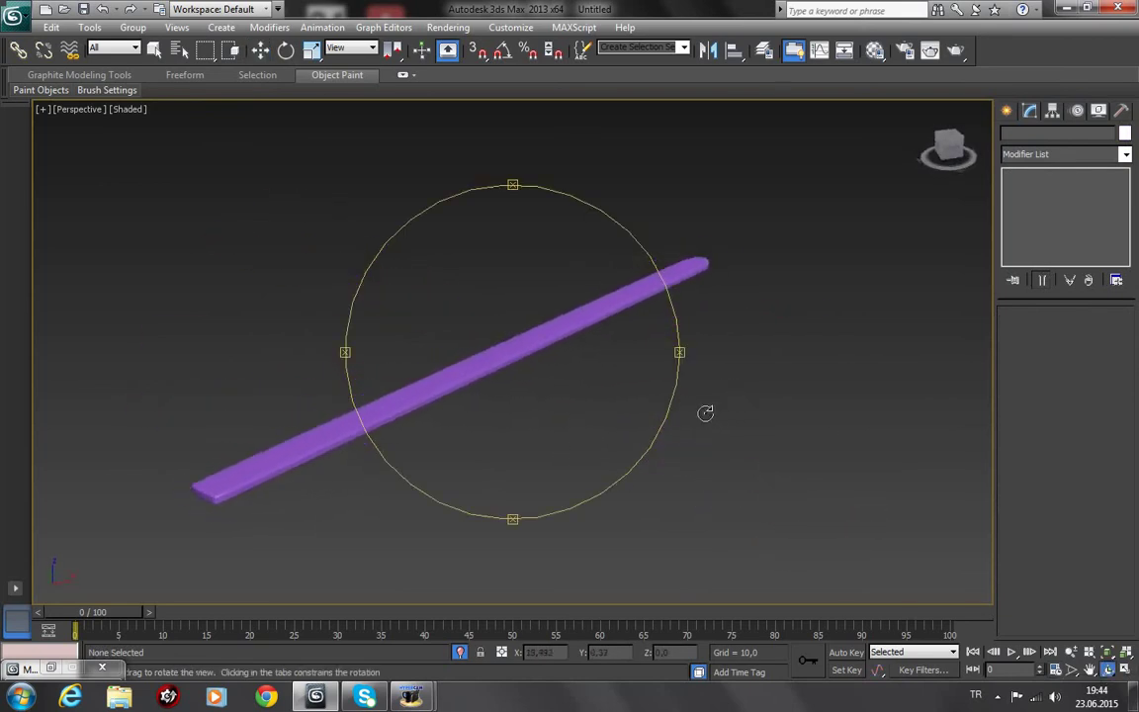
pyautogui.press('w')
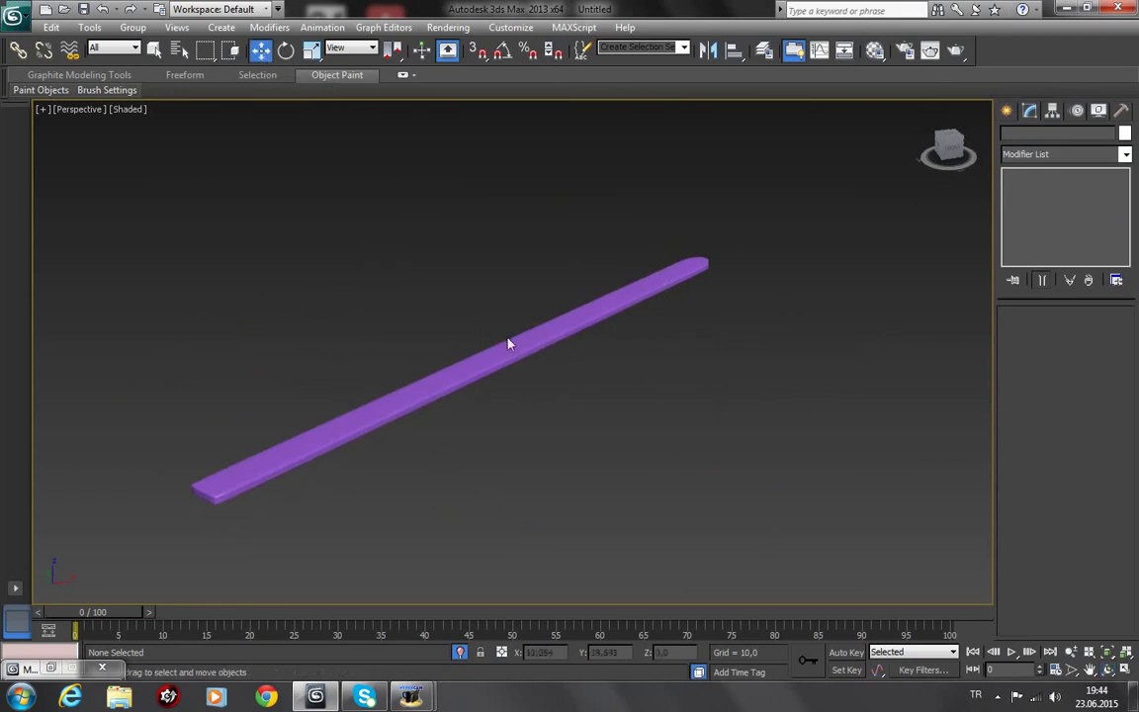
pyautogui.click(513, 349)
# Step: With Show End Result off, add one edge loop near the hand's end with slide -82
pyautogui.click(1052, 213)
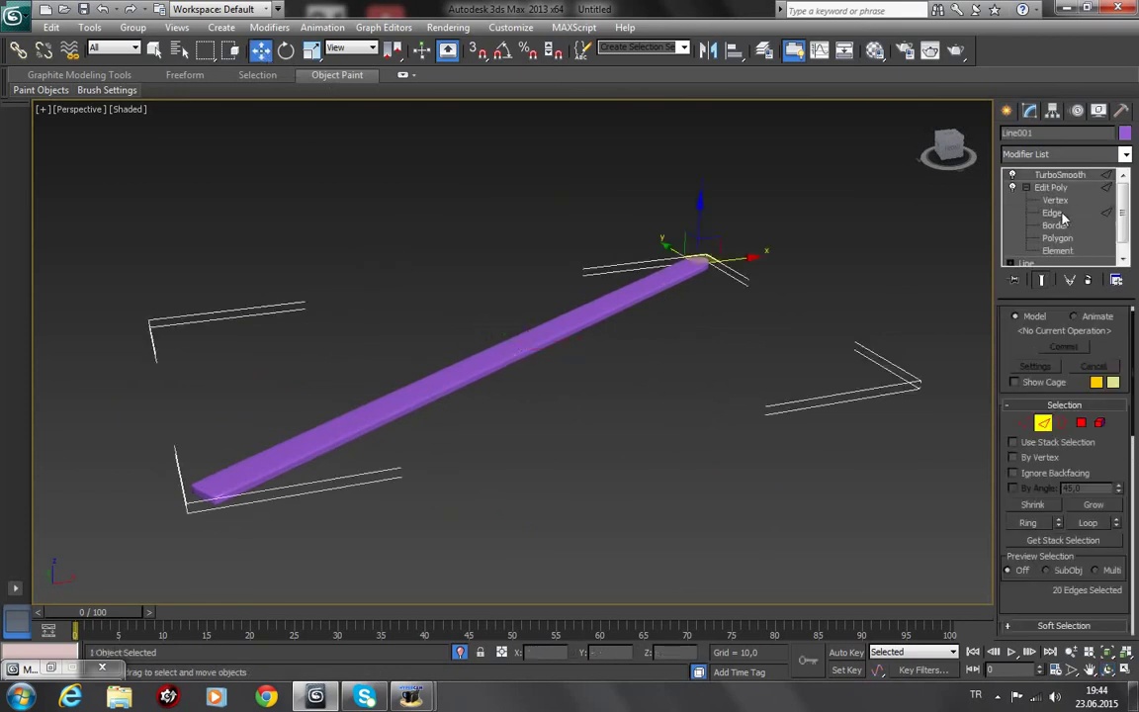
pyautogui.click(1042, 281)
pyautogui.click(220, 484)
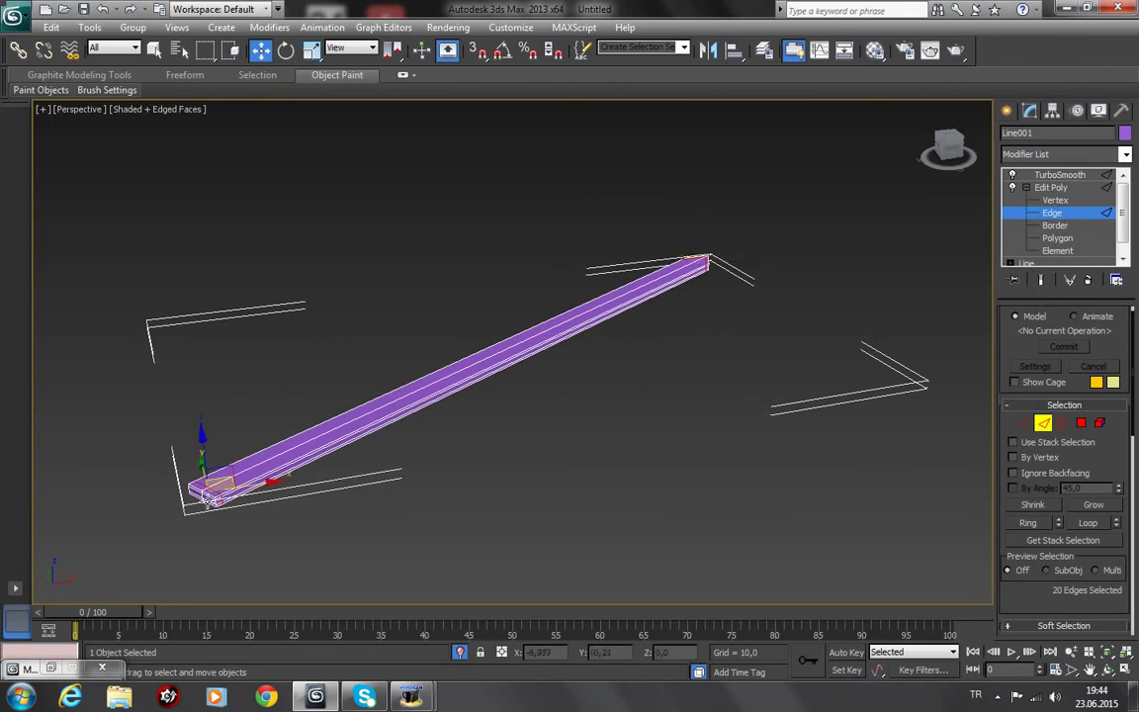
pyautogui.click(209, 501)
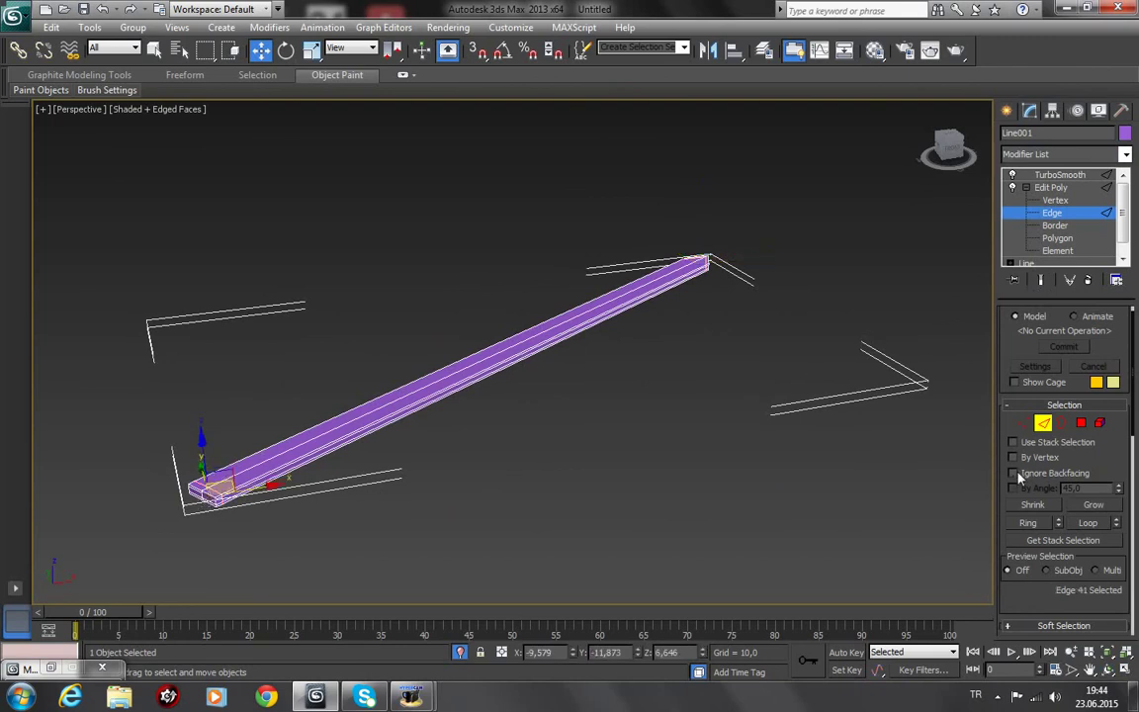
pyautogui.click(1029, 524)
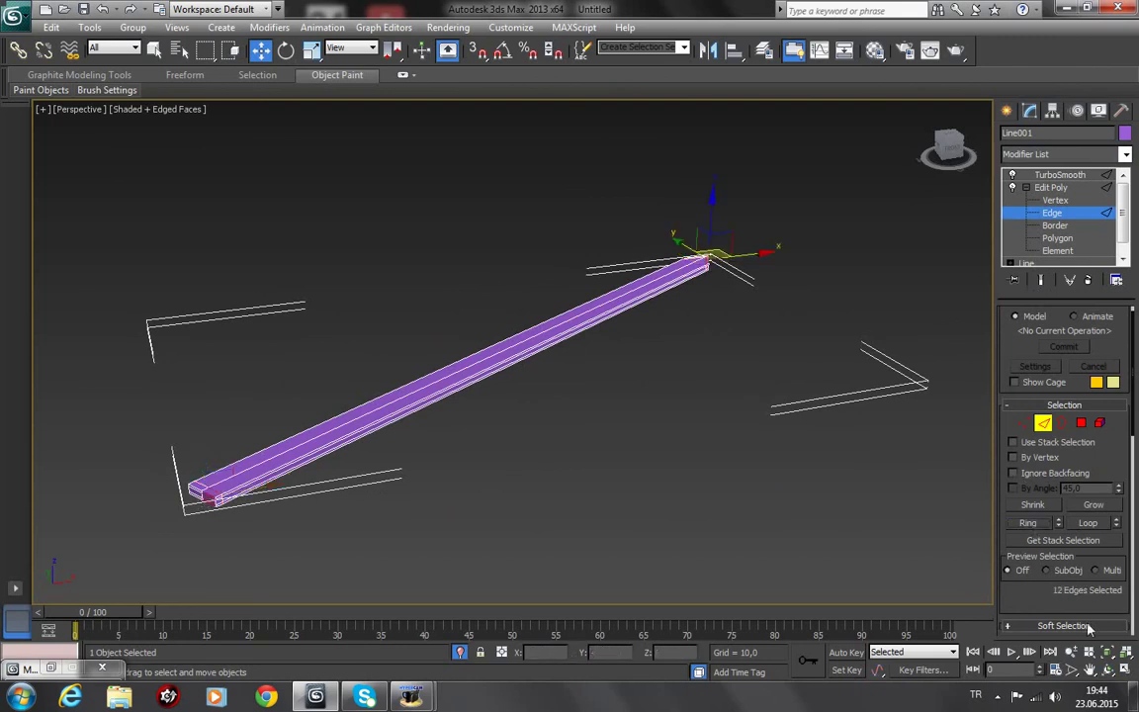
pyautogui.scroll(-2, 1088, 593)
pyautogui.scroll(-2, 1088, 593)
pyautogui.click(1116, 581)
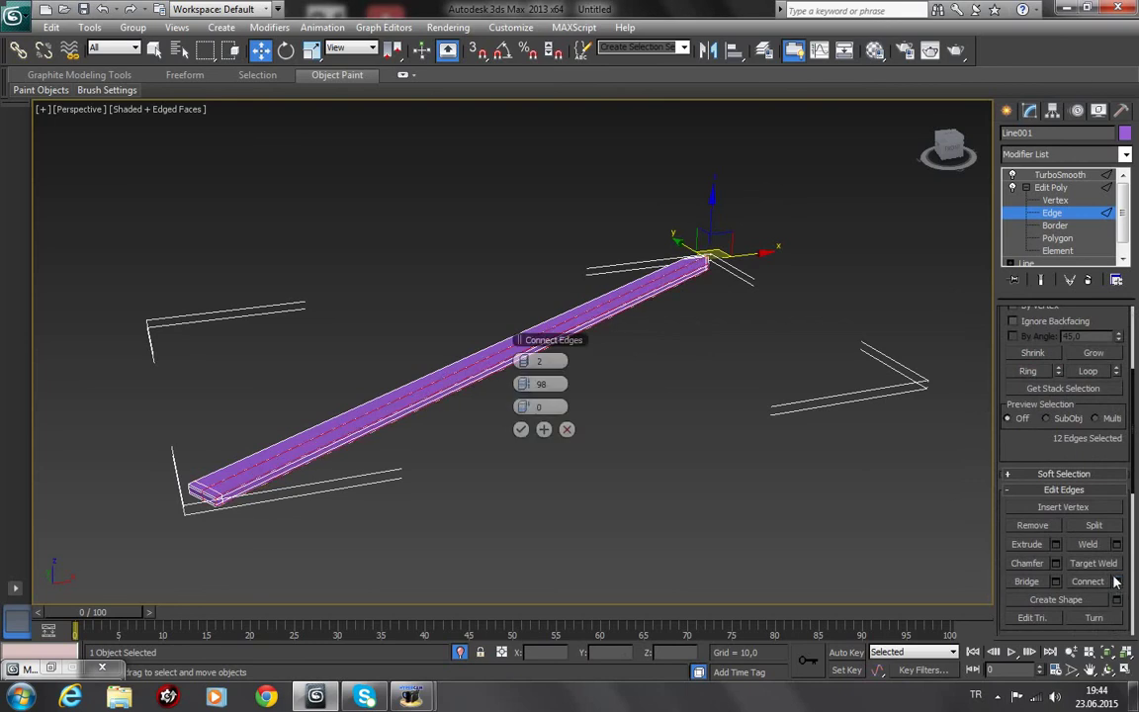
pyautogui.click(520, 361)
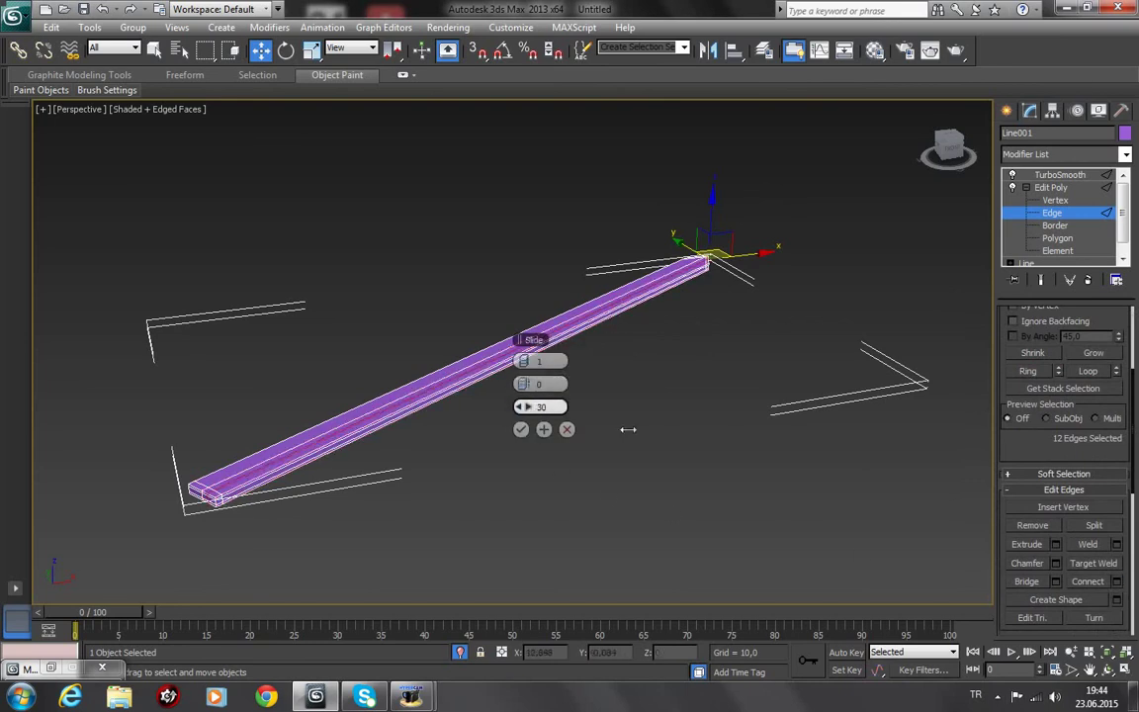
pyautogui.moveTo(534, 407); pyautogui.dragTo(271, 371)
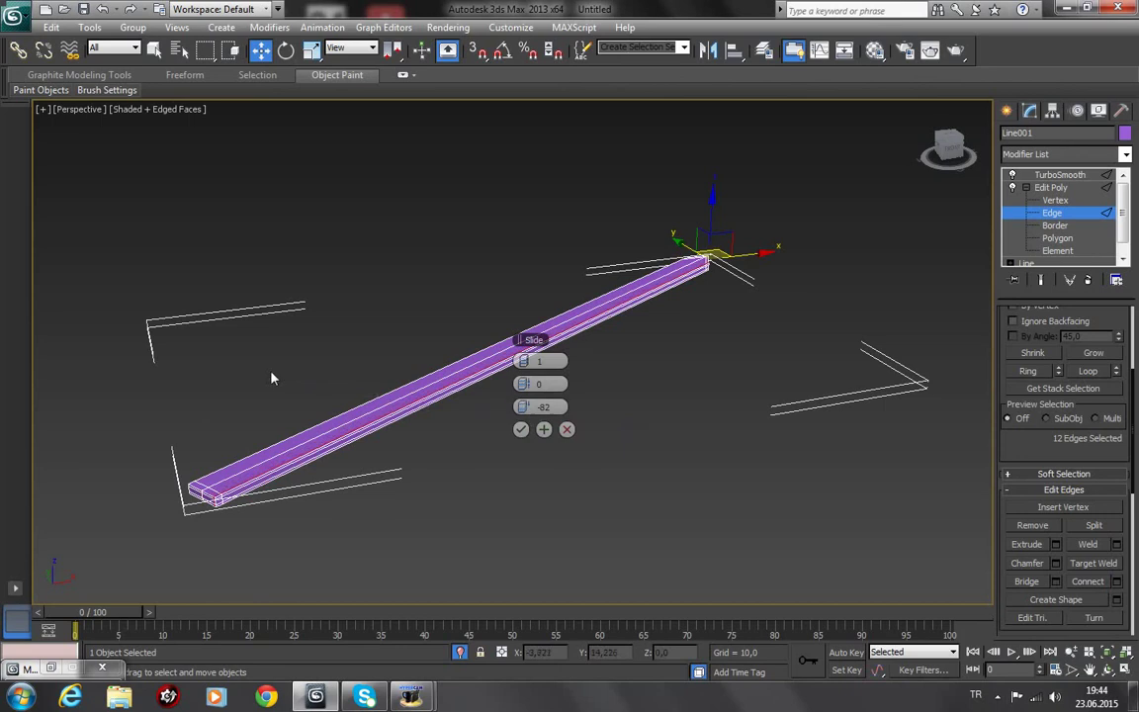
pyautogui.click(521, 429)
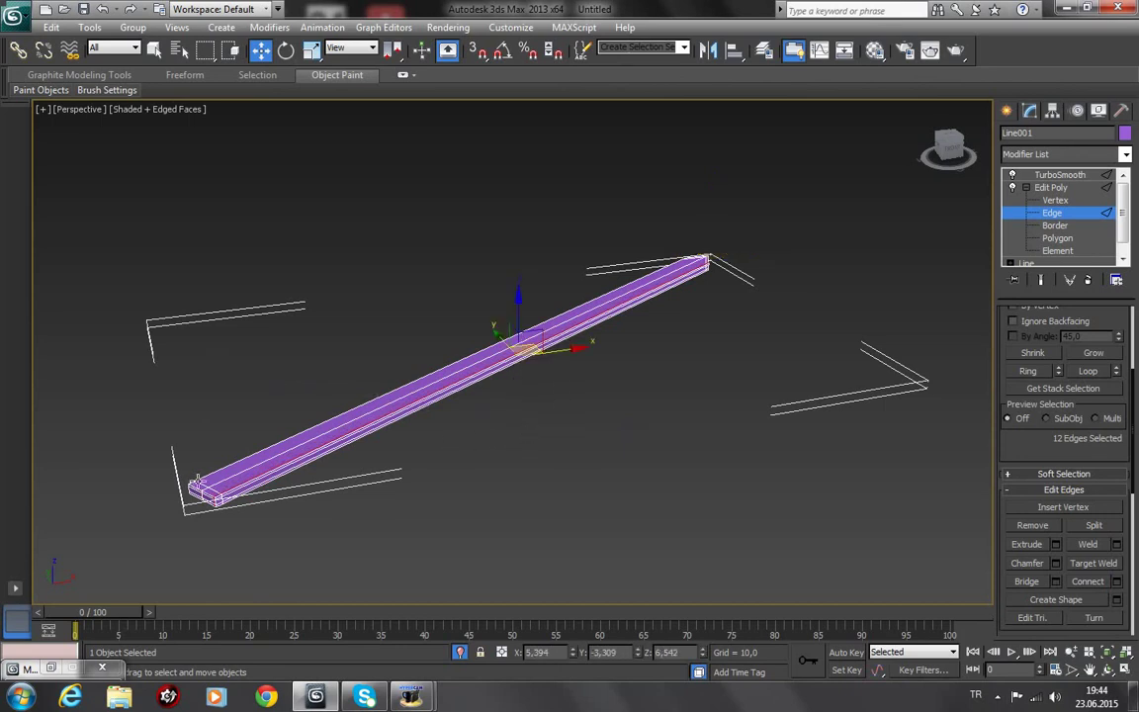
# Step: Add a matching edge loop at the left end, then return to the TurboSmooth result
pyautogui.click(197, 483)
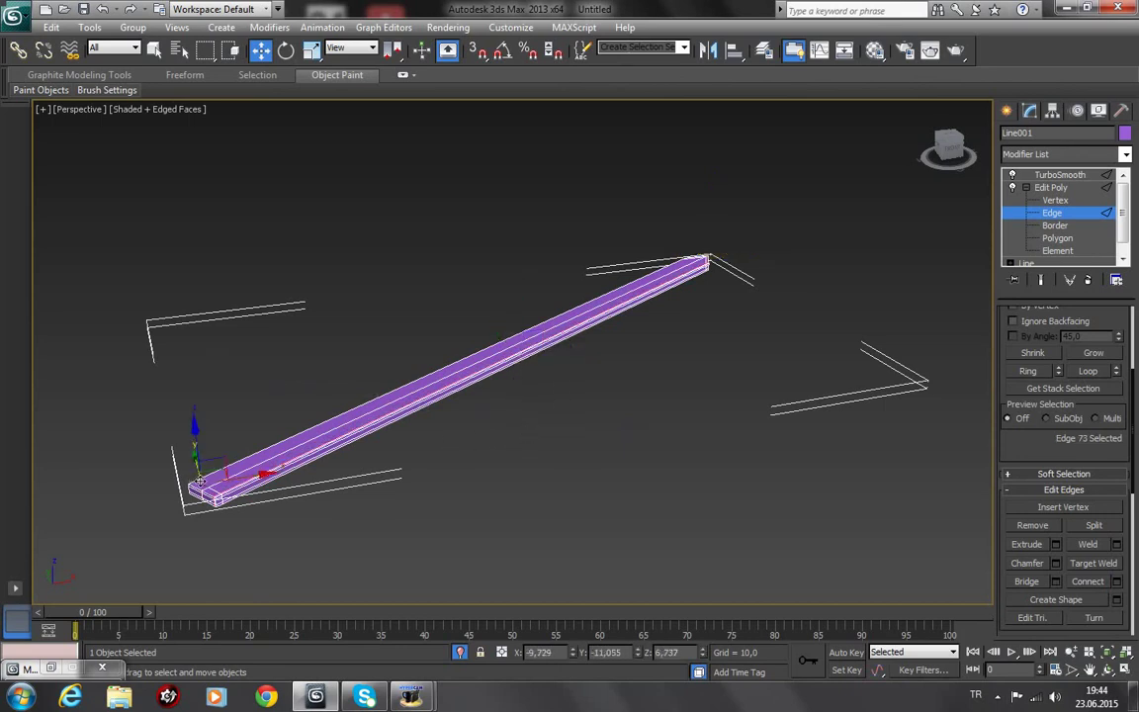
pyautogui.click(1027, 371)
pyautogui.click(1116, 582)
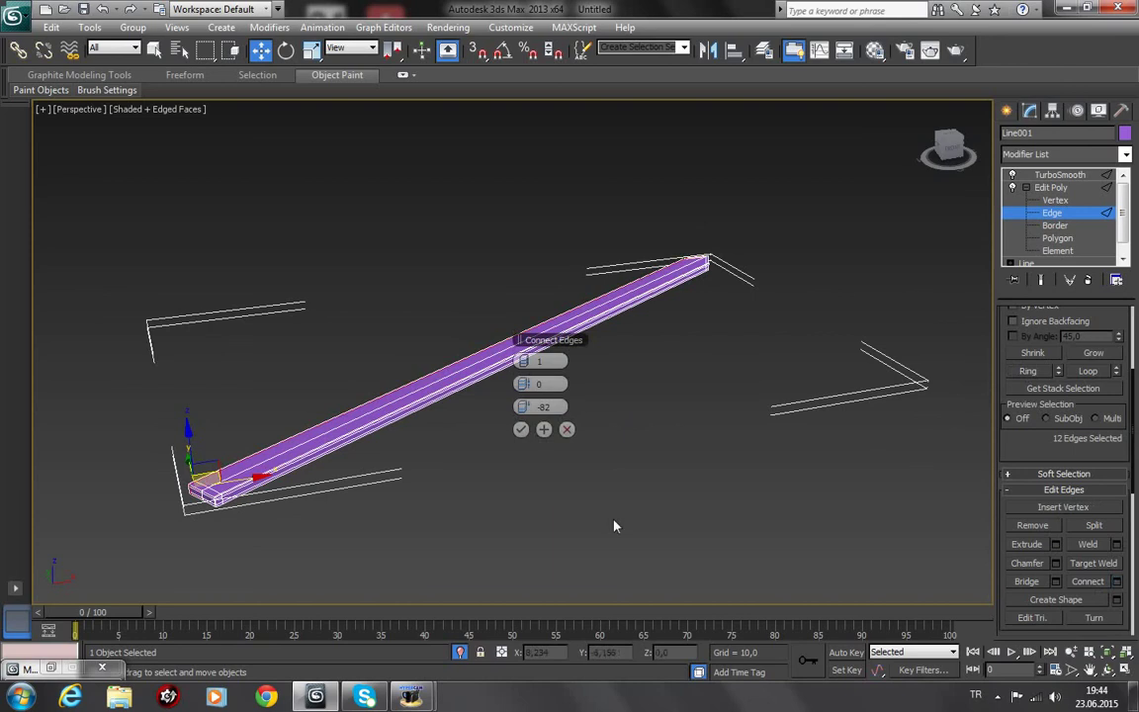
pyautogui.click(523, 432)
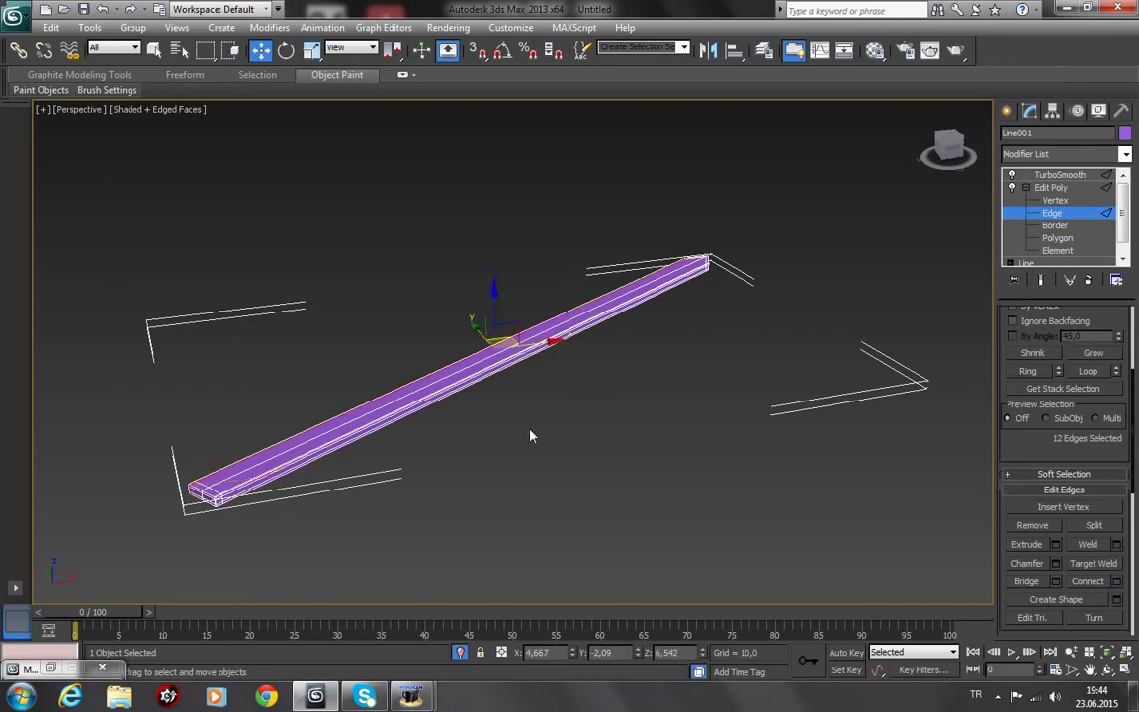
pyautogui.click(1059, 175)
pyautogui.click(902, 238)
pyautogui.press('F4')
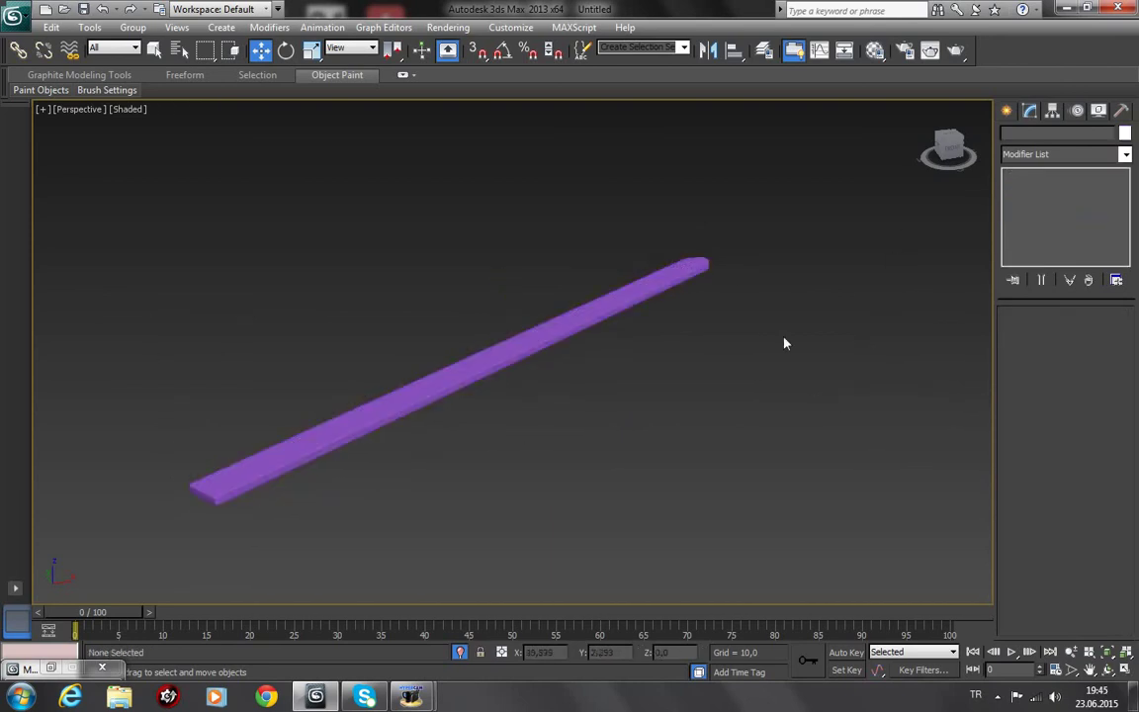
pyautogui.click(1106, 670)
pyautogui.moveTo(686, 394)
pyautogui.mouseDown()
pyautogui.moveTo(557, 432)
pyautogui.moveTo(427, 338)
pyautogui.moveTo(465, 356)
pyautogui.moveTo(458, 331)
pyautogui.moveTo(481, 297)
pyautogui.moveTo(557, 378)
pyautogui.moveTo(519, 341)
pyautogui.moveTo(529, 335)
pyautogui.mouseUp()
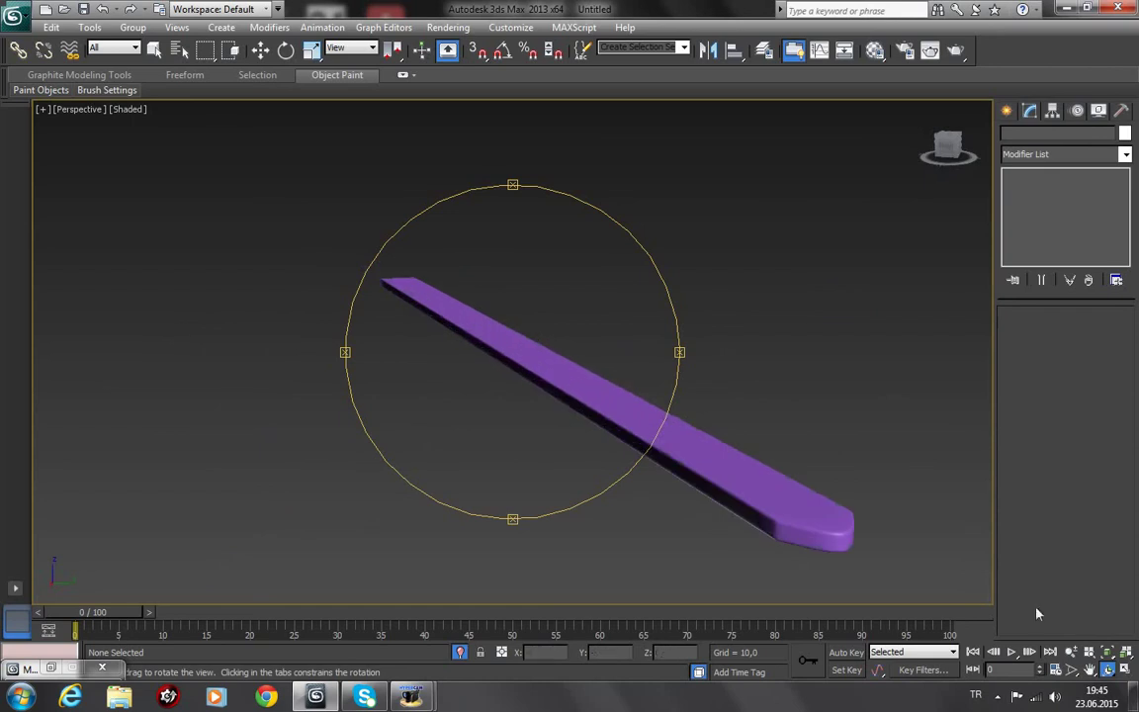
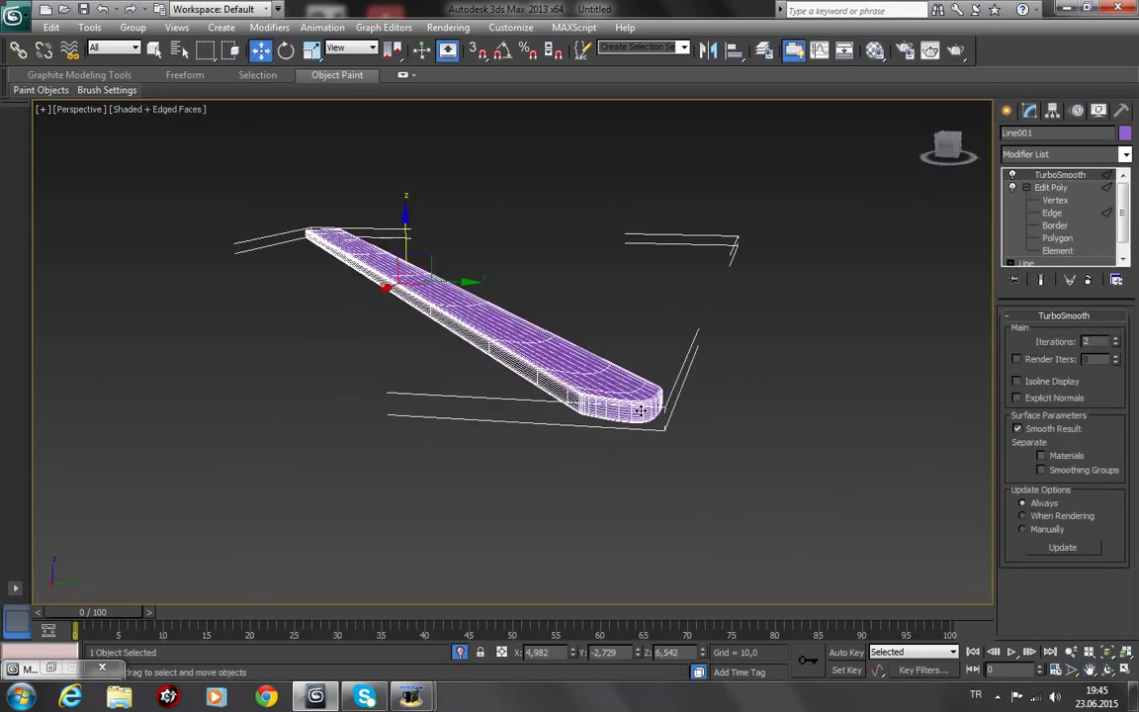
# Step: In Edge mode, select the edges at the clock hand's tip end
pyautogui.click(1051, 213)
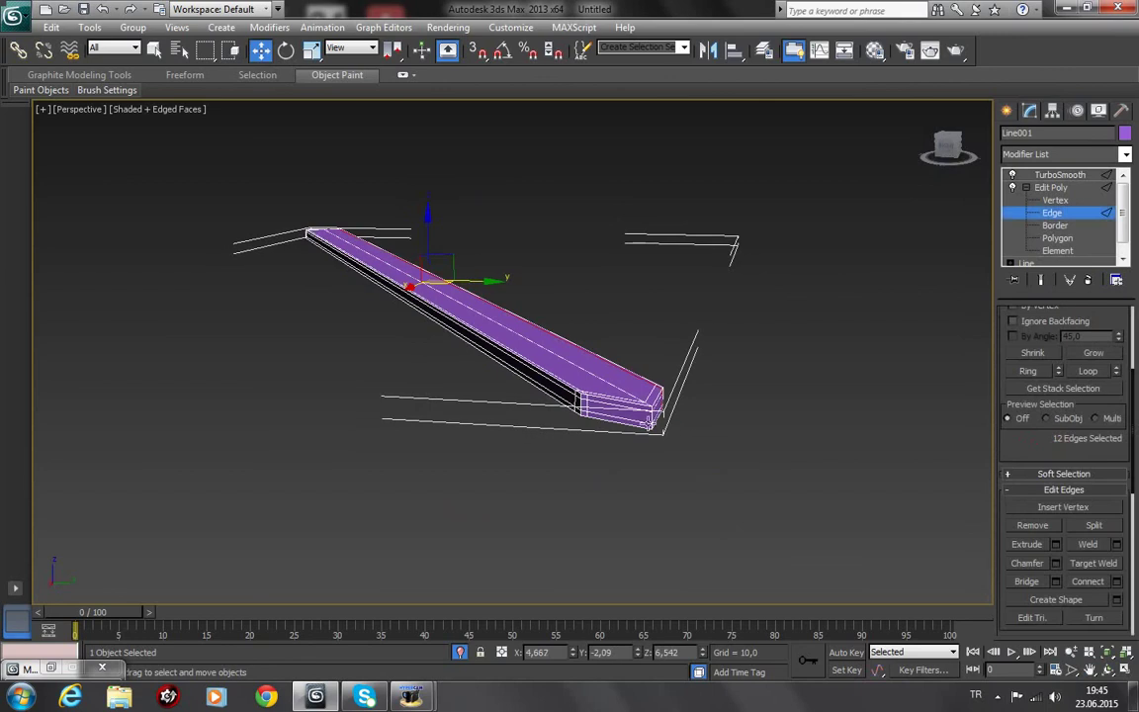
pyautogui.click(638, 409)
pyautogui.scroll(3, 689, 436)
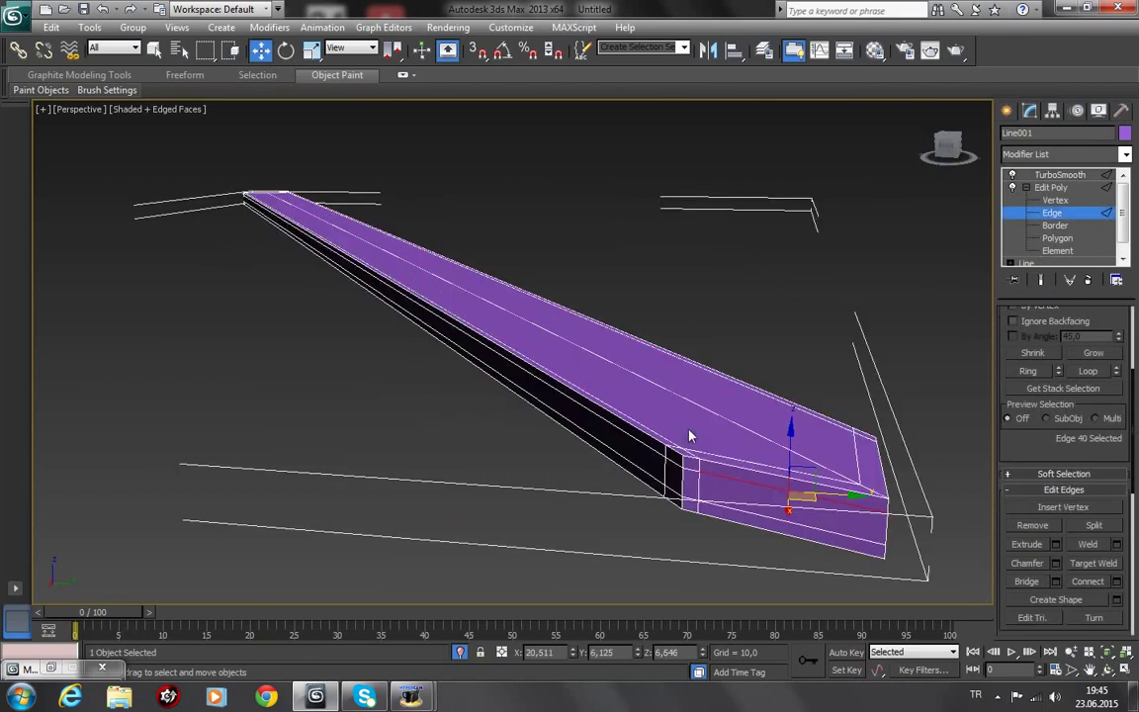
pyautogui.keyDown('ctrl'); pyautogui.click(887, 527); pyautogui.keyUp('ctrl')
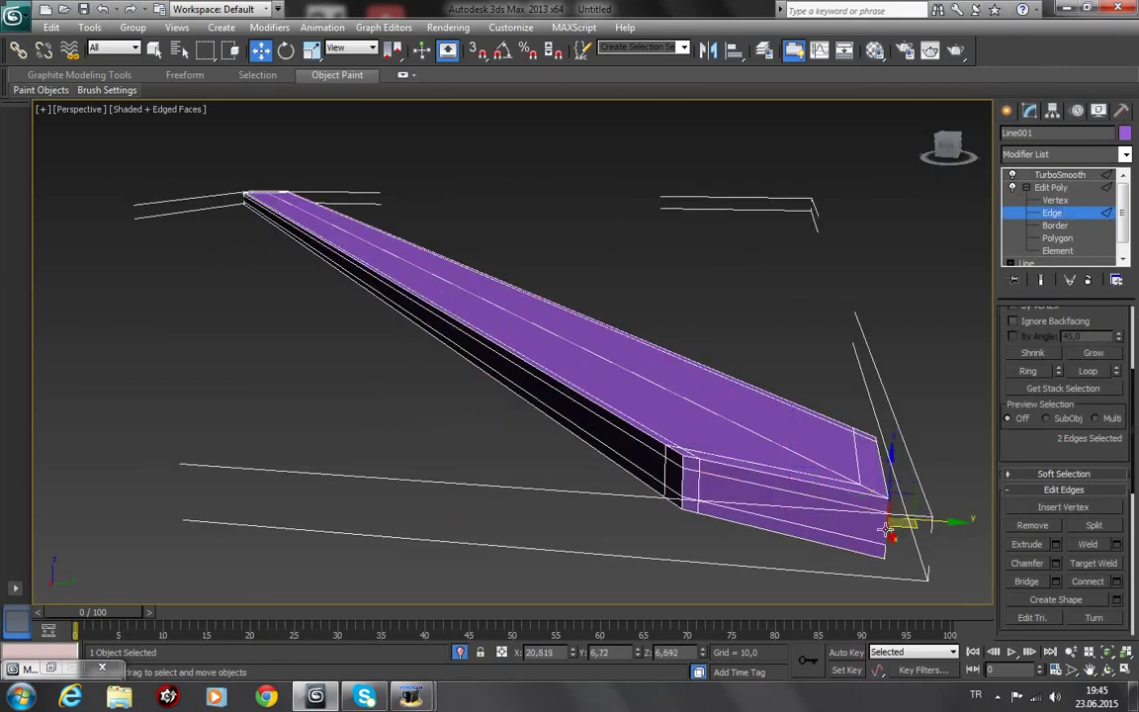
pyautogui.keyDown('ctrl'); pyautogui.click(891, 552); pyautogui.keyUp('ctrl')
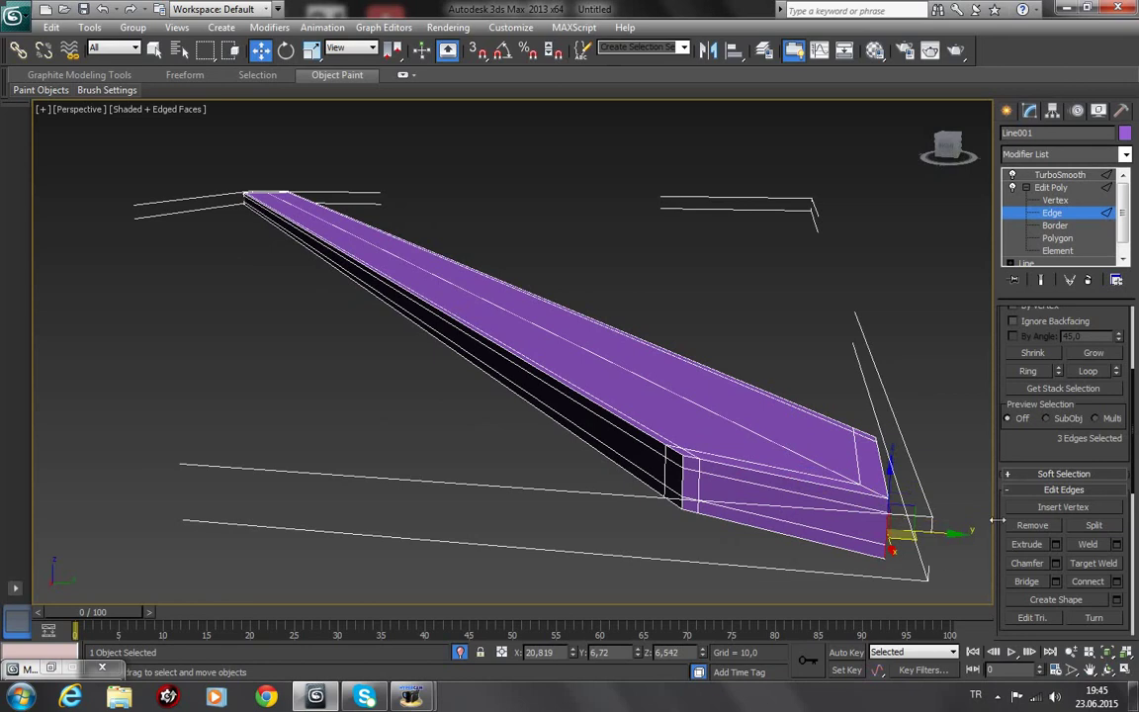
pyautogui.moveTo(1020, 450); pyautogui.dragTo(1044, 373)
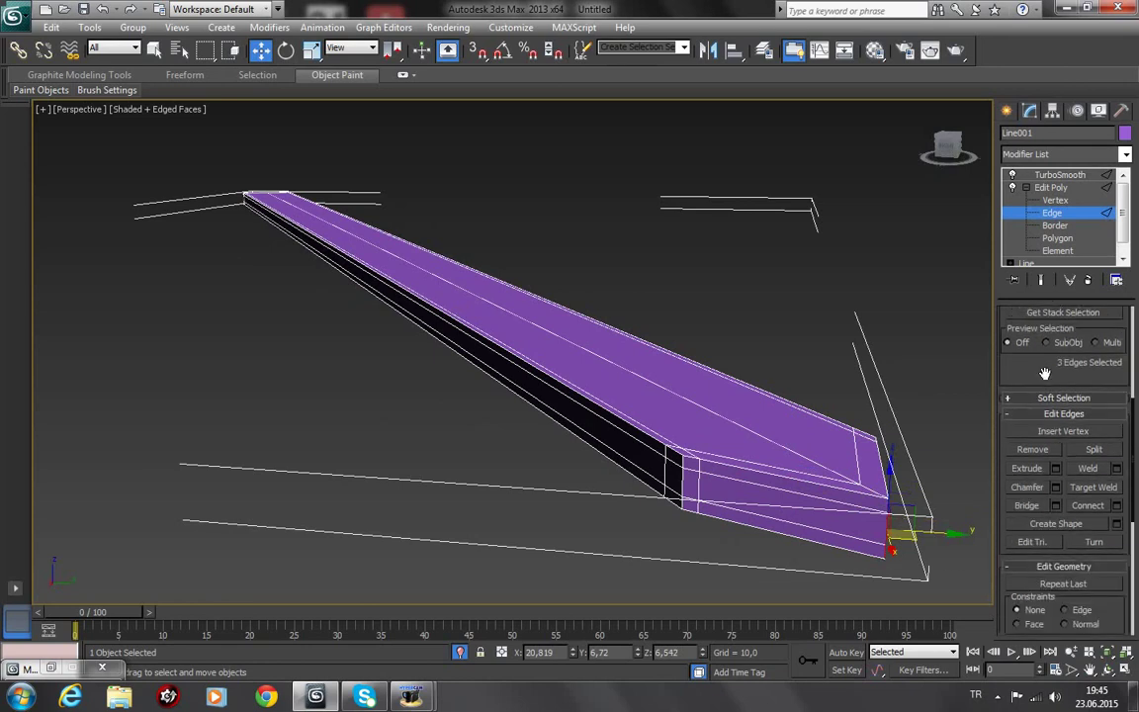
# Step: Chamfer the selected tip edges by 0,043 and return to the TurboSmooth result
pyautogui.click(1056, 487)
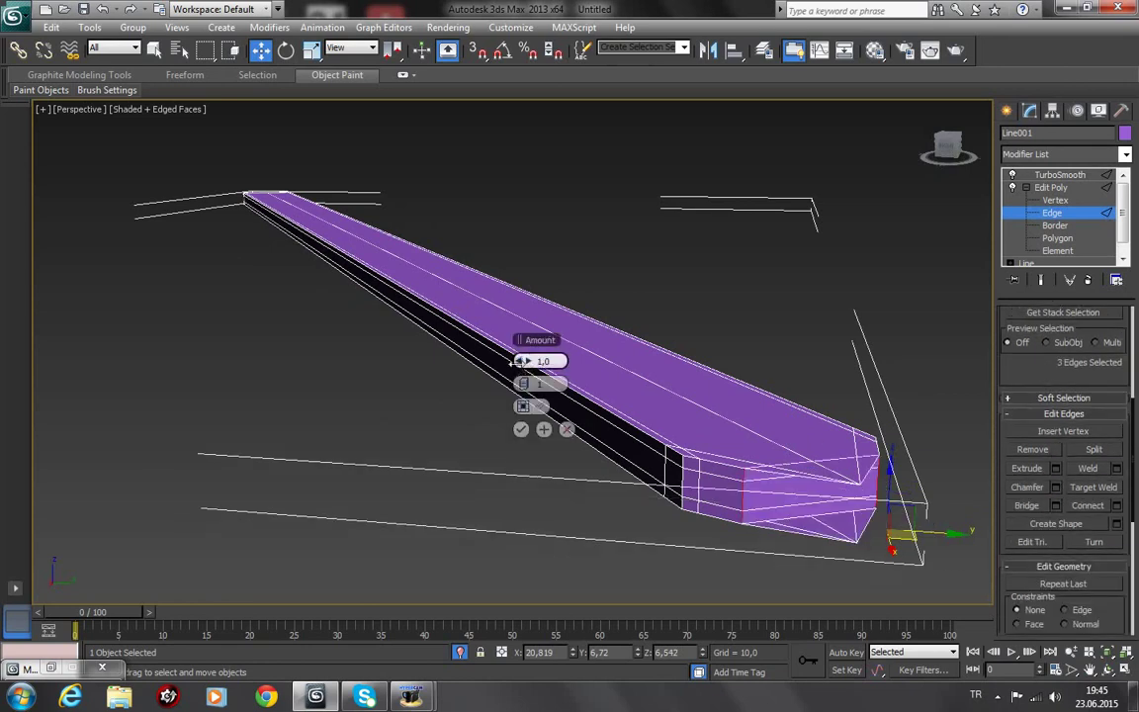
pyautogui.moveTo(513, 362); pyautogui.dragTo(513, 362)
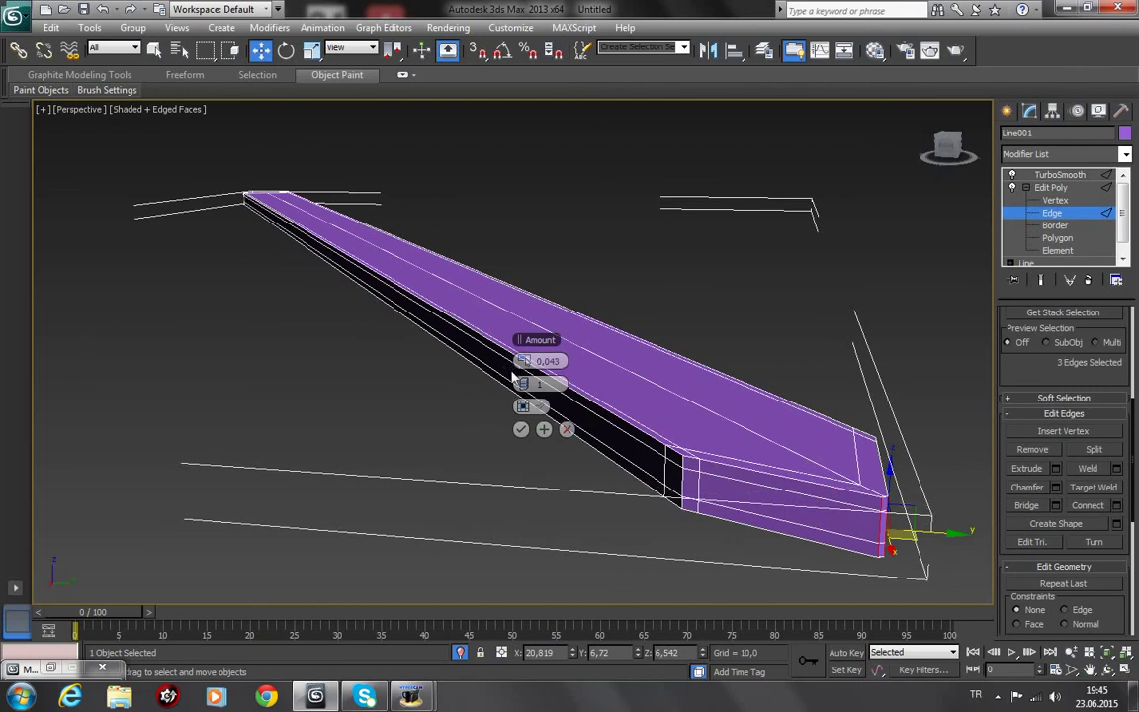
pyautogui.click(521, 429)
pyautogui.click(1060, 175)
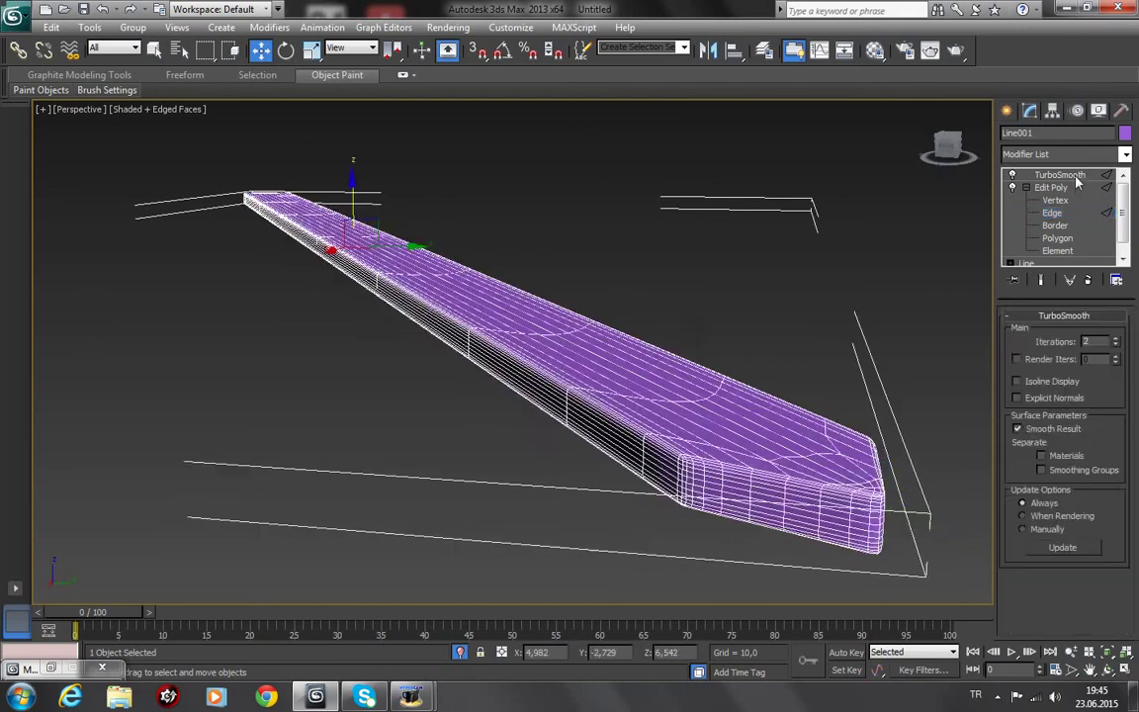
# Step: Turn off edged faces with F4 and orbit around the clock hand
pyautogui.click(765, 202)
pyautogui.press('F4')
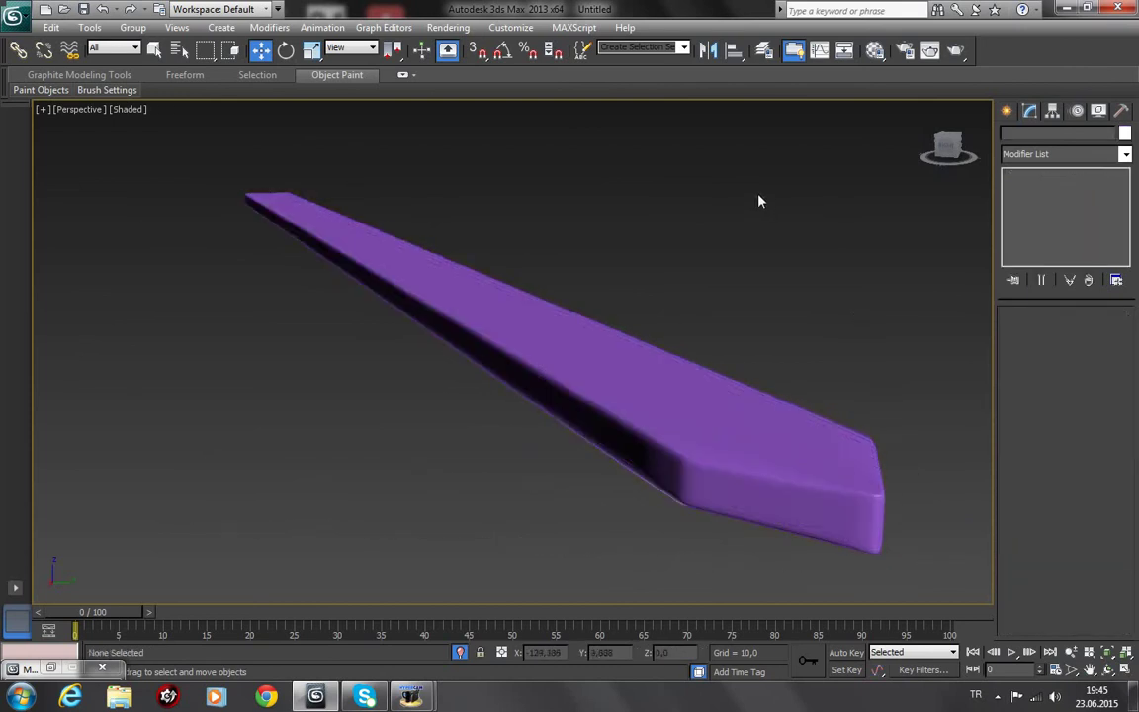
pyautogui.click(1108, 668)
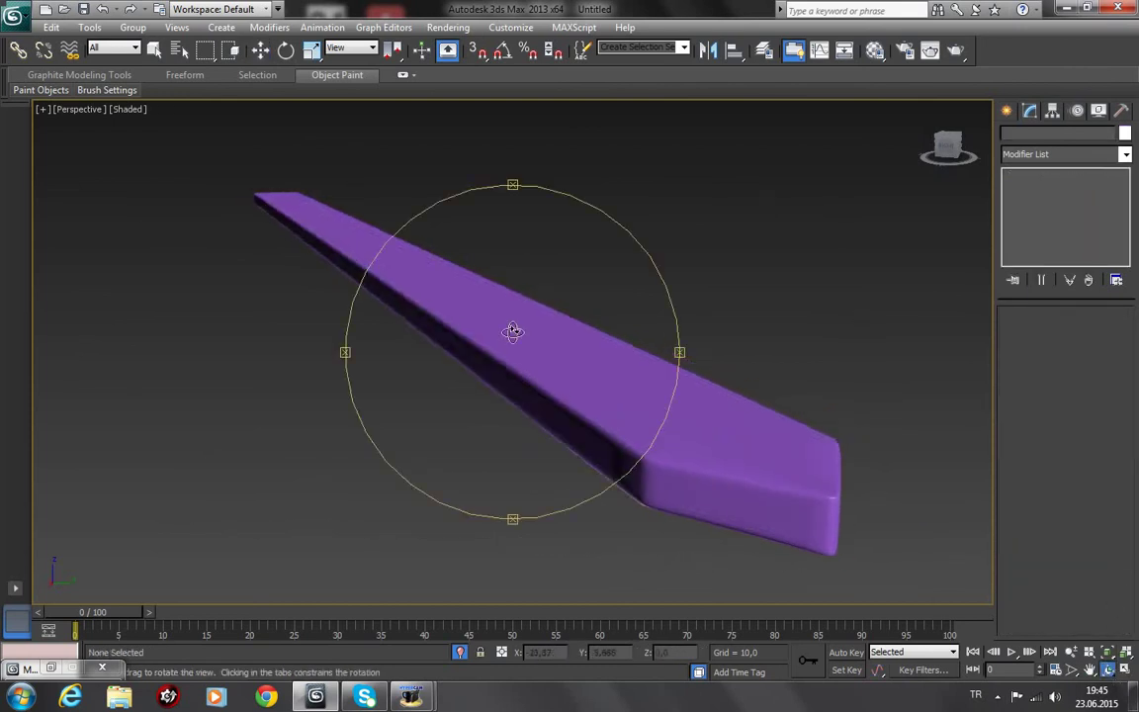
pyautogui.moveTo(513, 330)
pyautogui.mouseDown()
pyautogui.moveTo(600, 375)
pyautogui.moveTo(582, 373)
pyautogui.moveTo(756, 328)
pyautogui.moveTo(564, 353)
pyautogui.moveTo(492, 283)
pyautogui.mouseUp()
# Step: Change the clock hand's object colour from purple to dark grey
pyautogui.click(260, 50)
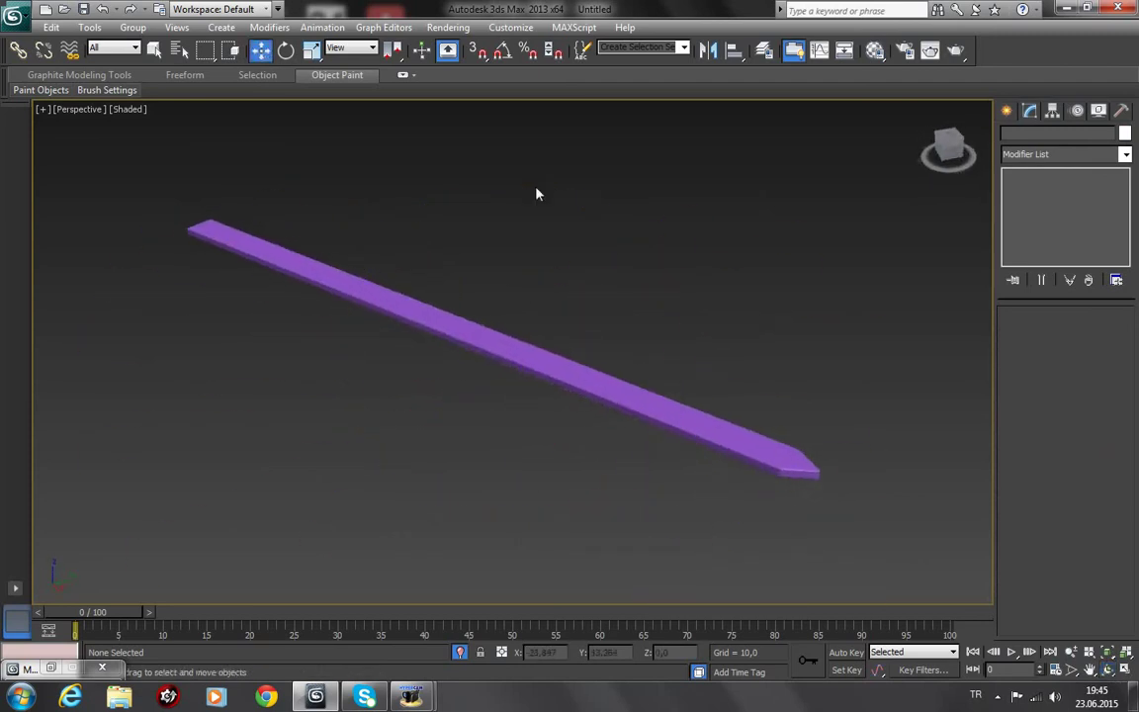
pyautogui.click(535, 362)
pyautogui.press('m')
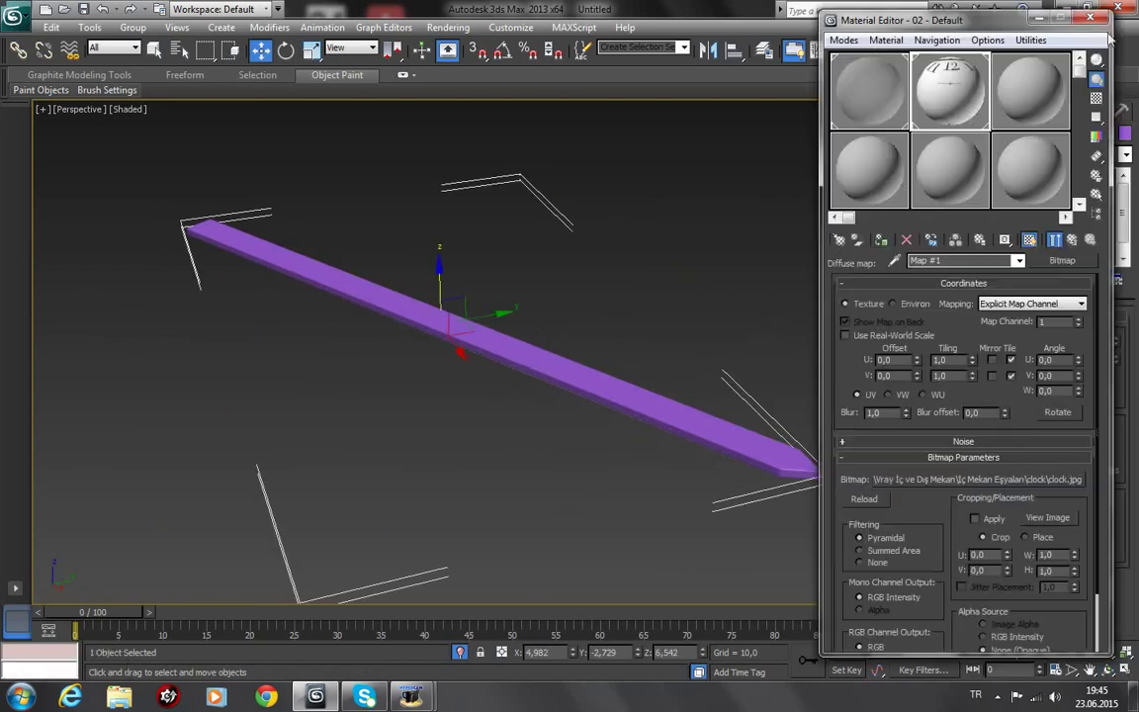
pyautogui.click(1038, 19)
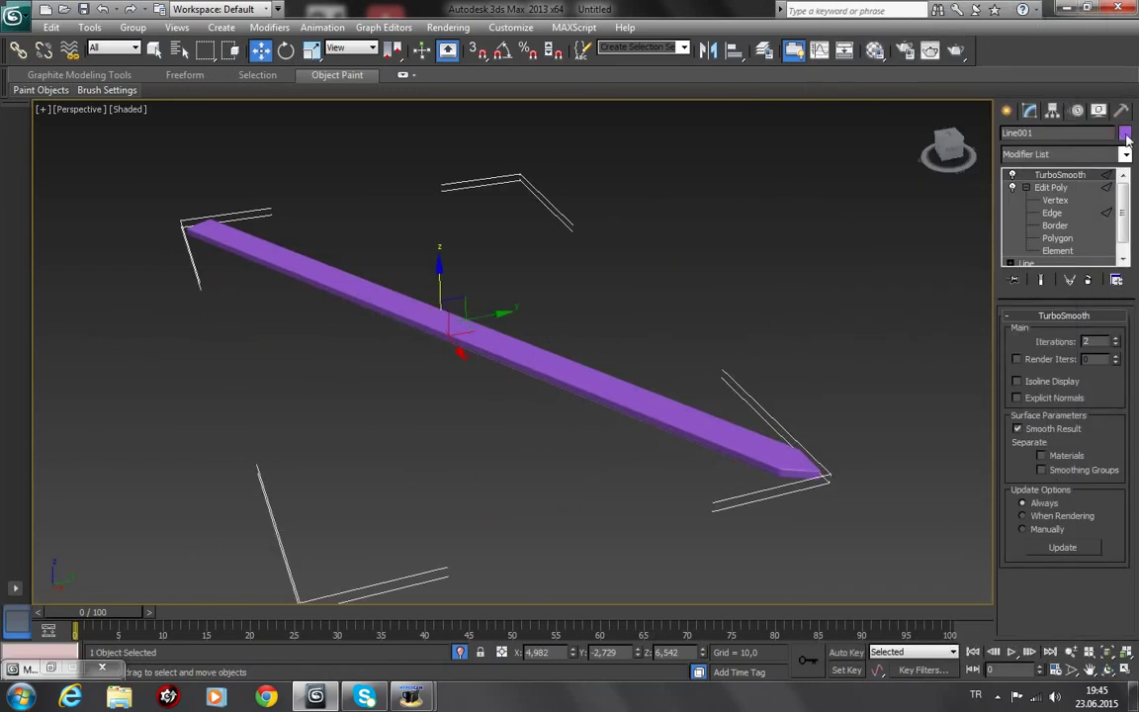
pyautogui.click(1124, 134)
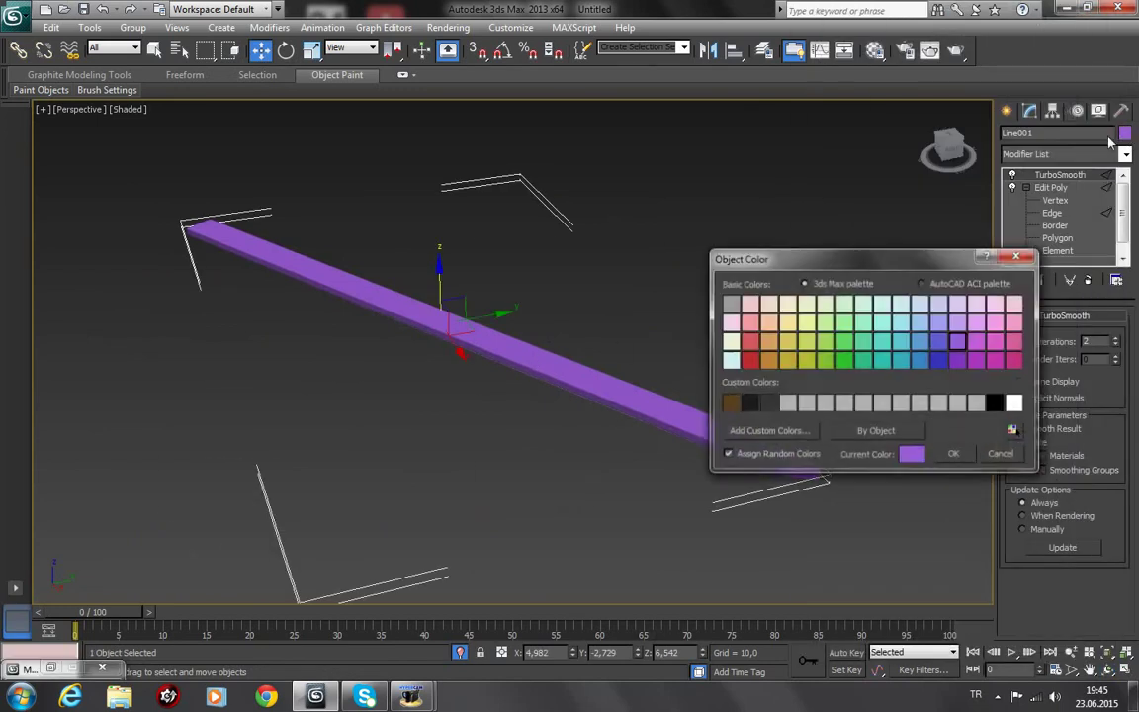
pyautogui.click(769, 403)
pyautogui.click(954, 455)
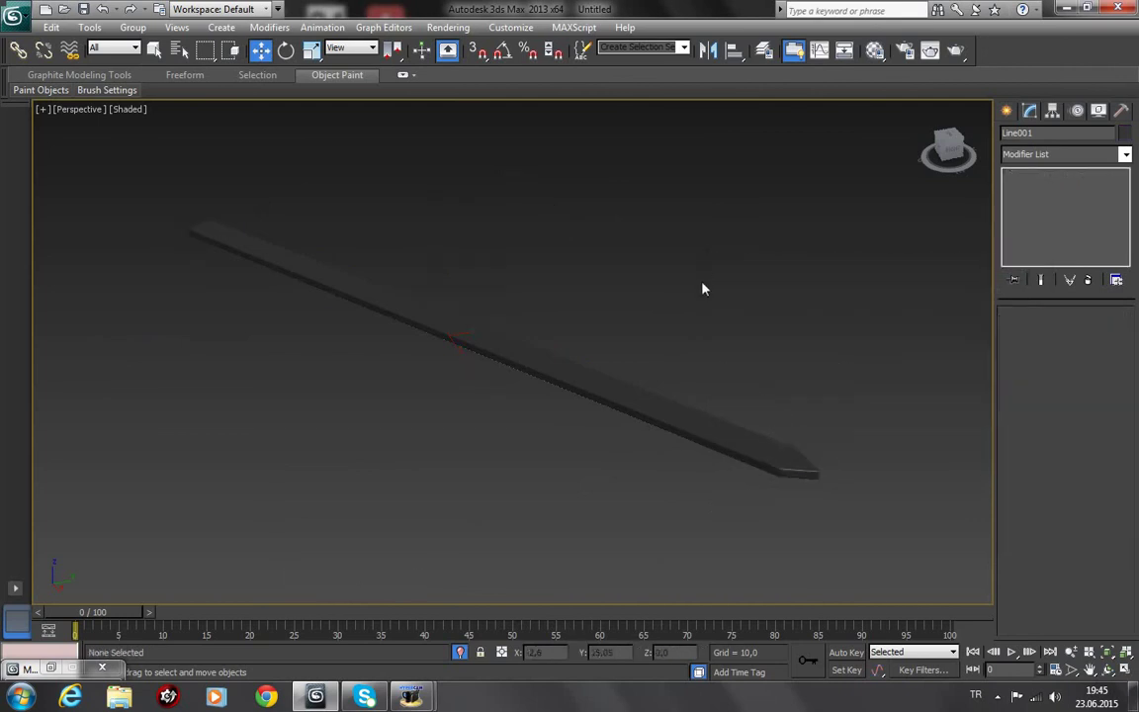
# Step: End isolation and frame the front of the whole clock in the viewport
pyautogui.rightClick(550, 378)
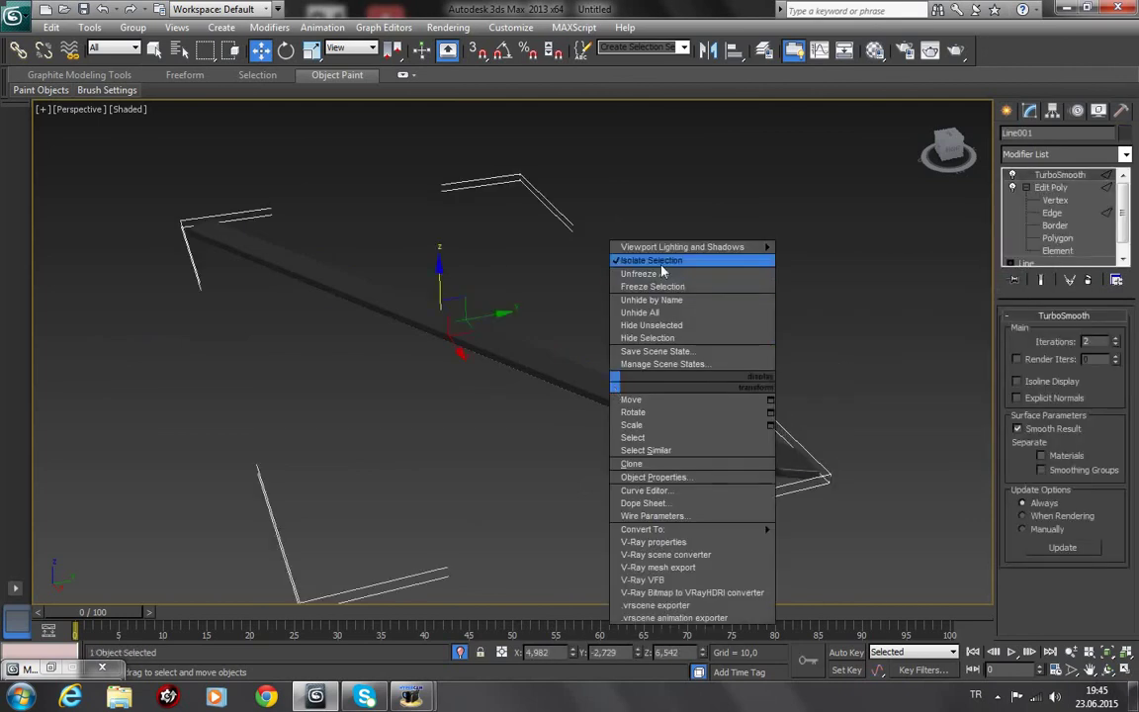
pyautogui.click(618, 255)
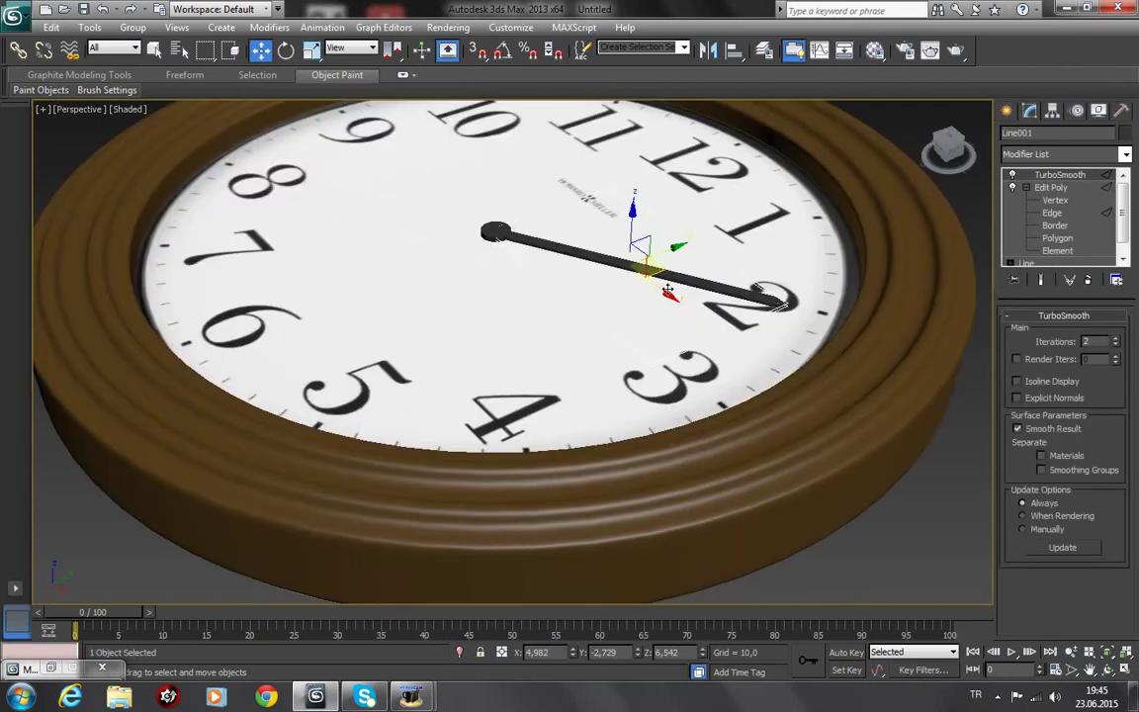
pyautogui.click(1107, 669)
pyautogui.moveTo(587, 387)
pyautogui.mouseDown()
pyautogui.moveTo(673, 440)
pyautogui.moveTo(625, 388)
pyautogui.moveTo(579, 394)
pyautogui.moveTo(587, 373)
pyautogui.moveTo(597, 381)
pyautogui.moveTo(578, 364)
pyautogui.moveTo(562, 369)
pyautogui.moveTo(575, 356)
pyautogui.moveTo(536, 361)
pyautogui.moveTo(487, 338)
pyautogui.moveTo(508, 326)
pyautogui.mouseUp()
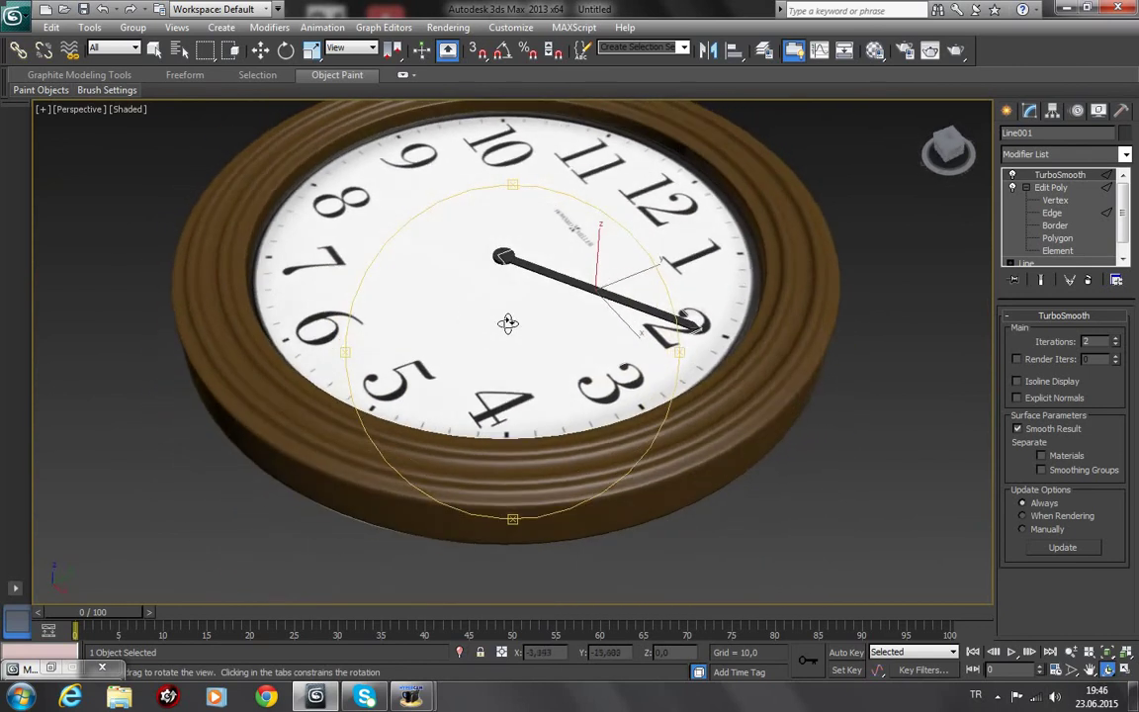
pyautogui.click(1089, 669)
pyautogui.scroll(3, 893, 519)
pyautogui.scroll(2, 679, 440)
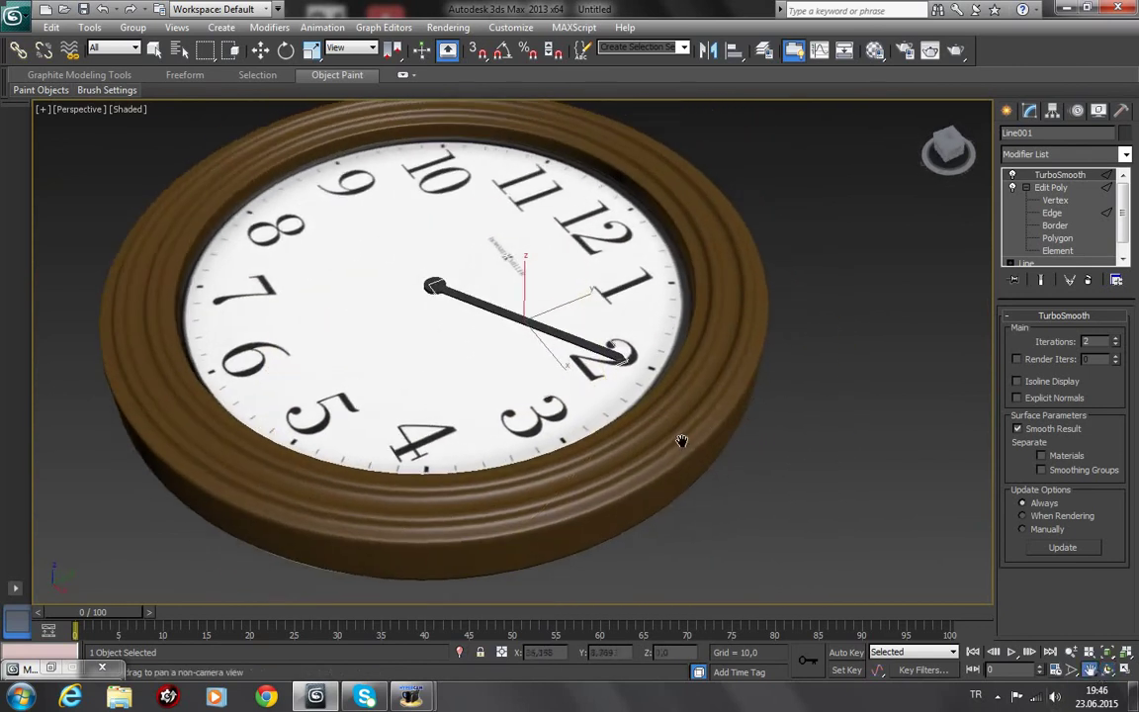
pyautogui.moveTo(679, 440); pyautogui.dragTo(593, 347)
pyautogui.scroll(2, 527, 268)
# Step: Group the centre hub and the hand as Group001
pyautogui.click(260, 50)
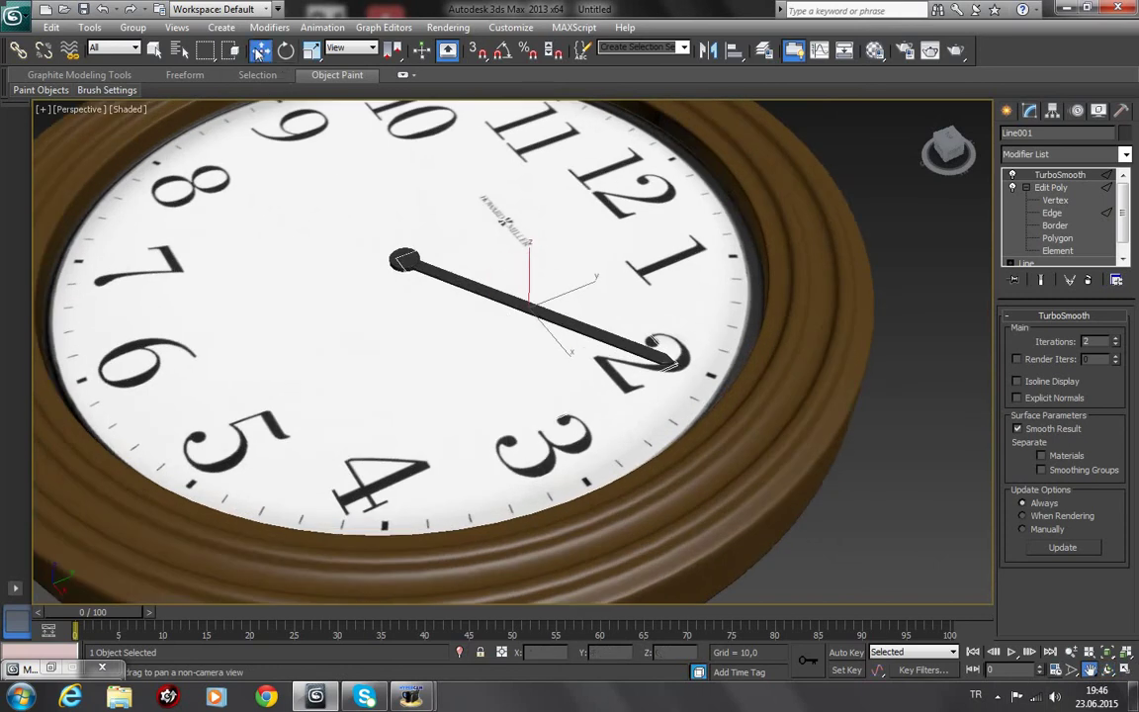
pyautogui.click(830, 420)
pyautogui.click(438, 282)
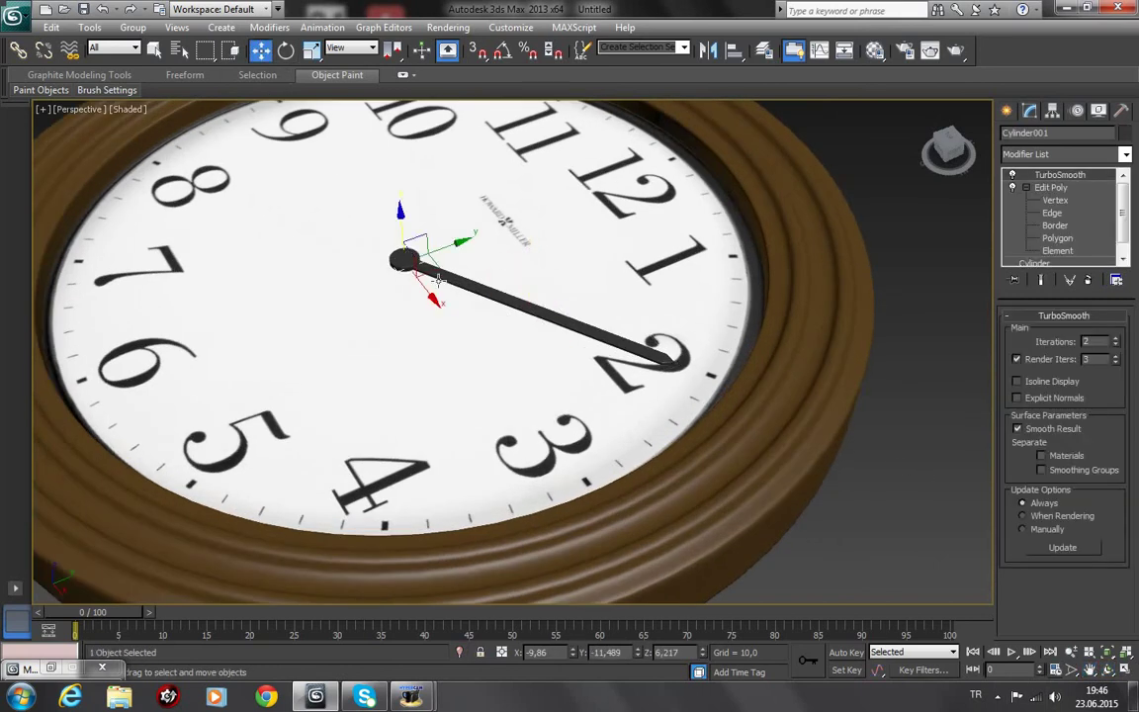
pyautogui.keyDown('ctrl'); pyautogui.click(437, 271); pyautogui.keyUp('ctrl')
pyautogui.click(133, 27)
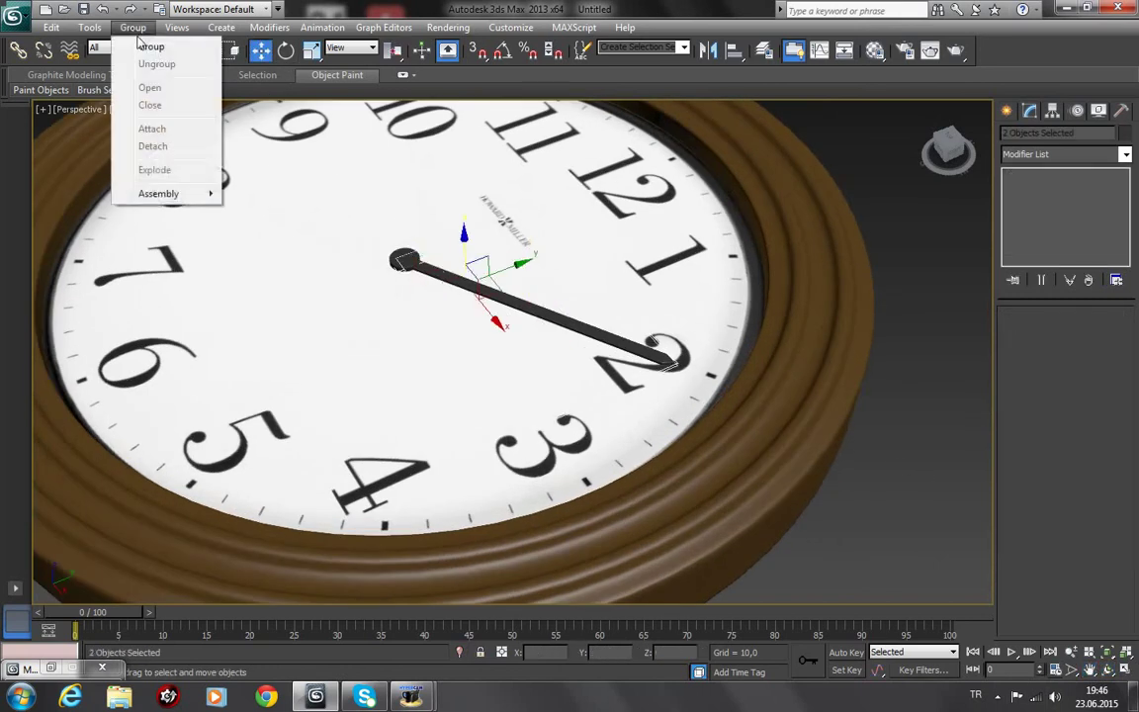
pyautogui.click(148, 46)
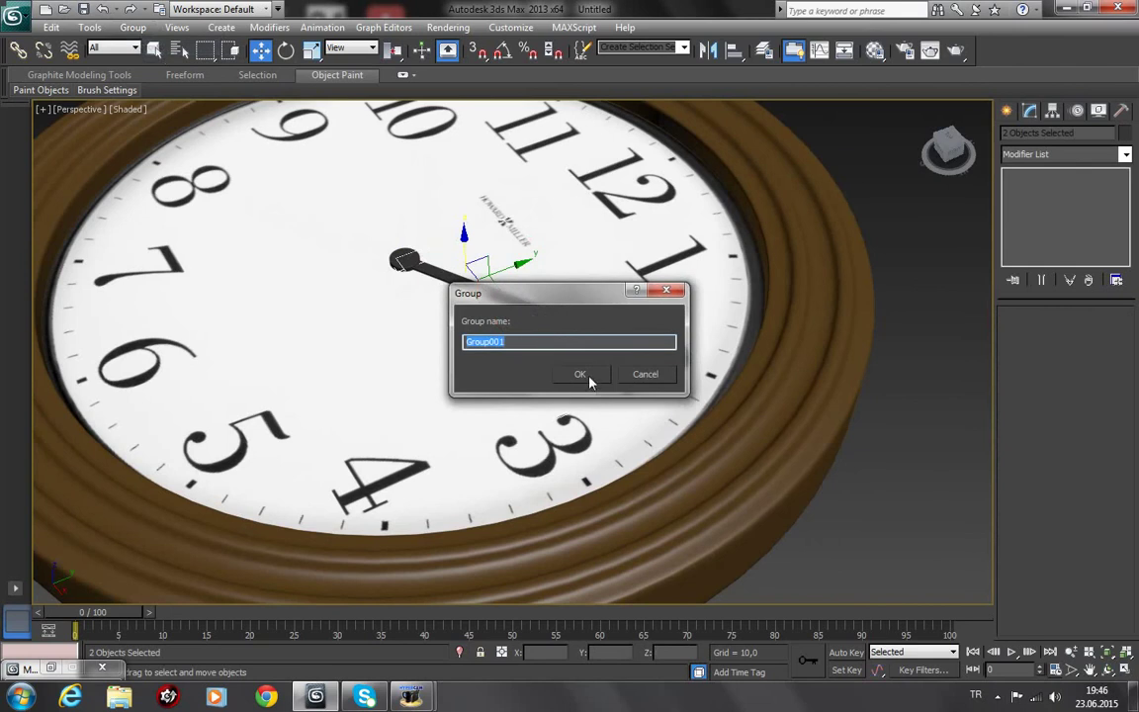
pyautogui.click(583, 375)
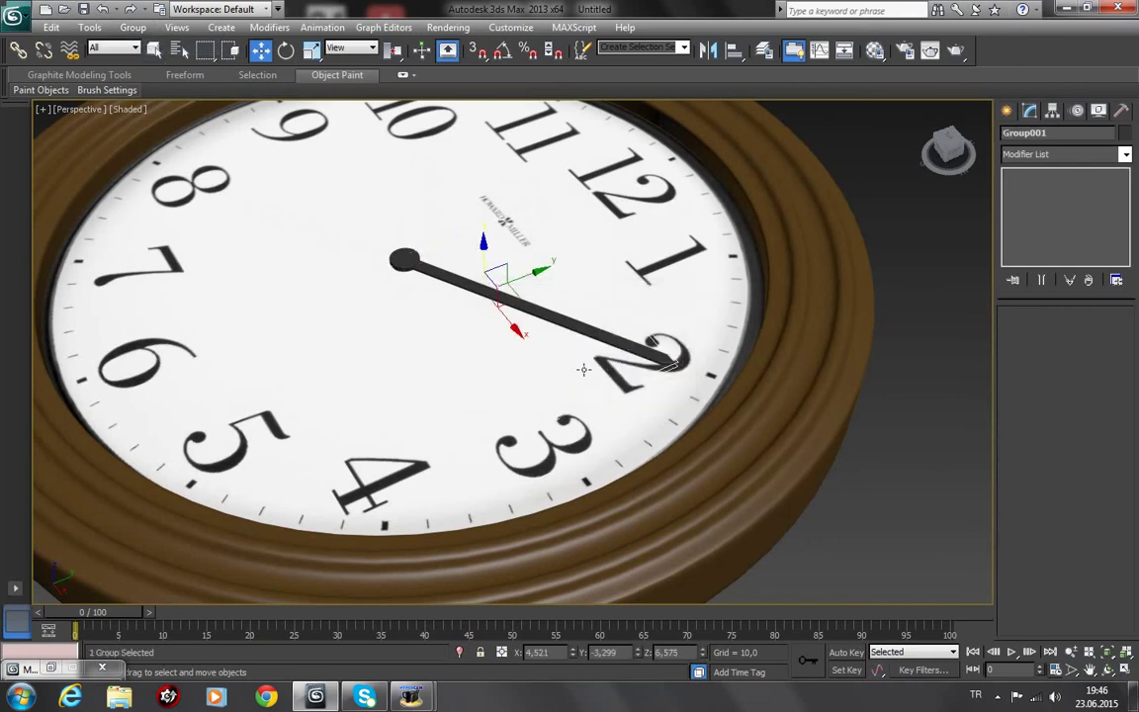
pyautogui.click(932, 389)
# Step: Clone the hand upward on Z and scale the copy down to about 71%
pyautogui.keyDown('shift'); pyautogui.moveTo(483, 243); pyautogui.dragTo(483, 241); pyautogui.keyUp('shift')
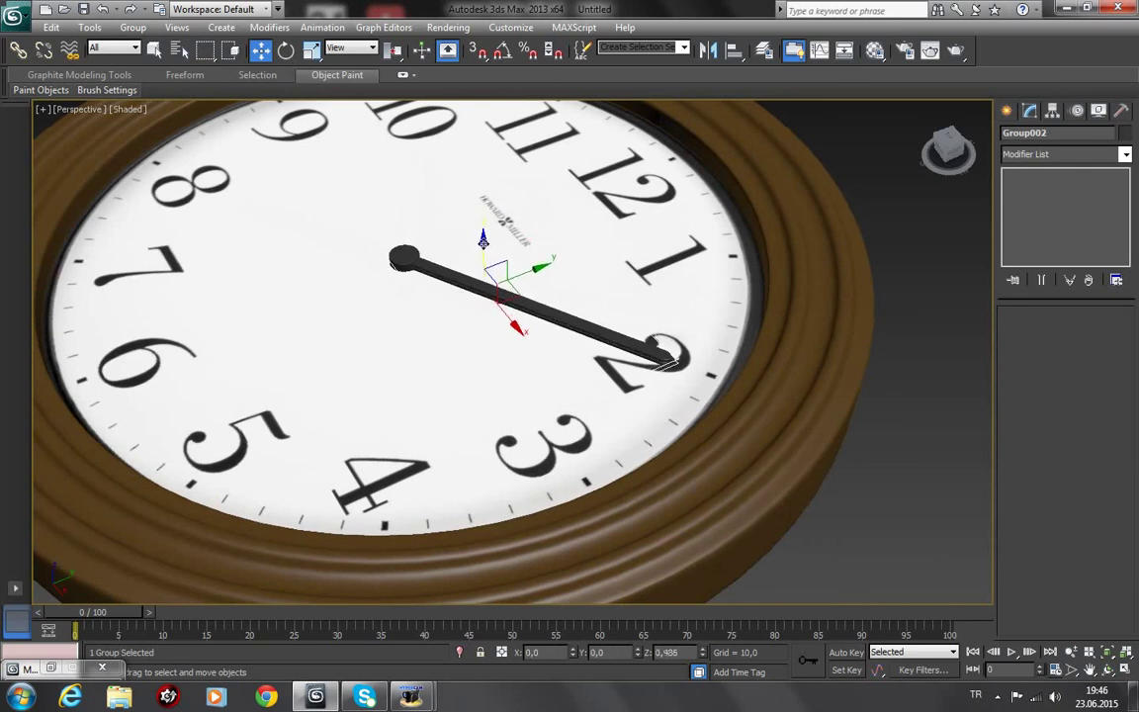
pyautogui.press('Return')
pyautogui.click(312, 50)
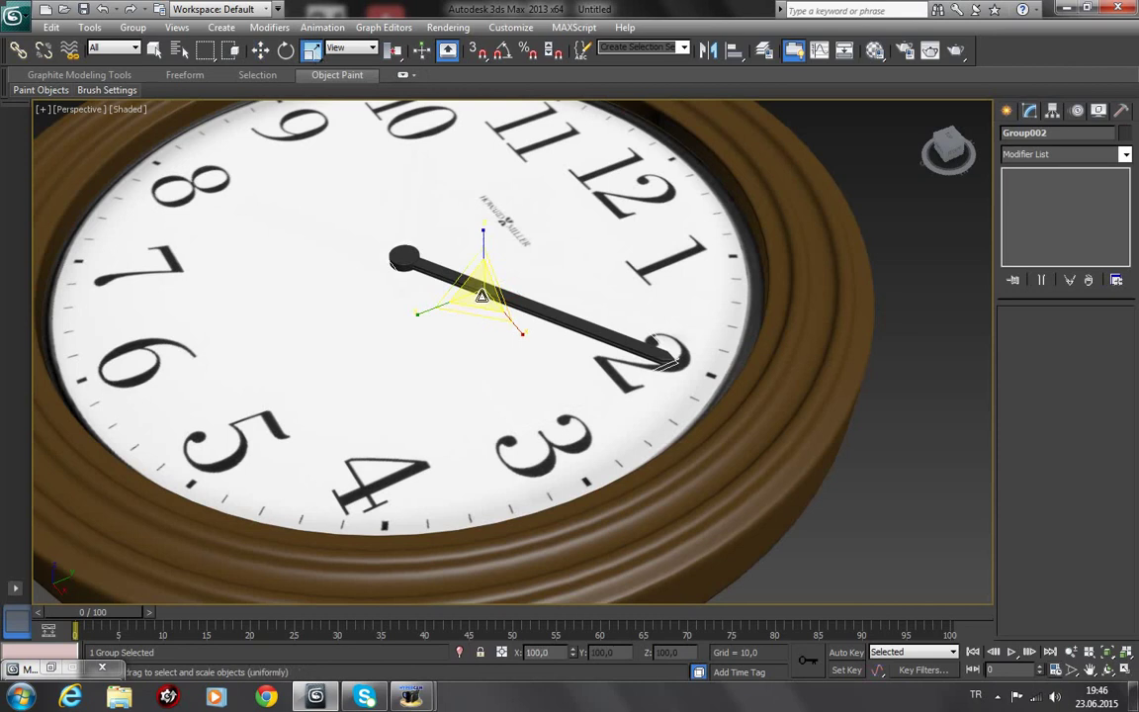
pyautogui.moveTo(482, 294); pyautogui.dragTo(496, 327)
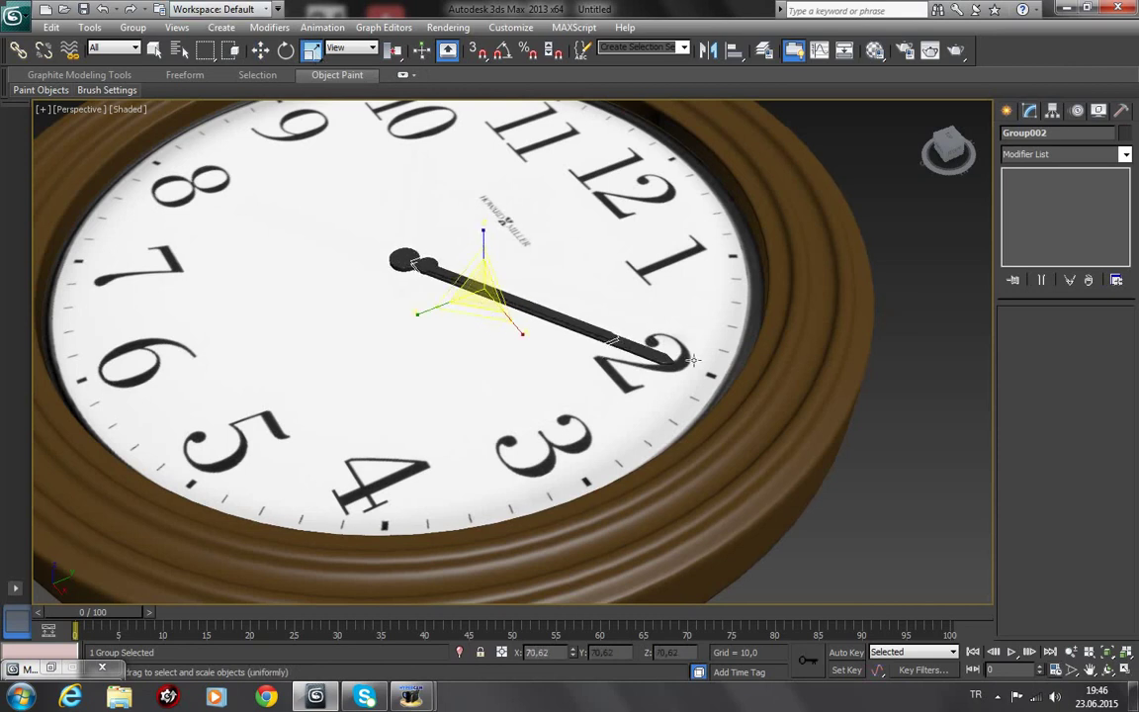
# Step: In Top view, move the copied hand so its end sits on the centre knob
pyautogui.press('t')
pyautogui.scroll(5, 841, 304)
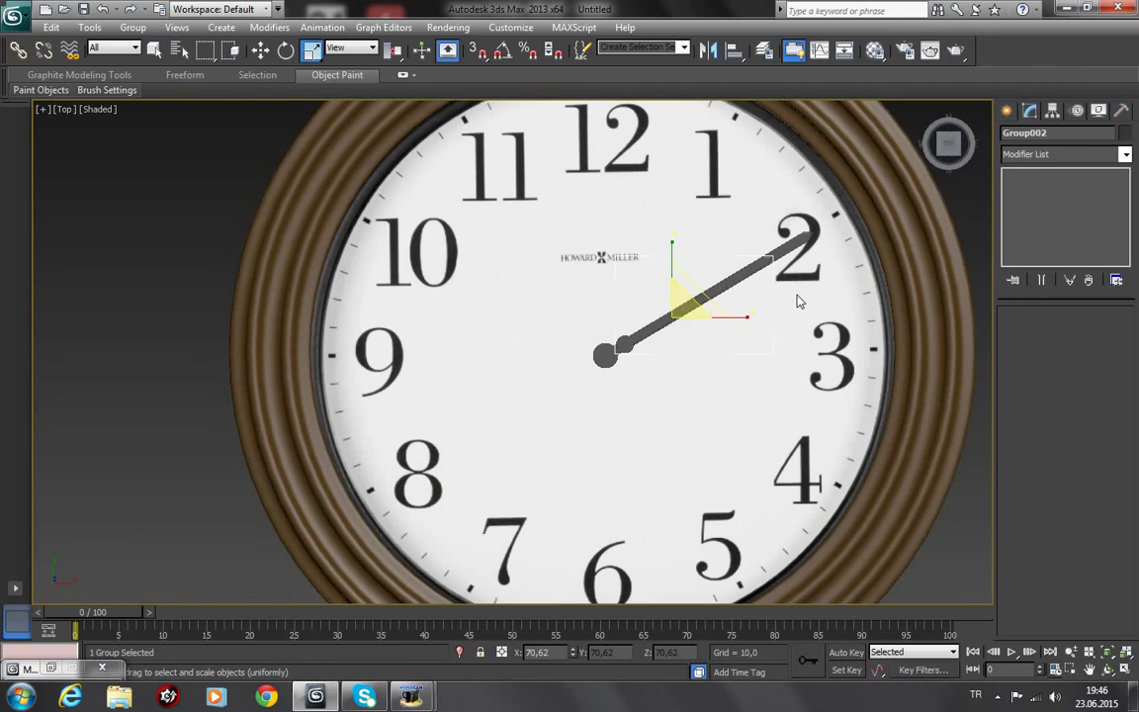
pyautogui.moveTo(890, 445); pyautogui.dragTo(844, 445, button='middle')
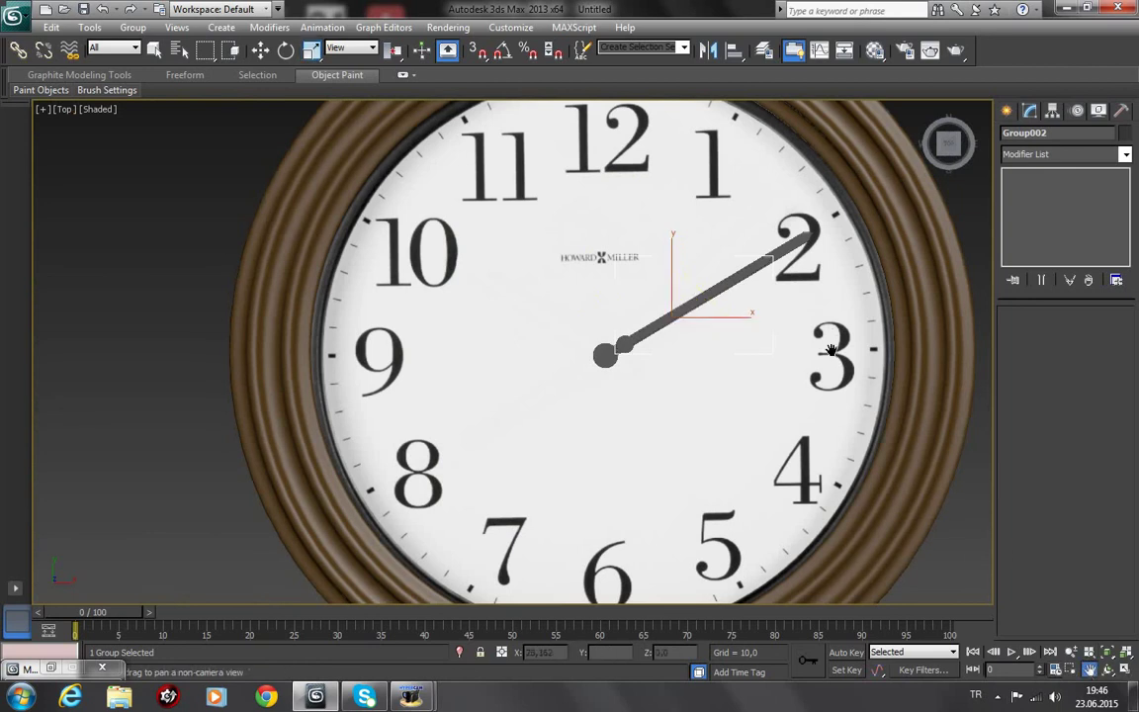
pyautogui.press('w')
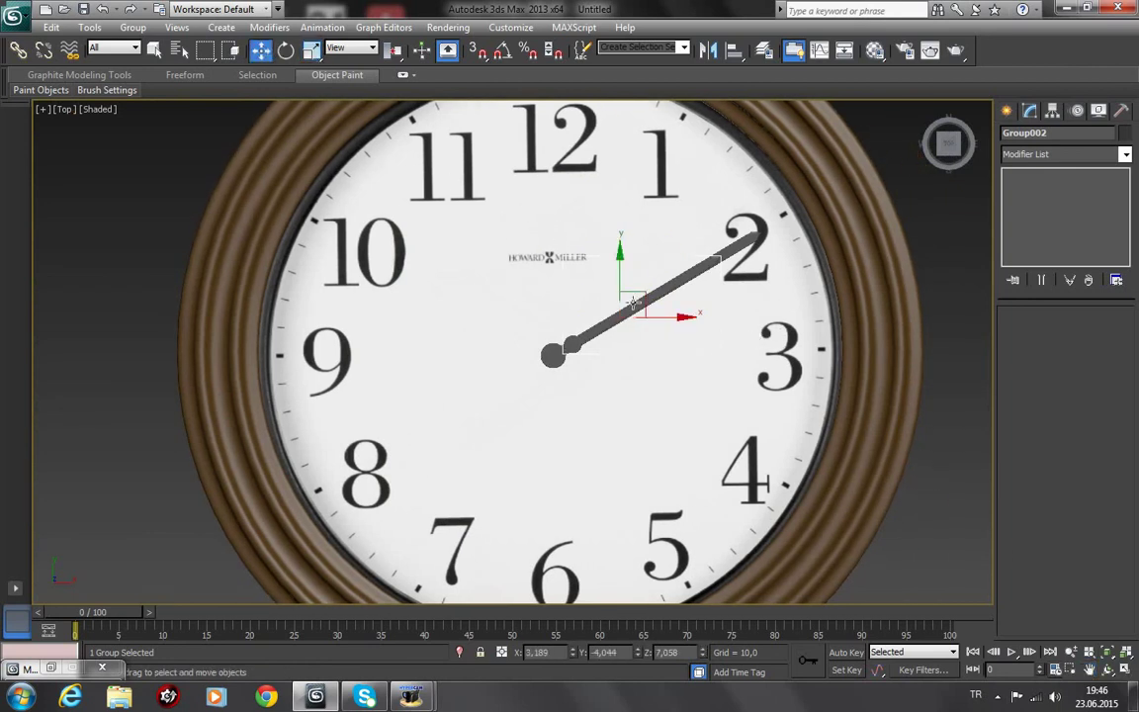
pyautogui.moveTo(633, 302); pyautogui.dragTo(624, 303)
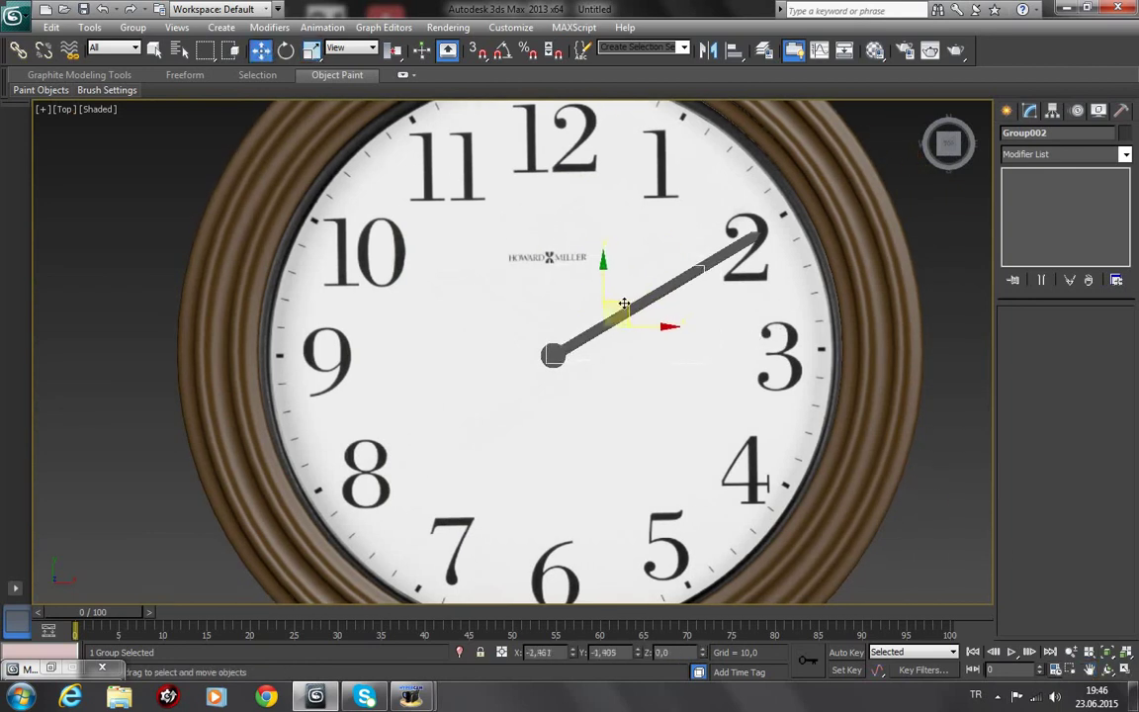
pyautogui.moveTo(624, 304); pyautogui.dragTo(621, 305)
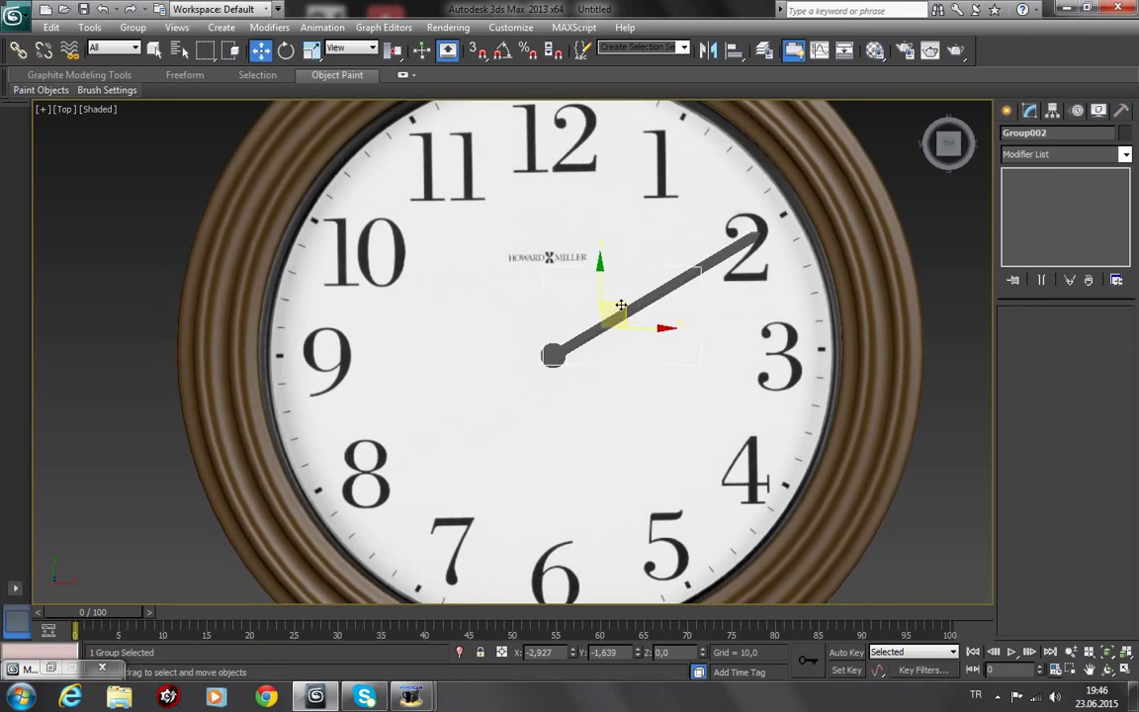
# Step: Rotate the copied hand about 110° on Z, then delete it
pyautogui.click(286, 51)
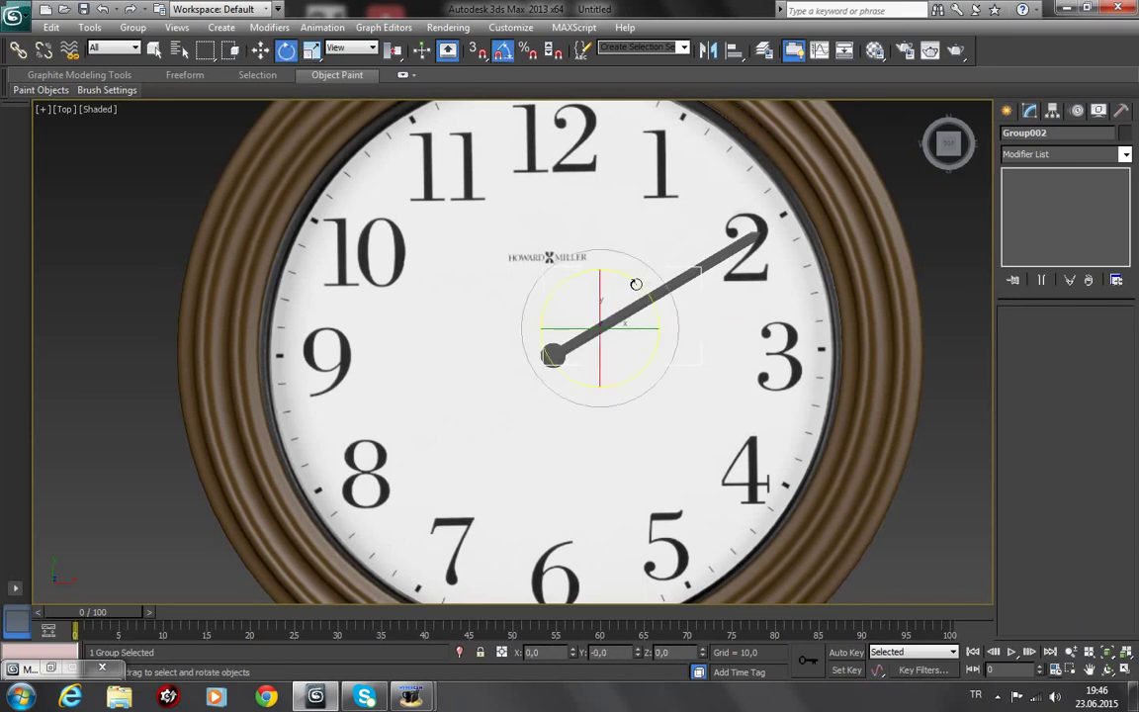
pyautogui.moveTo(636, 283); pyautogui.dragTo(547, 256)
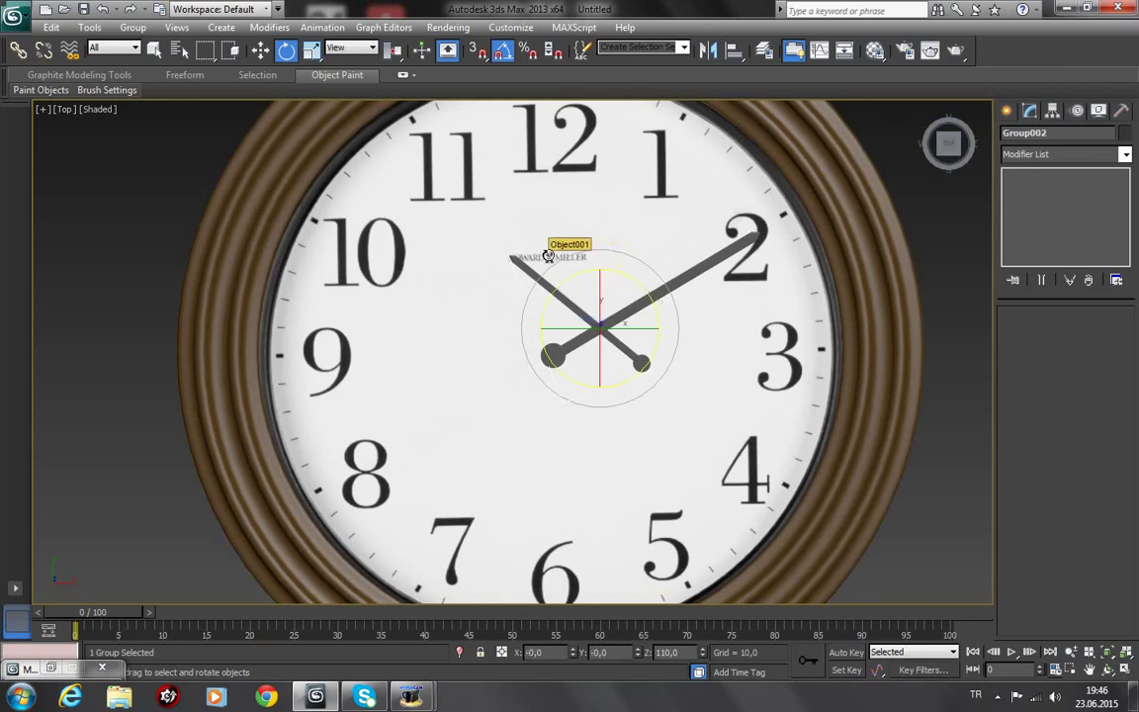
pyautogui.press('Delete')
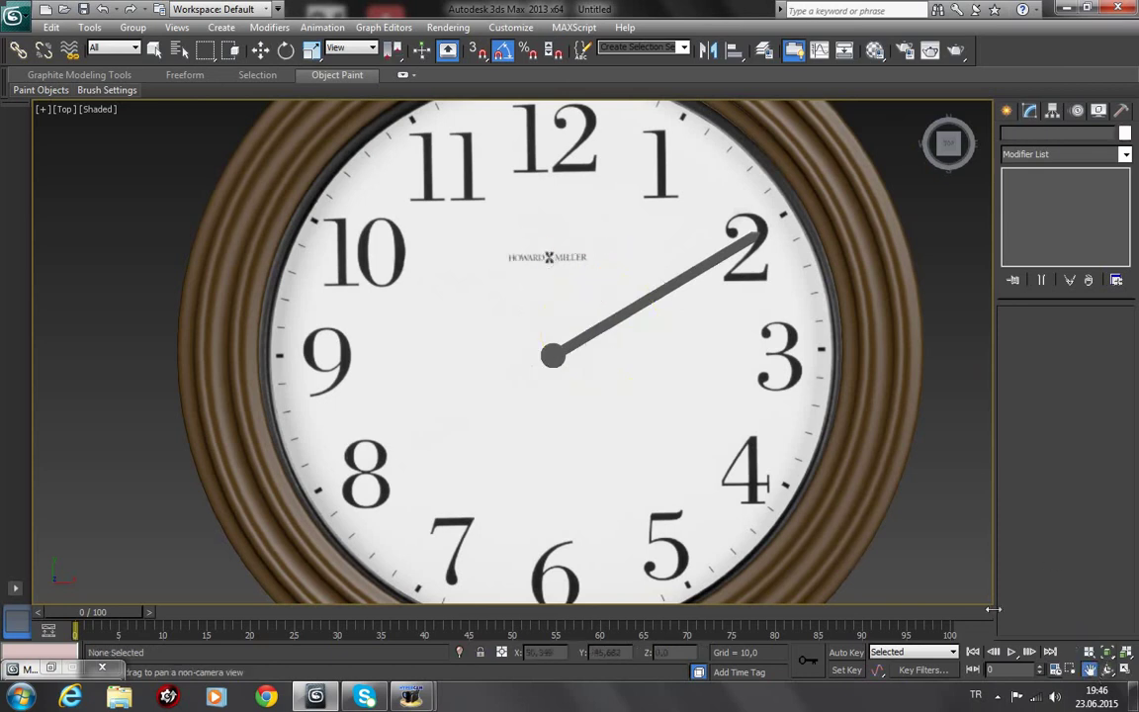
# Step: Switch to an angled Perspective view close on the centre and select the Group001 hand
pyautogui.click(1107, 670)
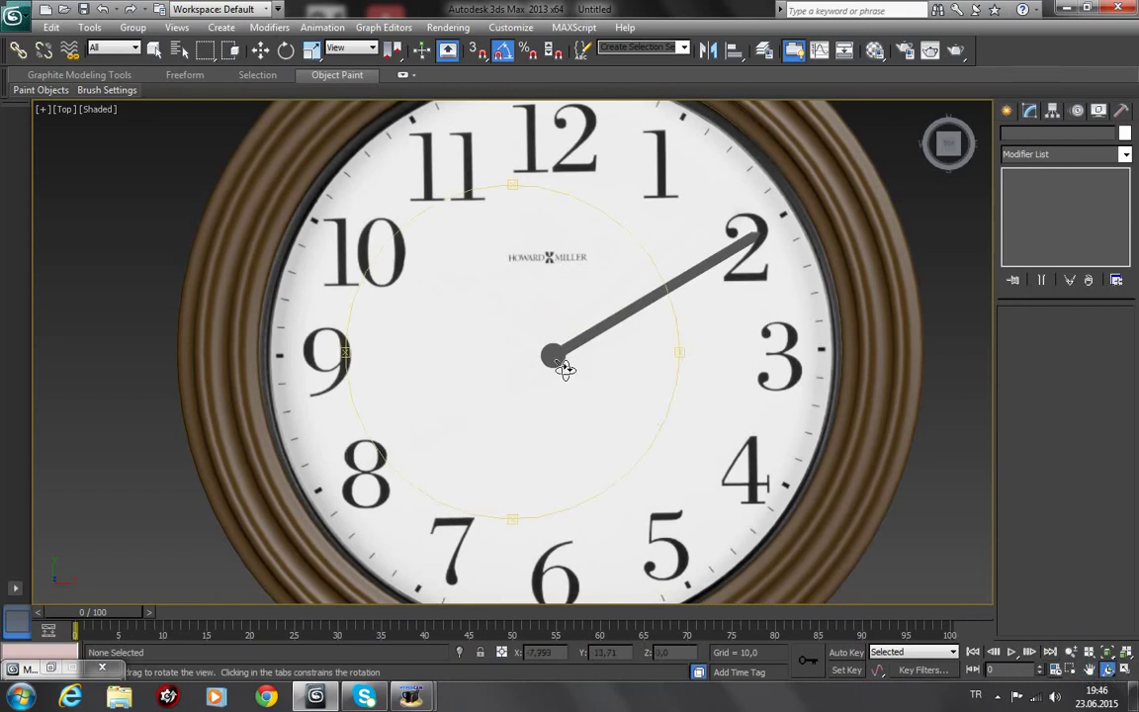
pyautogui.moveTo(554, 363); pyautogui.dragTo(481, 305)
pyautogui.scroll(2, 508, 300)
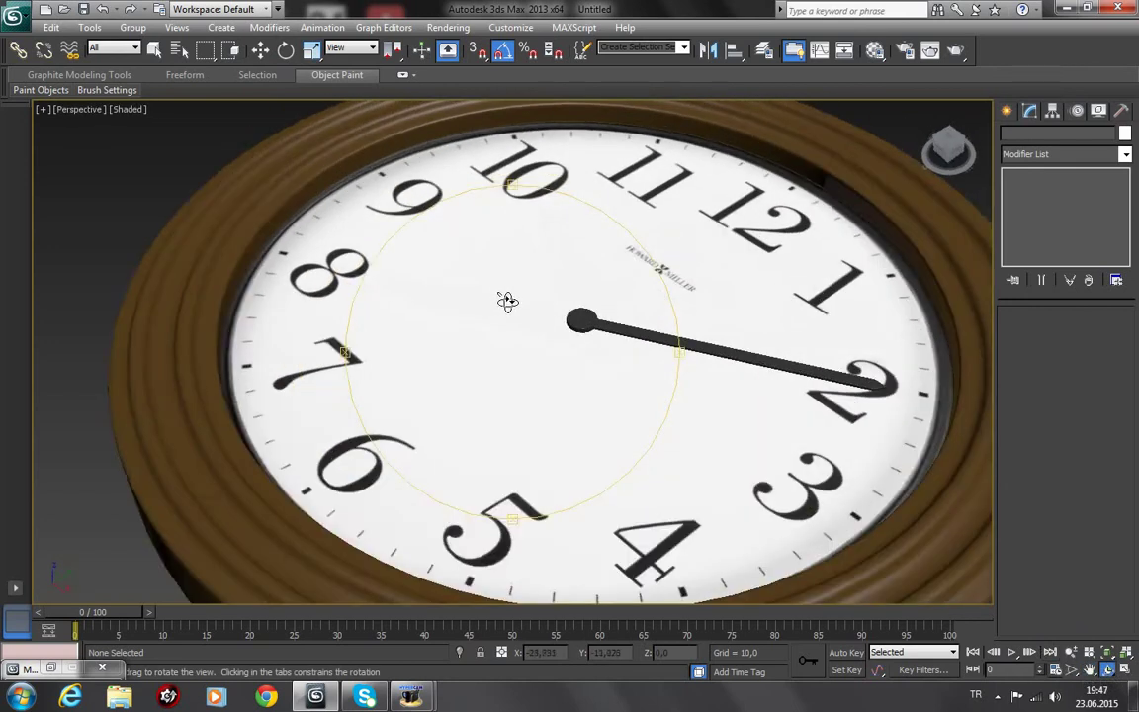
pyautogui.press('p')
pyautogui.scroll(2, 514, 299)
pyautogui.click(1090, 671)
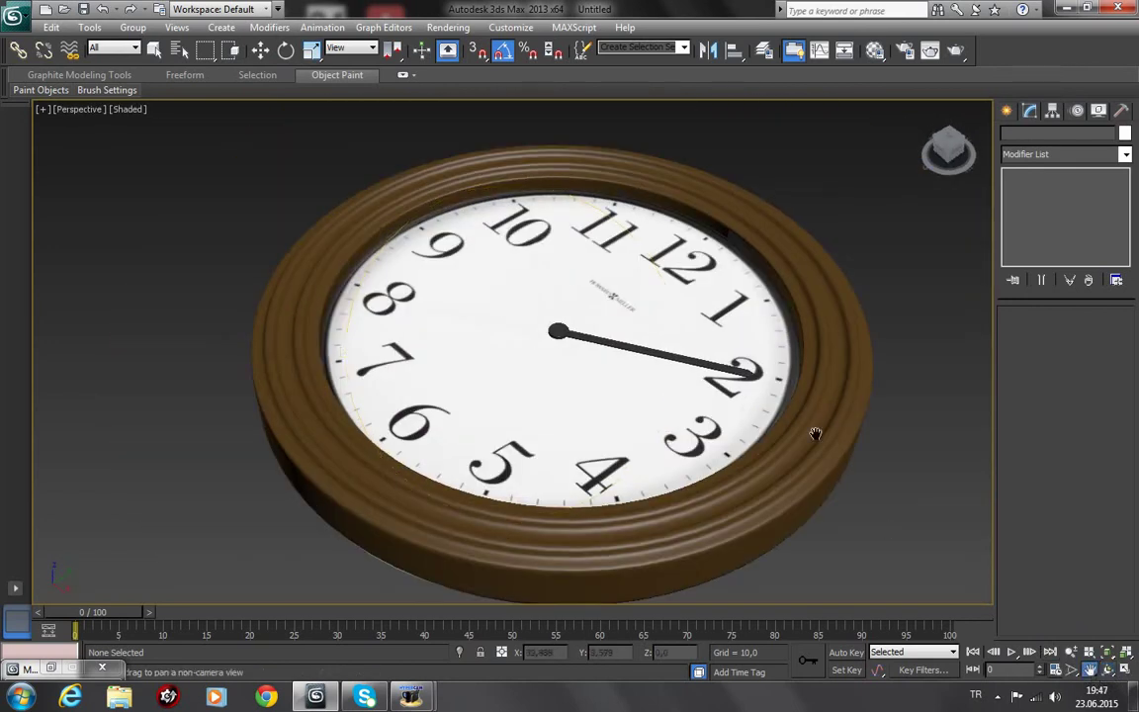
pyautogui.scroll(1, 618, 356)
pyautogui.scroll(1, 615, 317)
pyautogui.scroll(1, 673, 312)
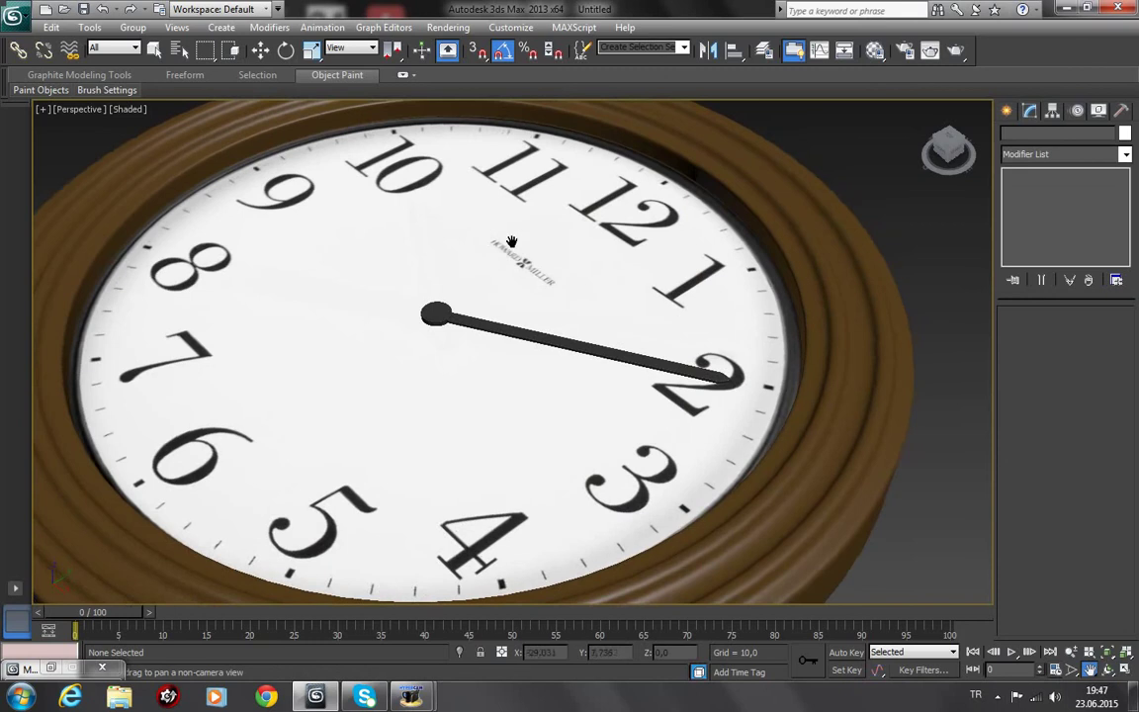
pyautogui.click(262, 53)
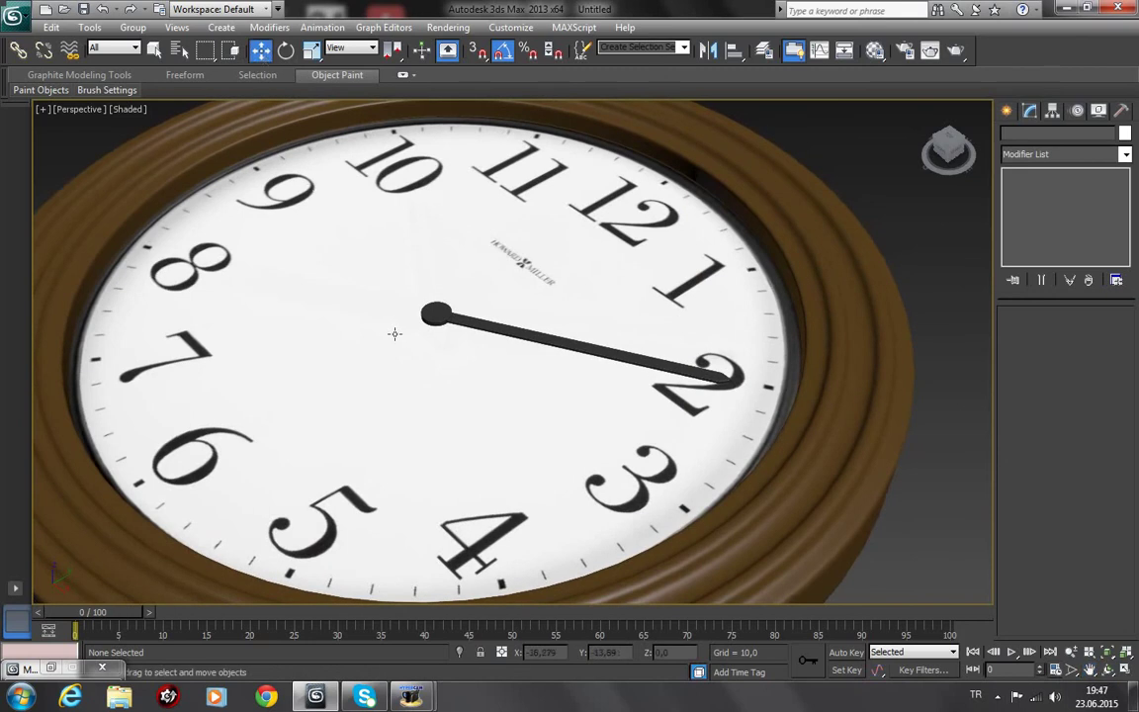
pyautogui.click(436, 313)
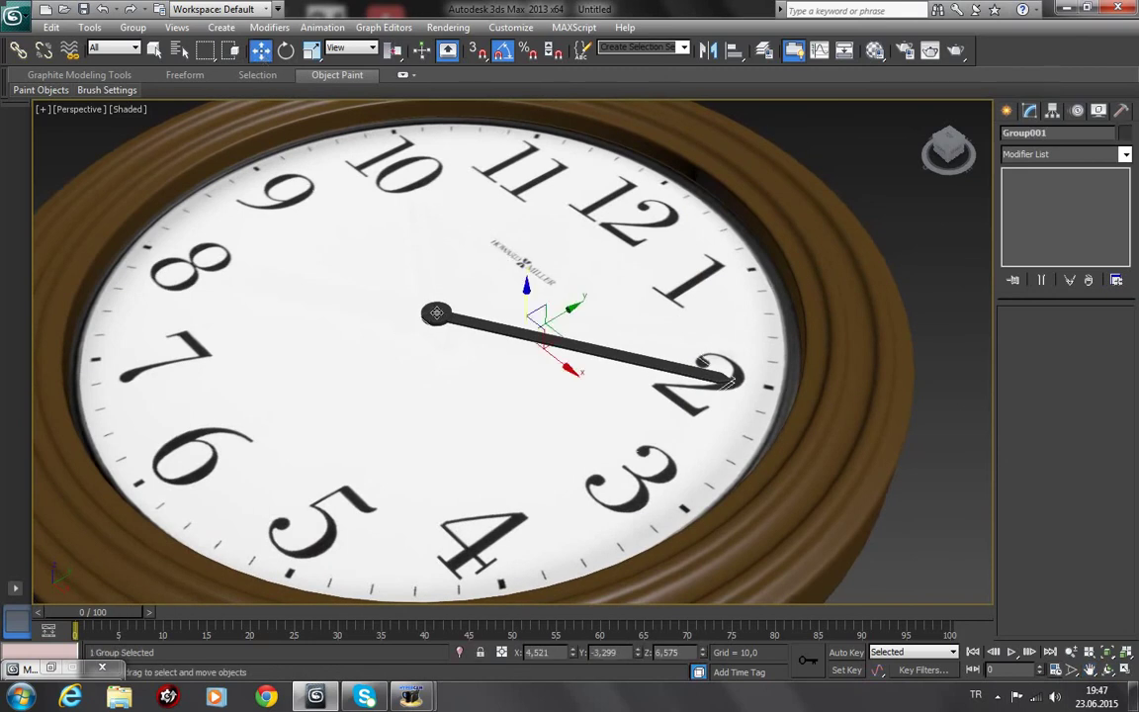
pyautogui.scroll(3, 436, 314)
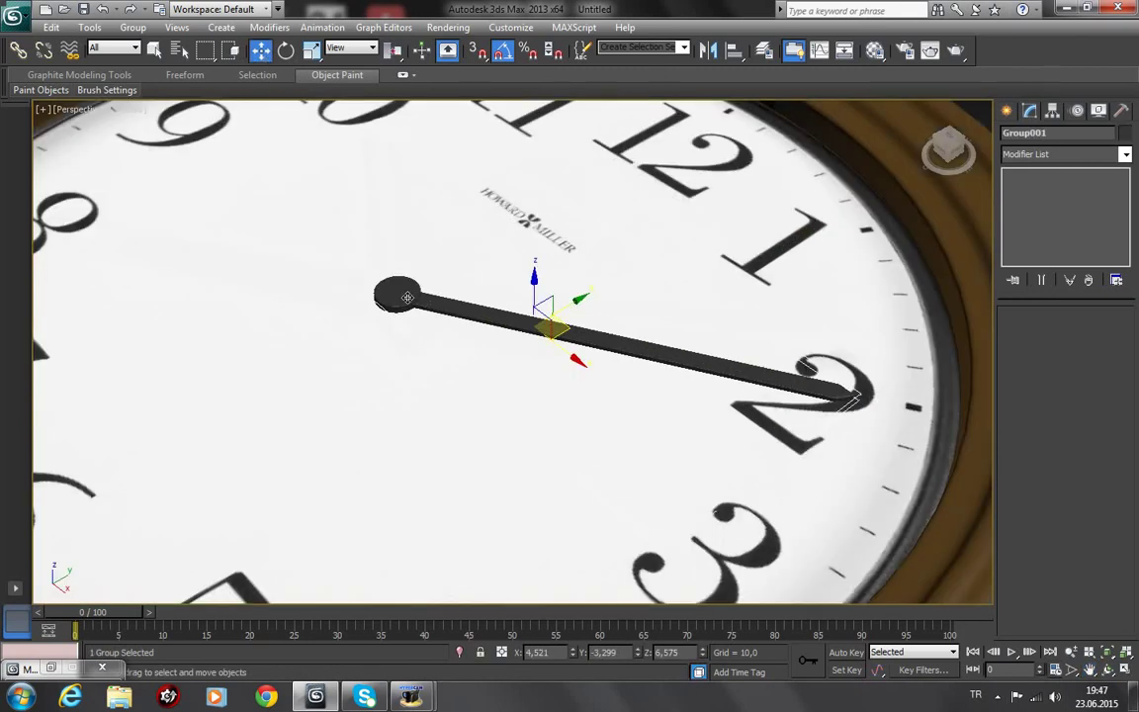
# Step: Shift-rotate a copy of the hand 115° on Z and scale the copy slightly shorter
pyautogui.click(286, 50)
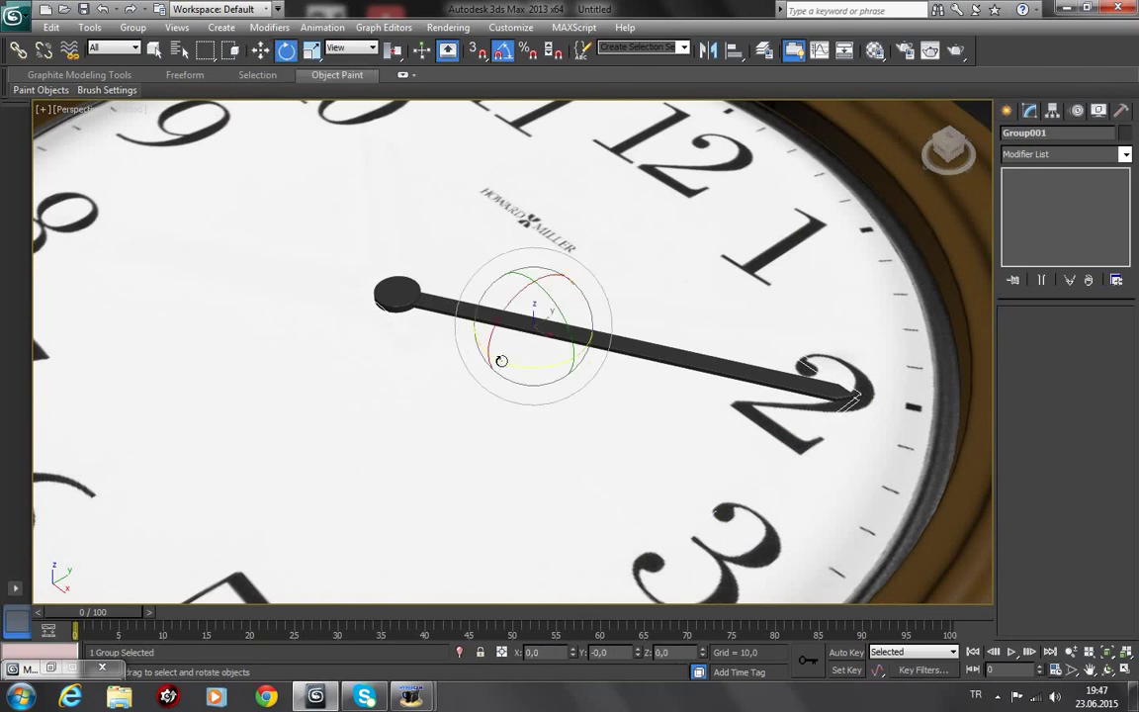
pyautogui.keyDown('shift'); pyautogui.moveTo(501, 361); pyautogui.dragTo(592, 375); pyautogui.keyUp('shift')
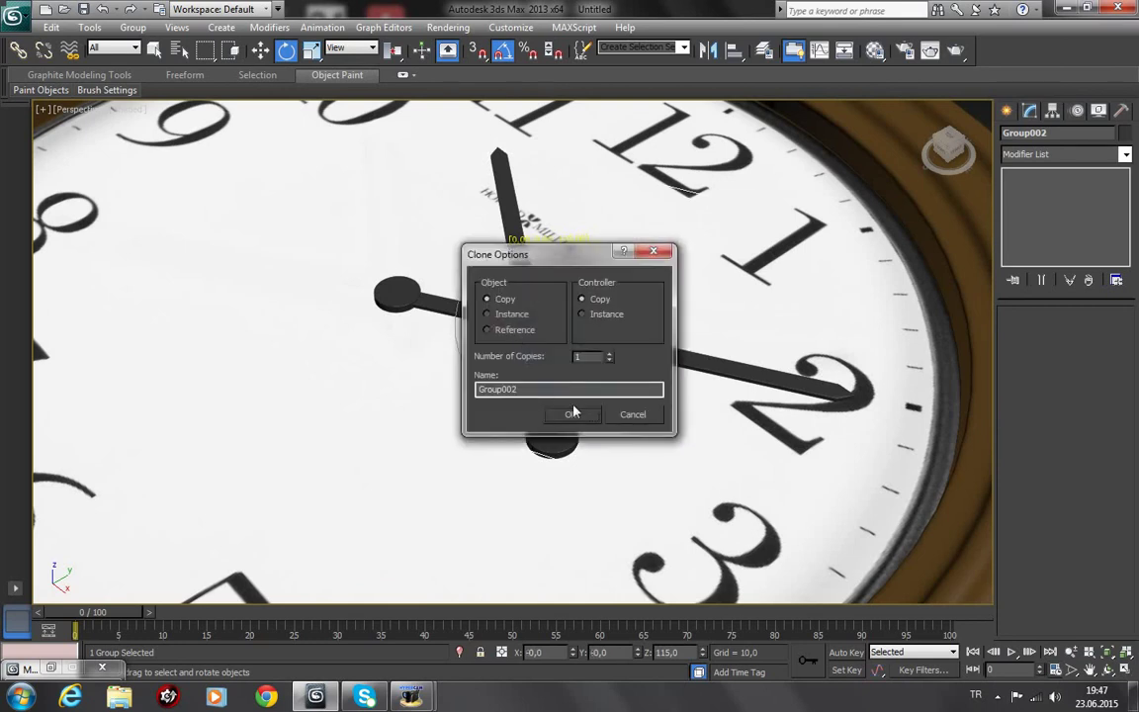
pyautogui.click(570, 411)
pyautogui.click(312, 50)
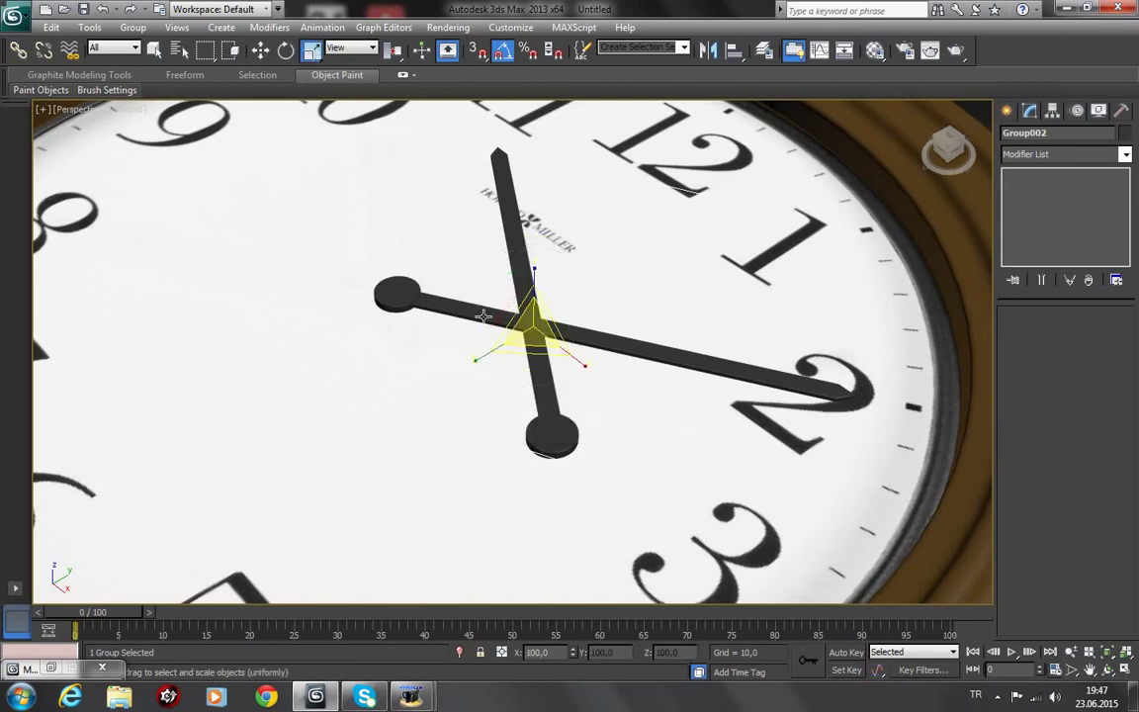
pyautogui.moveTo(532, 324); pyautogui.dragTo(546, 362)
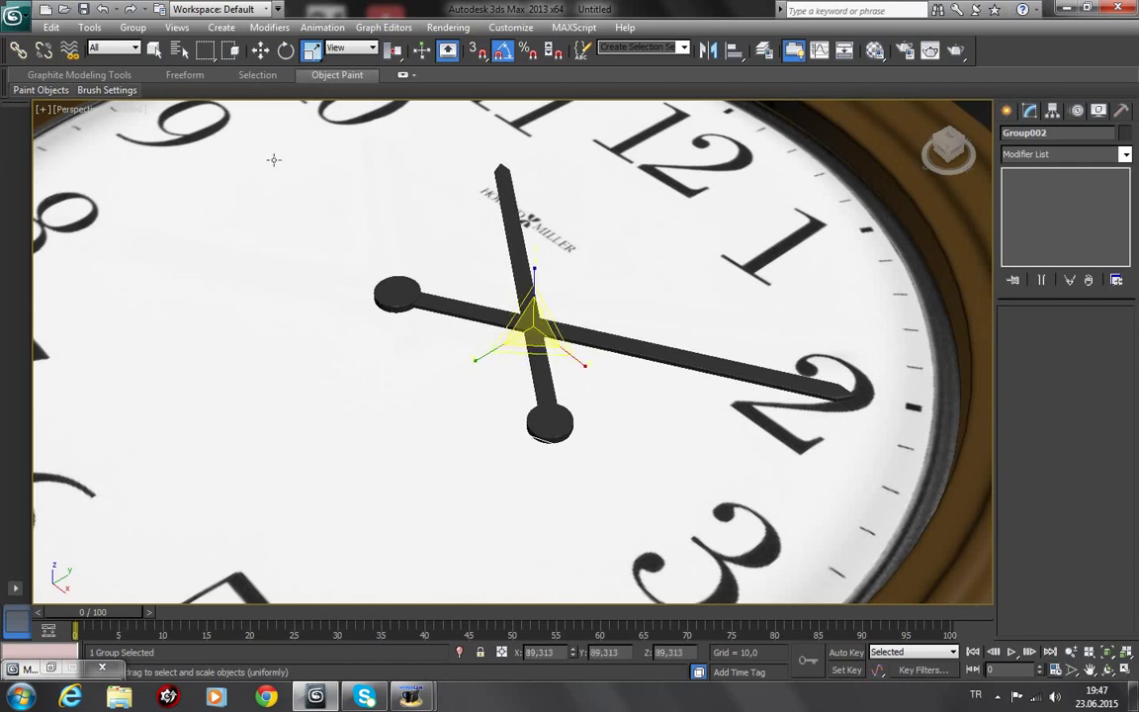
pyautogui.click(260, 49)
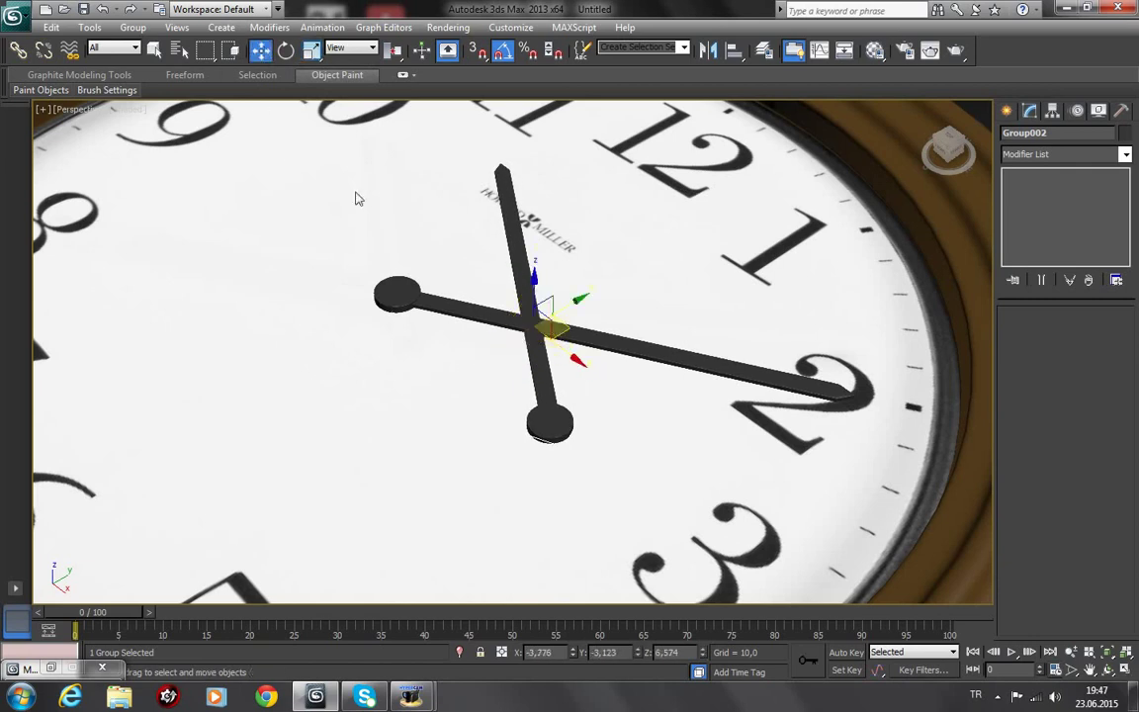
pyautogui.click(559, 363)
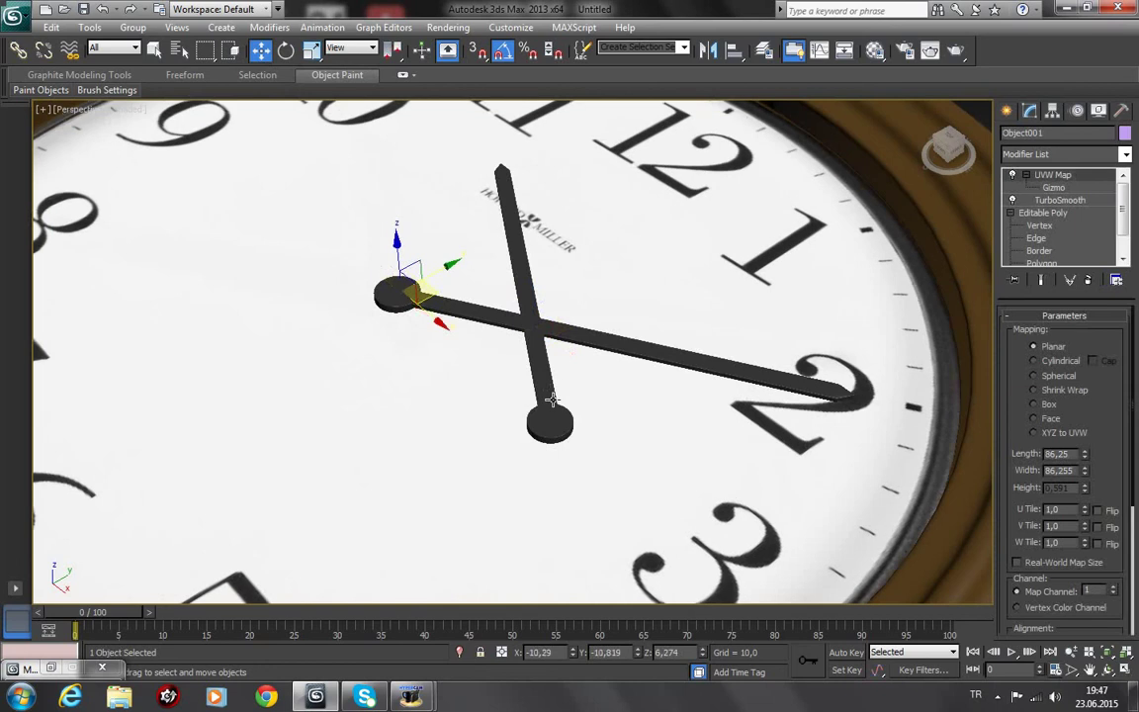
# Step: Move Group002 up-left to point toward 10, raise it slightly, and orbit to see the clock
pyautogui.click(542, 331)
pyautogui.moveTo(573, 348); pyautogui.dragTo(447, 250)
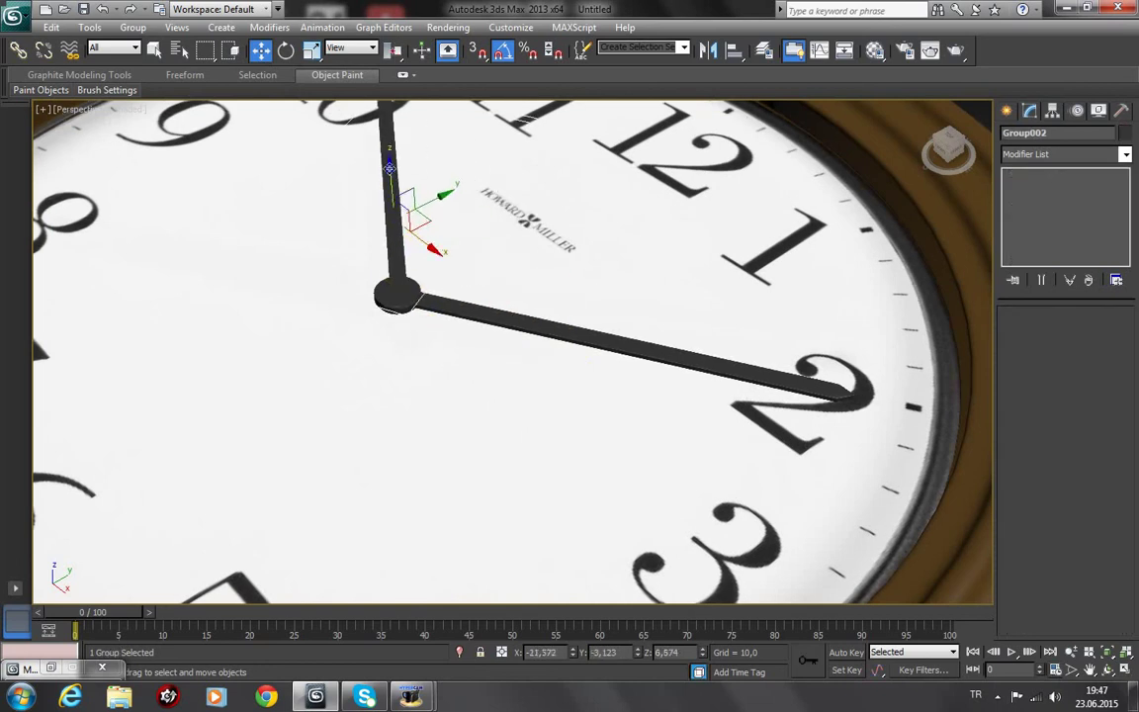
pyautogui.moveTo(390, 168); pyautogui.dragTo(389, 163)
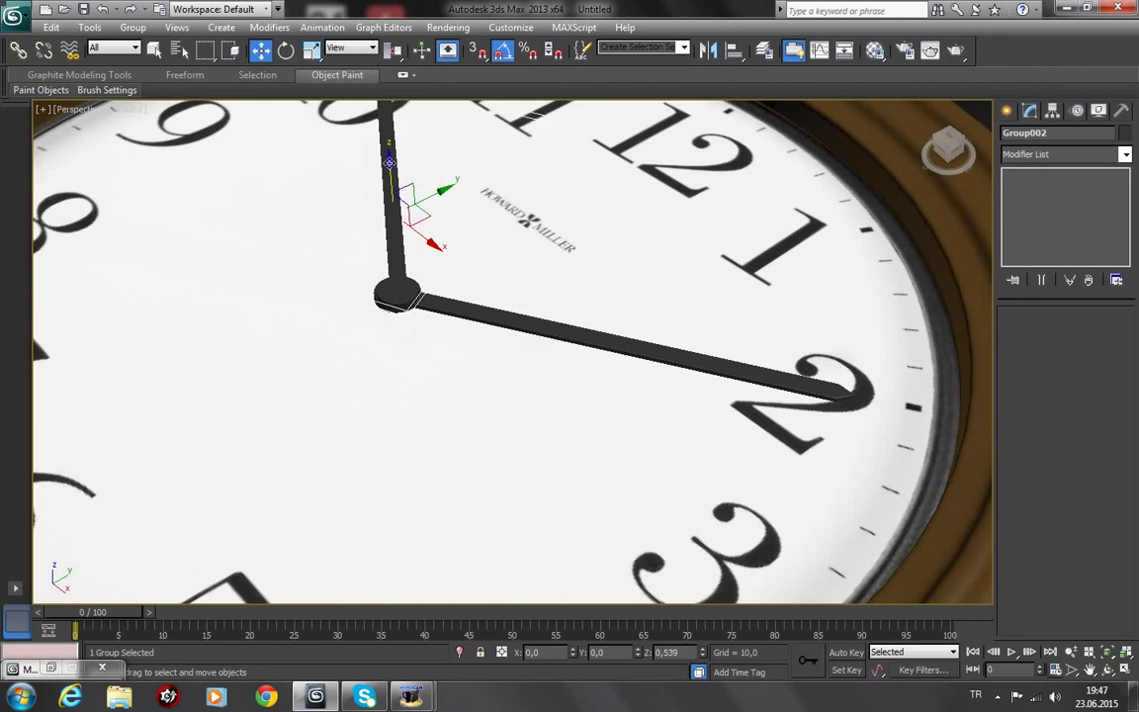
pyautogui.click(1108, 670)
pyautogui.moveTo(809, 529)
pyautogui.mouseDown()
pyautogui.moveTo(561, 353)
pyautogui.moveTo(521, 338)
pyautogui.moveTo(570, 381)
pyautogui.moveTo(585, 338)
pyautogui.moveTo(575, 338)
pyautogui.mouseUp()
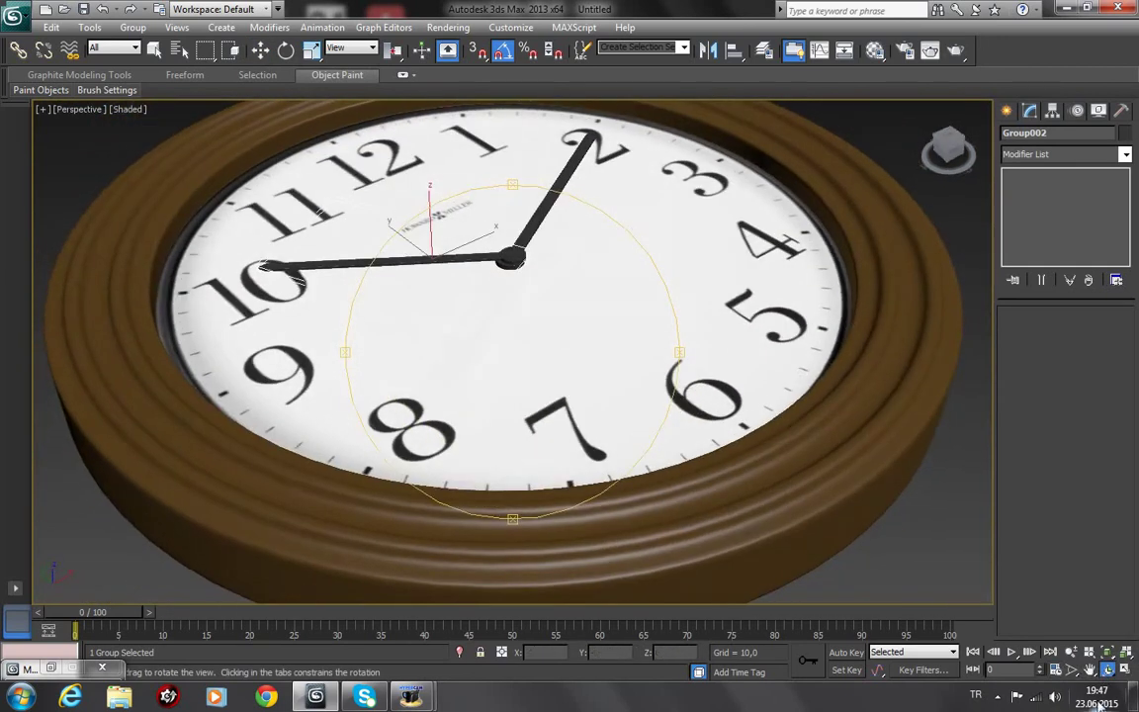
# Step: Shift Group002 slightly left and rescale it slightly
pyautogui.click(1089, 670)
pyautogui.scroll(5, 713, 419)
pyautogui.moveTo(714, 418); pyautogui.dragTo(681, 424)
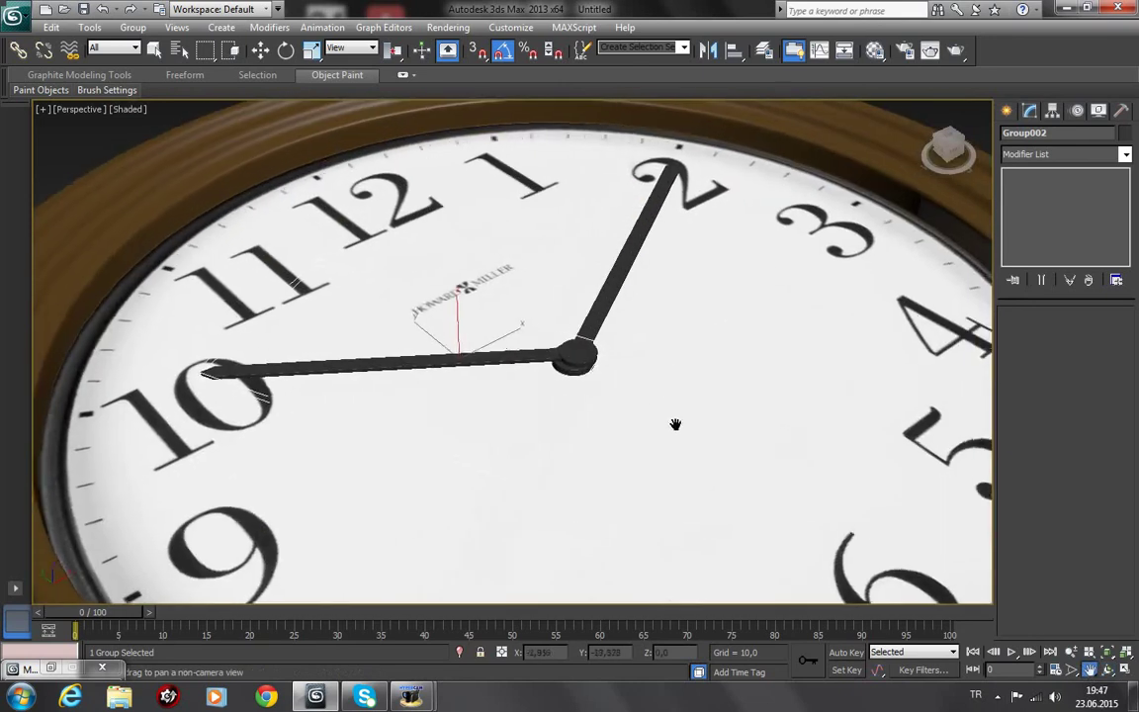
pyautogui.click(260, 50)
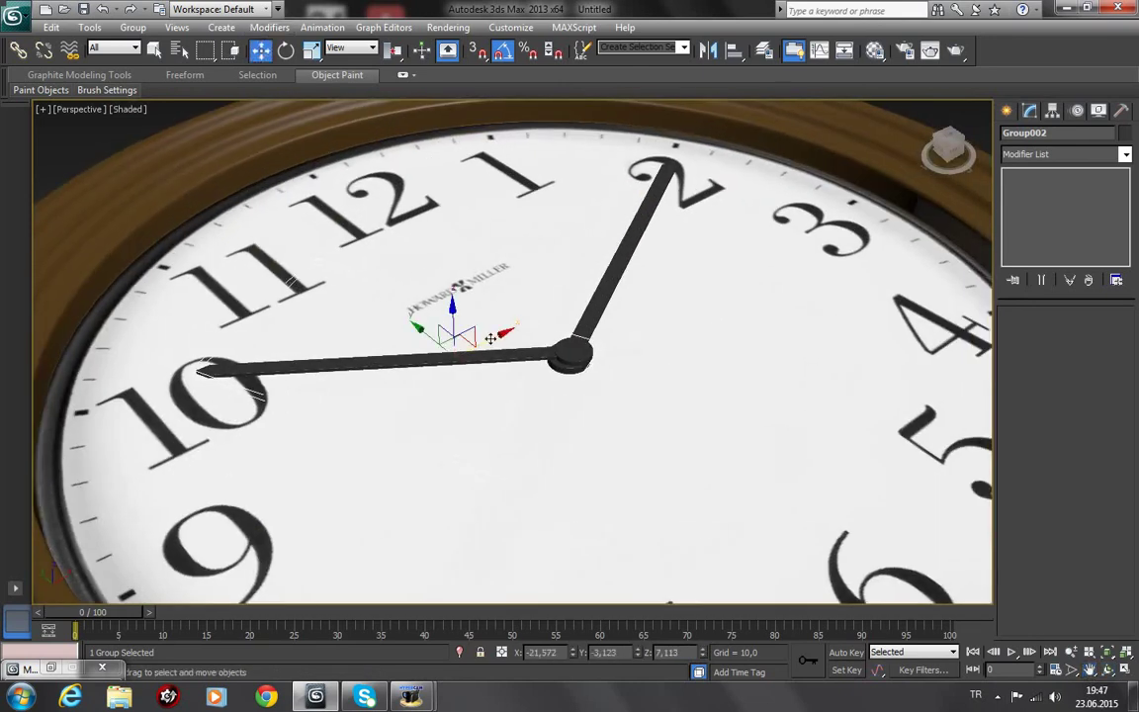
pyautogui.moveTo(503, 333); pyautogui.dragTo(497, 334)
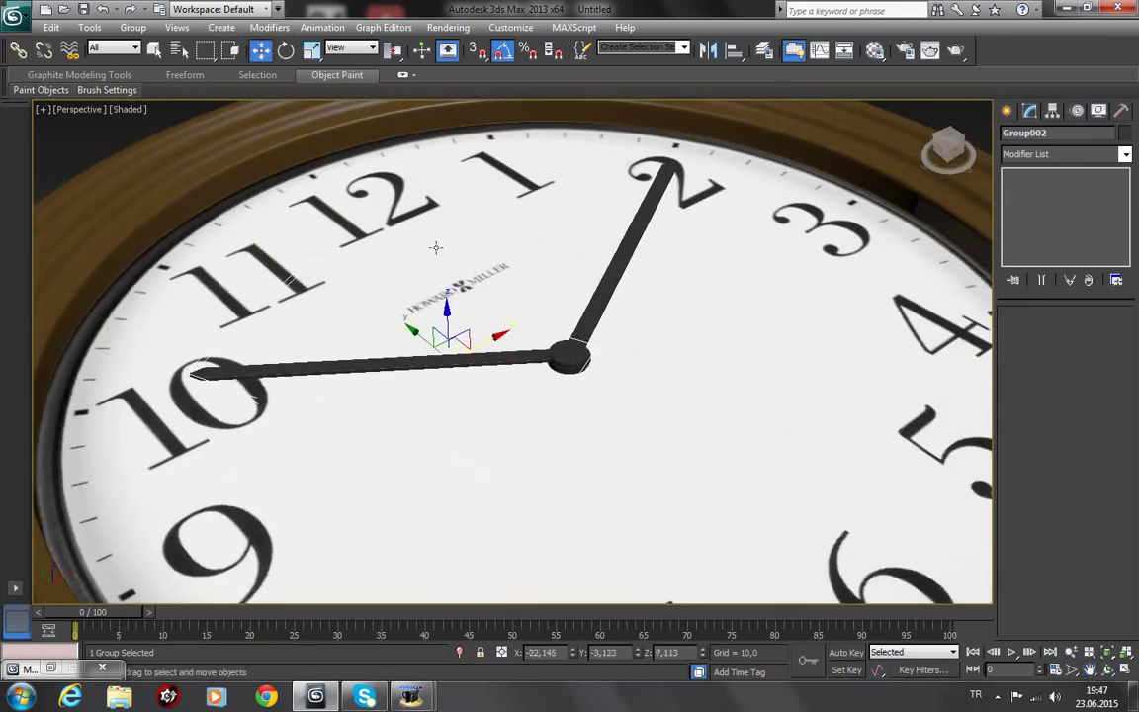
pyautogui.click(311, 50)
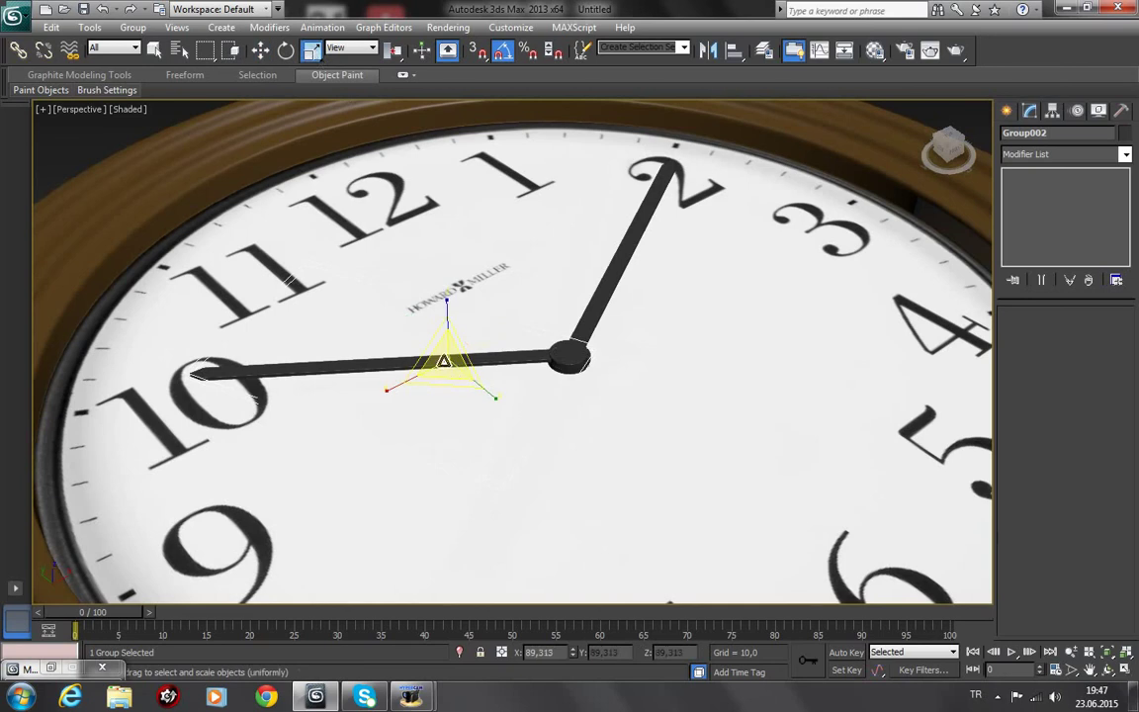
pyautogui.moveTo(439, 369); pyautogui.dragTo(442, 368)
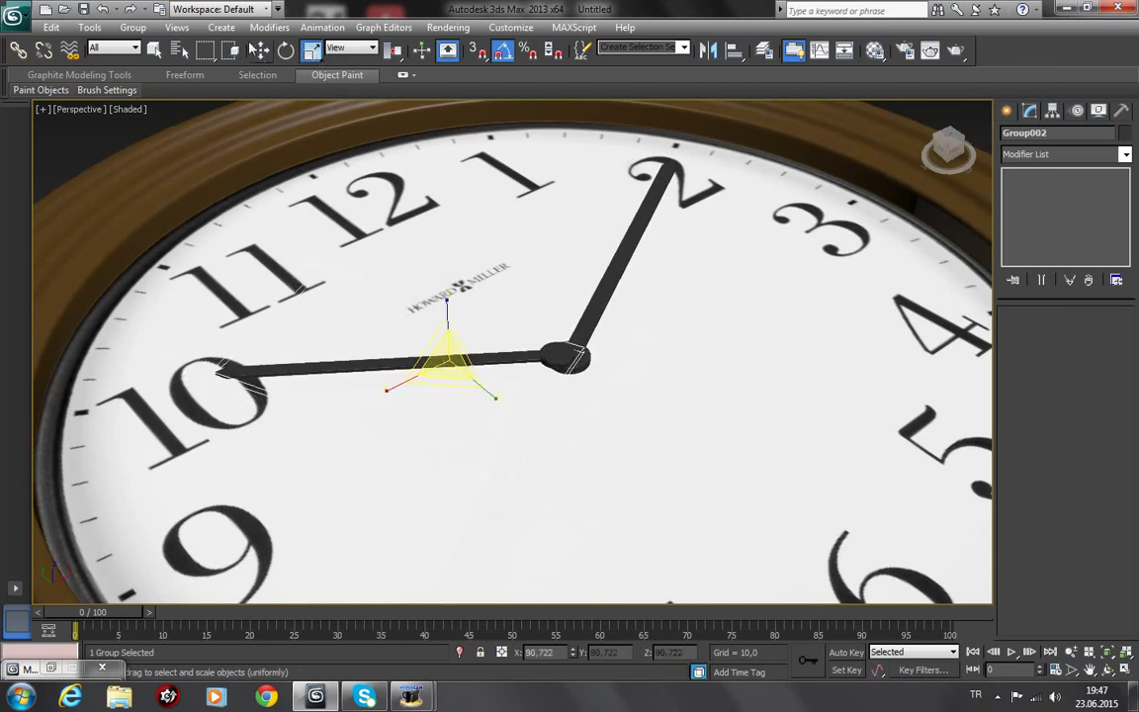
# Step: Nudge Group002 to X -20,931, Y -8,935, Z 7,112 on the hub, then orbit around the clock
pyautogui.click(260, 54)
pyautogui.moveTo(499, 336); pyautogui.dragTo(509, 333)
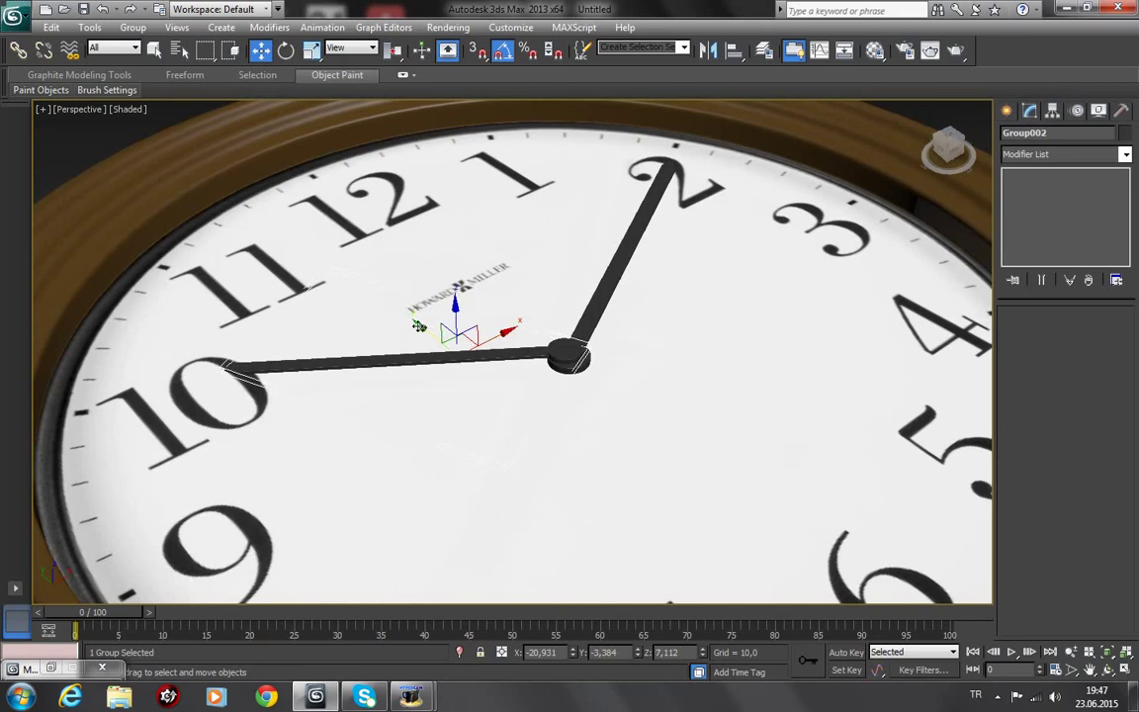
pyautogui.moveTo(419, 326); pyautogui.dragTo(423, 330)
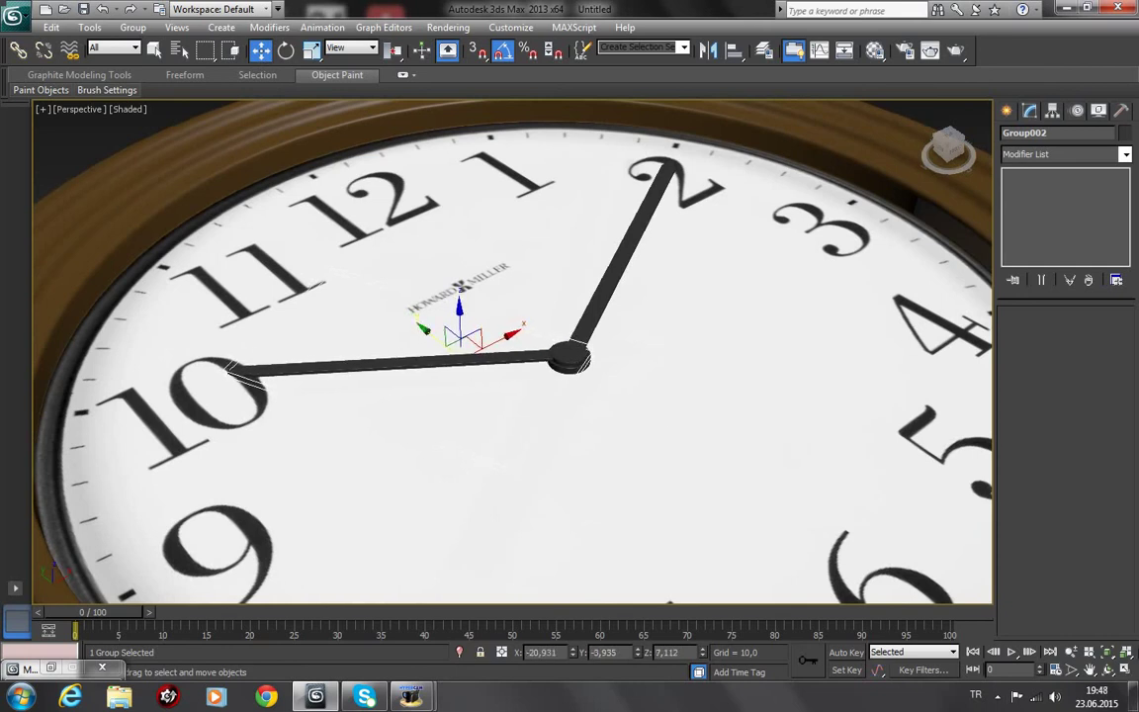
pyautogui.hotkey('ctrl', 'r')
pyautogui.moveTo(640, 407)
pyautogui.mouseDown()
pyautogui.moveTo(592, 412)
pyautogui.moveTo(544, 440)
pyautogui.moveTo(534, 432)
pyautogui.moveTo(561, 379)
pyautogui.moveTo(485, 382)
pyautogui.mouseUp()
pyautogui.hotkey('ctrl', 'p')
pyautogui.scroll(3, 495, 396)
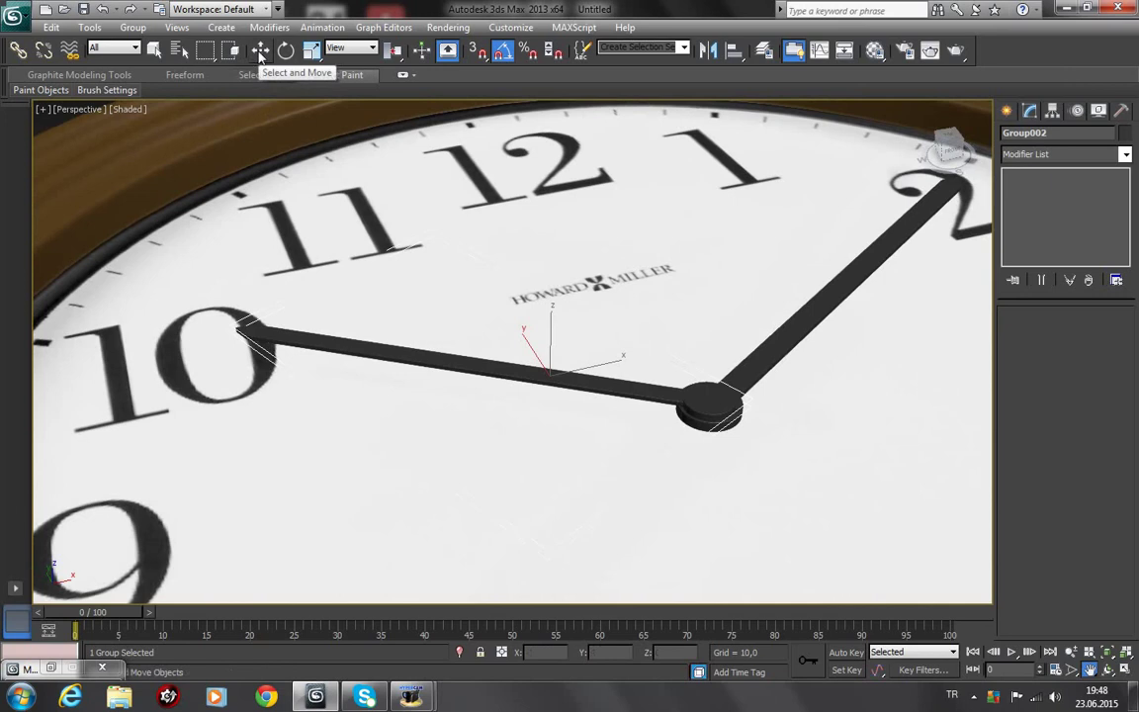
# Step: In a zoomed Top view, move Group002 to Y -3,699 and deselect it
pyautogui.scroll(-5, 507, 284)
pyautogui.press('t')
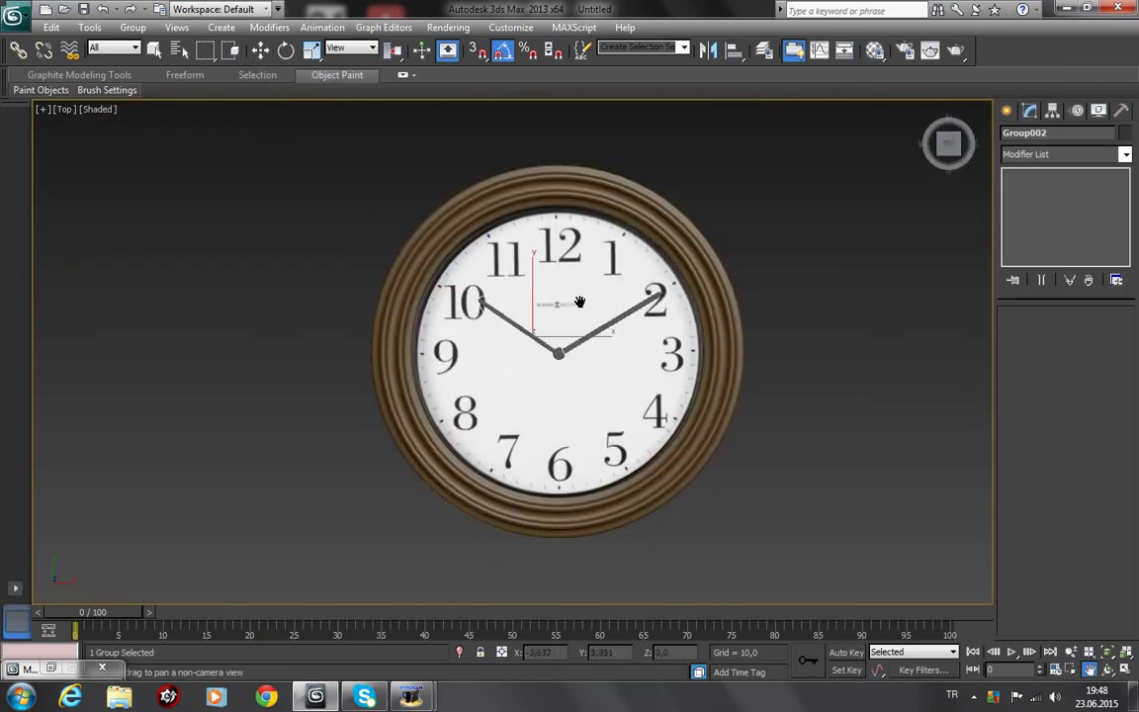
pyautogui.scroll(3, 585, 256)
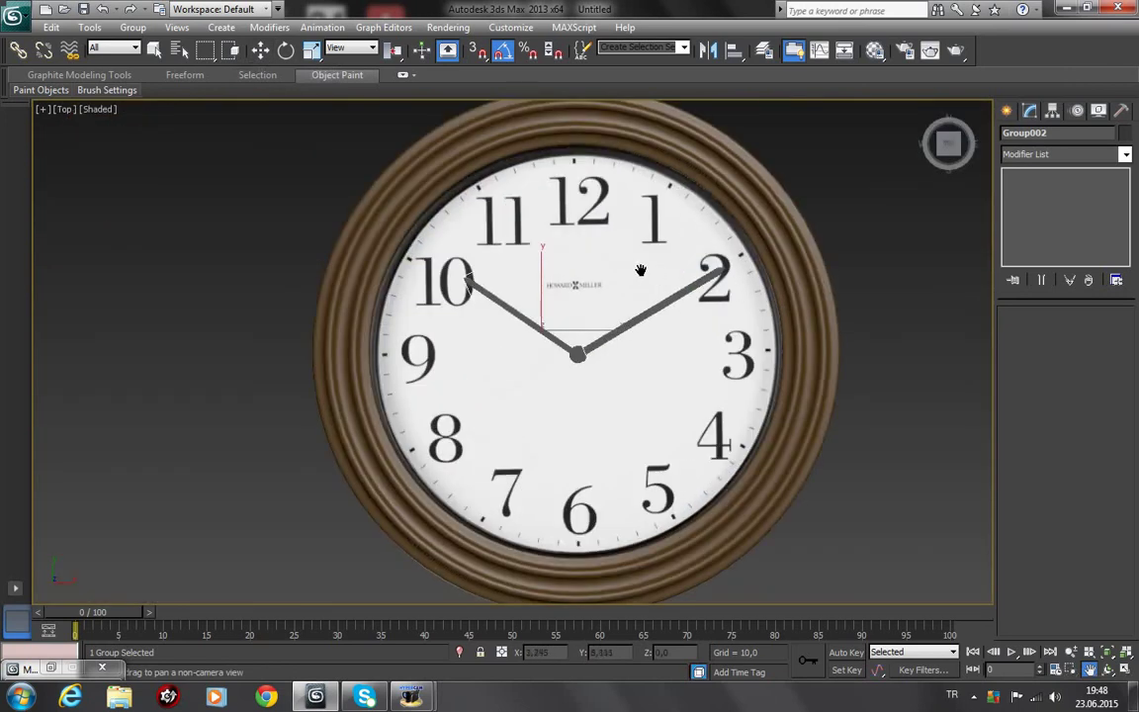
pyautogui.scroll(1, 633, 297)
pyautogui.scroll(2, 553, 286)
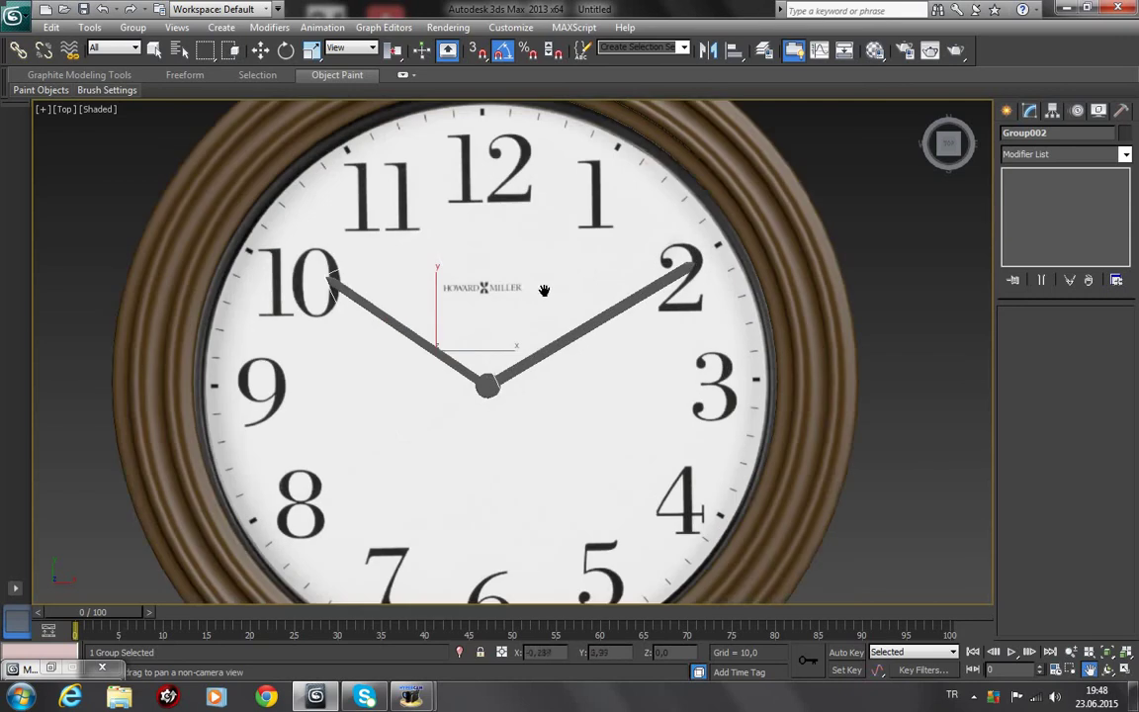
pyautogui.click(260, 50)
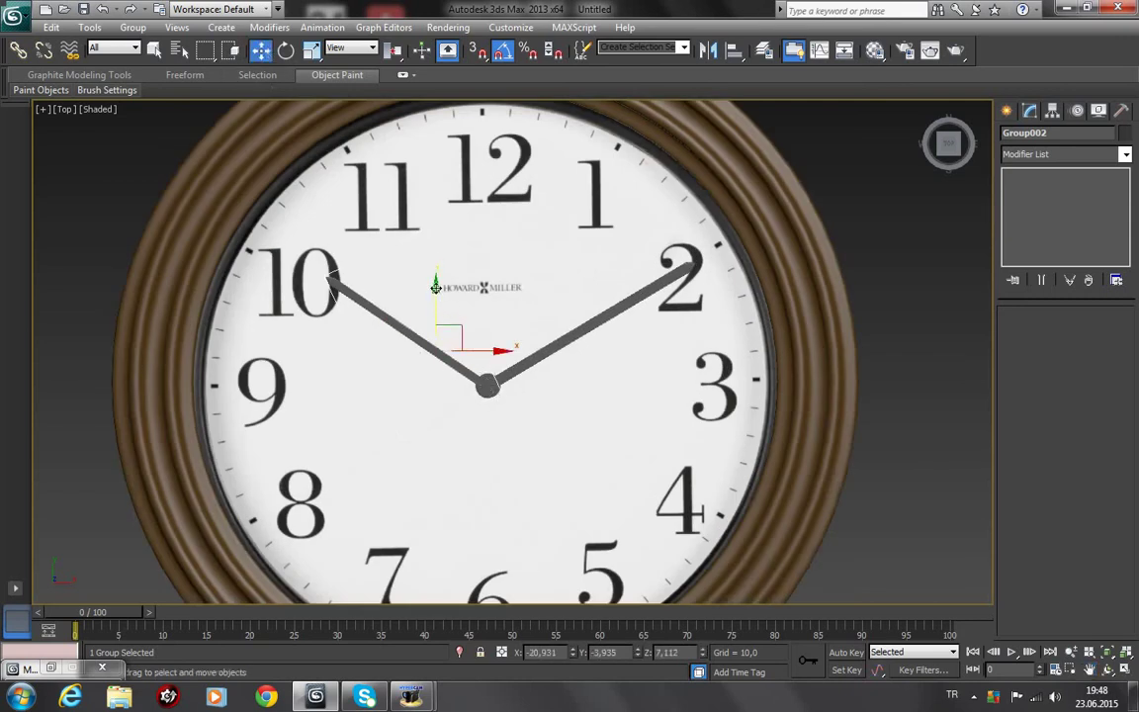
pyautogui.moveTo(435, 286); pyautogui.dragTo(436, 286)
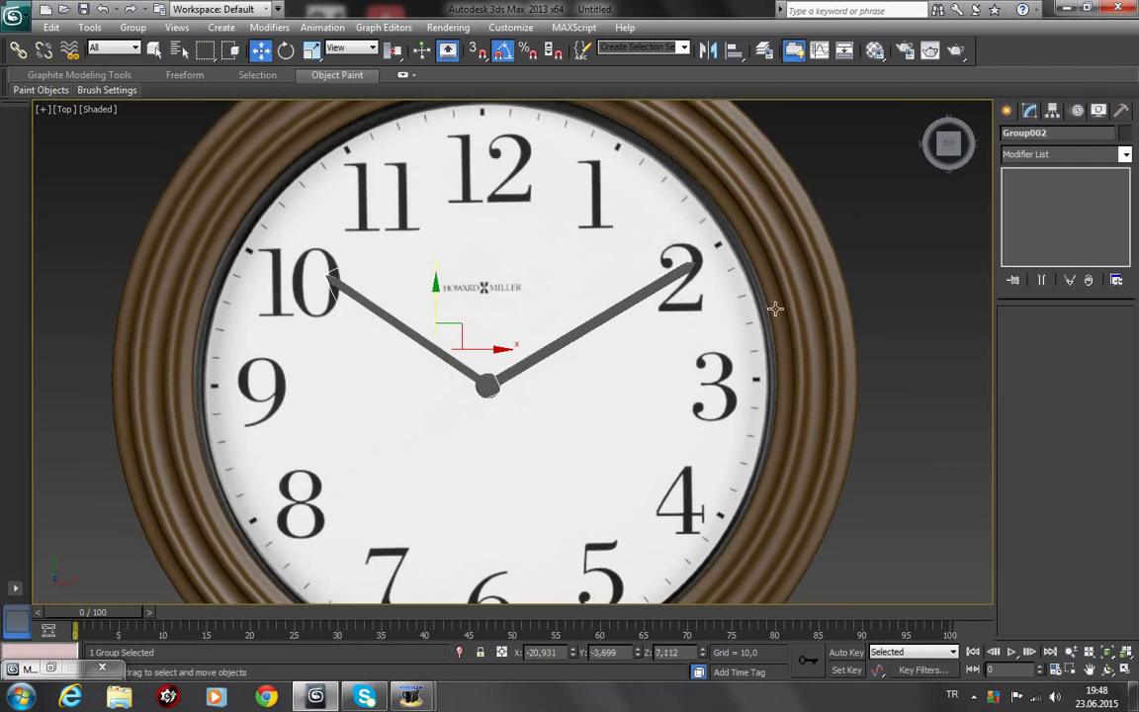
pyautogui.click(876, 266)
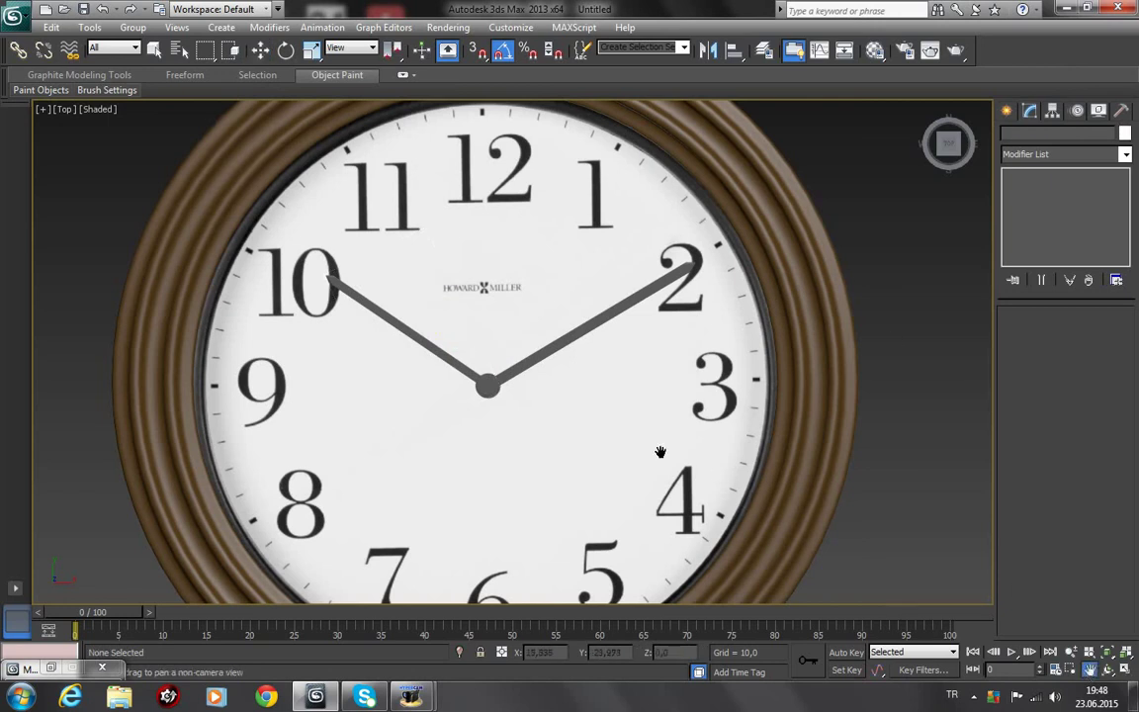
# Step: Close in on the central hub and nudge Group002 slightly along X and Y, to X -20,81
pyautogui.moveTo(659, 453)
pyautogui.mouseDown(button='middle')
pyautogui.moveTo(659, 323)
pyautogui.moveTo(641, 268)
pyautogui.mouseUp(button='middle')
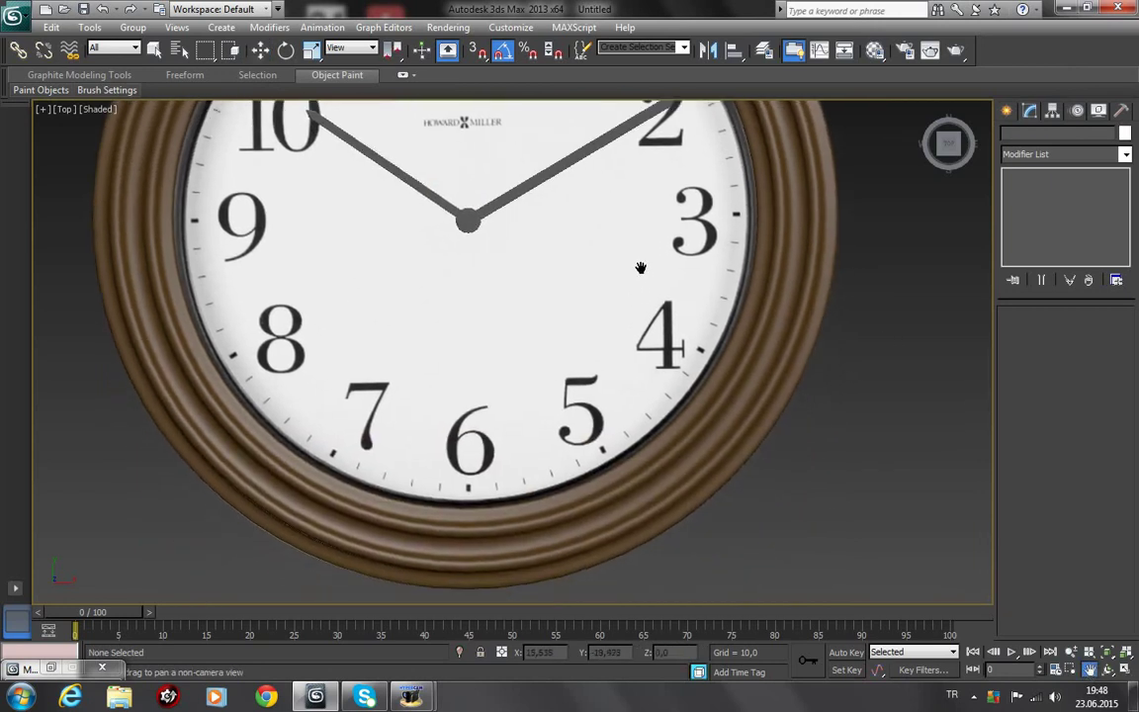
pyautogui.scroll(2, 640, 268)
pyautogui.scroll(2, 510, 238)
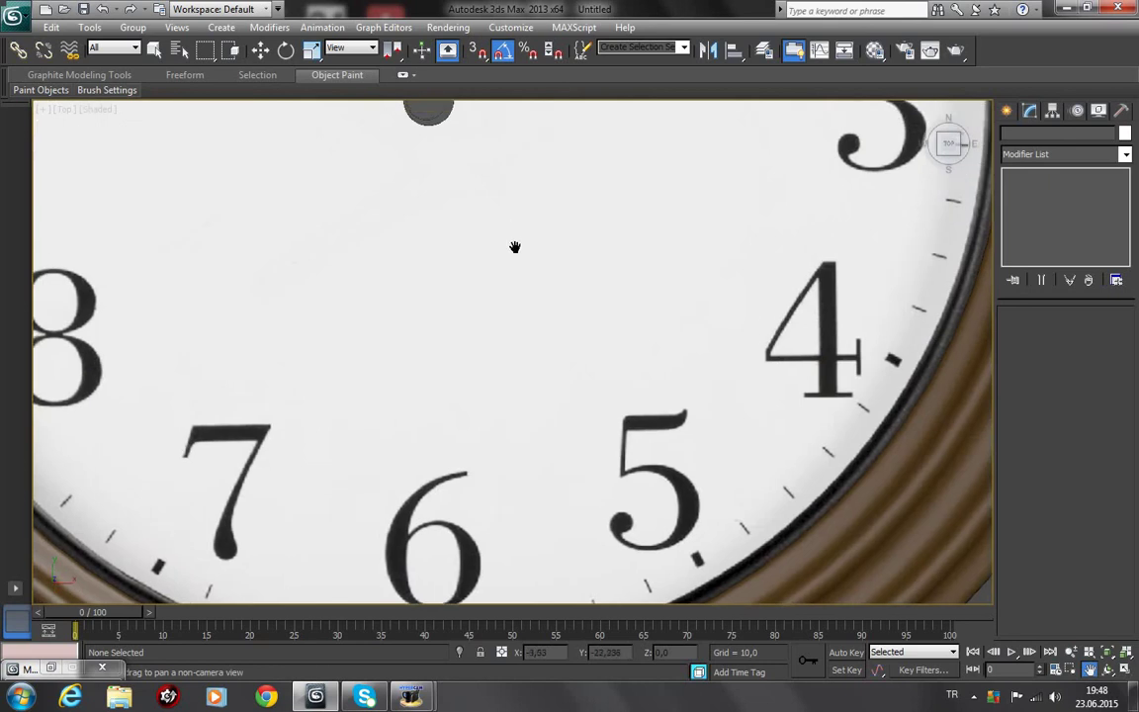
pyautogui.moveTo(514, 246)
pyautogui.mouseDown()
pyautogui.moveTo(674, 437)
pyautogui.moveTo(651, 437)
pyautogui.mouseUp()
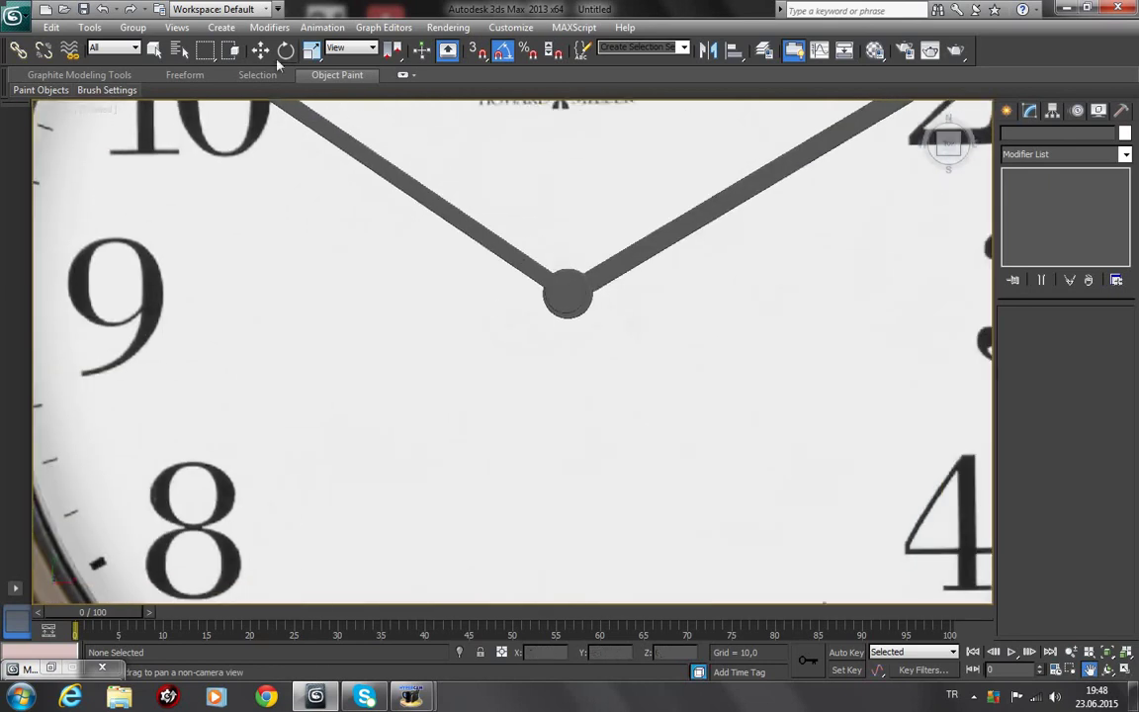
pyautogui.click(260, 50)
pyautogui.click(503, 260)
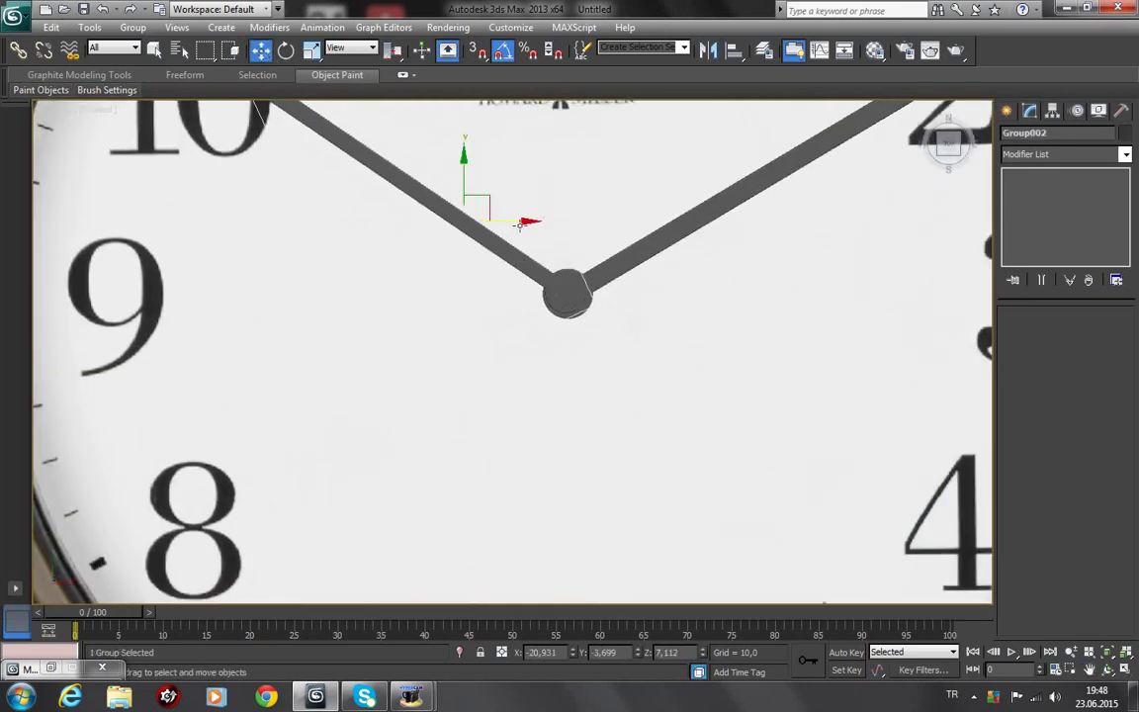
pyautogui.moveTo(530, 220); pyautogui.dragTo(530, 226)
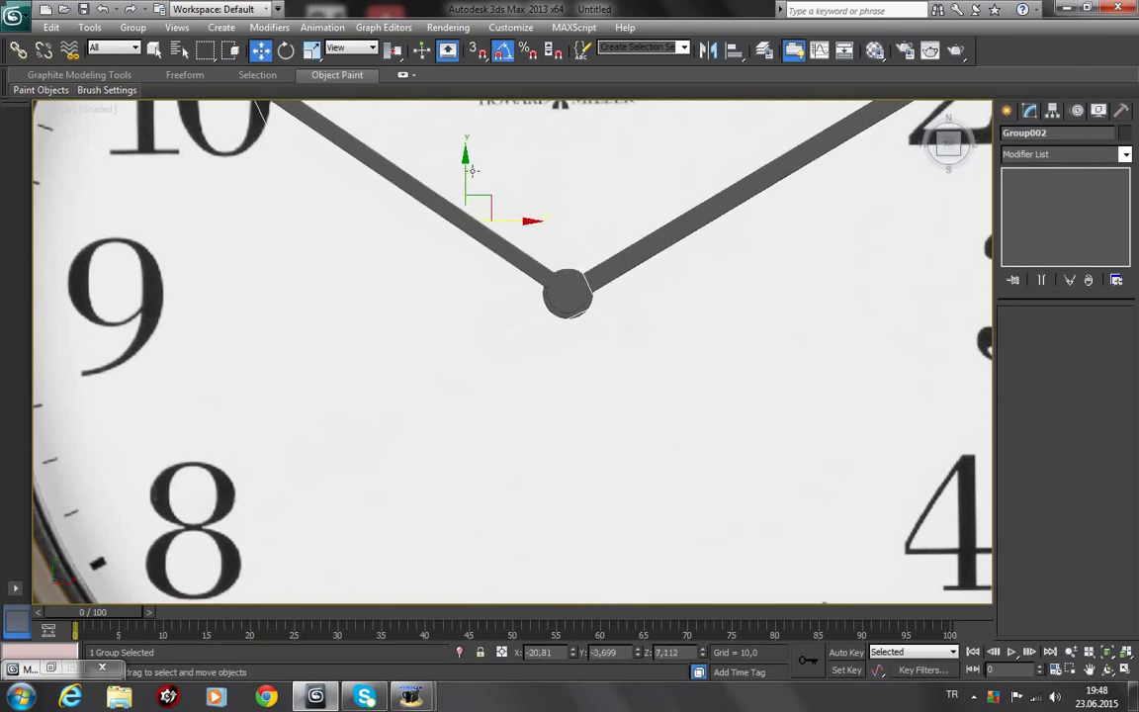
pyautogui.moveTo(466, 158); pyautogui.dragTo(467, 157)
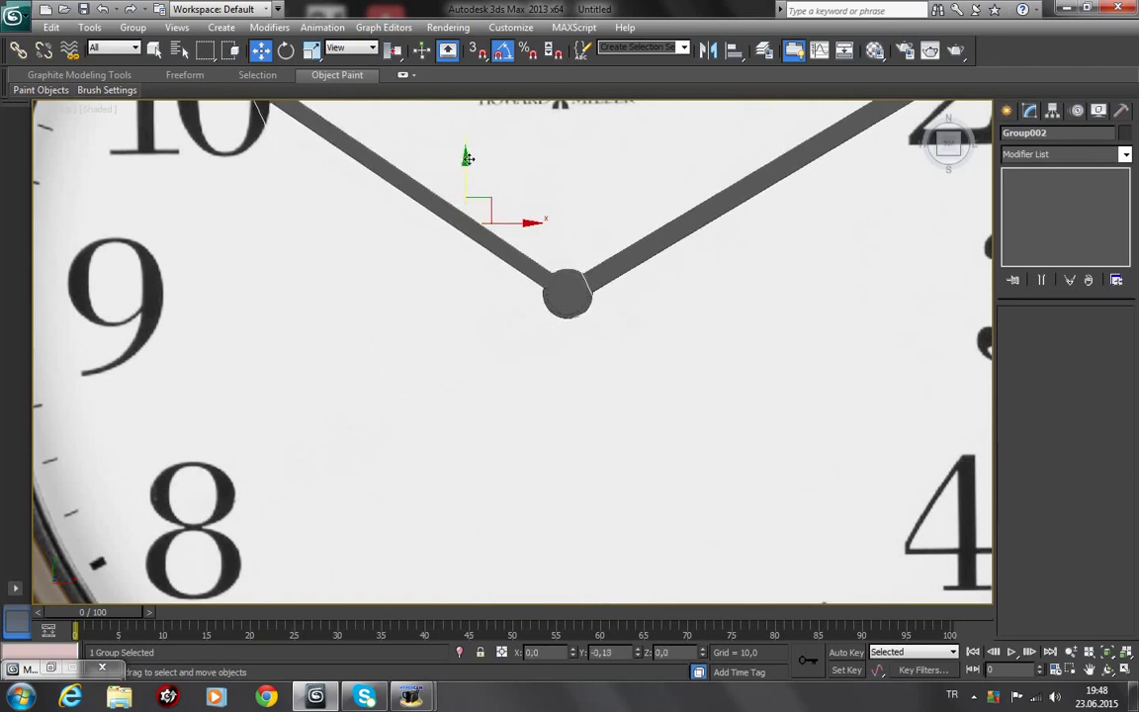
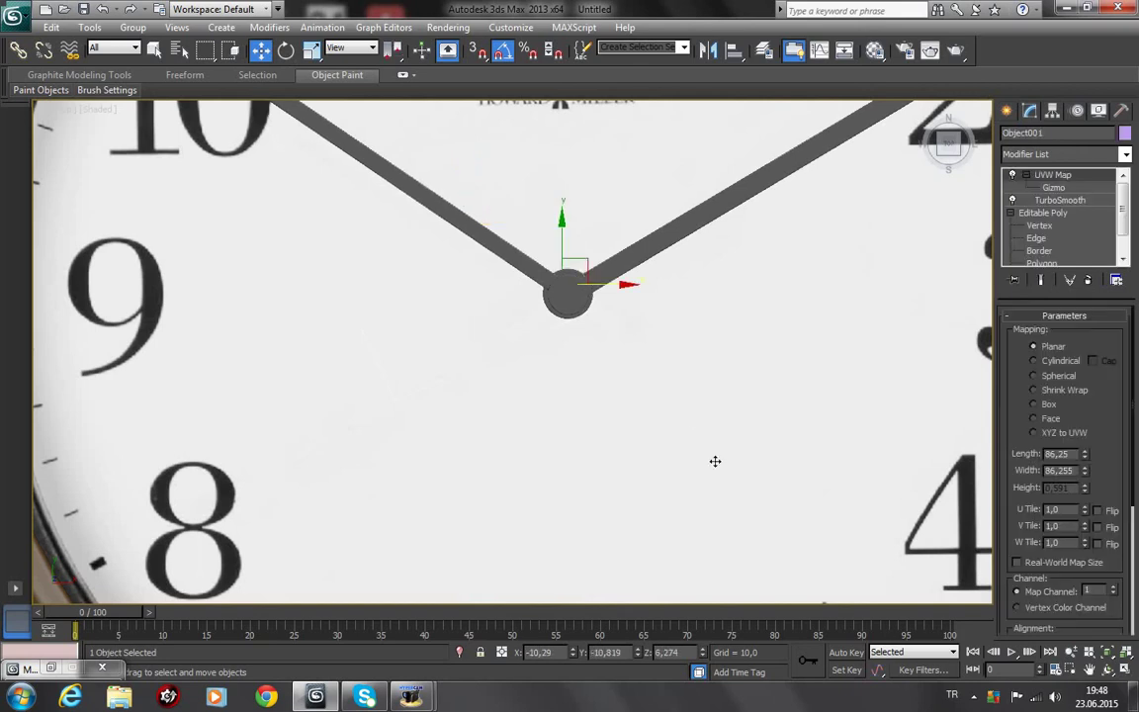
# Step: Zoom the viewport in on the clock face
pyautogui.scroll(-5, 676, 424)
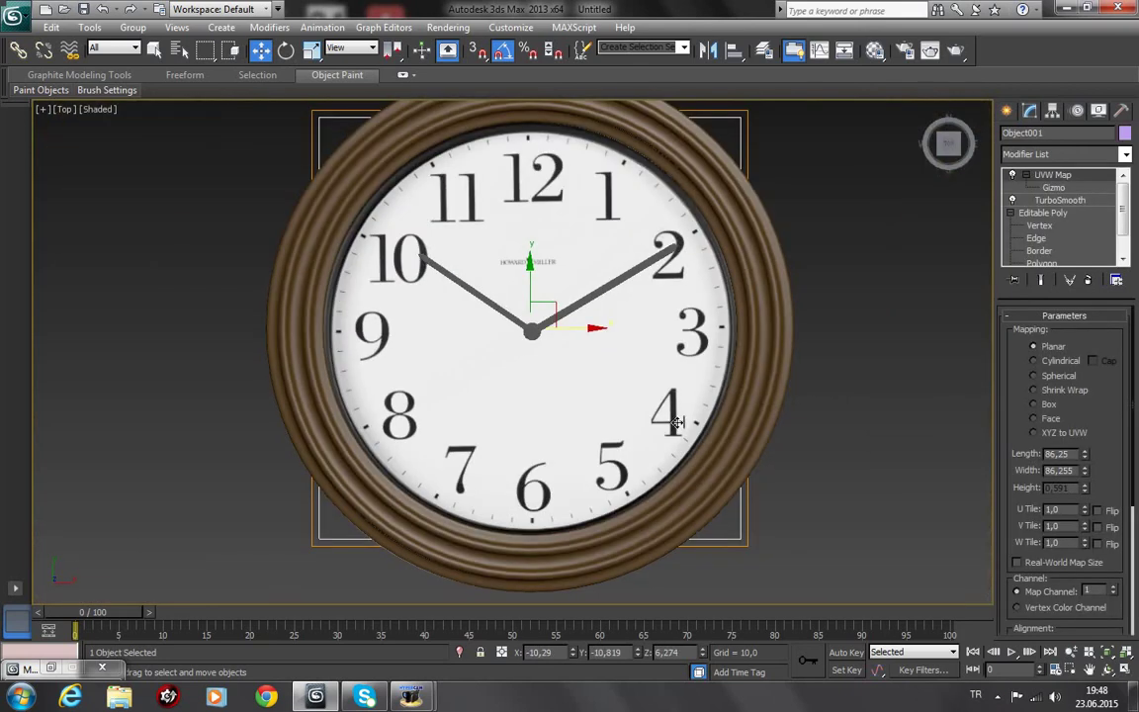
pyautogui.scroll(2, 676, 422)
pyautogui.scroll(2, 677, 423)
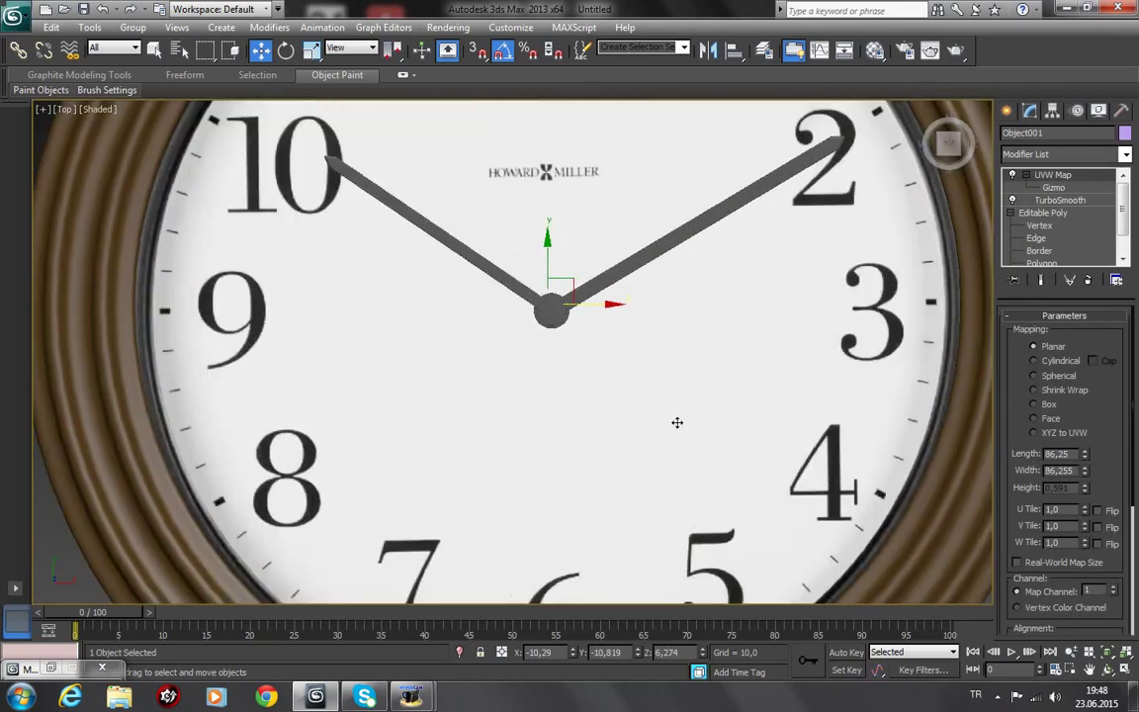
# Step: Draw a single-segment line, Line003, from the clock centre out to the 5
pyautogui.click(1007, 110)
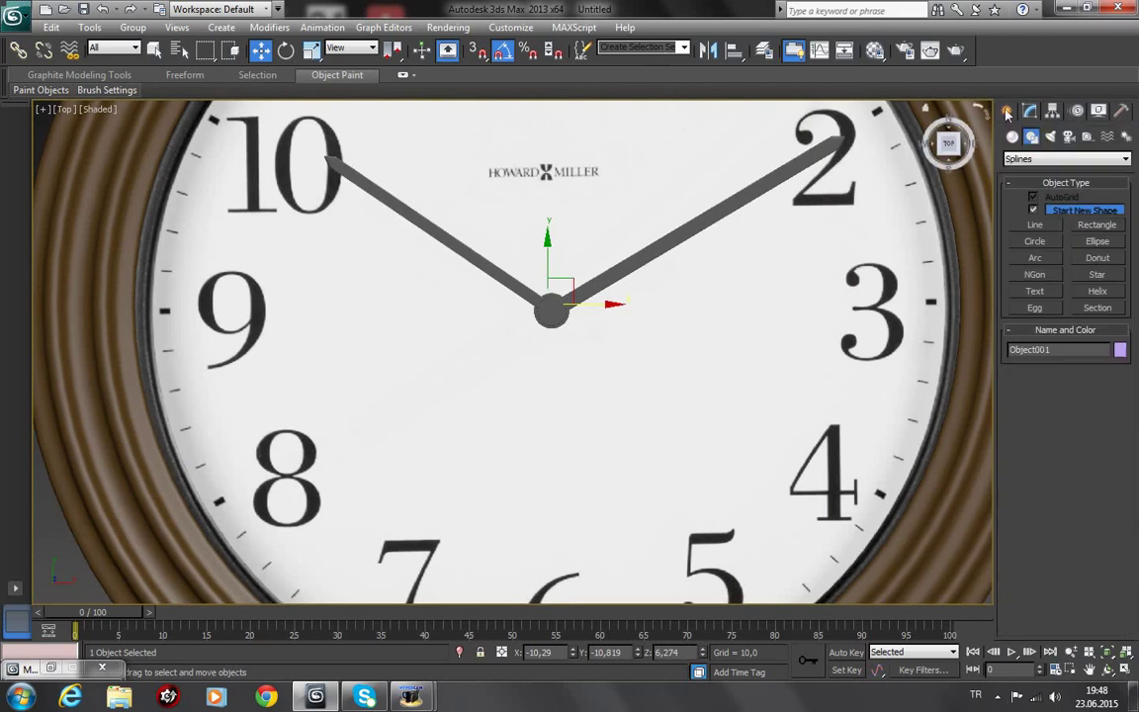
pyautogui.click(1040, 227)
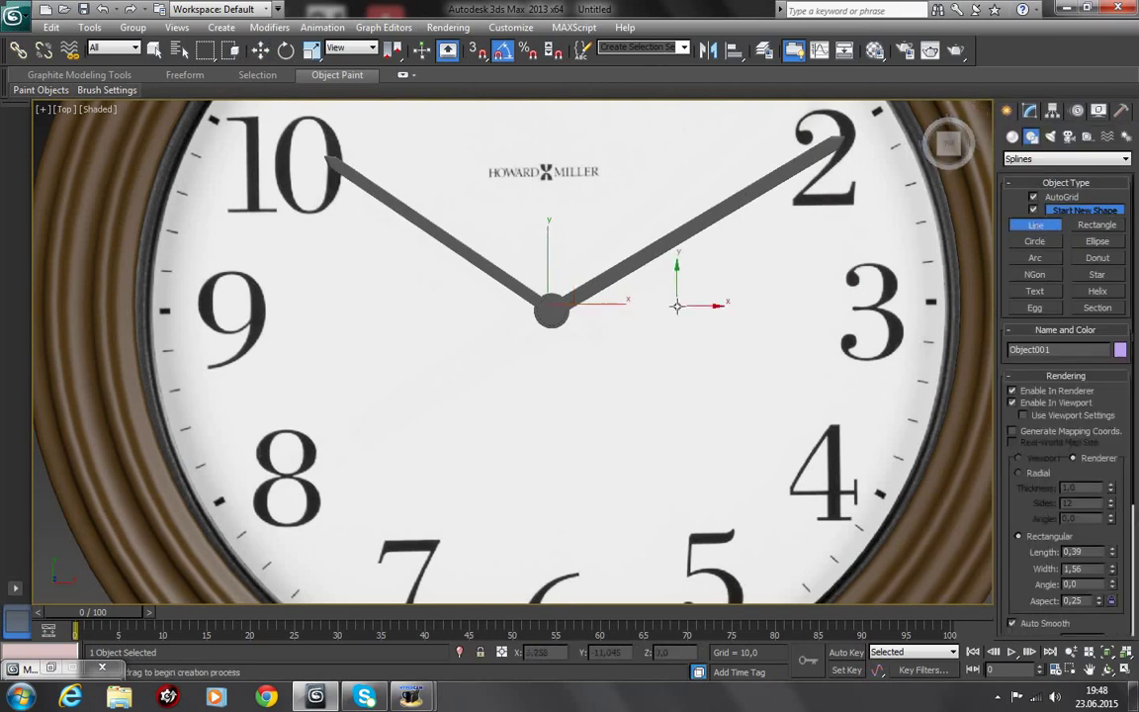
pyautogui.click(551, 311)
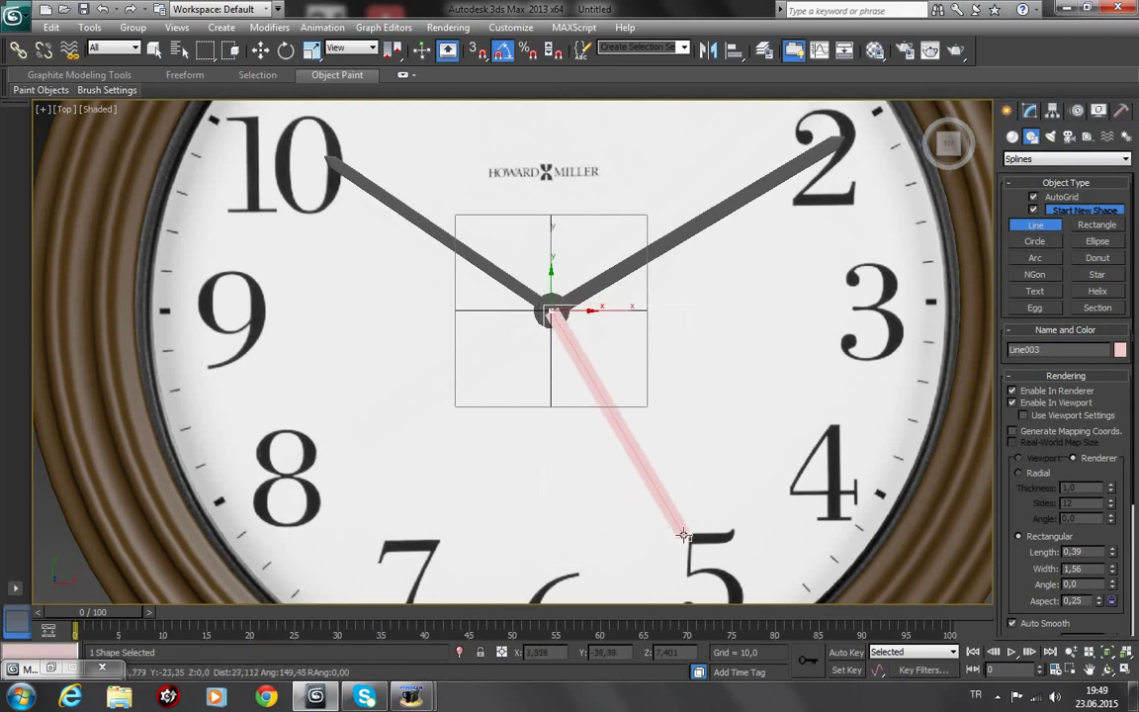
pyautogui.scroll(-2, 697, 549)
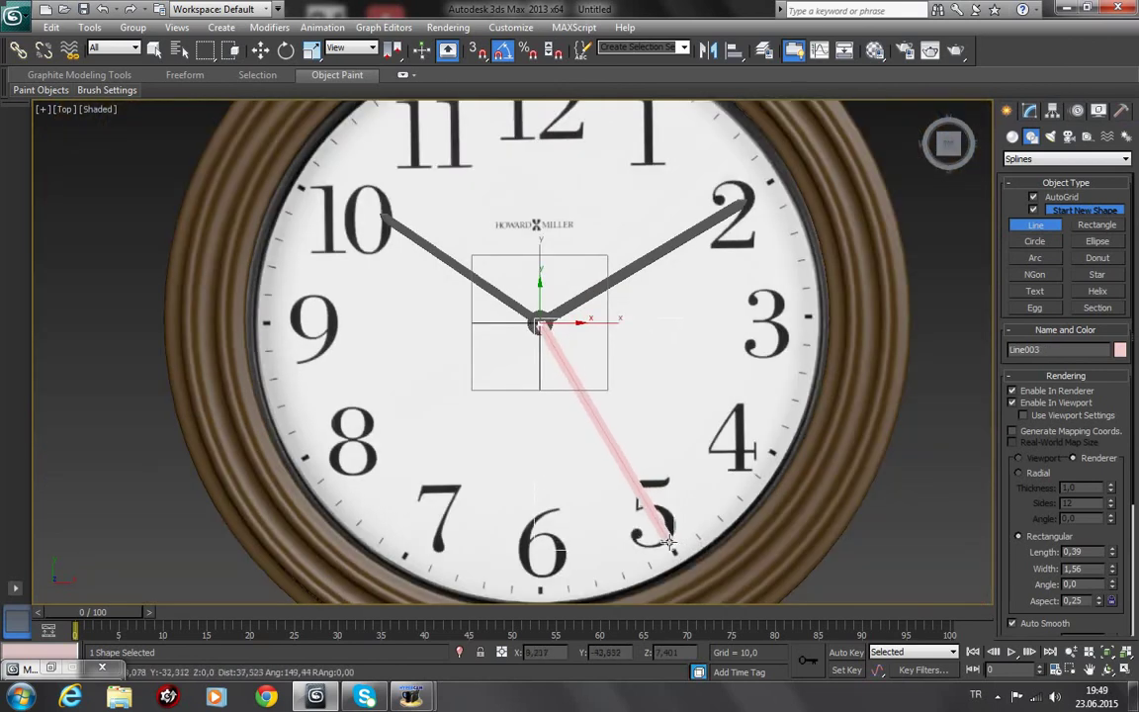
pyautogui.click(674, 553)
pyautogui.rightClick(653, 386)
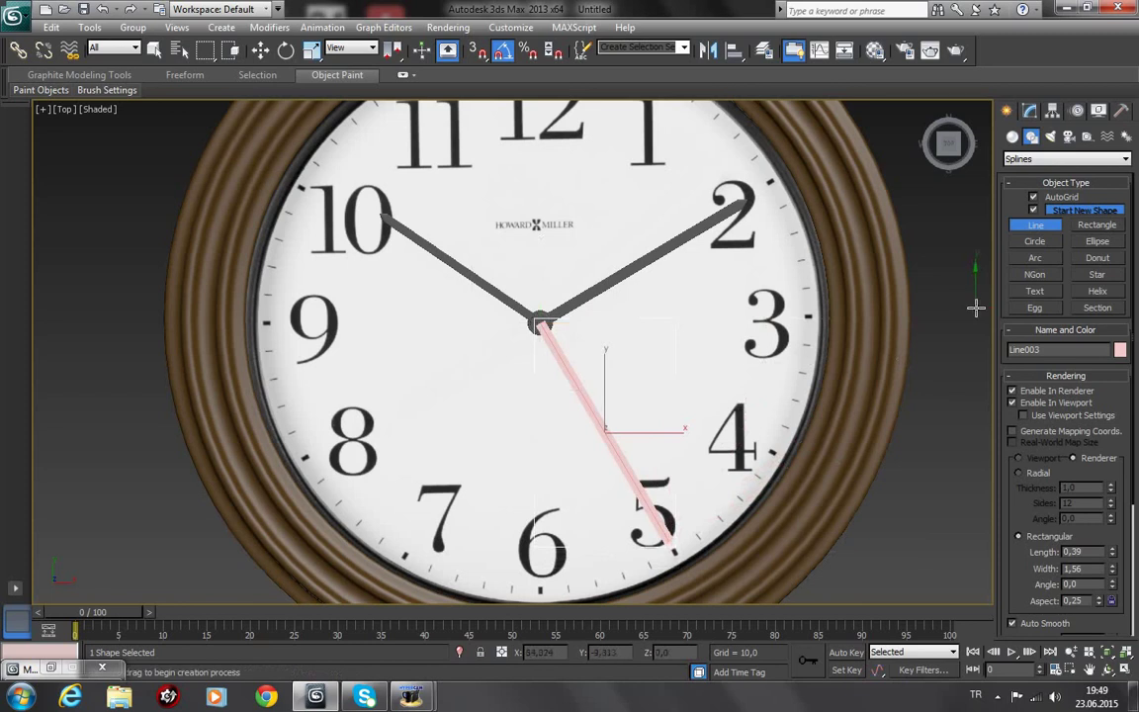
pyautogui.click(1031, 113)
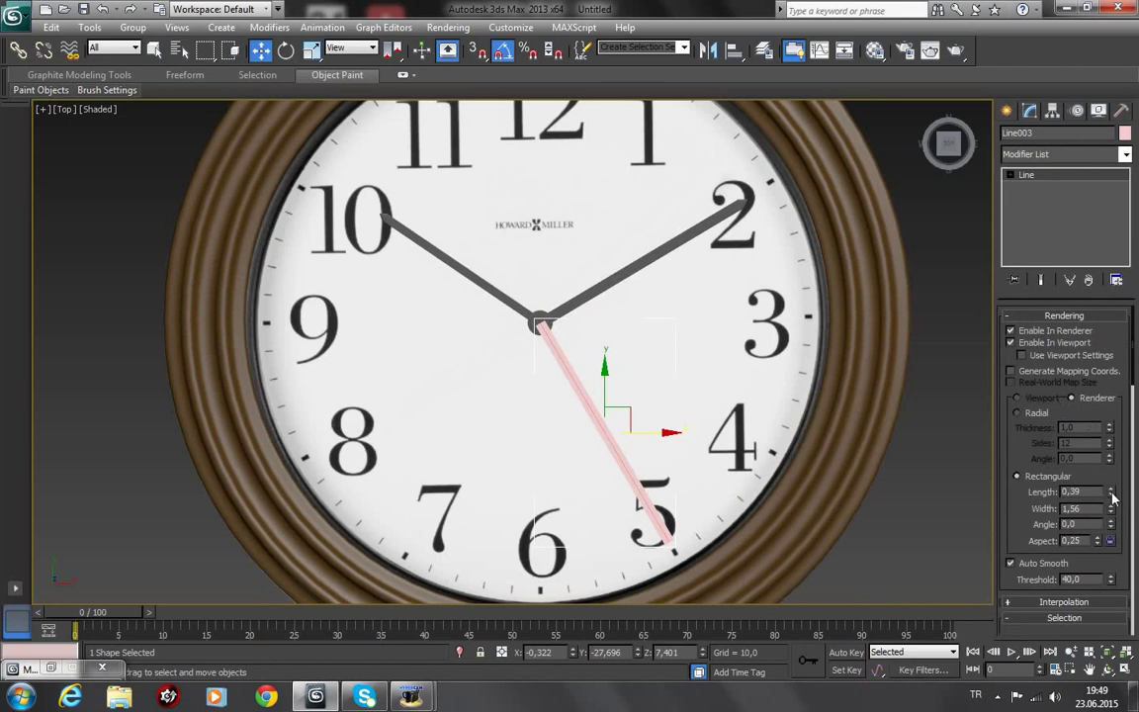
# Step: Reduce Line003's rendered rectangular width to 0.281 and orbit to check the thin hand
pyautogui.moveTo(1112, 493); pyautogui.dragTo(1124, 531)
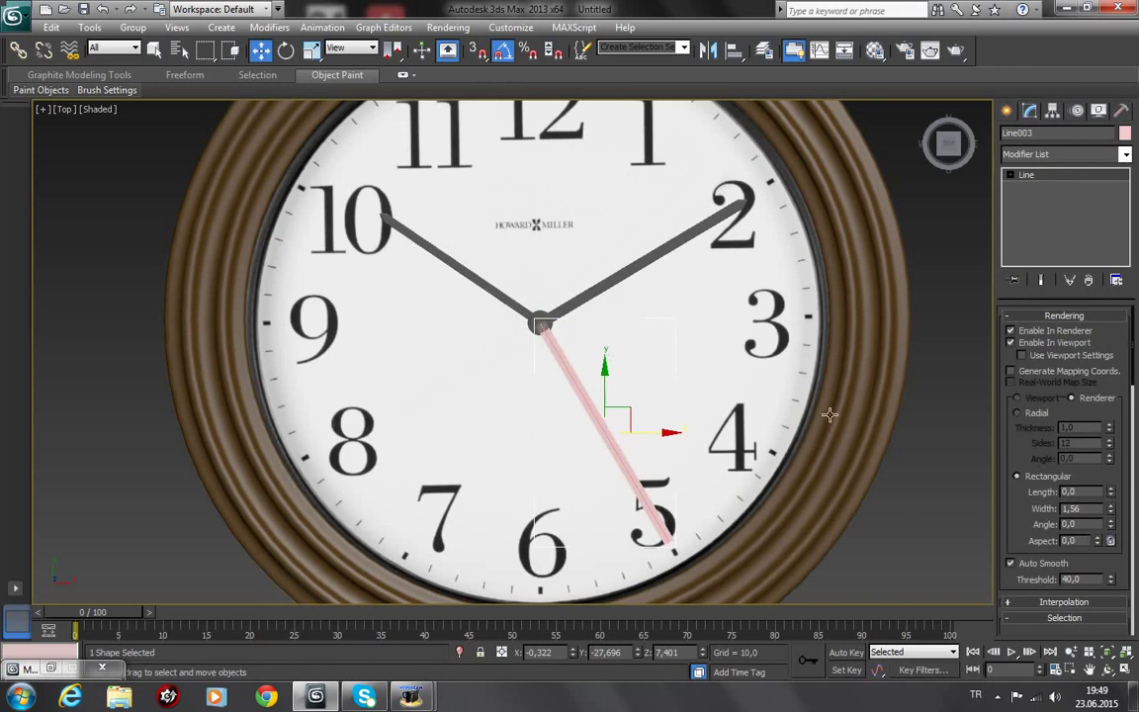
pyautogui.hotkey('ctrl', 'z')
pyautogui.click(1108, 670)
pyautogui.moveTo(524, 407); pyautogui.dragTo(437, 338)
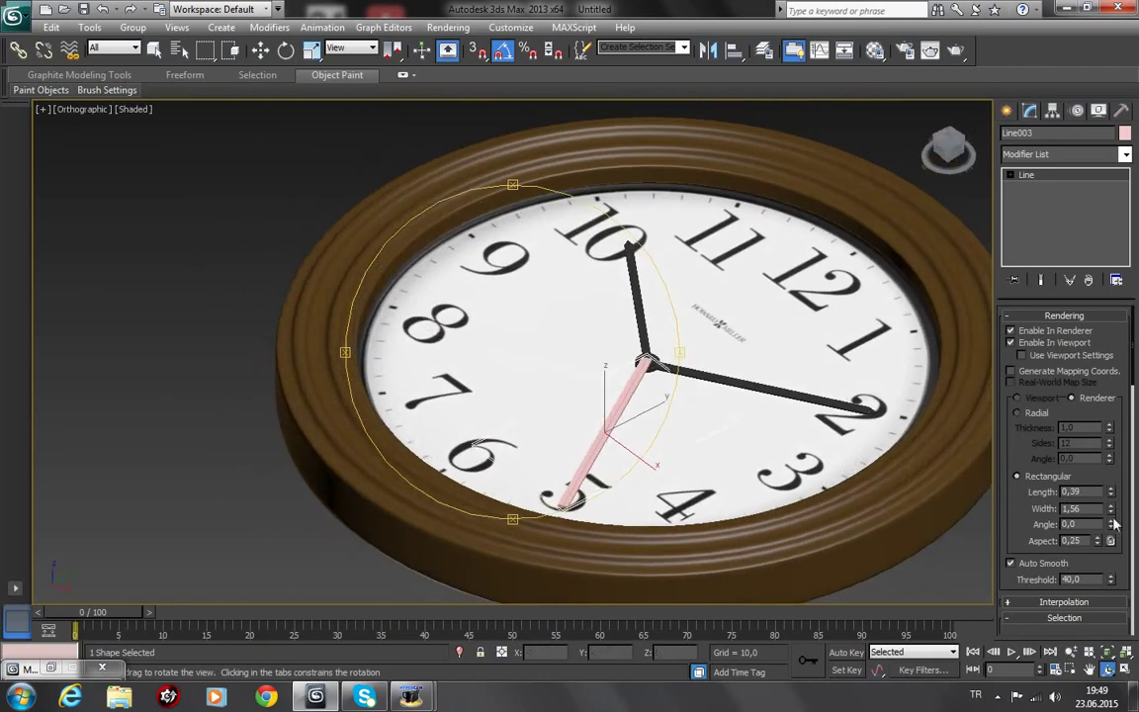
pyautogui.moveTo(1110, 517); pyautogui.dragTo(1136, 581)
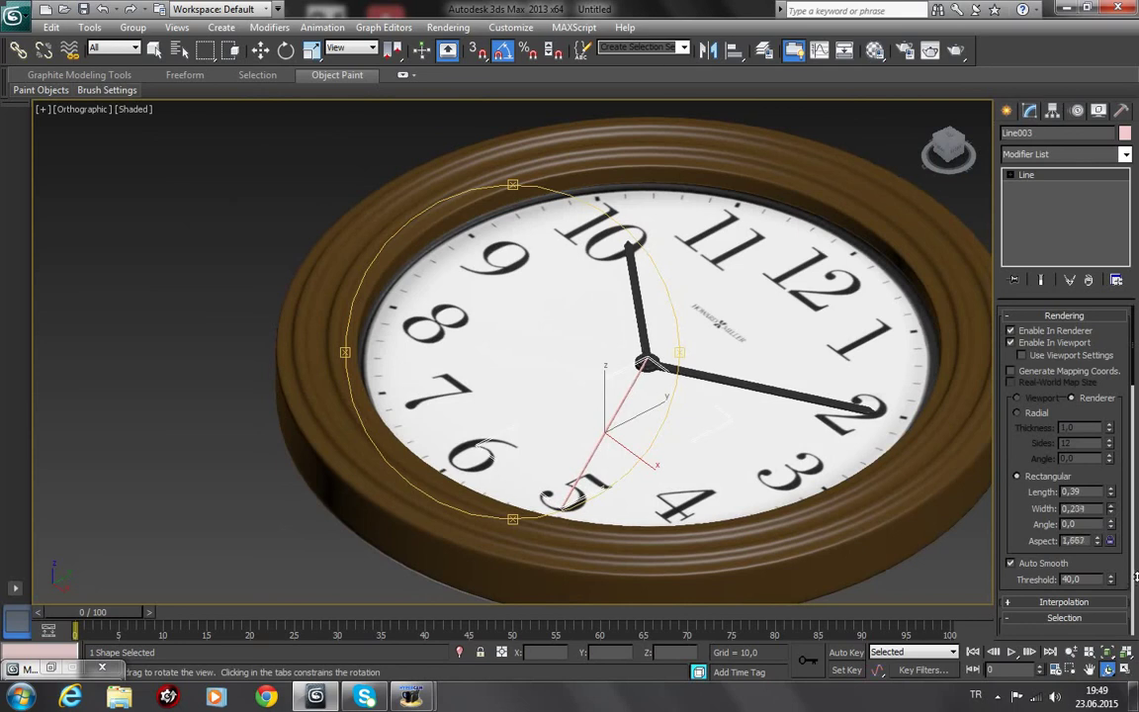
pyautogui.moveTo(574, 356); pyautogui.dragTo(609, 375)
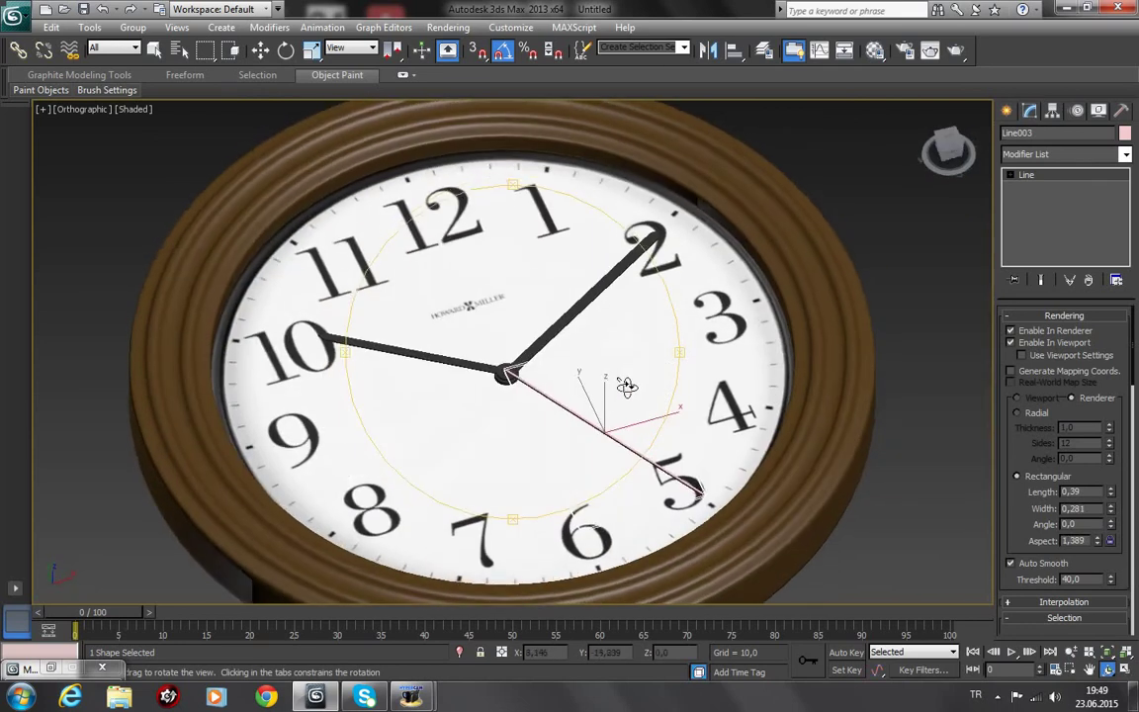
# Step: Change Line003's object colour to red and deselect it to see the colour
pyautogui.click(260, 49)
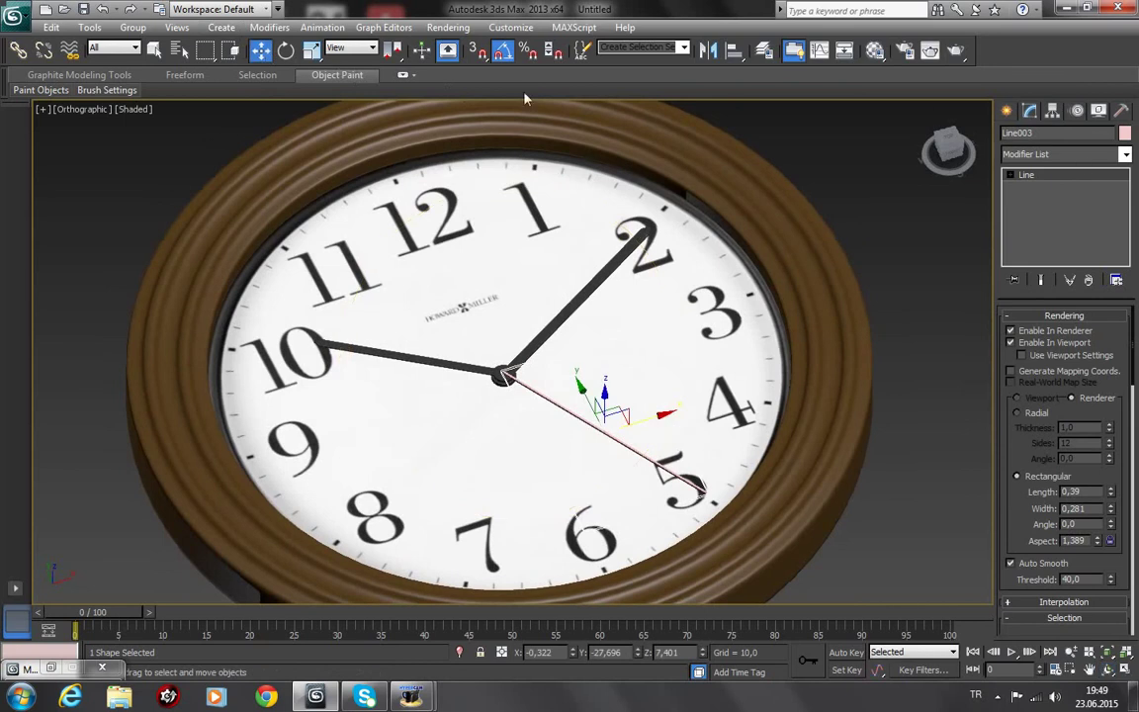
pyautogui.click(1124, 133)
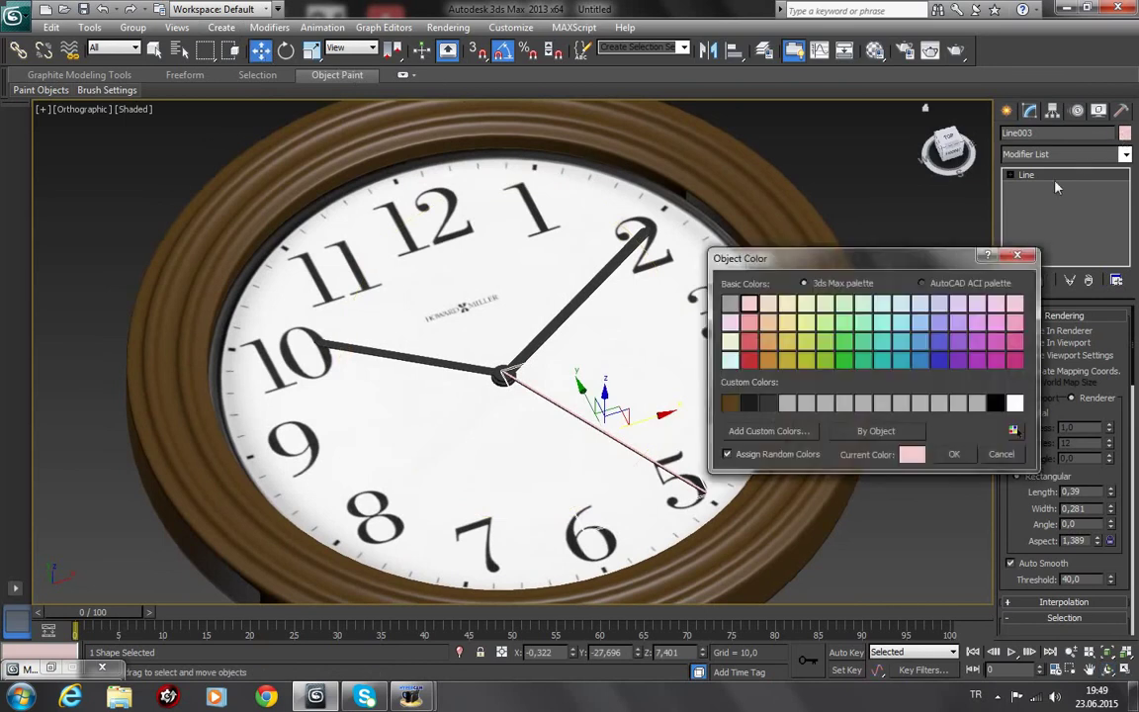
pyautogui.click(749, 360)
pyautogui.click(954, 454)
pyautogui.click(938, 497)
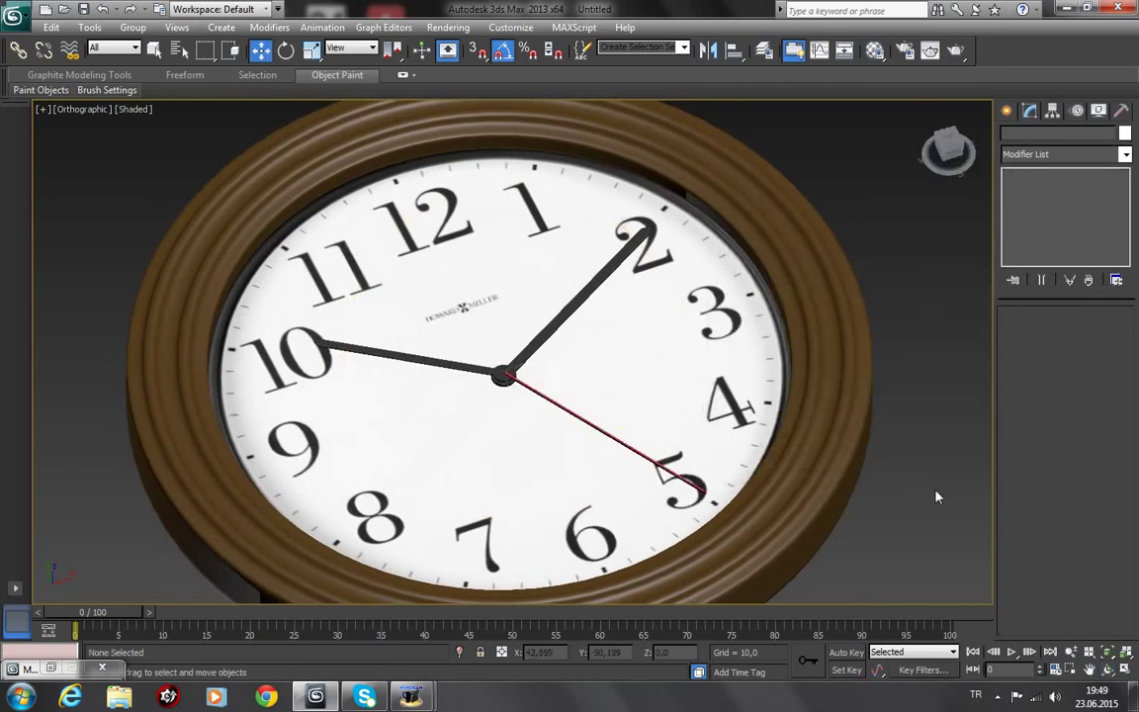
# Step: Orbit around the clock, then reselect the red second hand
pyautogui.click(1107, 670)
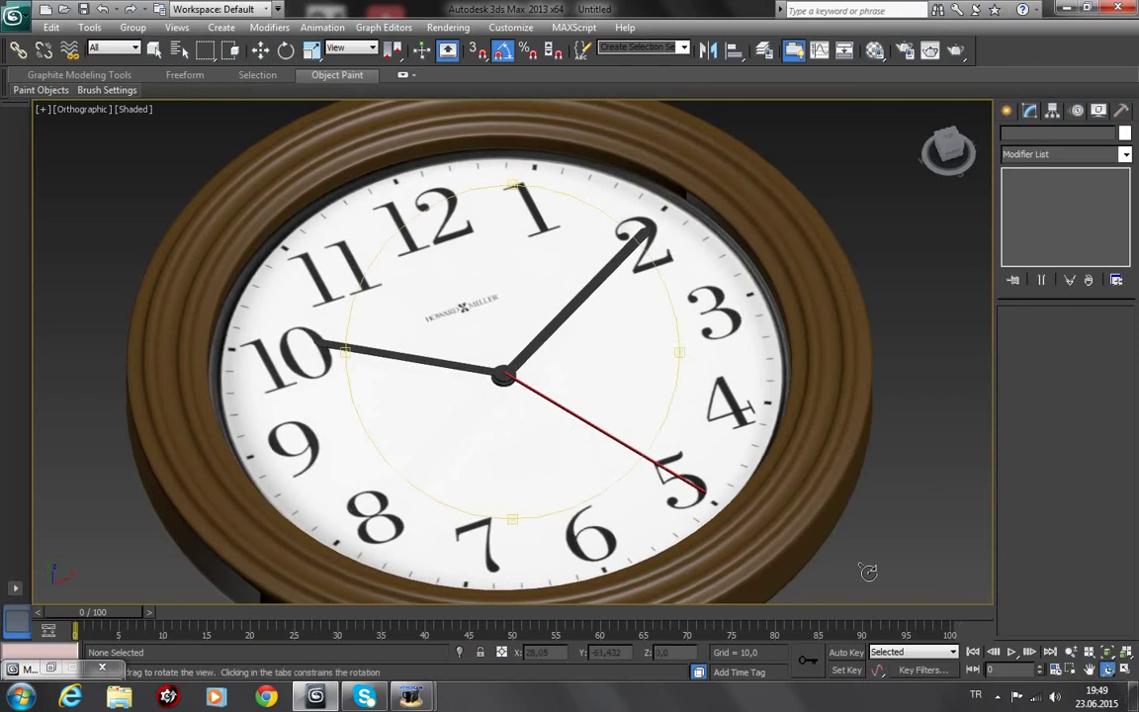
pyautogui.moveTo(550, 415)
pyautogui.mouseDown()
pyautogui.moveTo(595, 427)
pyautogui.moveTo(603, 412)
pyautogui.mouseUp()
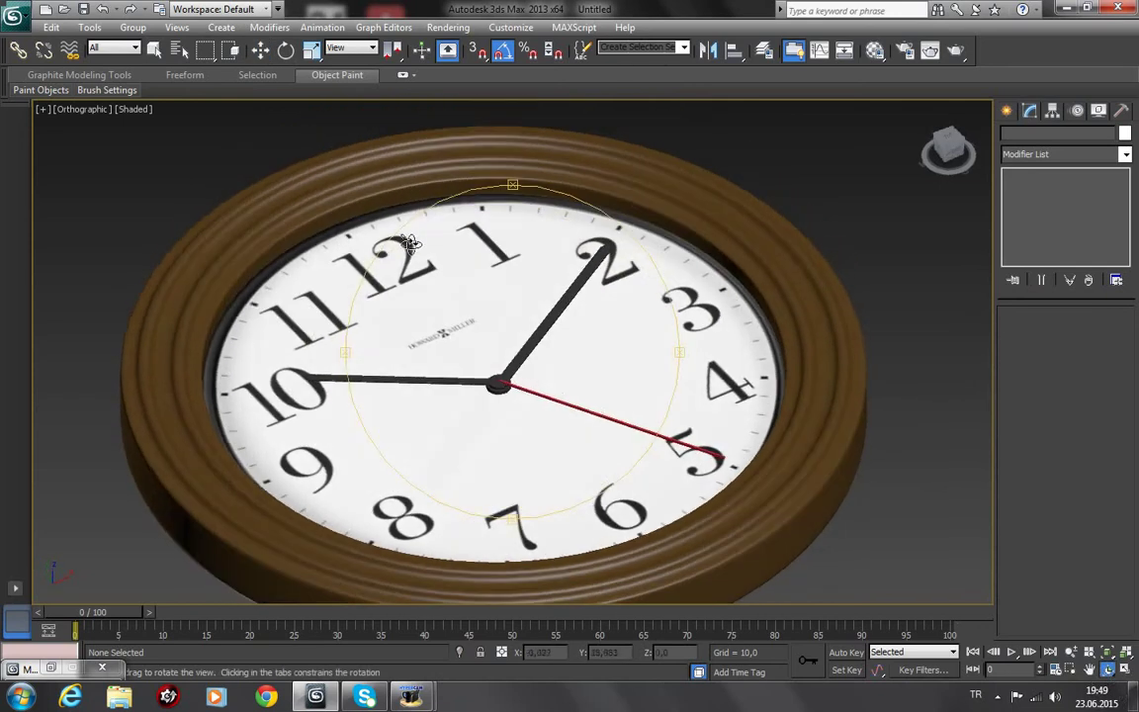
pyautogui.click(260, 50)
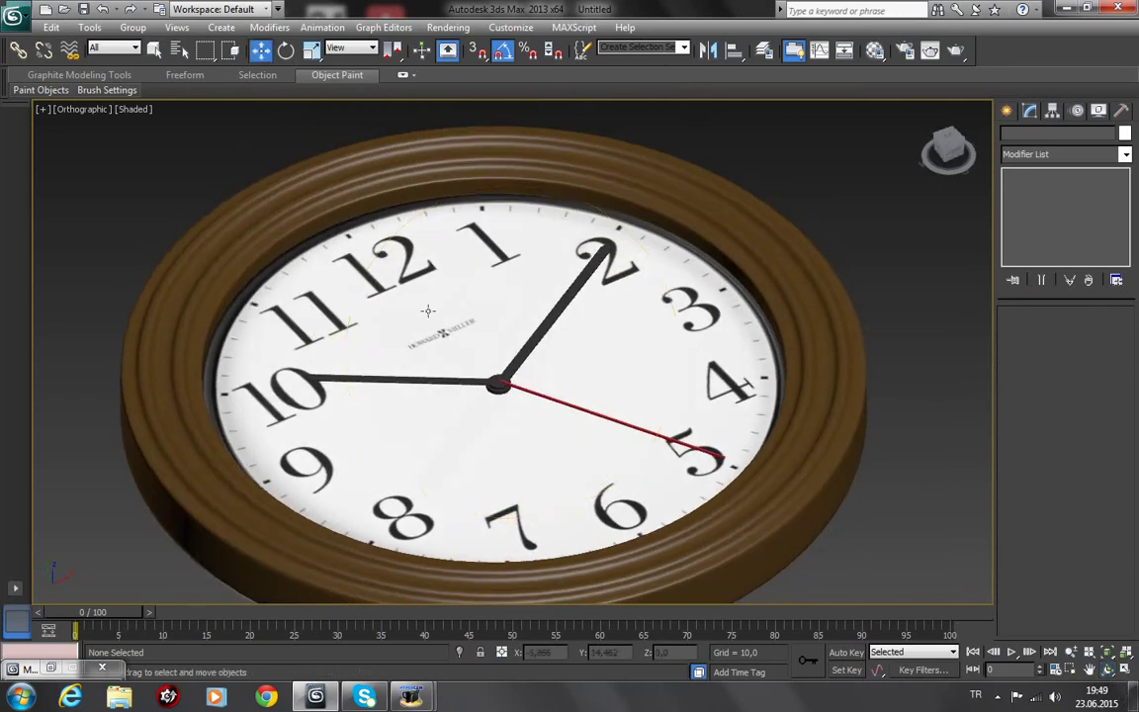
pyautogui.click(535, 393)
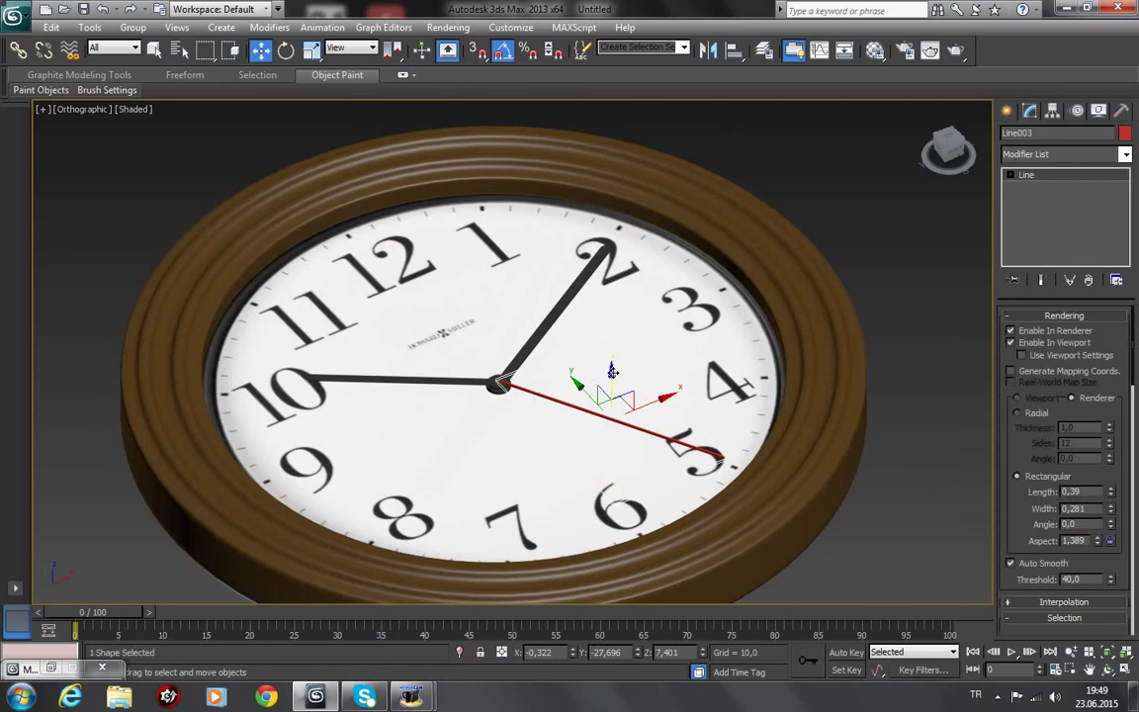
# Step: Lower the second hand slightly along Z and inspect it in Perspective view
pyautogui.moveTo(612, 370); pyautogui.dragTo(600, 380)
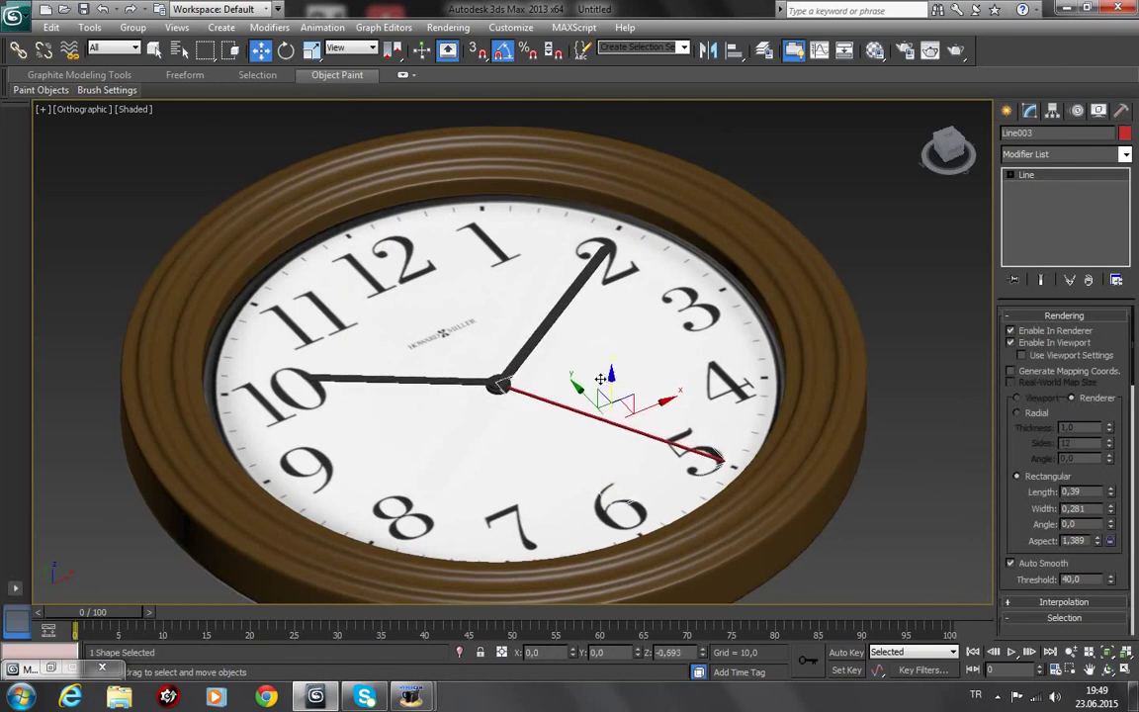
pyautogui.scroll(5, 682, 474)
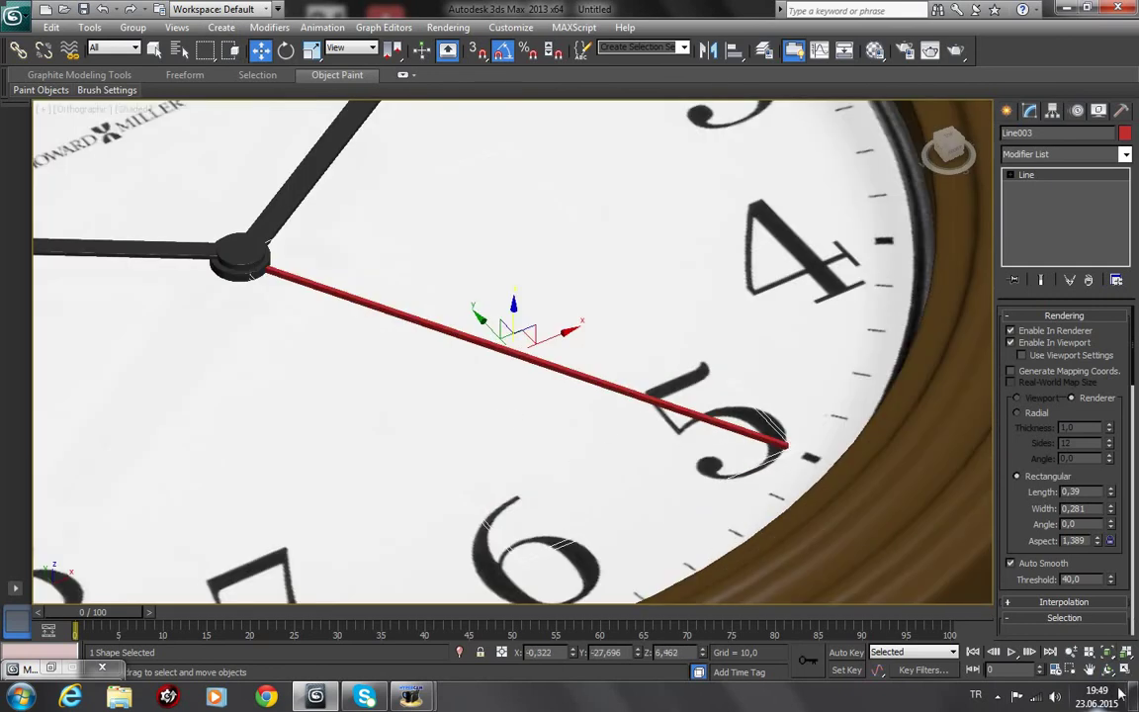
pyautogui.hotkey('ctrl', 'r')
pyautogui.moveTo(580, 414)
pyautogui.mouseDown()
pyautogui.moveTo(577, 365)
pyautogui.moveTo(597, 346)
pyautogui.moveTo(564, 379)
pyautogui.moveTo(476, 403)
pyautogui.moveTo(481, 361)
pyautogui.moveTo(552, 387)
pyautogui.mouseUp()
pyautogui.scroll(-4, 496, 352)
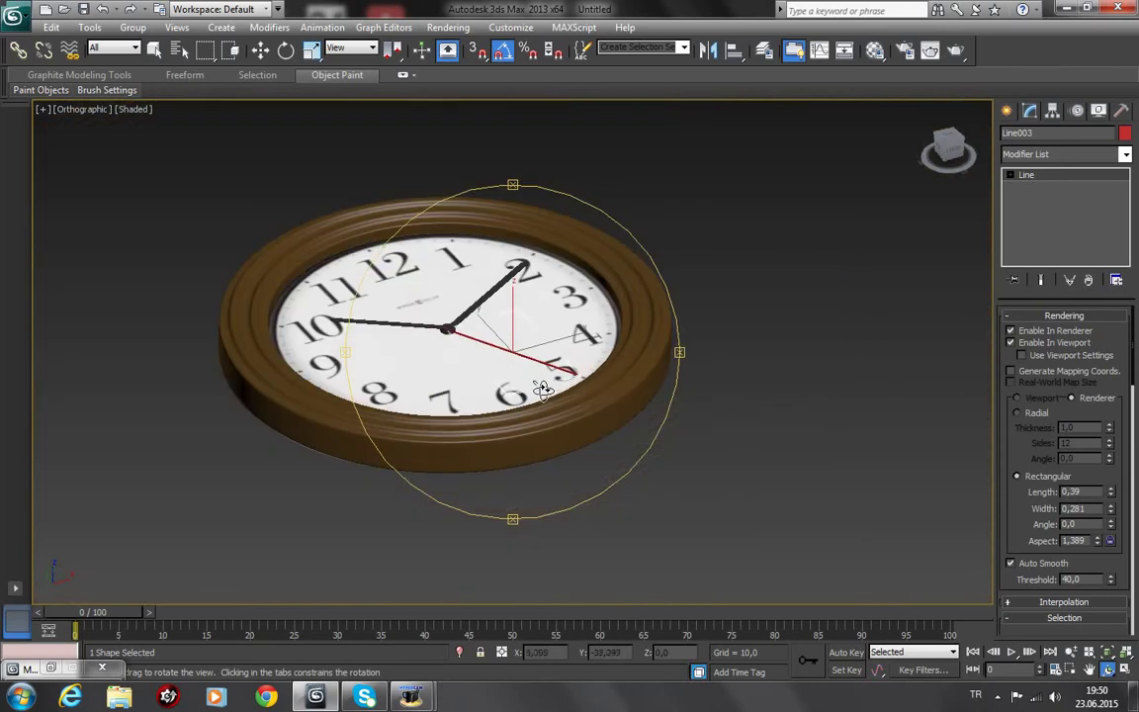
pyautogui.press('p')
pyautogui.scroll(-3, 495, 346)
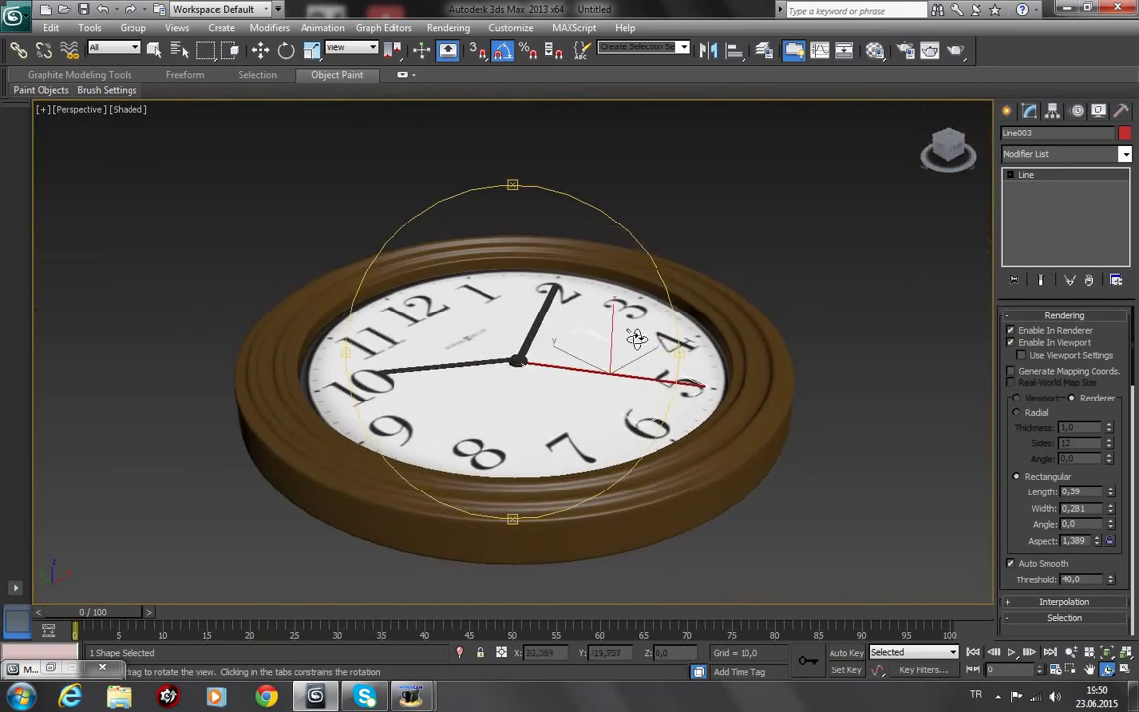
pyautogui.moveTo(514, 376)
pyautogui.mouseDown()
pyautogui.moveTo(541, 472)
pyautogui.moveTo(570, 383)
pyautogui.moveTo(560, 414)
pyautogui.mouseUp()
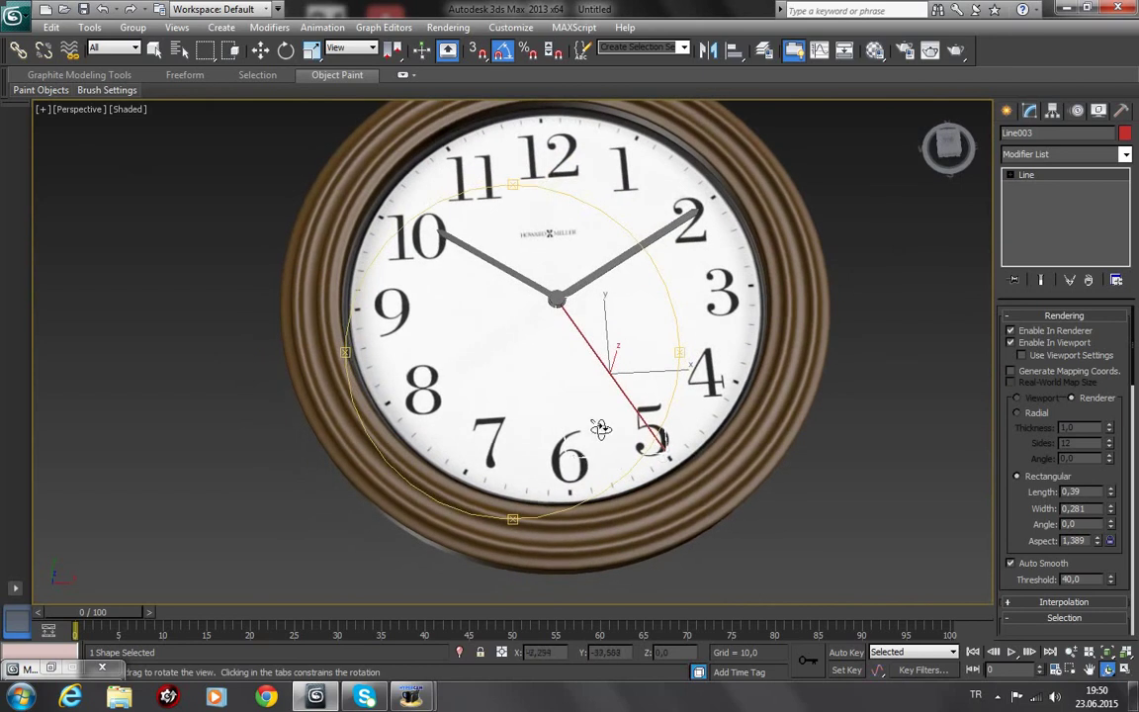
pyautogui.moveTo(541, 387); pyautogui.dragTo(603, 414)
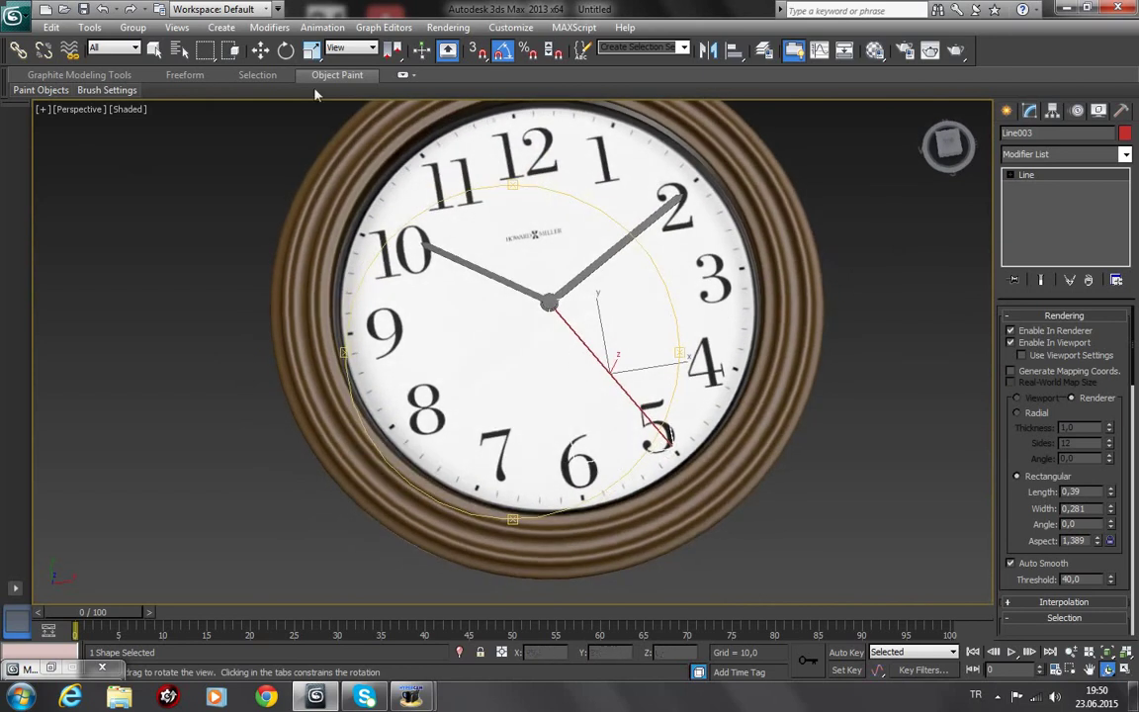
# Step: Set the second hand's width to 0,281 while keeping its length at 0,39
pyautogui.click(1110, 506)
pyautogui.moveTo(1112, 495); pyautogui.dragTo(1122, 574)
pyautogui.hotkey('ctrl', 'z')
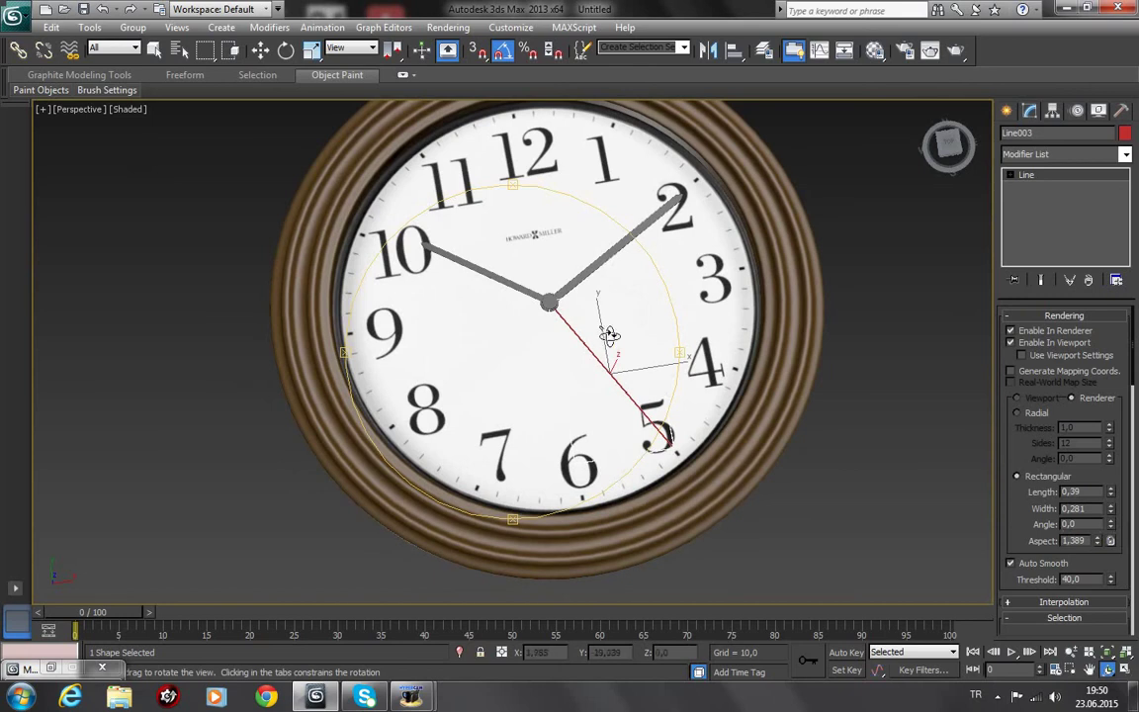
pyautogui.moveTo(548, 302); pyautogui.dragTo(540, 305)
pyautogui.click(260, 50)
# Step: Unhide all objects to bring back the translucent cover, then deselect
pyautogui.rightClick(450, 152)
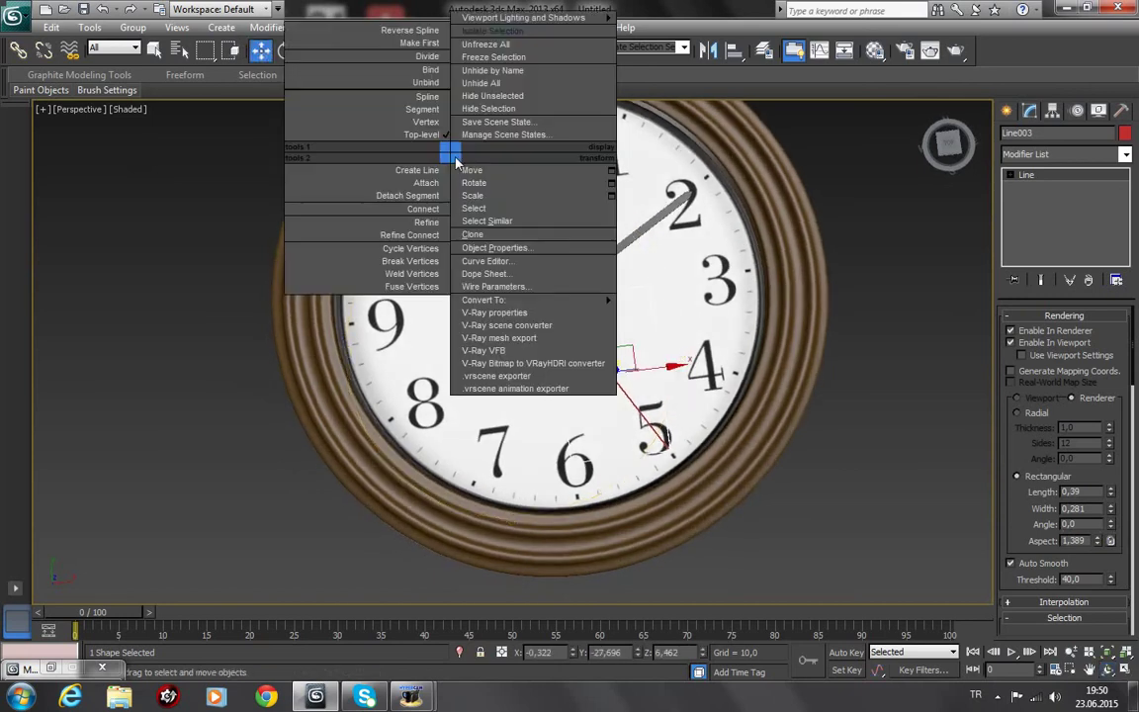
pyautogui.click(507, 96)
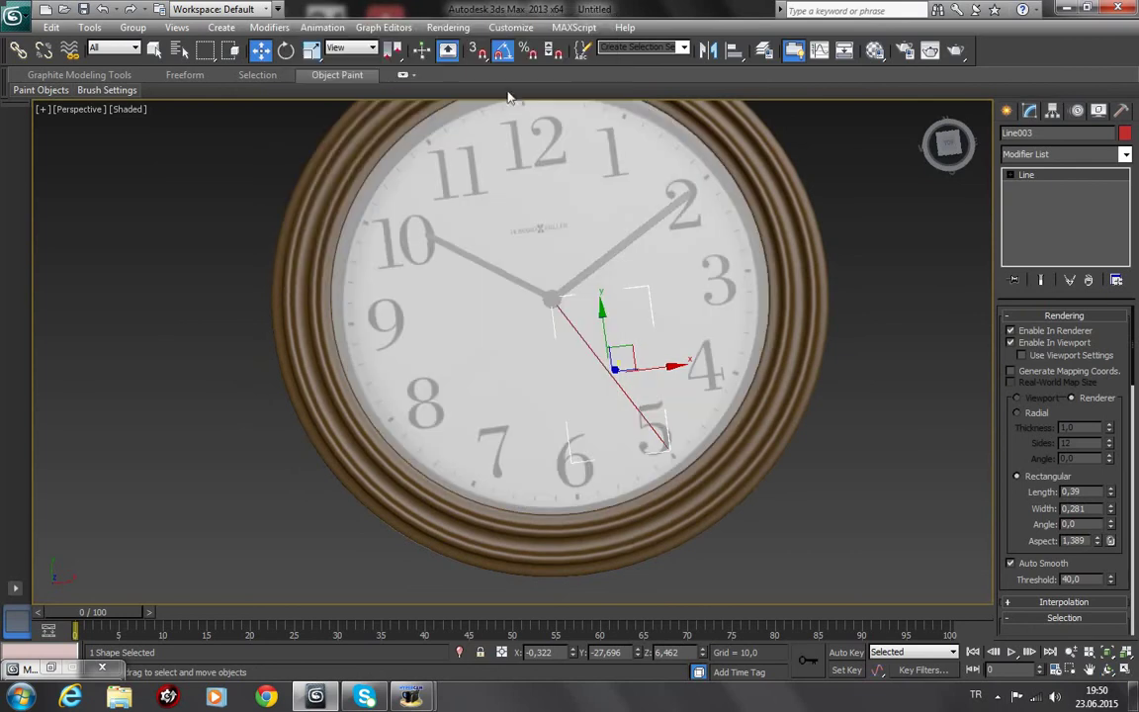
pyautogui.click(916, 376)
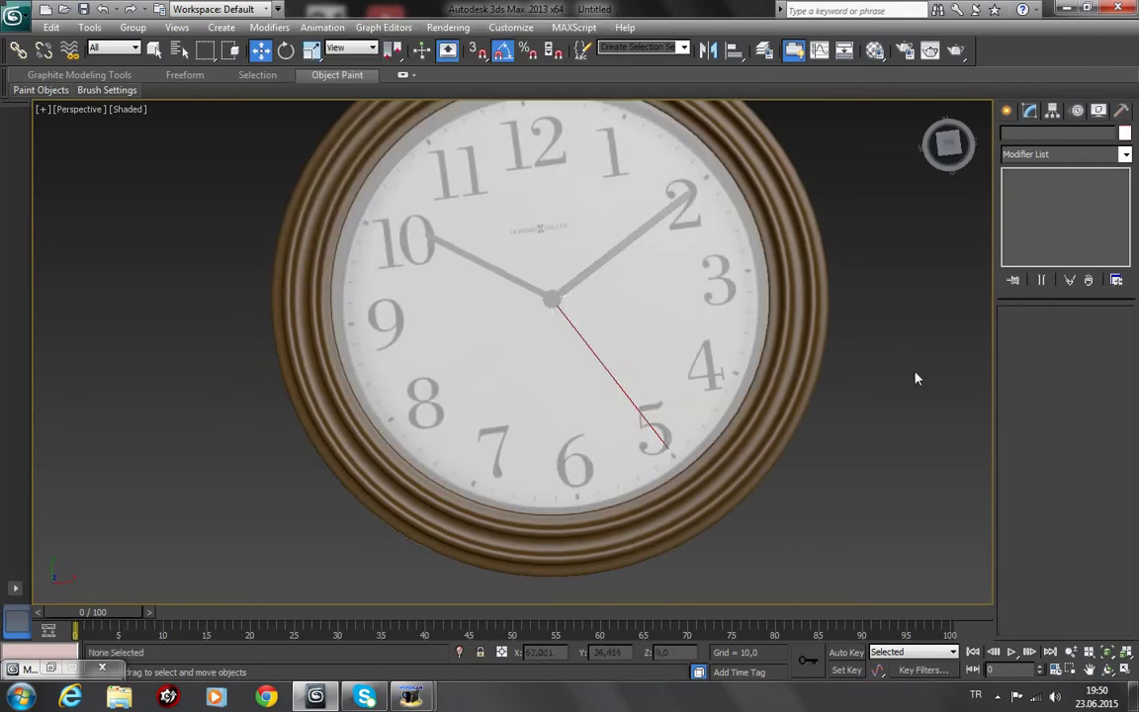
# Step: Orbit and pan the view to frame the clock from the front
pyautogui.click(1108, 670)
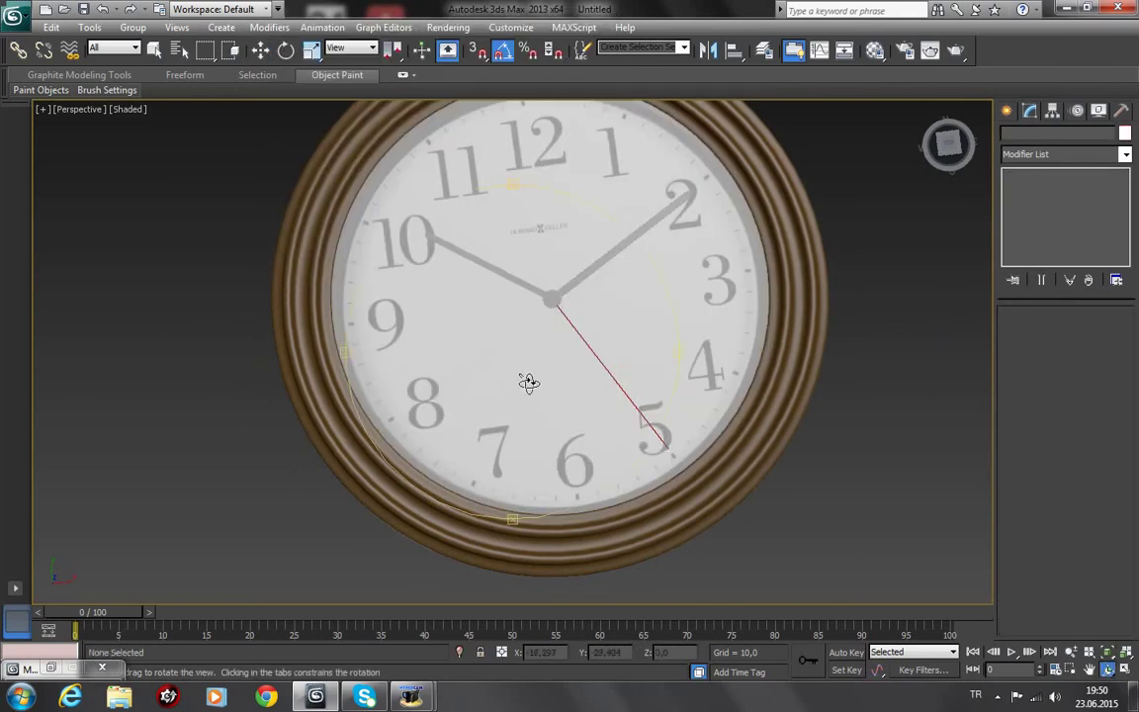
pyautogui.moveTo(529, 381)
pyautogui.mouseDown()
pyautogui.moveTo(549, 328)
pyautogui.moveTo(569, 338)
pyautogui.mouseUp()
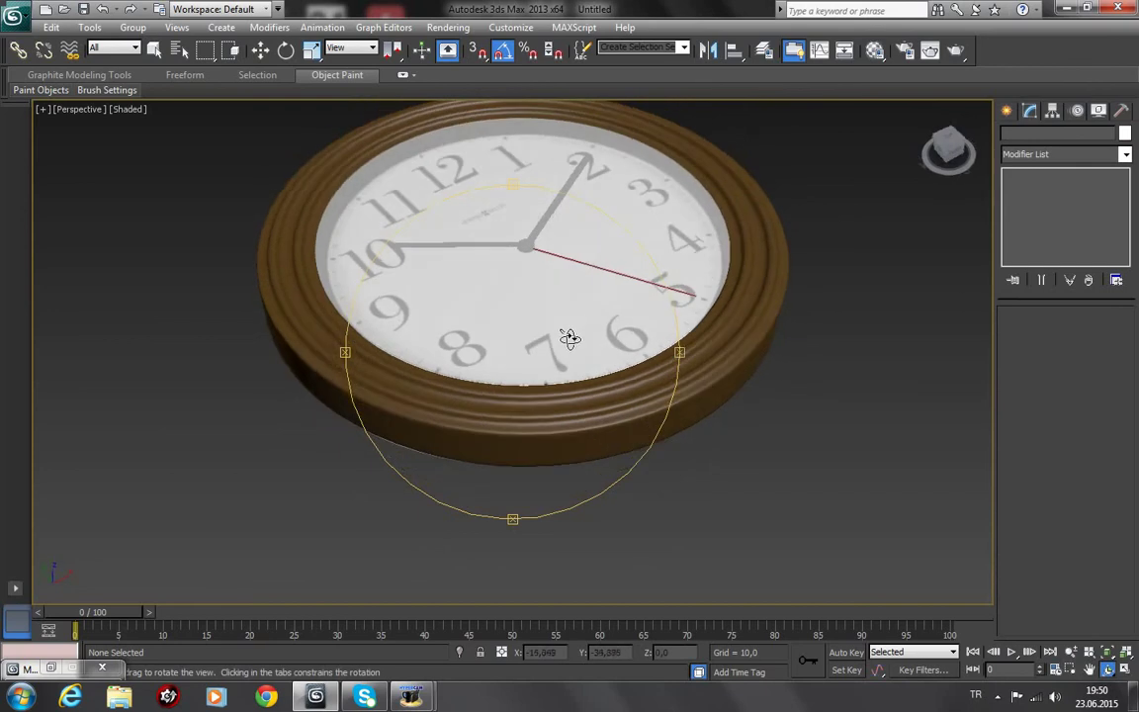
pyautogui.click(1089, 670)
pyautogui.moveTo(742, 365); pyautogui.dragTo(725, 448)
pyautogui.scroll(-2, 618, 343)
pyautogui.scroll(-1, 664, 348)
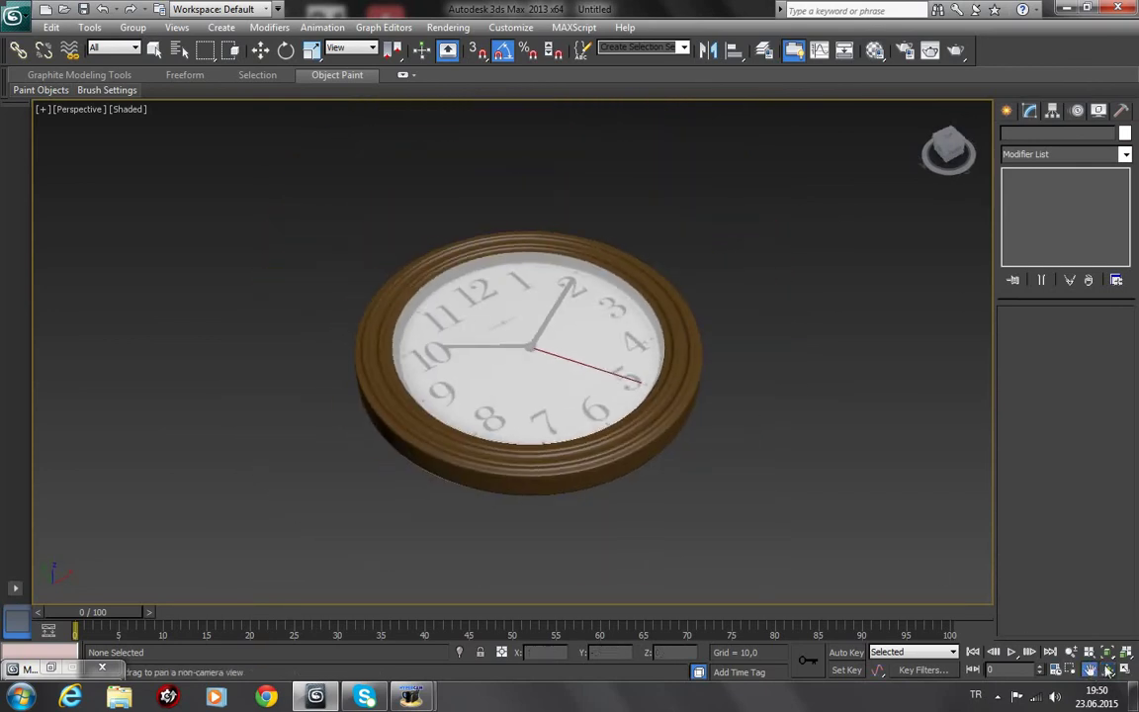
pyautogui.hotkey('ctrl', 'r')
pyautogui.moveTo(511, 337); pyautogui.dragTo(537, 381)
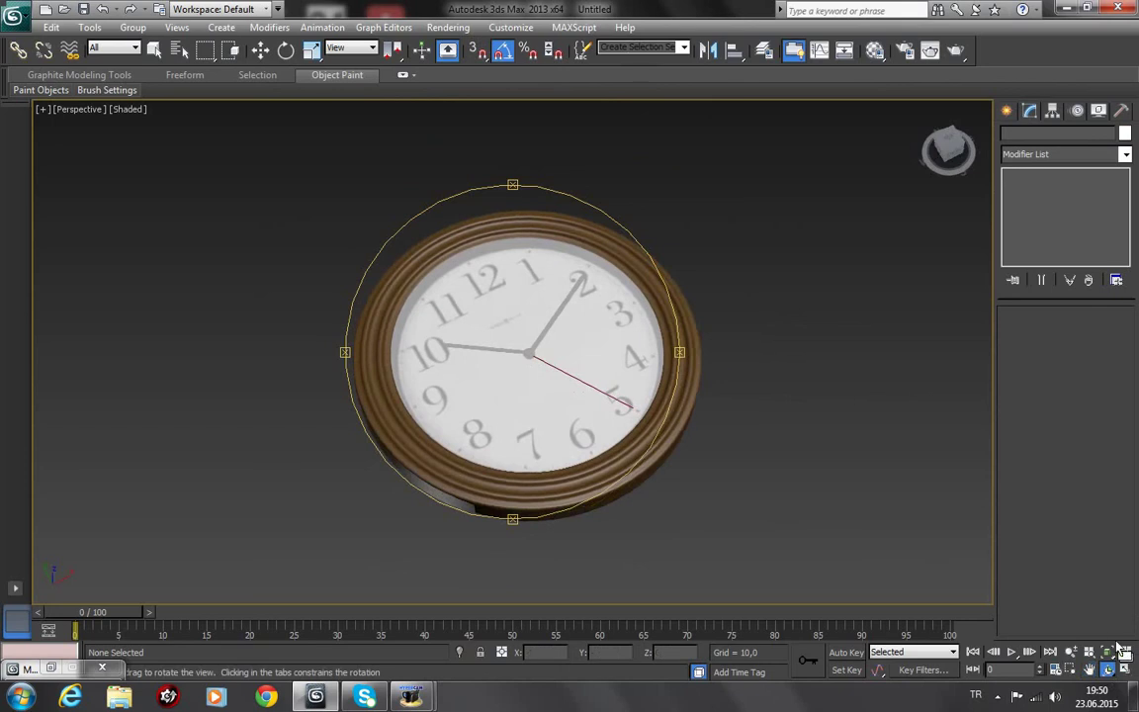
pyautogui.click(1089, 669)
pyautogui.moveTo(860, 509); pyautogui.dragTo(849, 496)
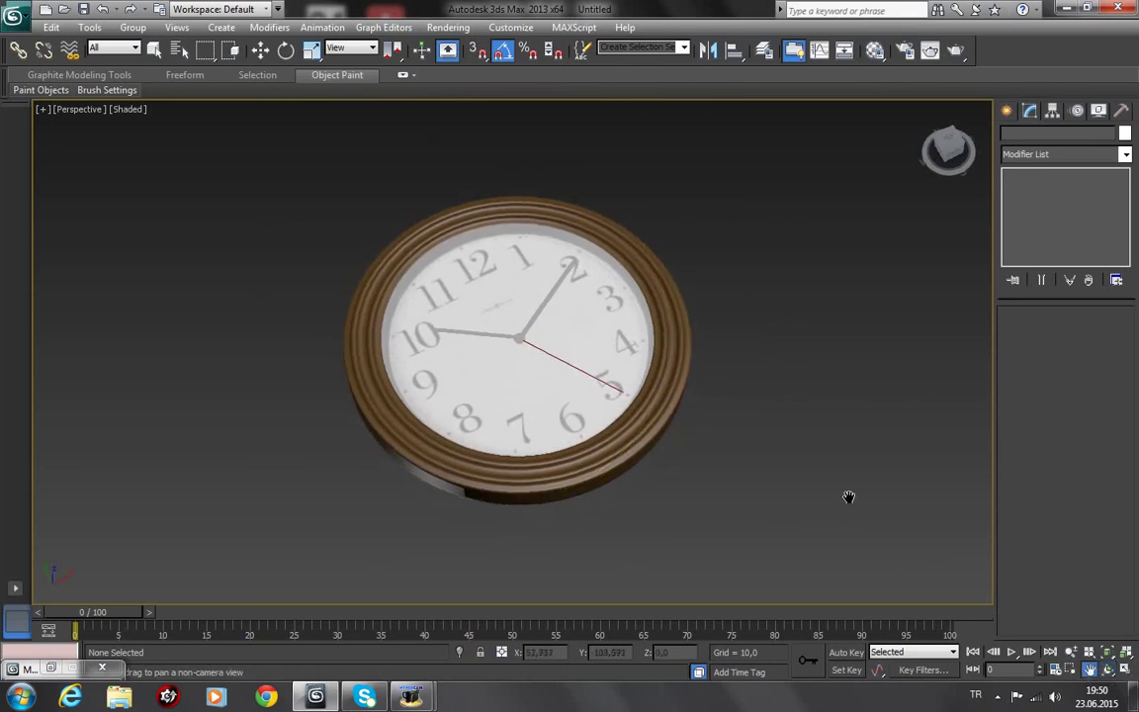
# Step: Lower the 01 - Default material's opacity to 5, then minimize the Material Editor
pyautogui.press('m')
pyautogui.click(869, 90)
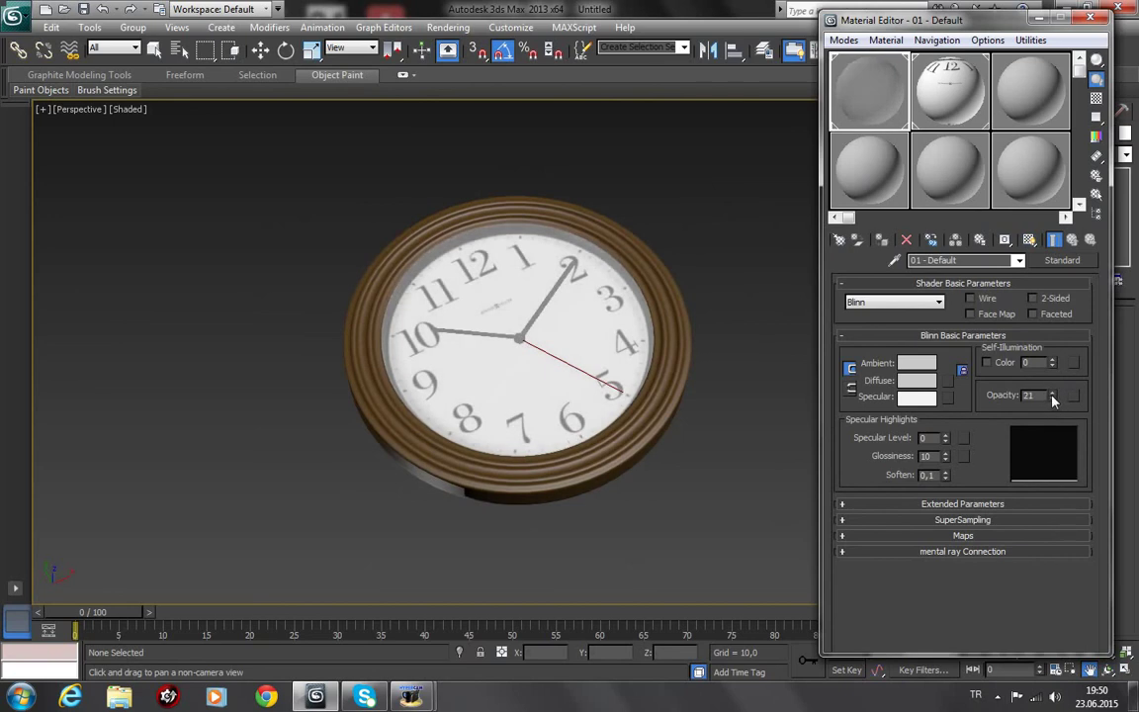
pyautogui.moveTo(1053, 400); pyautogui.dragTo(1056, 413)
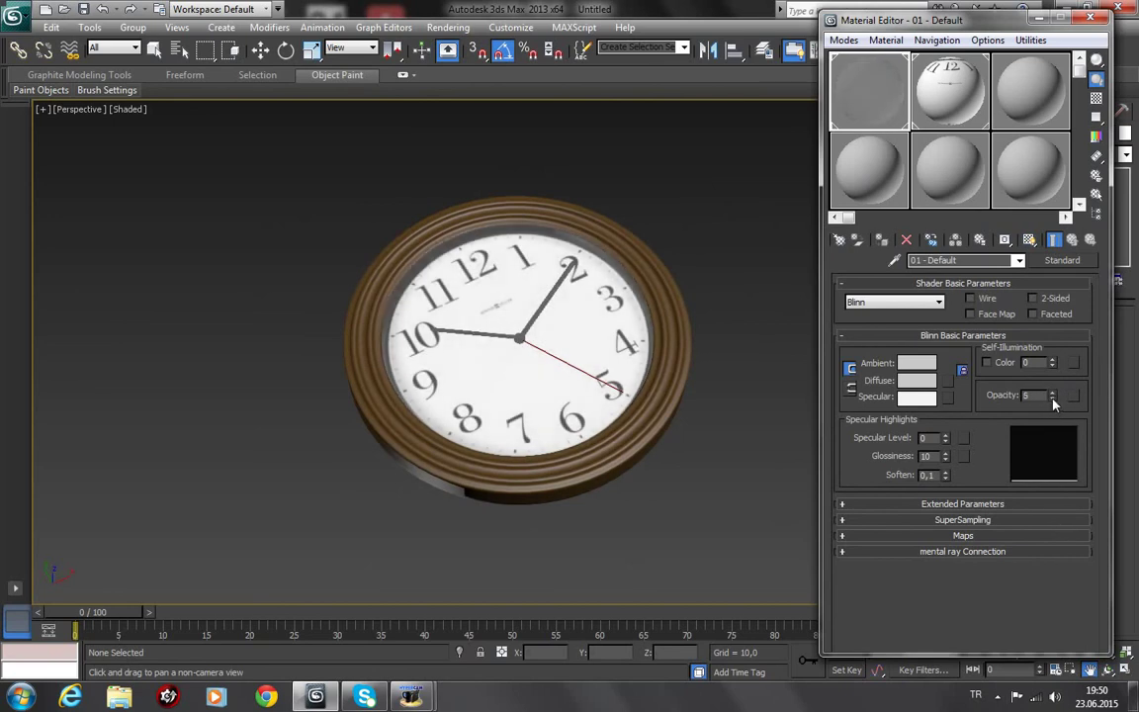
pyautogui.click(1041, 19)
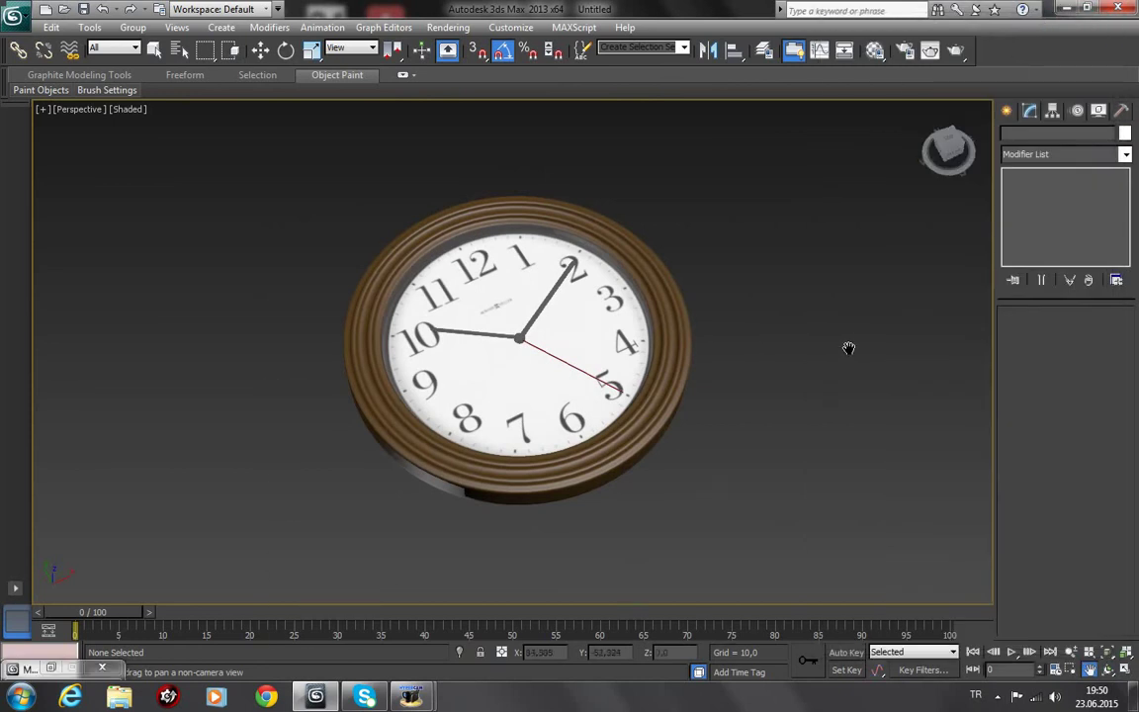